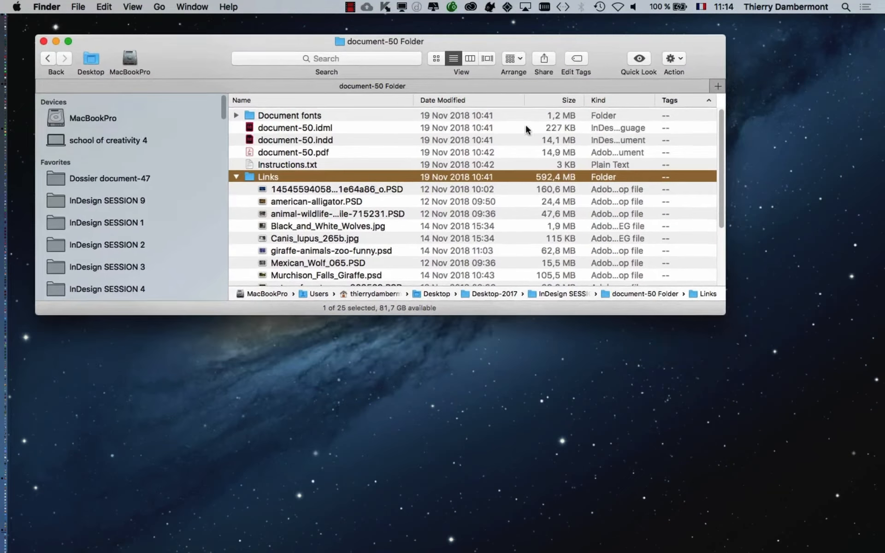
Enlarge the document-50 Folder window and widen its Name column so the long link file names fit.
{"action": "left_click_drag", "start_coordinate": [725, 315], "coordinate": [855, 514]}
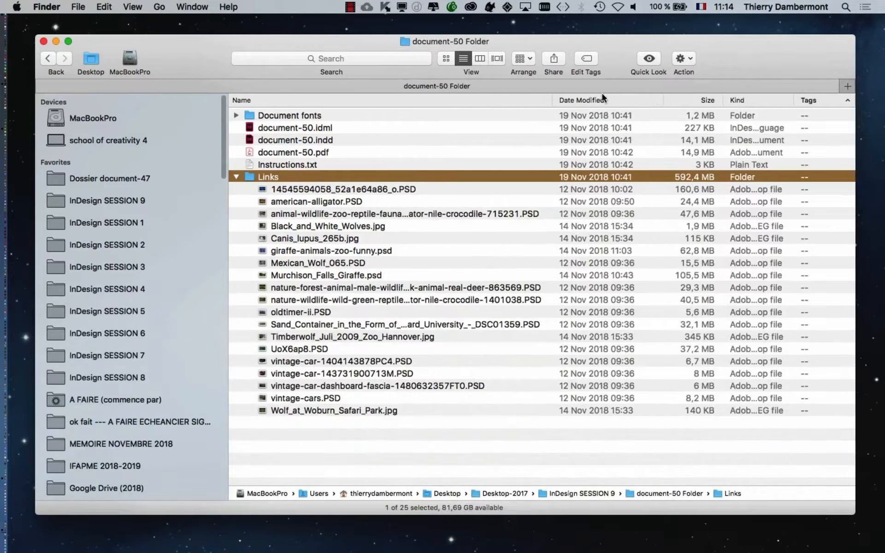
{"action": "left_click_drag", "start_coordinate": [553, 101], "coordinate": [801, 126]}
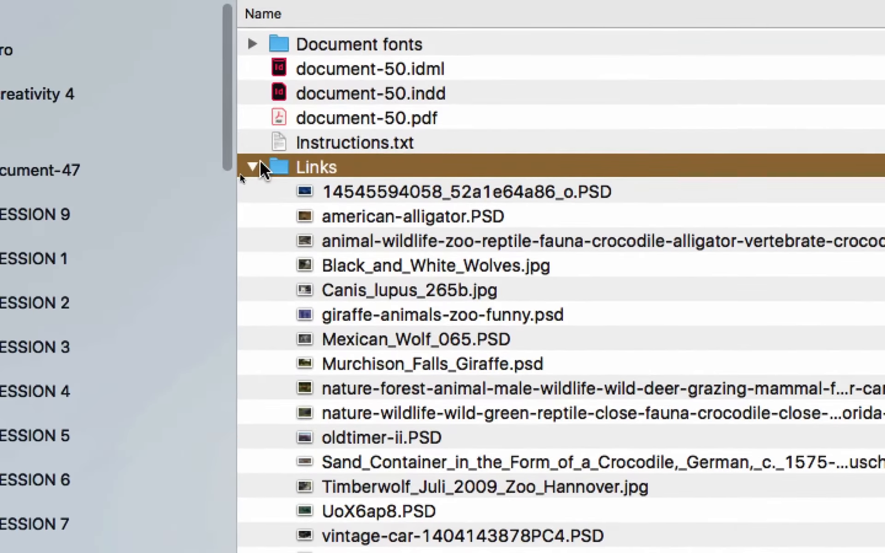
Examine the contents of the Links folder, comparing the long-named crocodile and deer PSD files.
{"action": "left_click", "coordinate": [167, 219]}
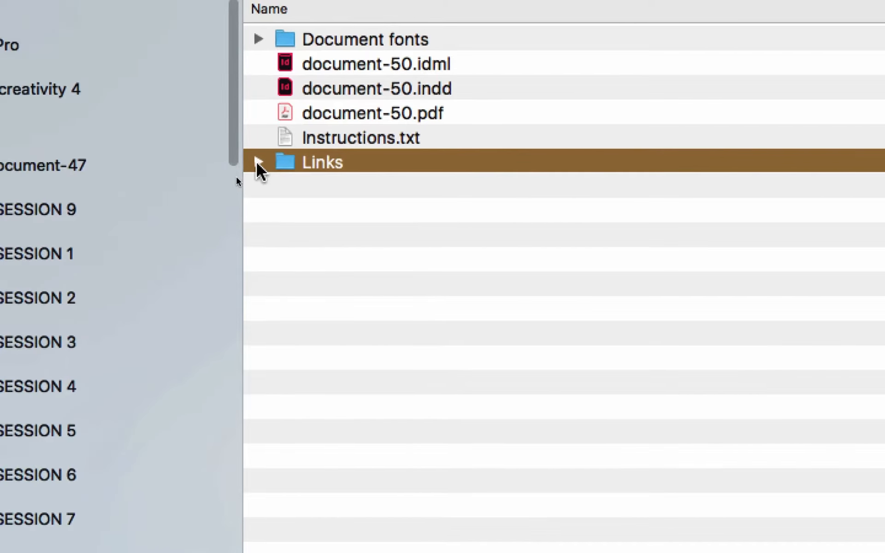
{"action": "left_click", "coordinate": [230, 225]}
{"action": "left_click", "coordinate": [779, 187]}
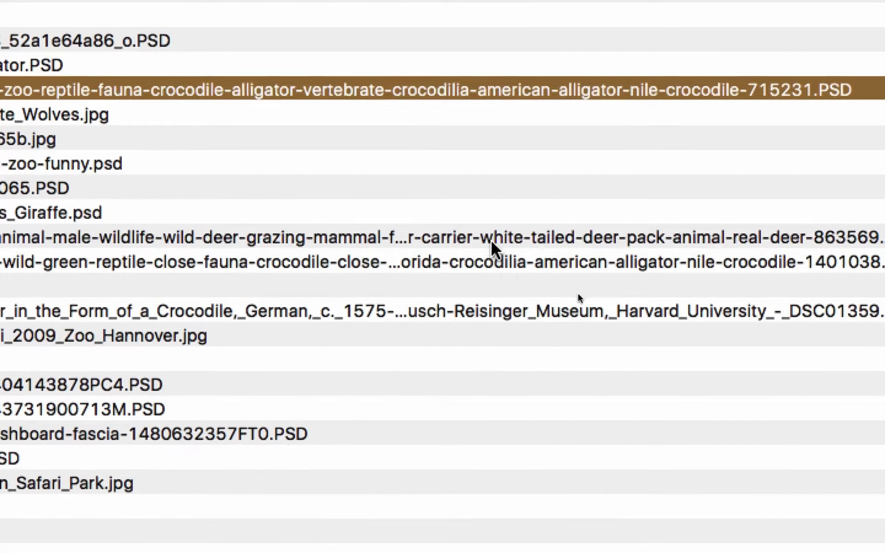
{"action": "left_click", "coordinate": [501, 262]}
{"action": "left_click", "coordinate": [520, 312]}
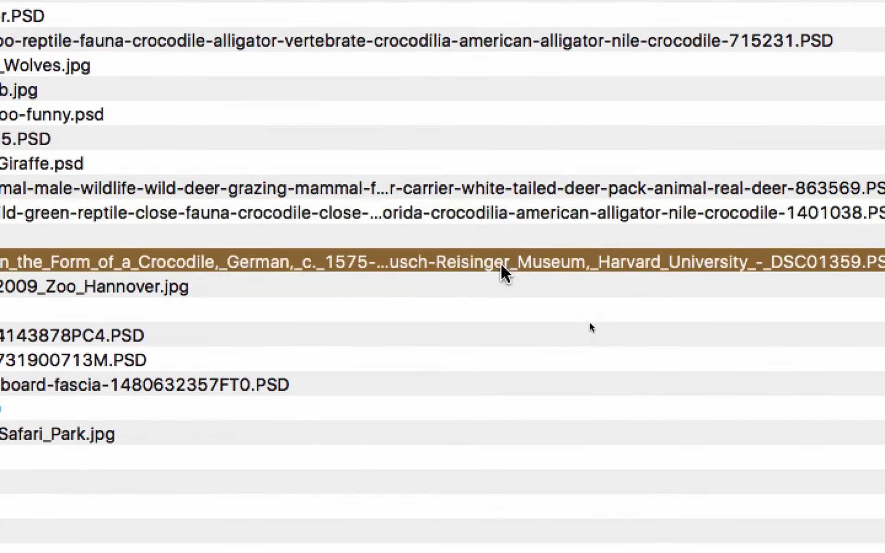
{"action": "left_click", "coordinate": [496, 246]}
{"action": "left_click", "coordinate": [496, 225]}
{"action": "left_click", "coordinate": [488, 83]}
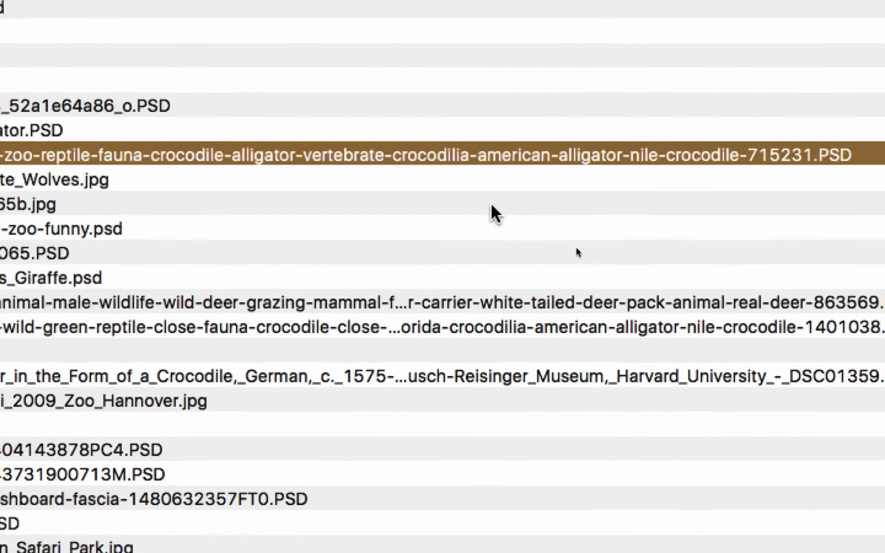
{"action": "left_click", "coordinate": [494, 239]}
{"action": "left_click", "coordinate": [489, 263]}
{"action": "left_click", "coordinate": [474, 312]}
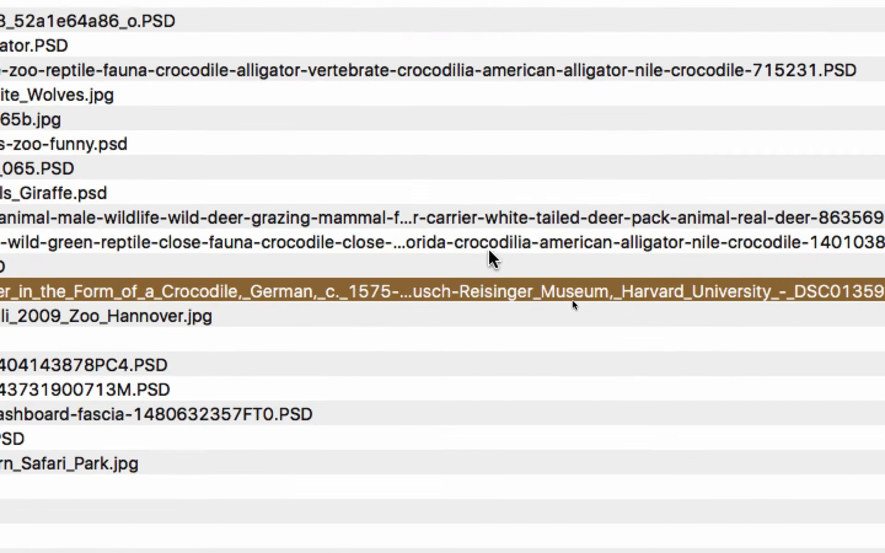
{"action": "left_click", "coordinate": [480, 265]}
{"action": "left_click", "coordinate": [490, 235]}
{"action": "left_click", "coordinate": [490, 87]}
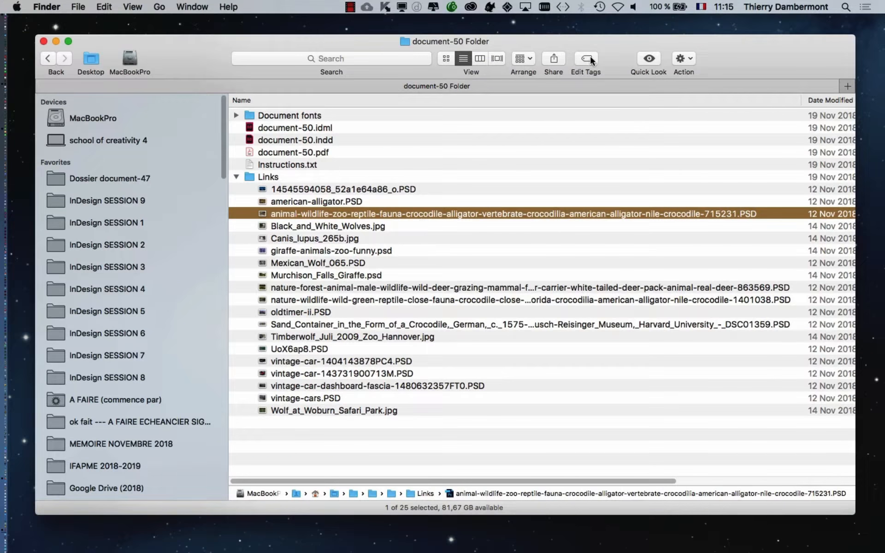
{"action": "left_click", "coordinate": [709, 290]}
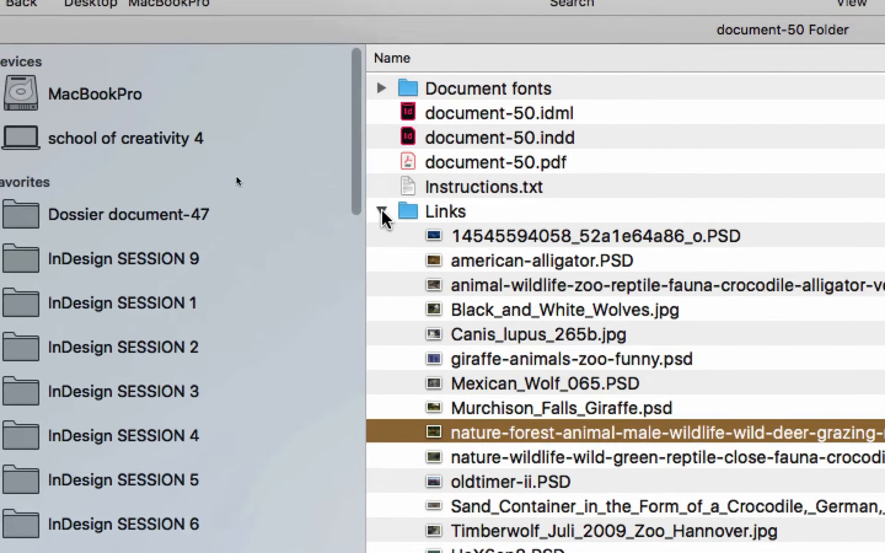
{"action": "left_click", "coordinate": [381, 211]}
{"action": "left_click", "coordinate": [381, 212]}
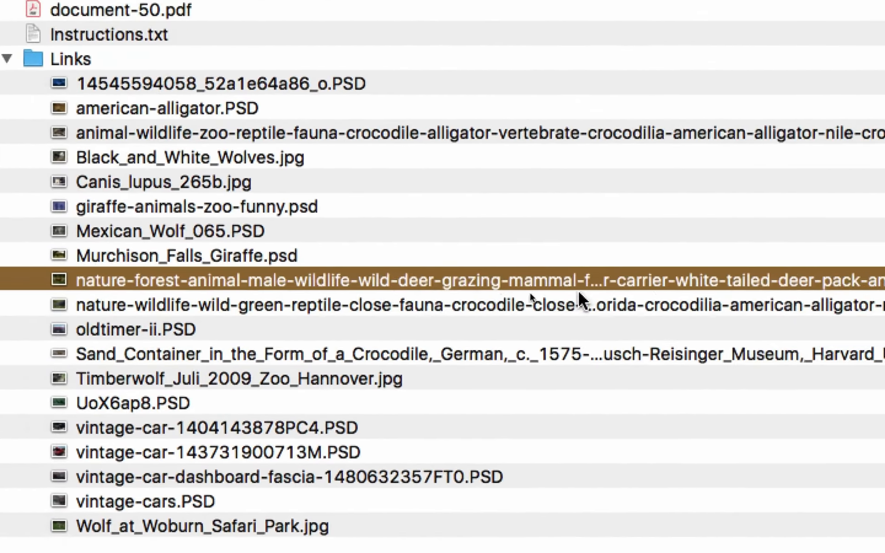
{"action": "key", "text": "Down"}
{"action": "key", "text": "Down"}
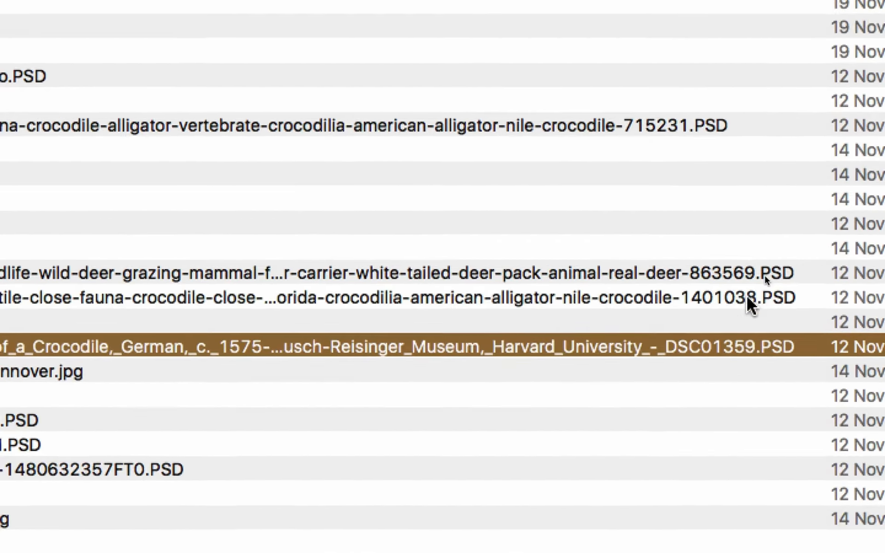
{"action": "left_click", "coordinate": [668, 126]}
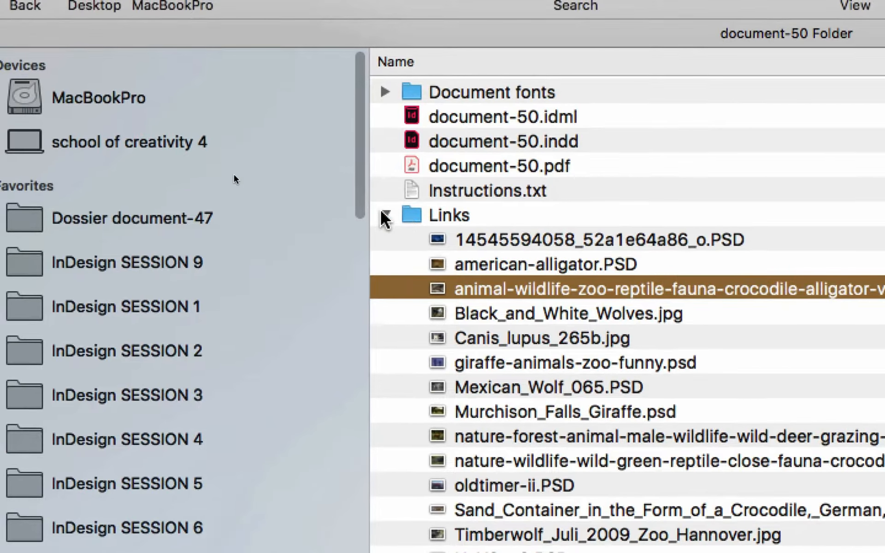
Collapse the Links folder, then resize the document-50 Folder window to a short, wide shape centred on the desktop.
{"action": "left_click", "coordinate": [385, 214]}
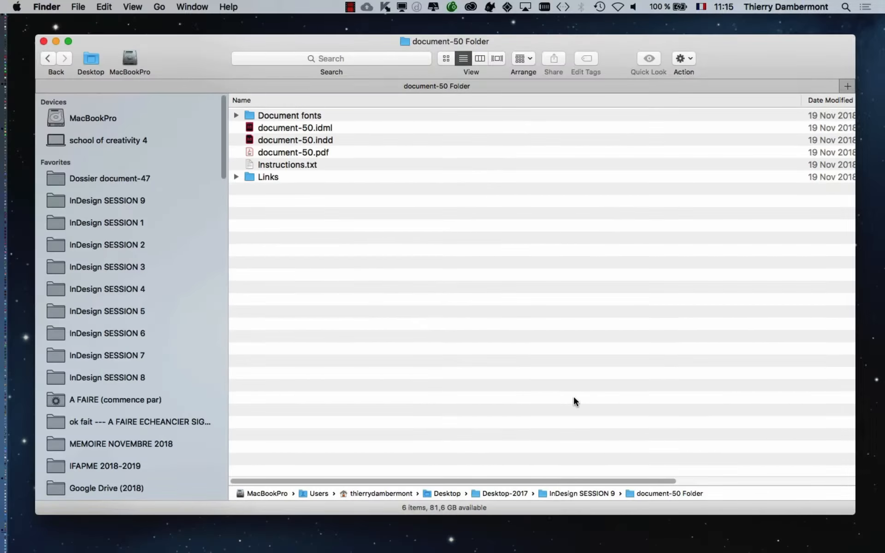
{"action": "left_click_drag", "start_coordinate": [851, 514], "coordinate": [845, 331]}
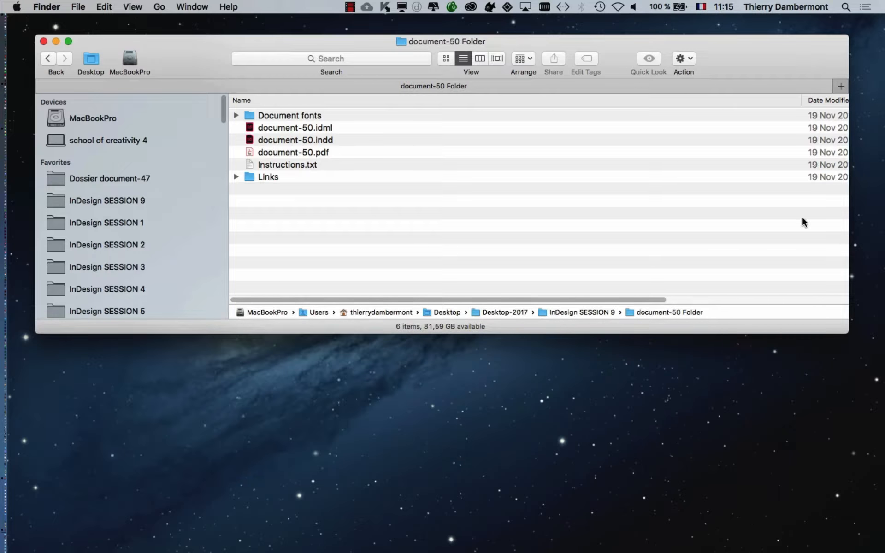
{"action": "left_click_drag", "start_coordinate": [751, 57], "coordinate": [752, 122]}
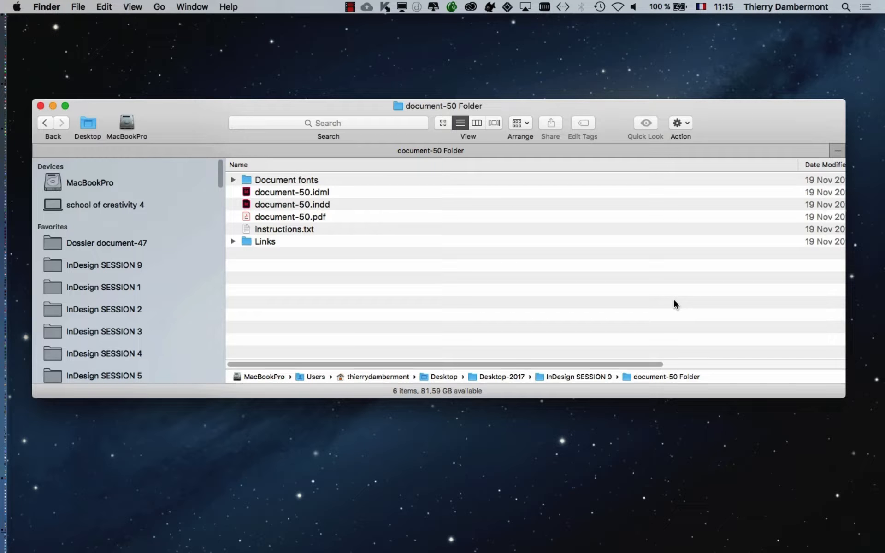
{"action": "left_click_drag", "start_coordinate": [844, 397], "coordinate": [533, 396]}
{"action": "left_click_drag", "start_coordinate": [203, 106], "coordinate": [300, 88]}
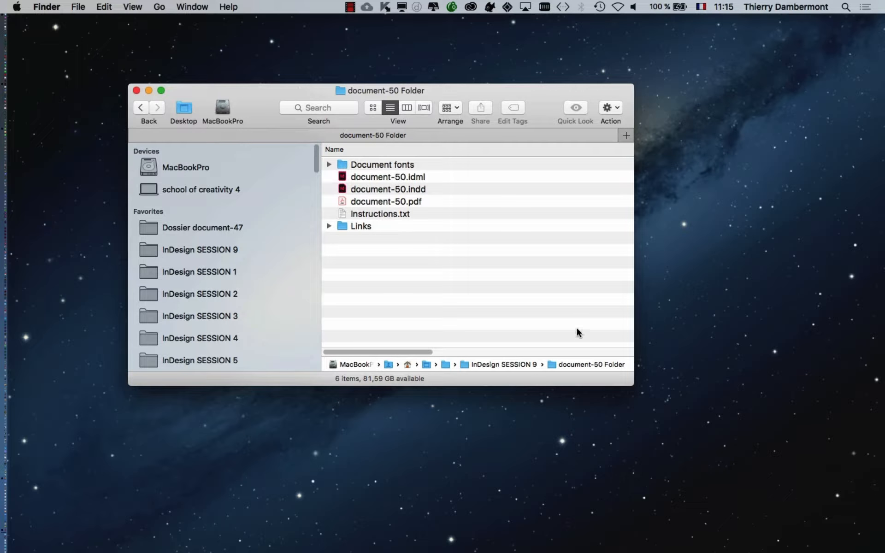
{"action": "left_click_drag", "start_coordinate": [631, 384], "coordinate": [883, 371]}
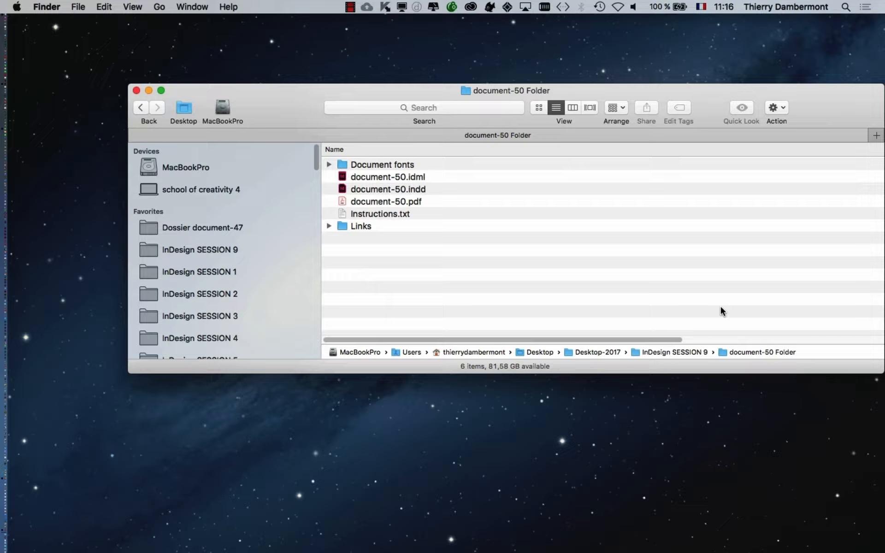
{"action": "left_click_drag", "start_coordinate": [834, 123], "coordinate": [773, 133]}
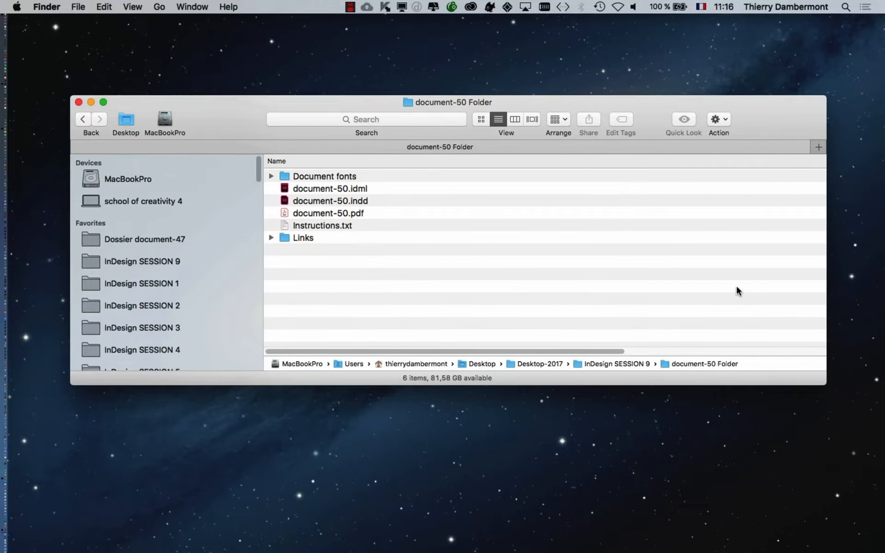
Open document-50.indd from the document-50 Folder in InDesign.
{"action": "left_click", "coordinate": [381, 201]}
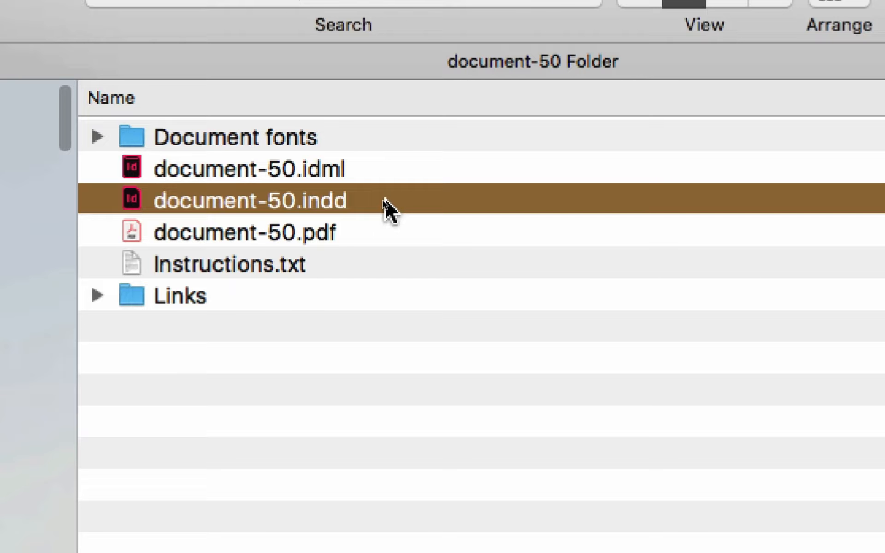
{"action": "double_click", "coordinate": [384, 199]}
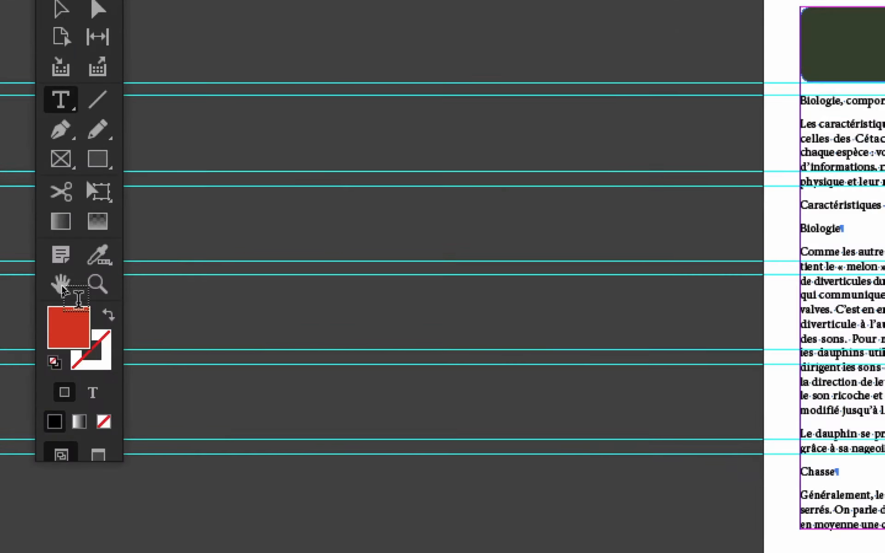
Fit the pages 18–19 spread in the window, and view it with its neighbouring spreads at 50% zoom.
{"action": "double_click", "coordinate": [62, 286]}
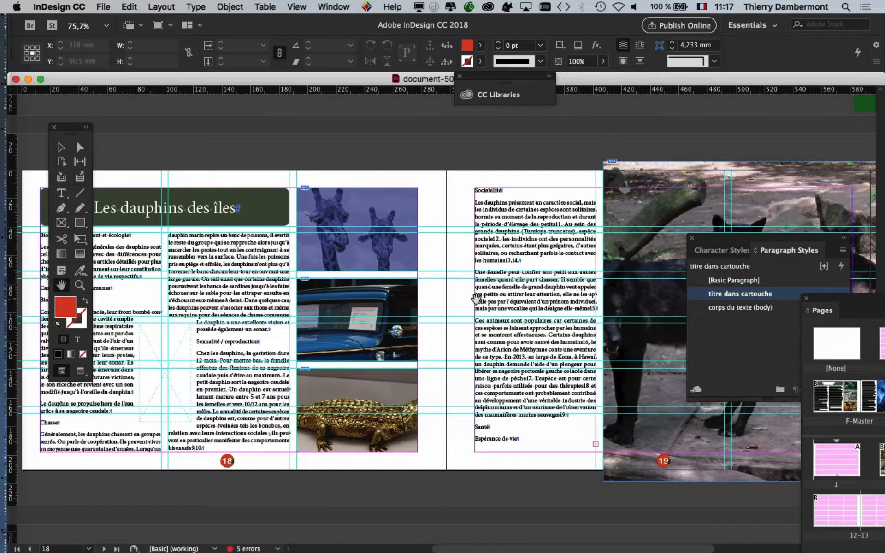
{"action": "scroll", "coordinate": [476, 299], "scroll_direction": "down", "scroll_amount": 2}
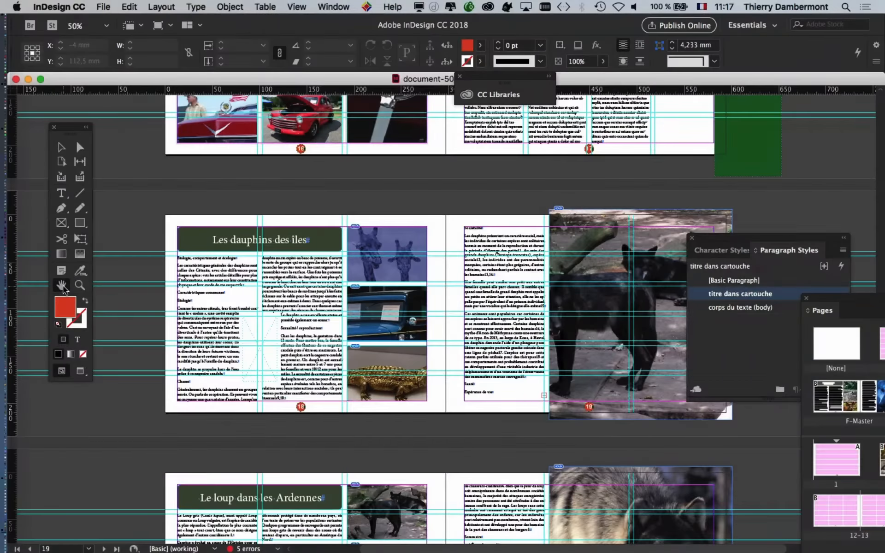
{"action": "double_click", "coordinate": [63, 287]}
{"action": "scroll", "coordinate": [436, 315], "scroll_direction": "down", "scroll_amount": 1}
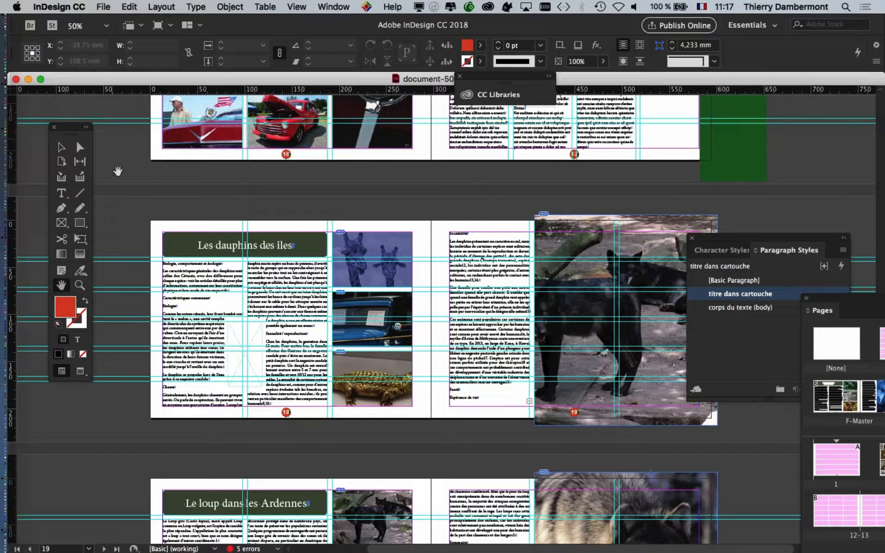
Activate the Selection tool and bring the document-50.indd window back to the front.
{"action": "left_click", "coordinate": [66, 151]}
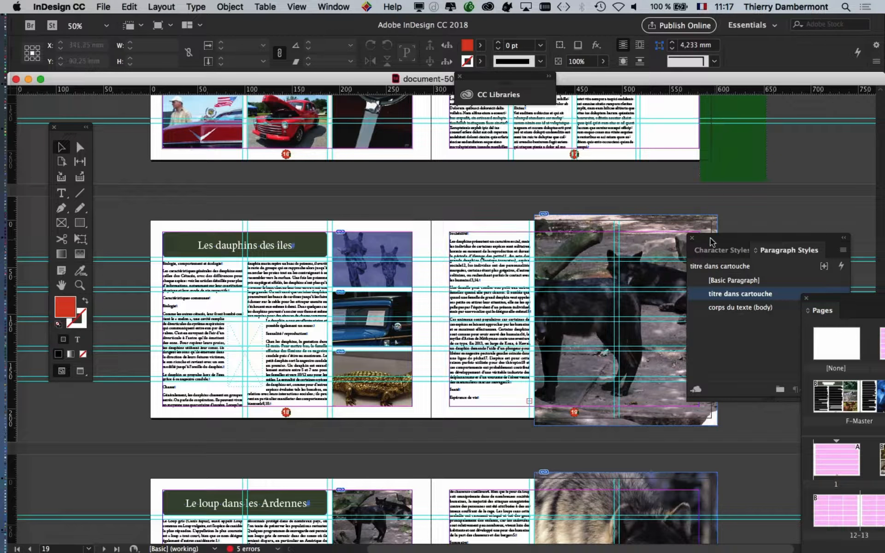
{"action": "key", "text": "super+Tab"}
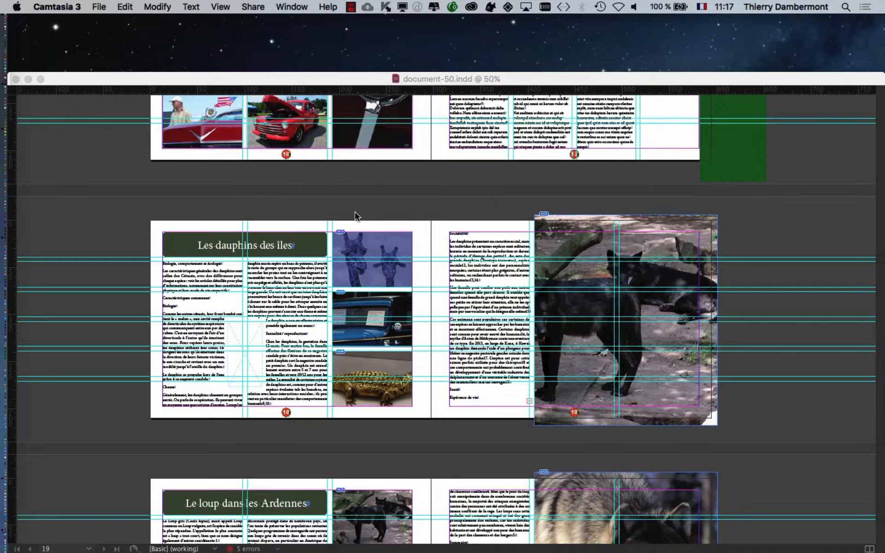
{"action": "left_click", "coordinate": [355, 79]}
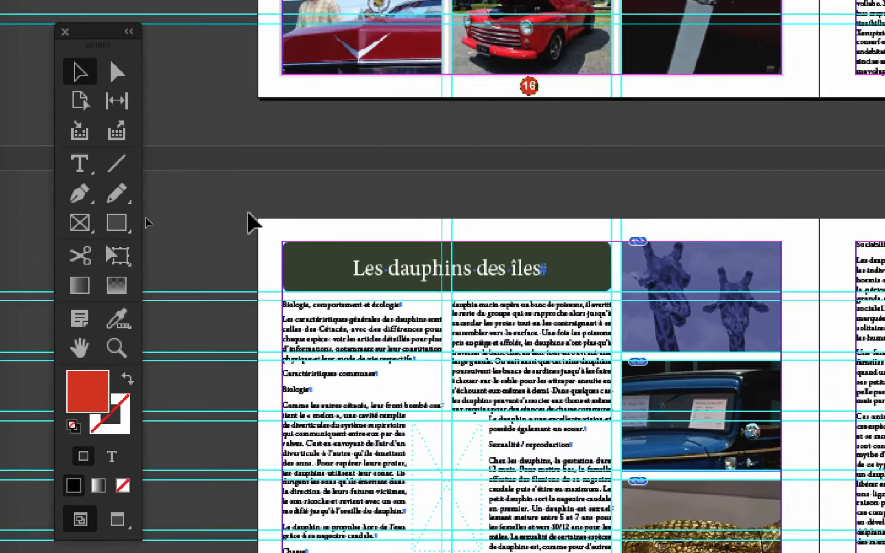
Zoom in on the giraffe photo on page 18 and ready the temporary Hand tool for panning.
{"action": "key", "text": "z"}
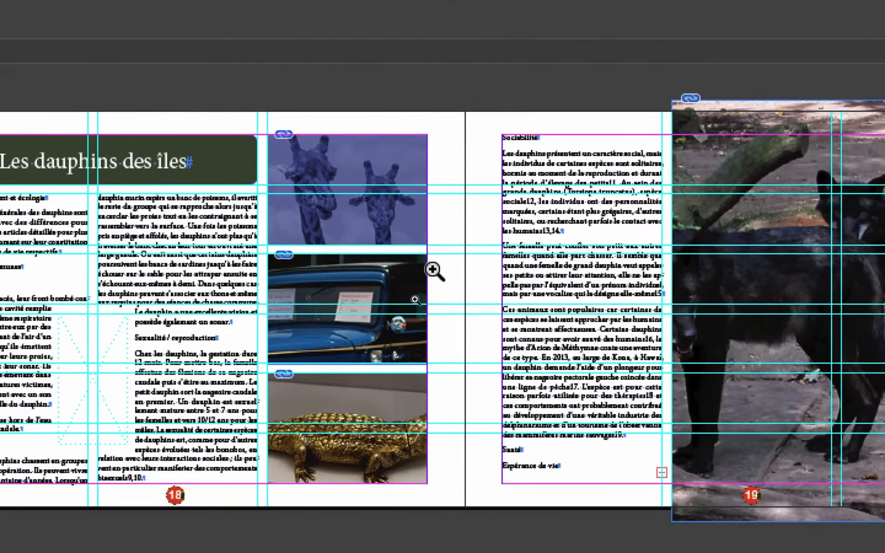
{"action": "left_click", "coordinate": [447, 393]}
{"action": "left_click", "coordinate": [448, 392]}
{"action": "left_click", "coordinate": [447, 393]}
{"action": "key", "text": "space"}
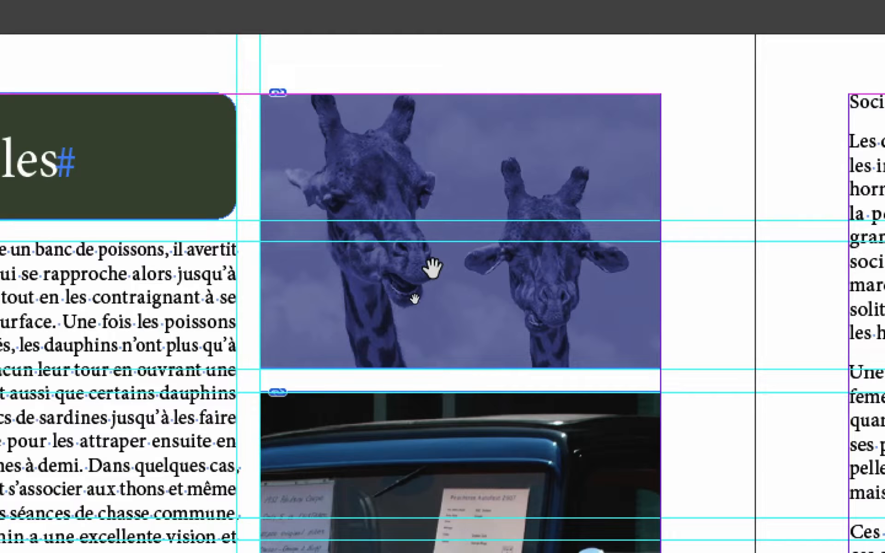
Zoom out from the giraffe photo to 25% to view several spreads at once.
{"action": "key", "text": "ctrl+alt+space"}
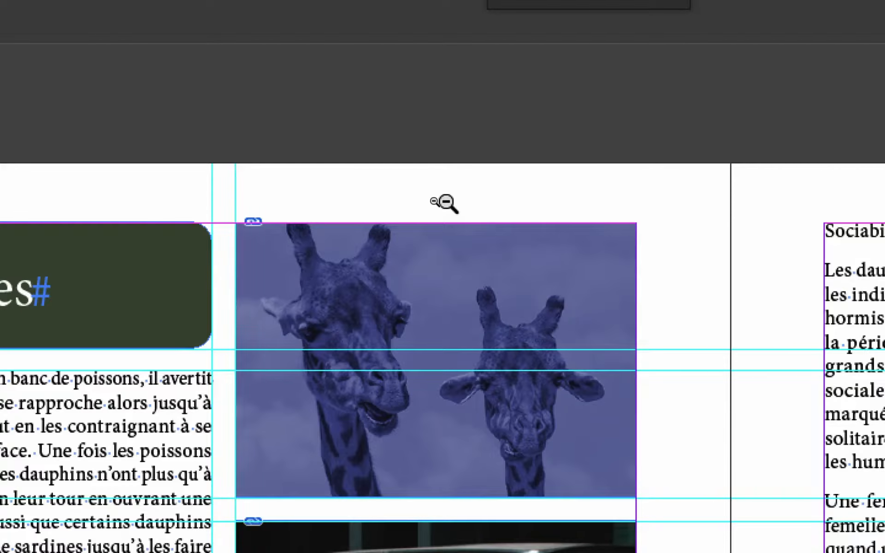
{"action": "left_click", "coordinate": [444, 203]}
{"action": "left_click", "coordinate": [445, 203]}
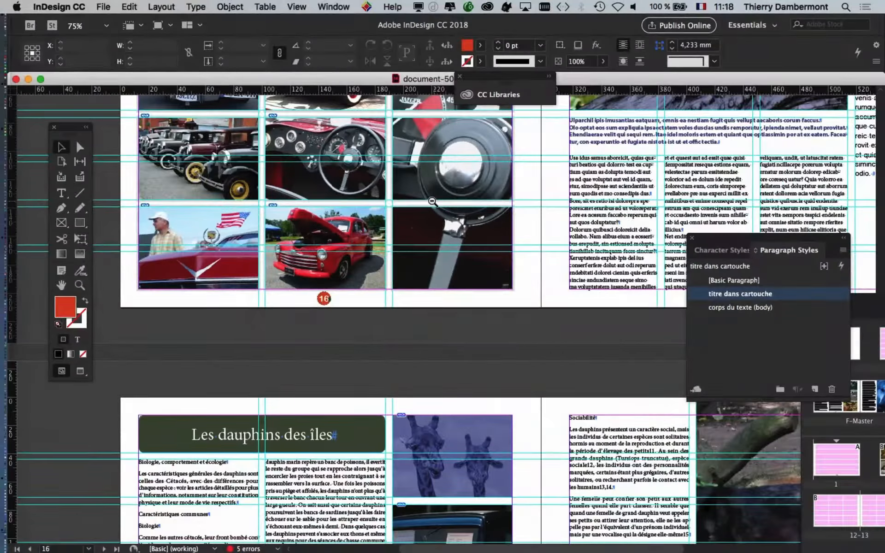
{"action": "left_click", "coordinate": [446, 201]}
{"action": "left_click", "coordinate": [446, 201]}
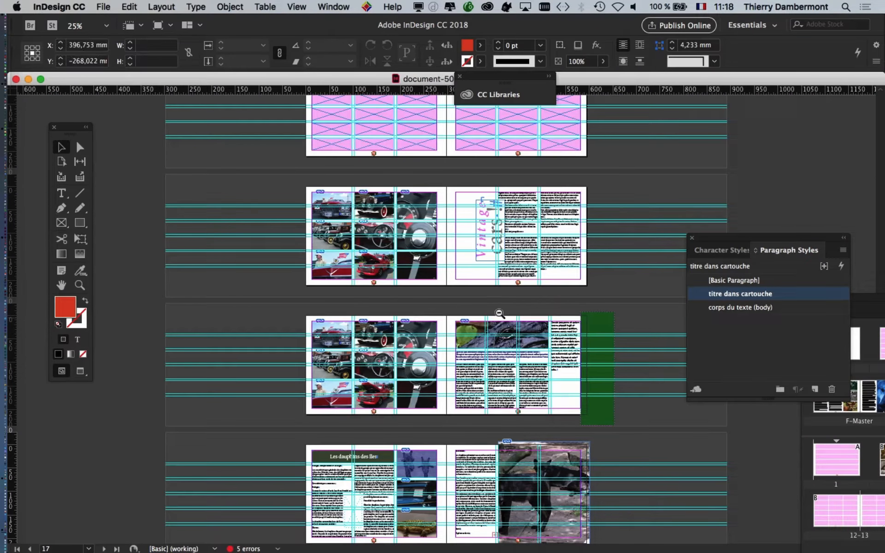
Examine the pink placeholder frame grid on pages 12–13, alternating between 100% and 50% zoom.
{"action": "scroll", "coordinate": [421, 245], "scroll_direction": "up", "scroll_amount": 5}
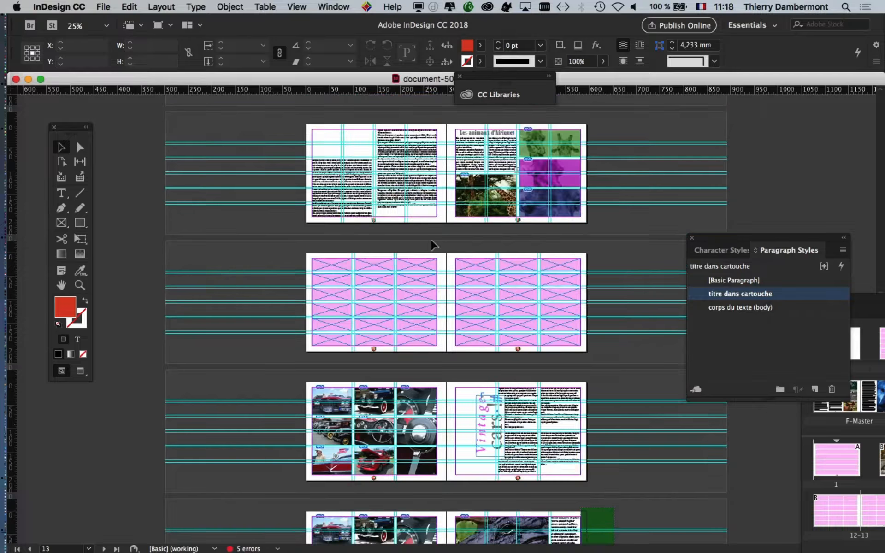
{"action": "left_click", "coordinate": [439, 283]}
{"action": "left_click", "coordinate": [427, 323]}
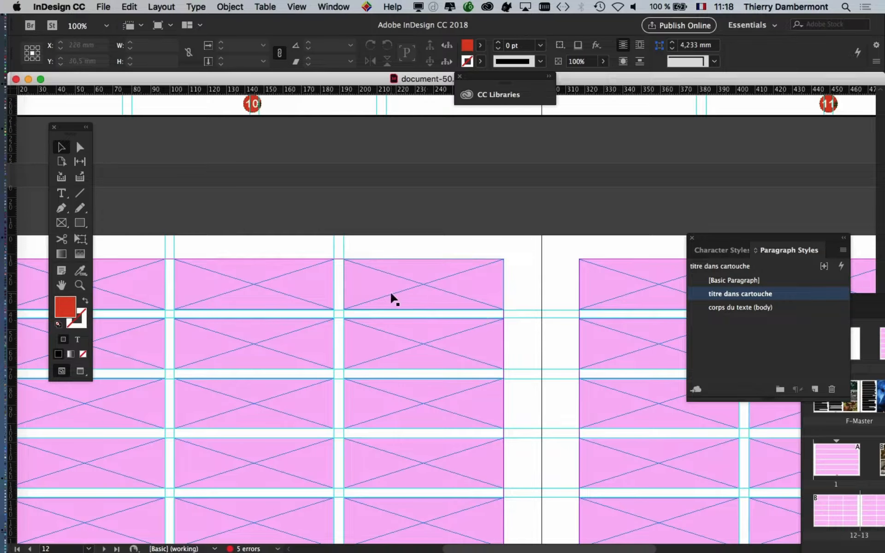
{"action": "scroll", "coordinate": [391, 293], "scroll_direction": "down", "scroll_amount": 4}
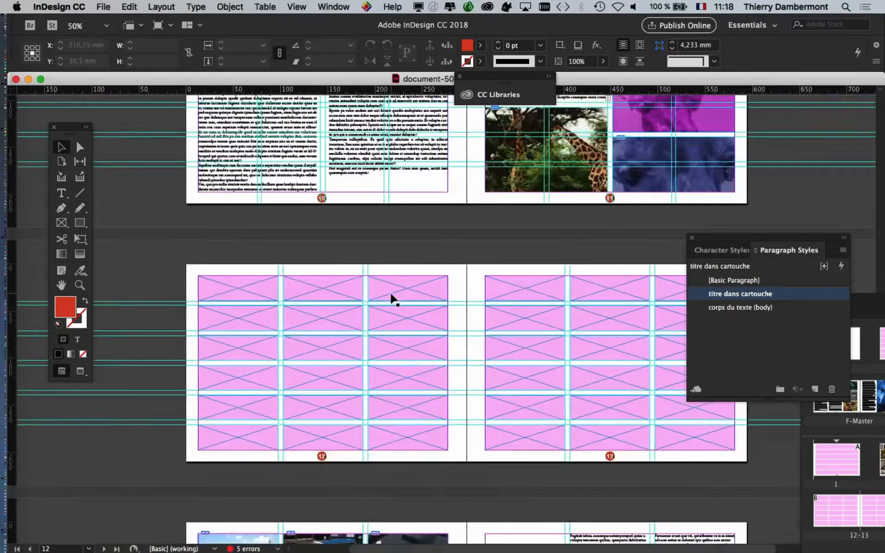
{"action": "scroll", "coordinate": [391, 294], "scroll_direction": "up", "scroll_amount": 2}
{"action": "scroll", "coordinate": [391, 300], "scroll_direction": "up", "scroll_amount": 2}
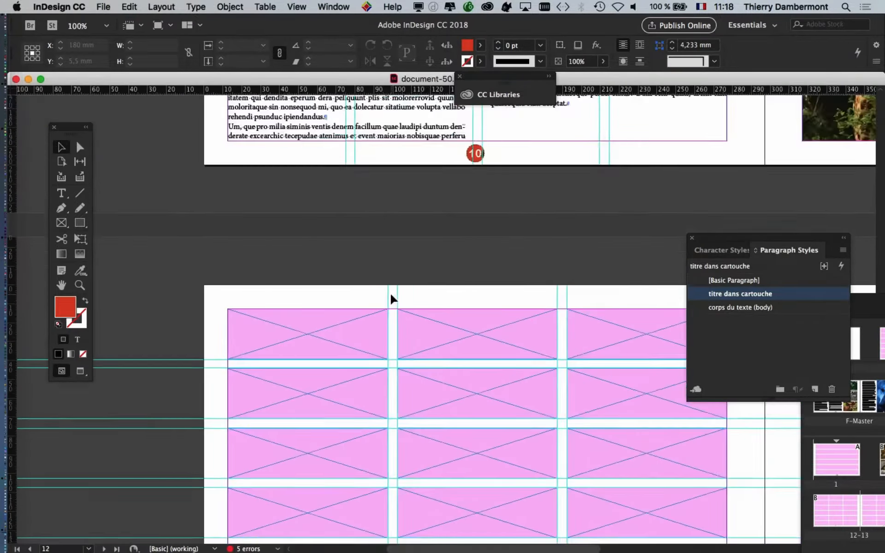
Pan around the spreads on pages 10–13 at 100%, ending with pages 10–11 in view at 50% zoom.
{"action": "scroll", "coordinate": [445, 312], "scroll_direction": "down", "scroll_amount": 1}
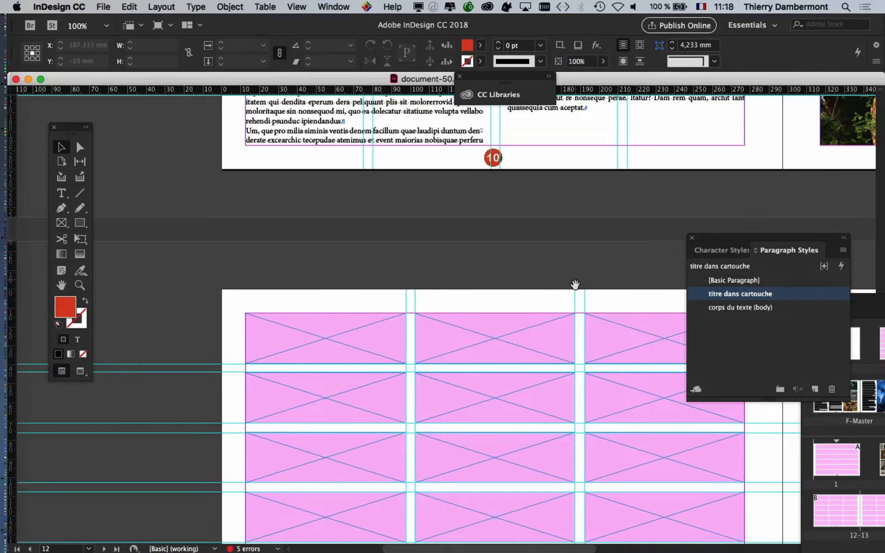
{"action": "left_click_drag", "start_coordinate": [575, 285], "coordinate": [728, 269]}
{"action": "left_click_drag", "start_coordinate": [683, 204], "coordinate": [419, 482]}
{"action": "left_click_drag", "start_coordinate": [465, 360], "coordinate": [436, 532]}
{"action": "left_click_drag", "start_coordinate": [599, 298], "coordinate": [350, 323]}
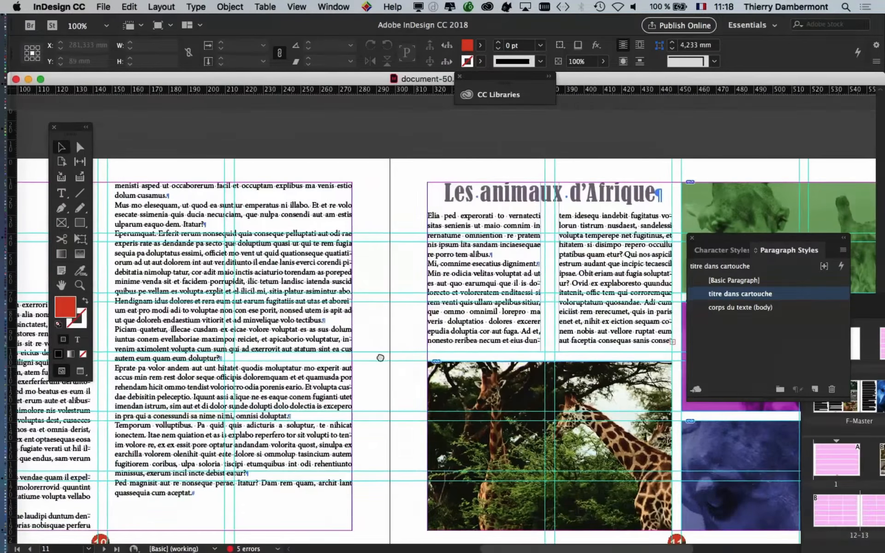
{"action": "left_click_drag", "start_coordinate": [648, 393], "coordinate": [465, 365]}
{"action": "left_click_drag", "start_coordinate": [371, 281], "coordinate": [409, 377]}
{"action": "left_click_drag", "start_coordinate": [343, 305], "coordinate": [710, 198]}
{"action": "left_click_drag", "start_coordinate": [461, 450], "coordinate": [366, 497]}
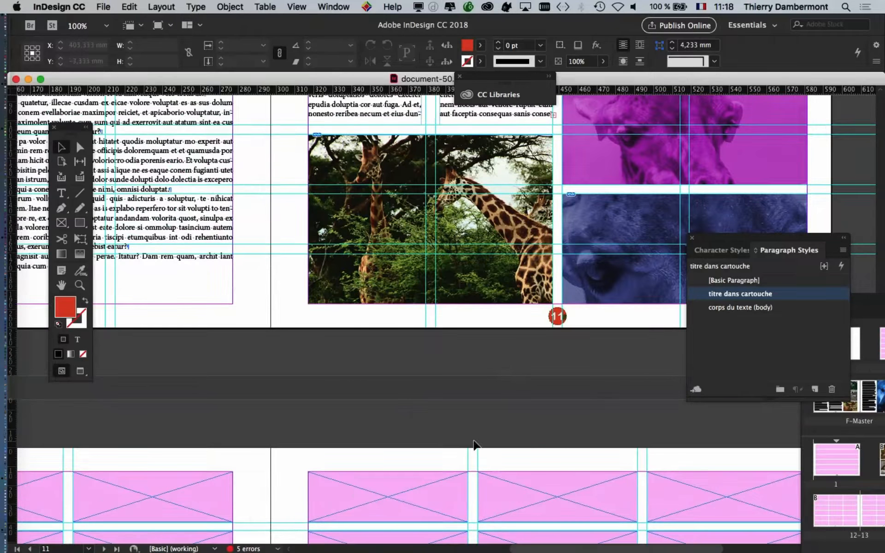
{"action": "key", "text": "super+minus"}
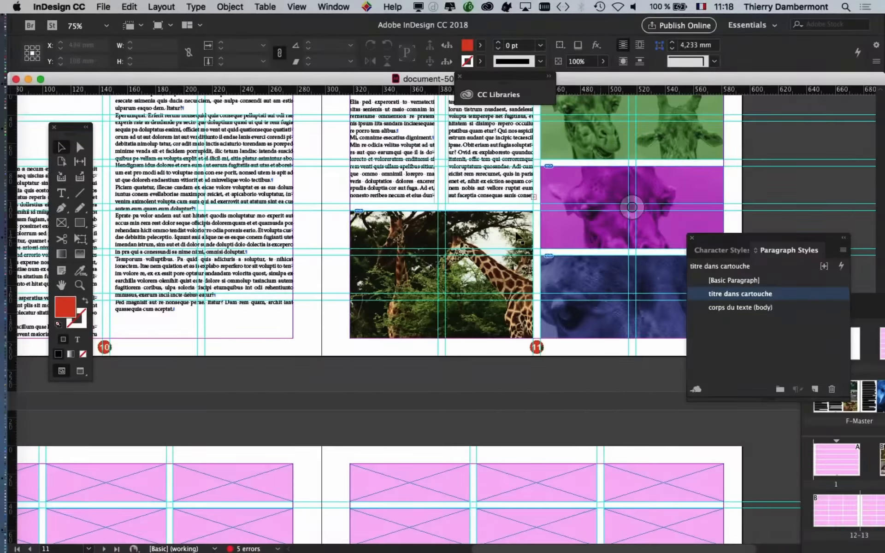
{"action": "left_click", "coordinate": [415, 280], "text": "alt"}
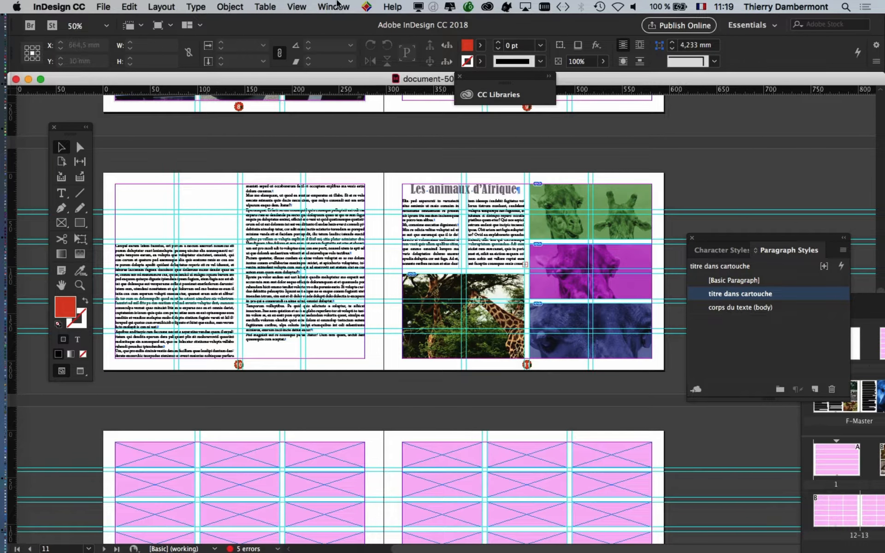
Bring the floating Pages panel into full view, reshape it into a narrow column, and place it beside the Paragraph Styles panel.
{"action": "left_click", "coordinate": [872, 301]}
{"action": "left_click_drag", "start_coordinate": [877, 298], "coordinate": [206, 128]}
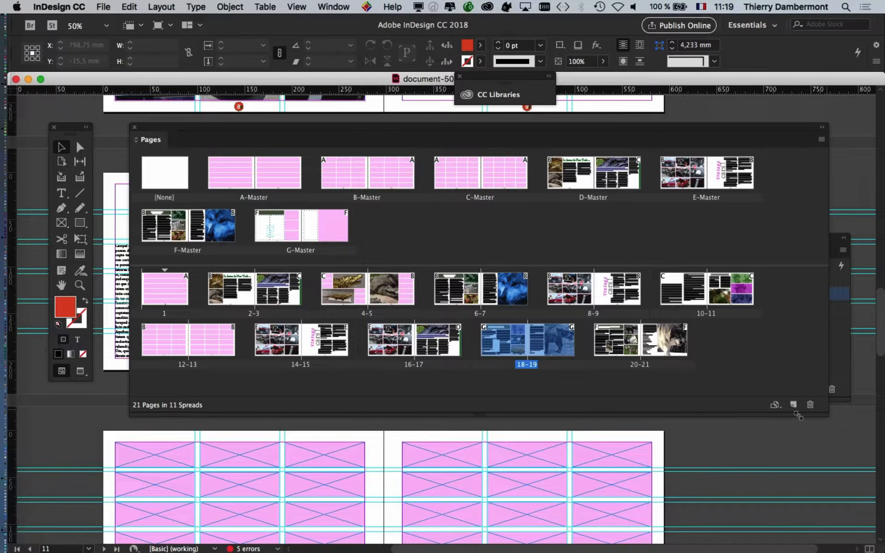
{"action": "left_click_drag", "start_coordinate": [798, 416], "coordinate": [261, 520]}
{"action": "left_click_drag", "start_coordinate": [224, 134], "coordinate": [614, 118]}
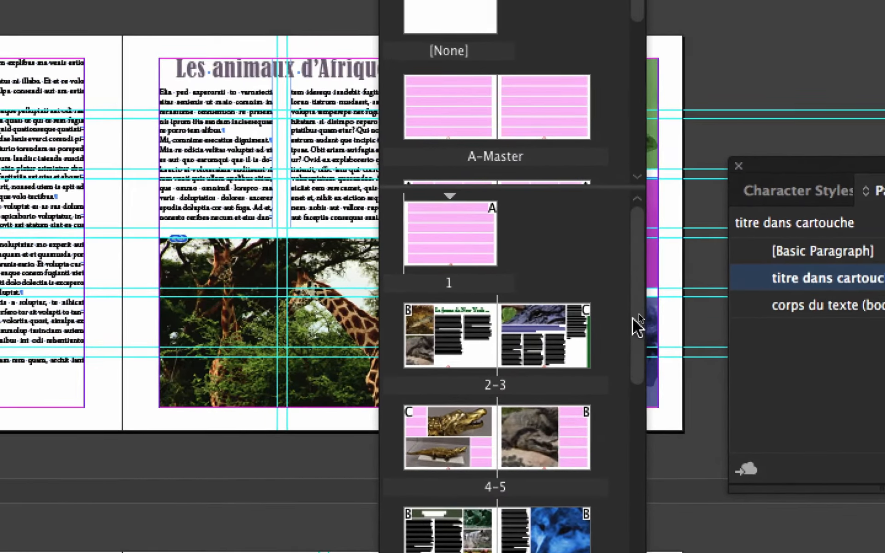
{"action": "left_click_drag", "start_coordinate": [640, 318], "coordinate": [634, 467]}
{"action": "left_click_drag", "start_coordinate": [628, 424], "coordinate": [649, 59]}
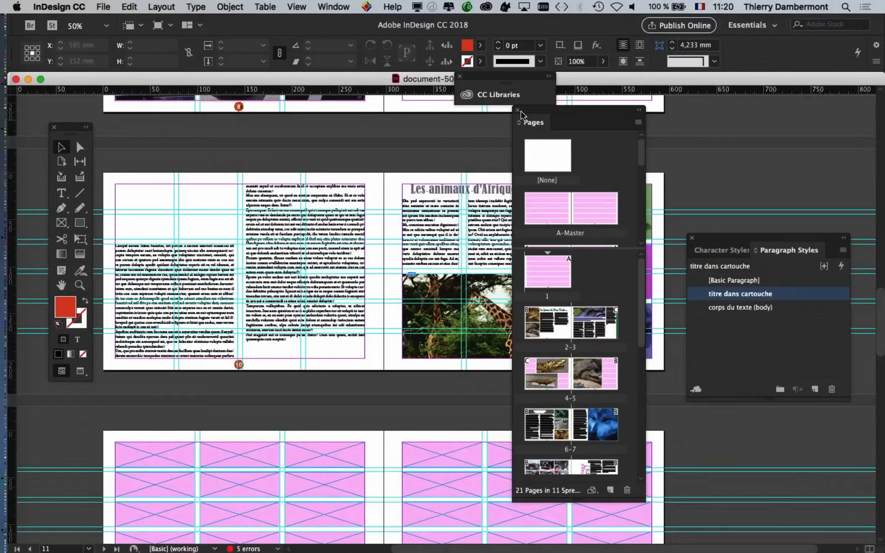
Reset the Essentials workspace to its default panel arrangement.
{"action": "left_click", "coordinate": [317, 6]}
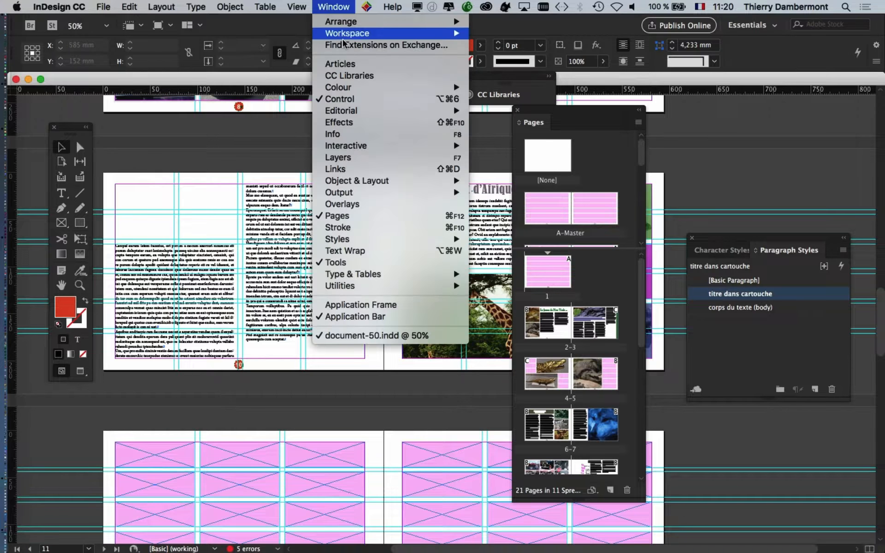
{"action": "mouse_move", "coordinate": [351, 33]}
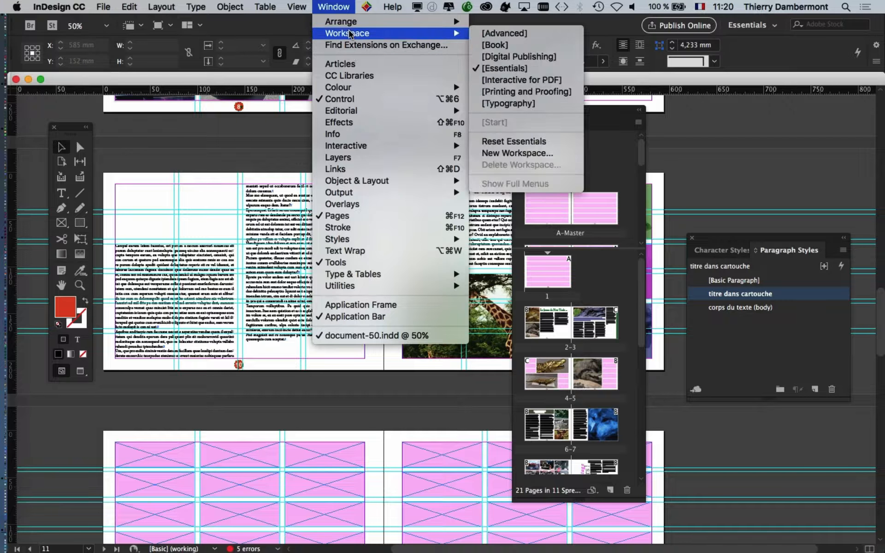
{"action": "left_click", "coordinate": [540, 139]}
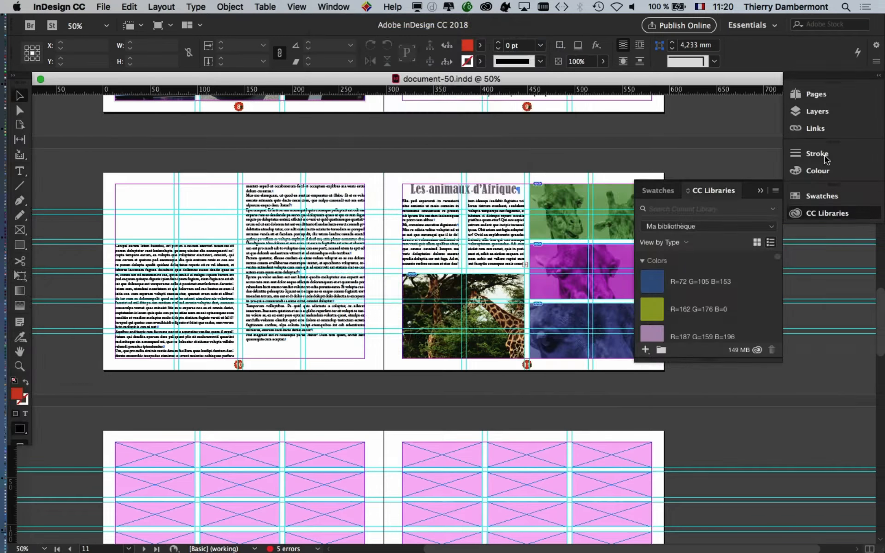
Open the docked Pages panel and detach it from its panel group so it floats over the document.
{"action": "left_click", "coordinate": [833, 95]}
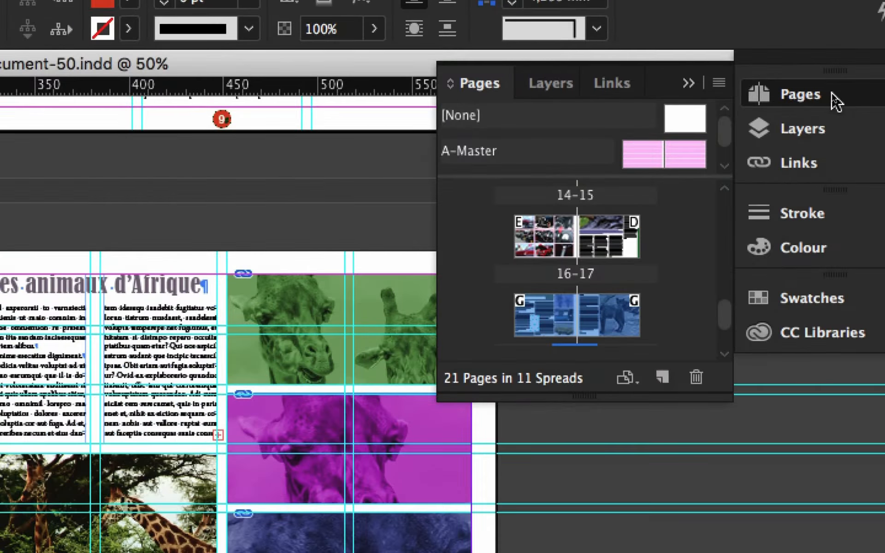
{"action": "left_click", "coordinate": [833, 94]}
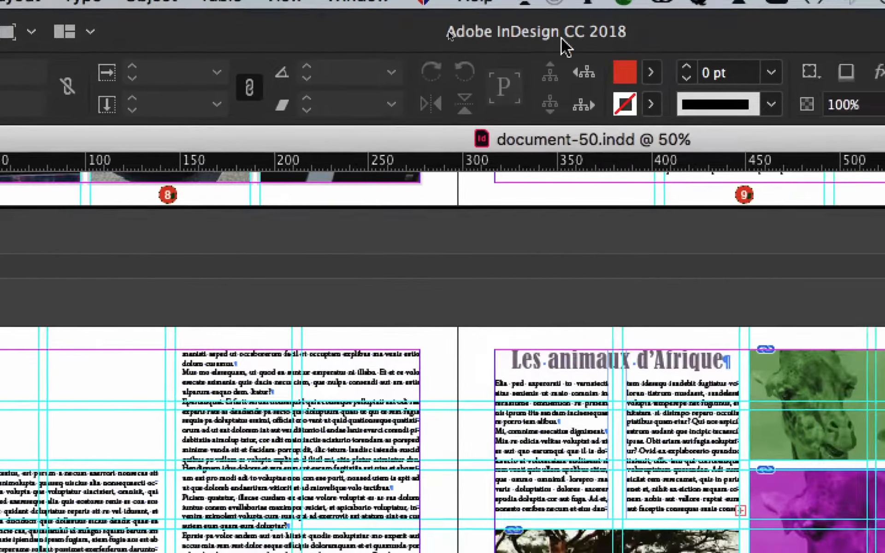
{"action": "left_click", "coordinate": [816, 88]}
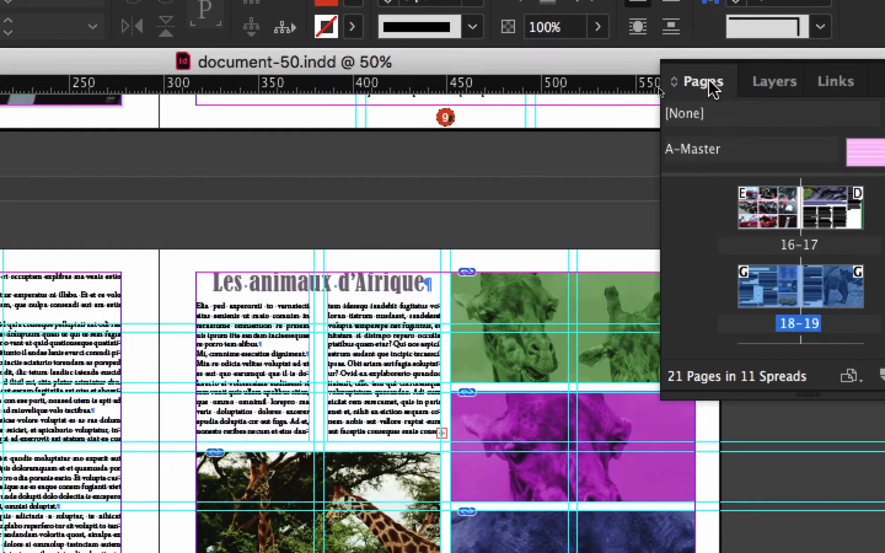
{"action": "left_click_drag", "start_coordinate": [710, 84], "coordinate": [0, 182]}
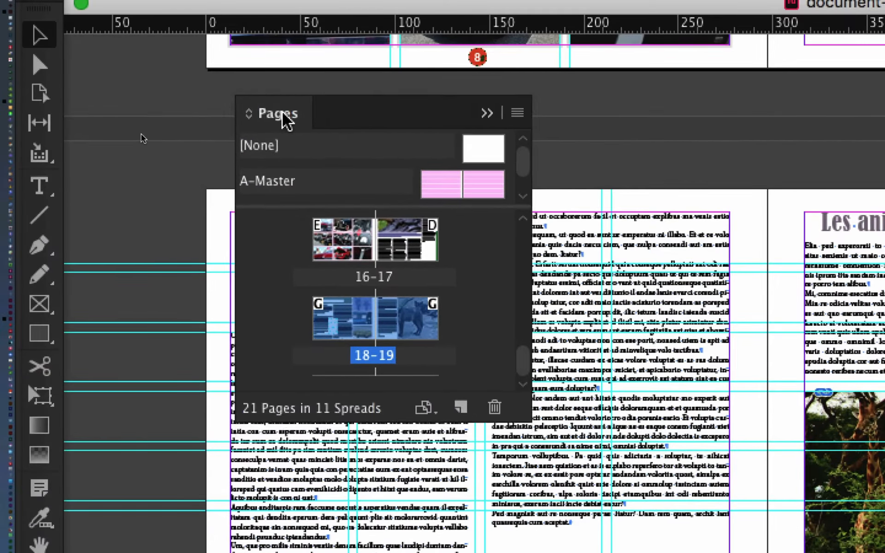
{"action": "left_click_drag", "start_coordinate": [282, 114], "coordinate": [282, 116]}
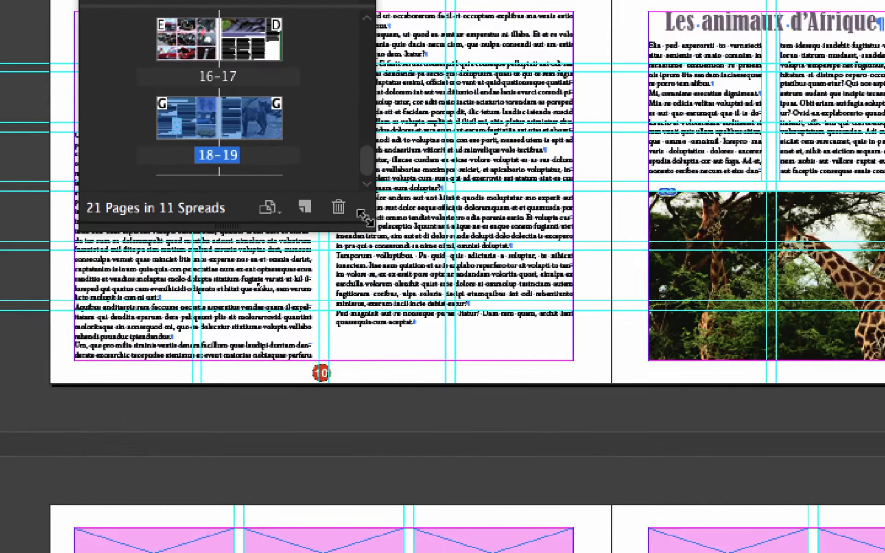
Enlarge the floating Pages panel until it spans most of the document width, and collapse the open Links panel.
{"action": "left_click_drag", "start_coordinate": [529, 429], "coordinate": [521, 524]}
{"action": "left_click_drag", "start_coordinate": [366, 256], "coordinate": [354, 518]}
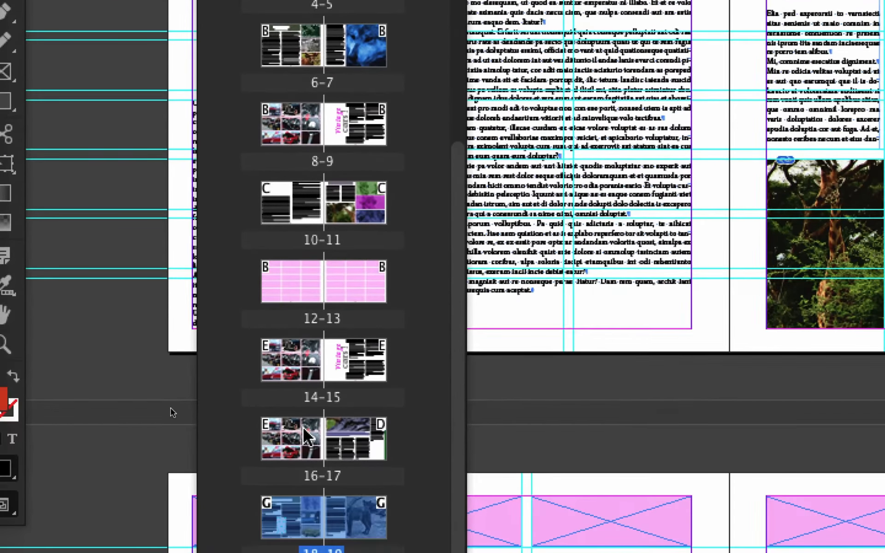
{"action": "scroll", "coordinate": [302, 360], "scroll_direction": "up", "scroll_amount": 3}
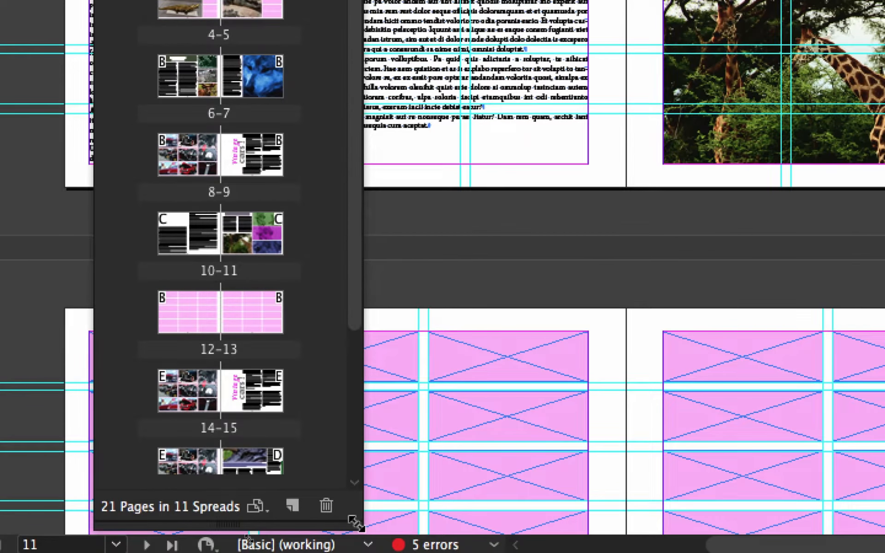
{"action": "left_click_drag", "start_coordinate": [356, 524], "coordinate": [389, 375]}
{"action": "left_click_drag", "start_coordinate": [364, 472], "coordinate": [884, 406]}
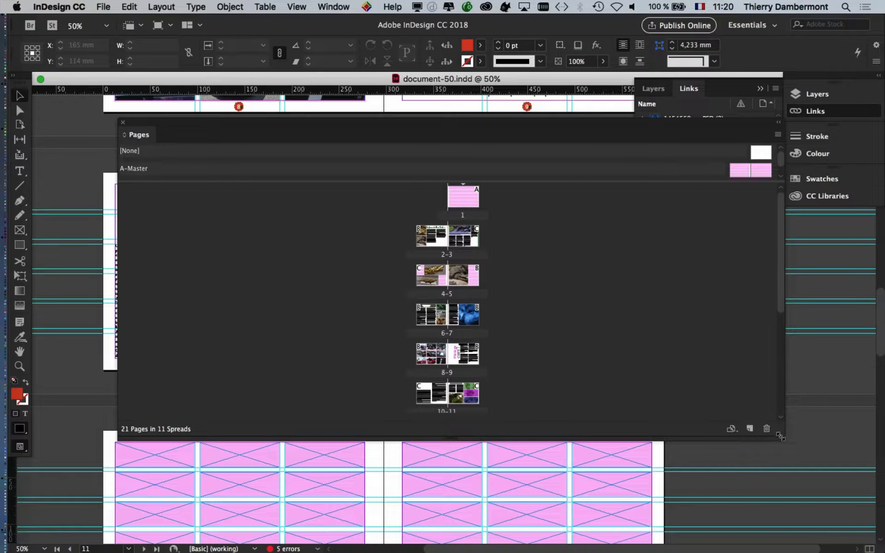
{"action": "left_click_drag", "start_coordinate": [780, 436], "coordinate": [736, 432]}
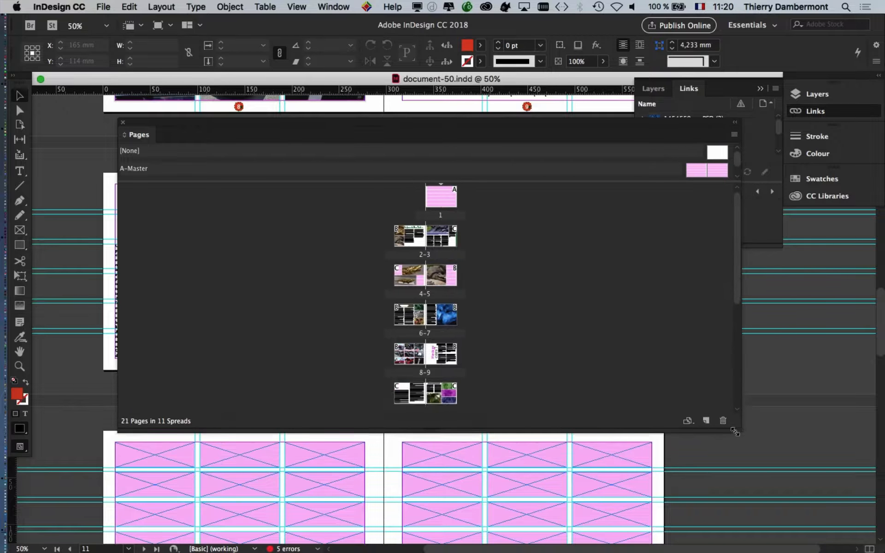
{"action": "left_click_drag", "start_coordinate": [268, 123], "coordinate": [222, 167]}
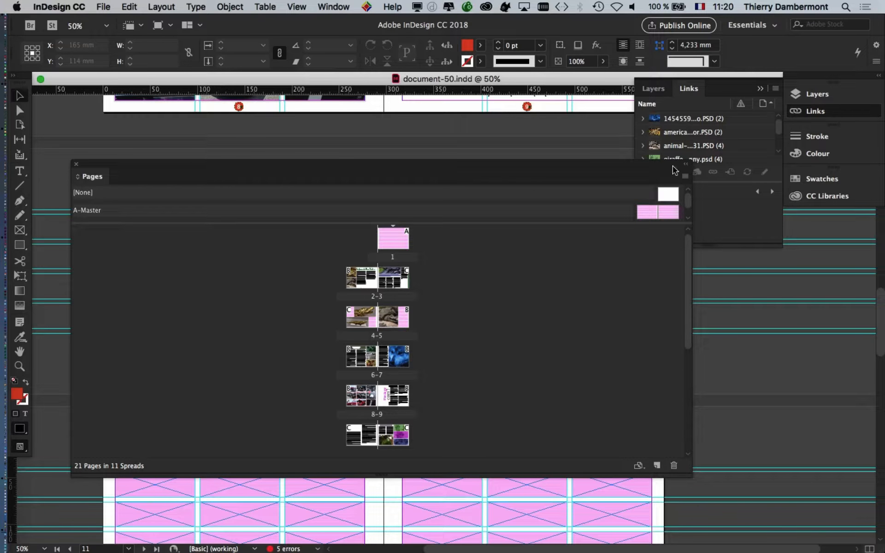
{"action": "left_click", "coordinate": [761, 88]}
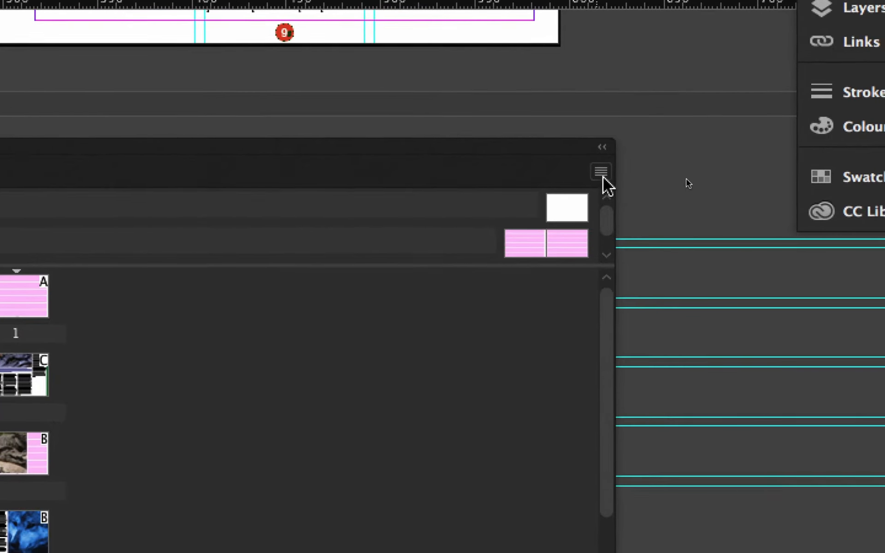
Set the Pages panel to view the document pages horizontally.
{"action": "left_click", "coordinate": [605, 177]}
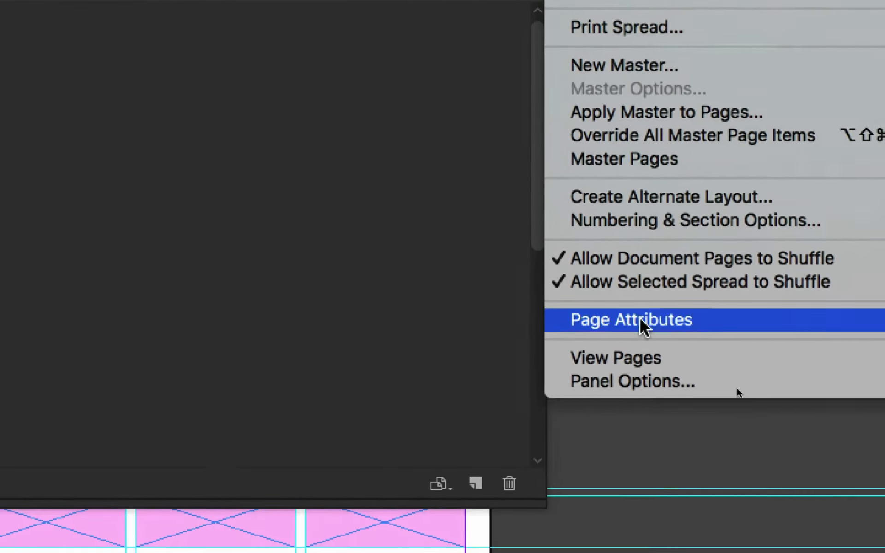
{"action": "mouse_move", "coordinate": [667, 364]}
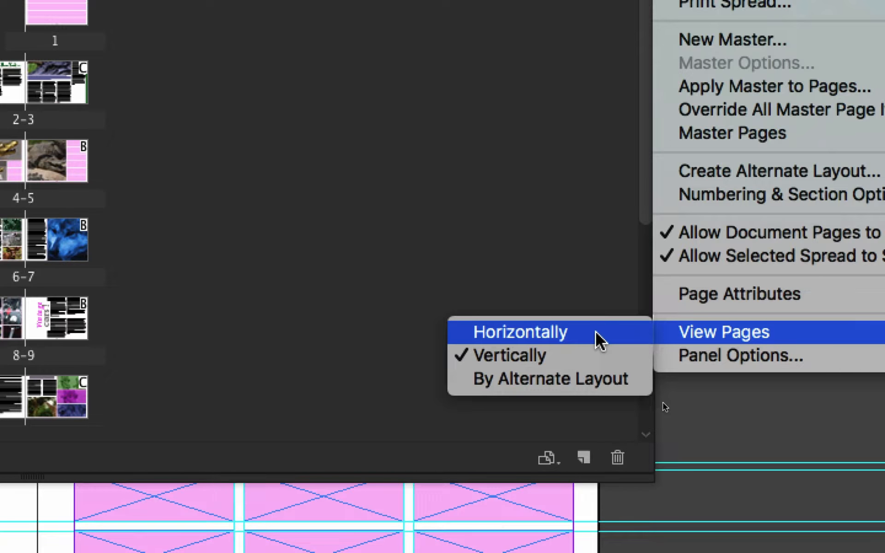
{"action": "left_click", "coordinate": [596, 332]}
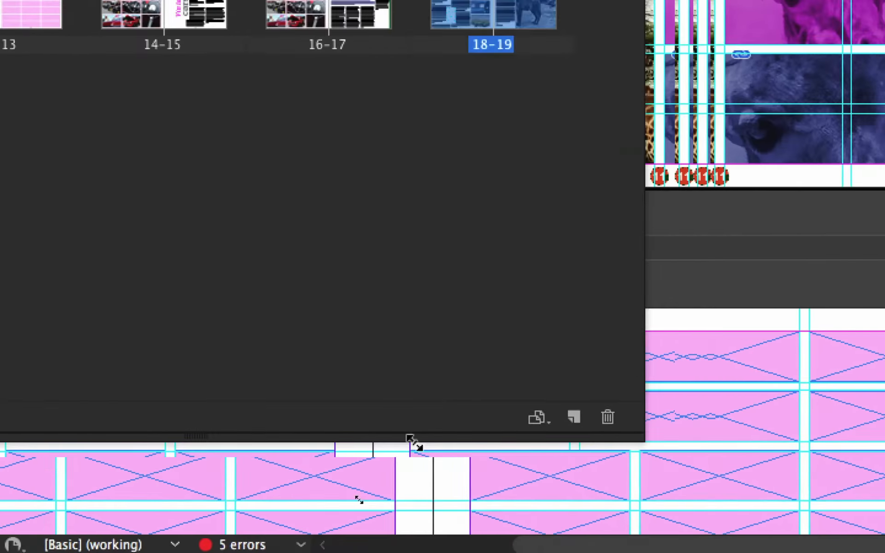
Narrow and widen the Pages panel to check how the spreads reflow, and enlarge its masters area.
{"action": "left_click_drag", "start_coordinate": [414, 443], "coordinate": [31, 466]}
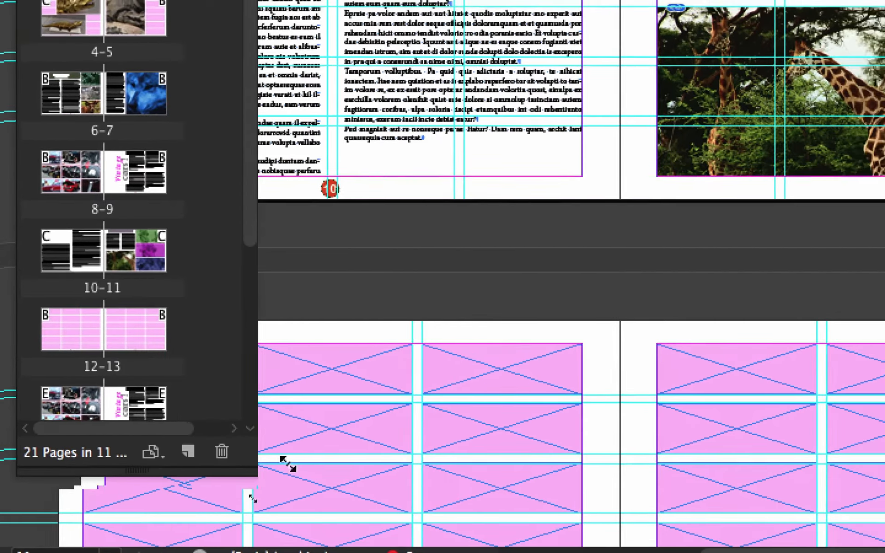
{"action": "left_click_drag", "start_coordinate": [288, 463], "coordinate": [779, 397]}
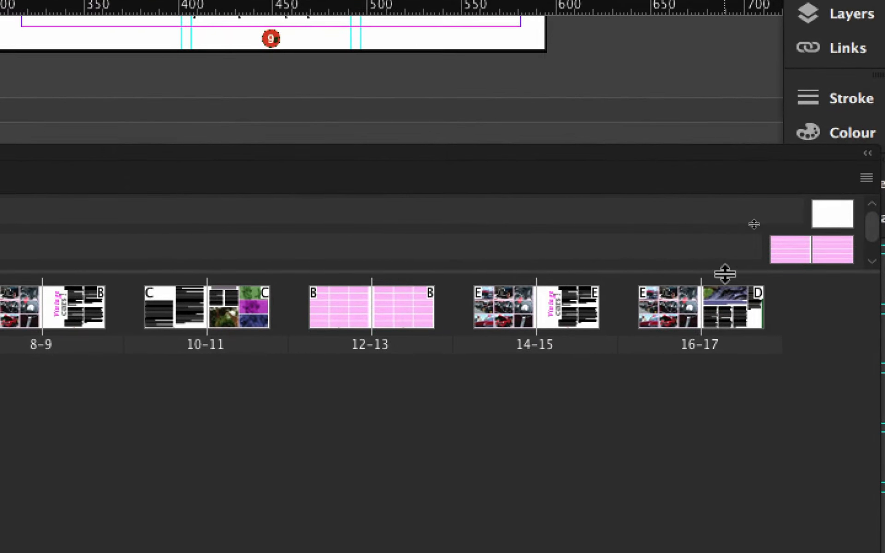
{"action": "left_click_drag", "start_coordinate": [644, 331], "coordinate": [641, 448]}
{"action": "left_click_drag", "start_coordinate": [726, 317], "coordinate": [725, 314]}
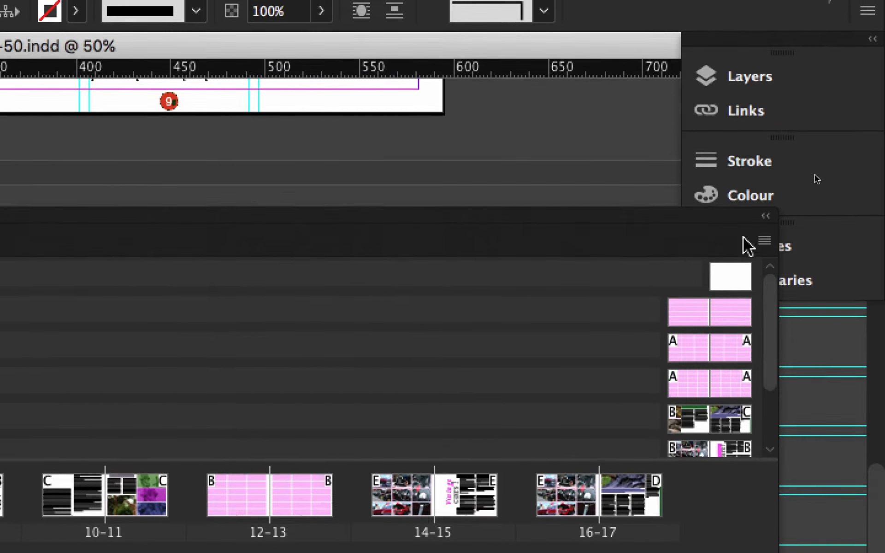
Turn off Show Vertically for the masters in the Pages panel options, keeping their thumbnails shown.
{"action": "left_click", "coordinate": [763, 241]}
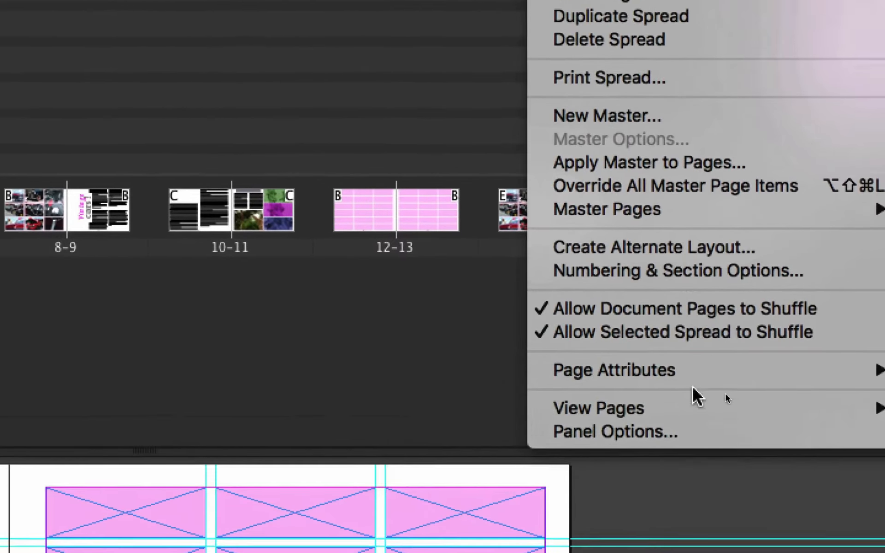
{"action": "mouse_move", "coordinate": [703, 395]}
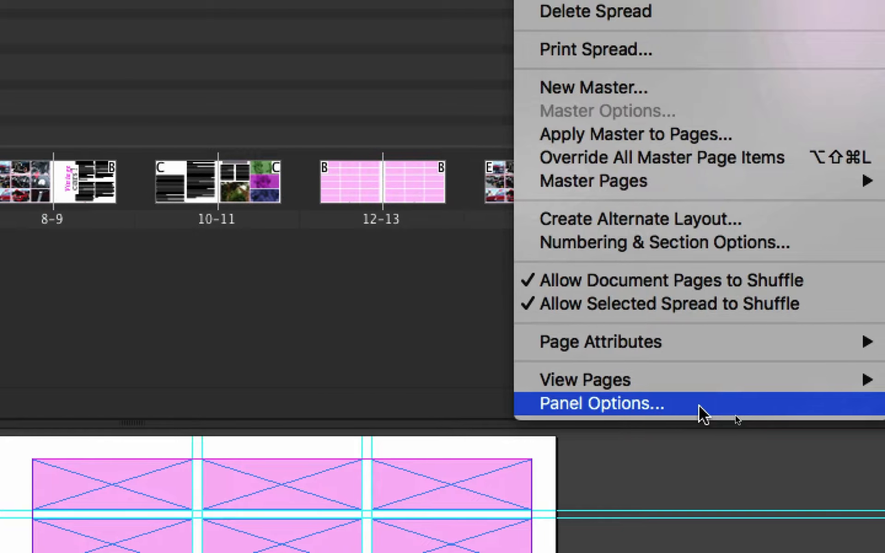
{"action": "left_click", "coordinate": [700, 406]}
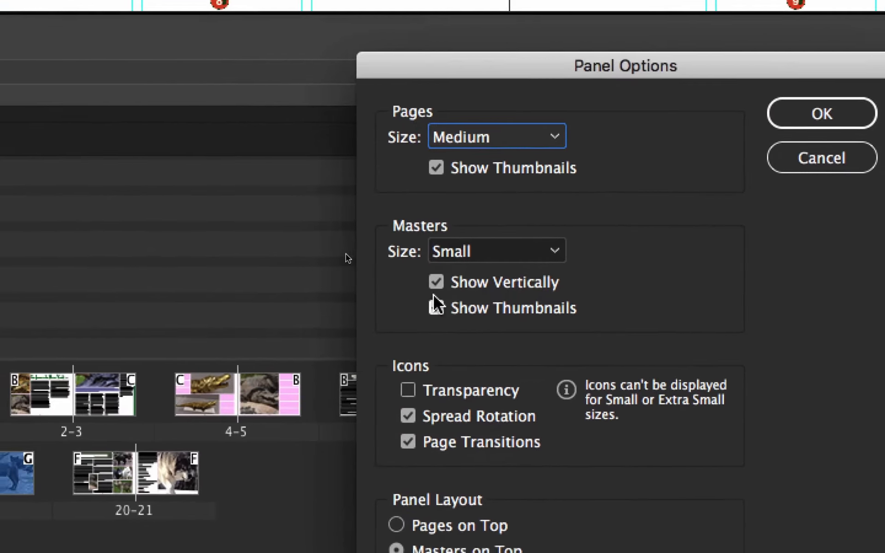
{"action": "key", "text": "alt"}
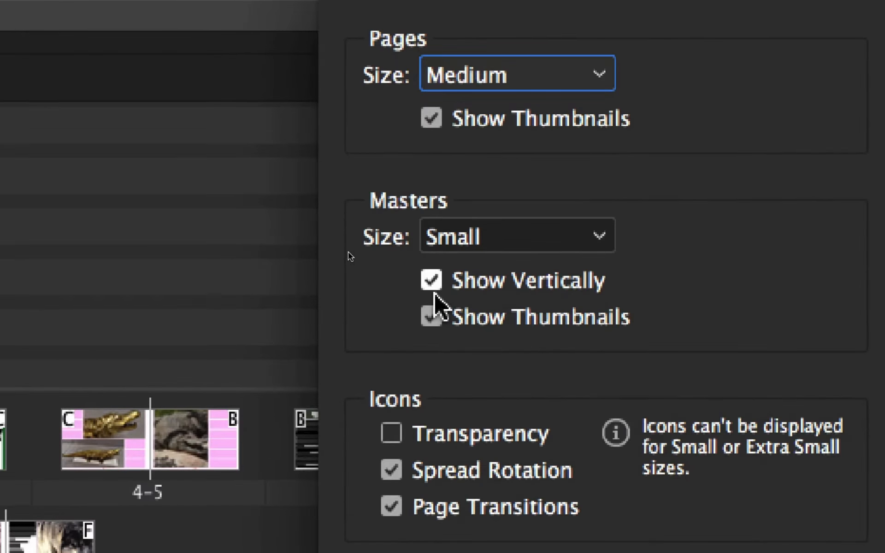
{"action": "left_click", "coordinate": [434, 286]}
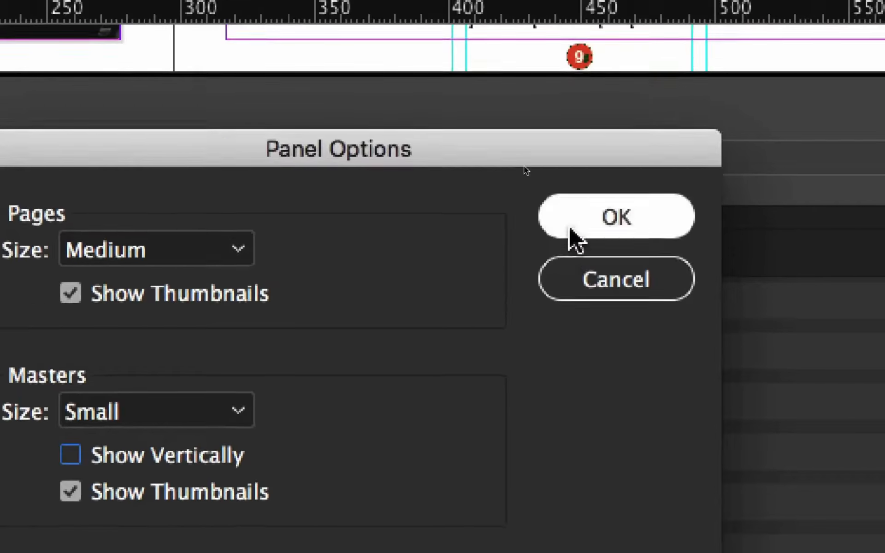
{"action": "left_click", "coordinate": [869, 47]}
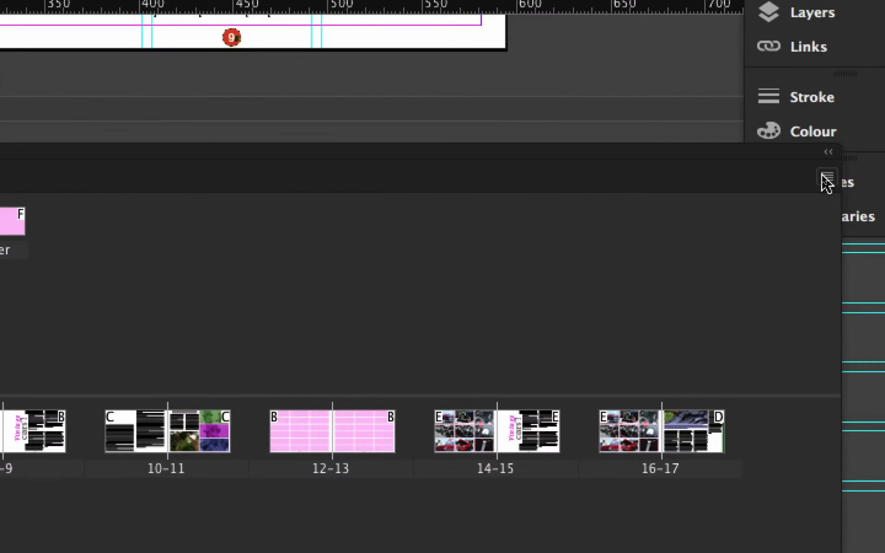
Set both the page and master thumbnail sizes to Extra Large in the Pages panel options.
{"action": "left_click", "coordinate": [824, 178]}
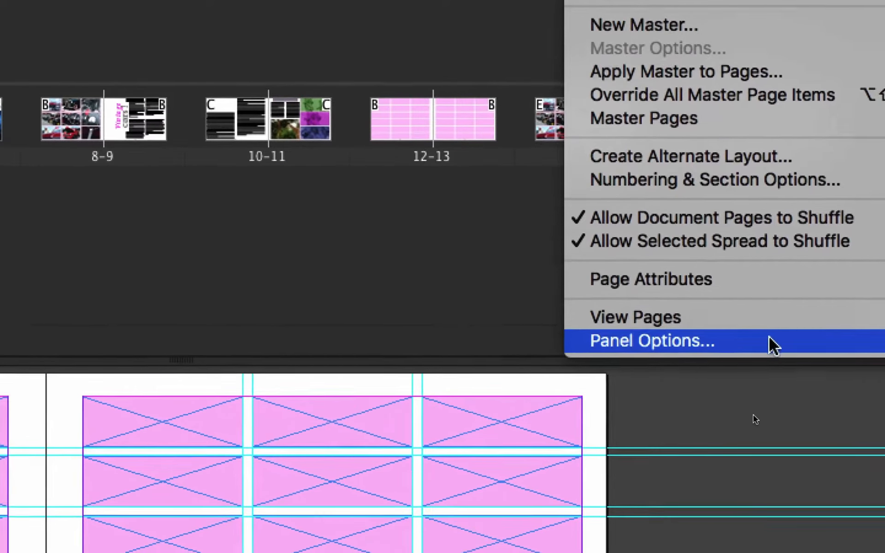
{"action": "left_click", "coordinate": [700, 552]}
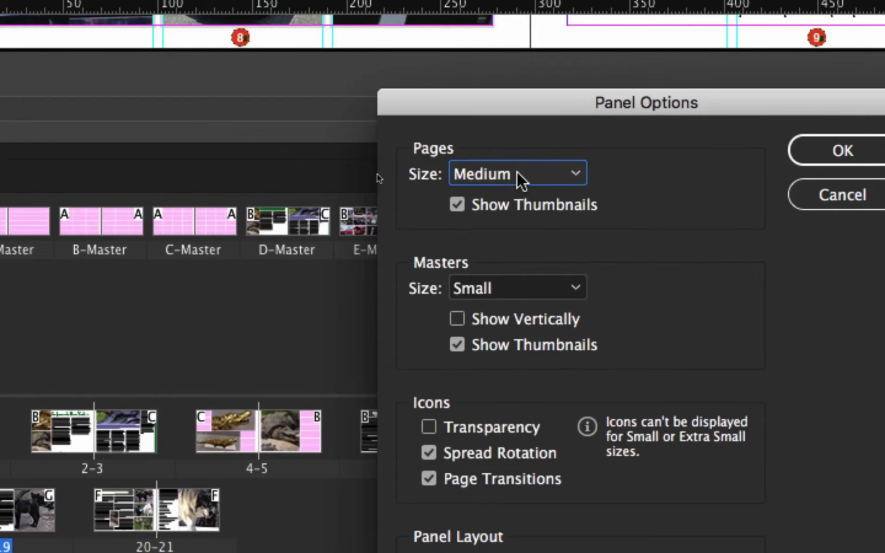
{"action": "left_click", "coordinate": [518, 177]}
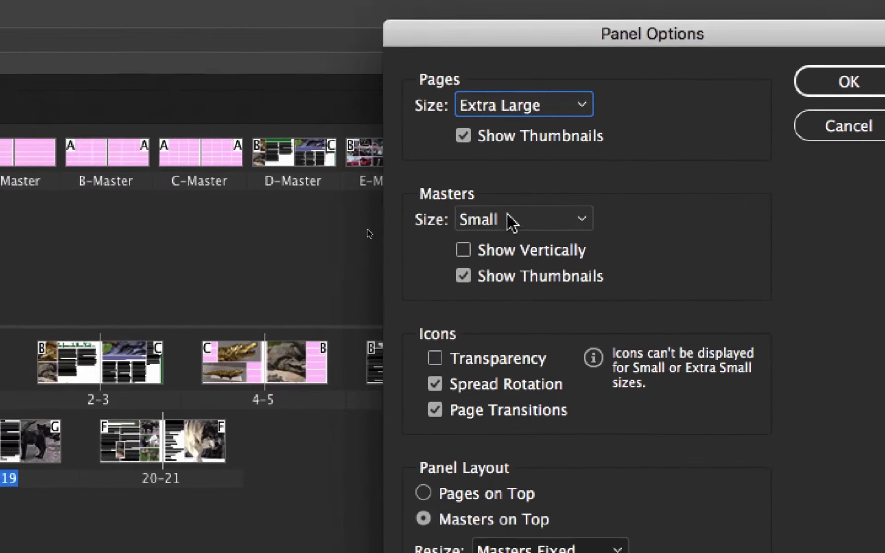
{"action": "left_click", "coordinate": [472, 207]}
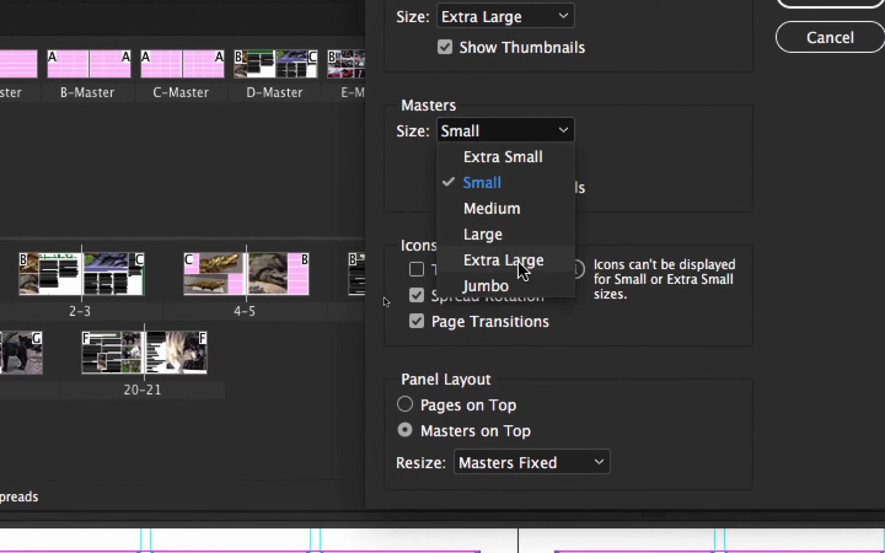
{"action": "left_click", "coordinate": [521, 346]}
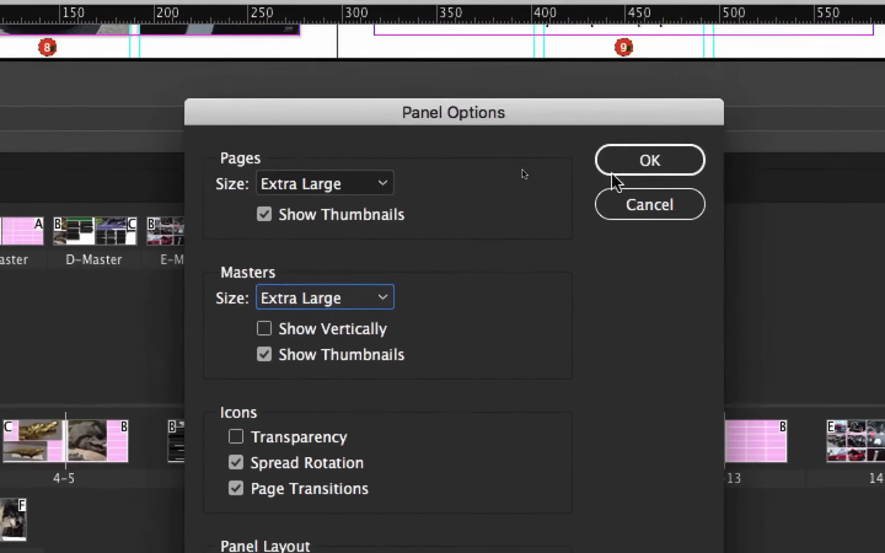
{"action": "left_click", "coordinate": [806, 84]}
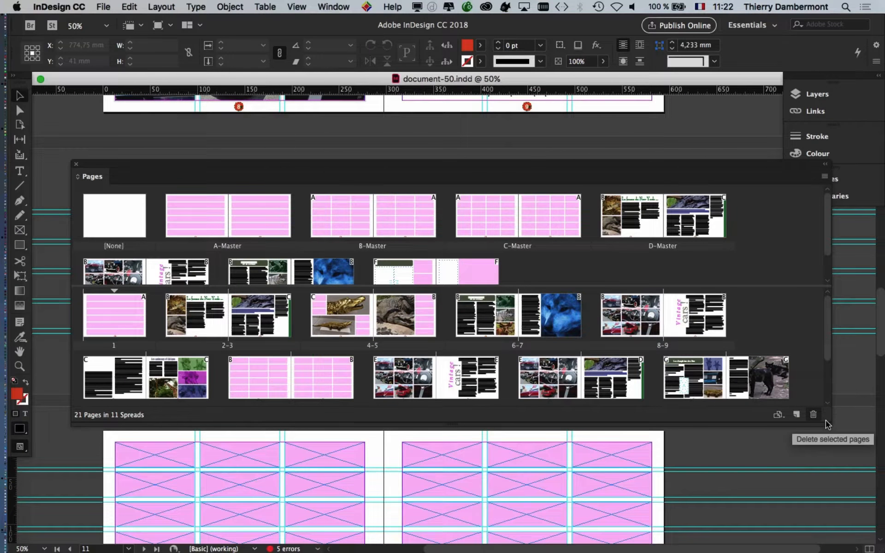
Make the Pages panel taller and slightly narrower, and enlarge its masters area to fit all the master spreads.
{"action": "left_click_drag", "start_coordinate": [828, 423], "coordinate": [803, 535]}
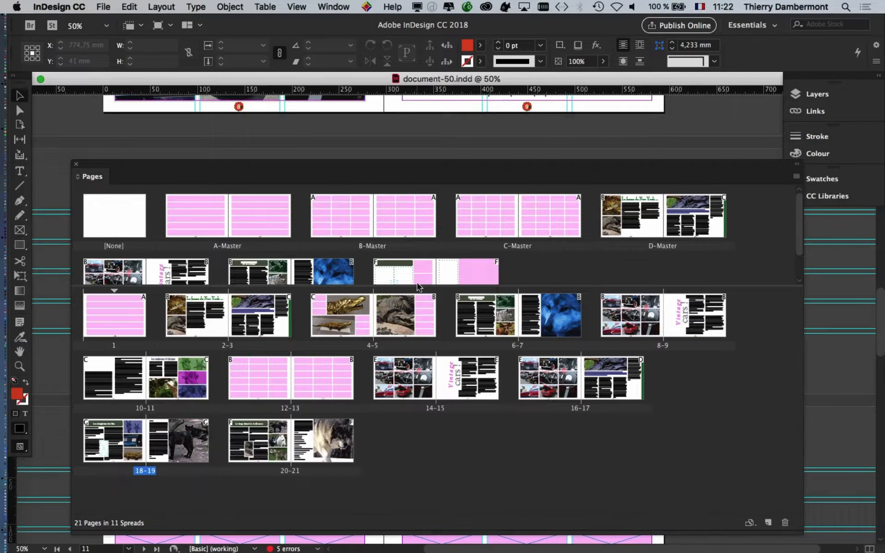
{"action": "left_click_drag", "start_coordinate": [419, 286], "coordinate": [421, 339]}
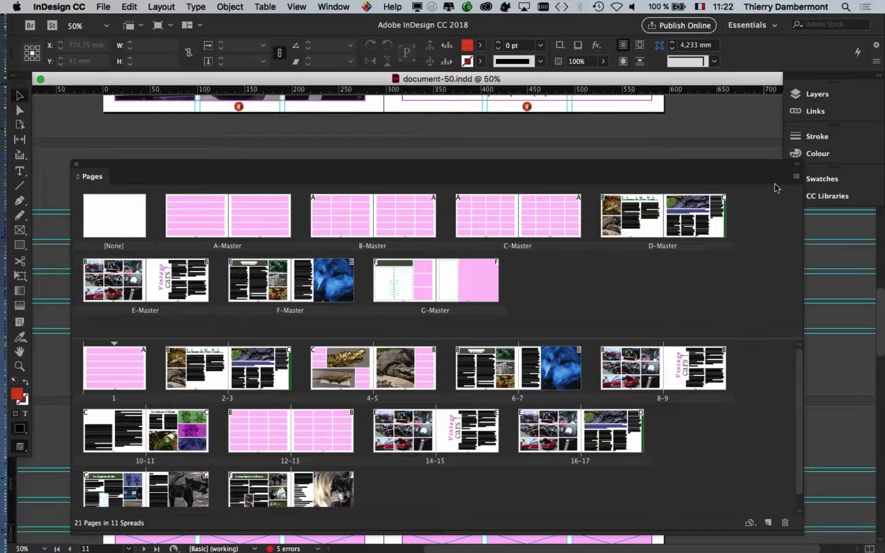
Set both the page and master thumbnail sizes to Large in the Pages panel options.
{"action": "left_click", "coordinate": [794, 178]}
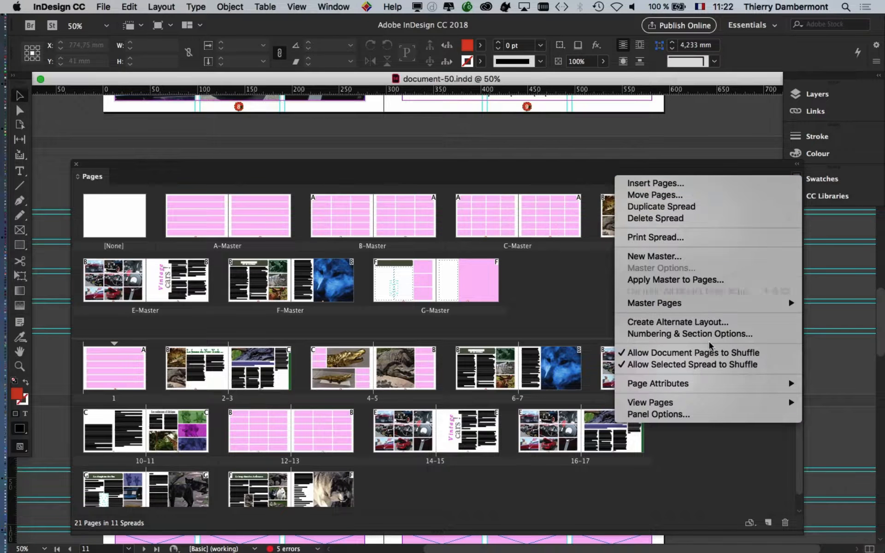
{"action": "left_click", "coordinate": [701, 415]}
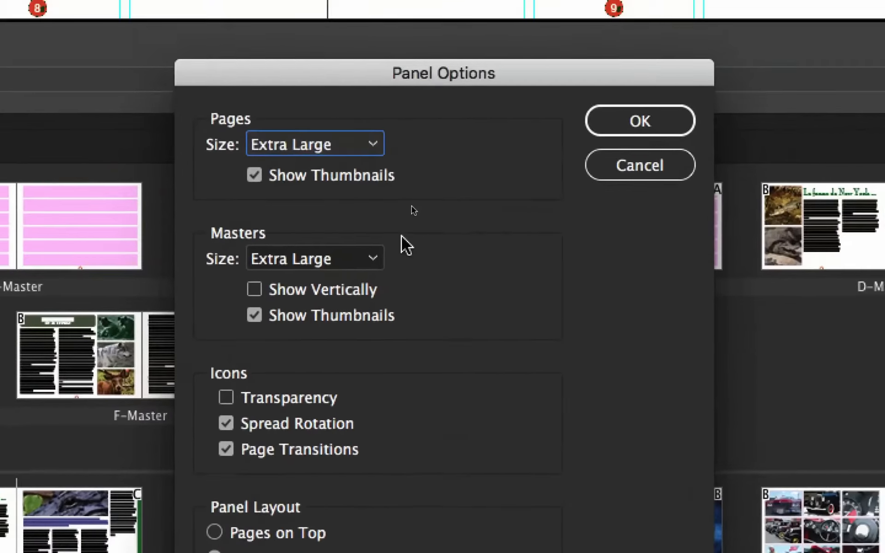
{"action": "left_click", "coordinate": [365, 144]}
{"action": "left_click", "coordinate": [338, 253]}
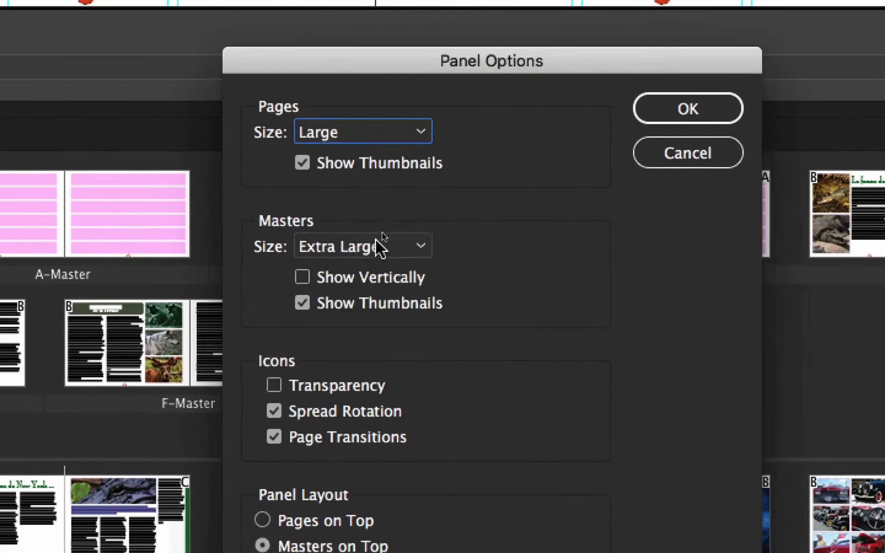
{"action": "left_click", "coordinate": [377, 239]}
{"action": "left_click", "coordinate": [381, 349]}
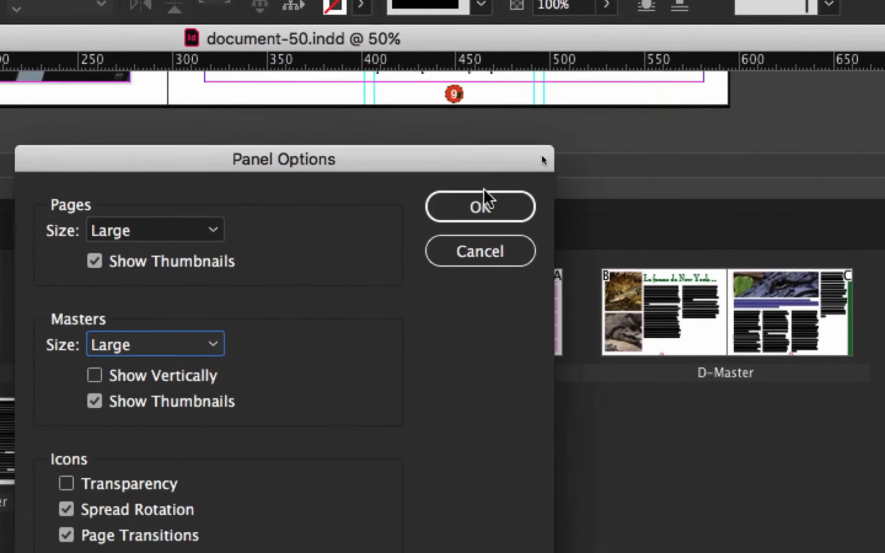
{"action": "left_click", "coordinate": [485, 196]}
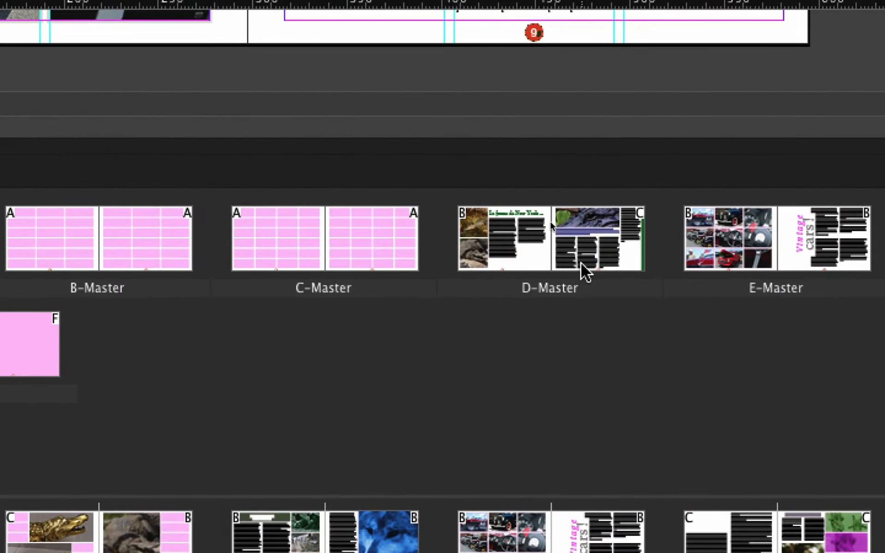
Go through the D-, E-, F- and G-Master spreads by selecting a page in each, and clear the selection.
{"action": "left_click", "coordinate": [557, 260]}
{"action": "left_click", "coordinate": [788, 262]}
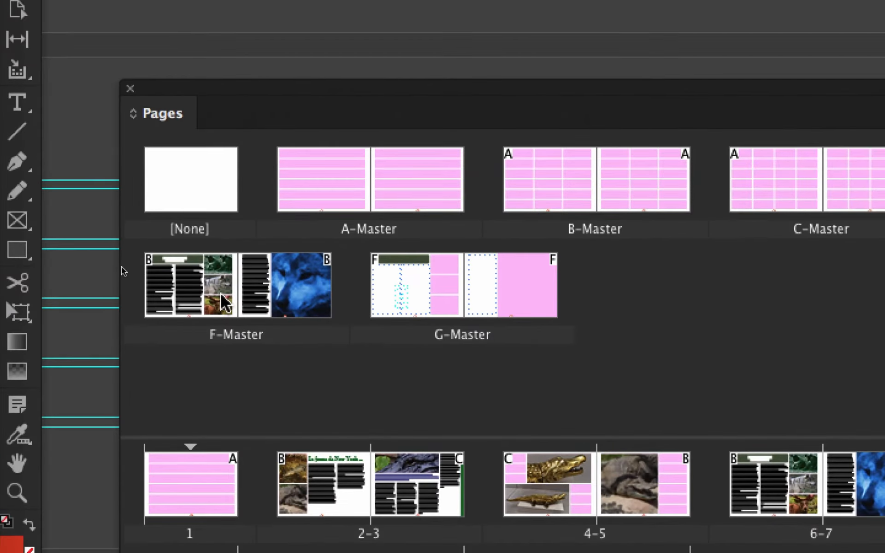
{"action": "left_click", "coordinate": [220, 295]}
{"action": "left_click", "coordinate": [440, 302]}
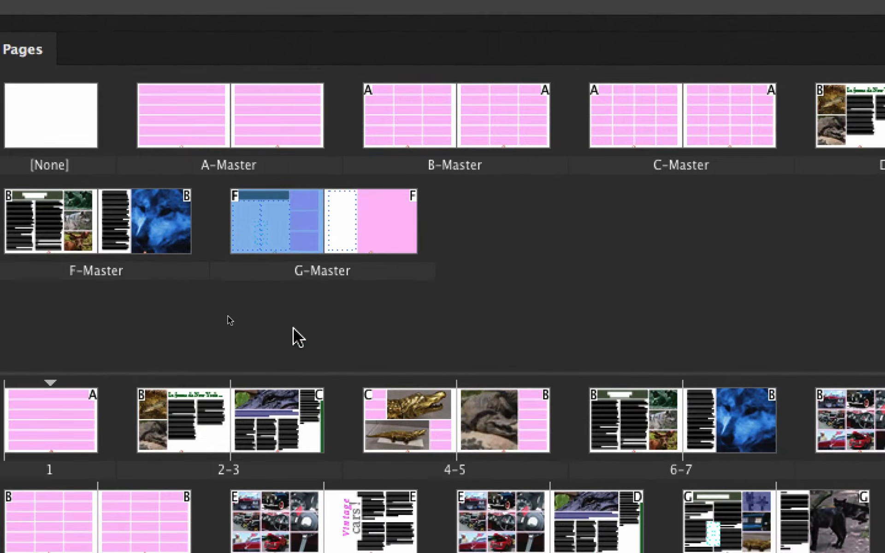
{"action": "left_click", "coordinate": [434, 393]}
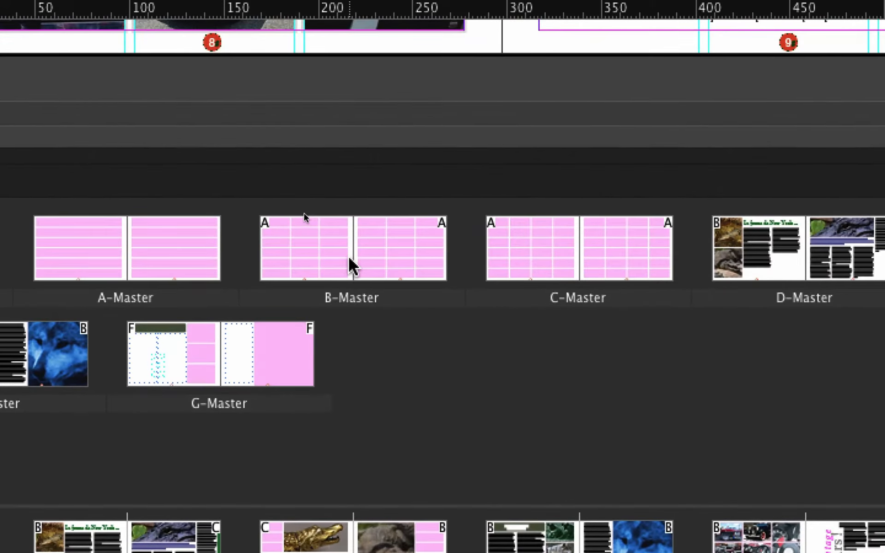
Select the individual left and right pages of B-Master and C-Master in turn to examine their parent master A.
{"action": "left_click", "coordinate": [349, 261]}
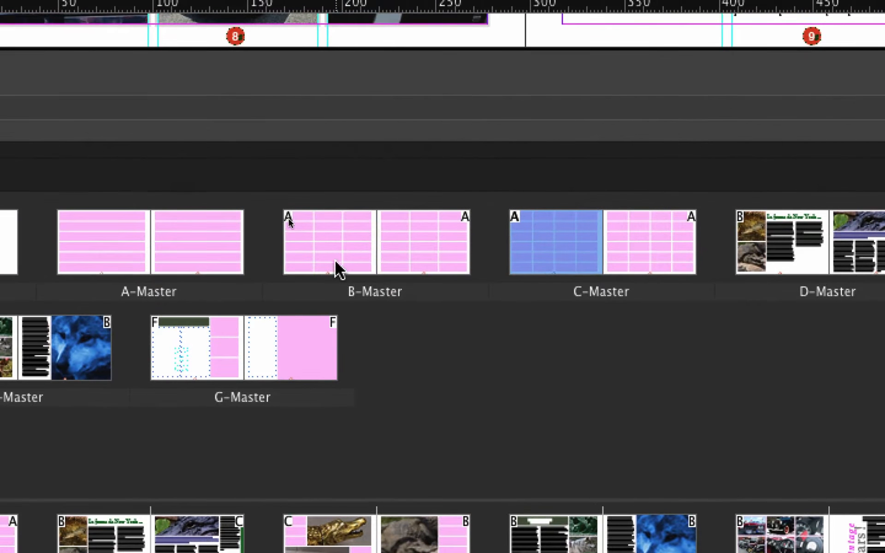
{"action": "left_click", "coordinate": [182, 265]}
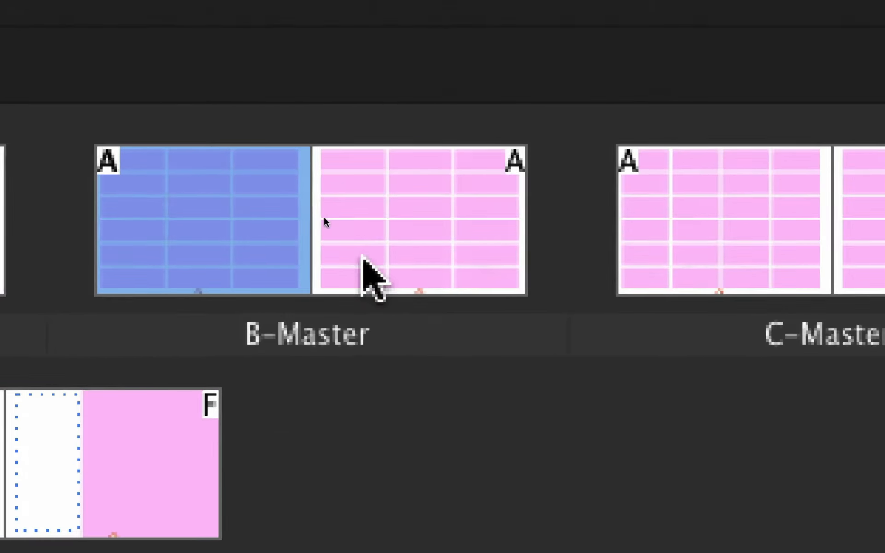
{"action": "left_click", "coordinate": [411, 258]}
{"action": "left_click", "coordinate": [685, 261]}
{"action": "left_click", "coordinate": [858, 261]}
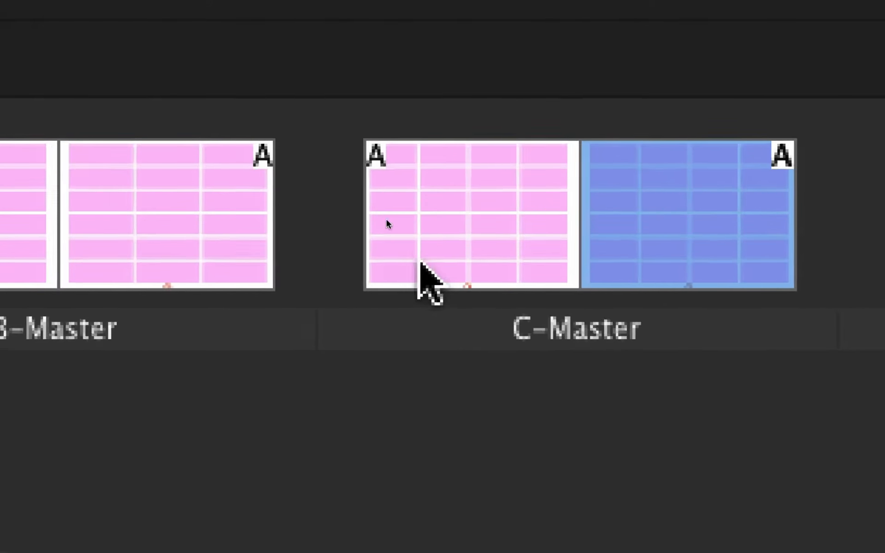
{"action": "left_click", "coordinate": [696, 261]}
{"action": "left_click", "coordinate": [361, 260]}
{"action": "left_click", "coordinate": [182, 263]}
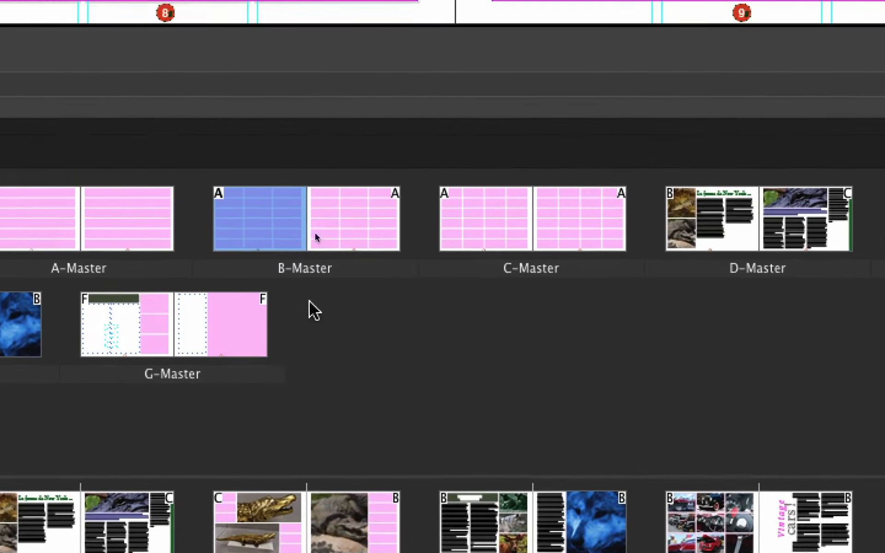
{"action": "left_click", "coordinate": [331, 36]}
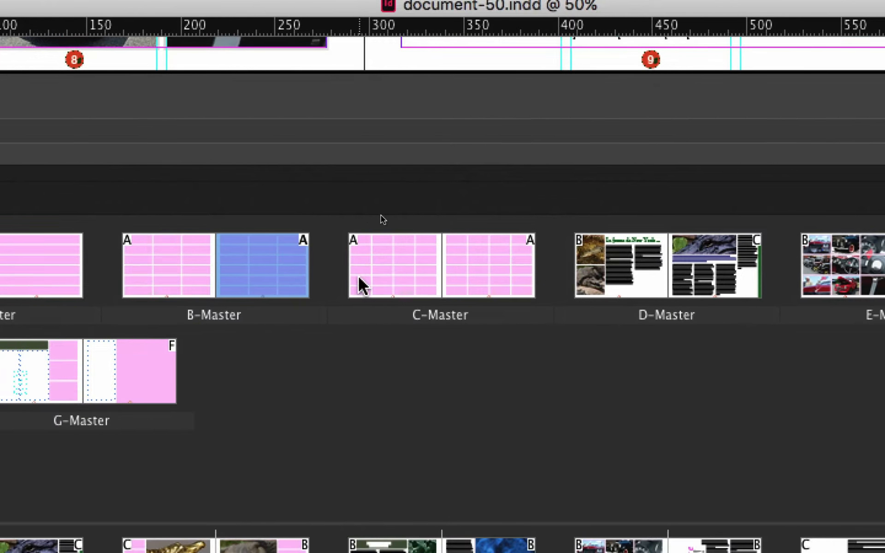
{"action": "left_click", "coordinate": [460, 37]}
{"action": "left_click", "coordinate": [401, 281]}
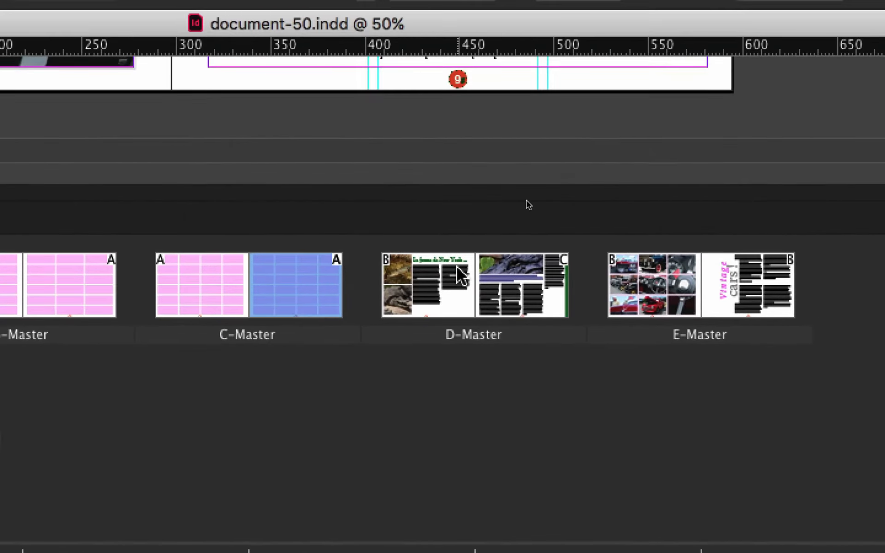
Select individual pages of D-Master and E-Master in turn to compare the masters applied to each side.
{"action": "left_click", "coordinate": [458, 269]}
{"action": "left_click", "coordinate": [500, 278]}
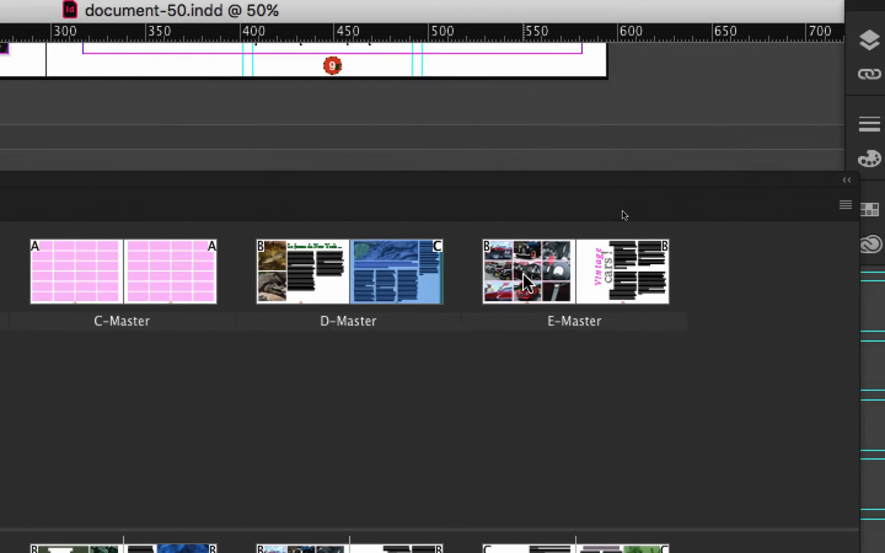
{"action": "left_click", "coordinate": [650, 287]}
{"action": "left_click", "coordinate": [555, 280]}
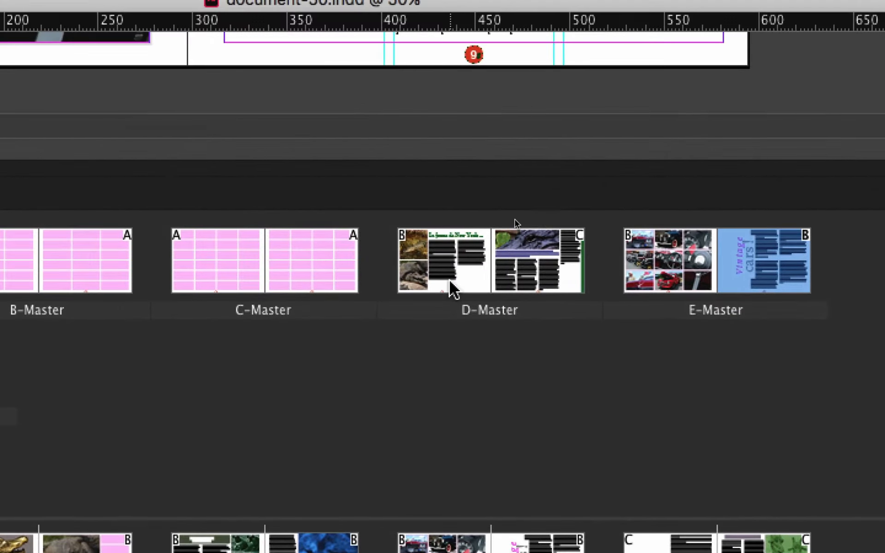
{"action": "left_click", "coordinate": [455, 290]}
{"action": "left_click", "coordinate": [654, 278]}
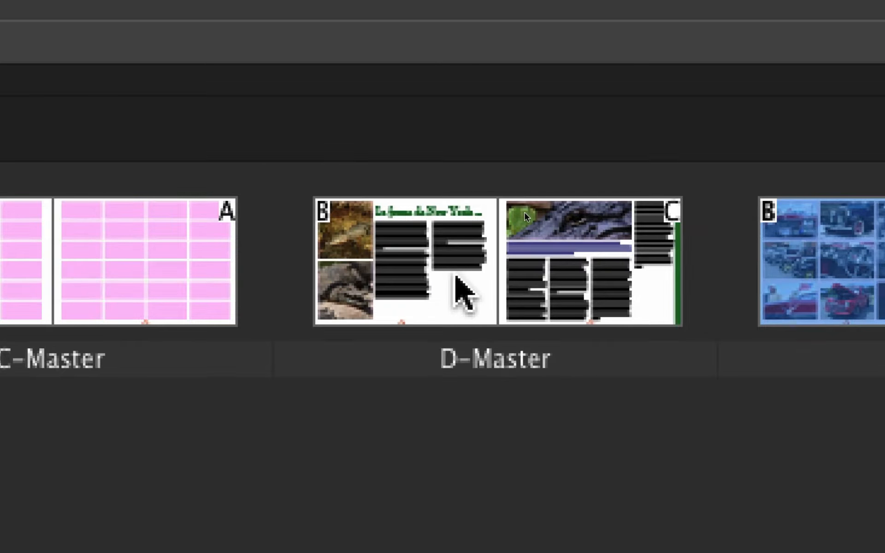
Select both pages of D-Master, then both pages of E-Master, to check their applied masters, and clear the selection.
{"action": "left_click", "coordinate": [456, 276]}
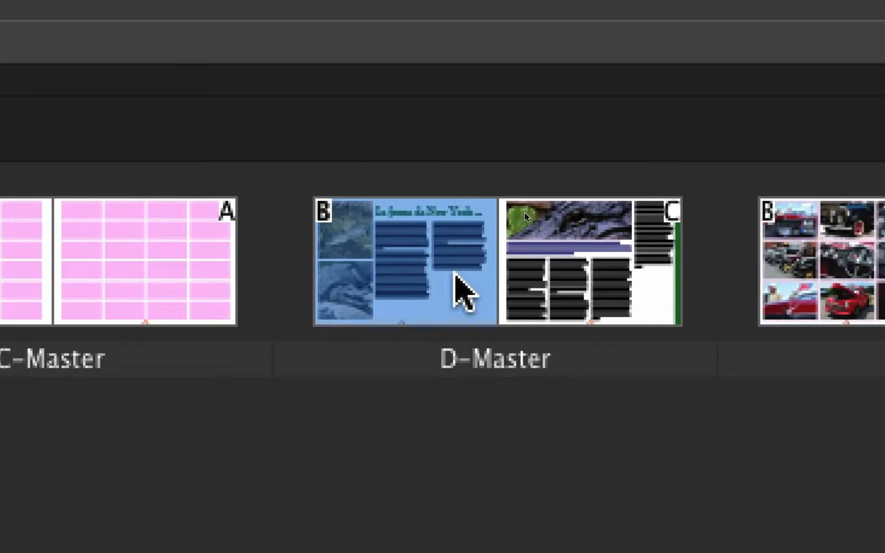
{"action": "left_click", "coordinate": [528, 295], "text": "shift"}
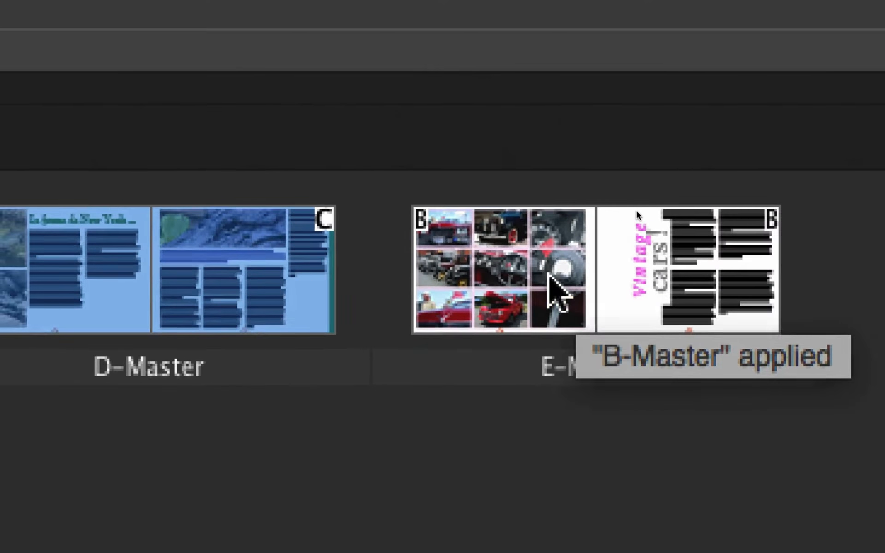
{"action": "left_click", "coordinate": [765, 295]}
{"action": "left_click", "coordinate": [577, 277], "text": "shift"}
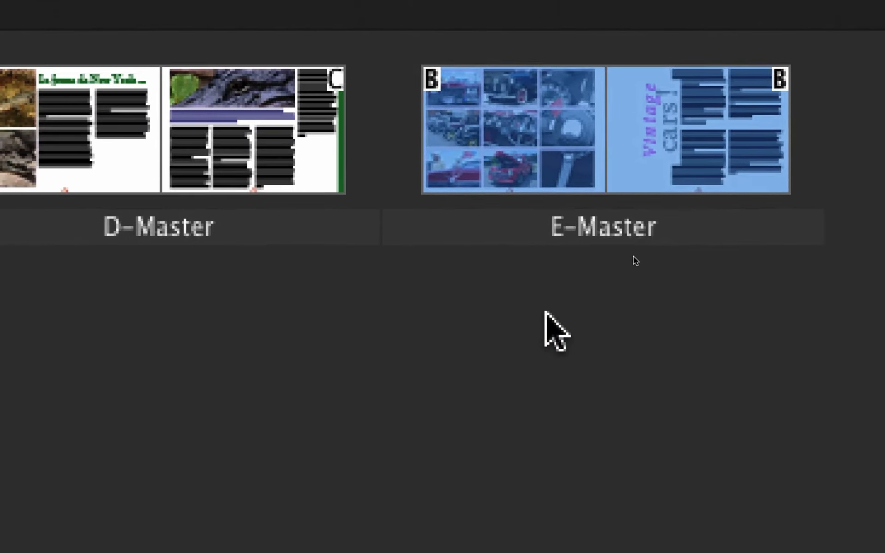
{"action": "left_click", "coordinate": [483, 390]}
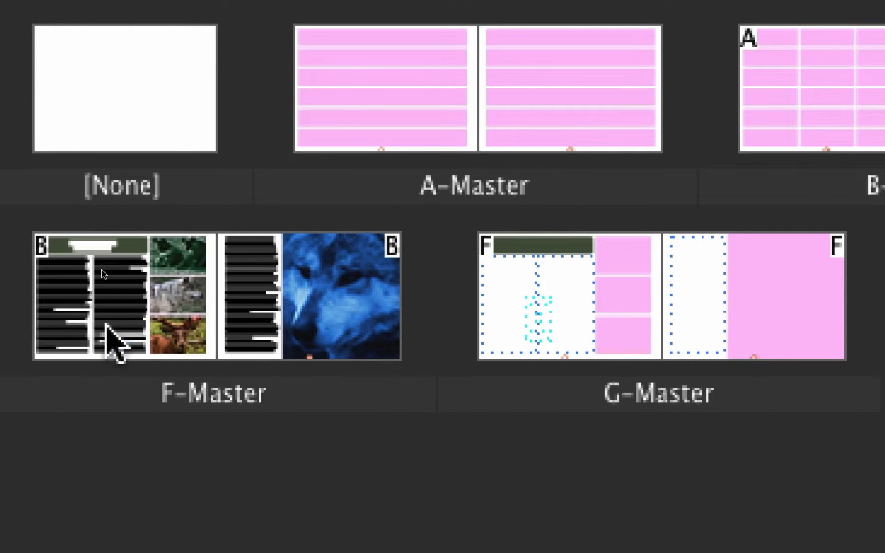
Select the F-Master spread and then both pages of G-Master to examine their applied masters, and clear the selection.
{"action": "left_click", "coordinate": [122, 322]}
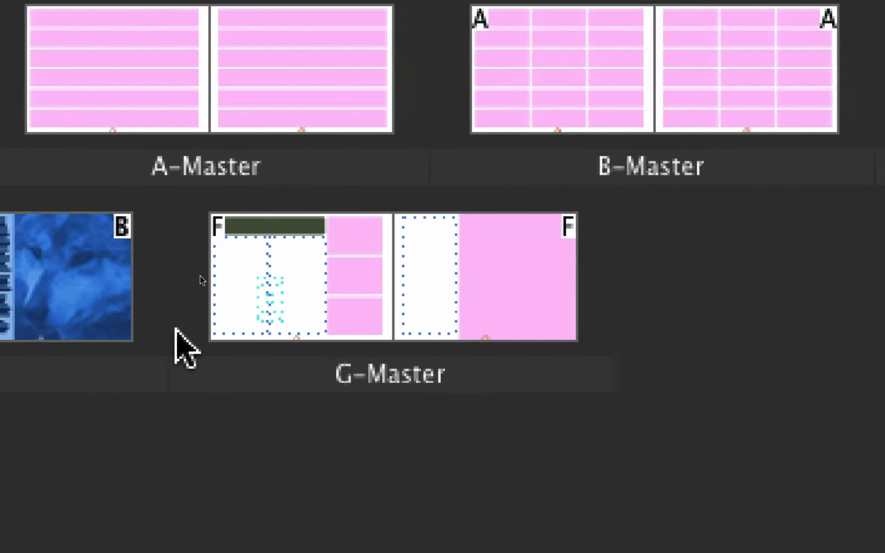
{"action": "left_click", "coordinate": [540, 341]}
{"action": "left_click", "coordinate": [243, 328]}
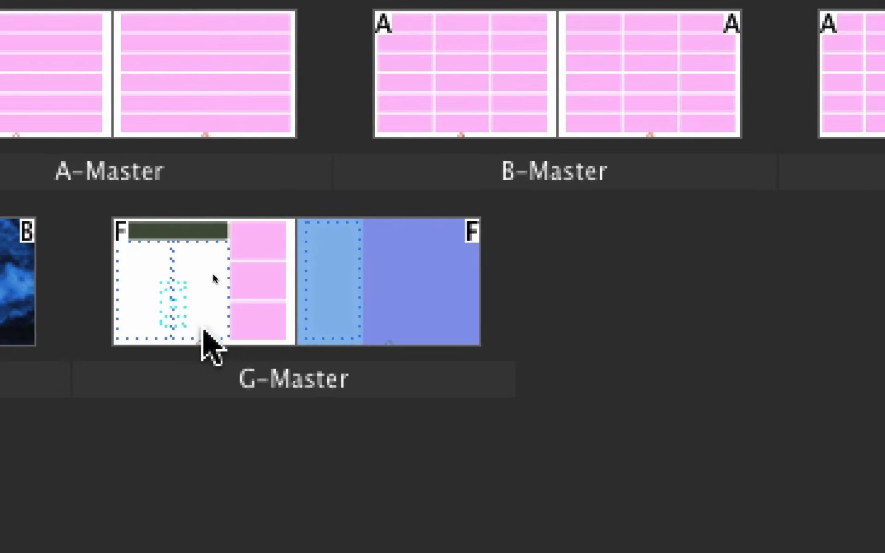
{"action": "left_click", "coordinate": [23, 328], "text": "shift"}
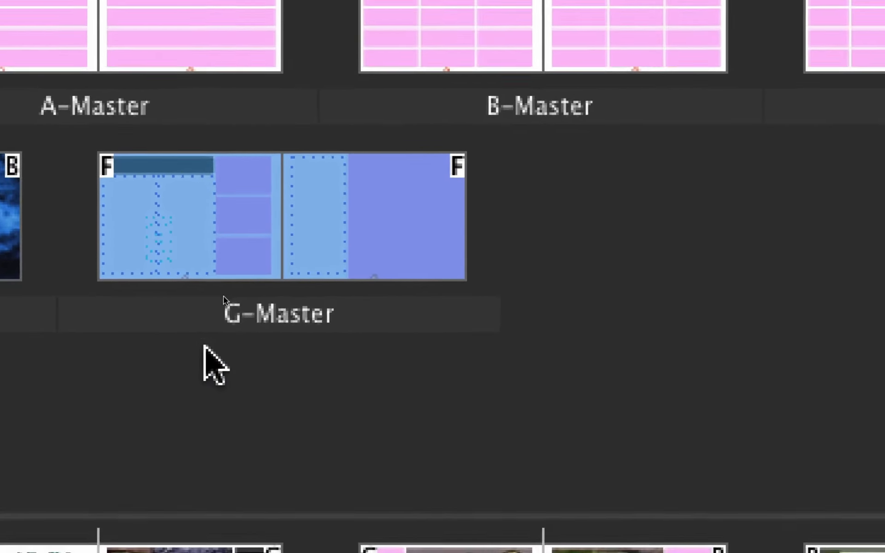
{"action": "mouse_move", "coordinate": [232, 231]}
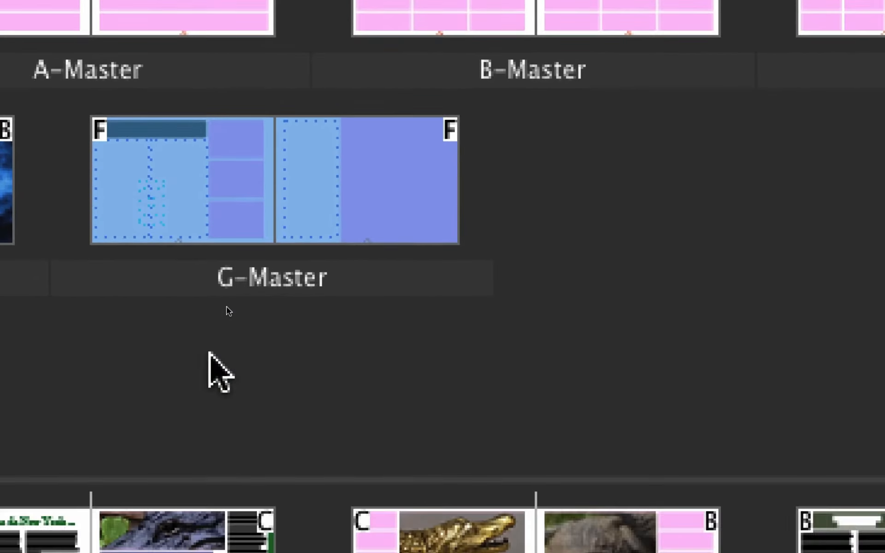
{"action": "left_click", "coordinate": [210, 354]}
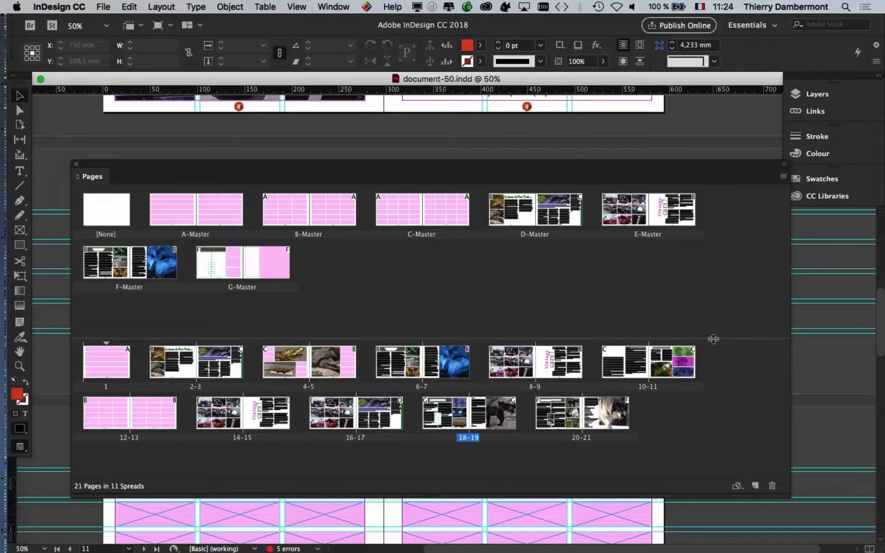
Reduce the height of the masters area in the Pages panel to just below the second row of masters.
{"action": "left_click_drag", "start_coordinate": [714, 339], "coordinate": [716, 307]}
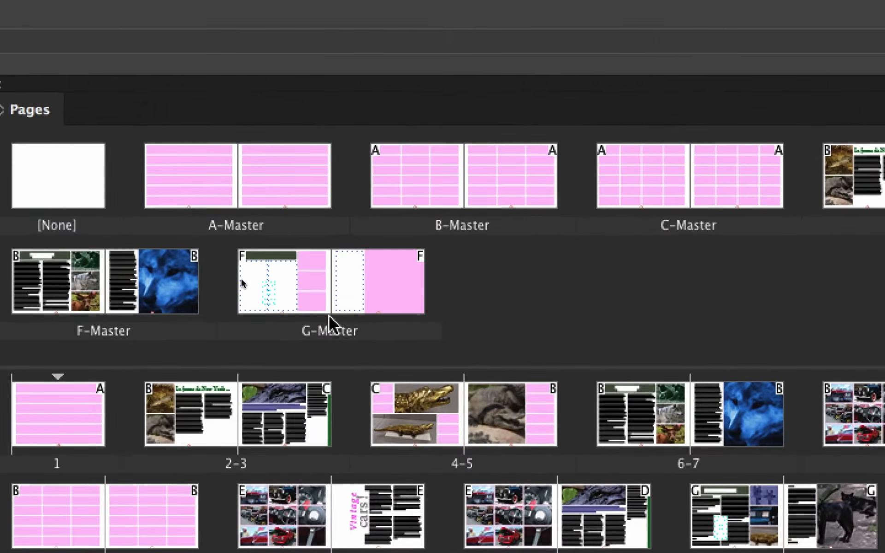
Select both pages of the G-Master spread together, and clear the selection.
{"action": "left_click", "coordinate": [291, 305]}
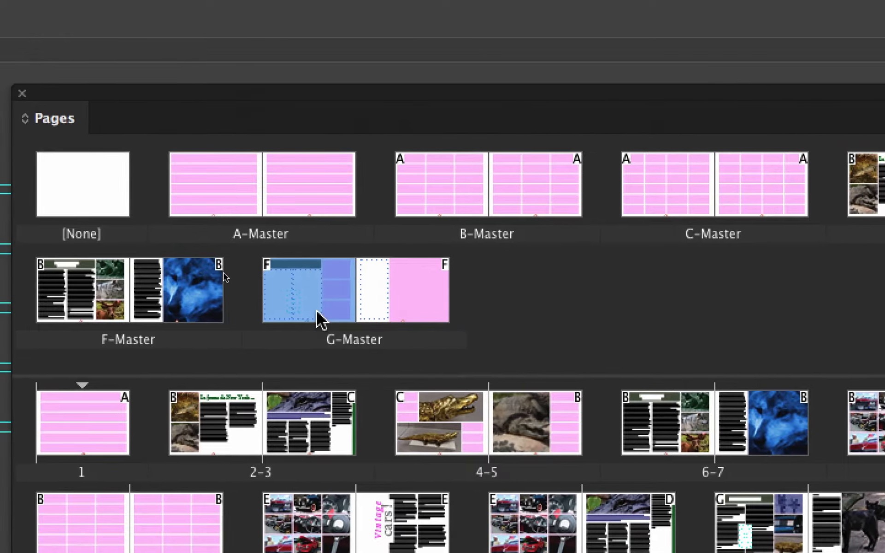
{"action": "left_click", "coordinate": [364, 298], "text": "shift"}
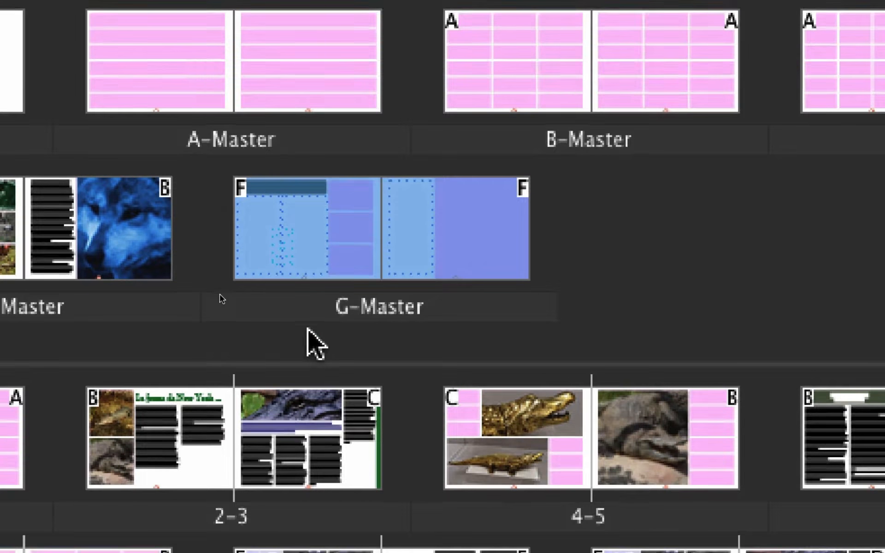
{"action": "left_click", "coordinate": [303, 380]}
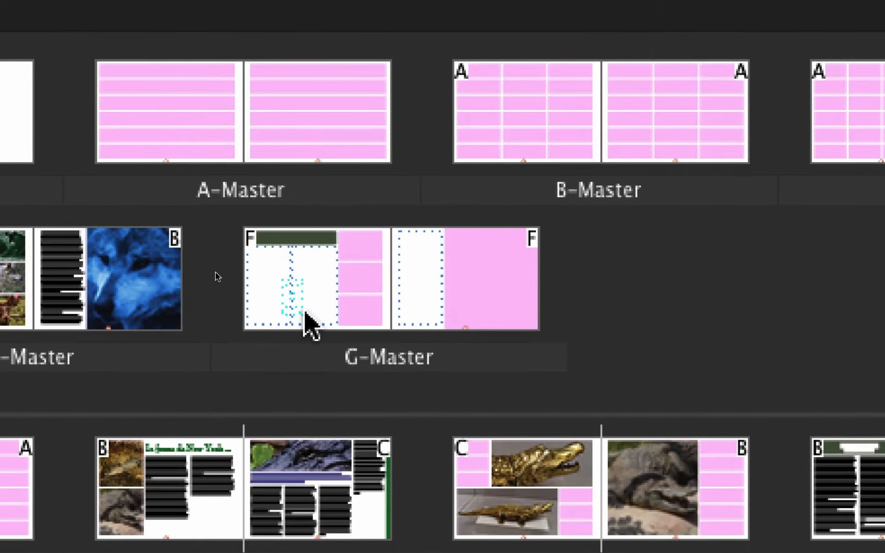
Add a new two-page spread from the full G-Master spread at the document's end, directly after pages 20-21.
{"action": "left_click", "coordinate": [304, 311]}
{"action": "left_click", "coordinate": [433, 307], "text": "shift"}
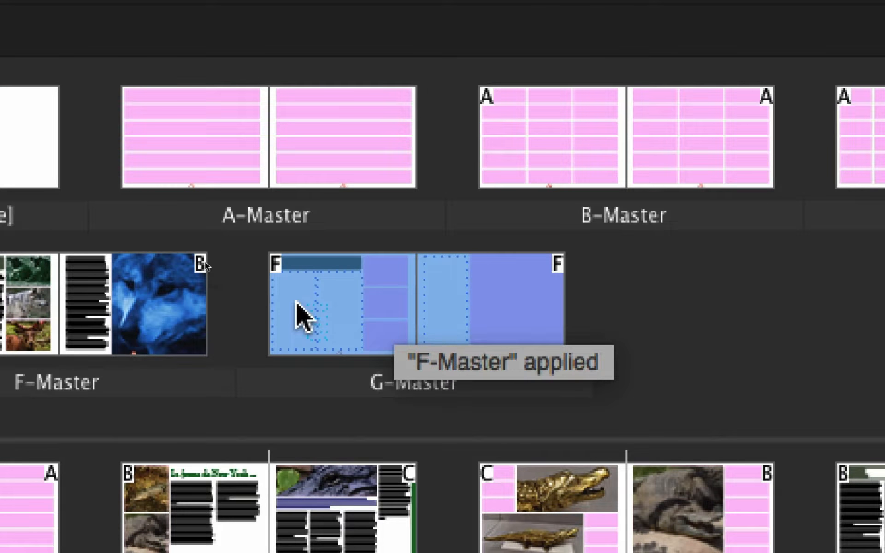
{"action": "left_click_drag", "start_coordinate": [297, 305], "coordinate": [884, 552]}
{"action": "left_click_drag", "start_coordinate": [435, 393], "coordinate": [884, 401]}
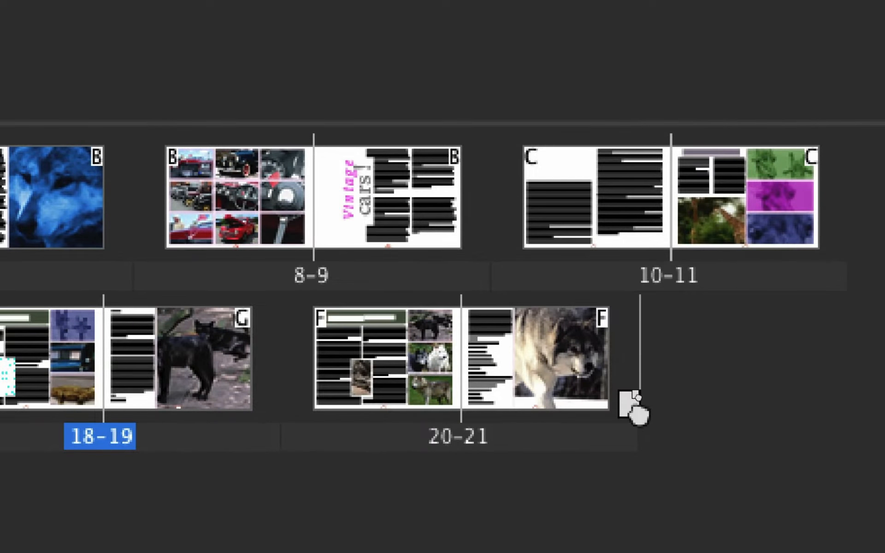
{"action": "left_click_drag", "start_coordinate": [639, 415], "coordinate": [837, 198]}
{"action": "left_click_drag", "start_coordinate": [634, 380], "coordinate": [625, 457]}
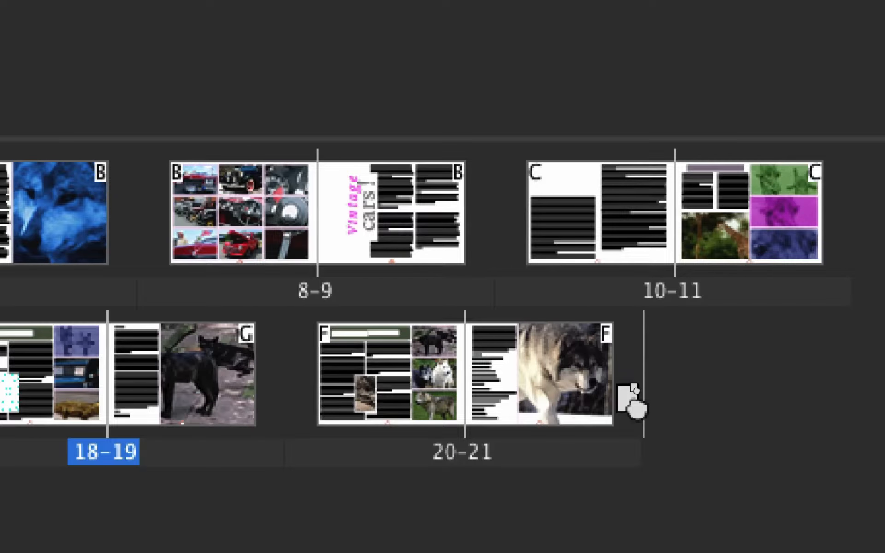
{"action": "left_click_drag", "start_coordinate": [631, 401], "coordinate": [637, 405]}
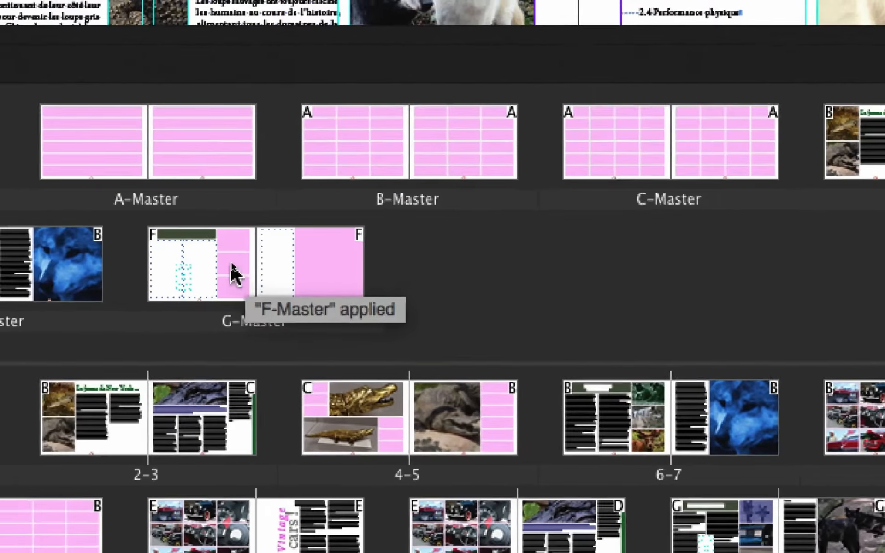
Check in the Master Options which master G-Master is based on, without changing anything, and clear the selection.
{"action": "left_click", "coordinate": [261, 294]}
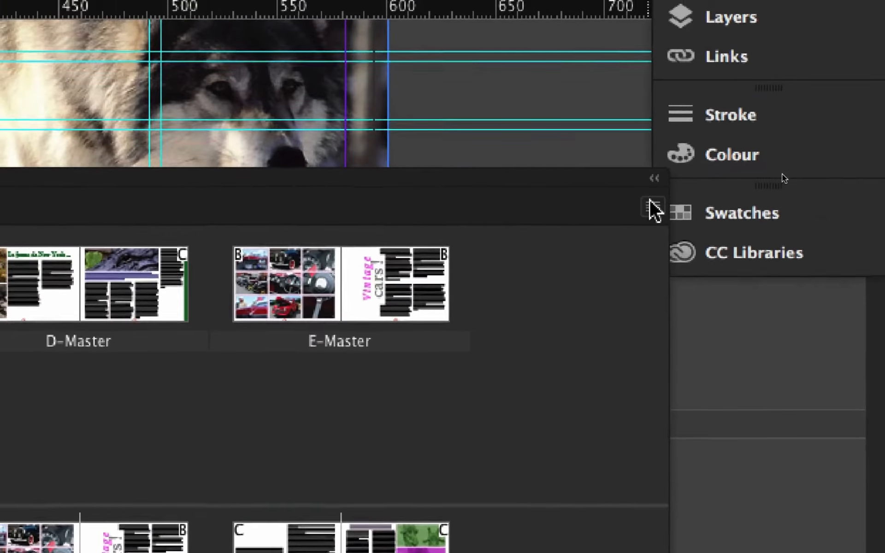
{"action": "left_click", "coordinate": [652, 208]}
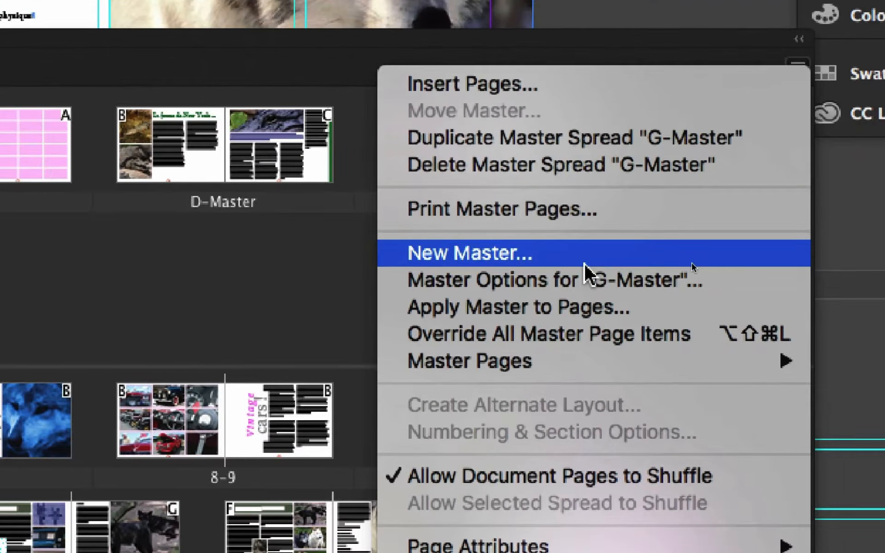
{"action": "left_click", "coordinate": [584, 291]}
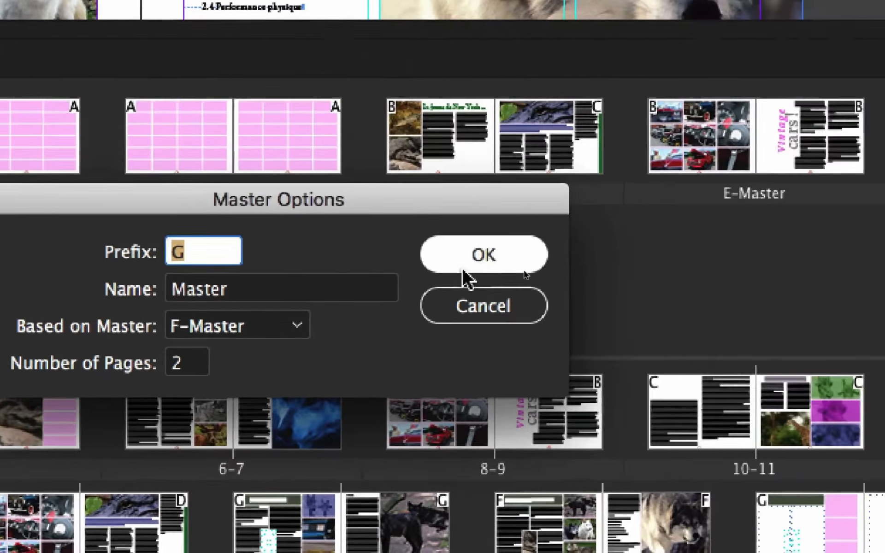
{"action": "left_click", "coordinate": [465, 307]}
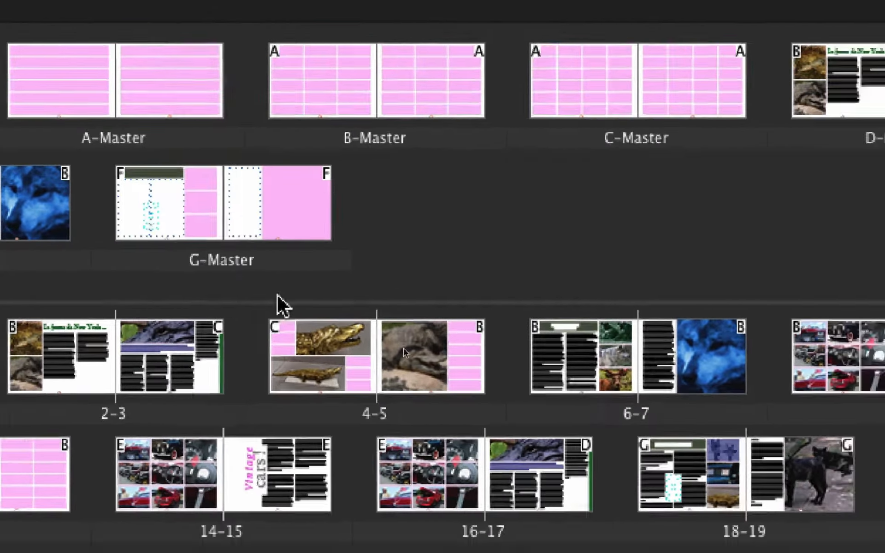
{"action": "left_click", "coordinate": [587, 370]}
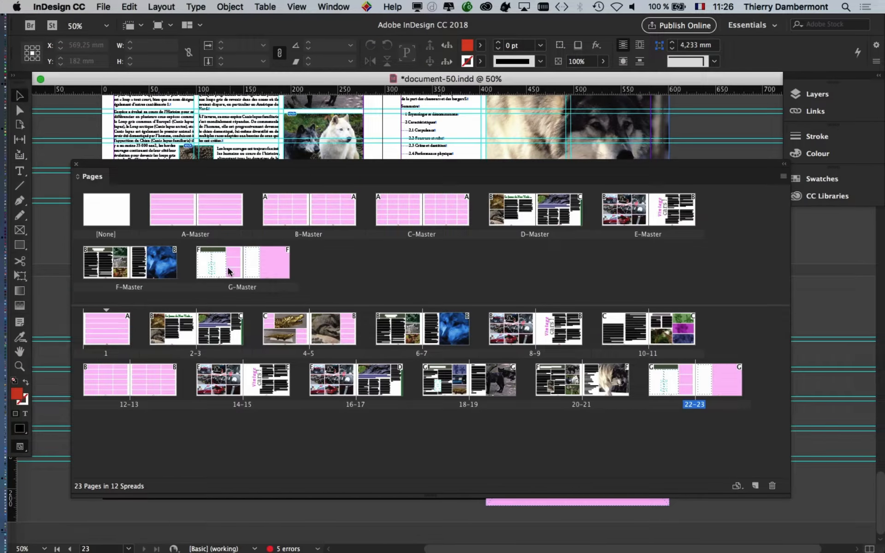
Open page 22 of the new G-Master spread in the document window.
{"action": "left_click", "coordinate": [263, 275]}
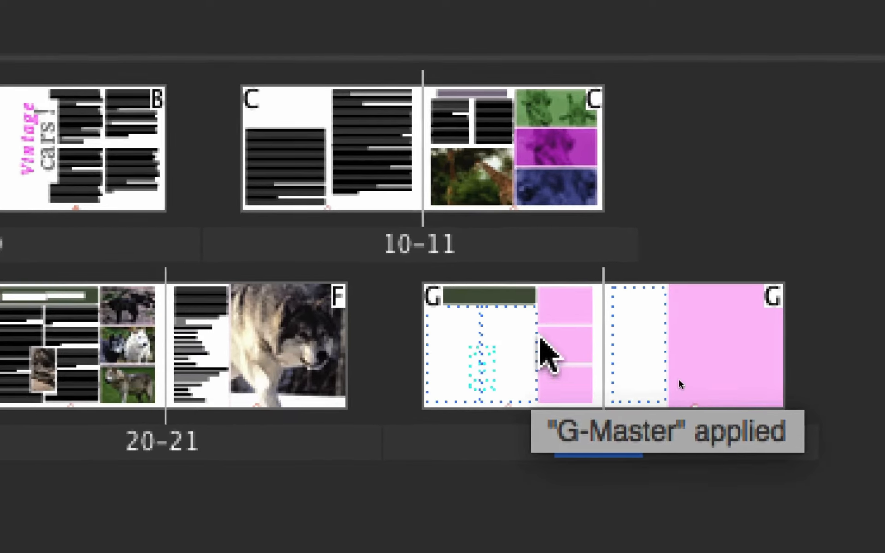
{"action": "left_click", "coordinate": [539, 342]}
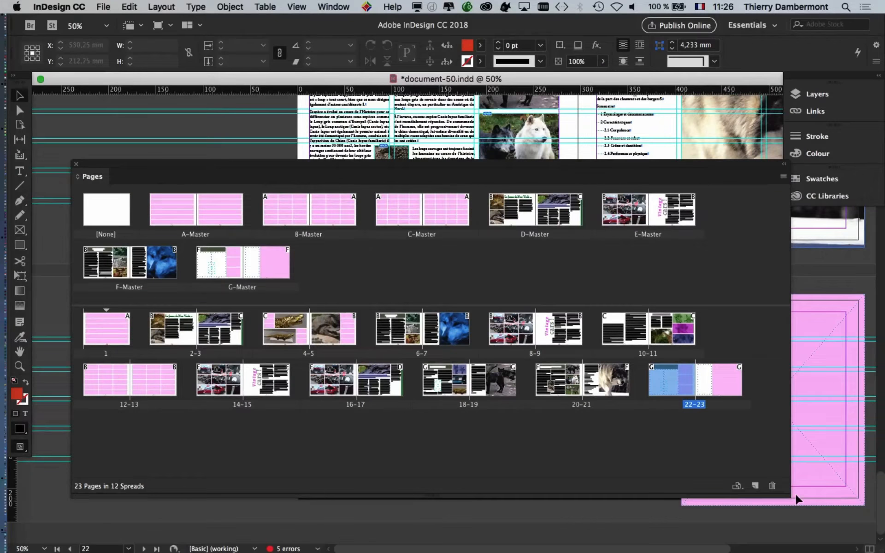
{"action": "double_click", "coordinate": [665, 378]}
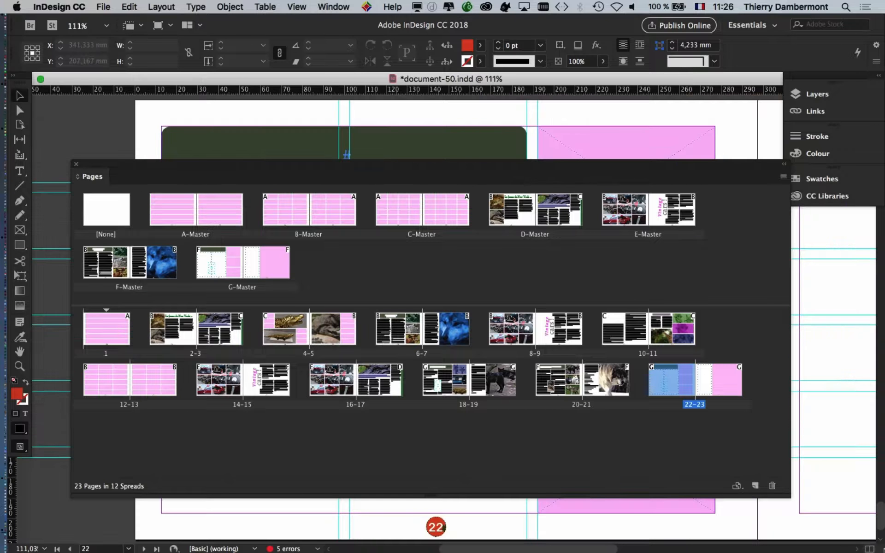
Close the Pages panel and resize the document window so page 22 can be seen in full.
{"action": "left_click_drag", "start_coordinate": [881, 550], "coordinate": [876, 503]}
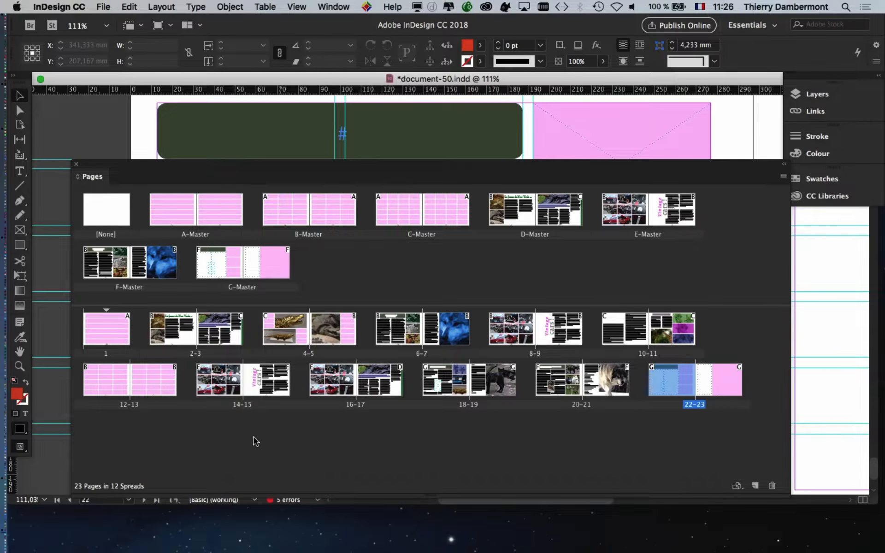
{"action": "left_click", "coordinate": [77, 164]}
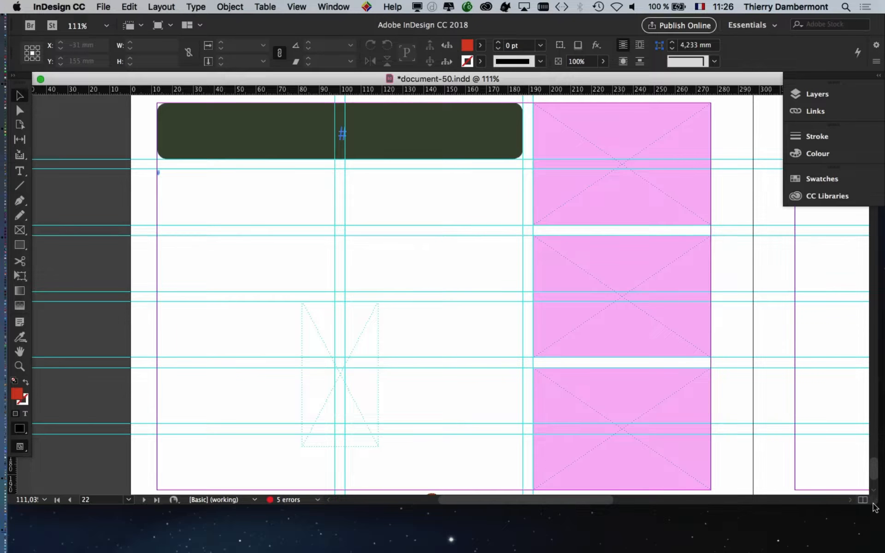
{"action": "left_click_drag", "start_coordinate": [875, 507], "coordinate": [860, 546]}
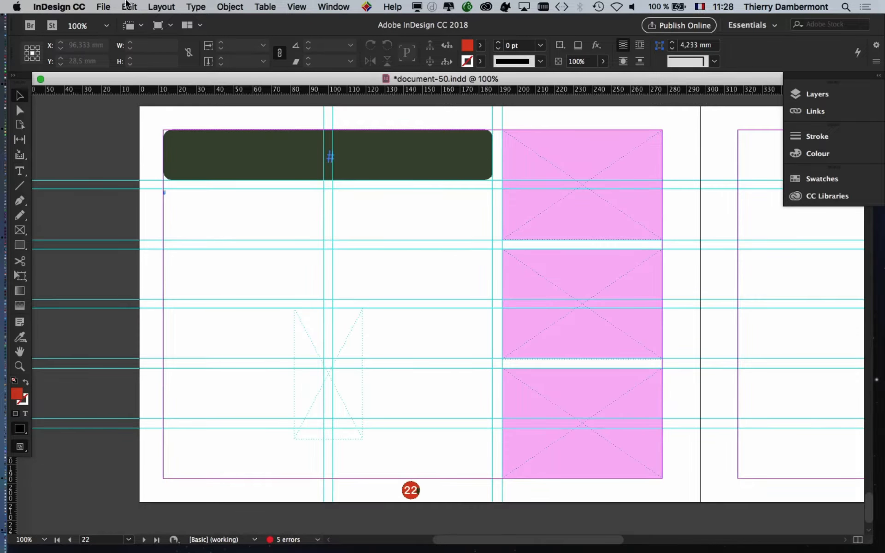
Start saving a new version of the document in document-50 Folder and name the file document-51.indd.
{"action": "left_click", "coordinate": [107, 7]}
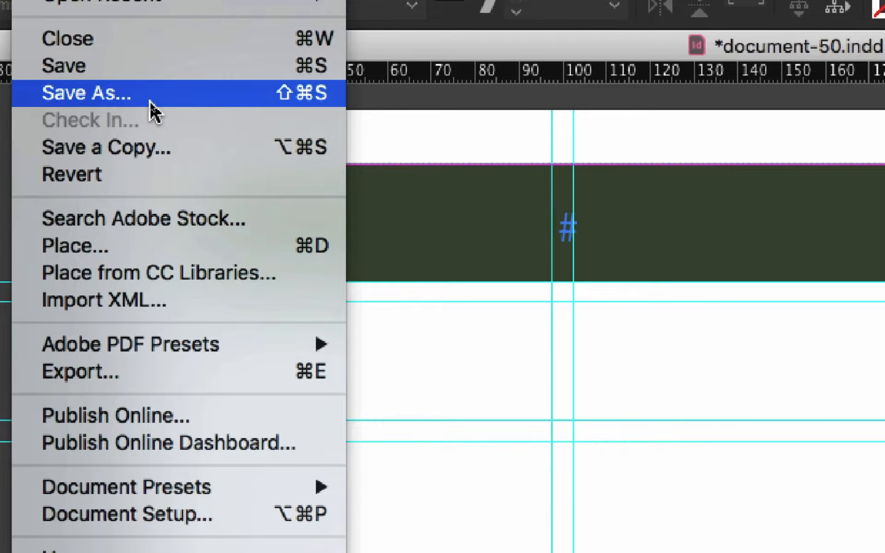
{"action": "left_click", "coordinate": [149, 101]}
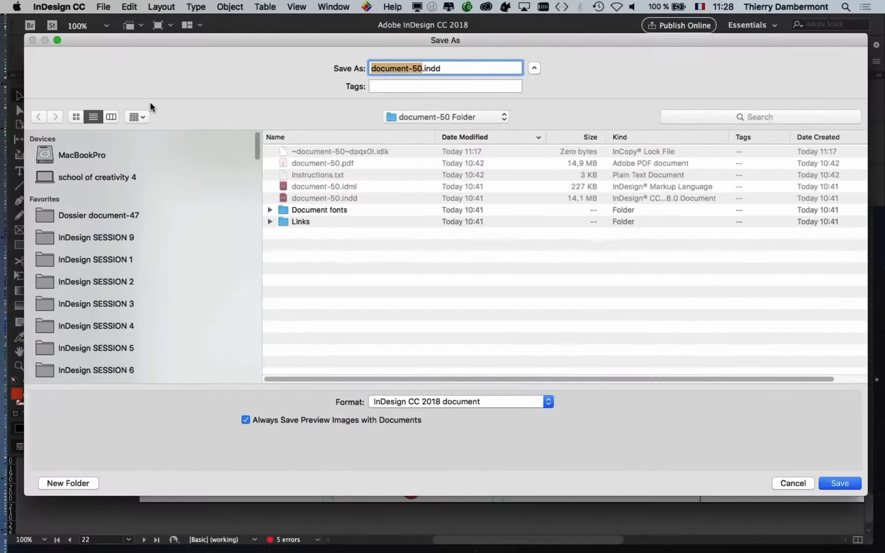
{"action": "left_click", "coordinate": [159, 222]}
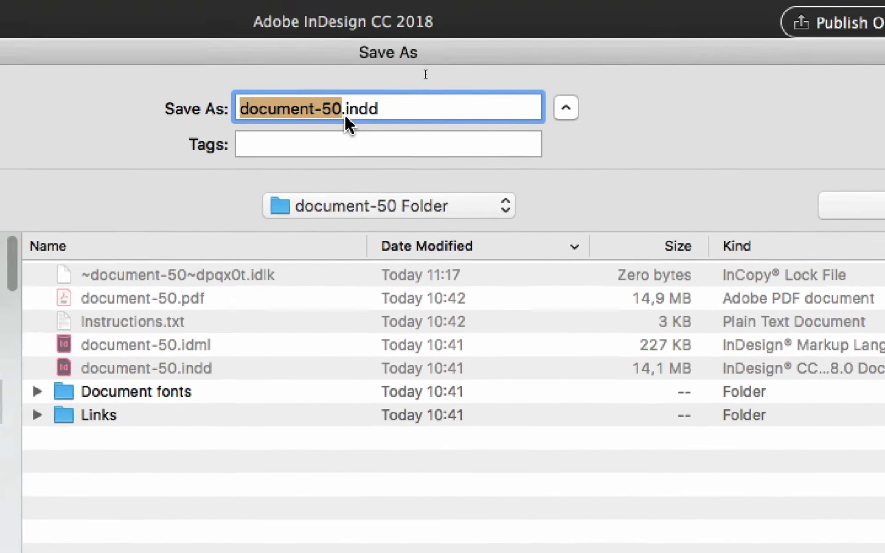
{"action": "left_click", "coordinate": [345, 113]}
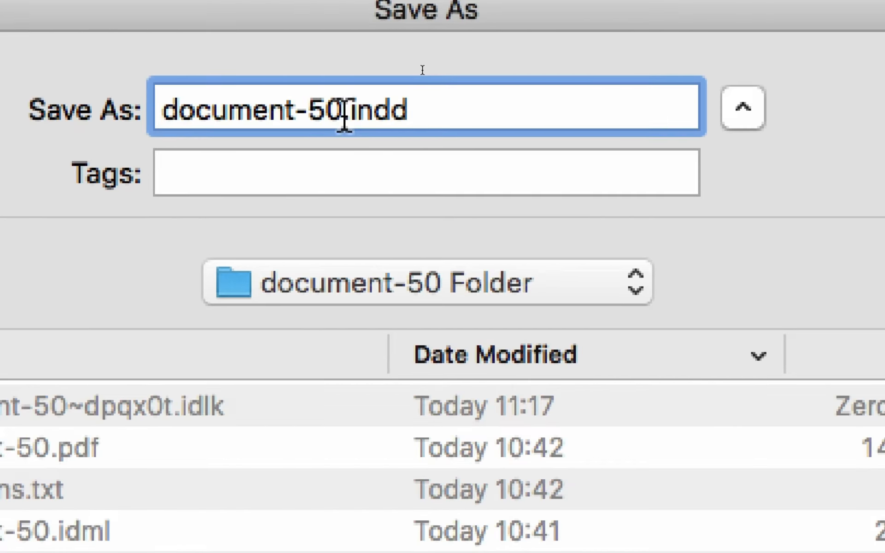
{"action": "left_click_drag", "start_coordinate": [344, 114], "coordinate": [327, 115]}
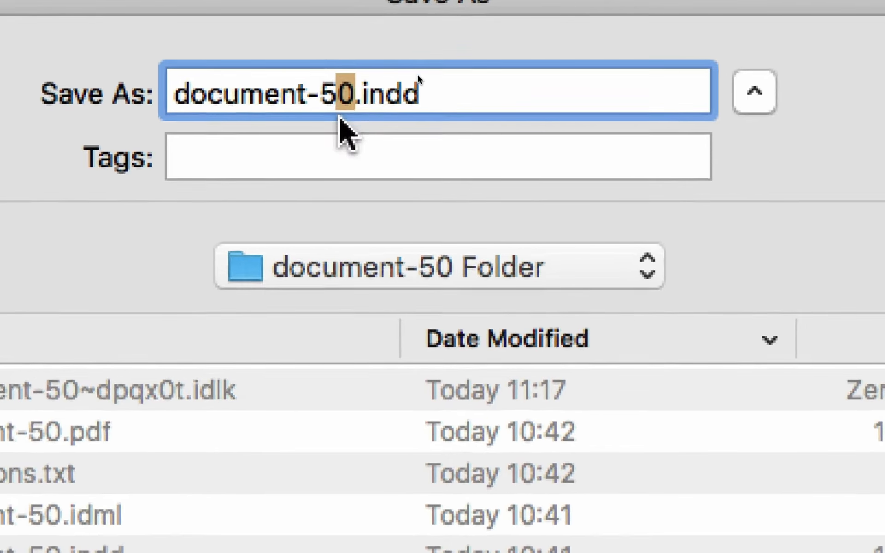
{"action": "type", "text": "1"}
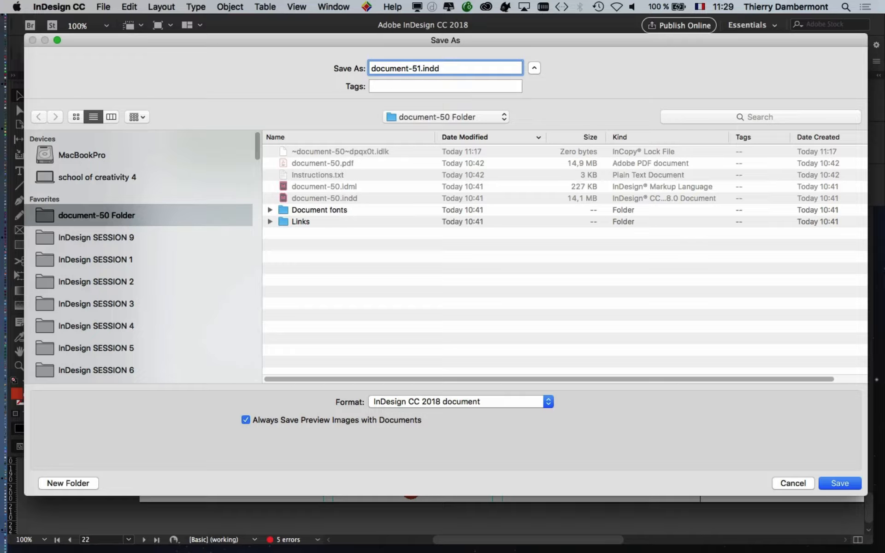
Shrink and reposition the Save As dialog, and save the file as document-51.indd in InDesign CC 2018 format.
{"action": "left_click_drag", "start_coordinate": [866, 495], "coordinate": [675, 510]}
{"action": "left_click_drag", "start_coordinate": [349, 40], "coordinate": [425, 40]}
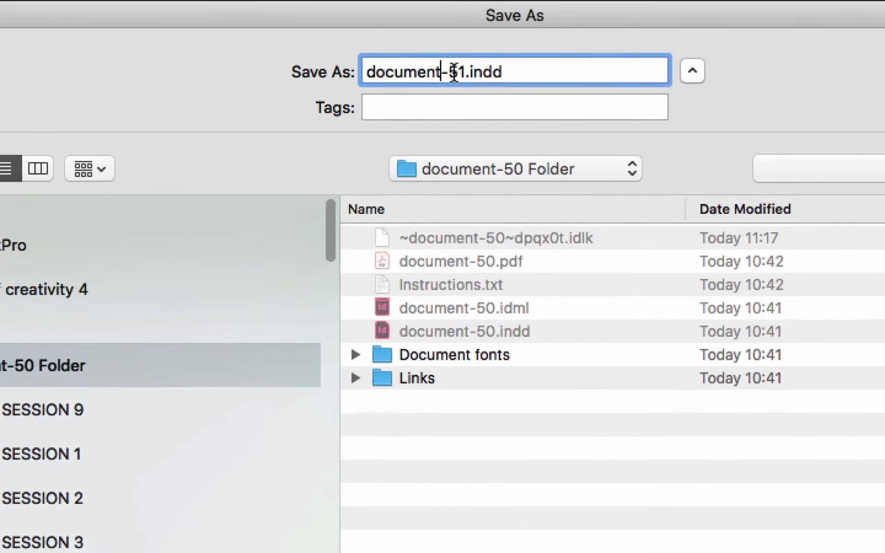
{"action": "left_click_drag", "start_coordinate": [459, 72], "coordinate": [357, 69]}
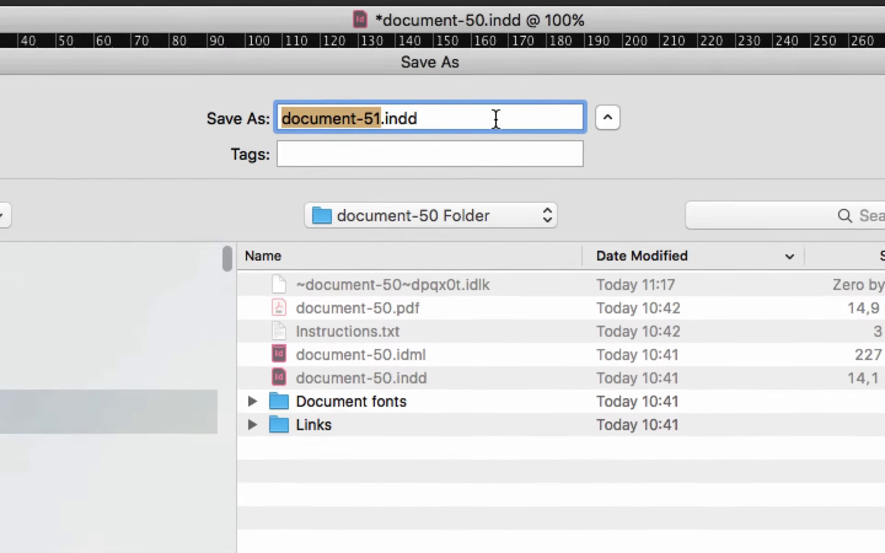
{"action": "left_click", "coordinate": [456, 119]}
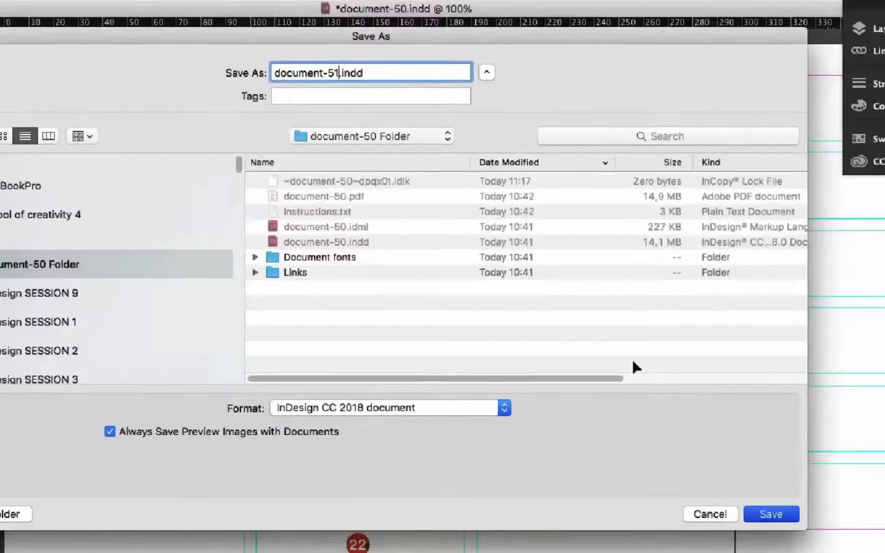
{"action": "key", "text": "Return"}
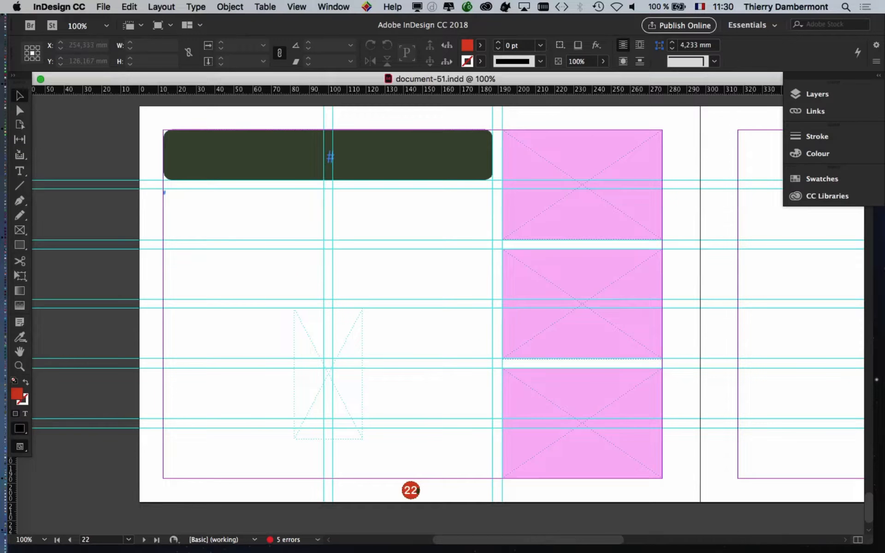
Undock the Tools panel, cycle through its single-column, horizontal and two-column layouts, and leave it in two columns beside page 22.
{"action": "left_click_drag", "start_coordinate": [16, 102], "coordinate": [67, 133]}
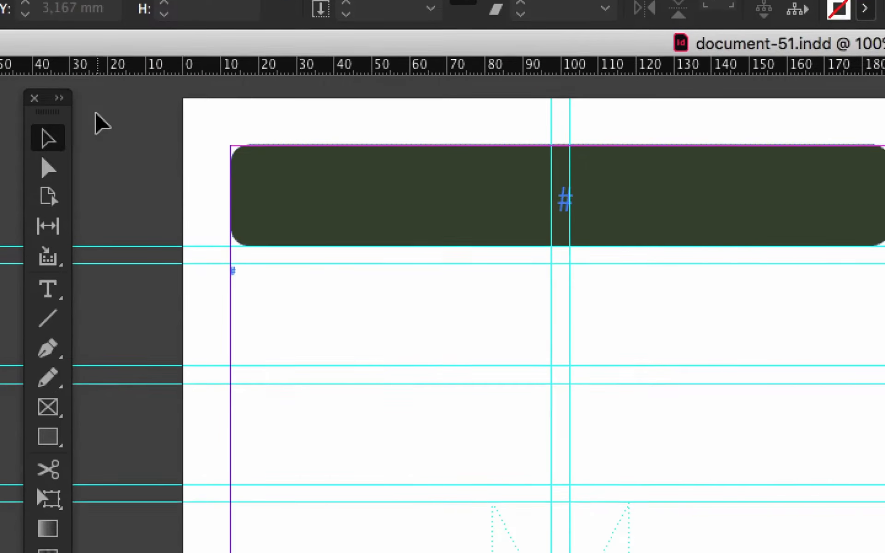
{"action": "left_click", "coordinate": [83, 110]}
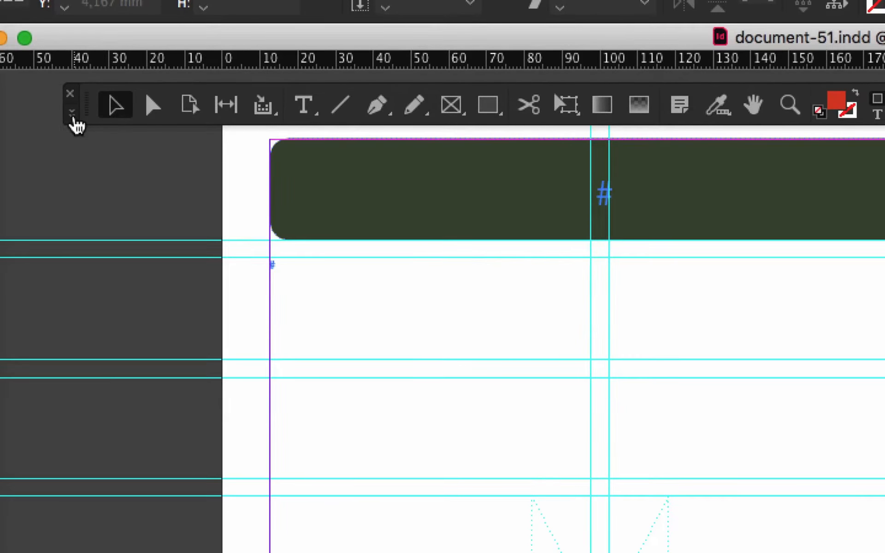
{"action": "left_click", "coordinate": [73, 123]}
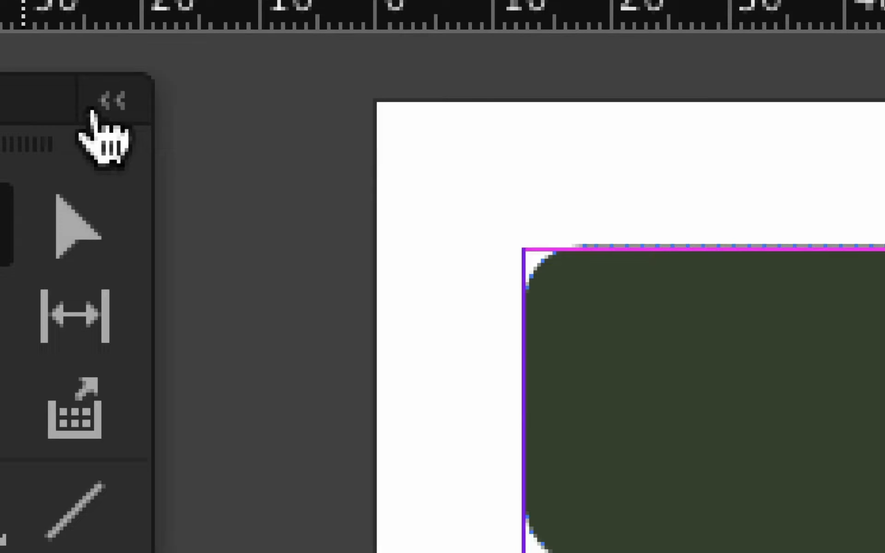
{"action": "left_click", "coordinate": [92, 109]}
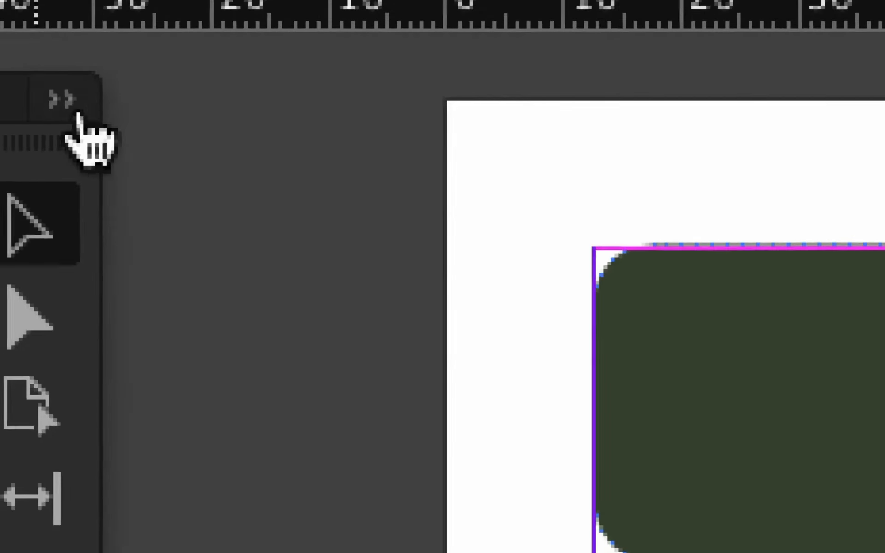
{"action": "left_click", "coordinate": [79, 113]}
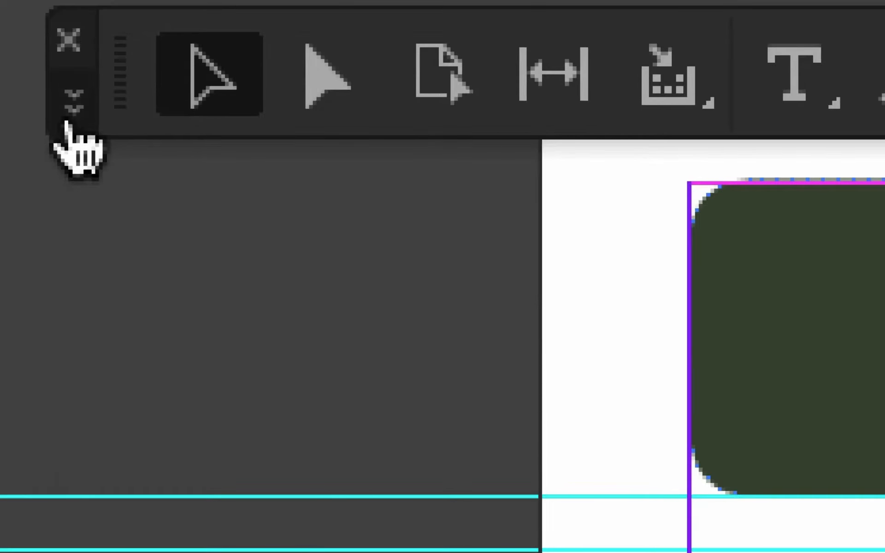
{"action": "left_click", "coordinate": [112, 94]}
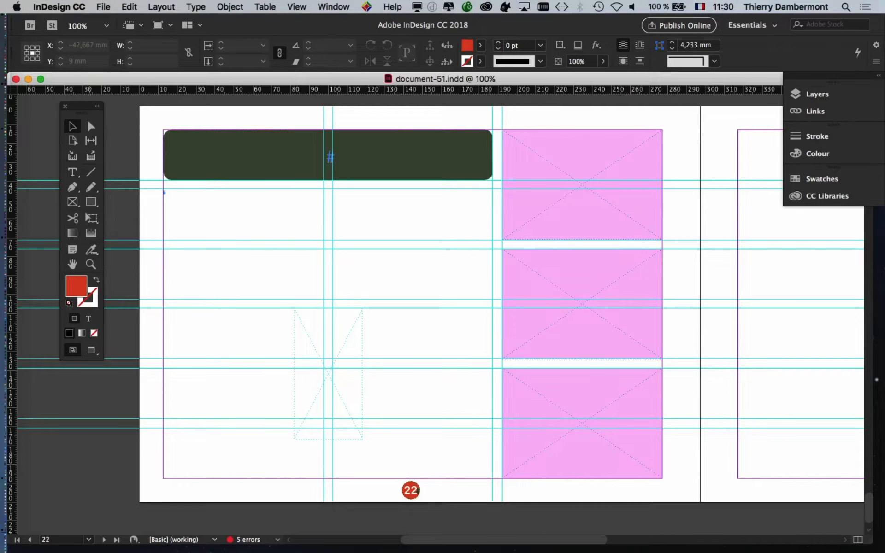
{"action": "left_click_drag", "start_coordinate": [81, 106], "coordinate": [66, 122]}
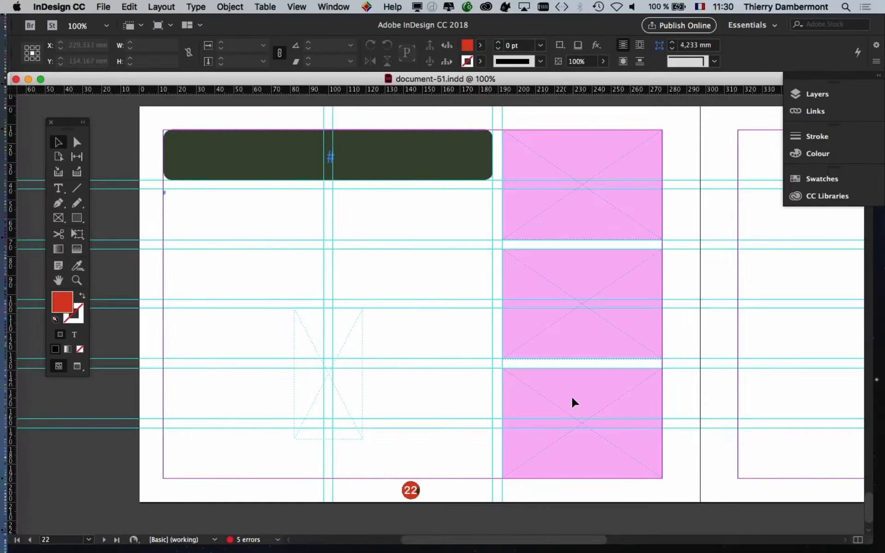
Show the Pages panel again and select the 22-23 spread in it.
{"action": "key", "text": "super+minus"}
{"action": "key", "text": "space"}
{"action": "left_click_drag", "start_coordinate": [581, 310], "coordinate": [414, 310]}
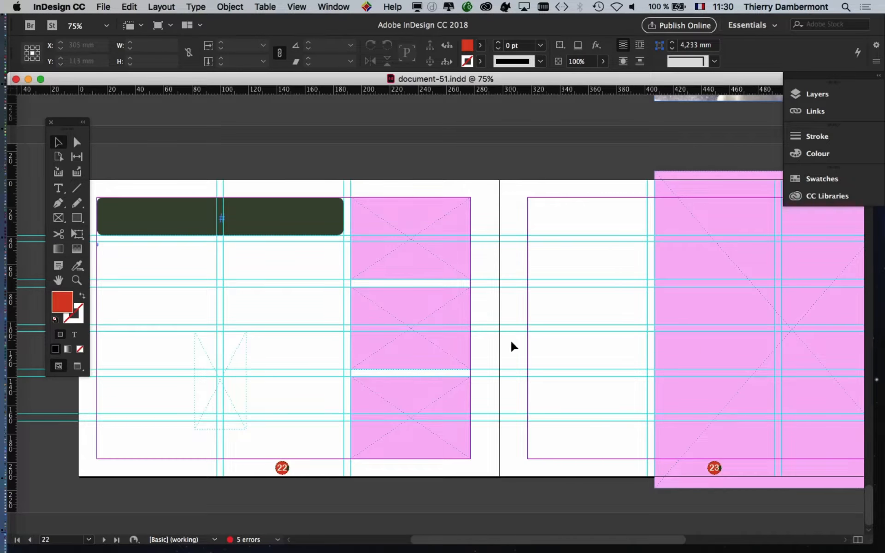
{"action": "key", "text": "super+minus"}
{"action": "scroll", "coordinate": [397, 354], "scroll_direction": "right", "scroll_amount": 5}
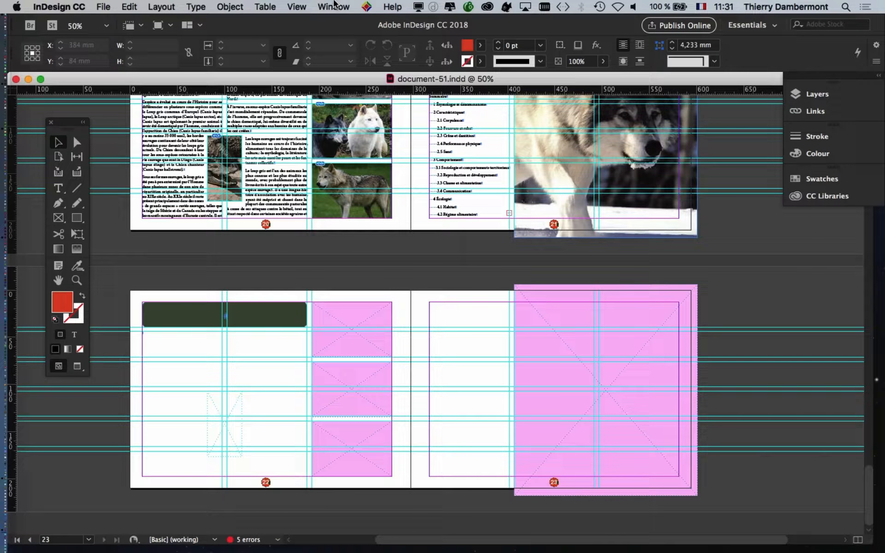
{"action": "left_click", "coordinate": [337, 6]}
{"action": "left_click", "coordinate": [337, 6]}
{"action": "left_click", "coordinate": [327, 6]}
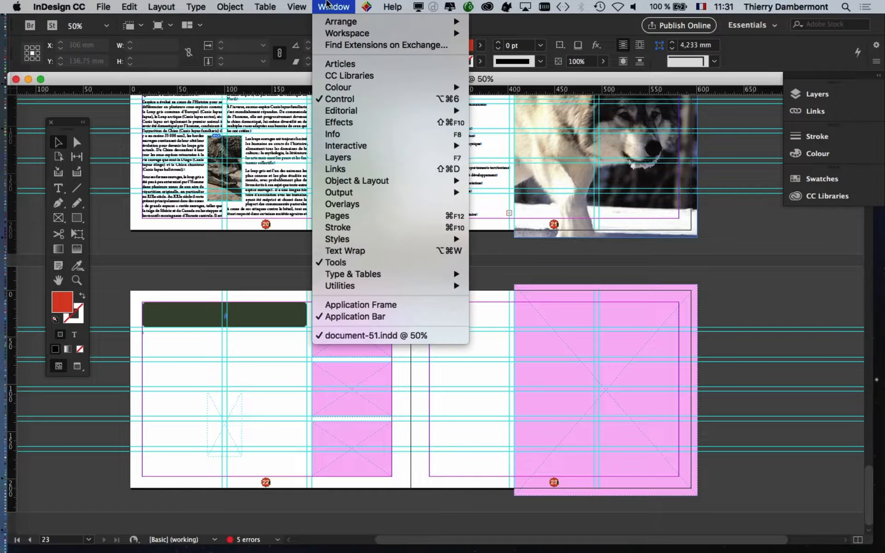
{"action": "left_click", "coordinate": [376, 217]}
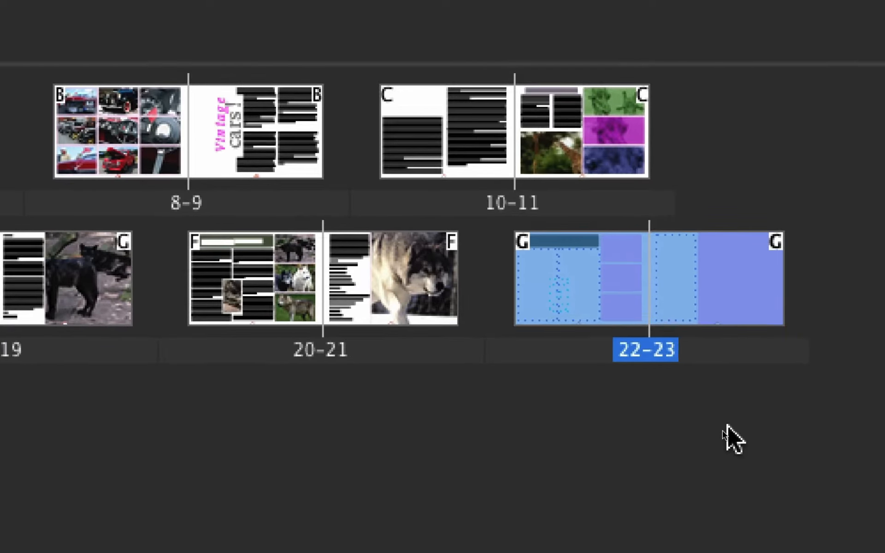
{"action": "left_click", "coordinate": [723, 431]}
{"action": "left_click", "coordinate": [690, 386]}
{"action": "left_click", "coordinate": [786, 393], "text": "shift"}
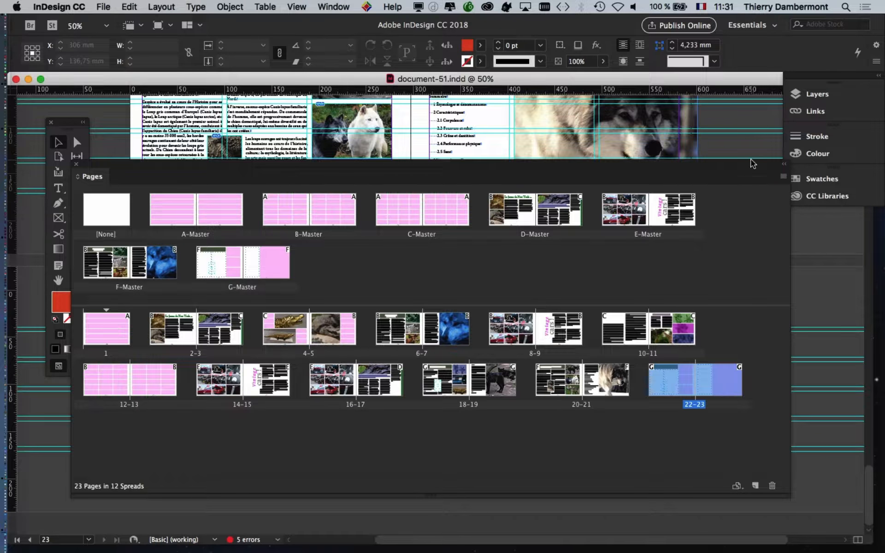
Override all master page items on spread 22-23 and move the Pages panel away from the spread.
{"action": "left_click_drag", "start_coordinate": [751, 164], "coordinate": [705, 166]}
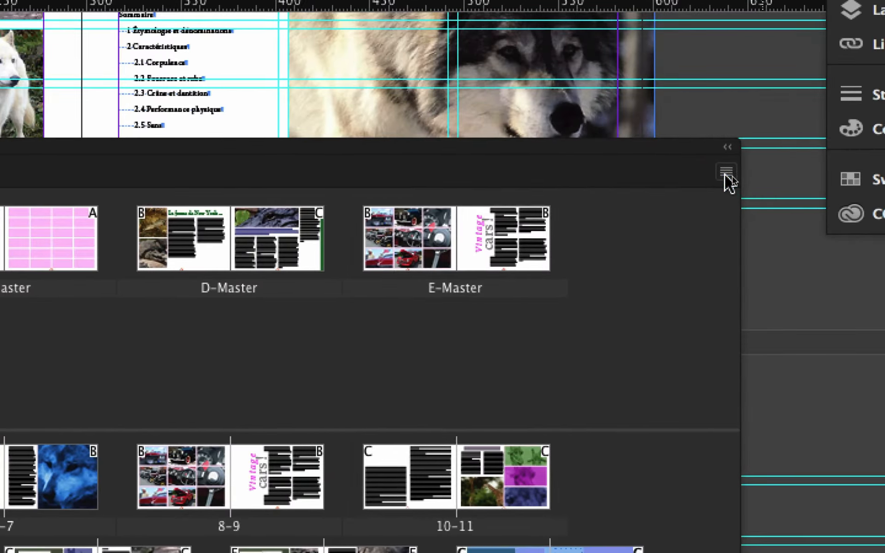
{"action": "left_click", "coordinate": [737, 175]}
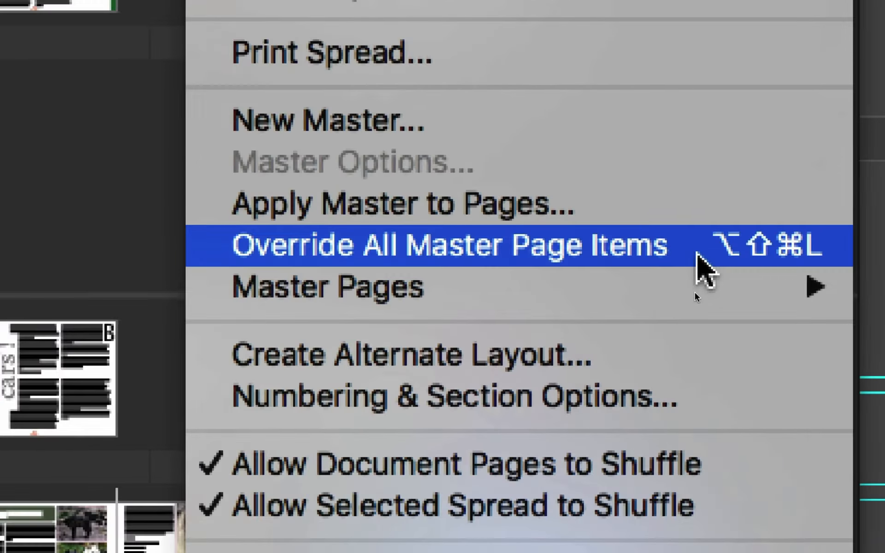
{"action": "left_click", "coordinate": [697, 253]}
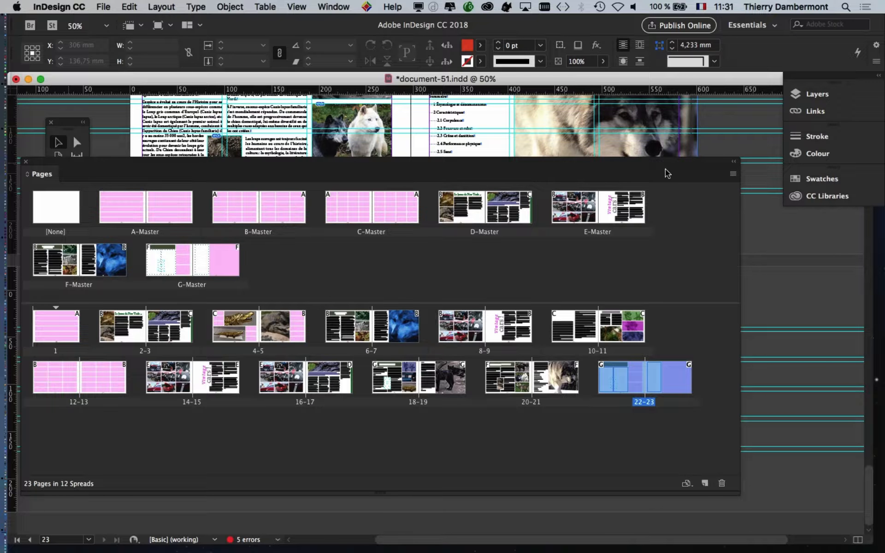
{"action": "left_click", "coordinate": [733, 176]}
{"action": "left_click", "coordinate": [694, 290]}
{"action": "left_click_drag", "start_coordinate": [27, 164], "coordinate": [751, 457]}
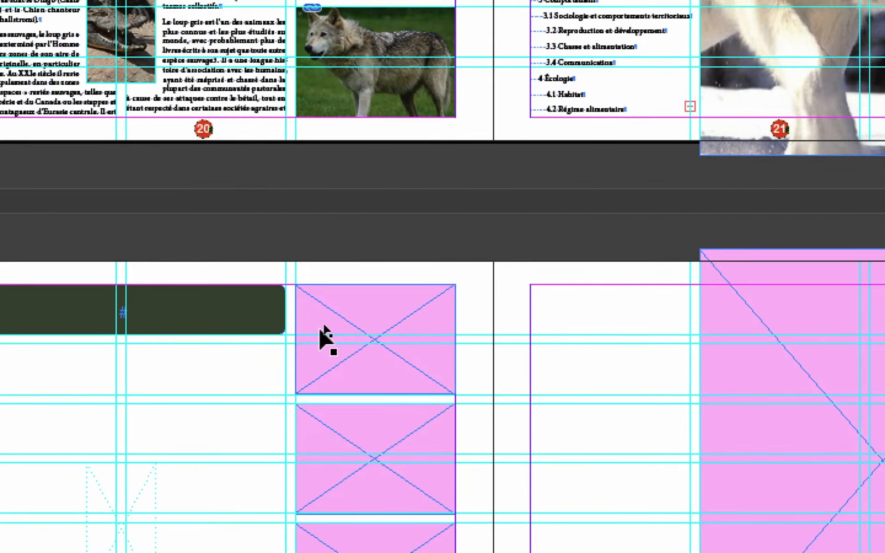
Select the picture frames and text frames on pages 22-23 one by one to check the overridden items.
{"action": "left_click", "coordinate": [329, 326]}
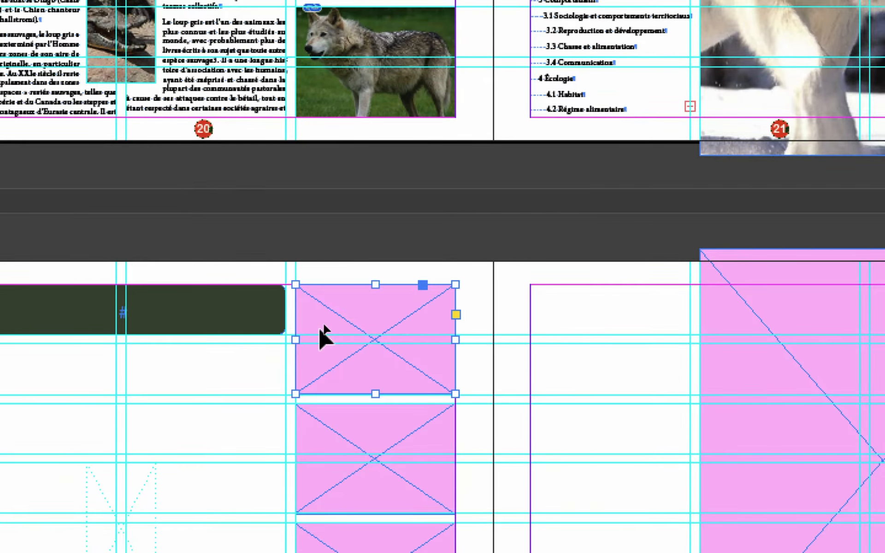
{"action": "left_click", "coordinate": [288, 325]}
{"action": "left_click", "coordinate": [446, 454]}
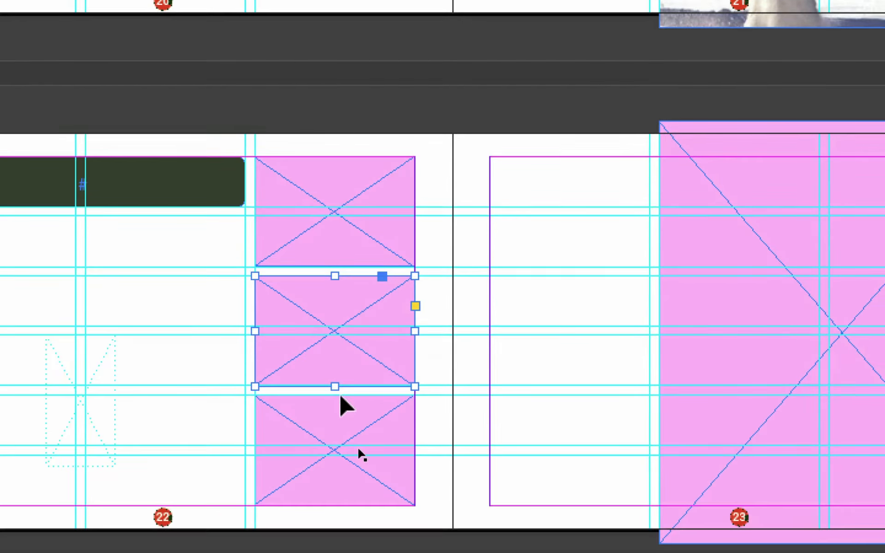
{"action": "left_click", "coordinate": [434, 544]}
{"action": "left_click", "coordinate": [258, 390]}
{"action": "left_click", "coordinate": [63, 356]}
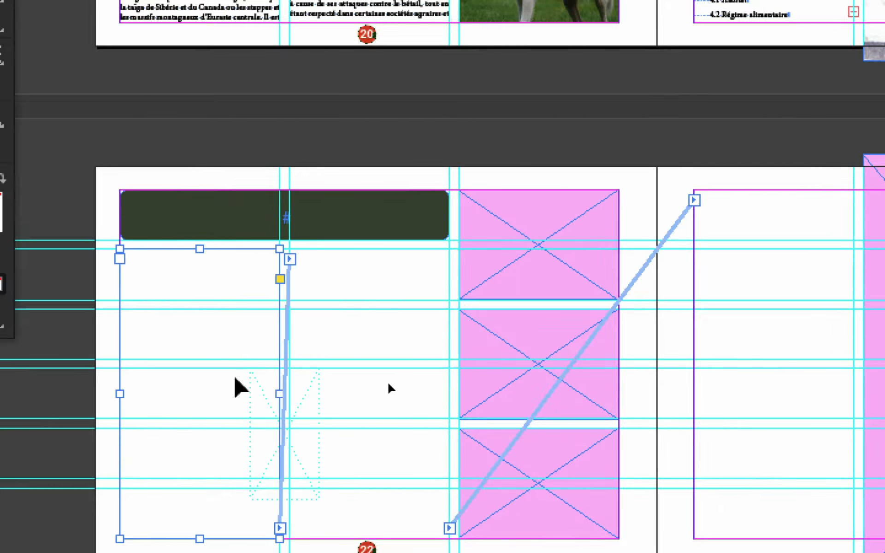
{"action": "left_click", "coordinate": [429, 362]}
{"action": "left_click", "coordinate": [564, 366]}
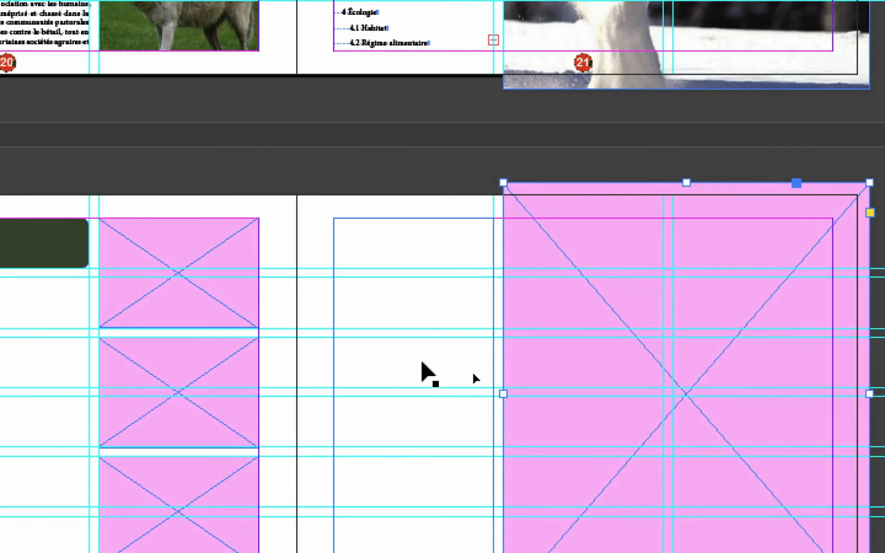
{"action": "left_click", "coordinate": [442, 367]}
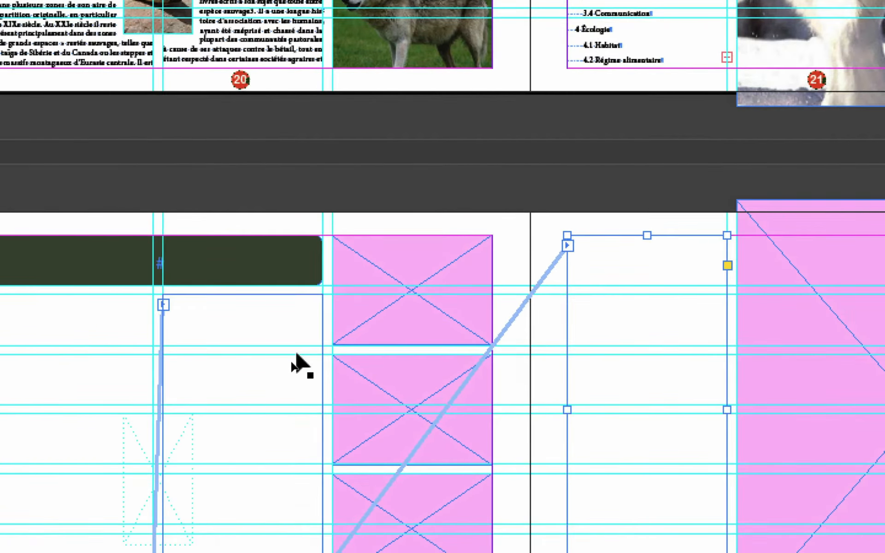
Examine the threads linking the text frames on pages 22-23 and the display option for text threads.
{"action": "left_click", "coordinate": [220, 335]}
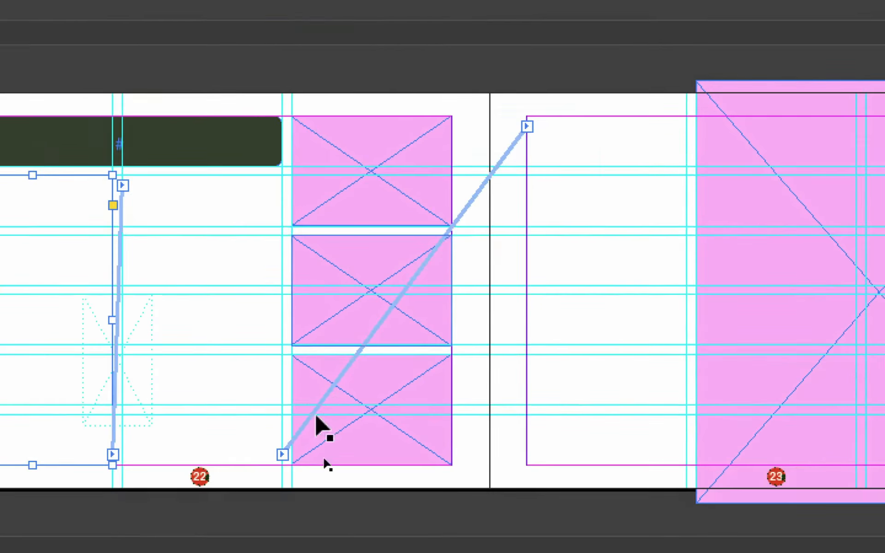
{"action": "left_click", "coordinate": [232, 442]}
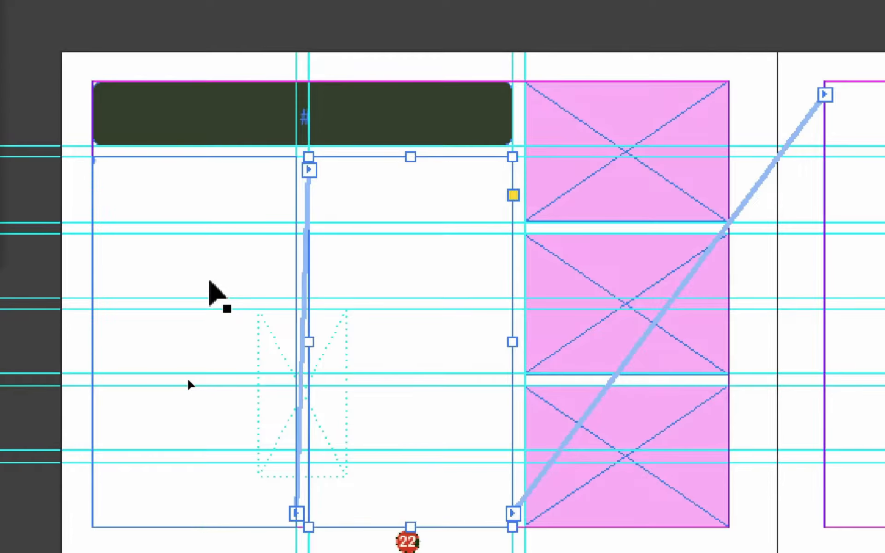
{"action": "left_click", "coordinate": [210, 281]}
{"action": "left_click", "coordinate": [351, 280]}
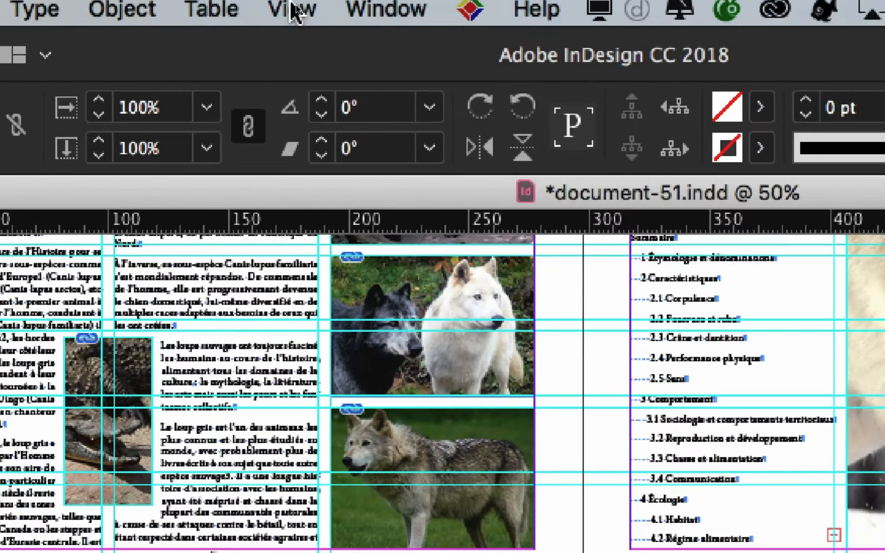
{"action": "left_click", "coordinate": [292, 7]}
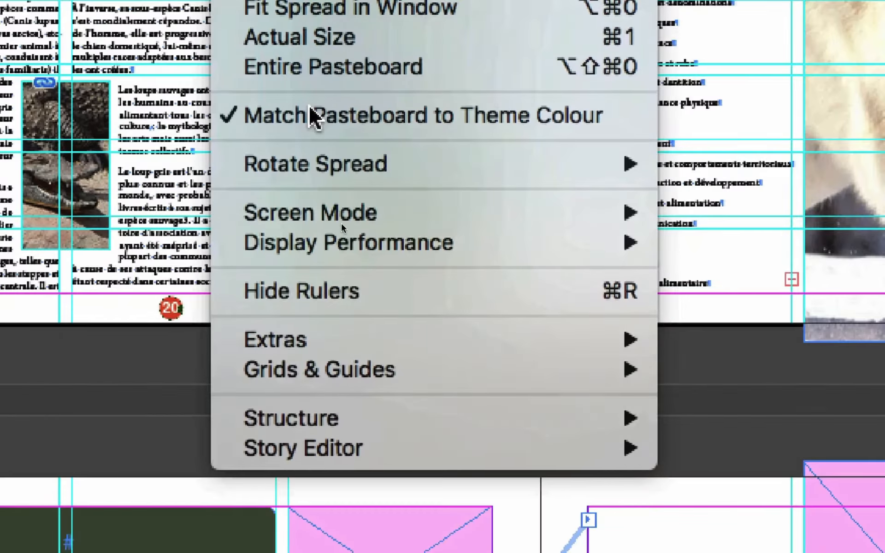
{"action": "mouse_move", "coordinate": [325, 181]}
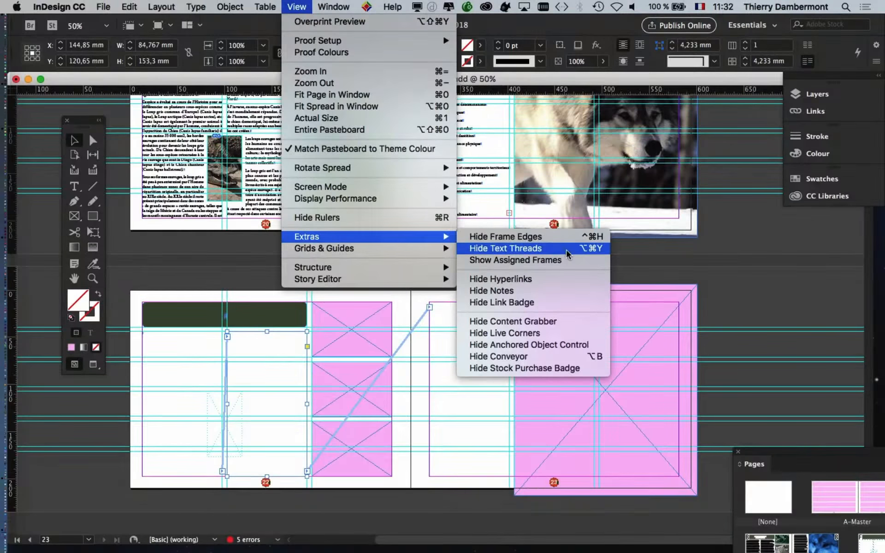
{"action": "left_click", "coordinate": [792, 227]}
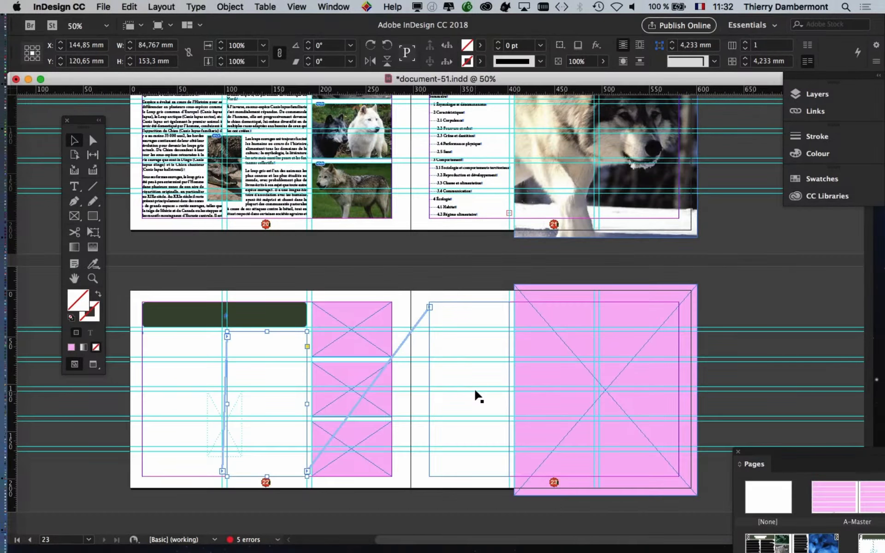
Follow the text thread through the two columns on page 22 to the text frame on page 23.
{"action": "left_click", "coordinate": [109, 493]}
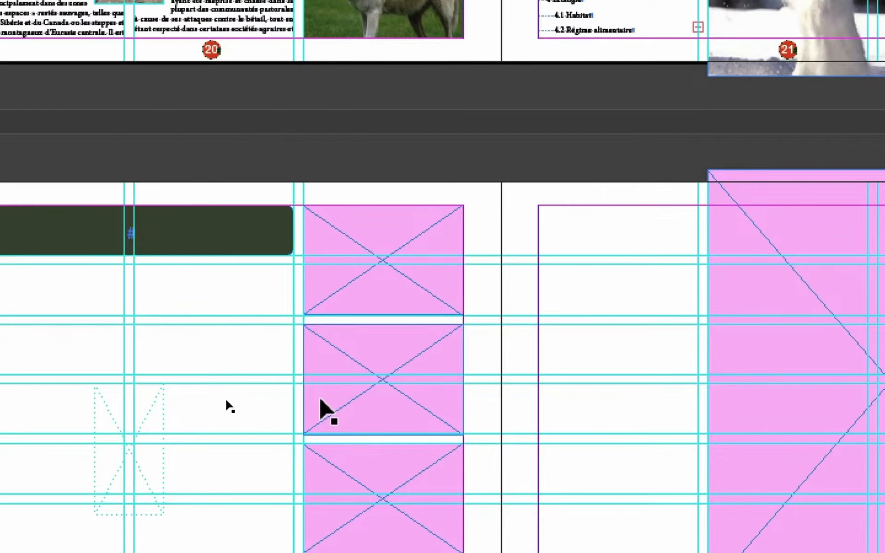
{"action": "left_click", "coordinate": [217, 377]}
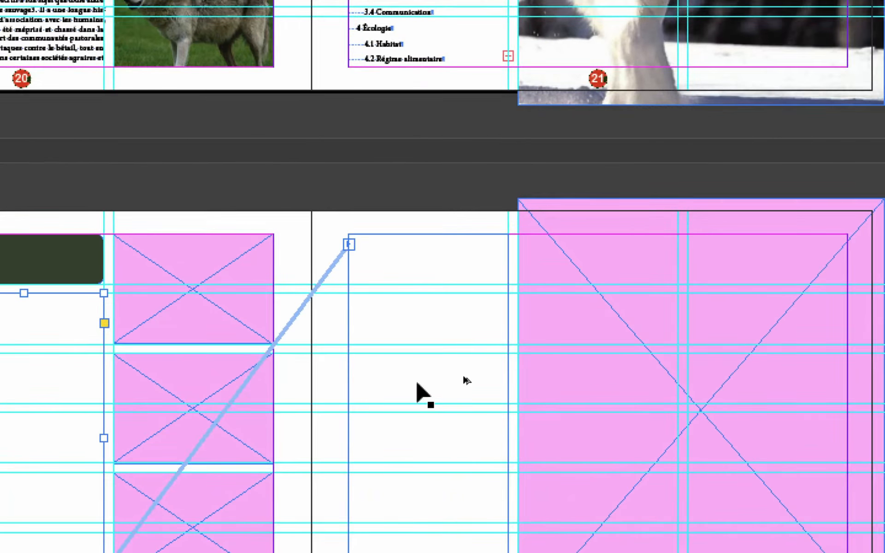
{"action": "left_click", "coordinate": [789, 376]}
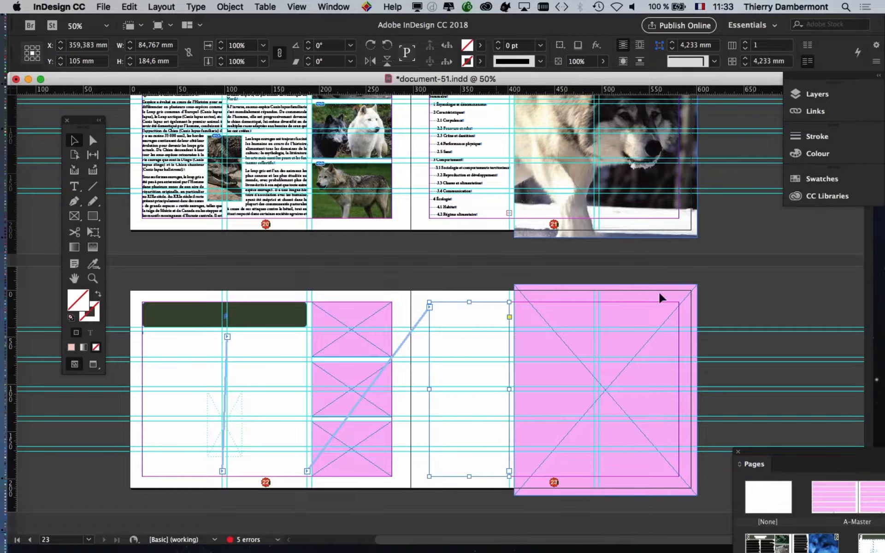
{"action": "left_click", "coordinate": [187, 350]}
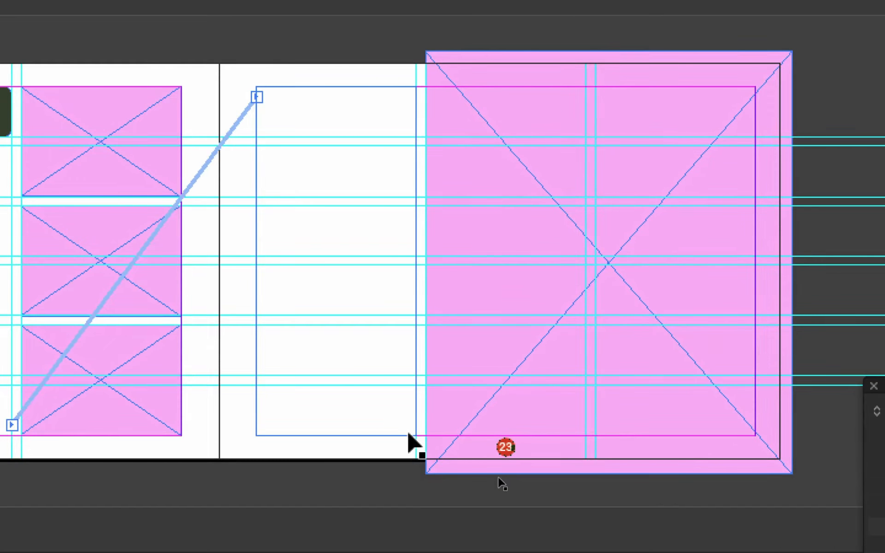
{"action": "left_click", "coordinate": [408, 433]}
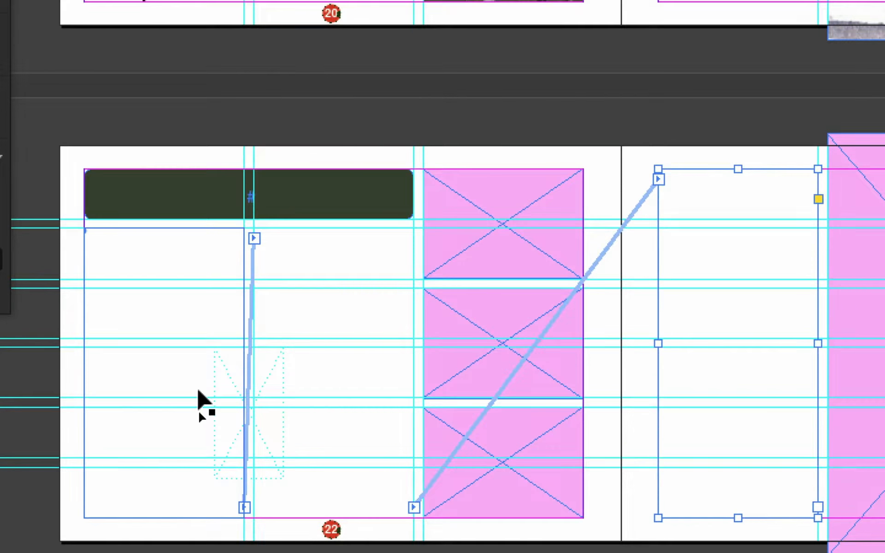
{"action": "left_click", "coordinate": [198, 389]}
{"action": "left_click", "coordinate": [228, 392]}
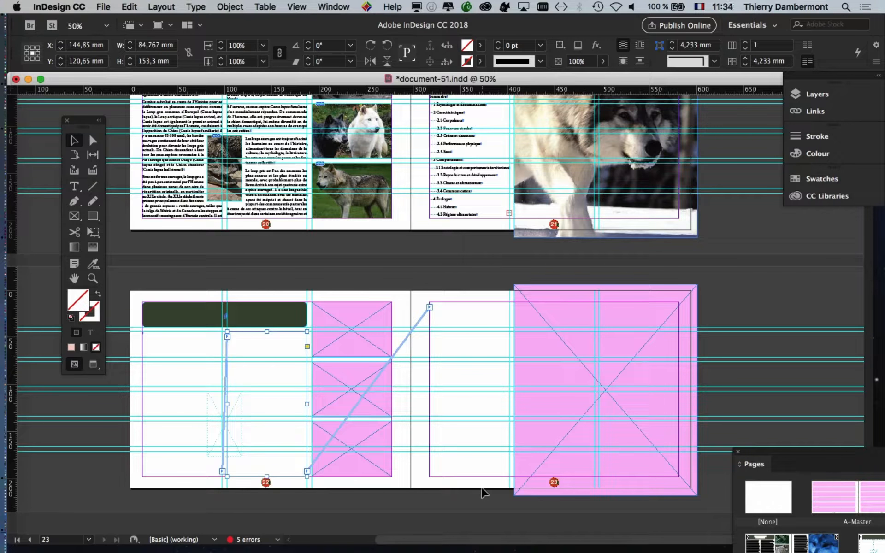
Check the Smart Text Reflow setting in the Type preferences and close the Preferences dialog.
{"action": "left_click", "coordinate": [59, 5]}
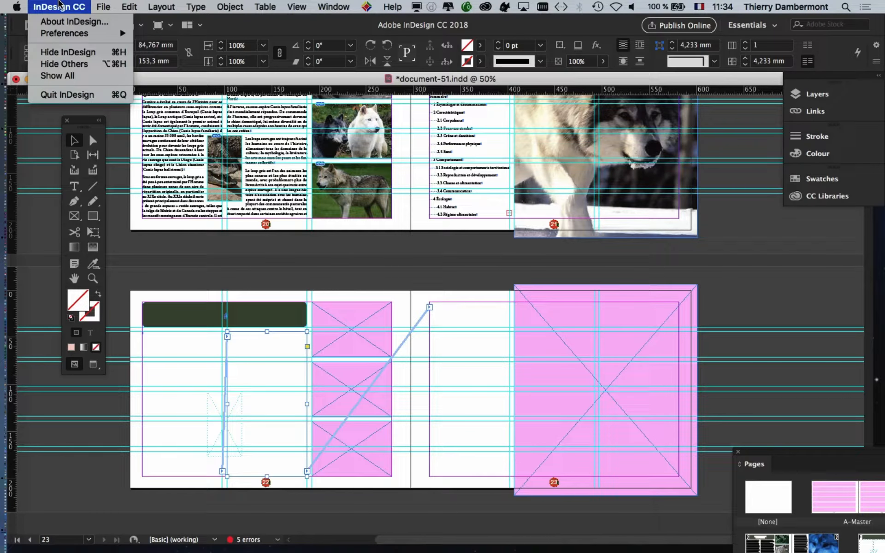
{"action": "key", "text": "alt"}
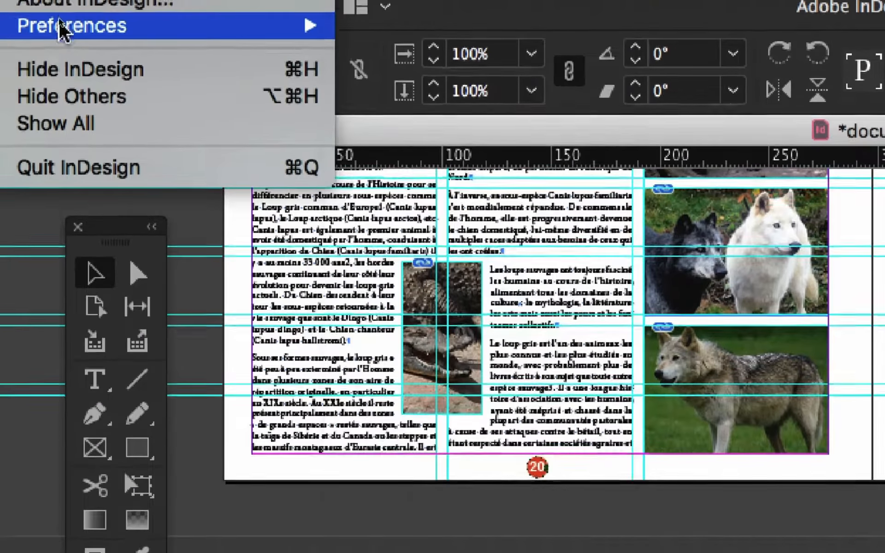
{"action": "mouse_move", "coordinate": [69, 76]}
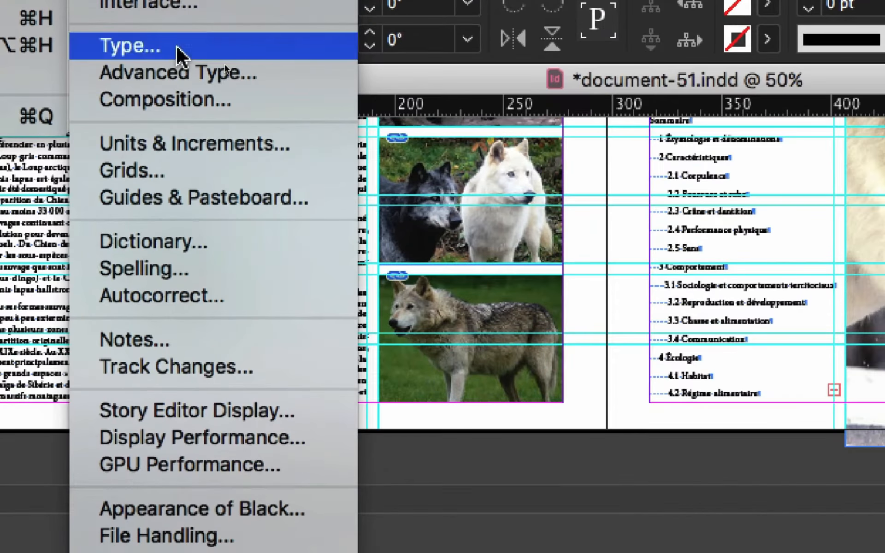
{"action": "left_click", "coordinate": [412, 95]}
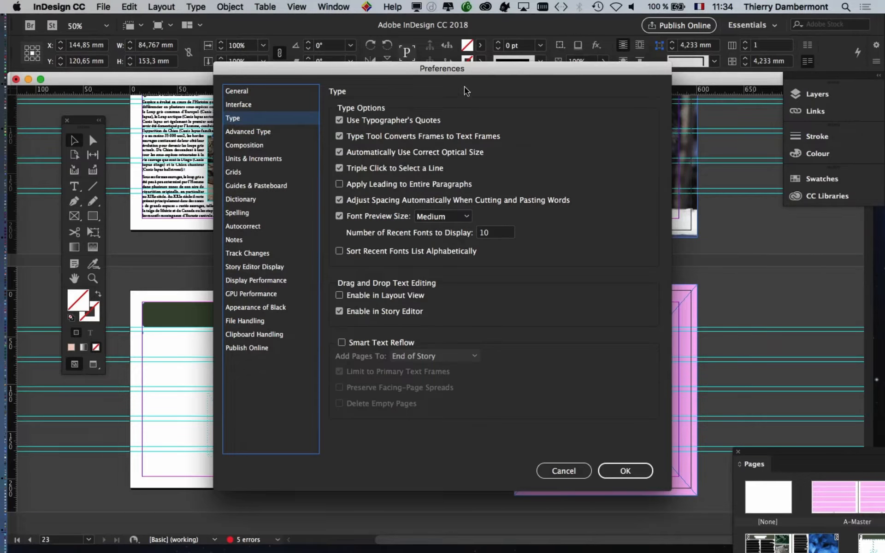
{"action": "left_click_drag", "start_coordinate": [465, 73], "coordinate": [432, 110]}
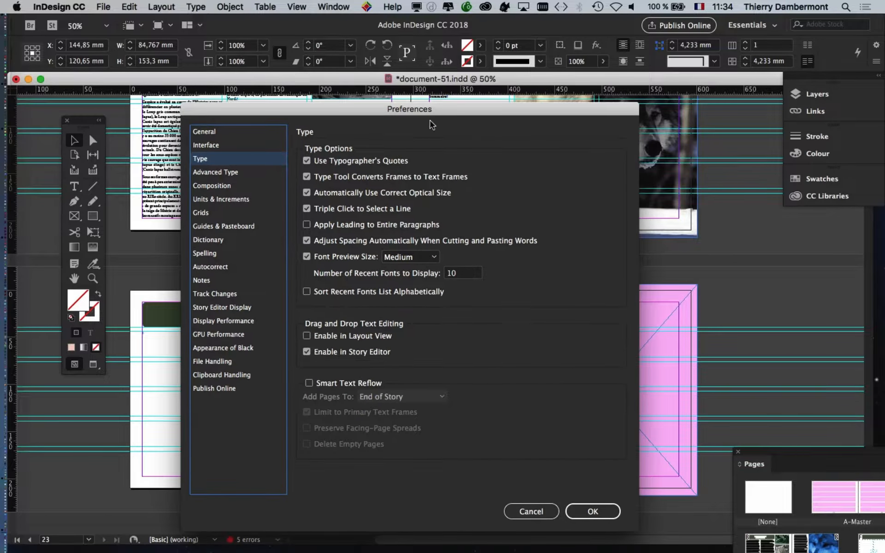
{"action": "key", "text": "alt"}
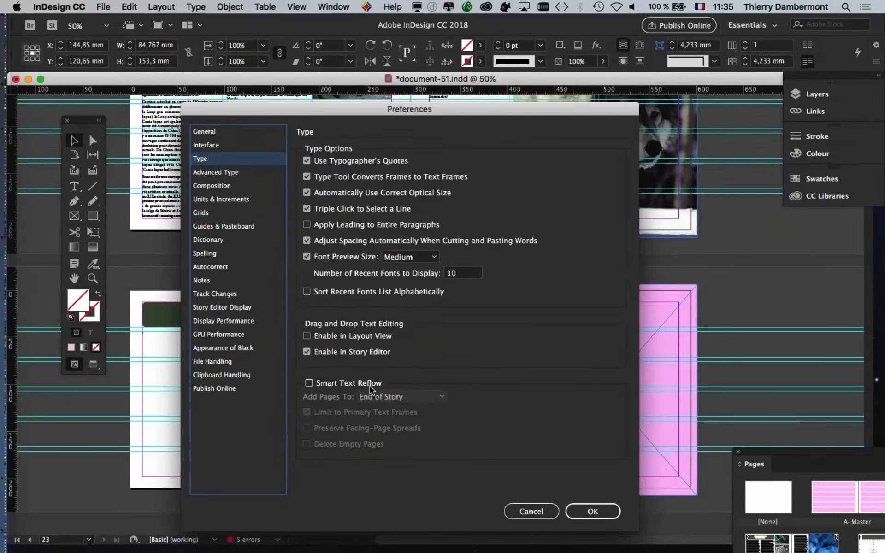
{"action": "left_click", "coordinate": [626, 529]}
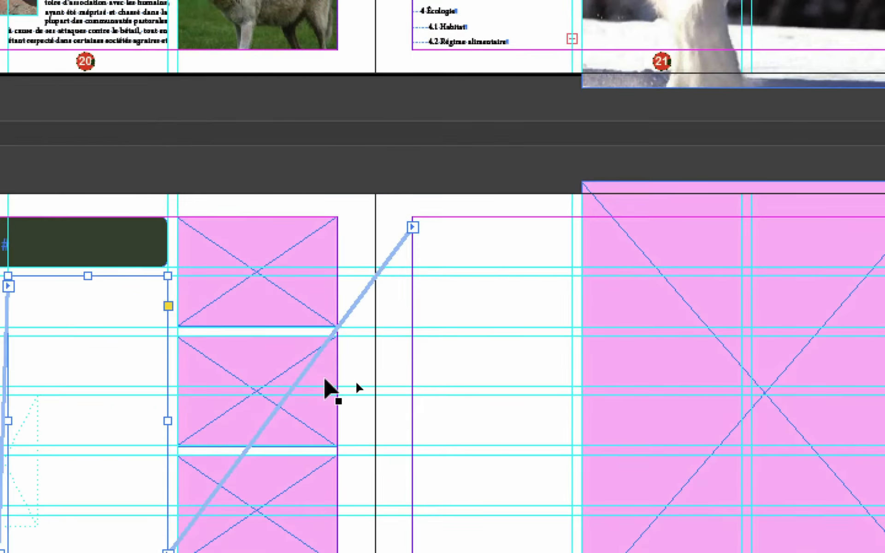
Examine the end of the text thread at the page 23 text frame and deselect the frame.
{"action": "left_click", "coordinate": [454, 440]}
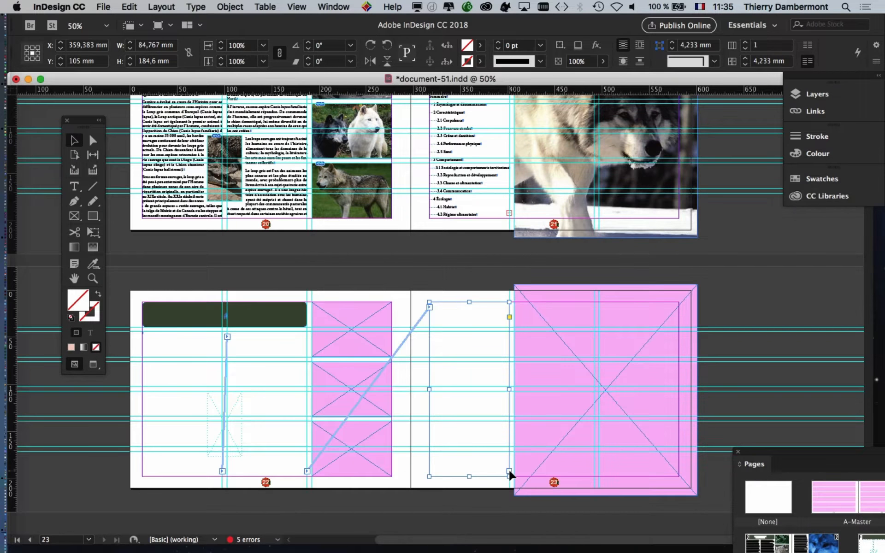
{"action": "left_click", "coordinate": [179, 270]}
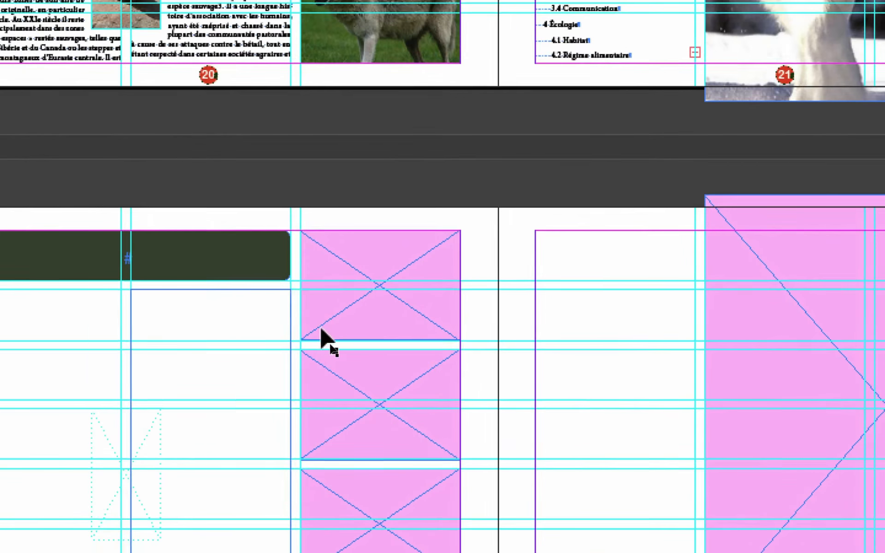
Examine the stacked pink picture frames on page 22 by selecting them individually.
{"action": "left_click", "coordinate": [160, 288]}
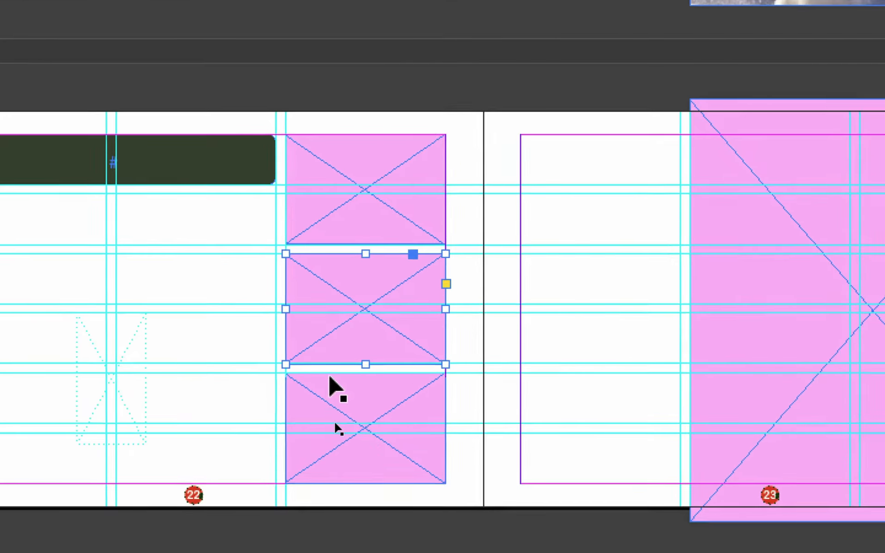
{"action": "left_click", "coordinate": [331, 359]}
{"action": "left_click", "coordinate": [332, 406]}
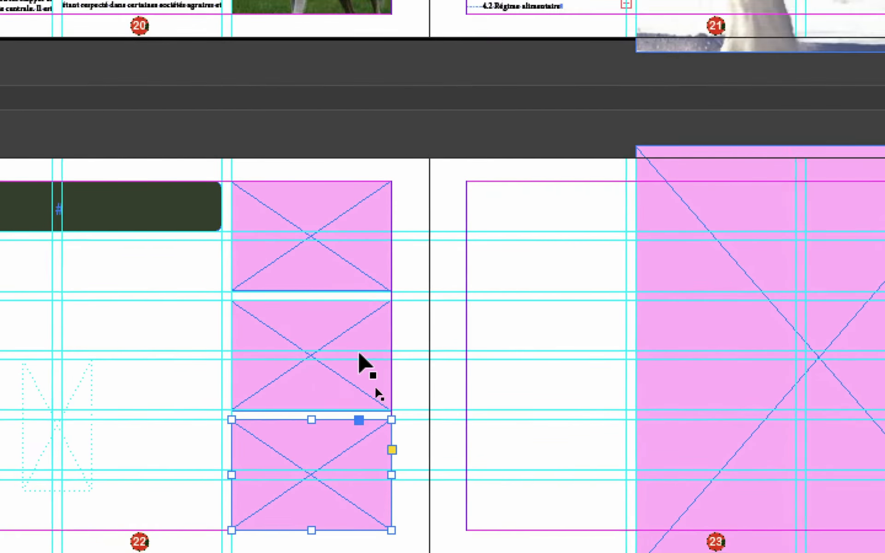
{"action": "left_click", "coordinate": [359, 345]}
Check the Frame Fitting Options of the top picture frame on page 22 and close the dialog.
{"action": "left_click", "coordinate": [353, 276]}
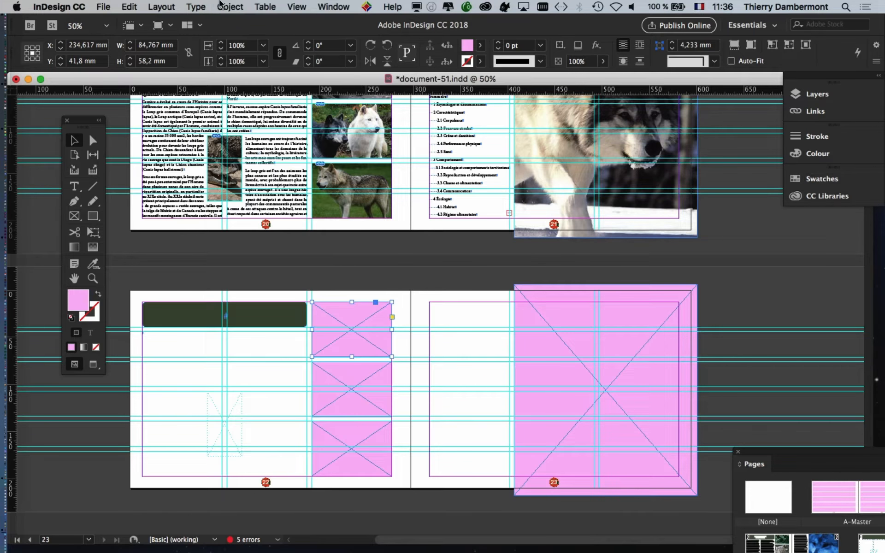
{"action": "left_click", "coordinate": [230, 6]}
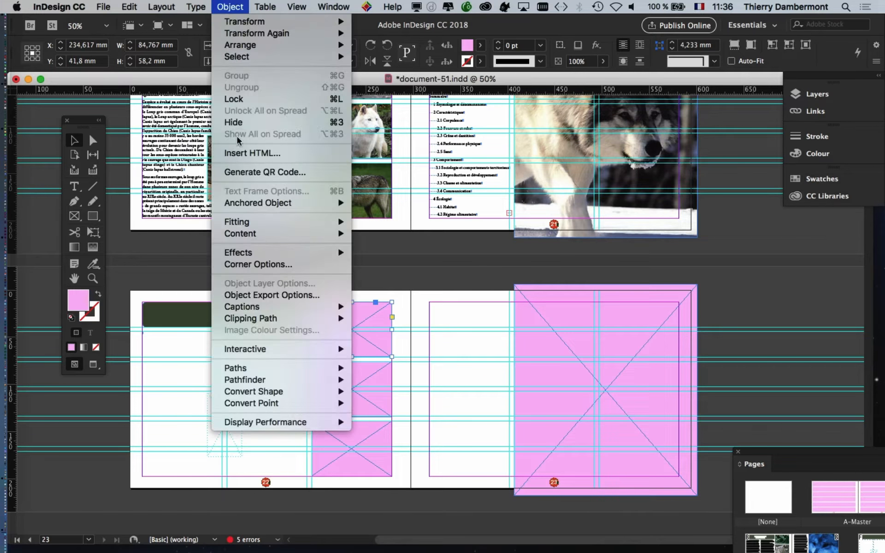
{"action": "mouse_move", "coordinate": [251, 223]}
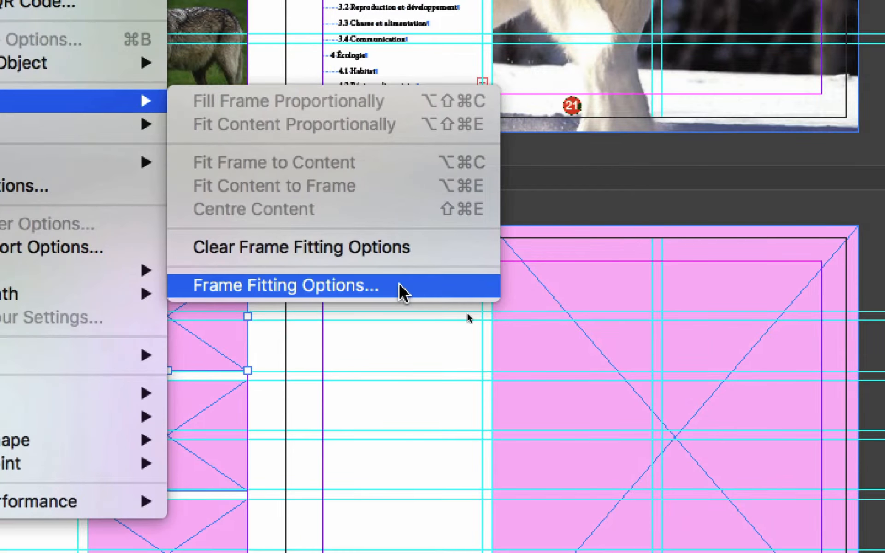
{"action": "left_click", "coordinate": [418, 307]}
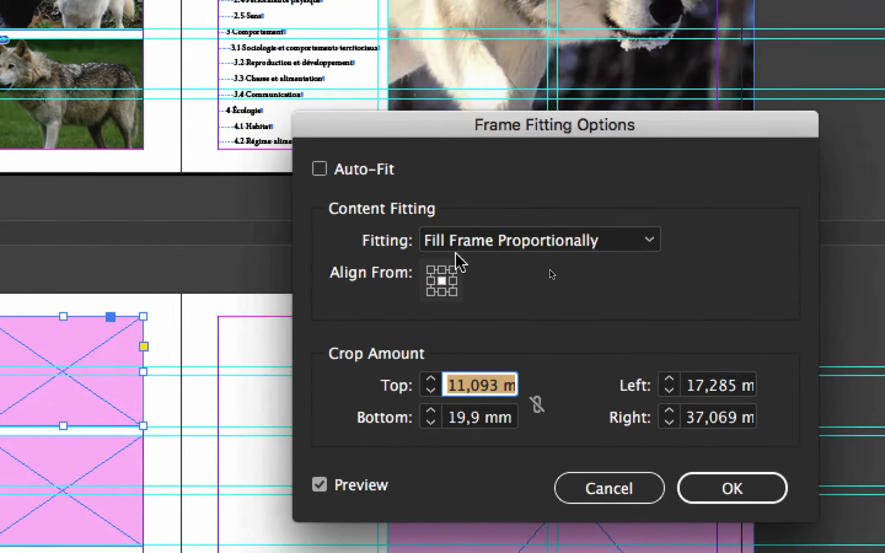
{"action": "left_click", "coordinate": [708, 484]}
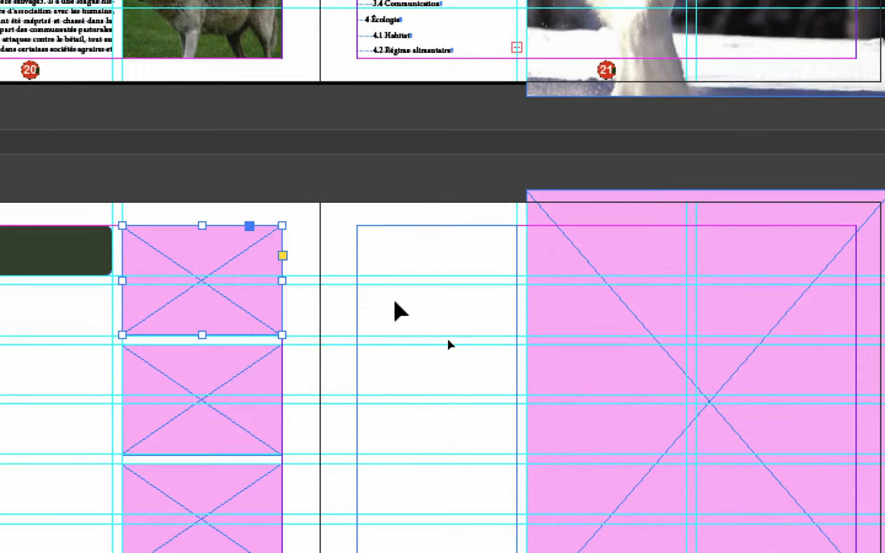
Review the threaded text frames on the spread, checking the page 23 frame and both column frames on page 22.
{"action": "left_click", "coordinate": [401, 300]}
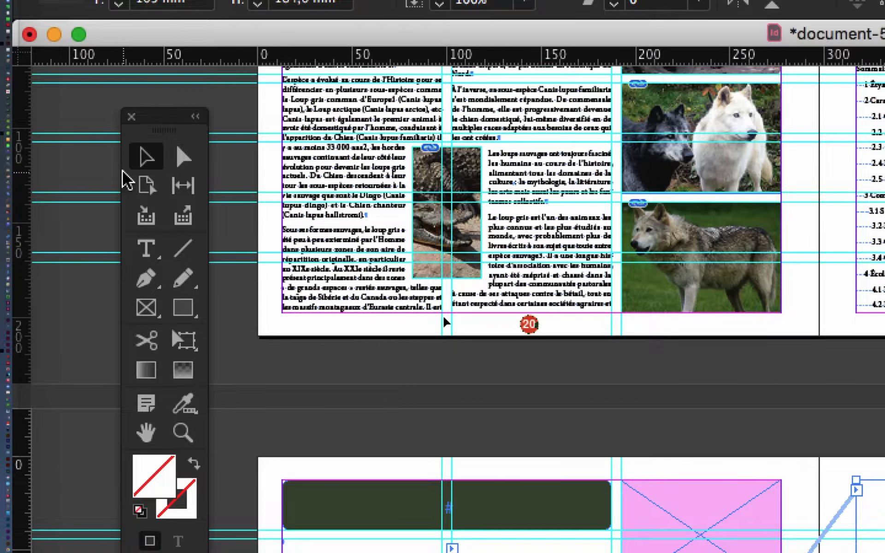
{"action": "key", "text": "Delete"}
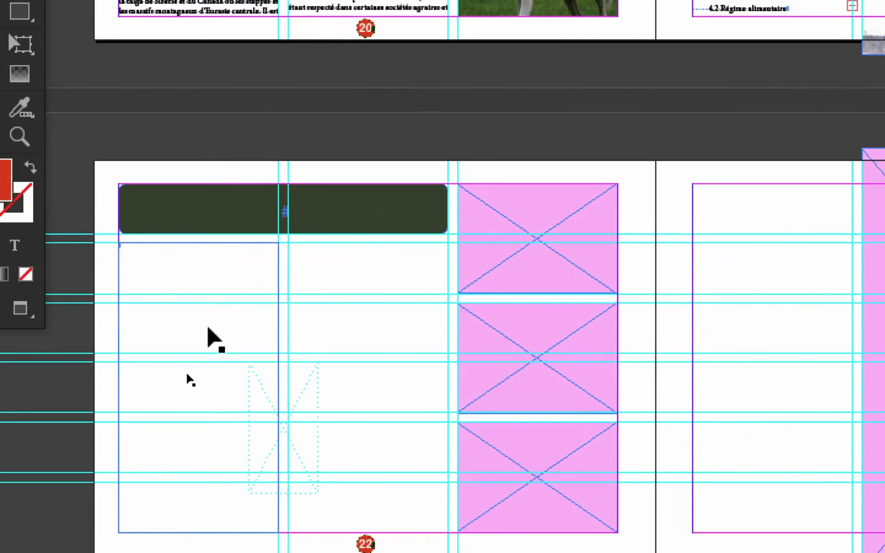
{"action": "left_click", "coordinate": [209, 324]}
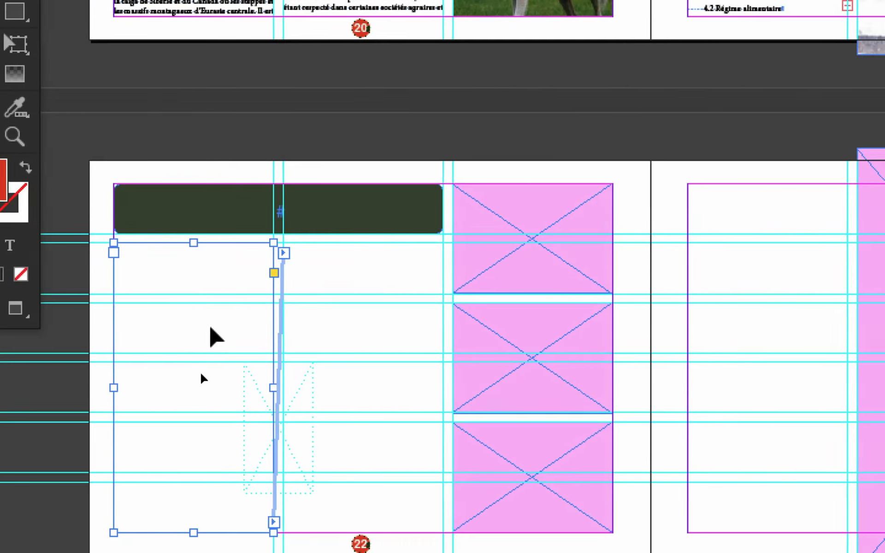
{"action": "left_click", "coordinate": [242, 327]}
{"action": "left_click", "coordinate": [145, 334]}
{"action": "left_click", "coordinate": [234, 336]}
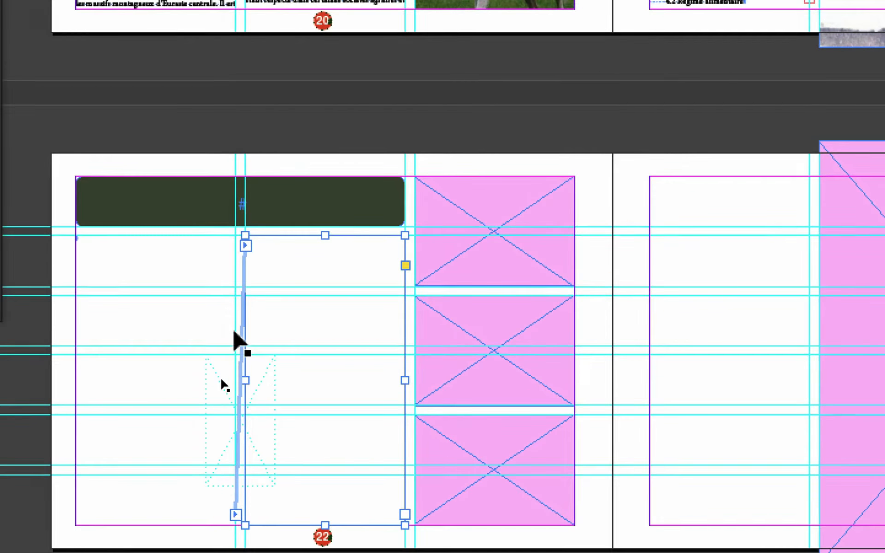
{"action": "left_click", "coordinate": [705, 259]}
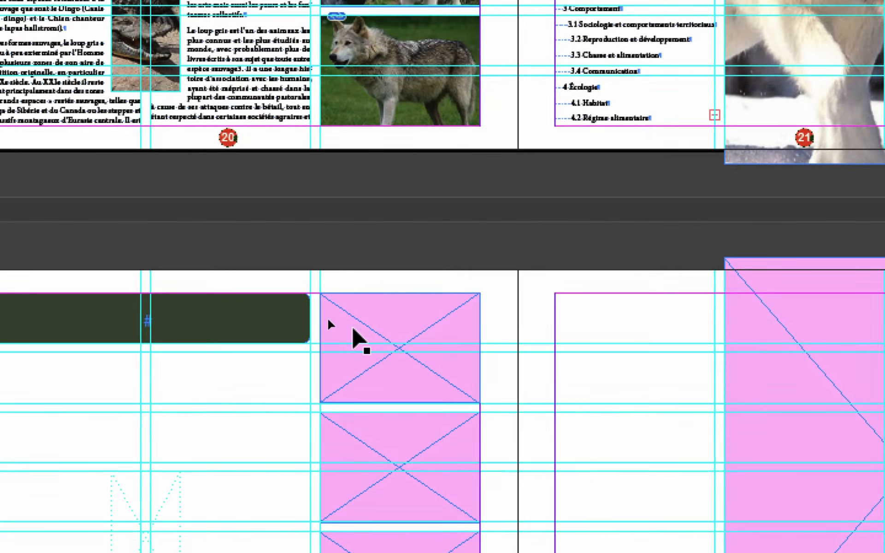
Convert the top pink picture frame on page 22 into a text frame using the Type tool.
{"action": "left_click", "coordinate": [354, 329]}
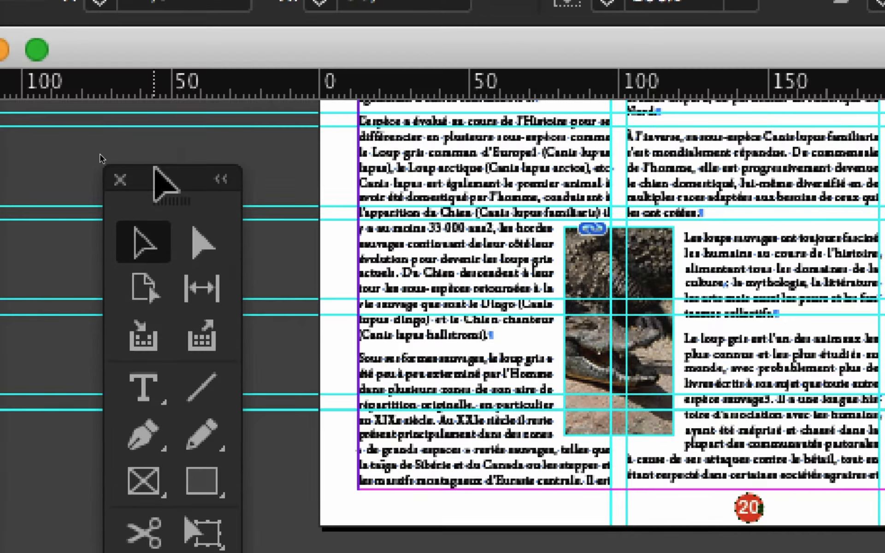
{"action": "left_click_drag", "start_coordinate": [154, 168], "coordinate": [228, 295]}
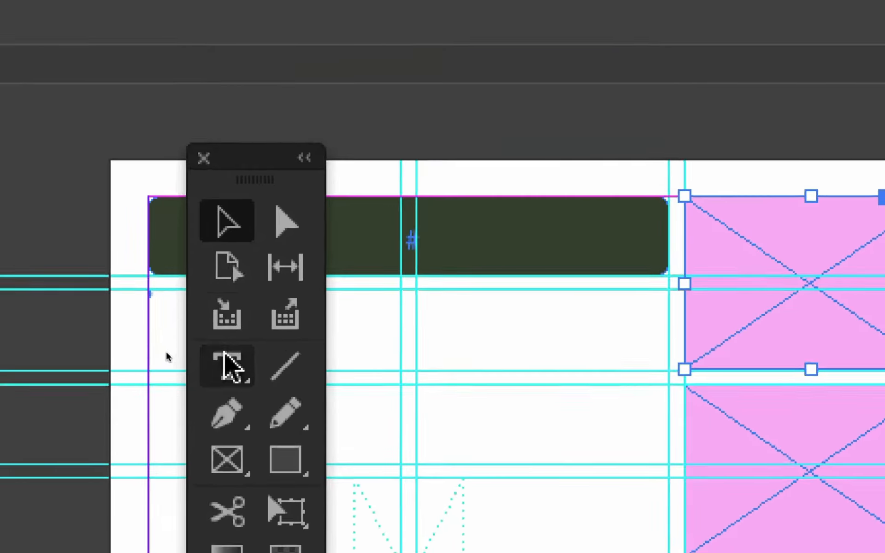
{"action": "left_click", "coordinate": [217, 527]}
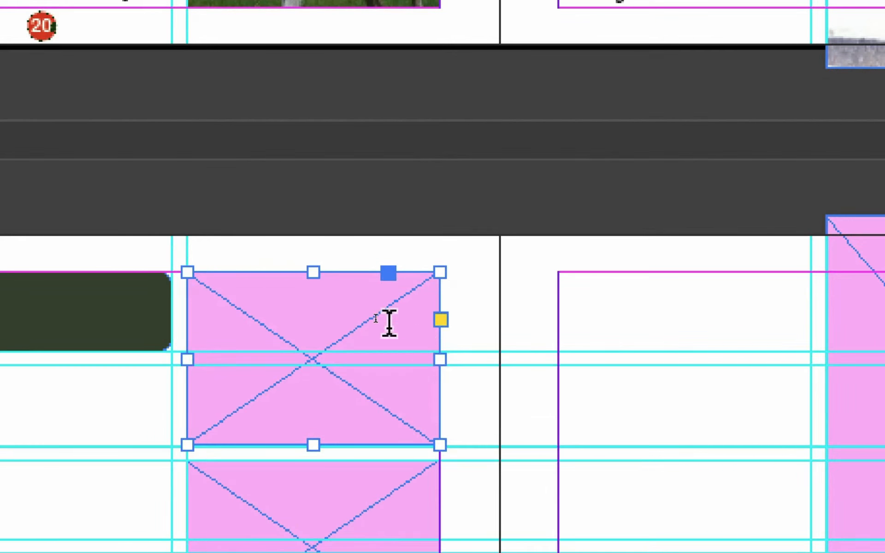
{"action": "left_click", "coordinate": [390, 322]}
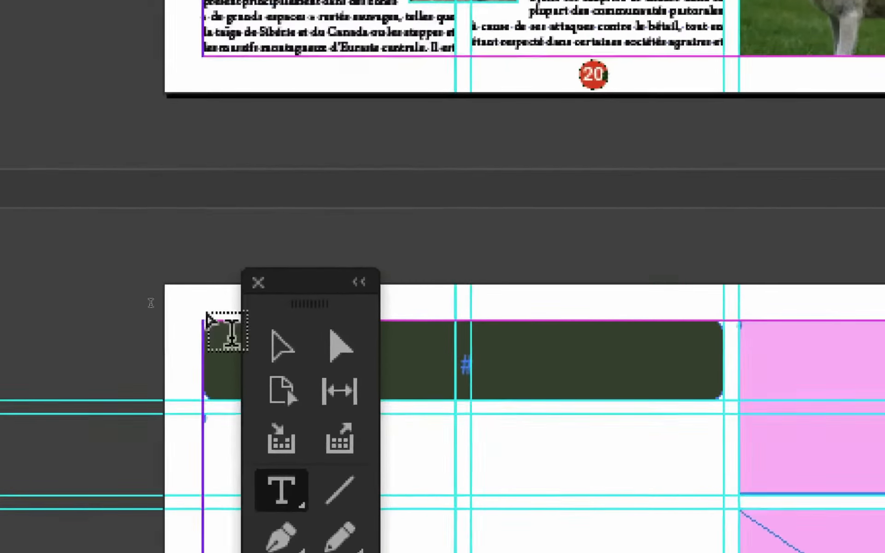
{"action": "left_click", "coordinate": [229, 316]}
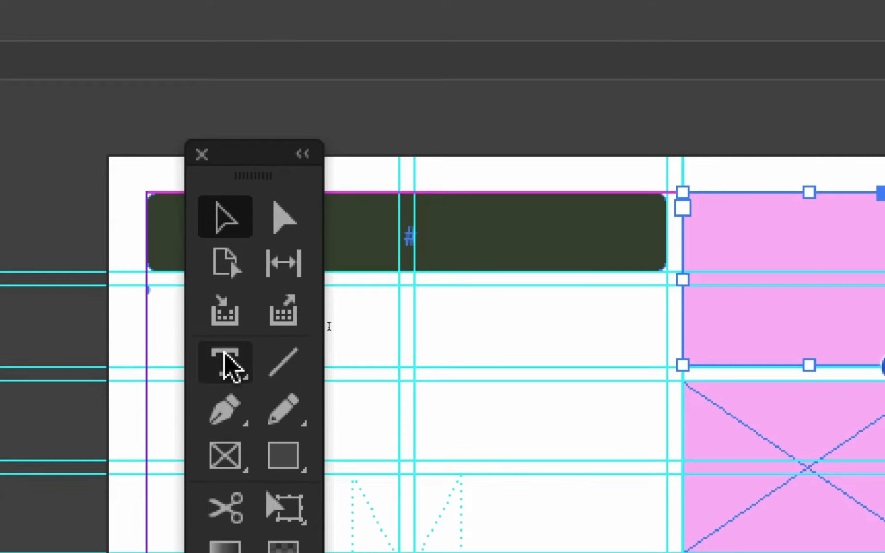
Enter the dummy text "kljlkjl lkjlkj lkjlk" in the converted top frame on page 22.
{"action": "left_click", "coordinate": [229, 364]}
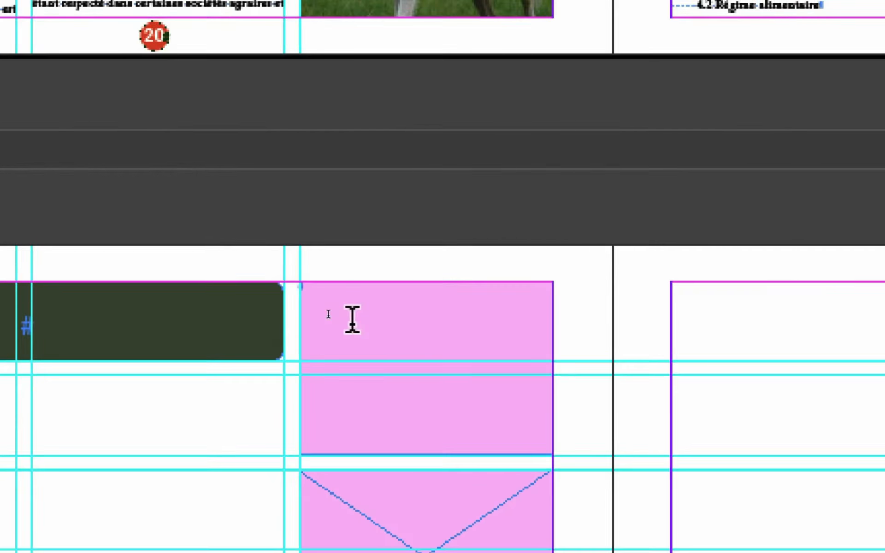
{"action": "type", "text": "lkjlkjl lkjlkj lkjlkj"}
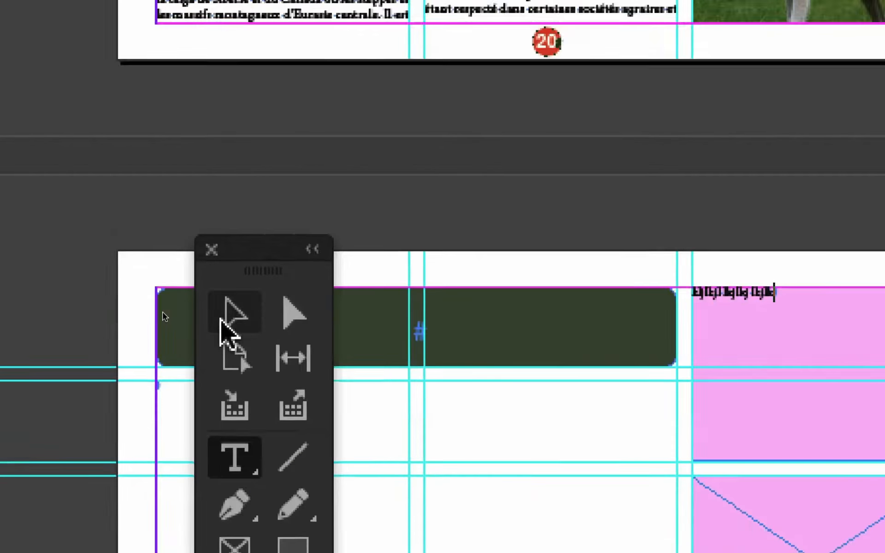
{"action": "left_click", "coordinate": [223, 317]}
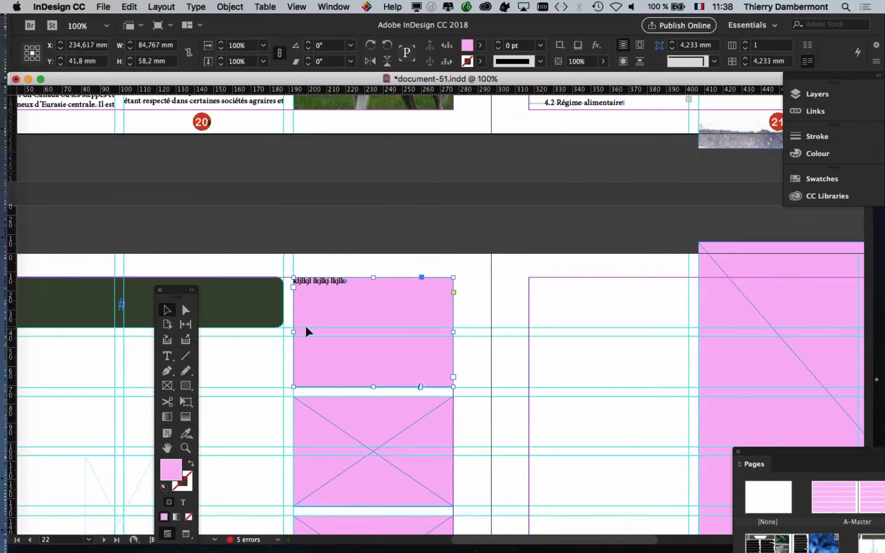
Delete all the dummy text from the top pink frame on page 22 and select the empty frame.
{"action": "left_click_drag", "start_coordinate": [170, 292], "coordinate": [226, 232]}
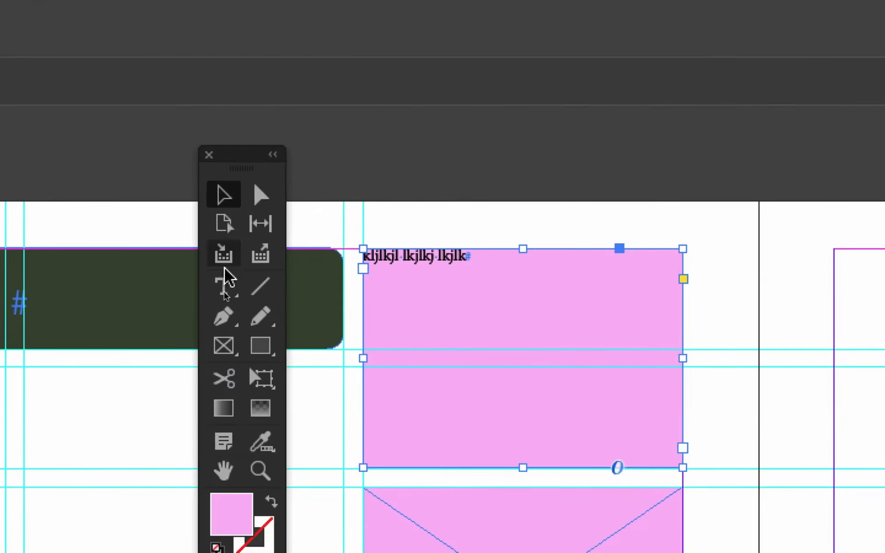
{"action": "left_click", "coordinate": [226, 284]}
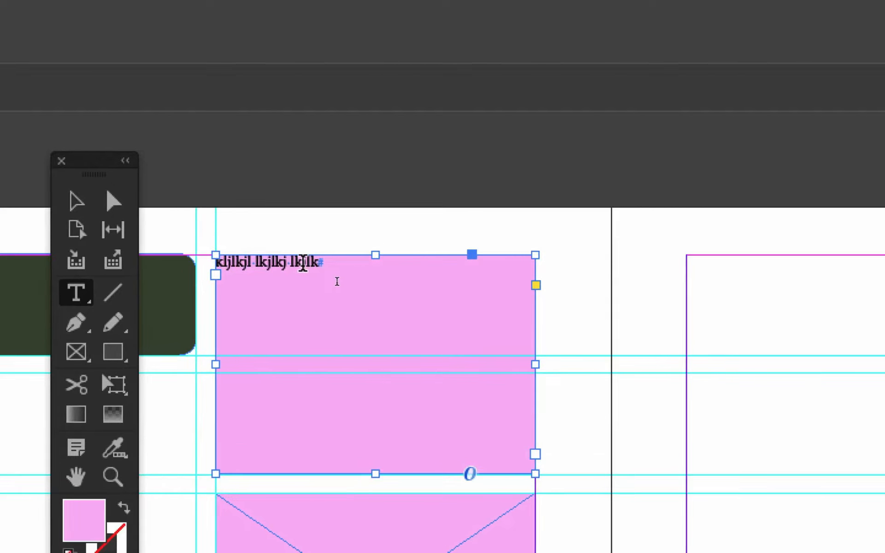
{"action": "left_click", "coordinate": [333, 258]}
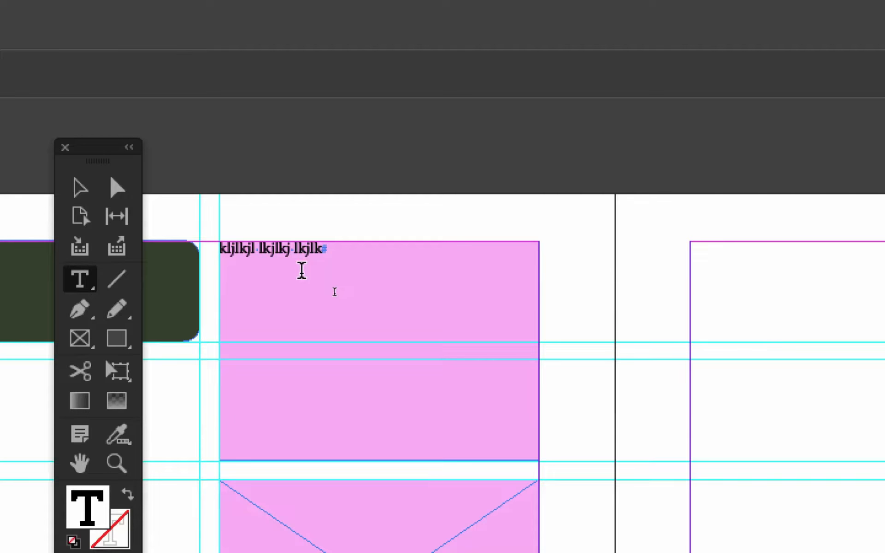
{"action": "key", "text": "ctrl+a"}
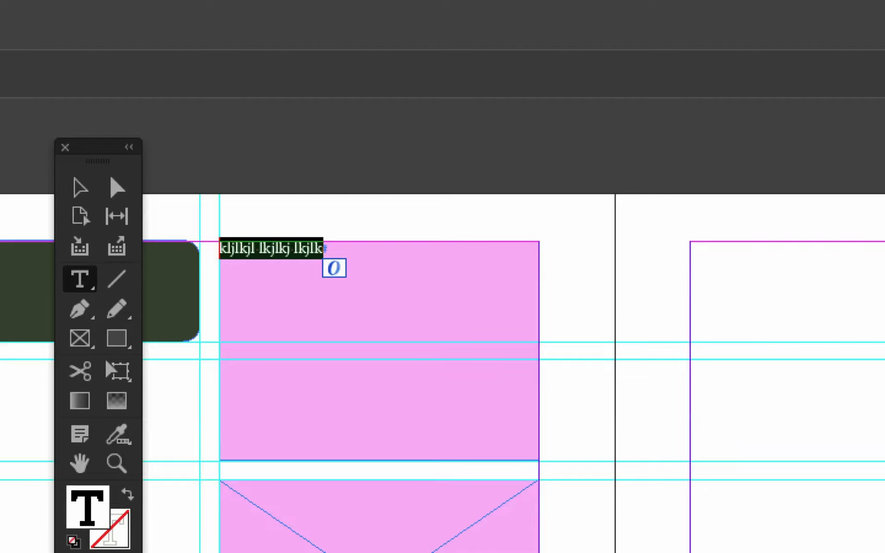
{"action": "key", "text": "BackSpace"}
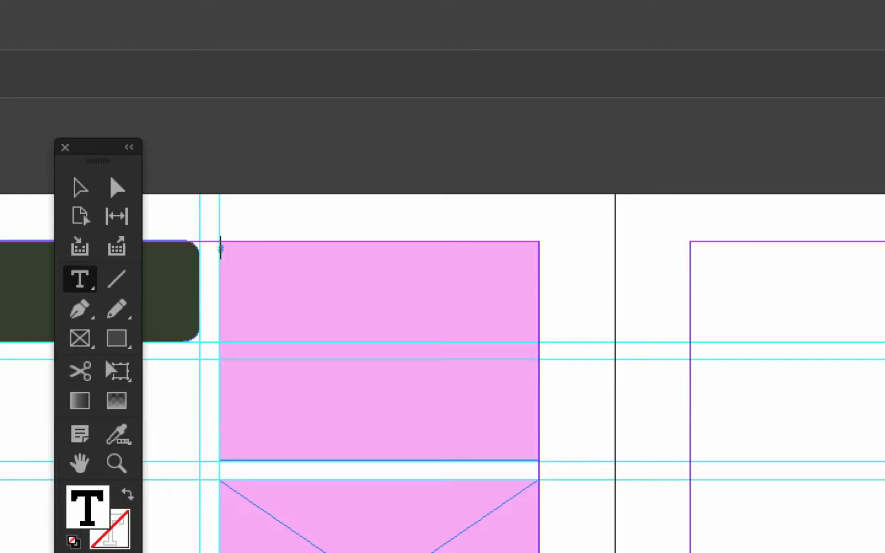
{"action": "left_click", "coordinate": [231, 247]}
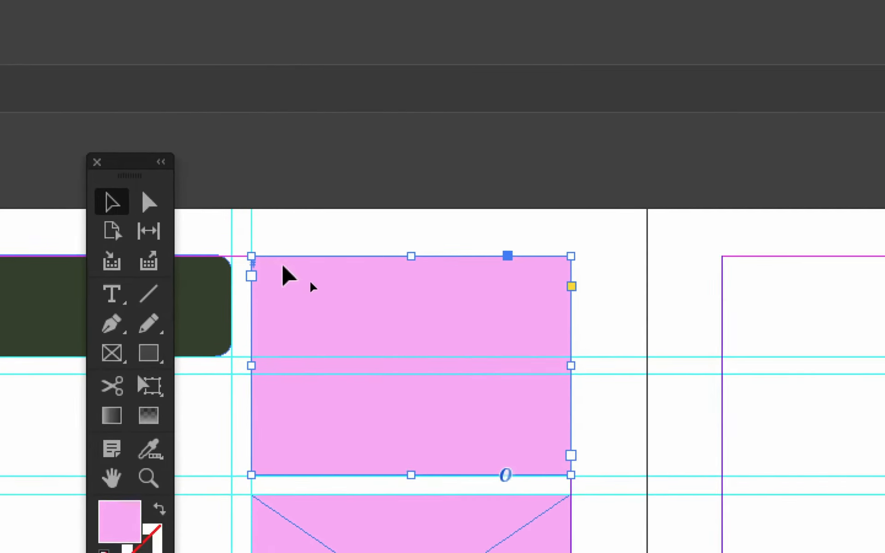
Set the content type of the empty top pink frame on page 22 to Graphic.
{"action": "left_click", "coordinate": [278, 239]}
{"action": "left_click", "coordinate": [275, 261]}
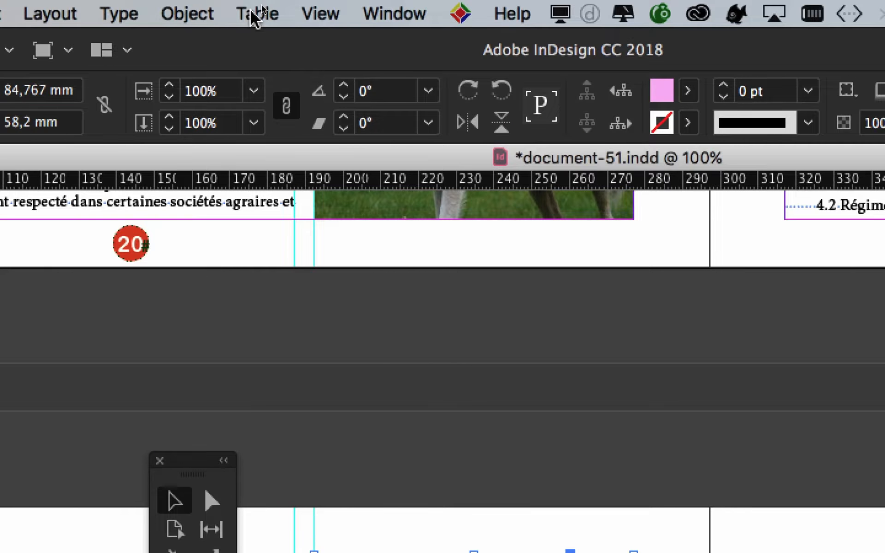
{"action": "left_click", "coordinate": [217, 11]}
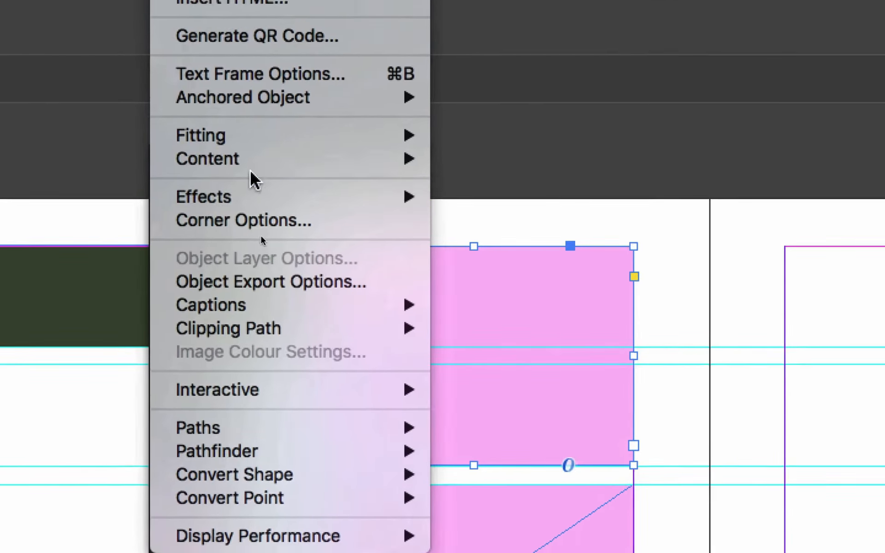
{"action": "mouse_move", "coordinate": [278, 103]}
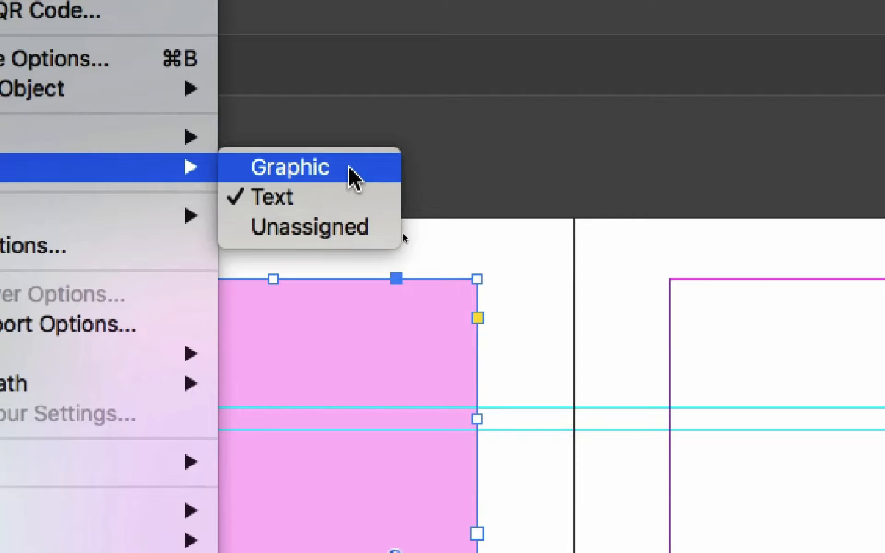
{"action": "left_click", "coordinate": [349, 168]}
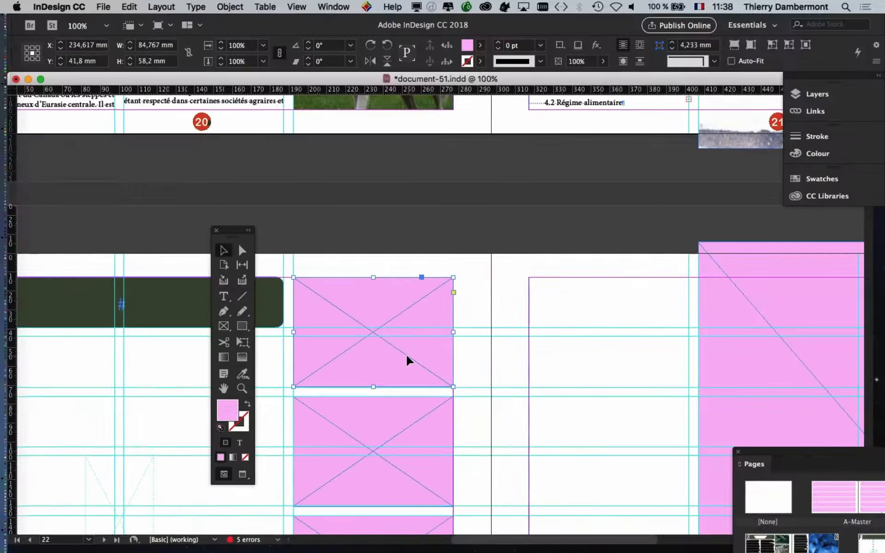
Compare the top frame on page 22 with the two picture frames below it, selecting each one.
{"action": "key", "text": "super+minus"}
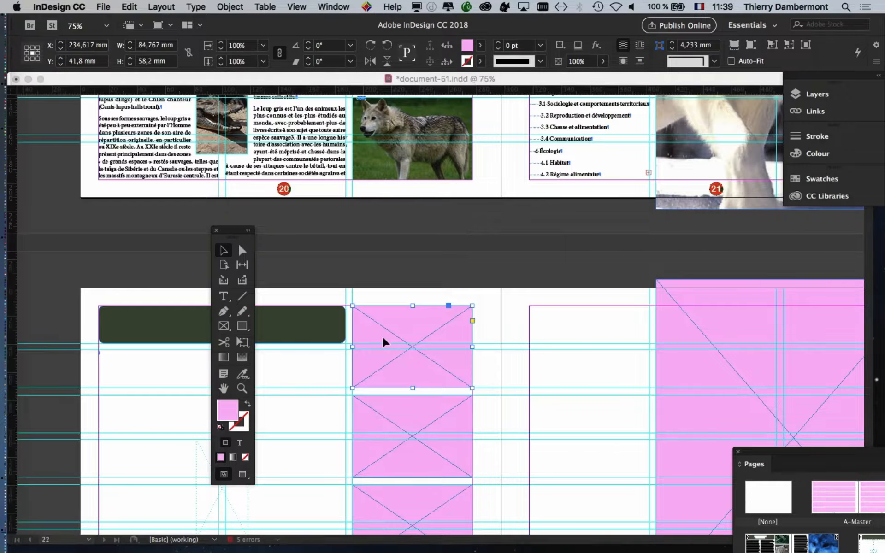
{"action": "left_click_drag", "start_coordinate": [418, 342], "coordinate": [319, 189]}
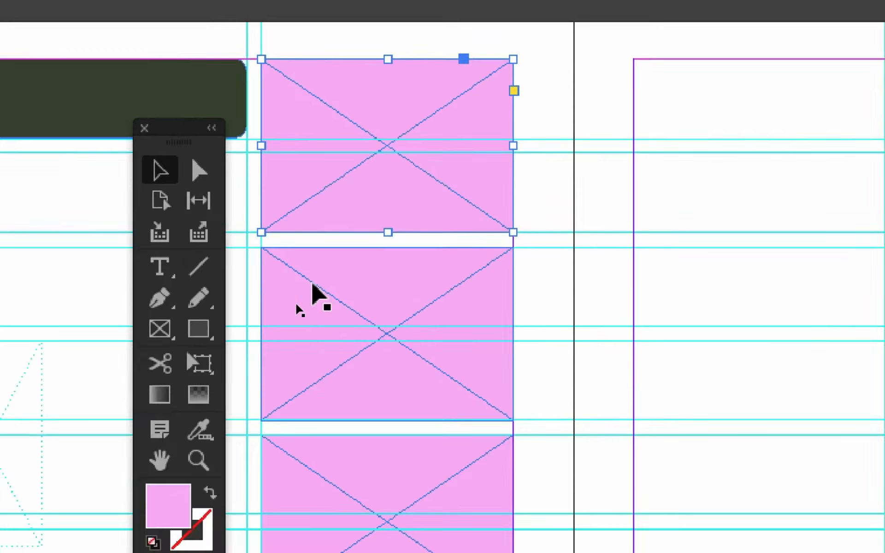
{"action": "left_click", "coordinate": [329, 402]}
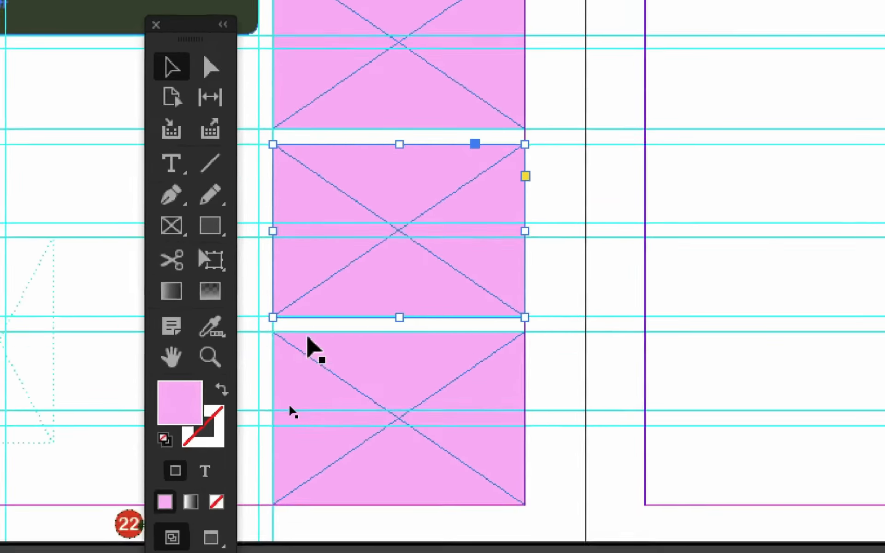
{"action": "left_click", "coordinate": [315, 552]}
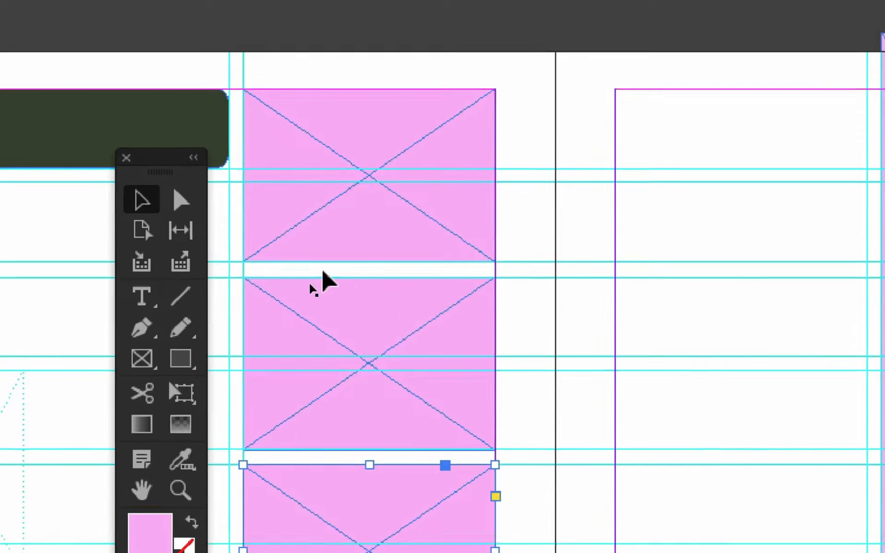
{"action": "left_click", "coordinate": [325, 228]}
{"action": "left_click", "coordinate": [325, 317]}
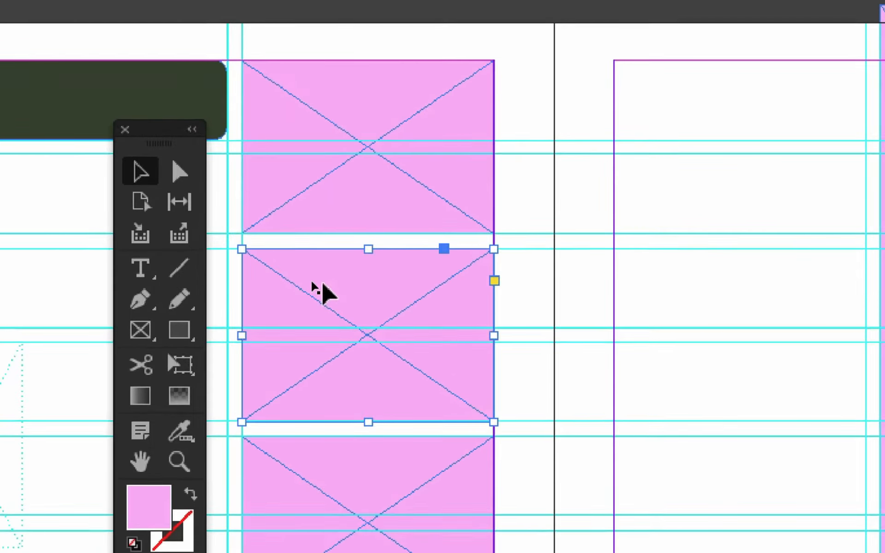
Duplicate the top pink frame of page 22 to the upper inner margin corner of page 23 and extend the copy's height to 89.7 mm.
{"action": "left_click", "coordinate": [299, 184]}
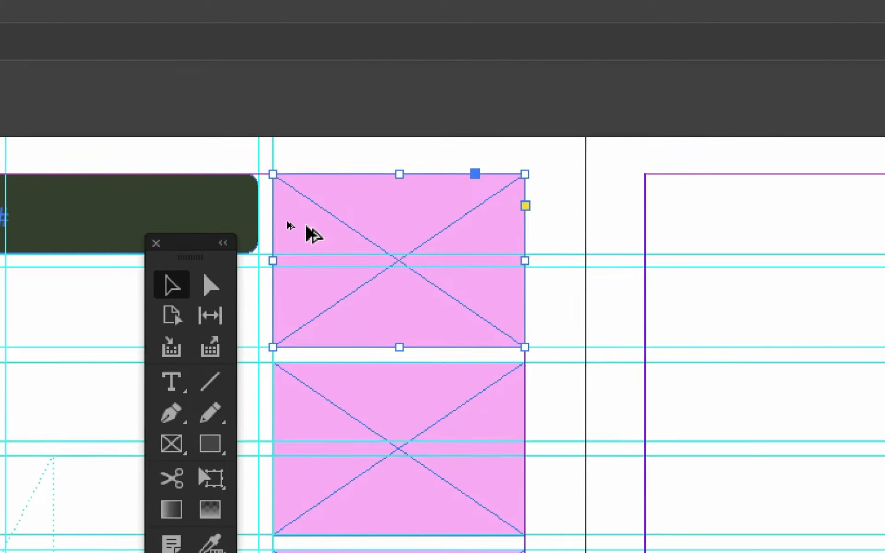
{"action": "left_click_drag", "start_coordinate": [312, 233], "coordinate": [637, 358]}
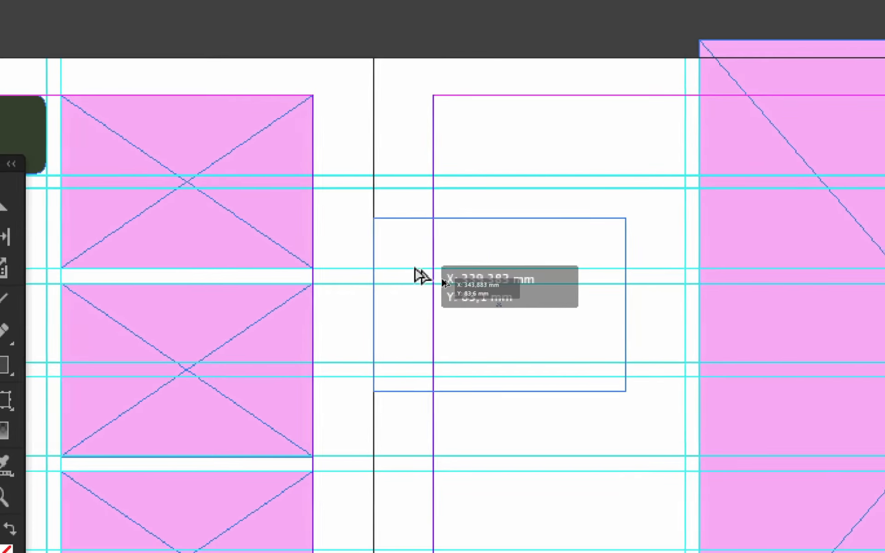
{"action": "left_click_drag", "start_coordinate": [415, 269], "coordinate": [415, 267]}
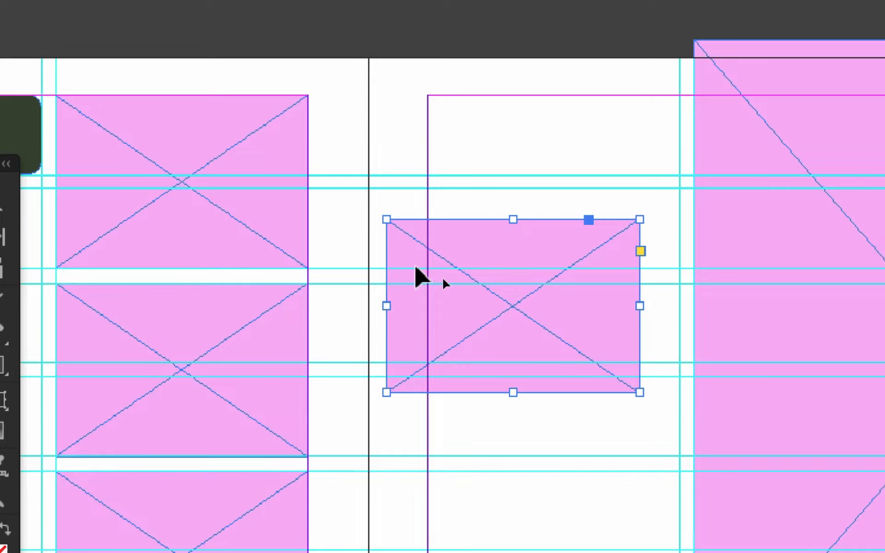
{"action": "left_click_drag", "start_coordinate": [435, 268], "coordinate": [442, 230]}
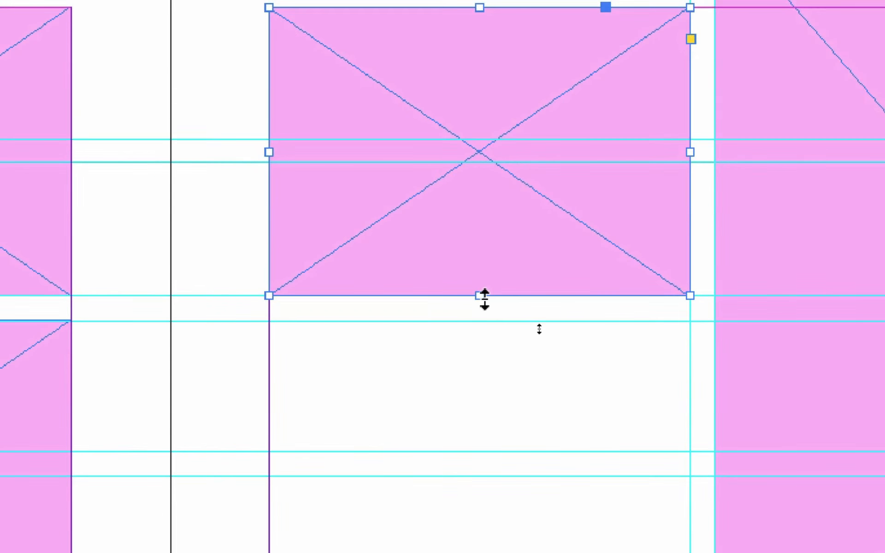
{"action": "left_click_drag", "start_coordinate": [484, 298], "coordinate": [484, 445]}
{"action": "left_click_drag", "start_coordinate": [484, 350], "coordinate": [485, 360]}
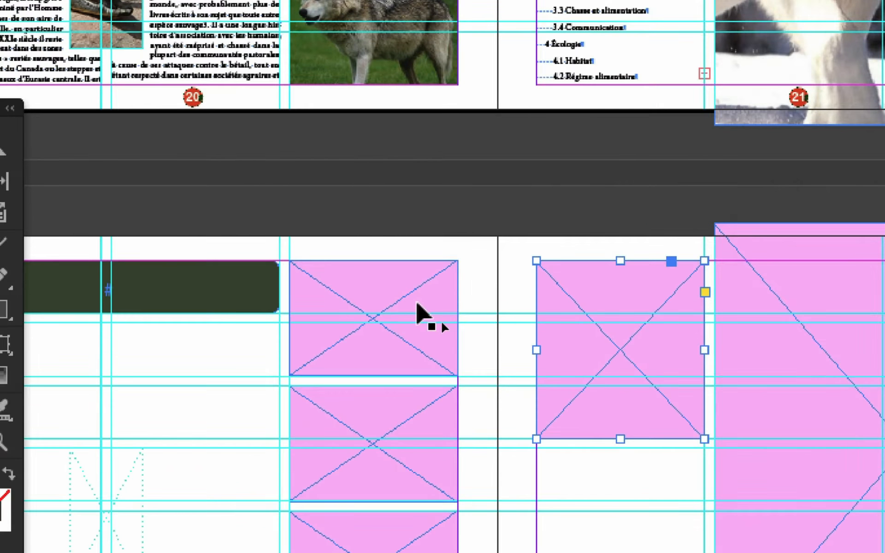
Compare the original top frame on page 22 with its taller copy on page 23, selecting each in turn.
{"action": "left_click", "coordinate": [417, 304]}
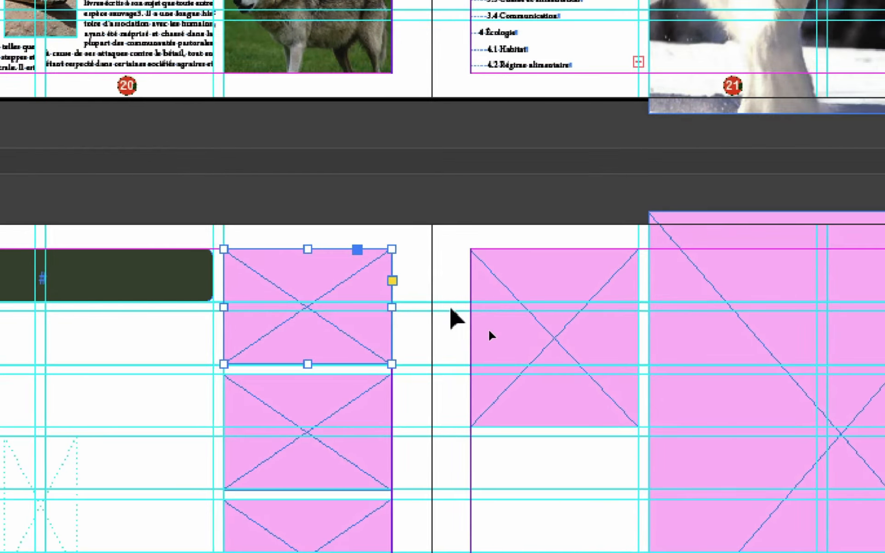
{"action": "left_click", "coordinate": [468, 323]}
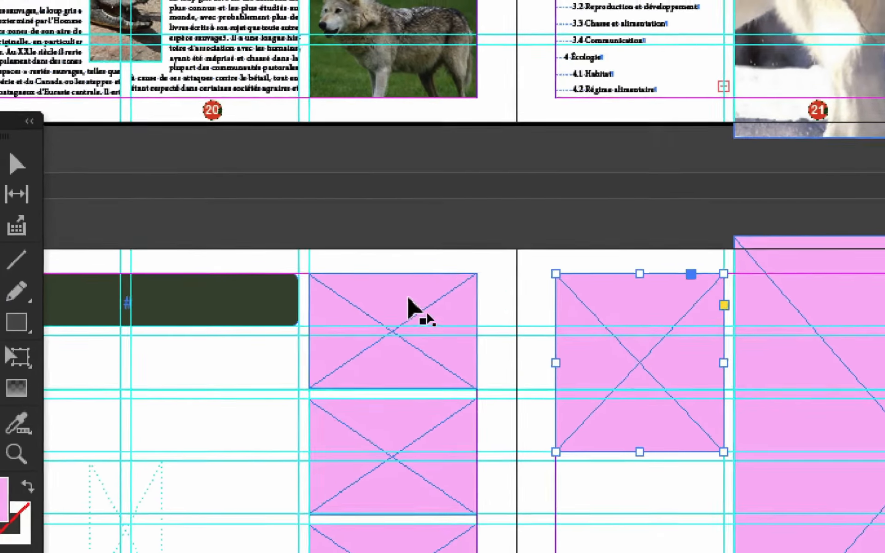
{"action": "left_click", "coordinate": [355, 288]}
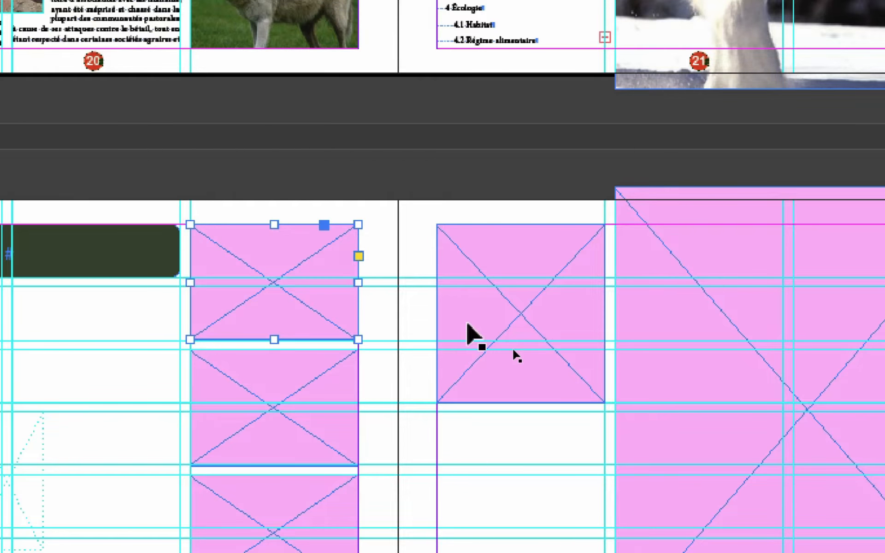
{"action": "scroll", "coordinate": [328, 198], "scroll_direction": "right", "scroll_amount": 5}
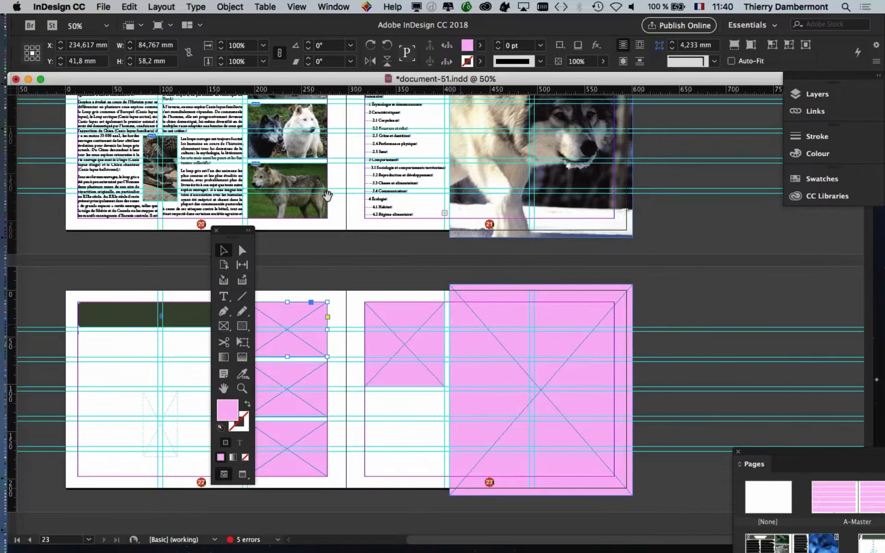
Place Mexican_Wolf_065.PSD from the Links folder of document-50 Folder into the copied pink frame on page 23.
{"action": "left_click_drag", "start_coordinate": [238, 229], "coordinate": [144, 220]}
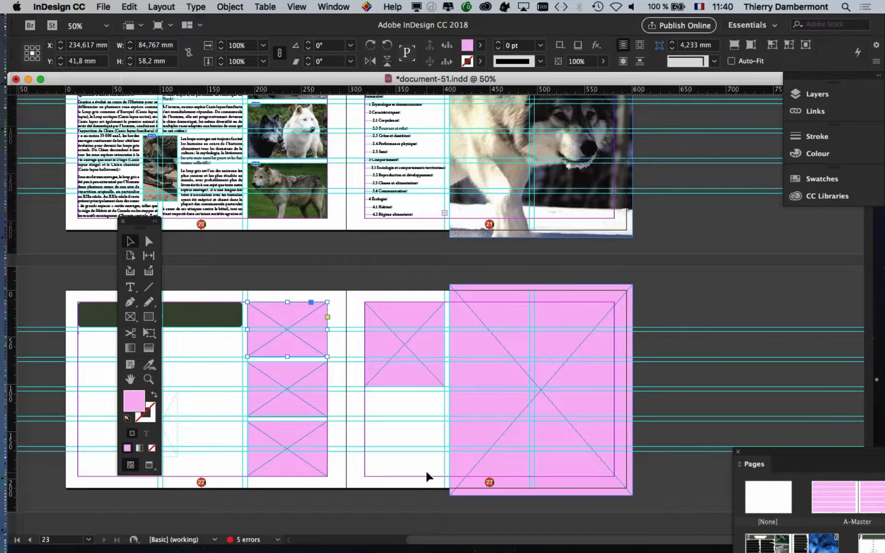
{"action": "scroll", "coordinate": [427, 476], "scroll_direction": "up", "scroll_amount": 3, "text": "alt"}
{"action": "left_click", "coordinate": [356, 255]}
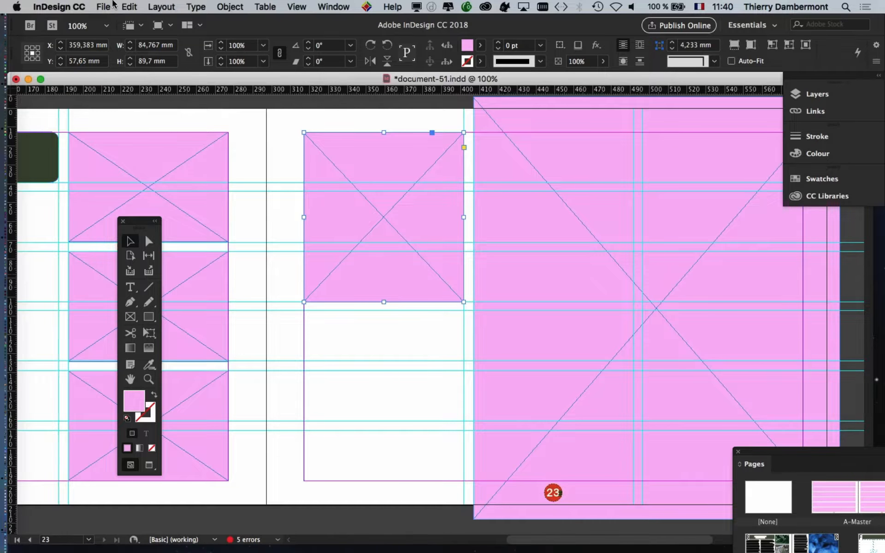
{"action": "left_click", "coordinate": [113, 5]}
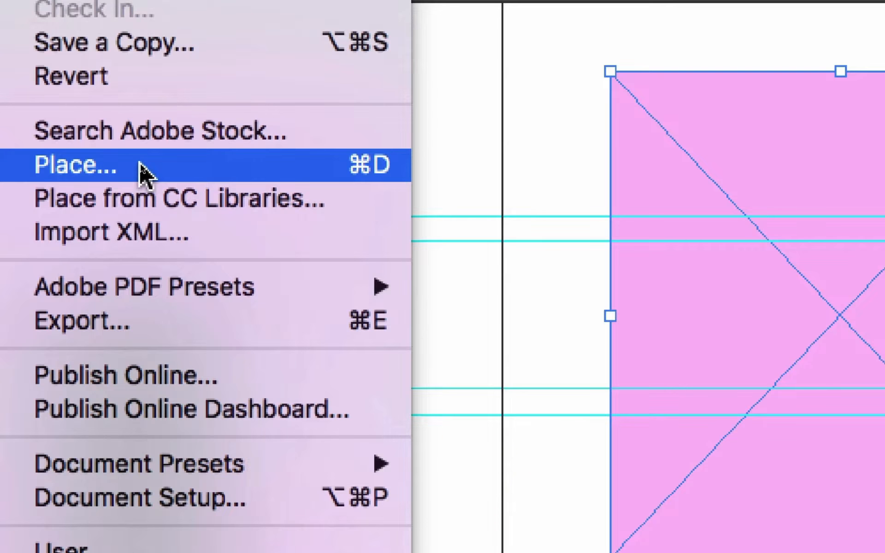
{"action": "left_click", "coordinate": [140, 164]}
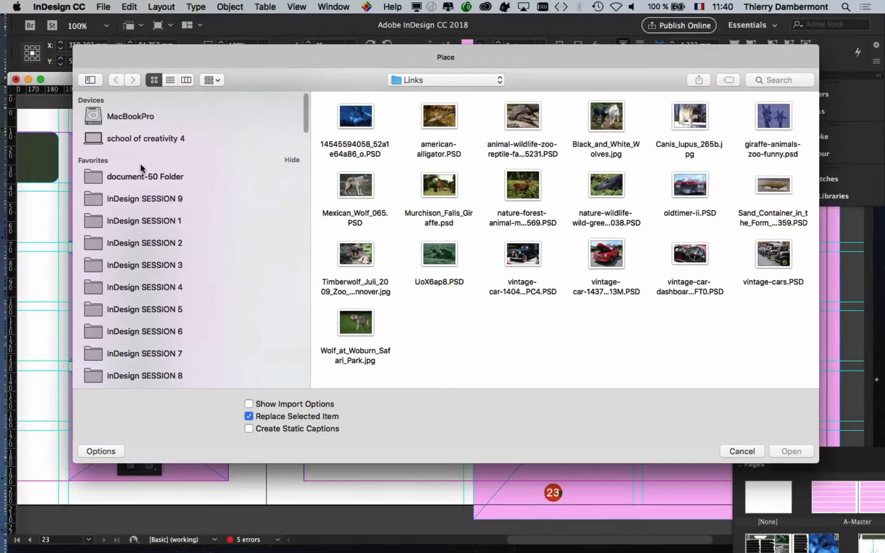
{"action": "left_click", "coordinate": [160, 176]}
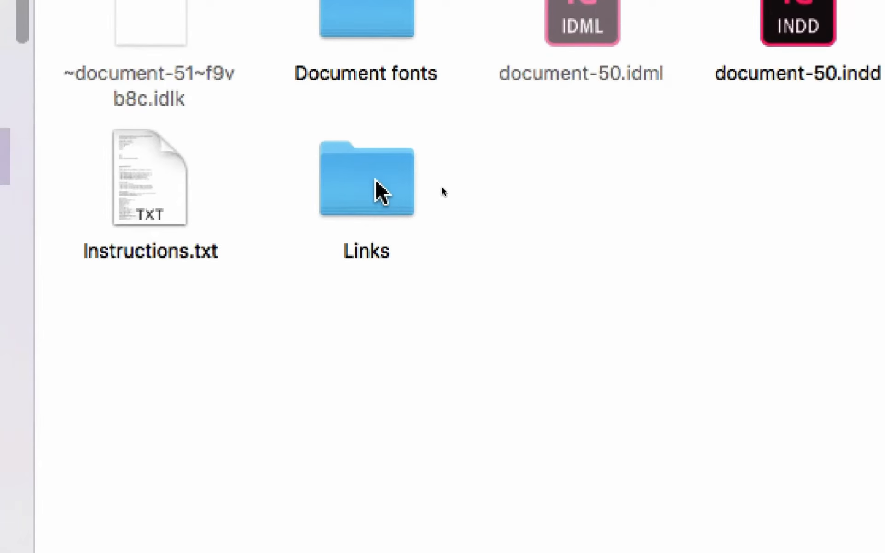
{"action": "left_click", "coordinate": [173, 171]}
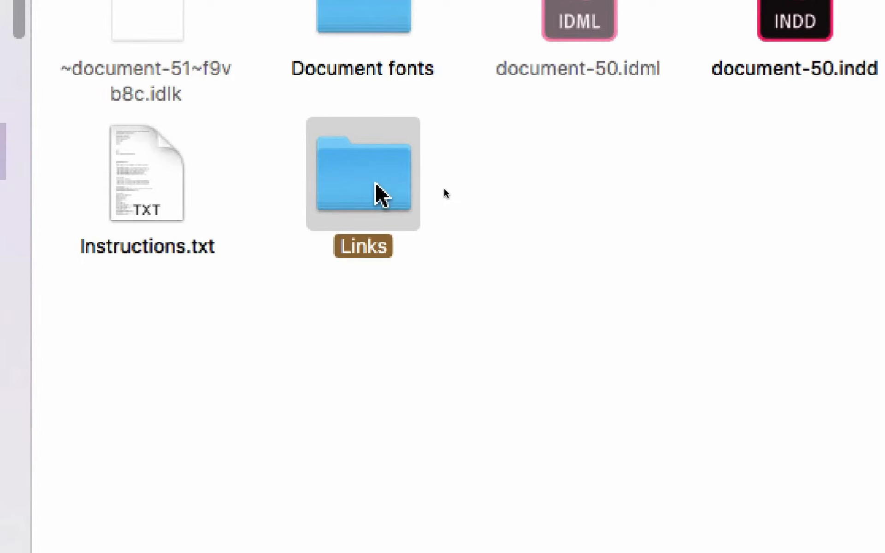
{"action": "double_click", "coordinate": [376, 184]}
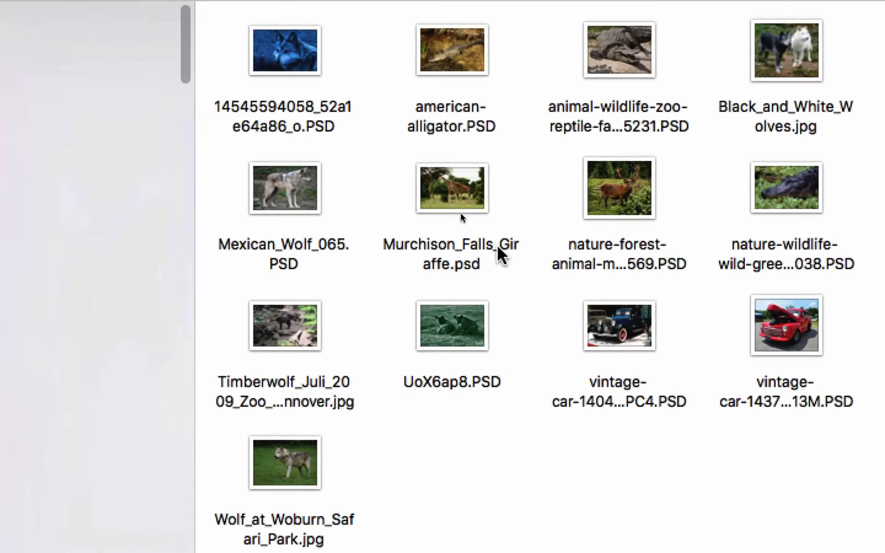
{"action": "left_click", "coordinate": [267, 205]}
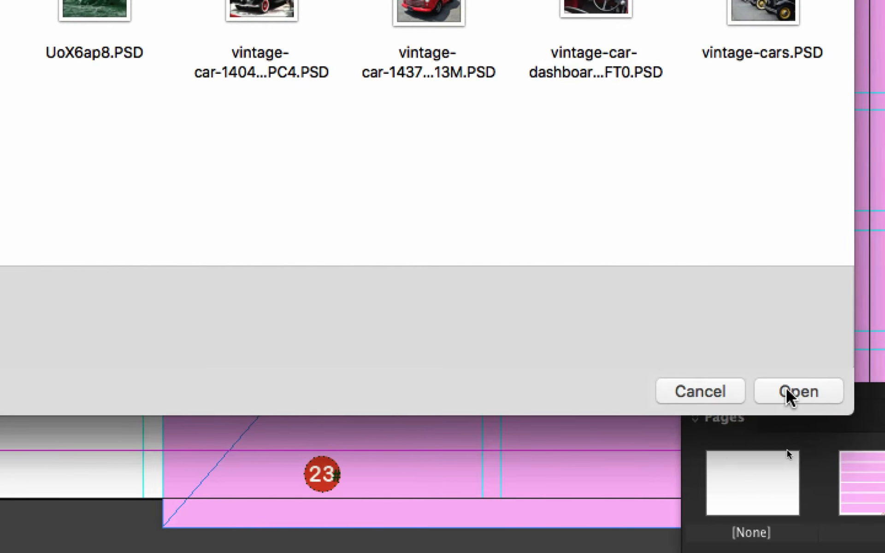
{"action": "left_click", "coordinate": [791, 389]}
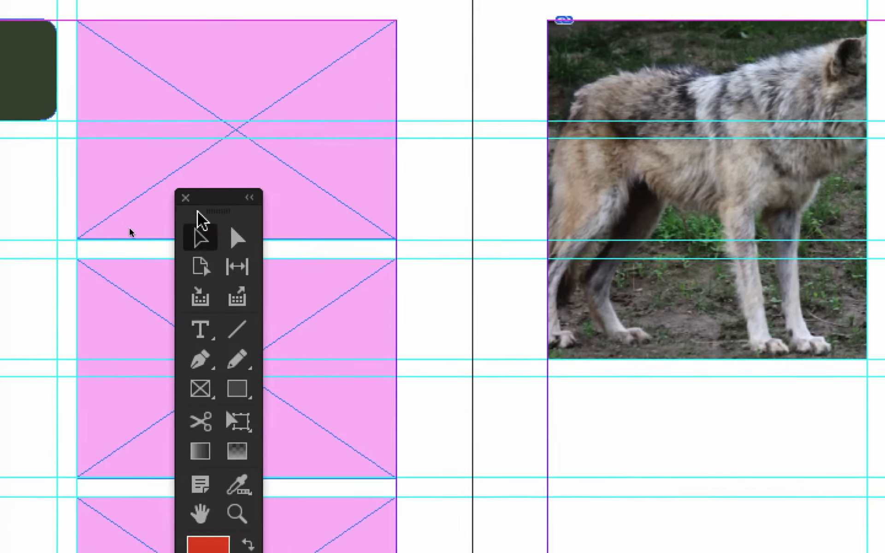
Try moving the wolf picture's frame together with its image around page 23, and undo the moves.
{"action": "left_click_drag", "start_coordinate": [201, 221], "coordinate": [367, 22]}
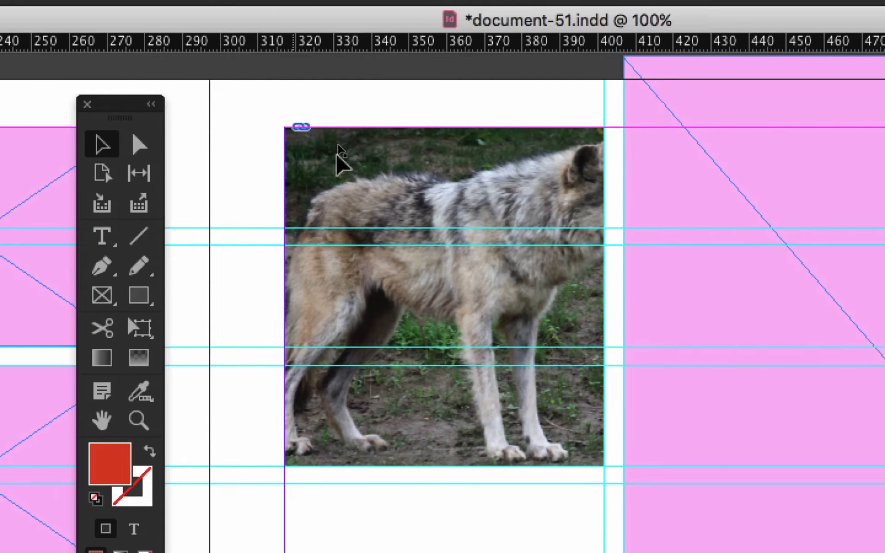
{"action": "left_click", "coordinate": [467, 141]}
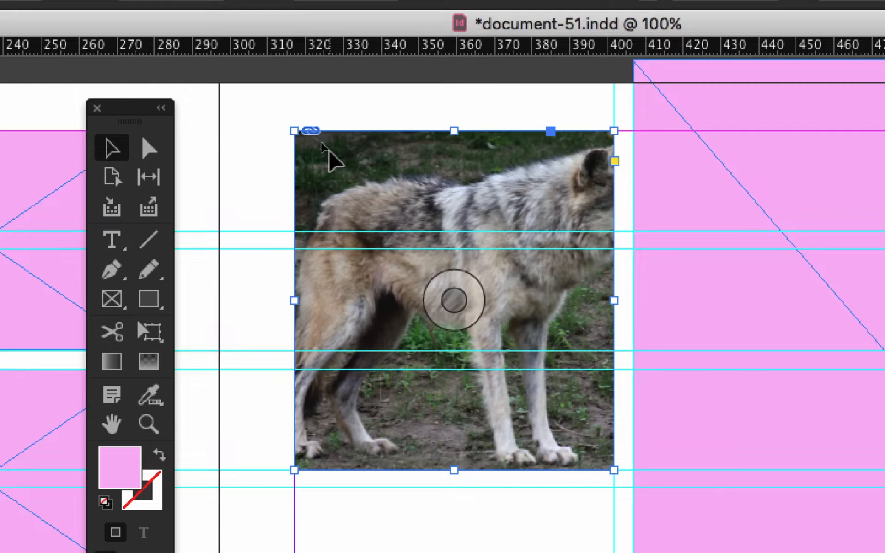
{"action": "left_click_drag", "start_coordinate": [328, 148], "coordinate": [764, 264]}
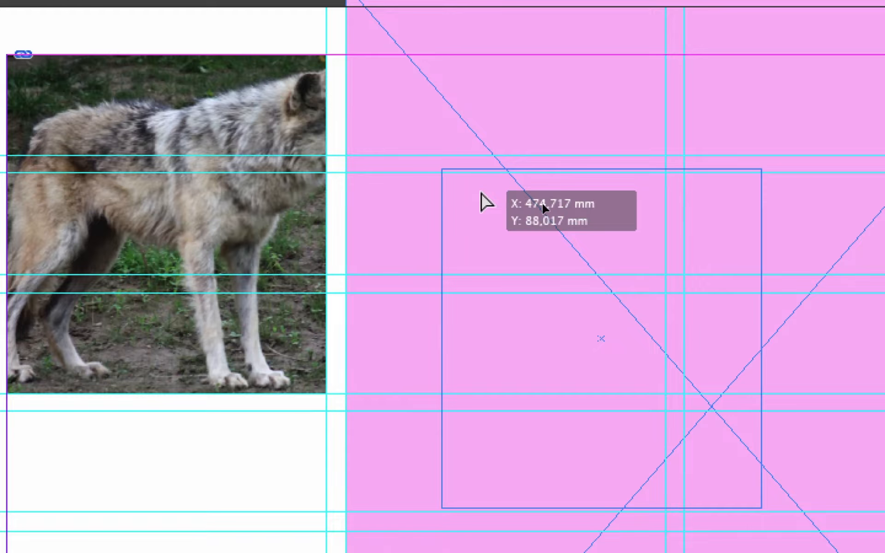
{"action": "left_click_drag", "start_coordinate": [480, 194], "coordinate": [217, 238]}
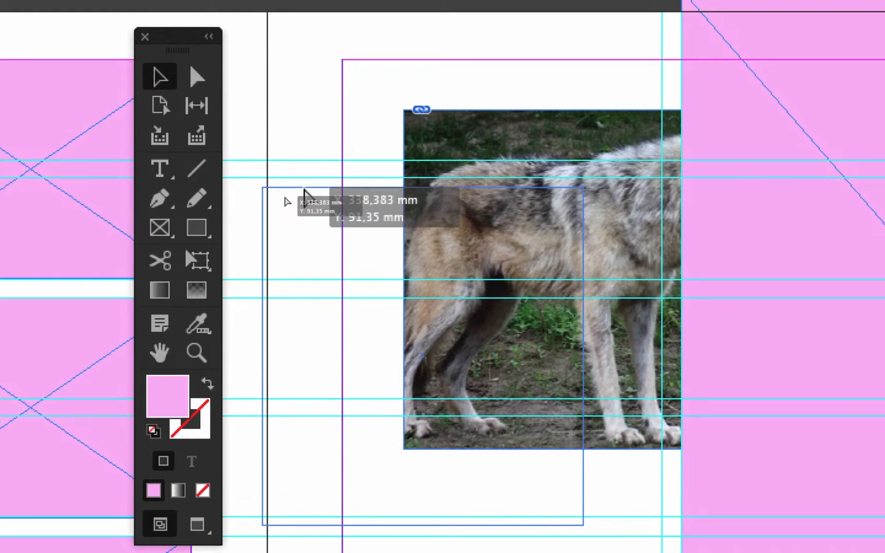
{"action": "left_click_drag", "start_coordinate": [304, 189], "coordinate": [305, 189]}
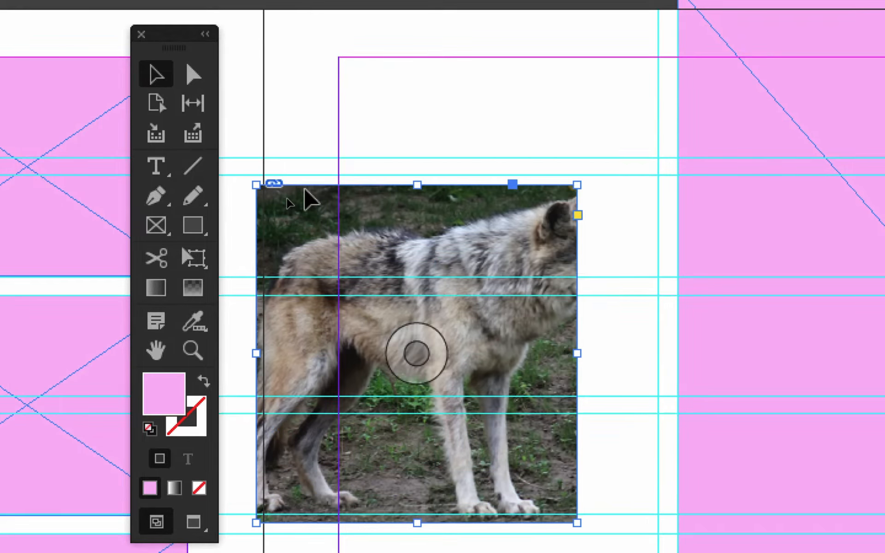
{"action": "key", "text": "ctrl+z"}
{"action": "key", "text": "ctrl+shift+z"}
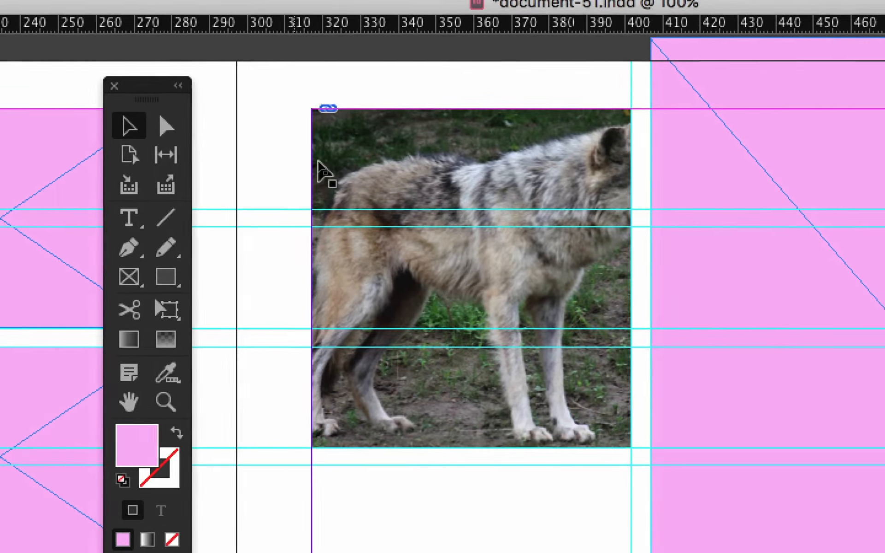
{"action": "key", "text": "ctrl+shift+a"}
Reposition the wolf image inside its fixed frame on page 23 with the content grabber, bringing the head into the crop.
{"action": "left_click", "coordinate": [426, 170]}
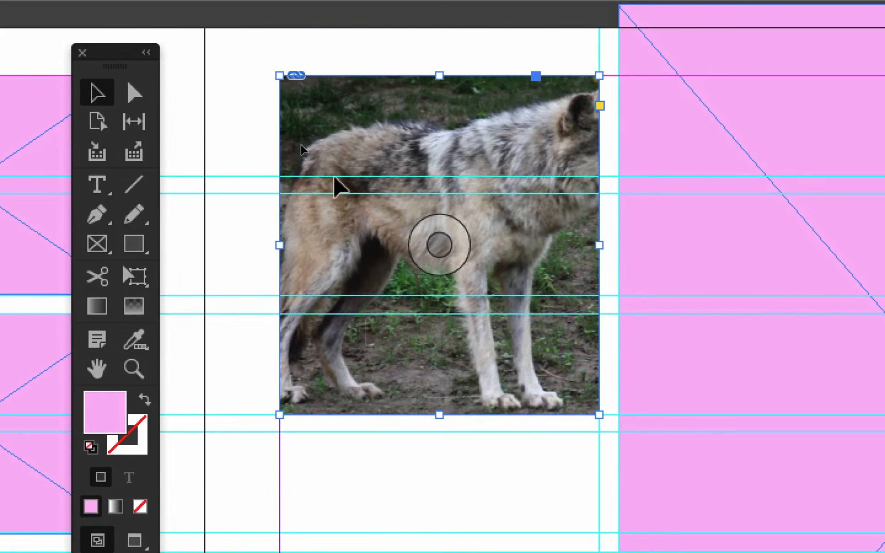
{"action": "left_click", "coordinate": [231, 83]}
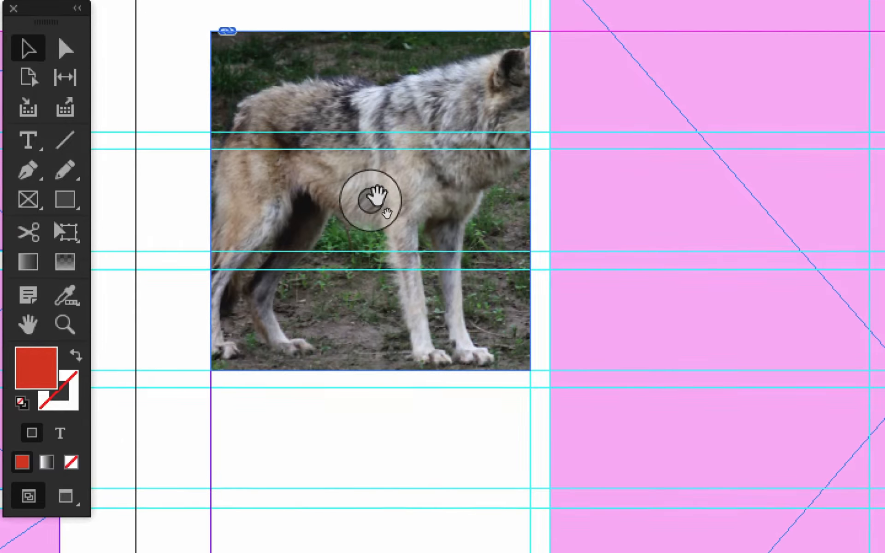
{"action": "left_click", "coordinate": [372, 198]}
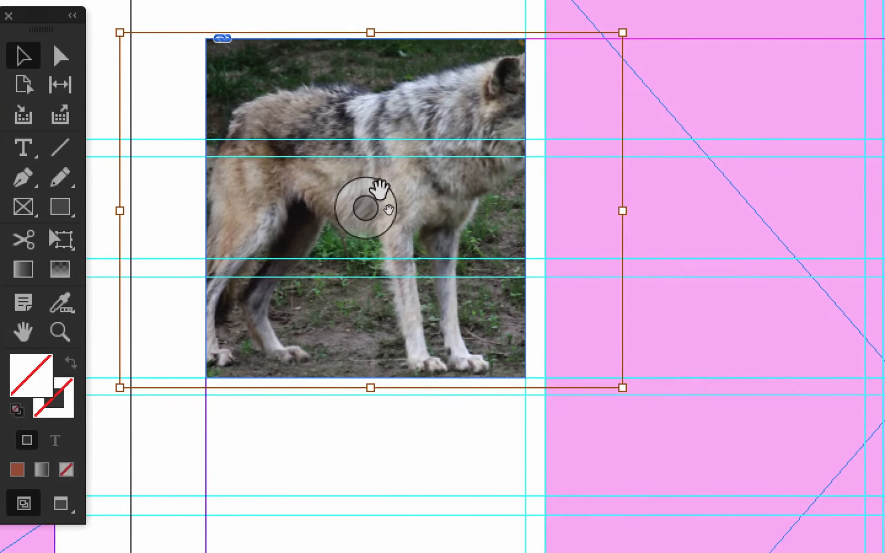
{"action": "left_click_drag", "start_coordinate": [379, 191], "coordinate": [310, 198]}
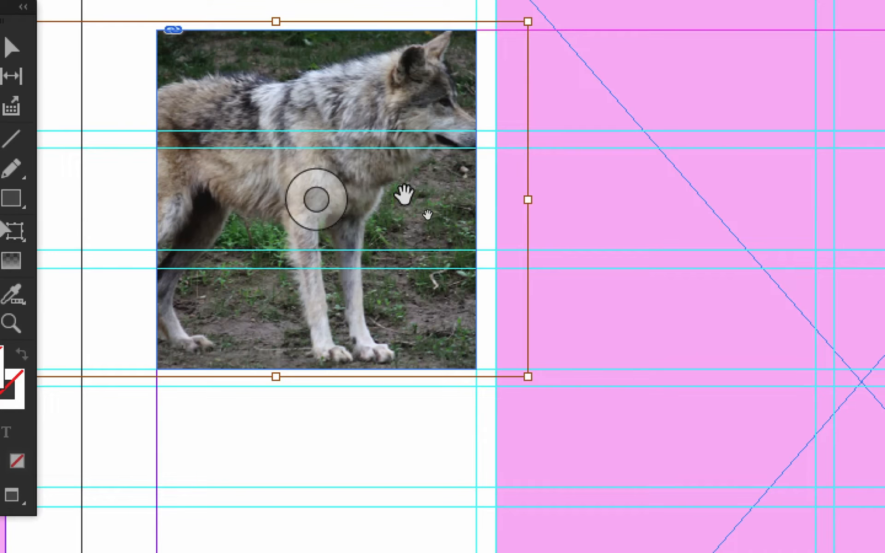
{"action": "left_click_drag", "start_coordinate": [405, 194], "coordinate": [529, 210]}
{"action": "left_click_drag", "start_coordinate": [454, 211], "coordinate": [286, 210]}
{"action": "left_click_drag", "start_coordinate": [391, 210], "coordinate": [355, 210]}
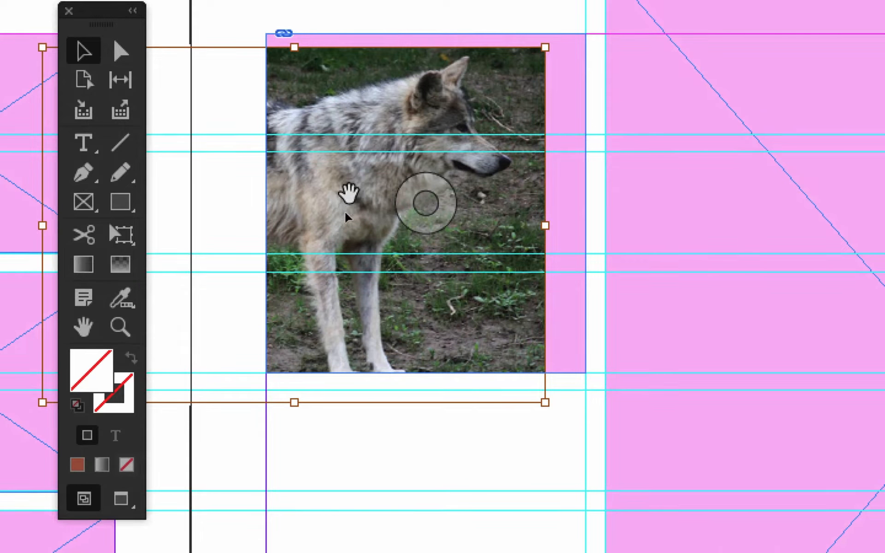
{"action": "left_click_drag", "start_coordinate": [348, 194], "coordinate": [374, 203]}
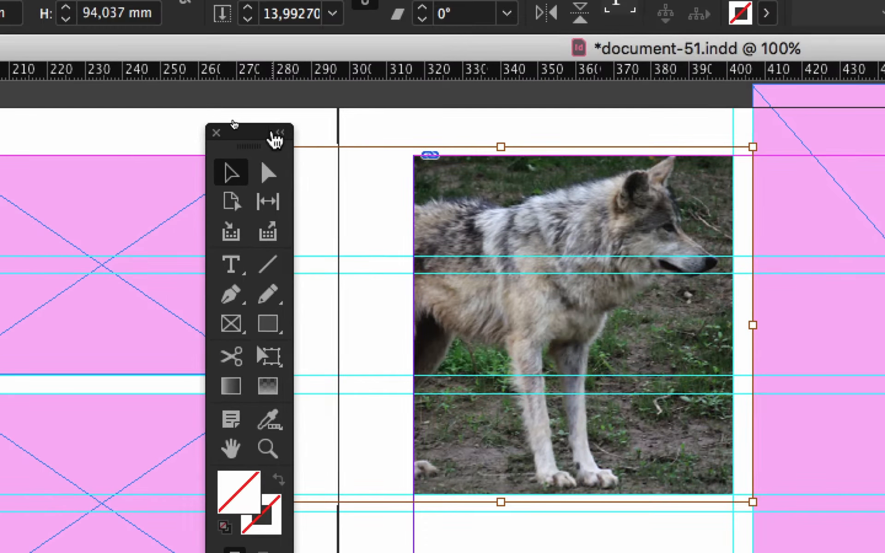
Scale the wolf image proportionally from its centre inside the page 23 frame, shrinking it and enlarging it to about 201 × 142 mm.
{"action": "left_click_drag", "start_coordinate": [166, 97], "coordinate": [0, 90]}
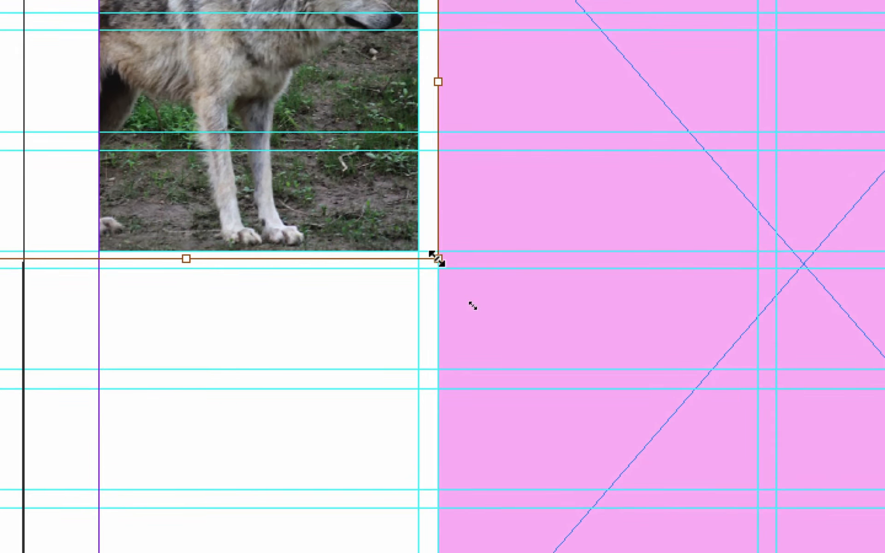
{"action": "left_click_drag", "start_coordinate": [436, 259], "coordinate": [483, 292]}
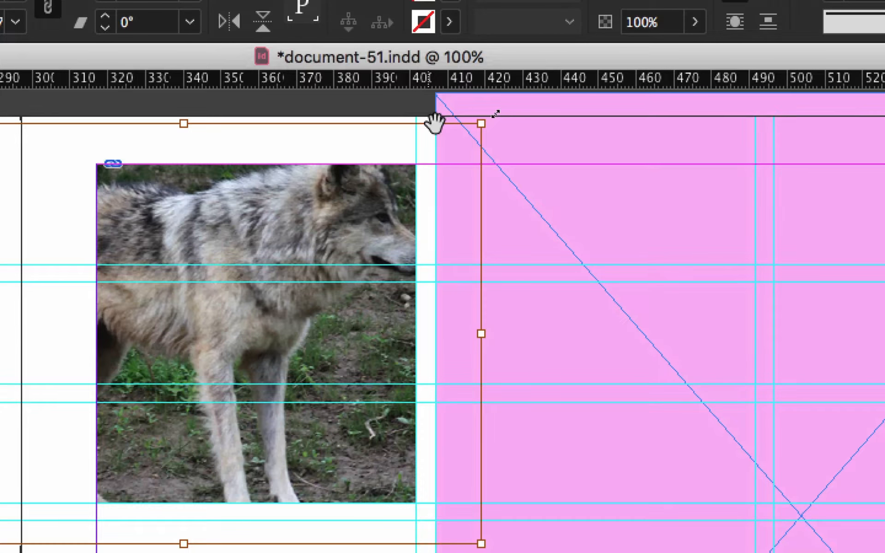
{"action": "left_click_drag", "start_coordinate": [480, 123], "coordinate": [354, 213]}
{"action": "left_click_drag", "start_coordinate": [409, 156], "coordinate": [391, 169]}
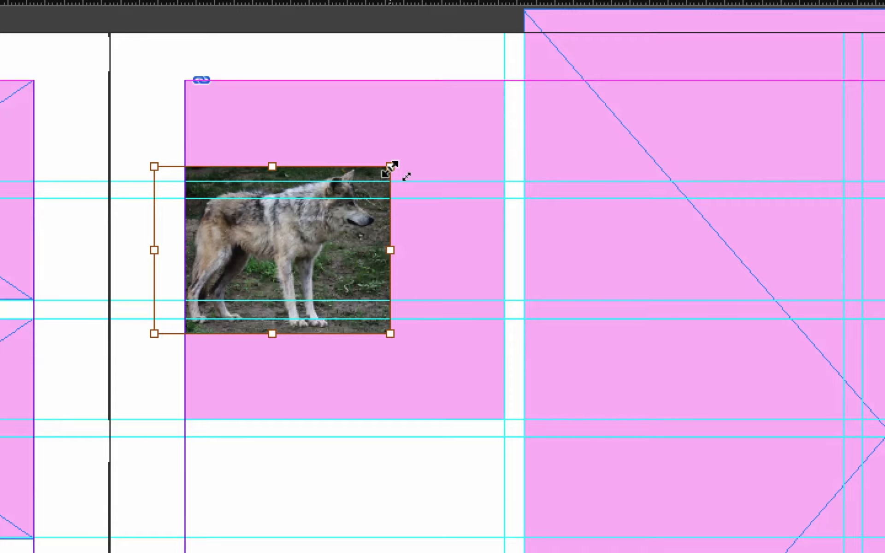
{"action": "left_click_drag", "start_coordinate": [390, 168], "coordinate": [561, 81]}
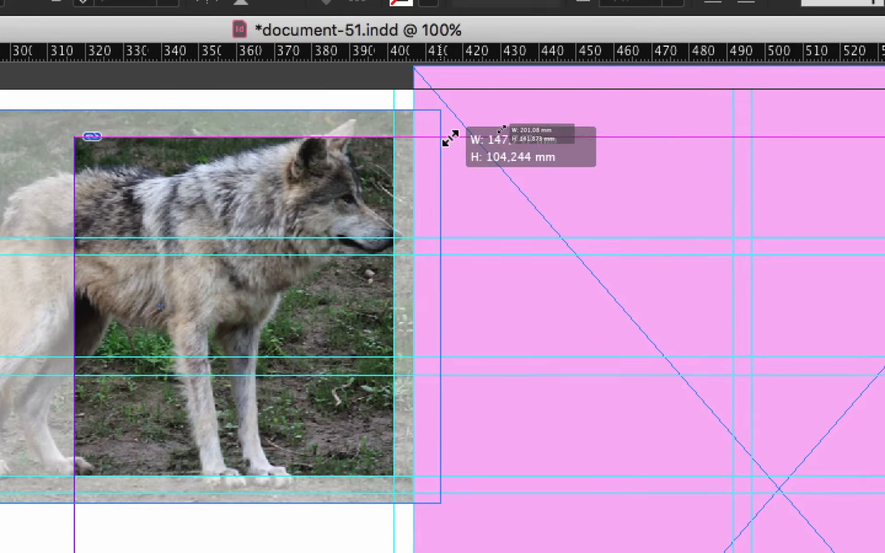
{"action": "left_click_drag", "start_coordinate": [450, 138], "coordinate": [539, 100]}
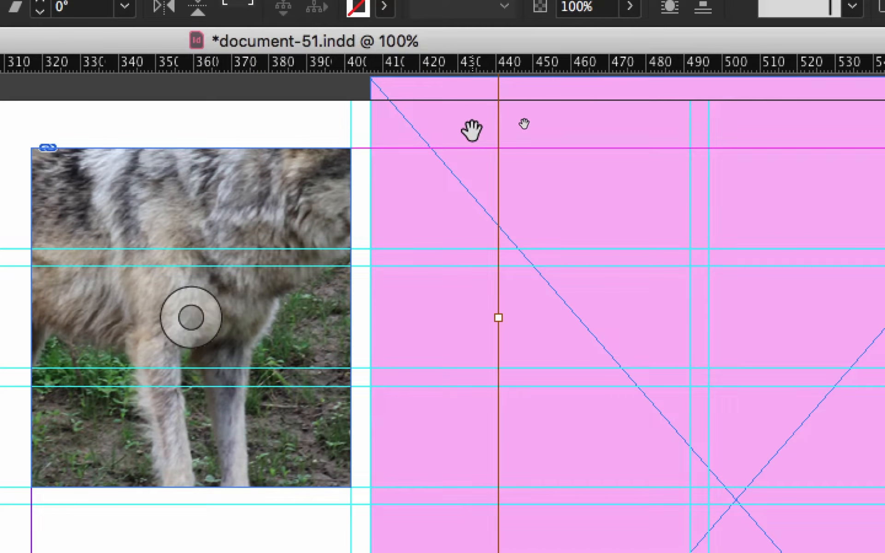
Reposition the wolf image inside its fixed frame on page 23 so the head and muzzle fall within the crop.
{"action": "key", "text": "ctrl+minus"}
{"action": "key", "text": "ctrl+minus"}
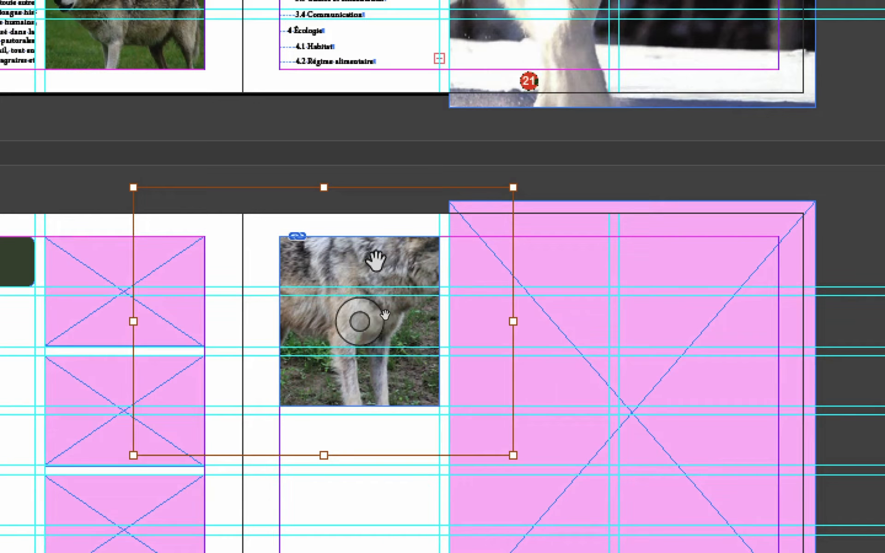
{"action": "left_click_drag", "start_coordinate": [384, 315], "coordinate": [350, 344]}
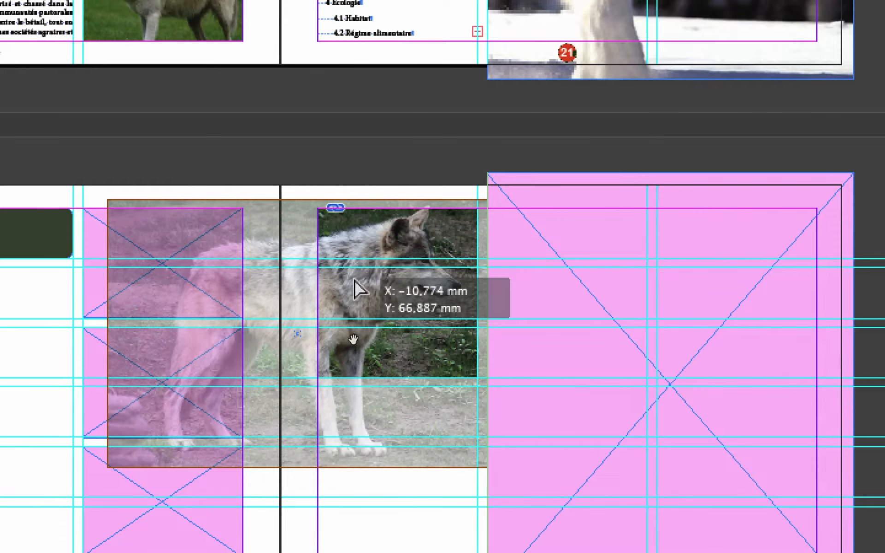
{"action": "left_click_drag", "start_coordinate": [353, 279], "coordinate": [354, 287]}
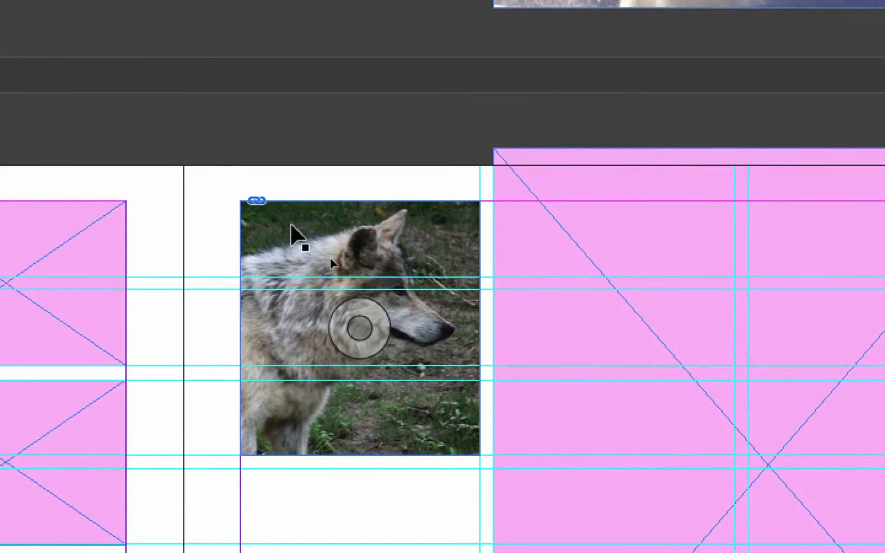
Move the wolf picture's frame together with its image down to the bottom margin in the first column of page 23.
{"action": "left_click", "coordinate": [575, 397]}
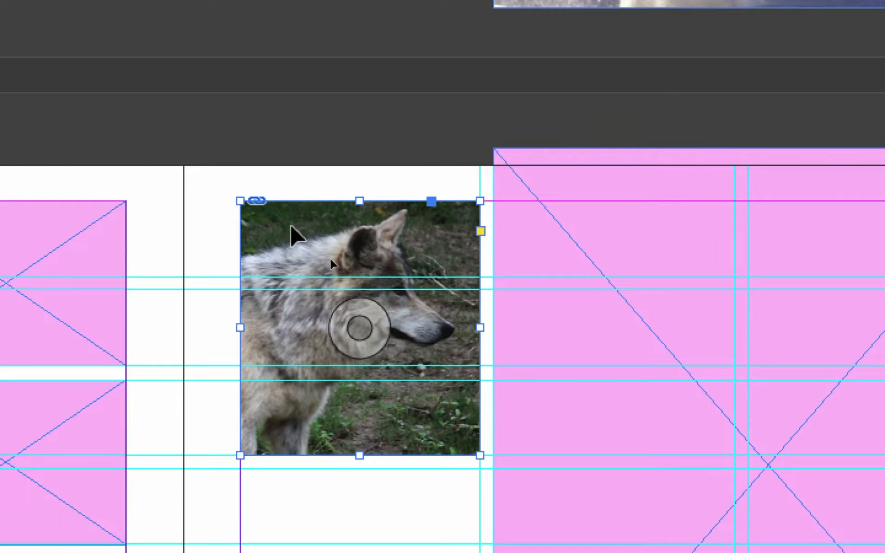
{"action": "left_click_drag", "start_coordinate": [291, 227], "coordinate": [303, 516]}
{"action": "mouse_move", "coordinate": [339, 409]}
{"action": "left_mouse_down"}
{"action": "mouse_move", "coordinate": [332, 397]}
{"action": "mouse_move", "coordinate": [355, 430]}
{"action": "mouse_move", "coordinate": [349, 396]}
{"action": "mouse_move", "coordinate": [350, 414]}
{"action": "left_mouse_up"}
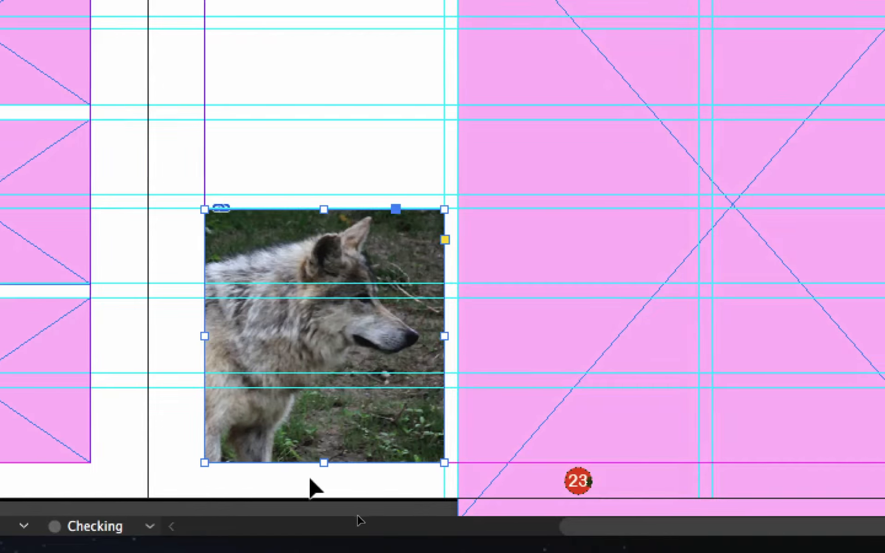
{"action": "scroll", "coordinate": [274, 479], "scroll_direction": "down", "scroll_amount": 3}
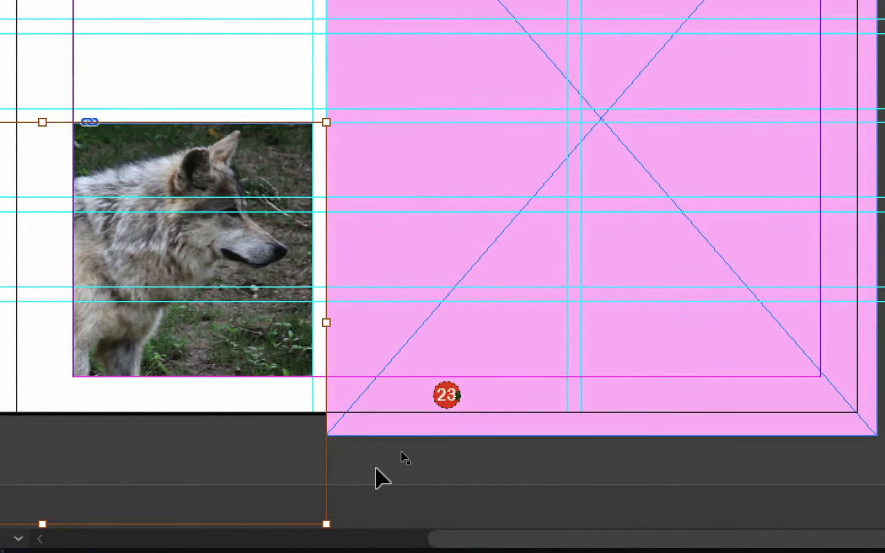
{"action": "left_click", "coordinate": [375, 467]}
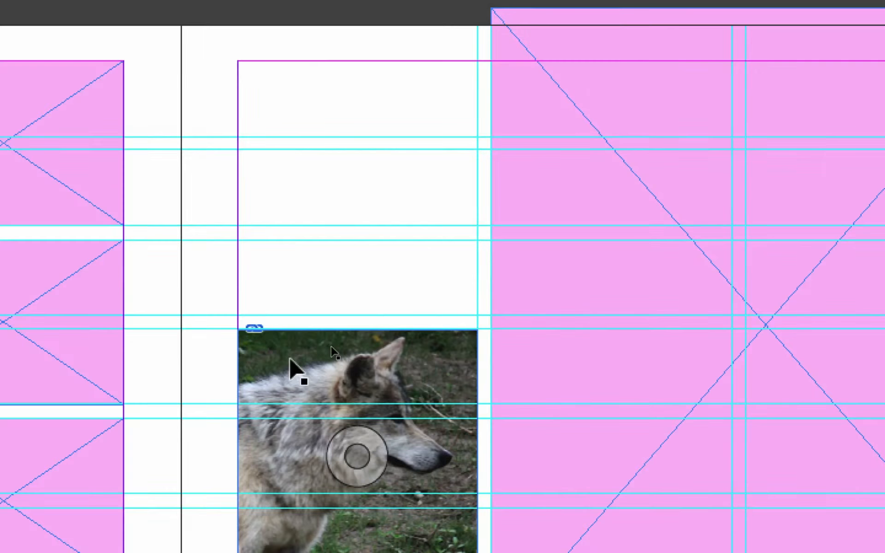
Scale the wolf image down proportionally inside its page 23 frame to about 123 × 87 mm, leaving the frame size alone.
{"action": "double_click", "coordinate": [127, 152]}
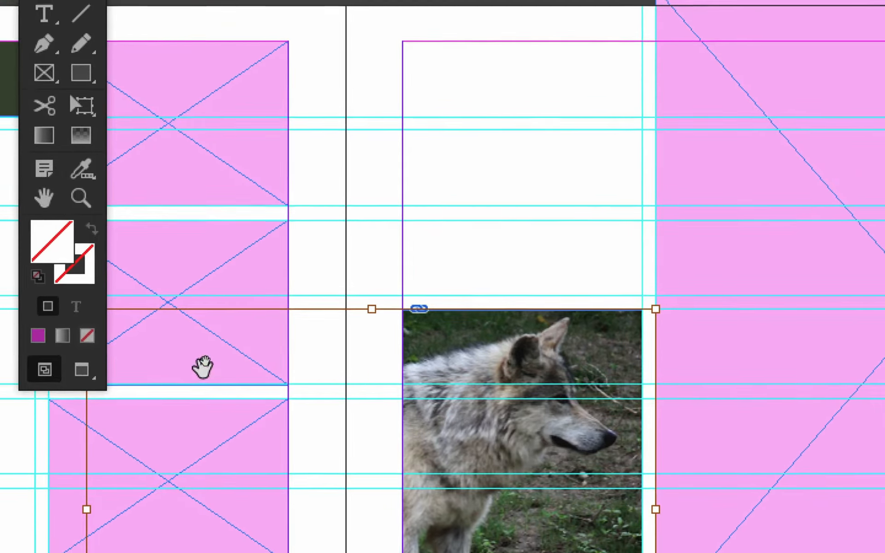
{"action": "left_click_drag", "start_coordinate": [199, 267], "coordinate": [304, 295]}
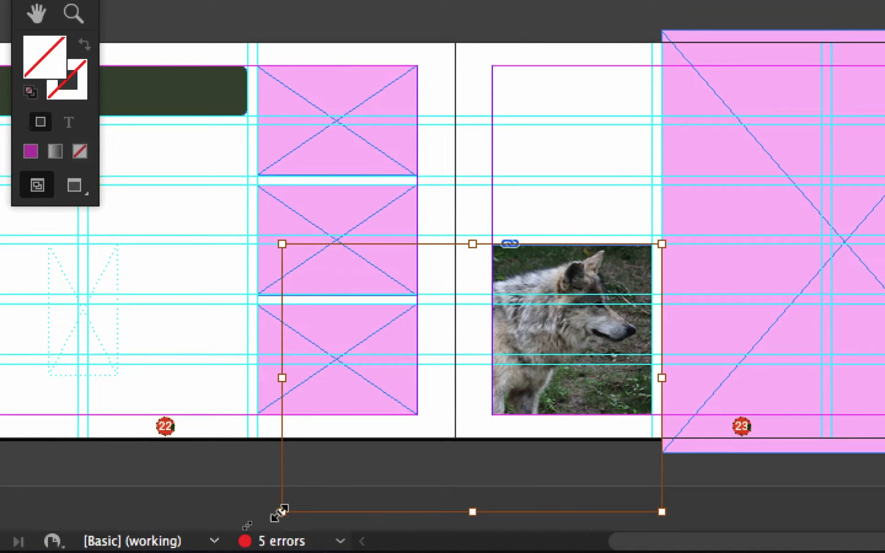
{"action": "left_click_drag", "start_coordinate": [282, 512], "coordinate": [394, 462]}
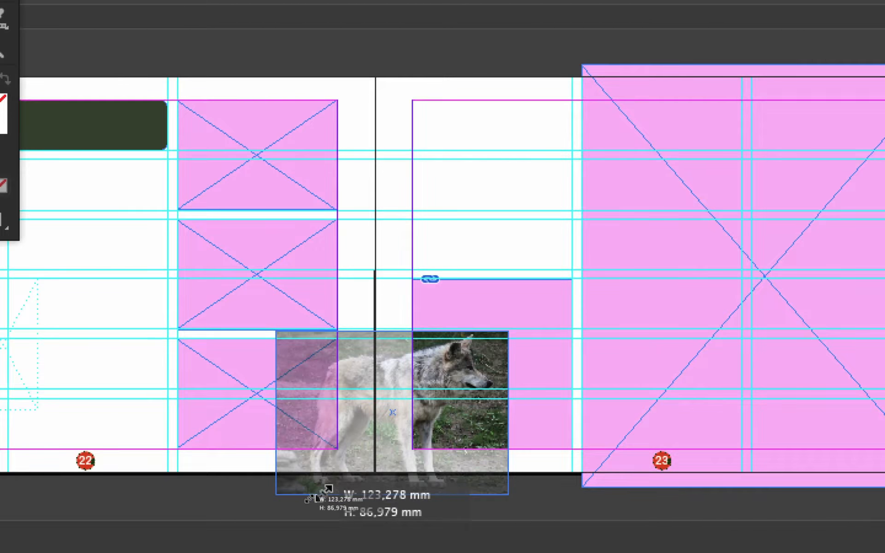
{"action": "left_click_drag", "start_coordinate": [310, 499], "coordinate": [314, 496]}
{"action": "left_click", "coordinate": [426, 316]}
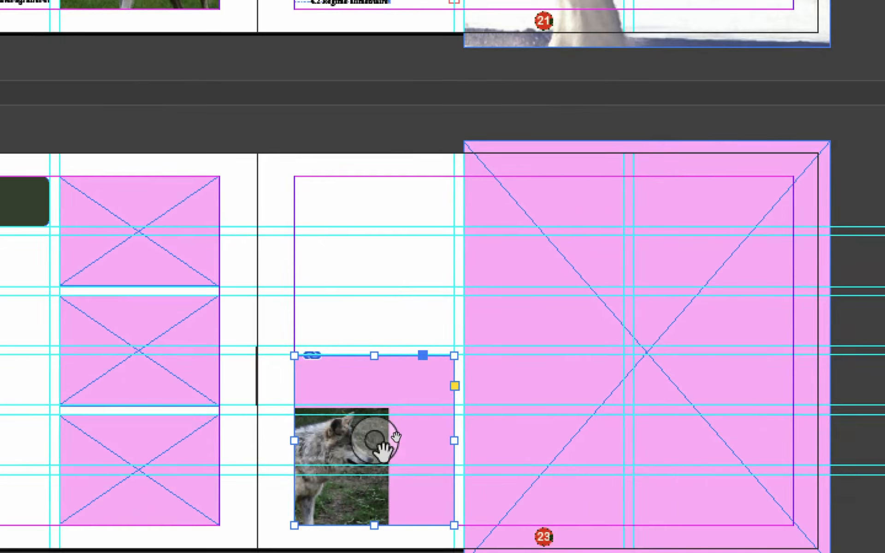
Reposition the reduced wolf image with the content grabber so the animal's body fills the page 23 frame.
{"action": "left_click", "coordinate": [414, 465]}
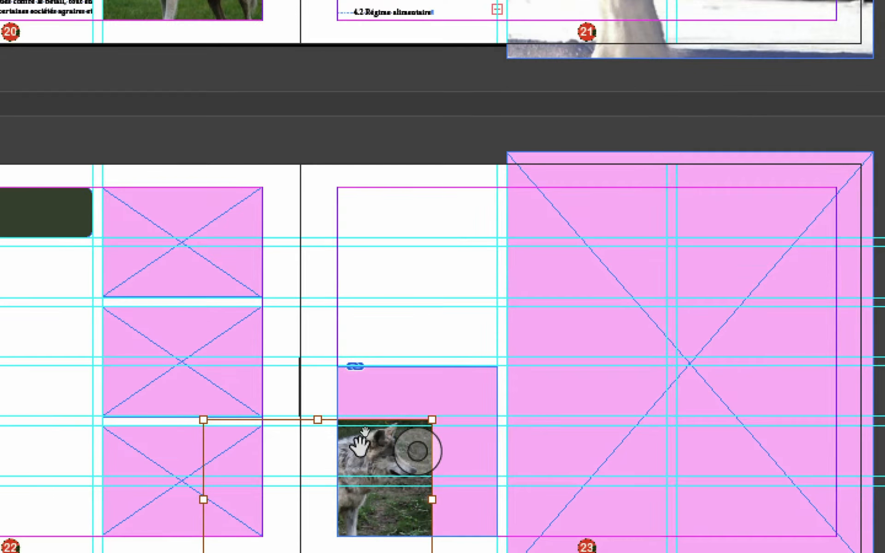
{"action": "left_click_drag", "start_coordinate": [364, 431], "coordinate": [445, 386]}
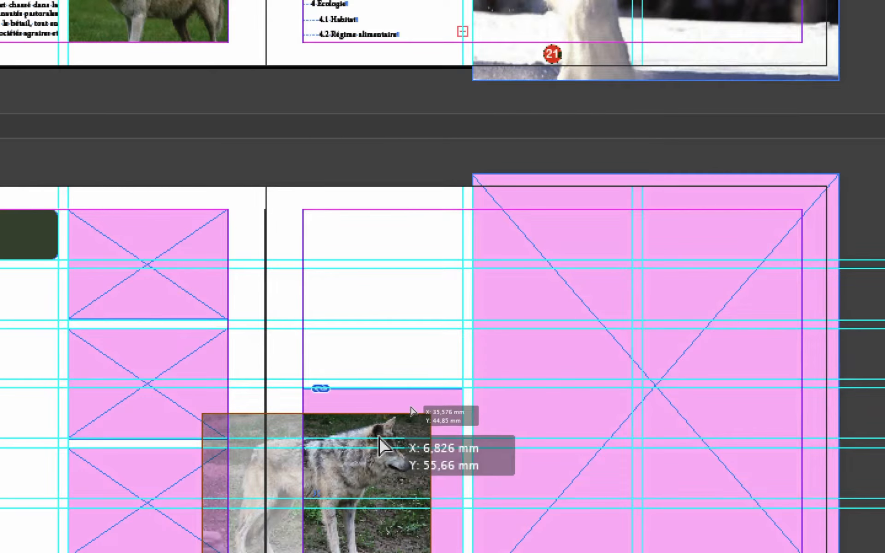
{"action": "left_click_drag", "start_coordinate": [381, 446], "coordinate": [366, 409]}
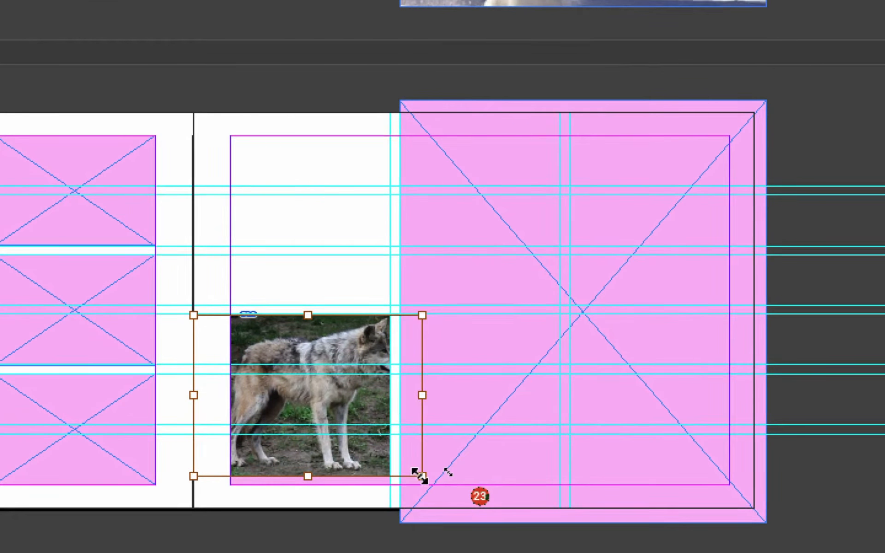
Enlarge the wolf image proportionally from its centre and reposition it so the head fills the page 23 frame, leaving nothing selected.
{"action": "left_click_drag", "start_coordinate": [421, 476], "coordinate": [455, 505]}
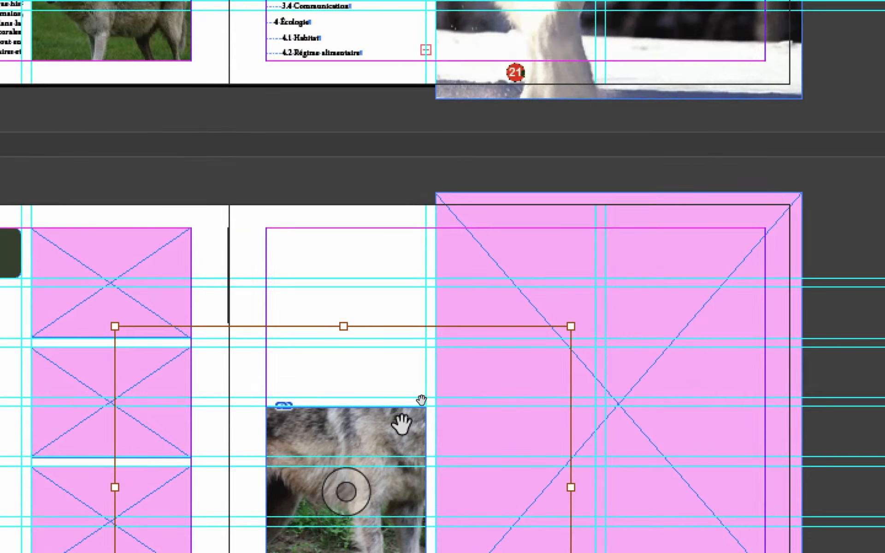
{"action": "left_click_drag", "start_coordinate": [343, 357], "coordinate": [262, 424]}
{"action": "left_click_drag", "start_coordinate": [419, 441], "coordinate": [391, 456]}
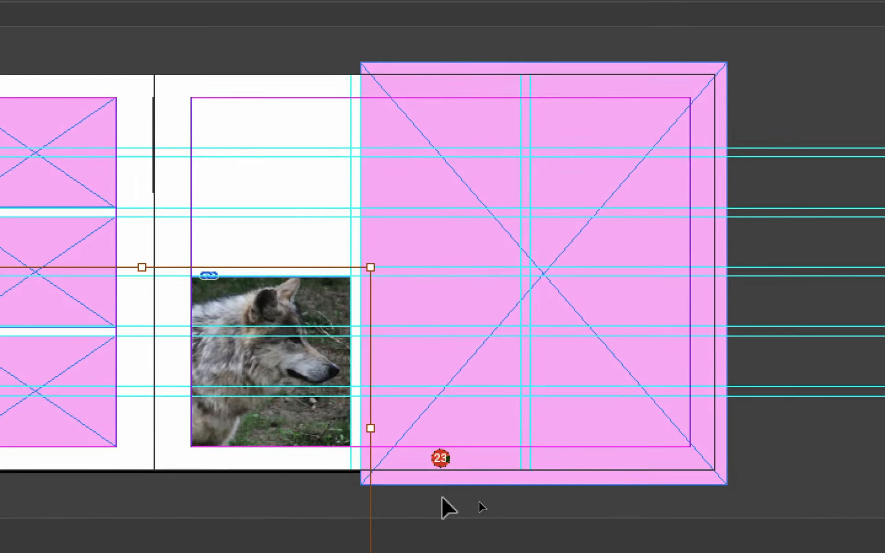
{"action": "left_click", "coordinate": [443, 502]}
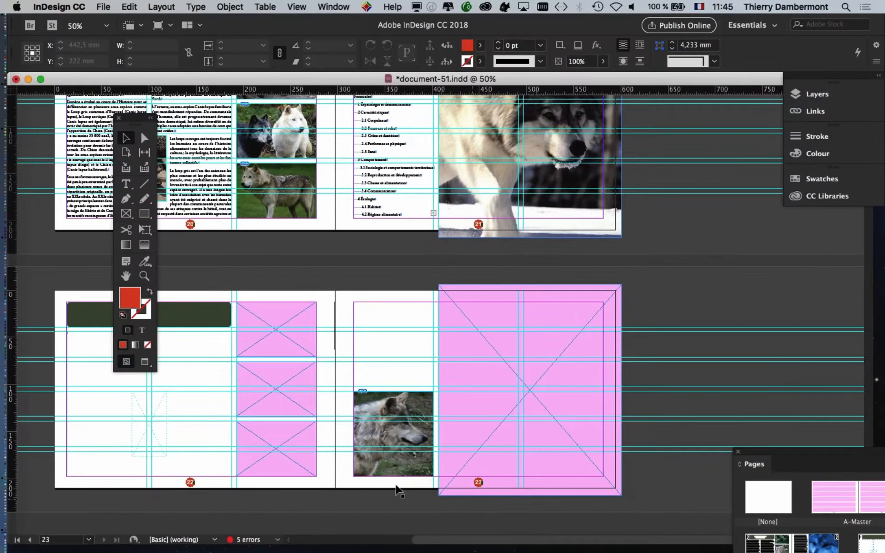
Move the floating toolbox slightly lower, keeping it clear of the wolf picture on page 23 at 100% zoom.
{"action": "key", "text": "super+equal"}
{"action": "key", "text": "super+equal"}
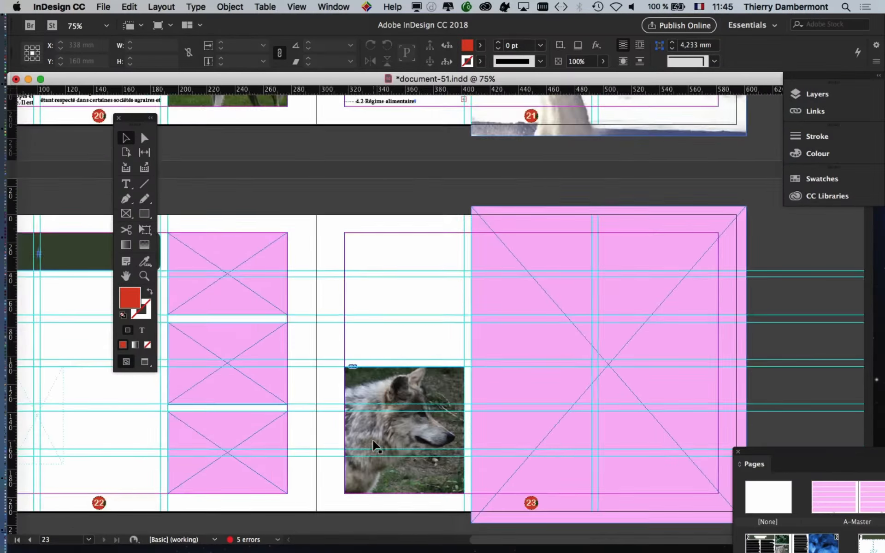
{"action": "scroll", "coordinate": [376, 447], "scroll_direction": "right", "scroll_amount": 5}
{"action": "scroll", "coordinate": [376, 446], "scroll_direction": "down", "scroll_amount": 2}
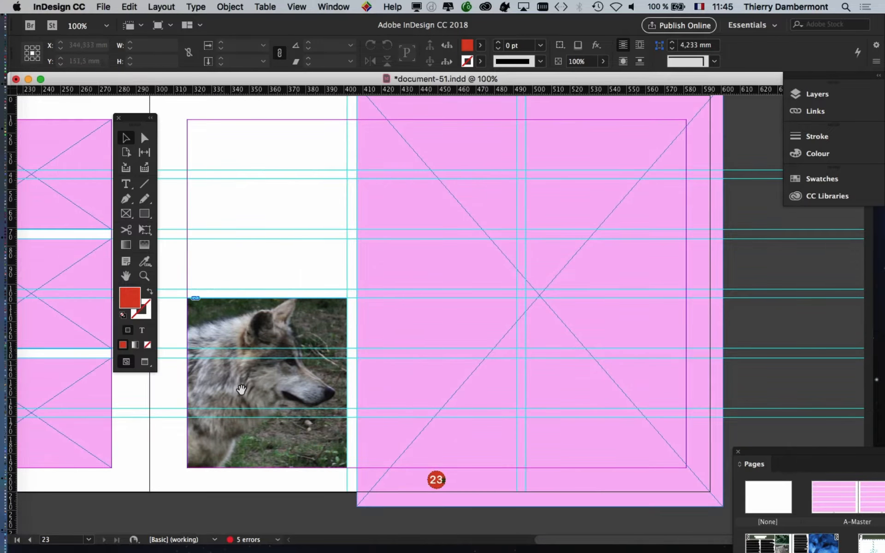
{"action": "left_click_drag", "start_coordinate": [136, 119], "coordinate": [124, 164]}
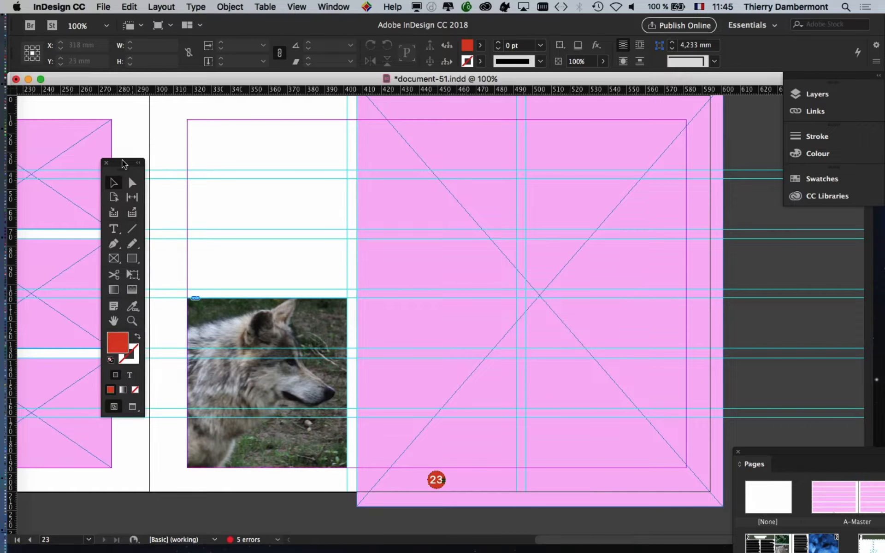
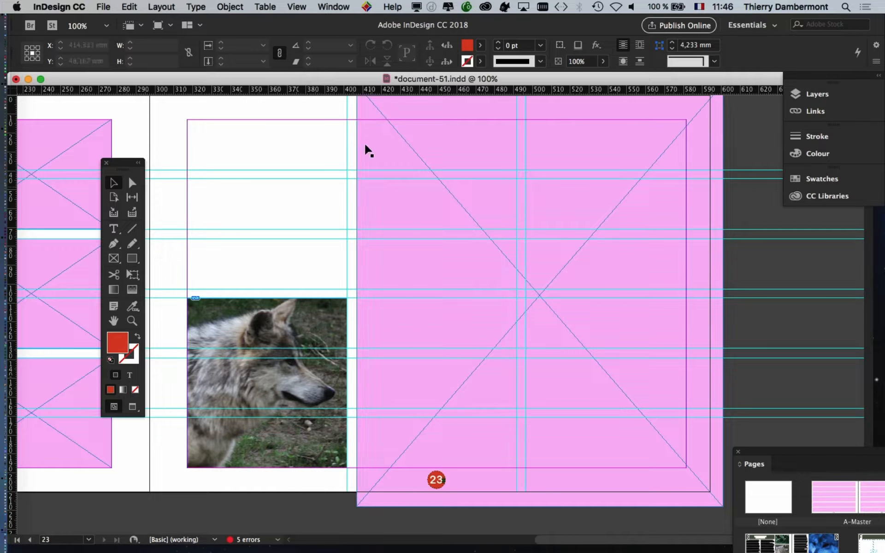
Show the Links panel, detach it as a floating panel, and enlarge it and its list of links.
{"action": "left_click", "coordinate": [334, 7]}
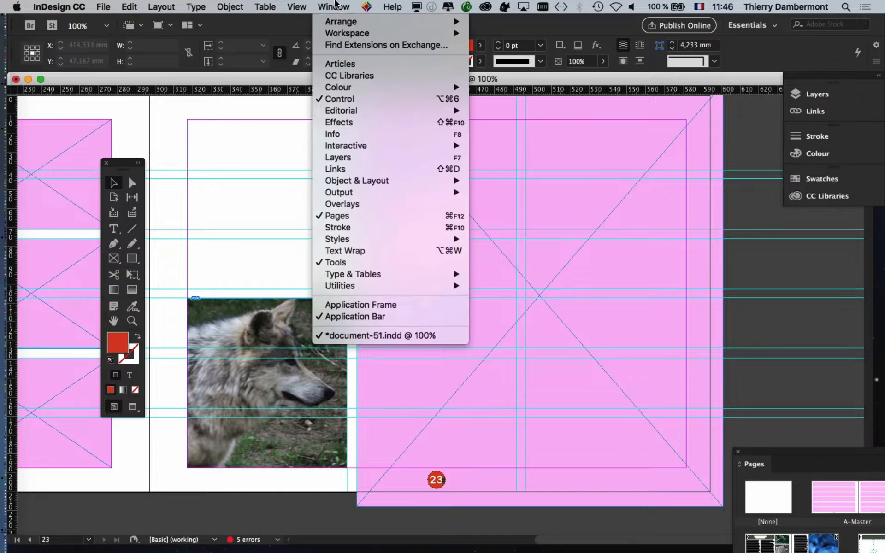
{"action": "left_click", "coordinate": [381, 169]}
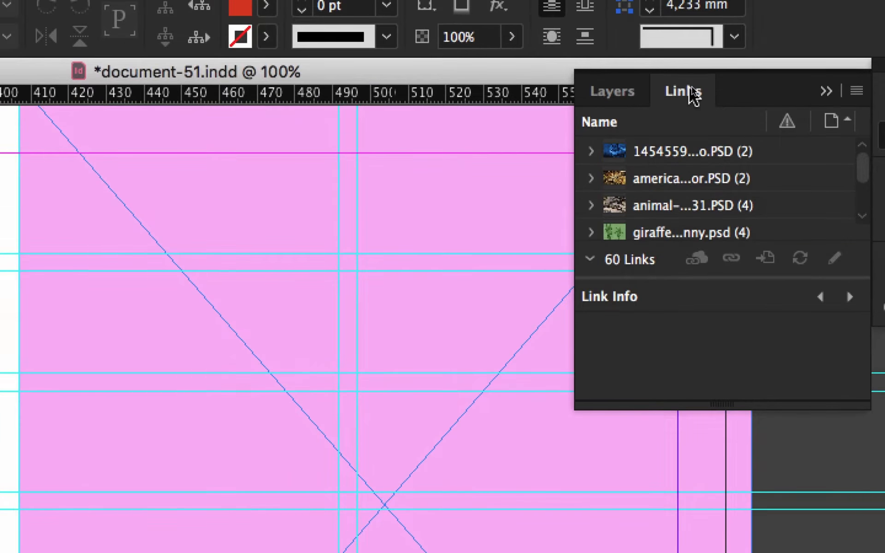
{"action": "left_click_drag", "start_coordinate": [691, 87], "coordinate": [446, 112]}
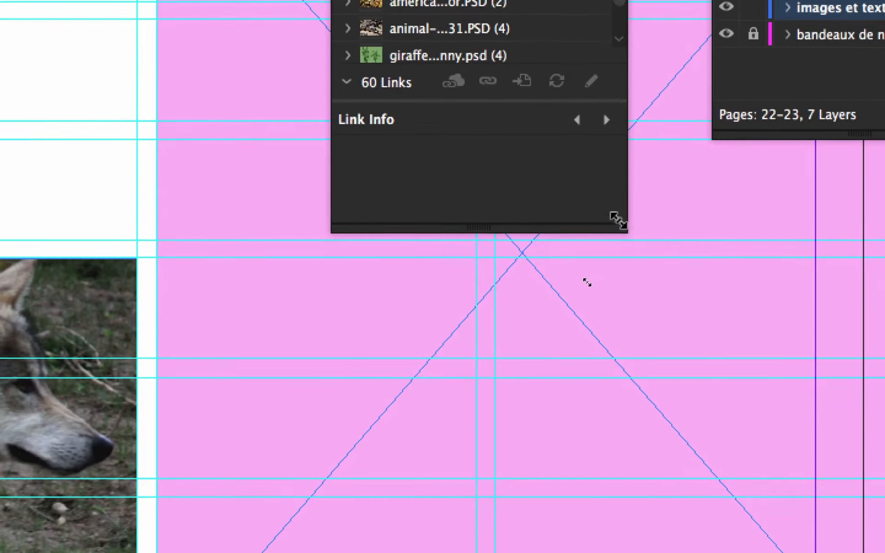
{"action": "left_click_drag", "start_coordinate": [619, 229], "coordinate": [686, 552]}
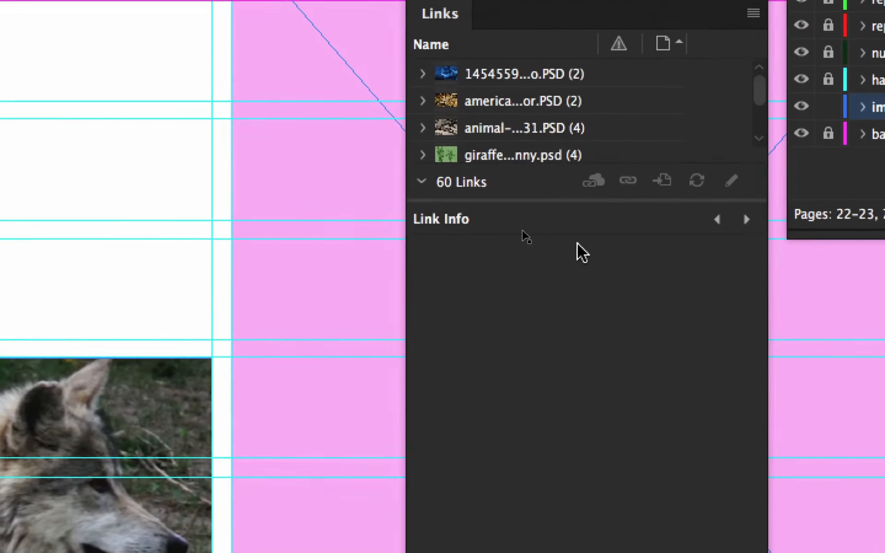
{"action": "left_click_drag", "start_coordinate": [556, 206], "coordinate": [555, 326]}
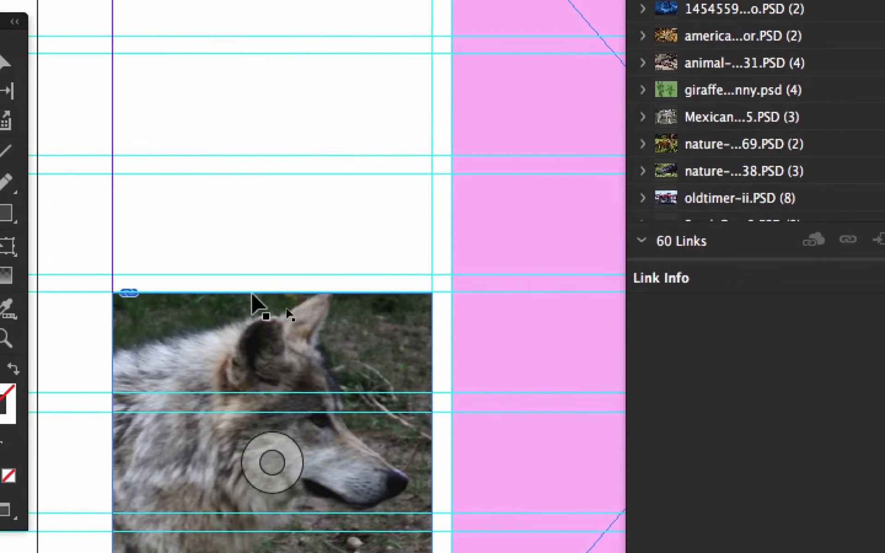
Select the page 23 wolf picture and widen the Links panel and its Name column to show the full file names.
{"action": "left_click", "coordinate": [304, 313]}
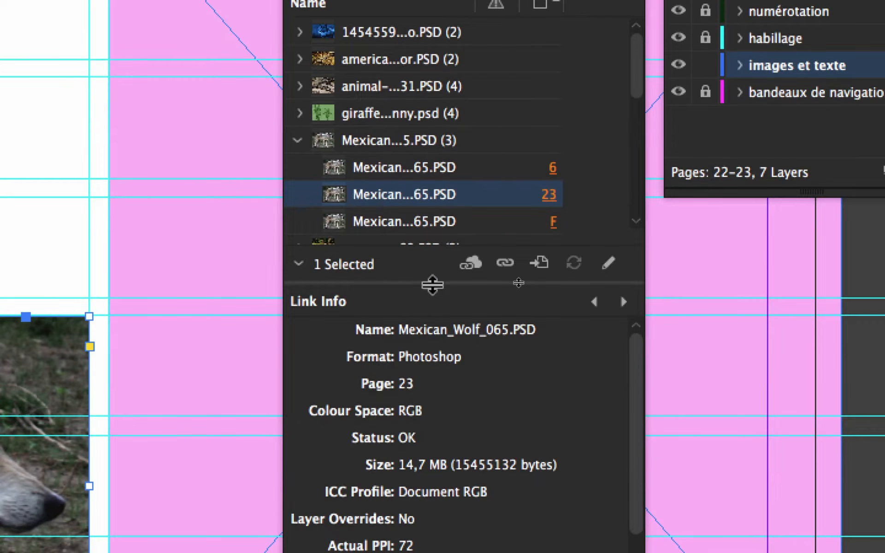
{"action": "left_click_drag", "start_coordinate": [433, 285], "coordinate": [447, 339]}
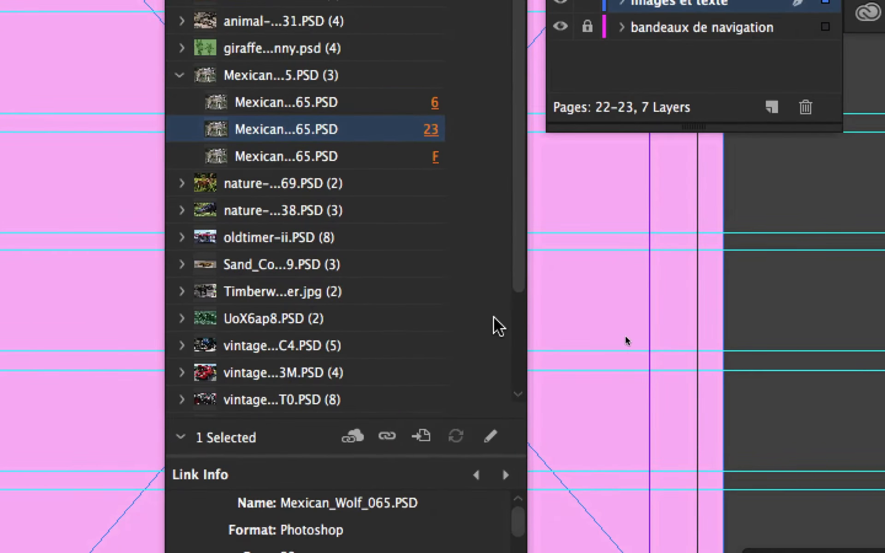
{"action": "left_click_drag", "start_coordinate": [527, 328], "coordinate": [817, 326]}
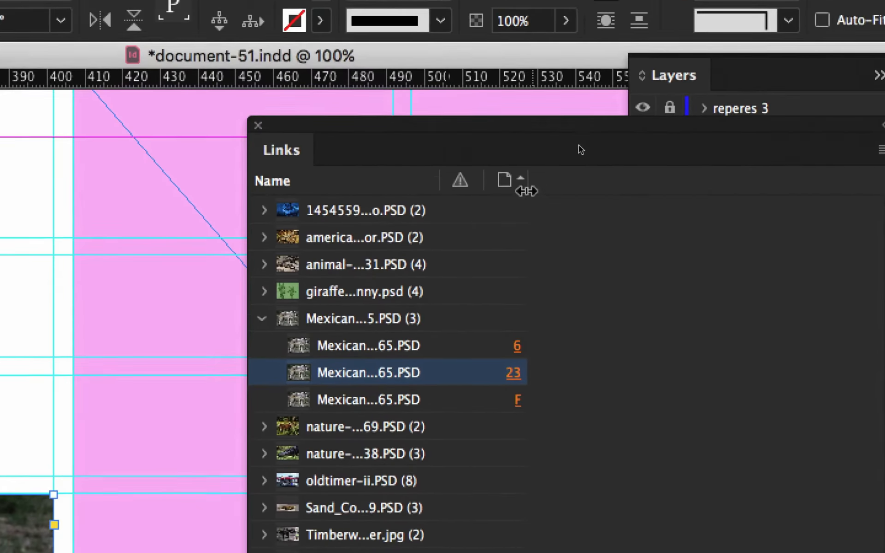
{"action": "left_click_drag", "start_coordinate": [439, 191], "coordinate": [650, 191]}
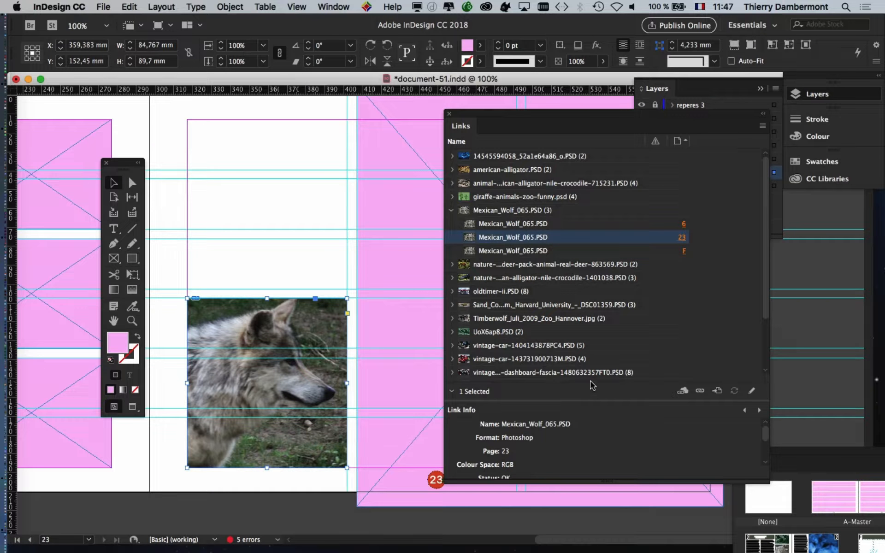
Toggle the link information for Mexican_Wolf_065.PSD, enlarge that section to examine its details, and shift the Links panel slightly.
{"action": "left_click", "coordinate": [452, 392]}
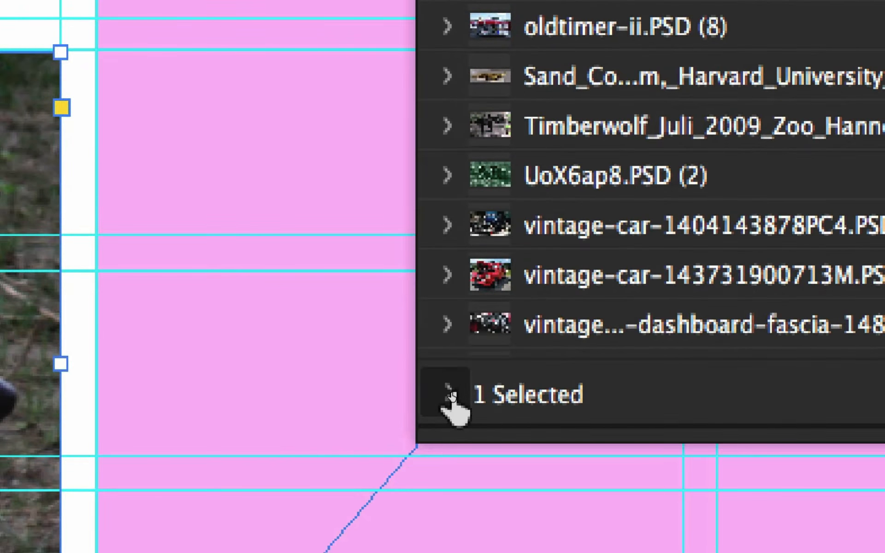
{"action": "left_click", "coordinate": [449, 395]}
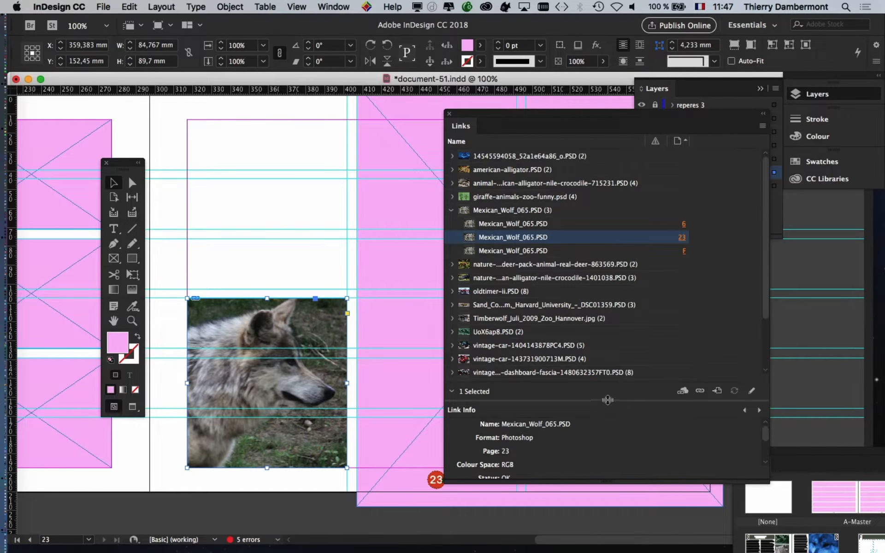
{"action": "left_click_drag", "start_coordinate": [638, 402], "coordinate": [628, 288]}
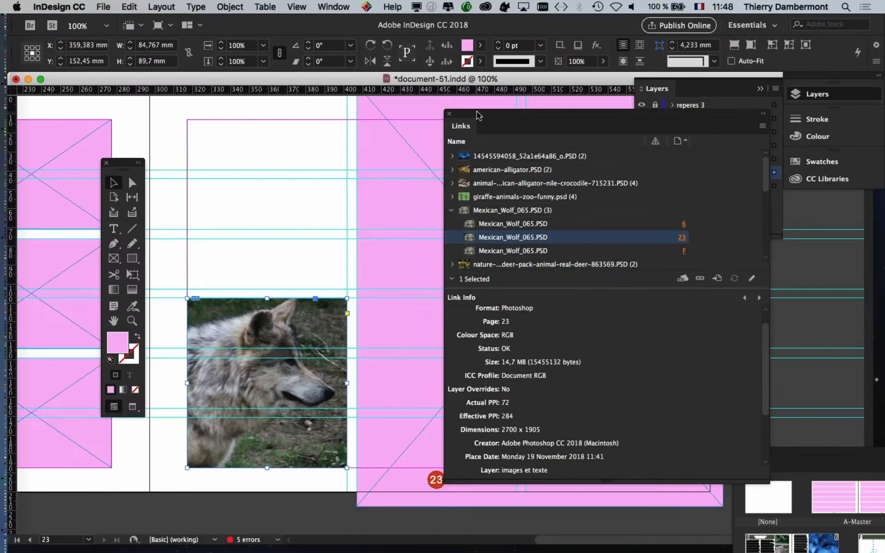
{"action": "left_click_drag", "start_coordinate": [477, 115], "coordinate": [499, 109]}
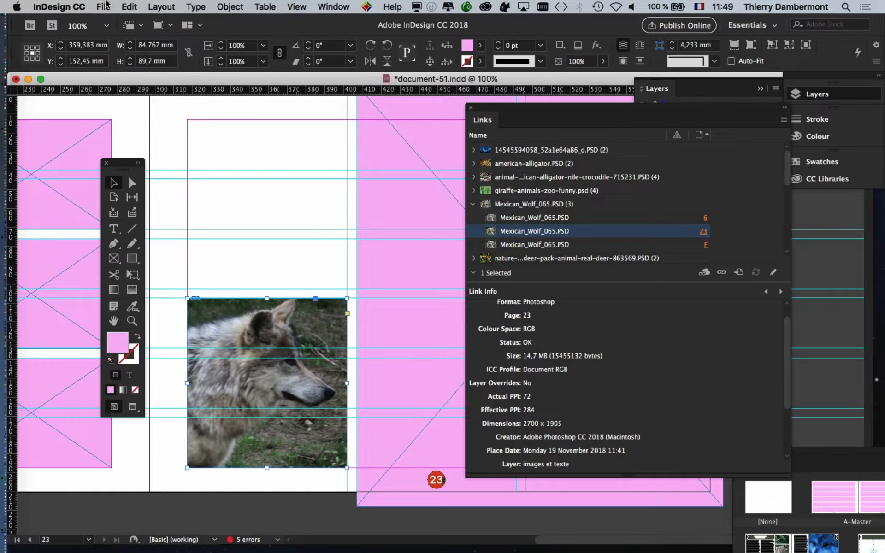
Start exporting the document in Adobe PDF (Print) format to reach the PDF export settings.
{"action": "left_click", "coordinate": [103, 6]}
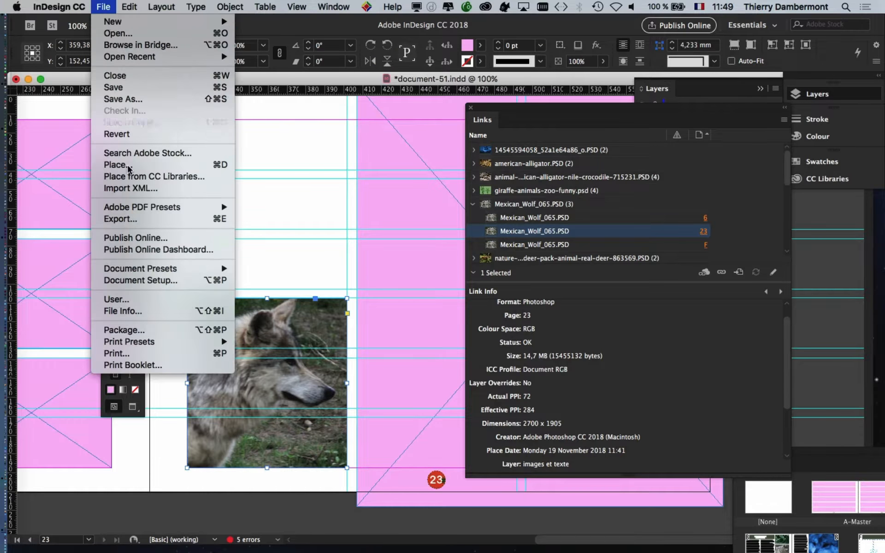
{"action": "left_click", "coordinate": [131, 220]}
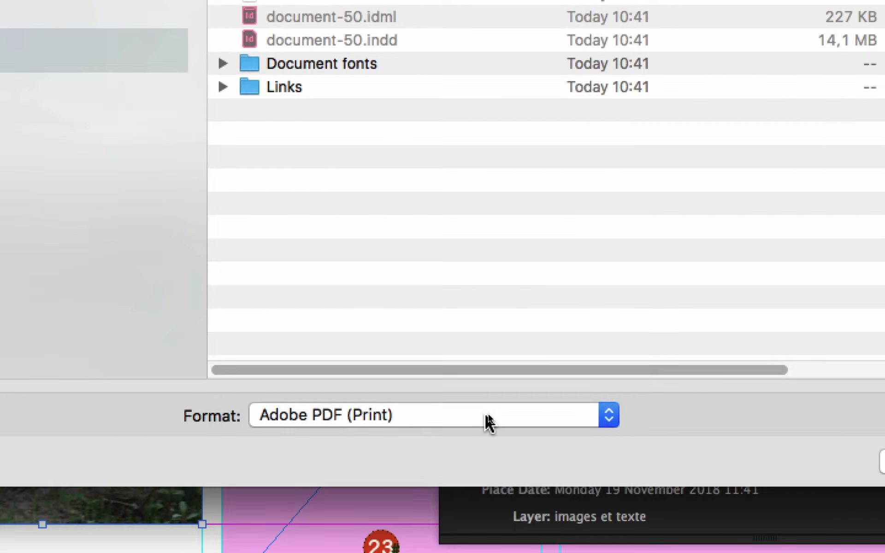
{"action": "left_click", "coordinate": [478, 397]}
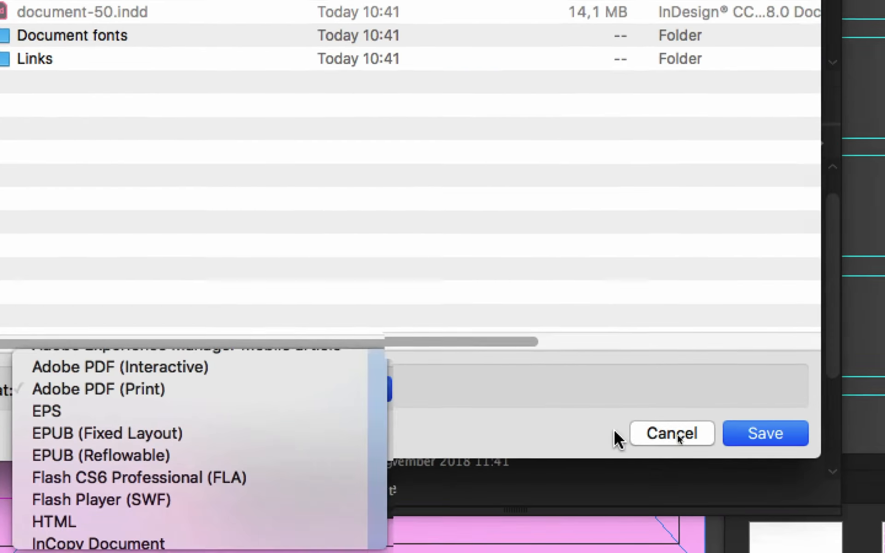
{"action": "left_click", "coordinate": [884, 470]}
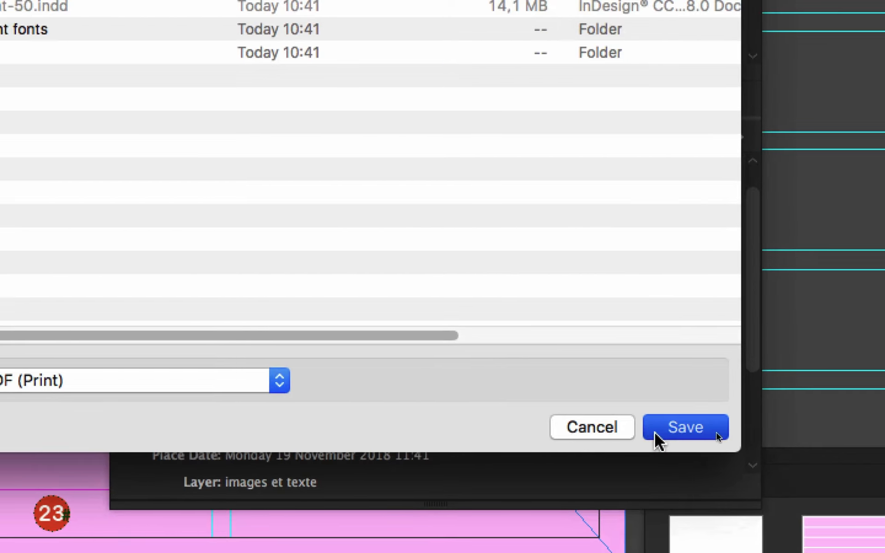
{"action": "left_click", "coordinate": [656, 435]}
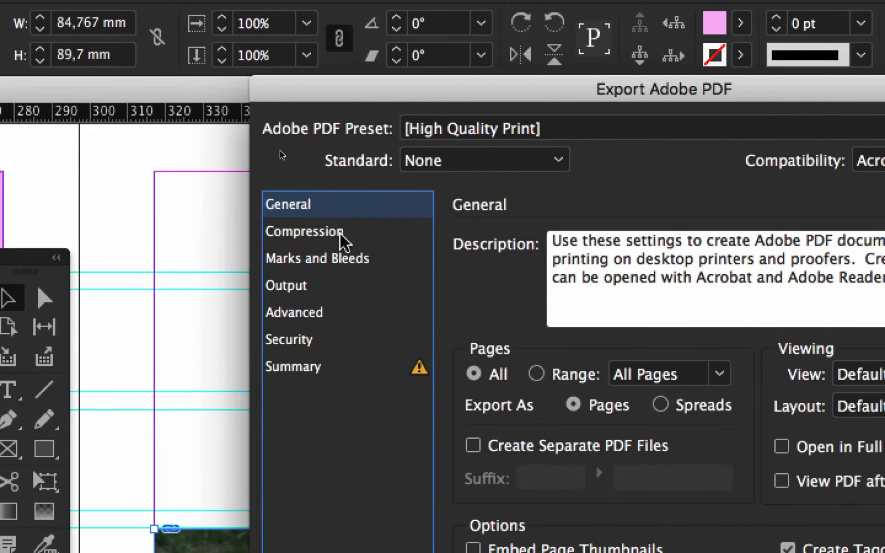
In the compression settings, set colour images to Subsampling to 300 pixels per inch for images above 300 pixels per inch.
{"action": "left_click", "coordinate": [355, 226]}
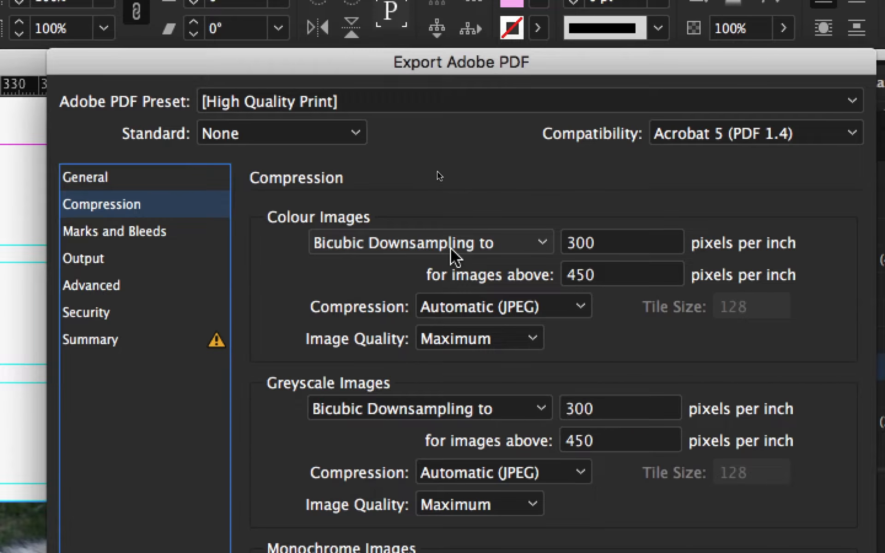
{"action": "left_click", "coordinate": [517, 254]}
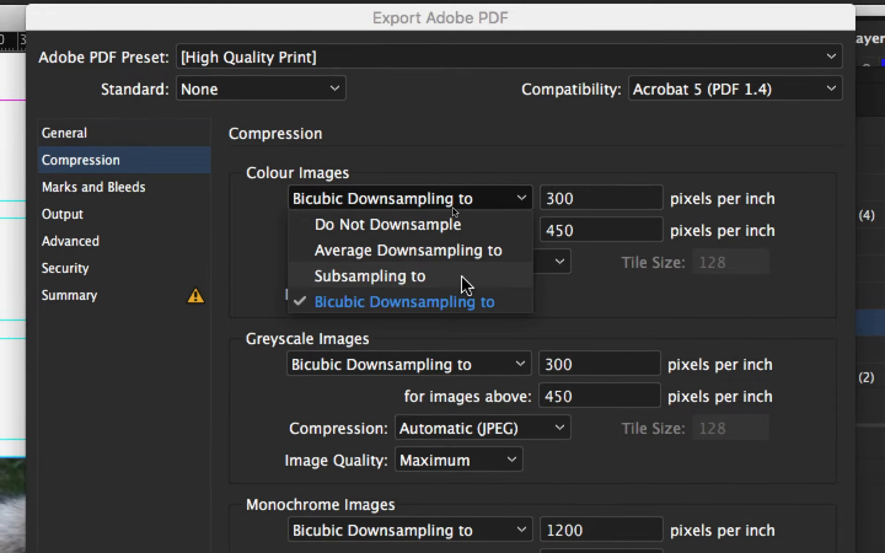
{"action": "left_click", "coordinate": [464, 279]}
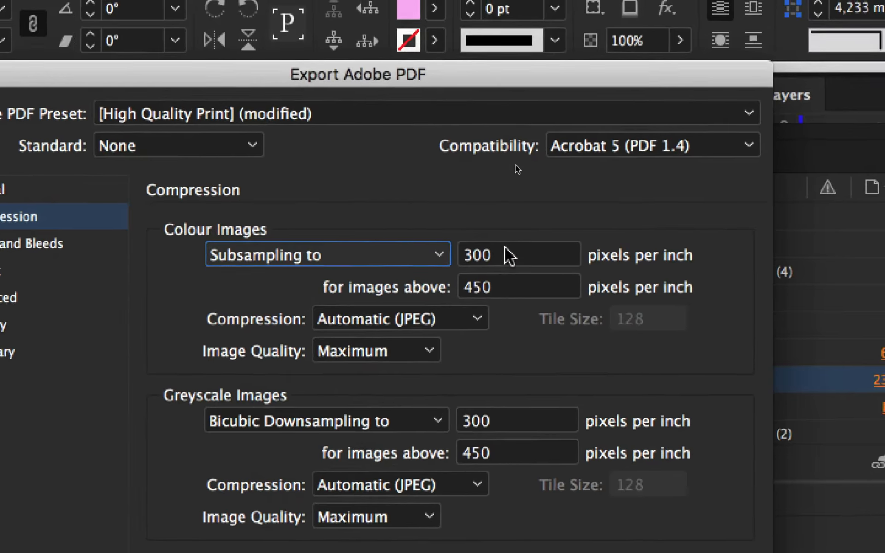
{"action": "double_click", "coordinate": [507, 256]}
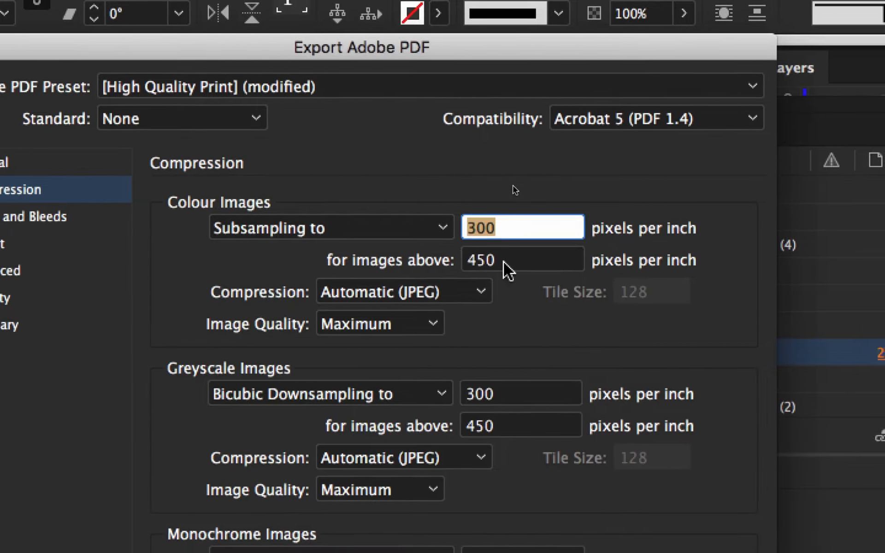
{"action": "double_click", "coordinate": [504, 261]}
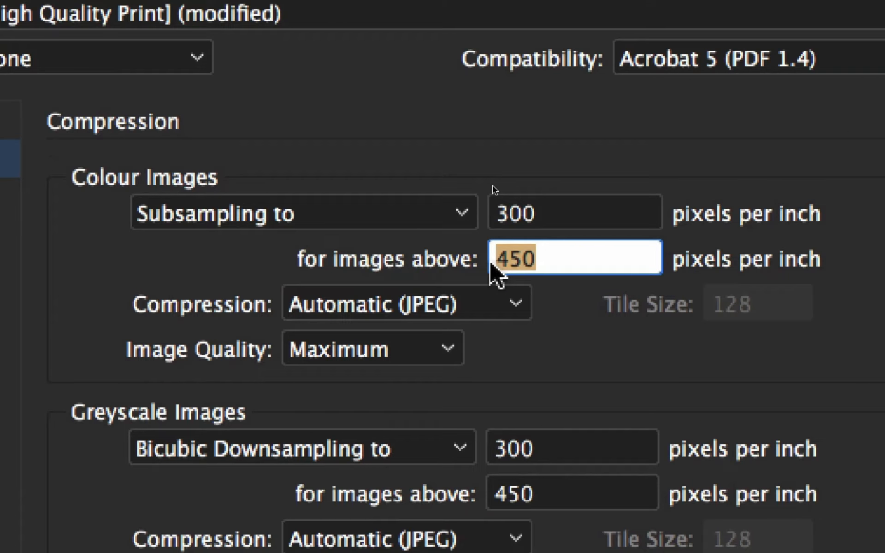
{"action": "type", "text": "300"}
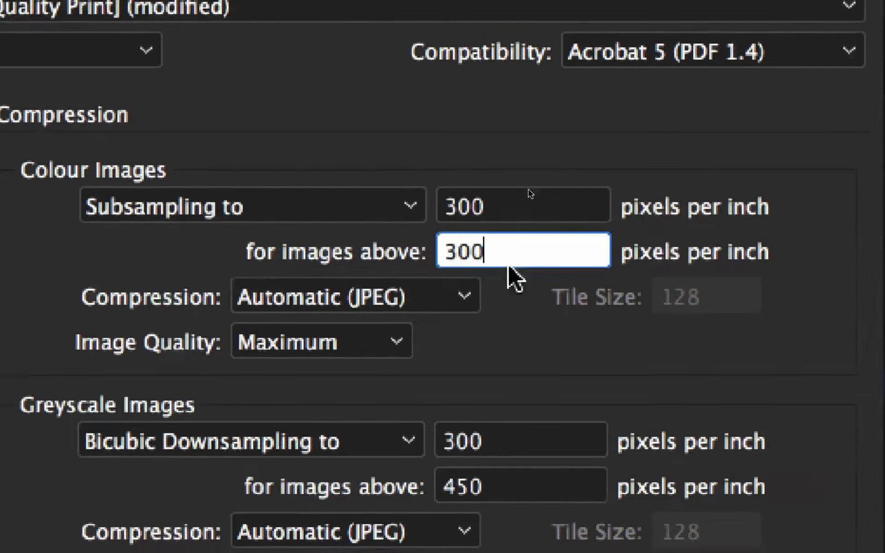
{"action": "double_click", "coordinate": [475, 215]}
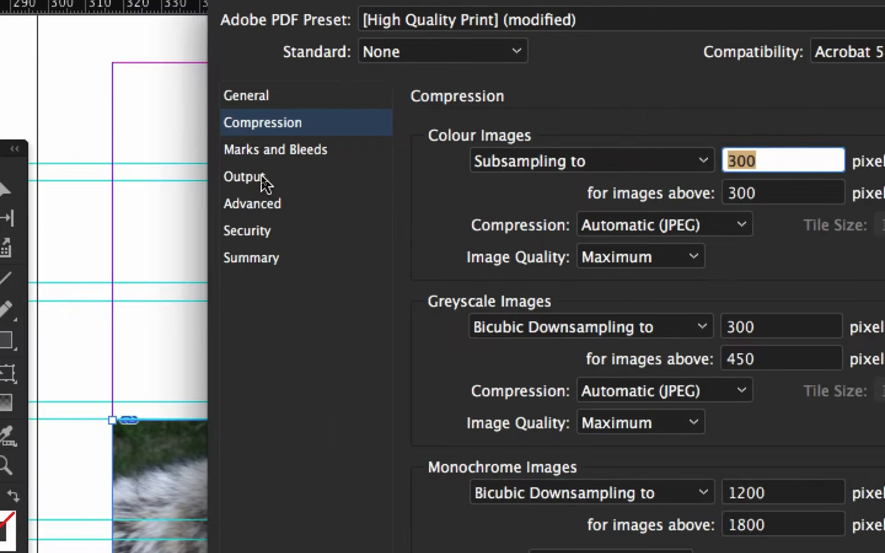
Set the output colour conversion to Convert to Destination with Coated FOGRA39 (ISO 12647-2:2004), and cancel the PDF export.
{"action": "left_click", "coordinate": [261, 176]}
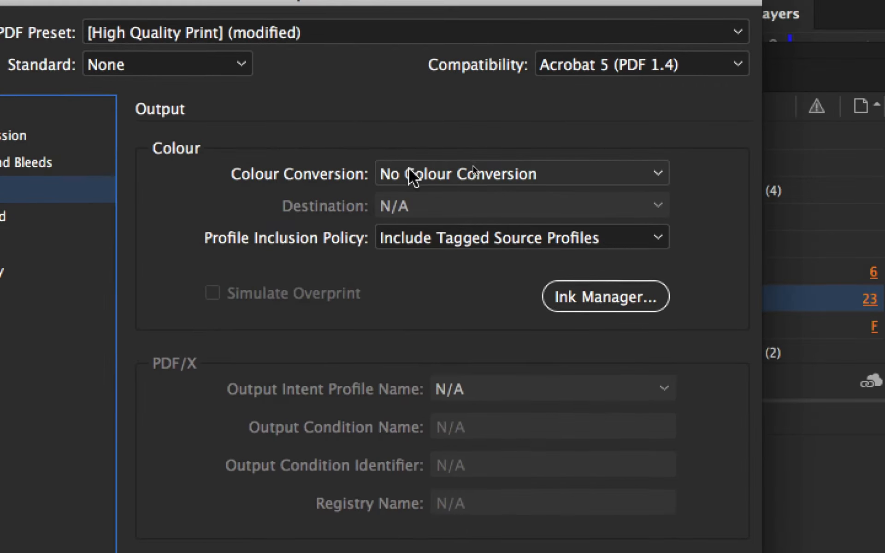
{"action": "left_click", "coordinate": [413, 175]}
{"action": "left_click", "coordinate": [411, 225]}
{"action": "left_click", "coordinate": [427, 206]}
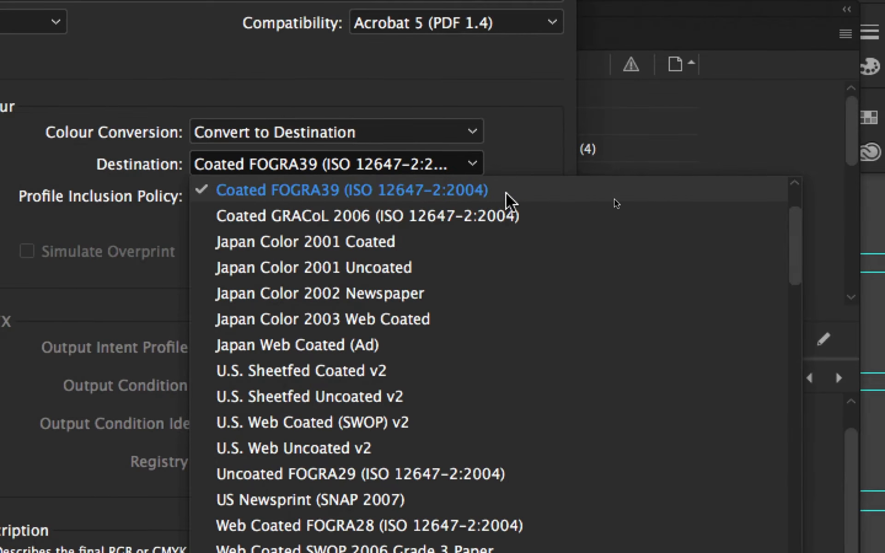
{"action": "left_click", "coordinate": [513, 162]}
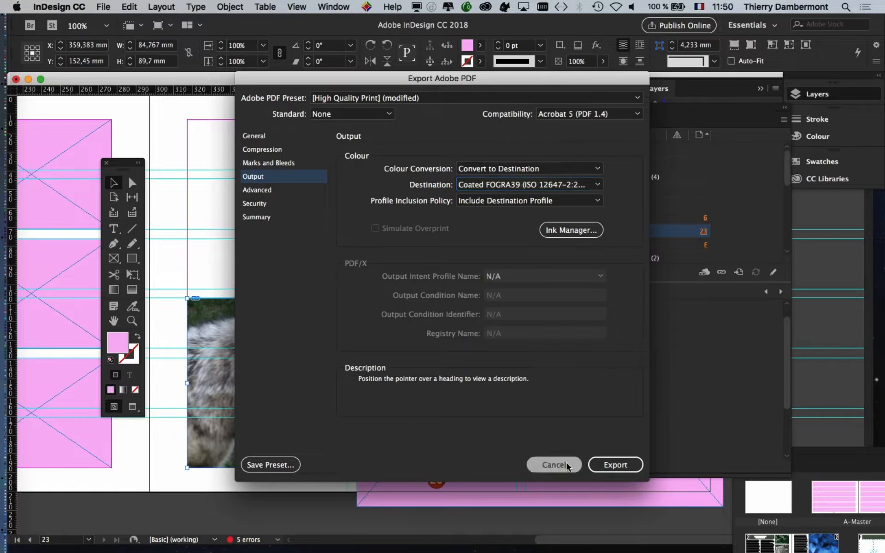
{"action": "left_click", "coordinate": [379, 552]}
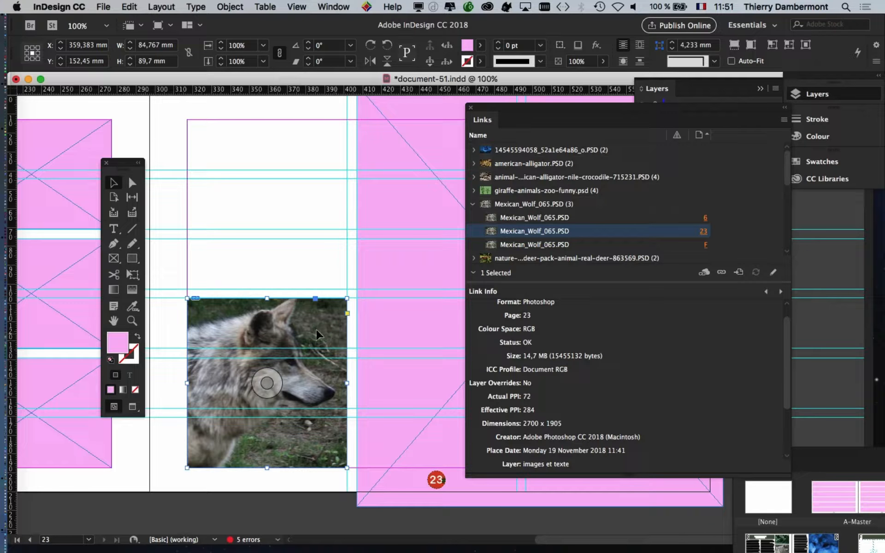
Close the Links panel and show pages 22-23 at 75% zoom with the wolf picture deselected.
{"action": "left_click", "coordinate": [277, 500]}
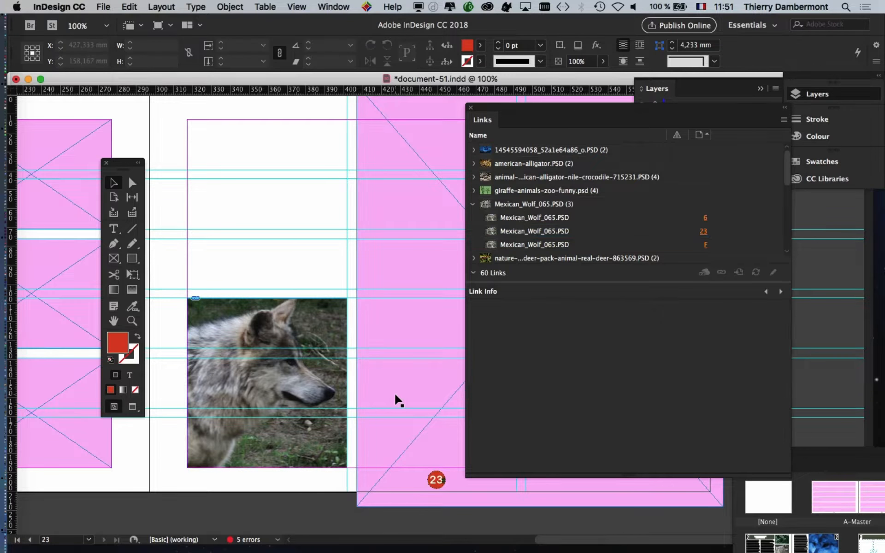
{"action": "left_click", "coordinate": [298, 367]}
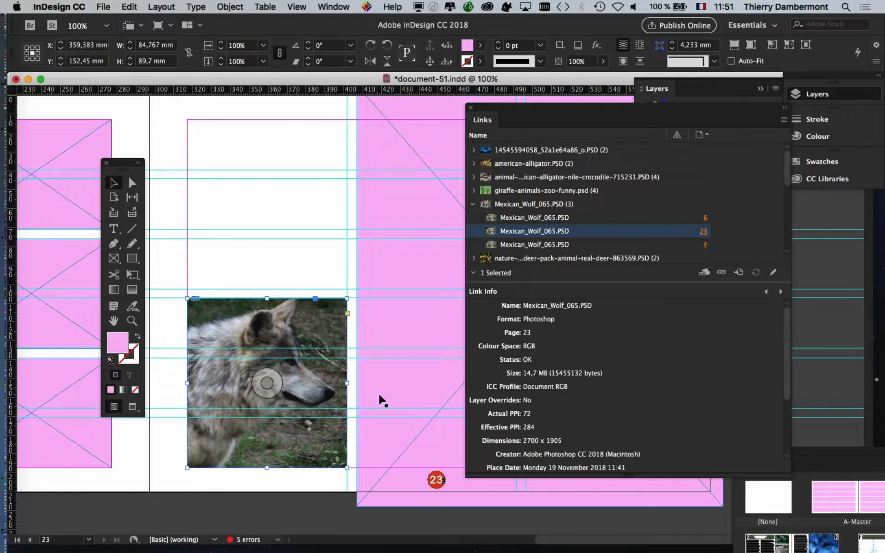
{"action": "left_click", "coordinate": [471, 109]}
{"action": "scroll", "coordinate": [512, 270], "scroll_direction": "left", "scroll_amount": 5}
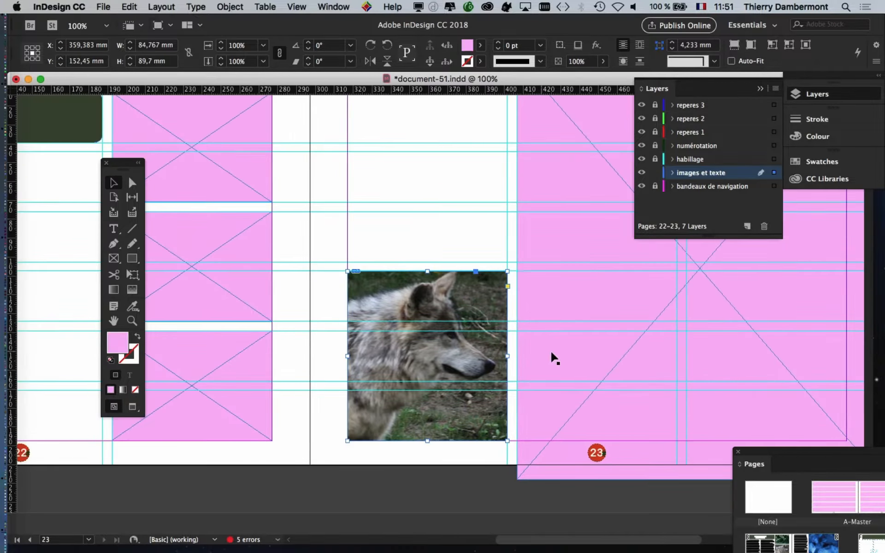
{"action": "key", "text": "super+minus"}
{"action": "left_click", "coordinate": [558, 461]}
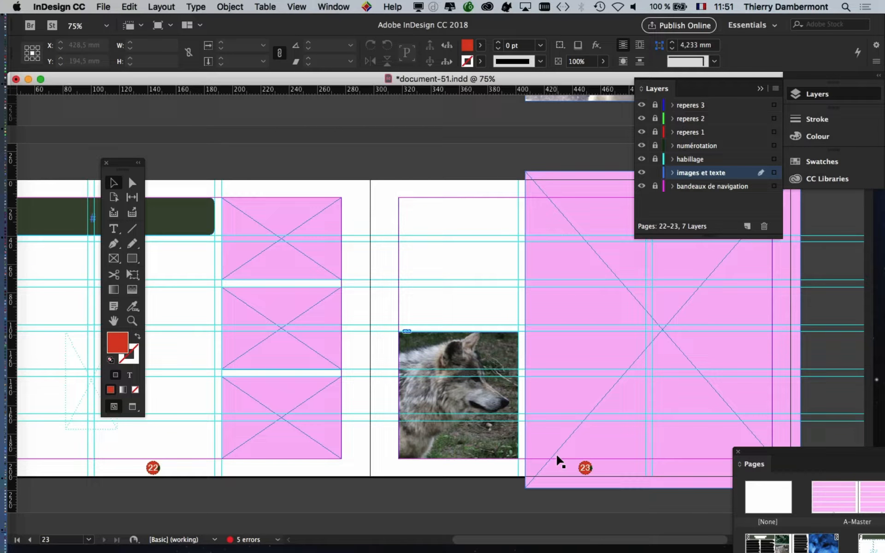
Select the page 23 wolf picture, show the Links panel, and move the panel clear of the picture.
{"action": "left_click", "coordinate": [474, 362]}
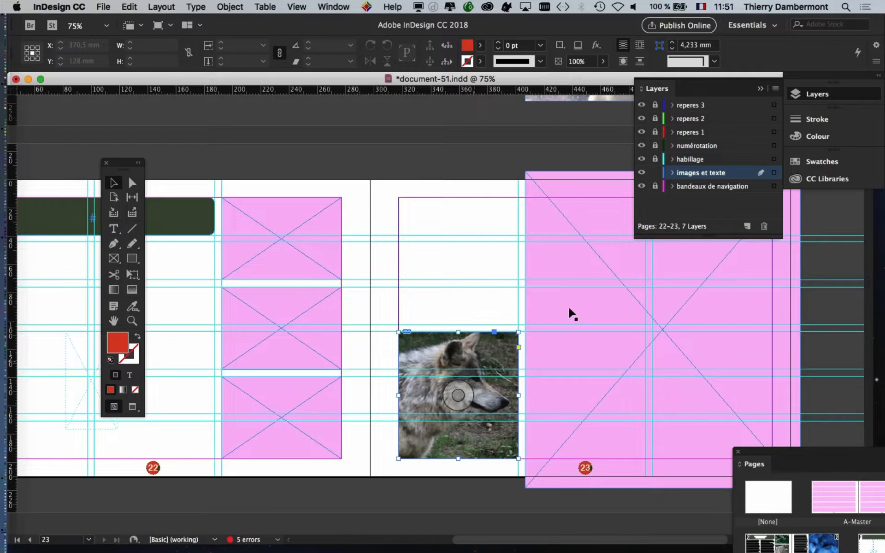
{"action": "left_click", "coordinate": [334, 7]}
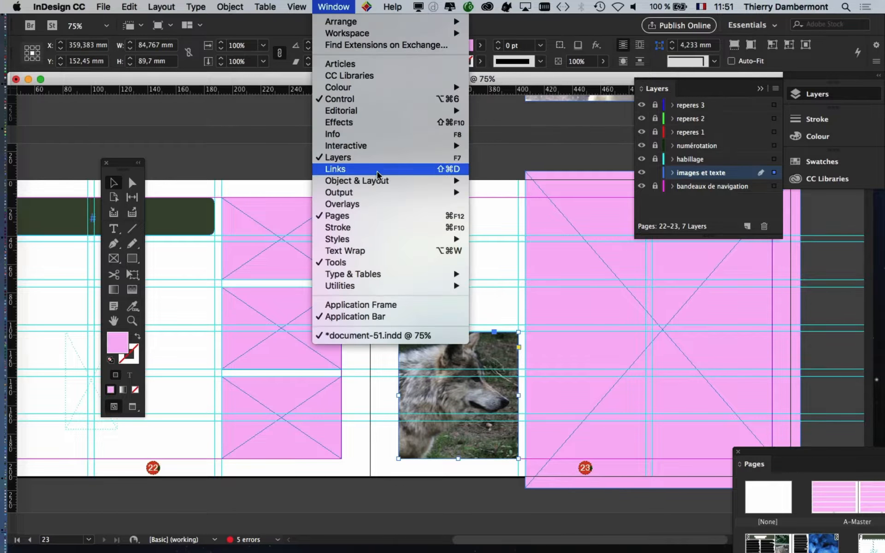
{"action": "left_click", "coordinate": [360, 169]}
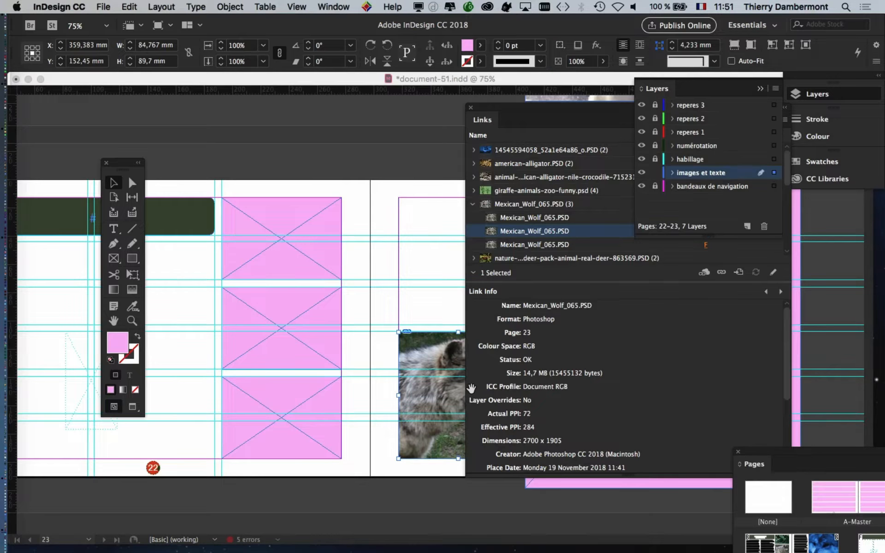
{"action": "left_click_drag", "start_coordinate": [505, 112], "coordinate": [627, 113]}
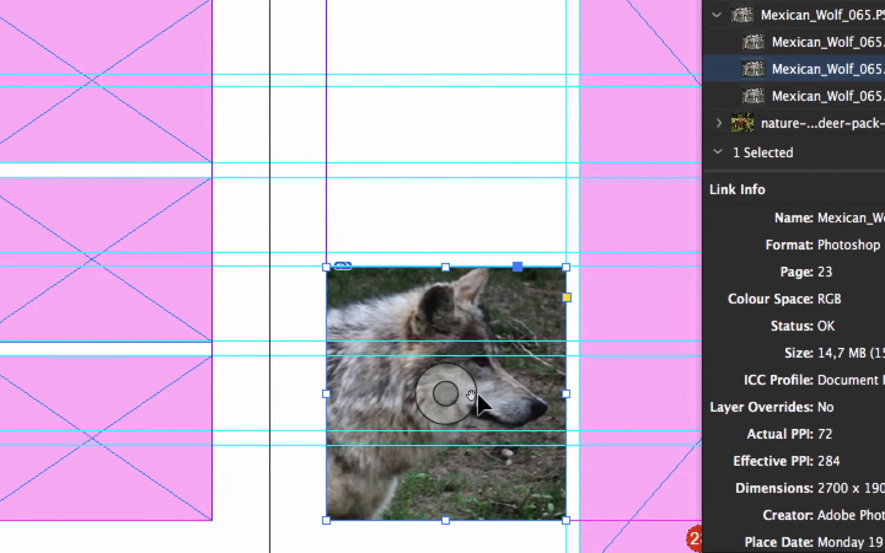
Select the wolf image inside its frame, undo its stretching, and scale it down proportionally from its upper-left corner to about 174 mm wide.
{"action": "left_click", "coordinate": [287, 386]}
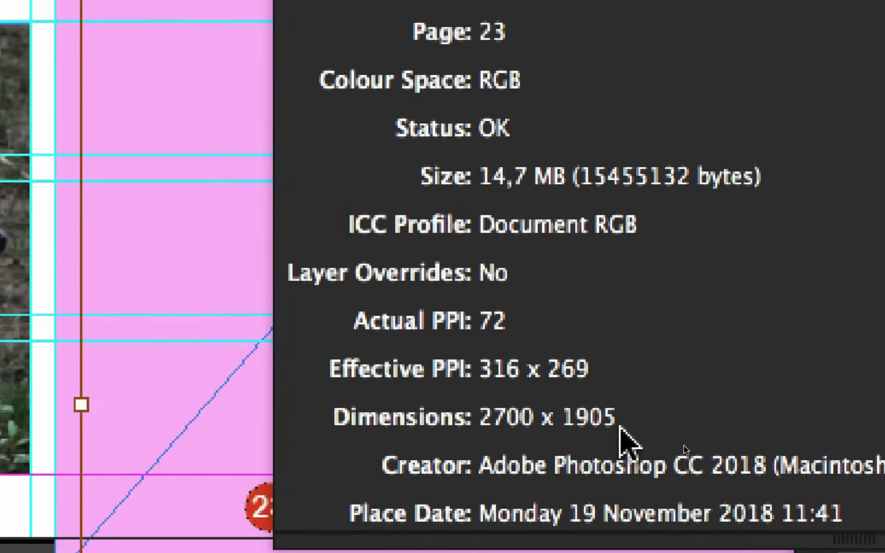
{"action": "key", "text": "super+z"}
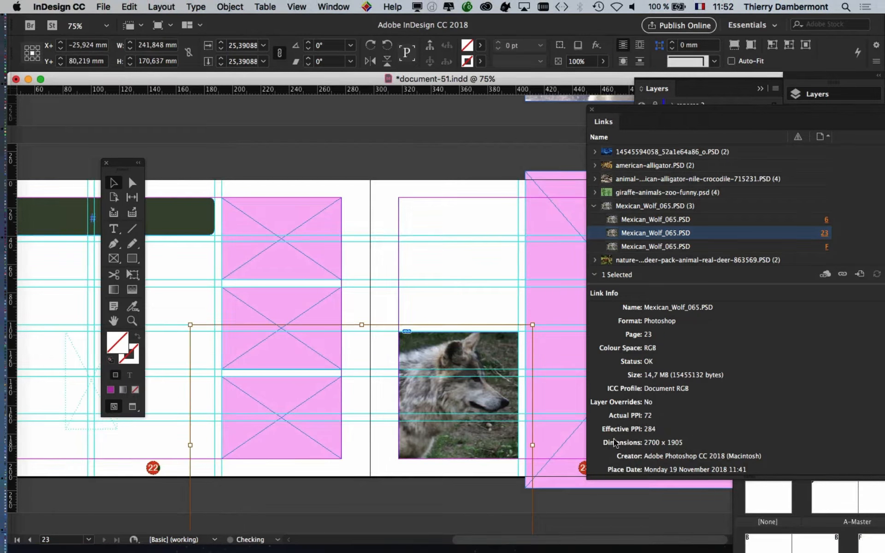
{"action": "scroll", "coordinate": [456, 394], "scroll_direction": "right", "scroll_amount": 1}
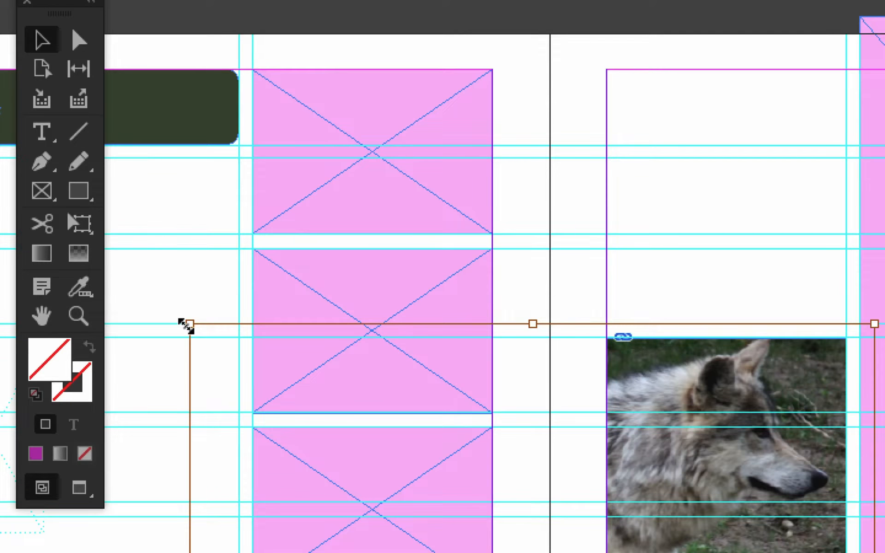
{"action": "left_click_drag", "start_coordinate": [186, 326], "coordinate": [339, 391]}
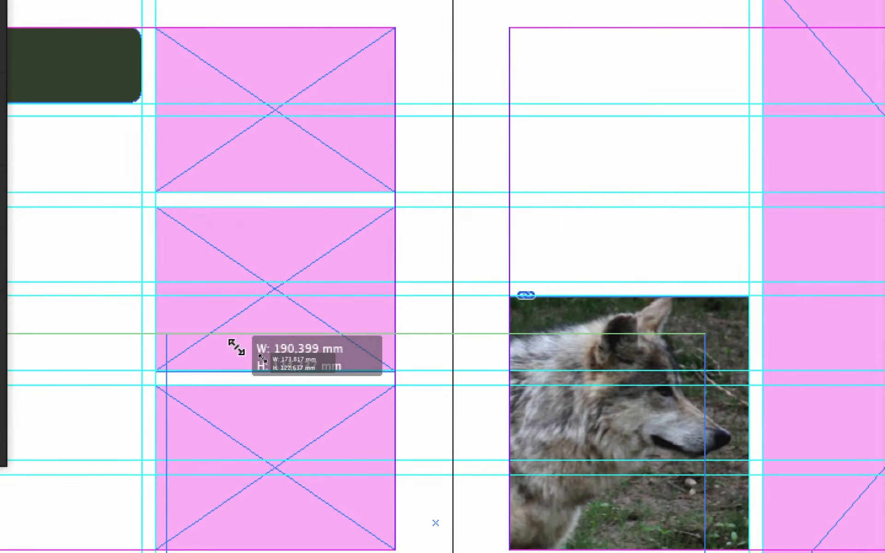
{"action": "left_click_drag", "start_coordinate": [239, 349], "coordinate": [236, 348]}
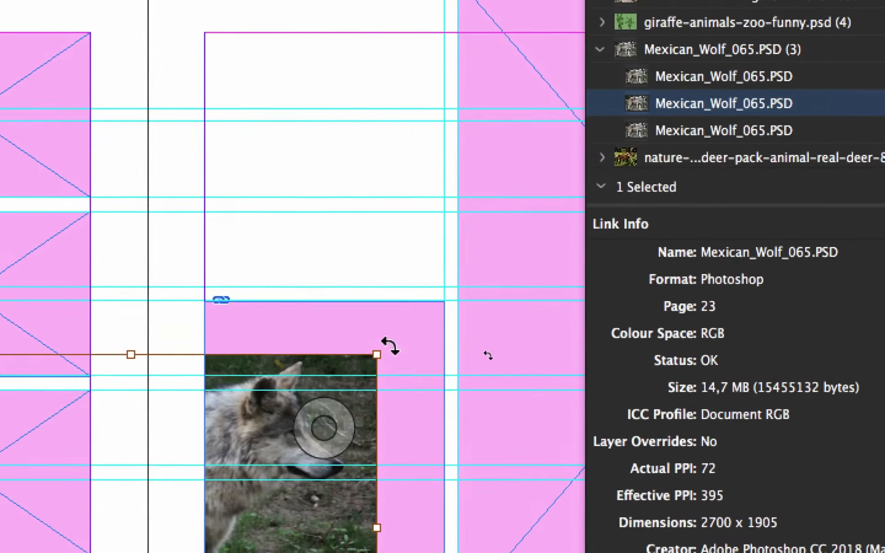
Try to enlarge the wolf image from its upper-right corner to cover its frame, and undo that scaling.
{"action": "left_click_drag", "start_coordinate": [385, 348], "coordinate": [500, 277]}
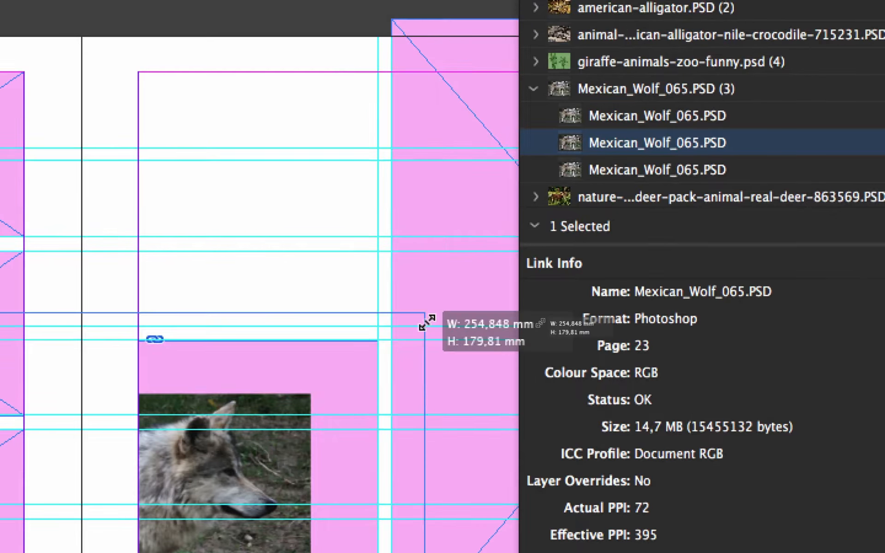
{"action": "left_click_drag", "start_coordinate": [425, 322], "coordinate": [425, 324]}
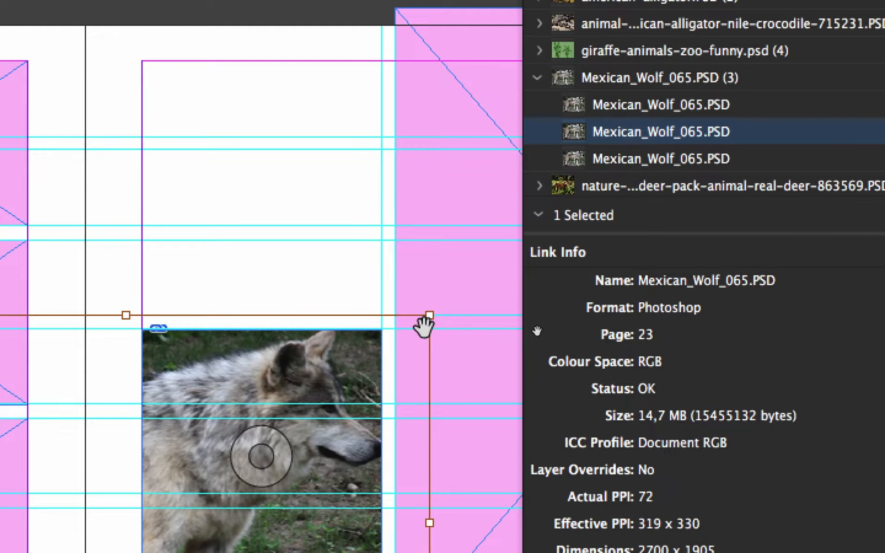
{"action": "key", "text": "super+z"}
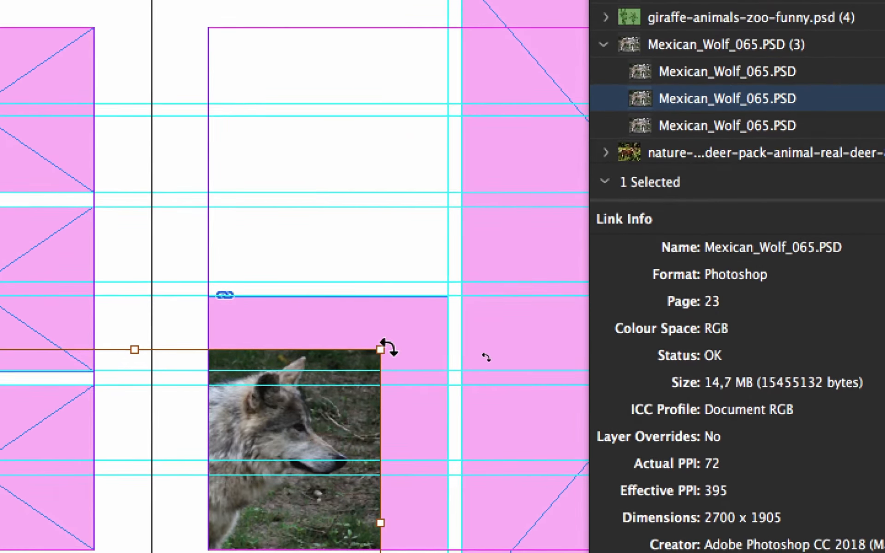
Enlarge the wolf image proportionally from its upper-right corner to about 206 by 146 mm so it fills its frame, and deselect it.
{"action": "left_click_drag", "start_coordinate": [386, 348], "coordinate": [477, 282]}
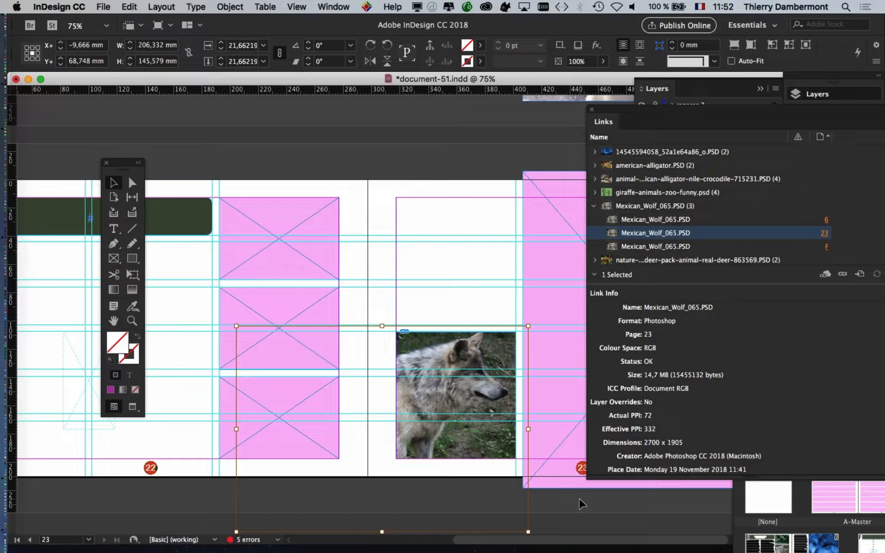
{"action": "key", "text": "super+minus"}
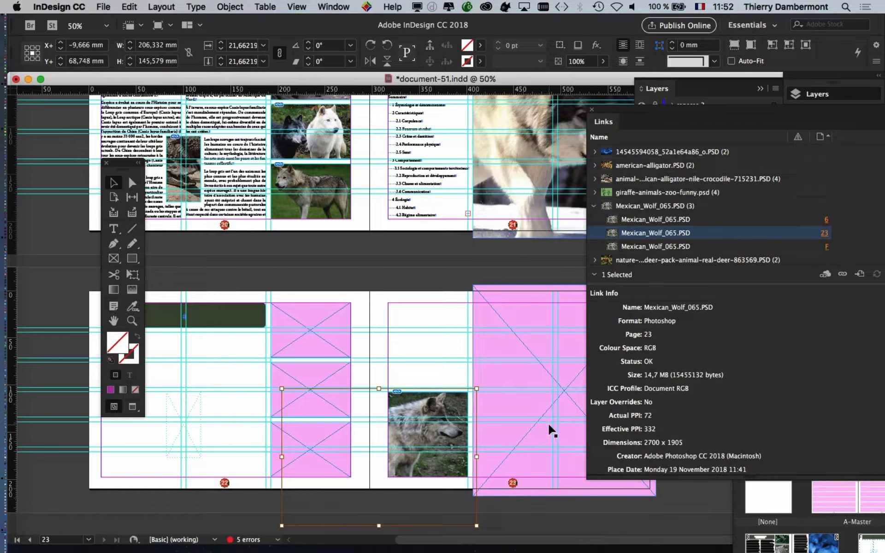
{"action": "left_click", "coordinate": [577, 513]}
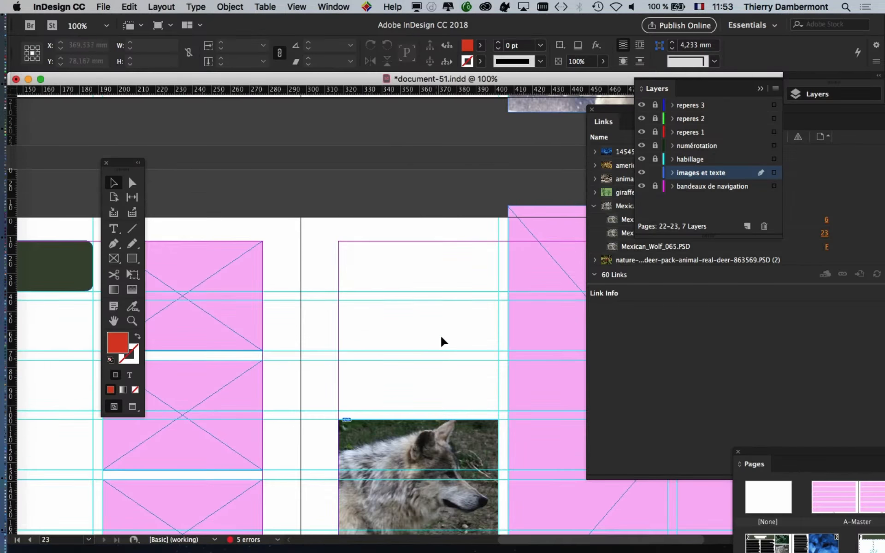
Choose the Rectangle Frame tool, move the Pages panel over the Links panel, and close the Layers panel to clear page 23.
{"action": "key", "text": "super+equal"}
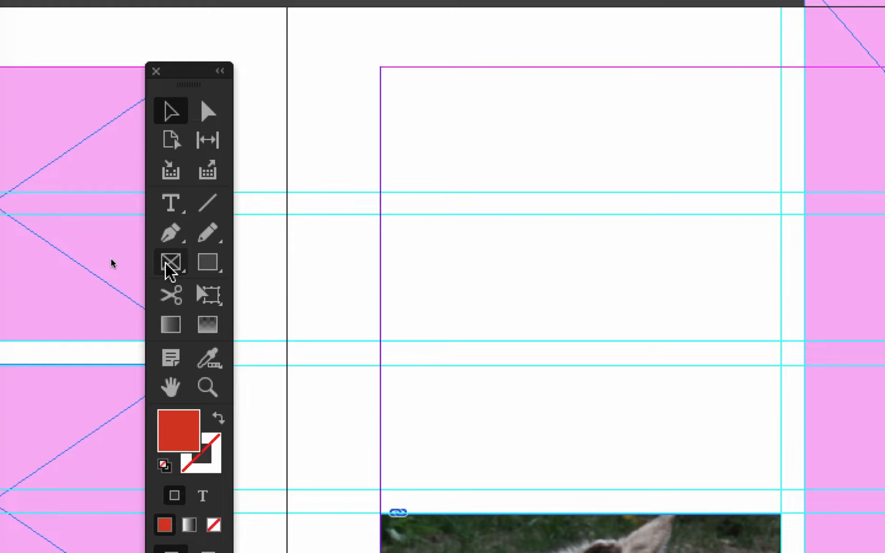
{"action": "left_click", "coordinate": [167, 264]}
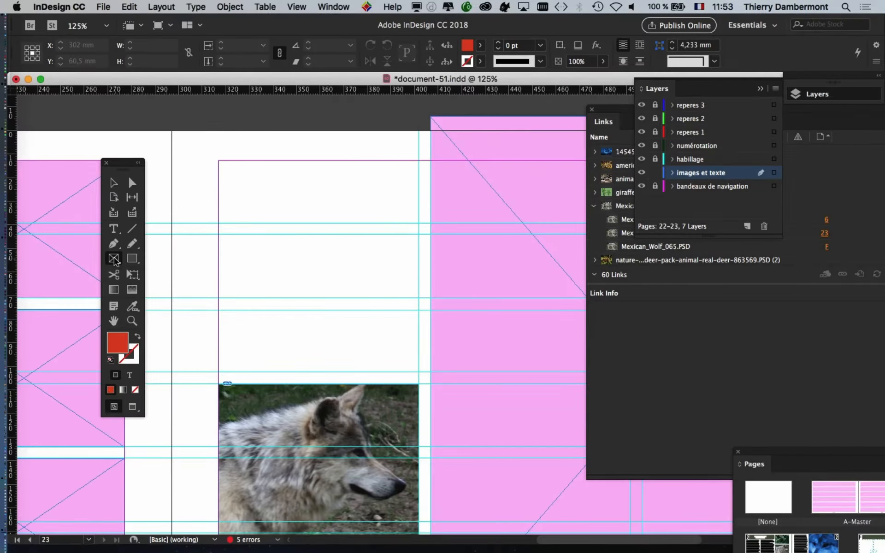
{"action": "left_click", "coordinate": [333, 7]}
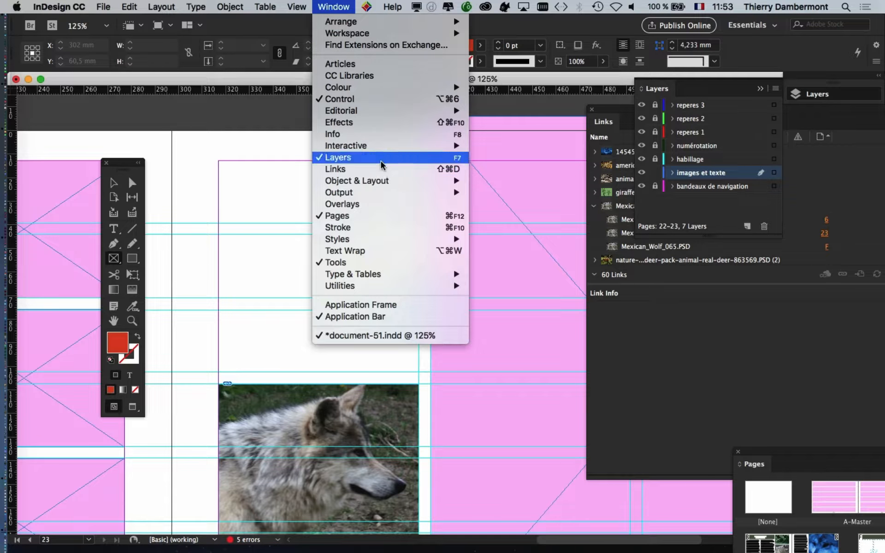
{"action": "left_click", "coordinate": [669, 90]}
{"action": "left_click_drag", "start_coordinate": [668, 91], "coordinate": [535, 114]}
{"action": "left_click_drag", "start_coordinate": [458, 135], "coordinate": [467, 142]}
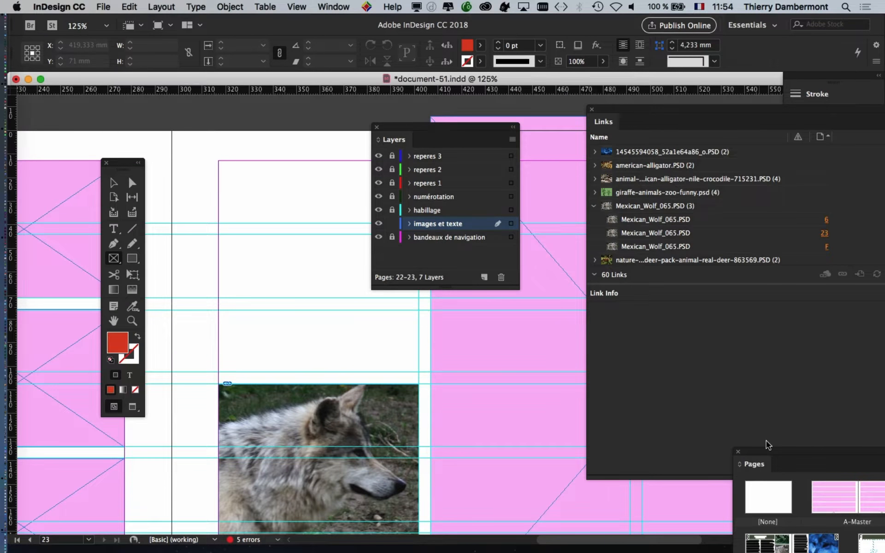
{"action": "left_click_drag", "start_coordinate": [805, 454], "coordinate": [243, 135]}
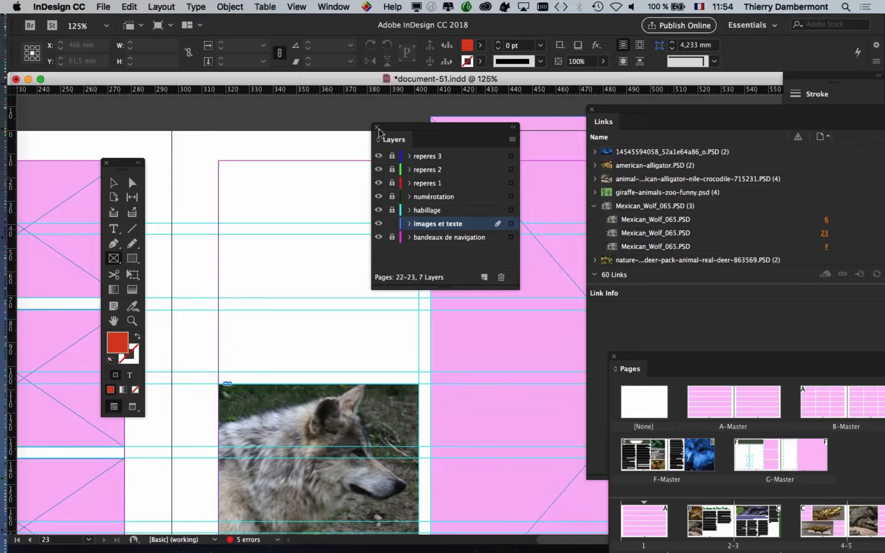
{"action": "left_click", "coordinate": [378, 128]}
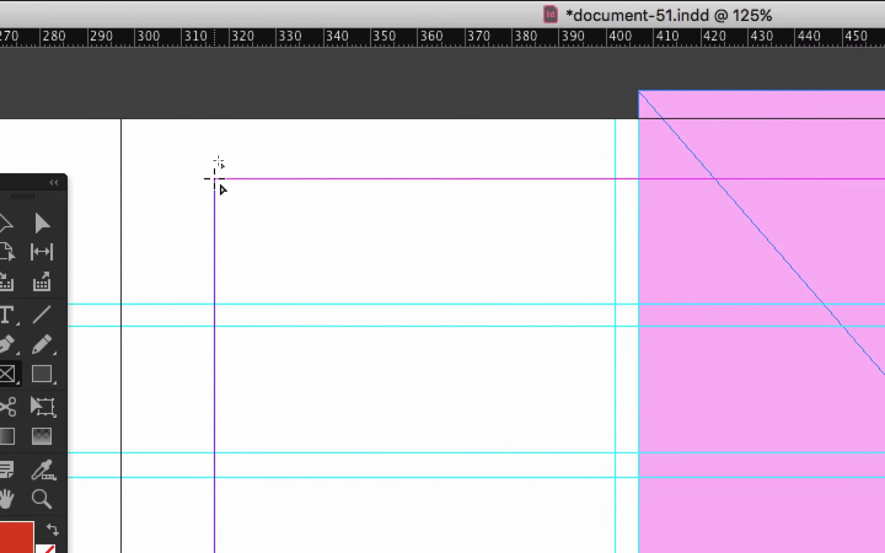
Try drawing a rectangular picture frame from page 23's upper-left margin corner down to just above the wolf picture, and undo it.
{"action": "left_click_drag", "start_coordinate": [214, 179], "coordinate": [591, 552]}
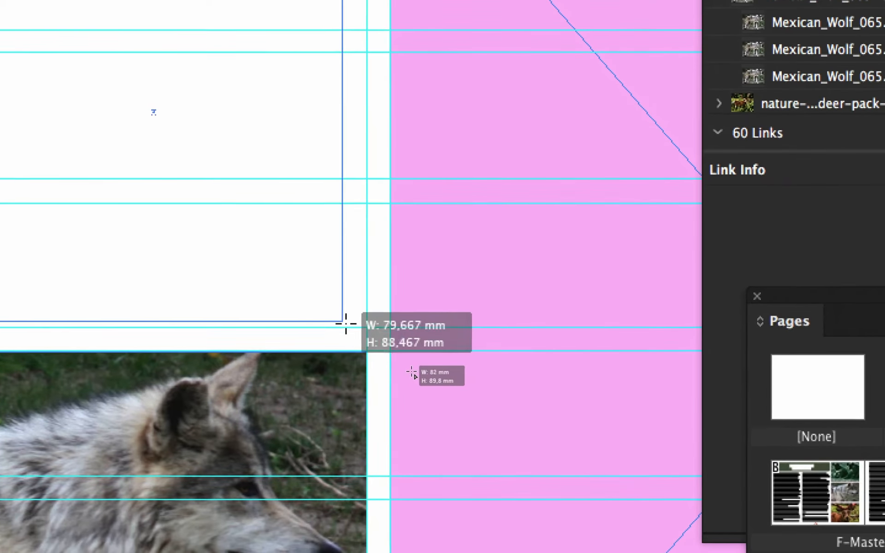
{"action": "left_click_drag", "start_coordinate": [345, 324], "coordinate": [375, 331]}
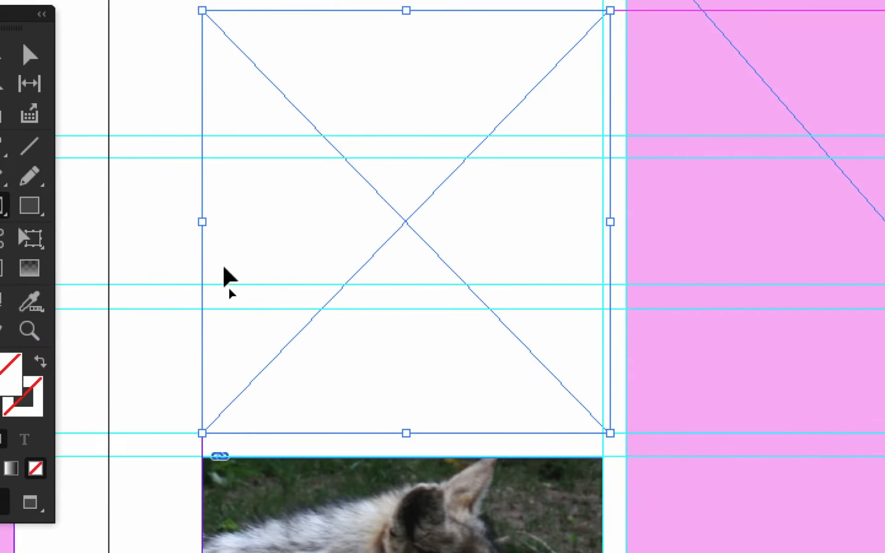
{"action": "key", "text": "ctrl+z"}
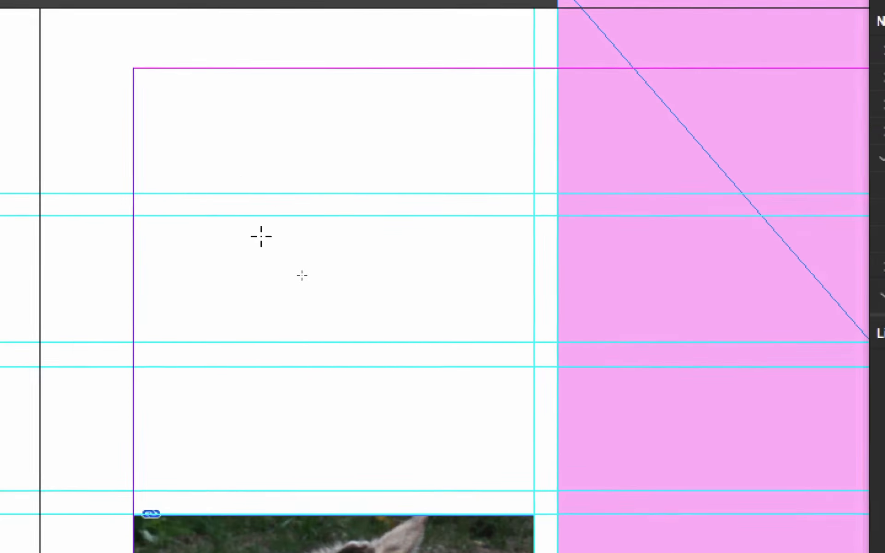
Draw a small rectangular frame above the wolf picture and stretch its corners to the margins and guides, about 85 by 90 mm.
{"action": "left_click_drag", "start_coordinate": [198, 152], "coordinate": [341, 366]}
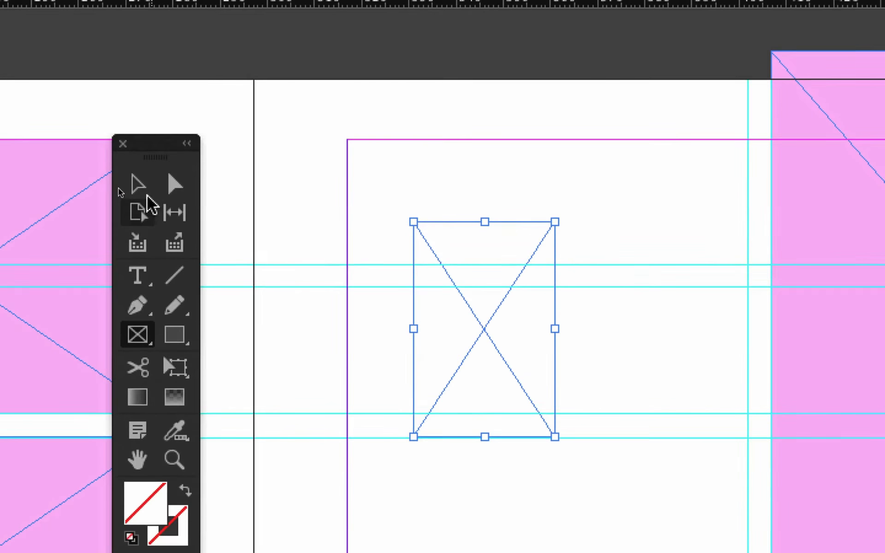
{"action": "left_click", "coordinate": [135, 190]}
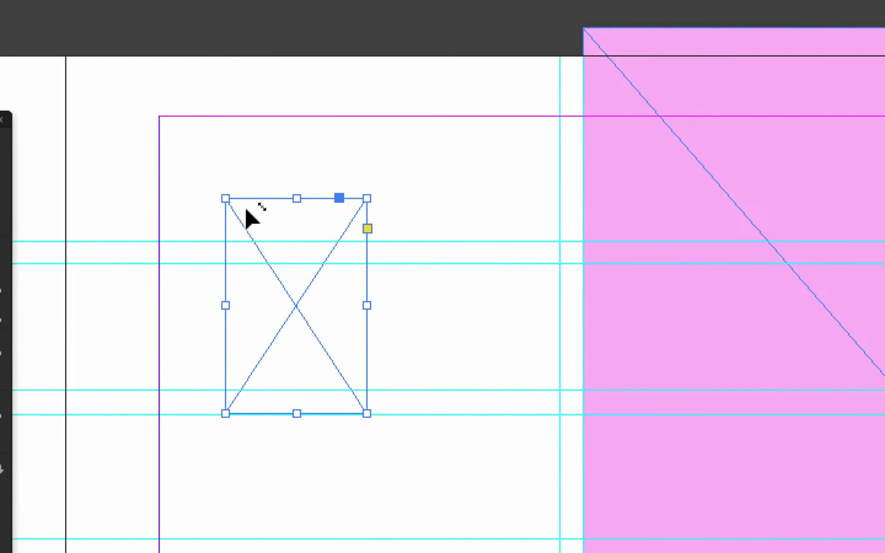
{"action": "left_click_drag", "start_coordinate": [406, 222], "coordinate": [340, 148]}
{"action": "left_click_drag", "start_coordinate": [215, 178], "coordinate": [209, 169]}
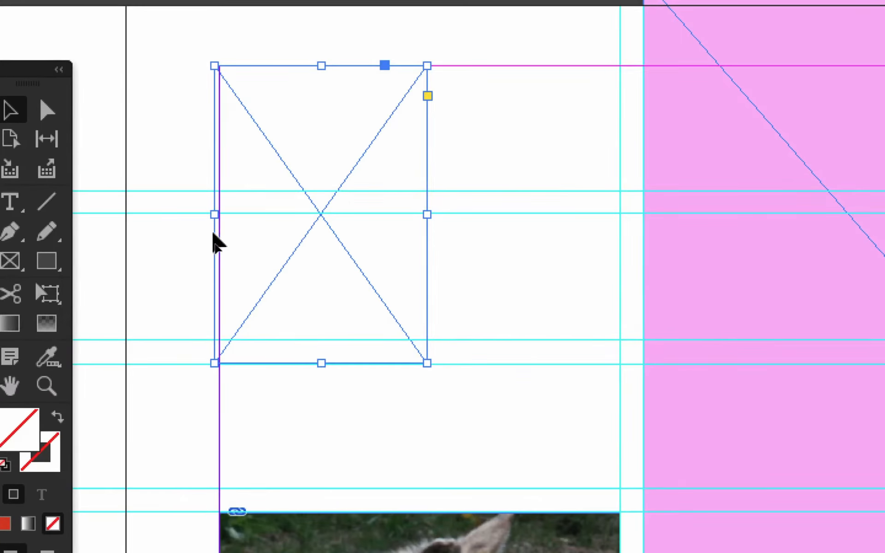
{"action": "left_click", "coordinate": [214, 226]}
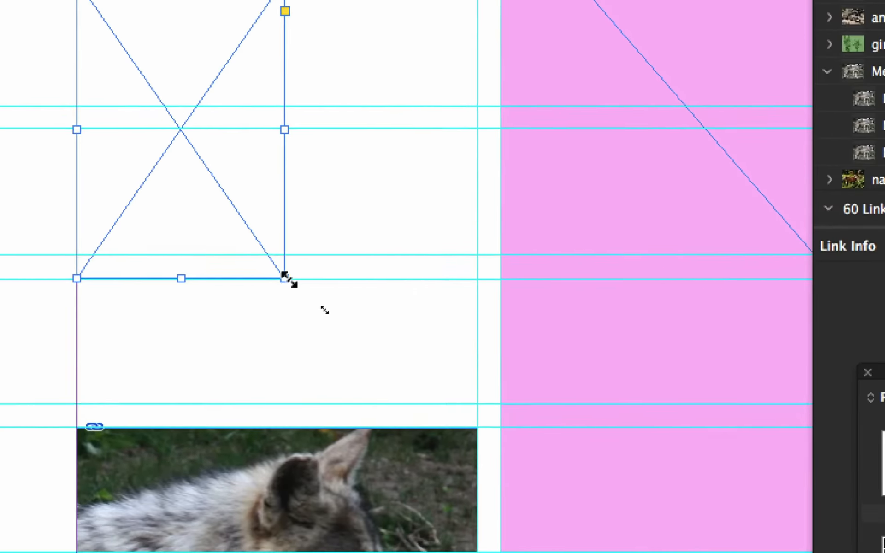
{"action": "left_click_drag", "start_coordinate": [289, 279], "coordinate": [454, 407]}
{"action": "left_click_drag", "start_coordinate": [346, 322], "coordinate": [340, 310]}
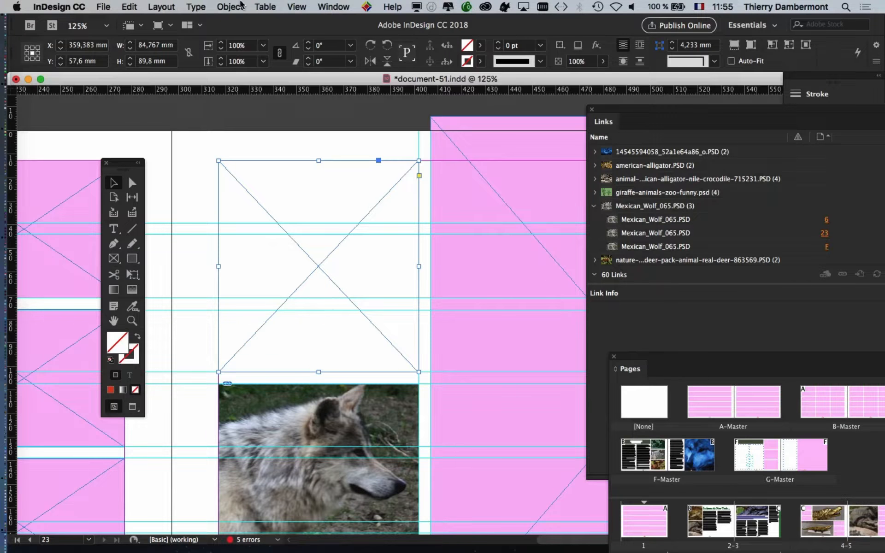
Review the empty frame's Frame Fitting Options and close them without changing anything.
{"action": "left_click", "coordinate": [240, 6]}
{"action": "mouse_move", "coordinate": [271, 226]}
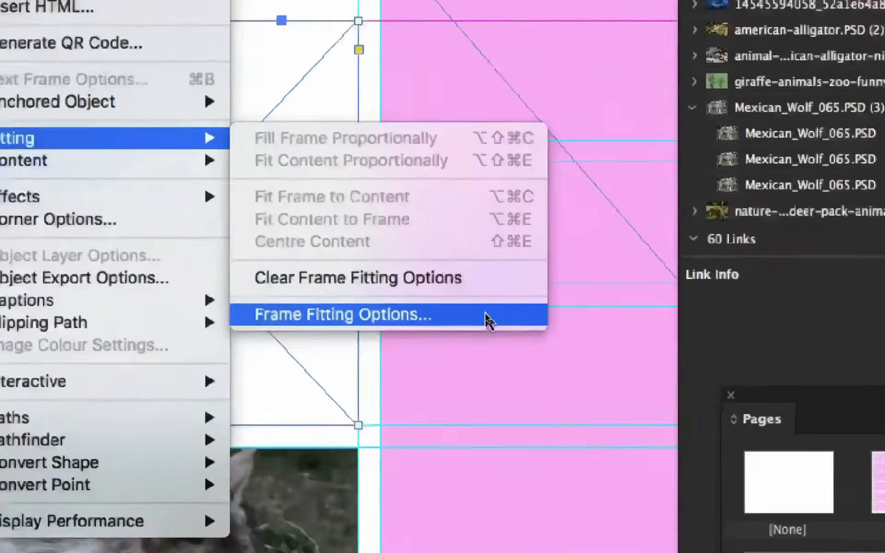
{"action": "left_click", "coordinate": [485, 315]}
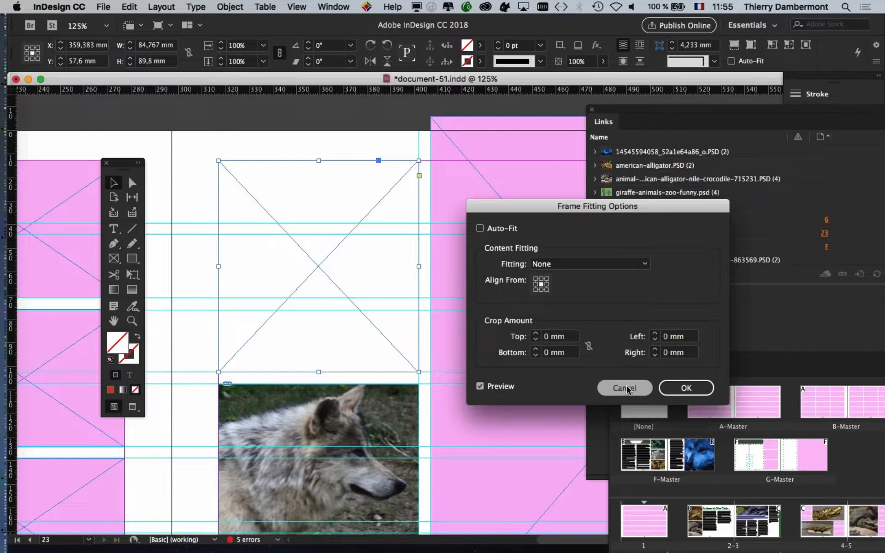
{"action": "left_click", "coordinate": [648, 498]}
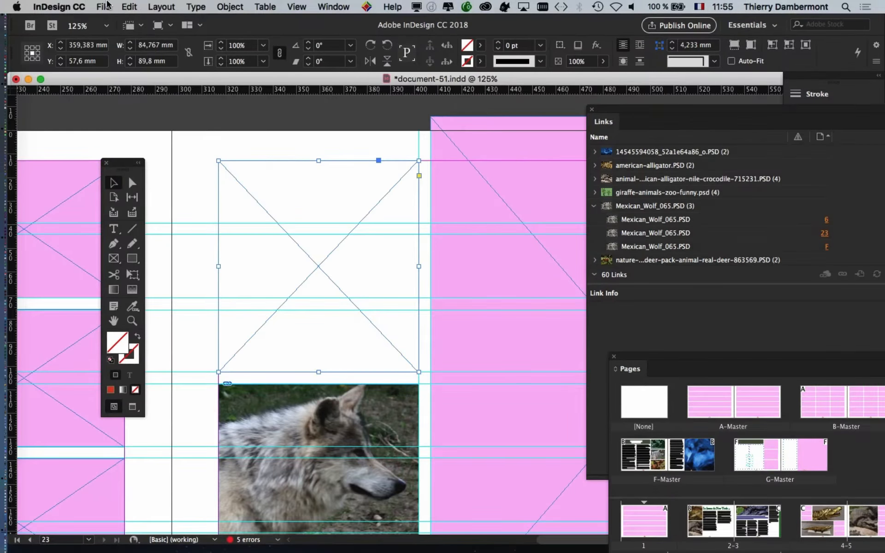
{"action": "left_click", "coordinate": [103, 7]}
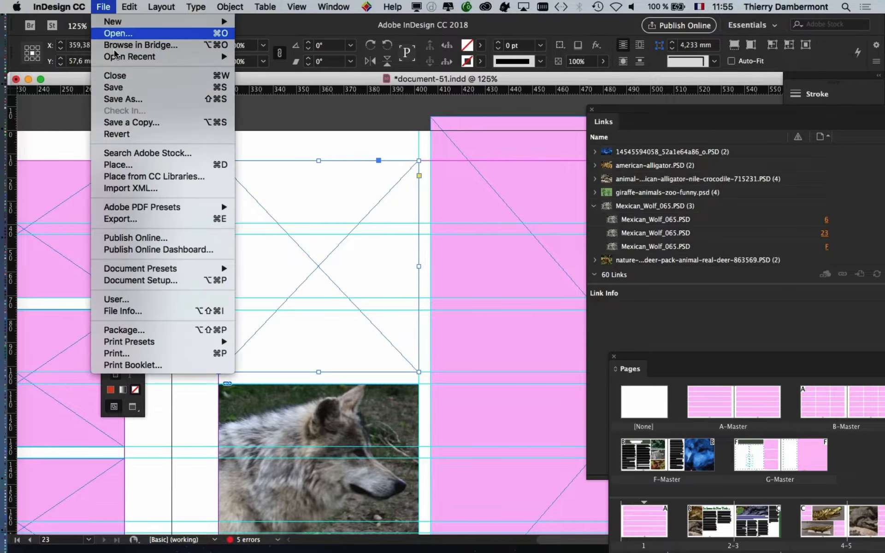
{"action": "left_click", "coordinate": [220, 167]}
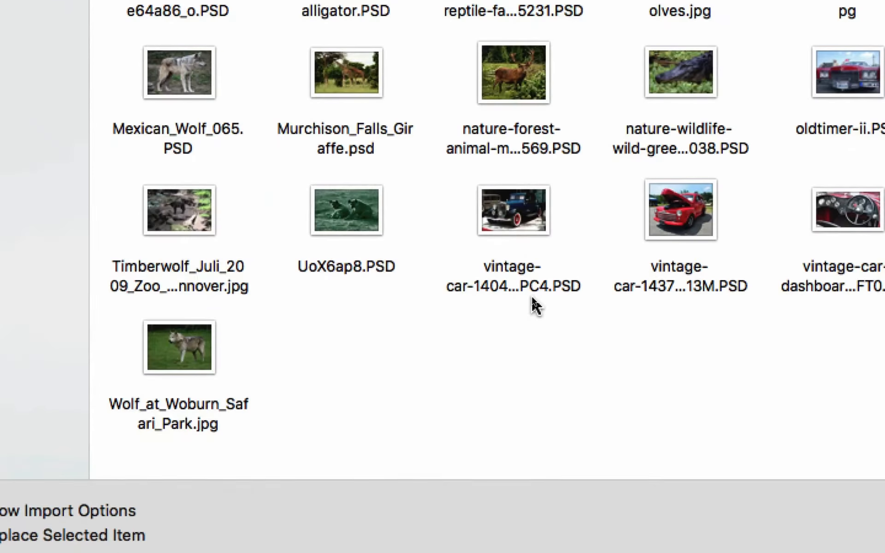
{"action": "left_click", "coordinate": [609, 255]}
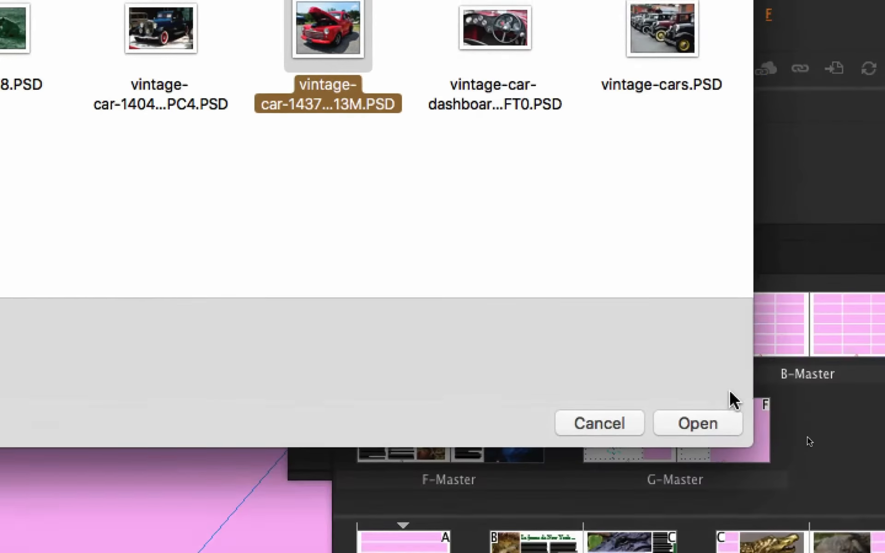
{"action": "left_click", "coordinate": [725, 413]}
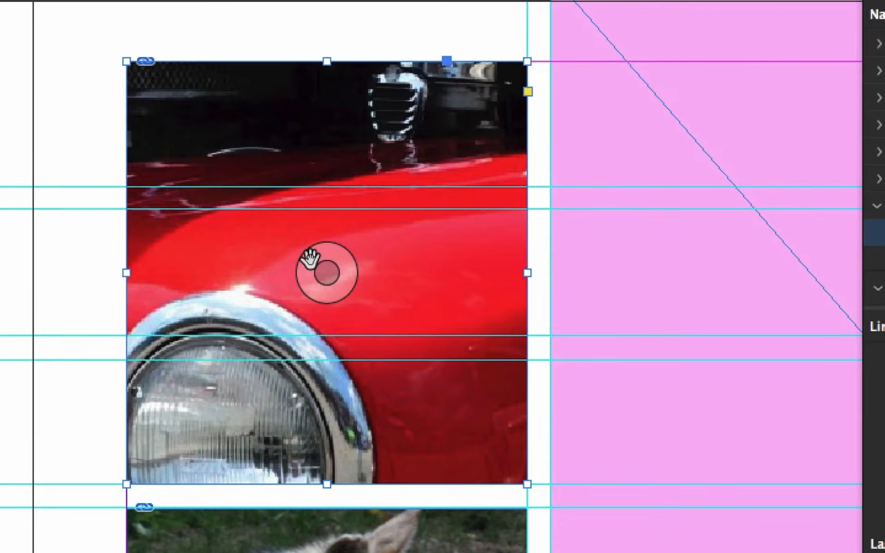
{"action": "left_click", "coordinate": [311, 259]}
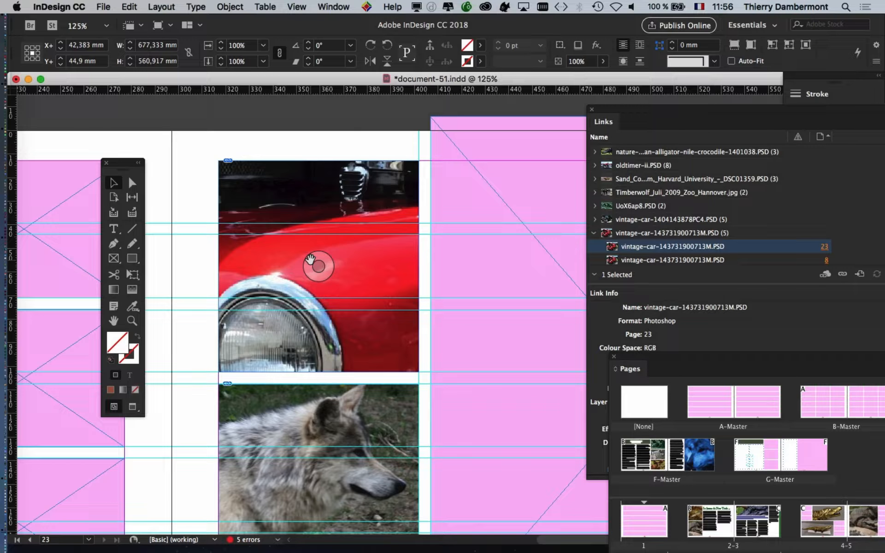
Move the Links, Pages and Tools panels outward so the spread of pages 22-23 is unobstructed.
{"action": "key", "text": "super+minus"}
{"action": "key", "text": "super+minus"}
{"action": "key", "text": "super+minus"}
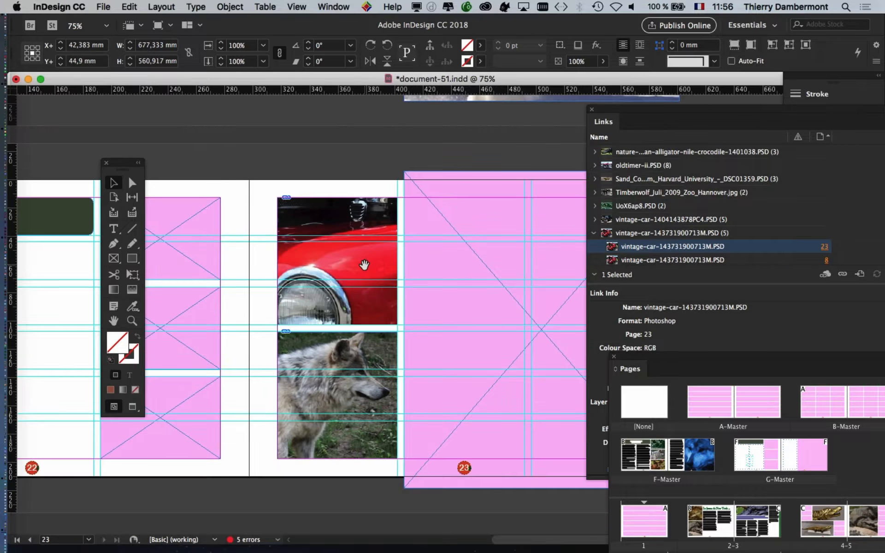
{"action": "key", "text": "super+minus"}
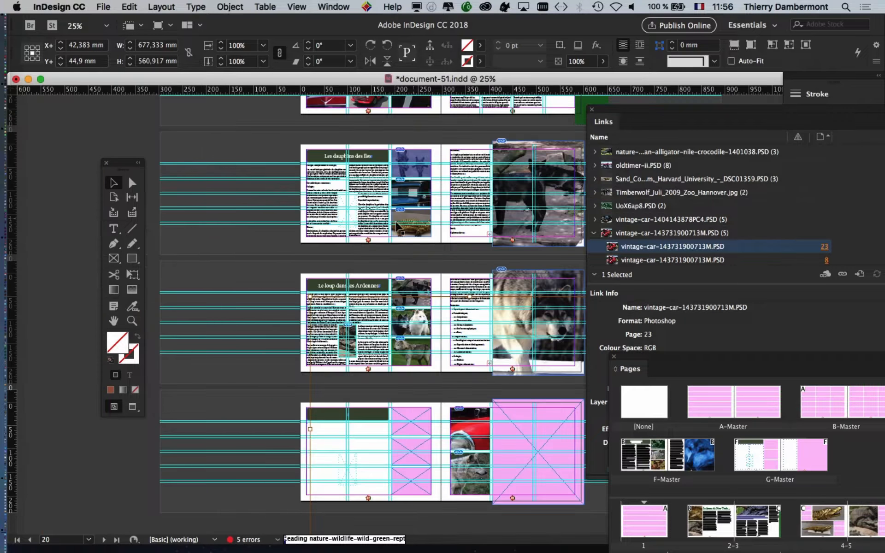
{"action": "left_click_drag", "start_coordinate": [601, 110], "coordinate": [797, 205]}
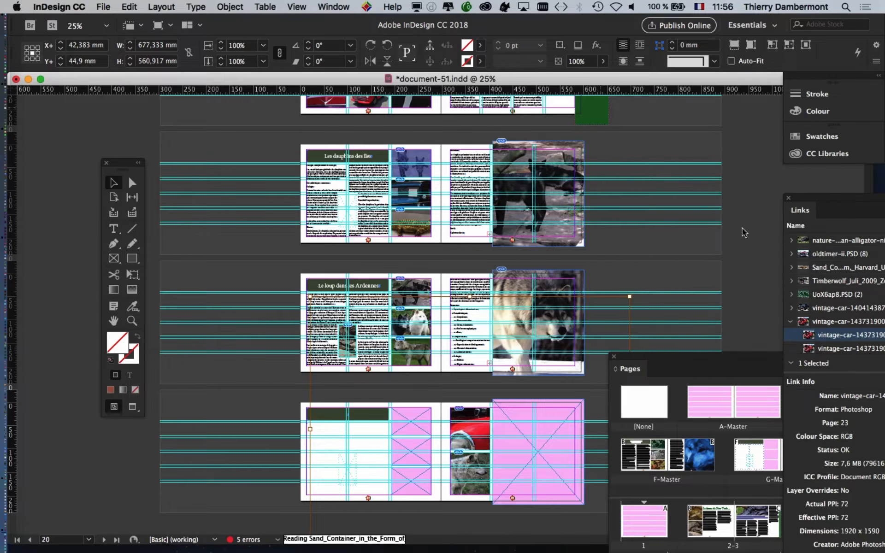
{"action": "left_click_drag", "start_coordinate": [646, 371], "coordinate": [748, 362]}
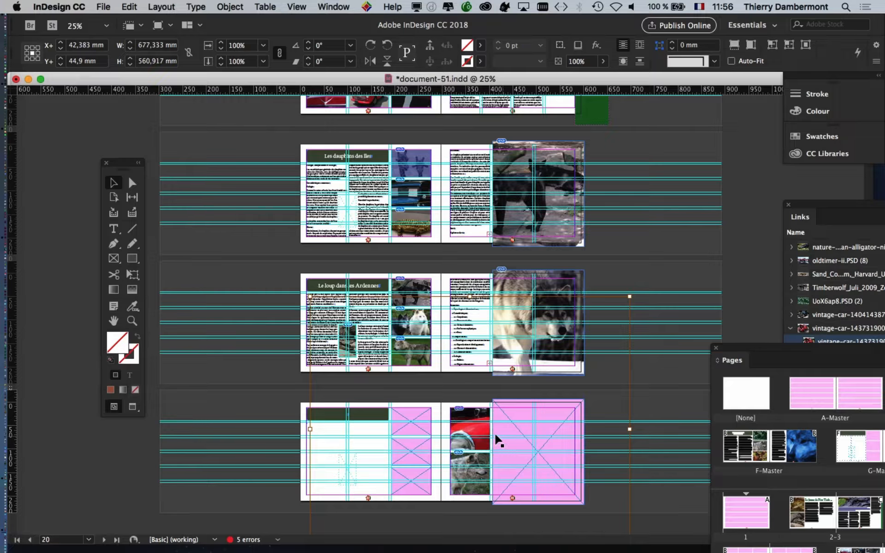
{"action": "key", "text": "super+equal"}
{"action": "key", "text": "super+equal"}
{"action": "scroll", "coordinate": [401, 315], "scroll_direction": "right", "scroll_amount": 10}
{"action": "scroll", "coordinate": [400, 315], "scroll_direction": "down", "scroll_amount": 5}
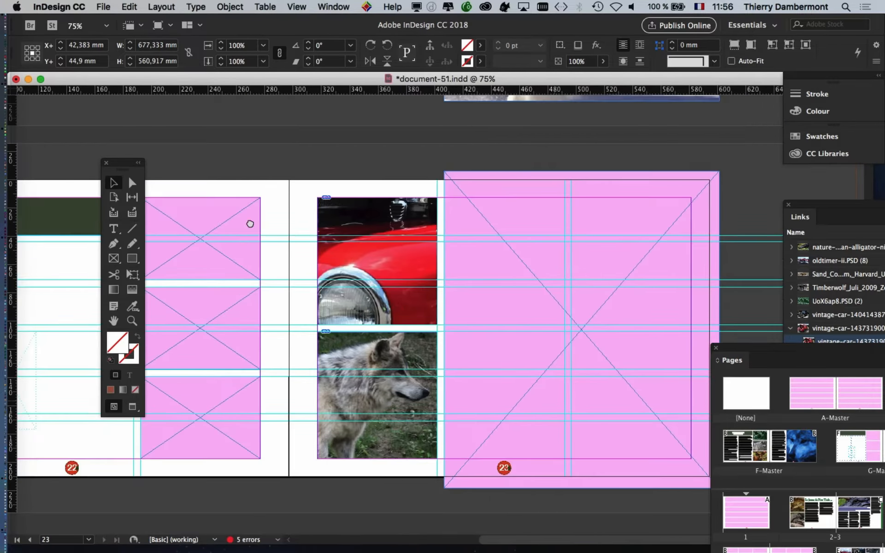
{"action": "left_click_drag", "start_coordinate": [129, 163], "coordinate": [72, 159]}
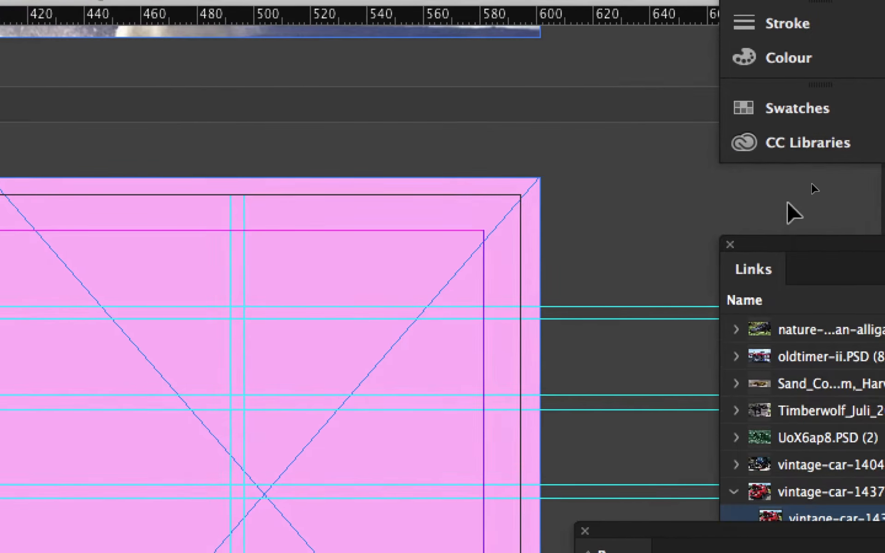
{"action": "key", "text": "super+minus"}
{"action": "key", "text": "super+minus"}
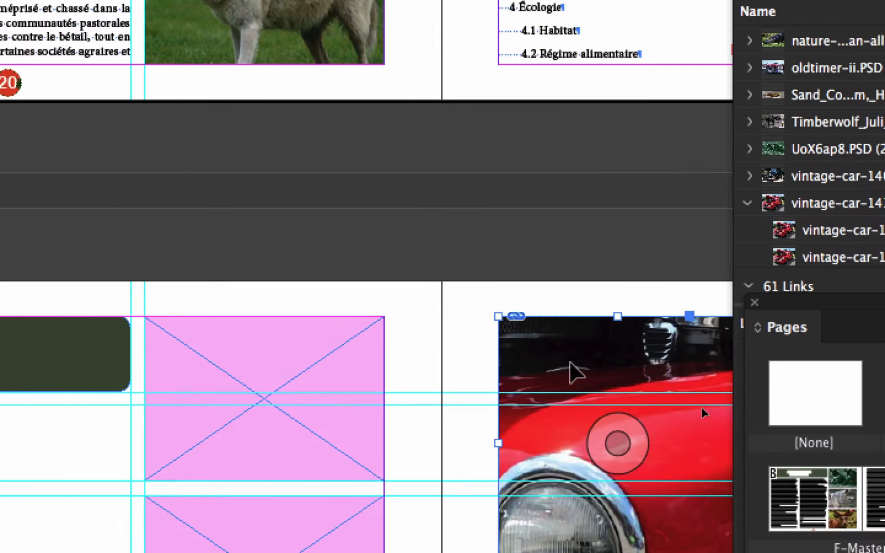
Apply Fill Frame Proportionally fitting to the red car image on page 23.
{"action": "left_click", "coordinate": [412, 364]}
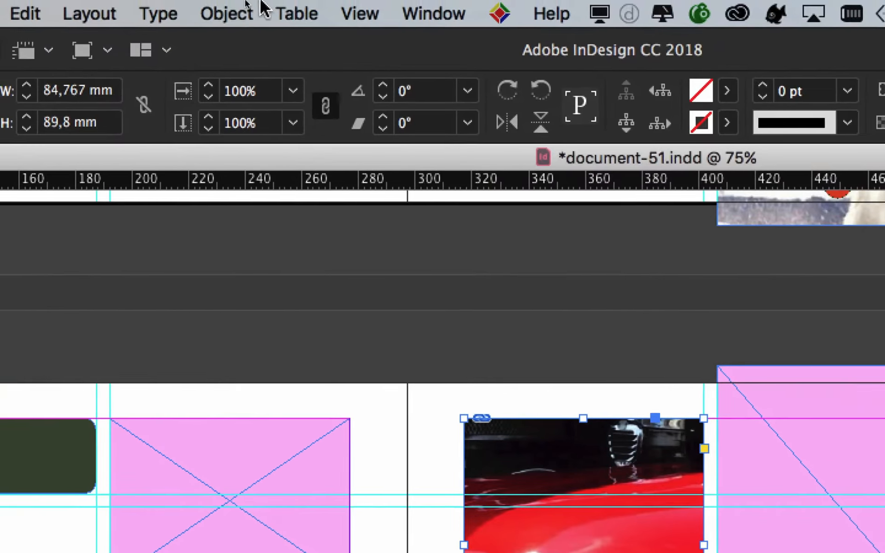
{"action": "left_click", "coordinate": [251, 8]}
{"action": "mouse_move", "coordinate": [299, 228]}
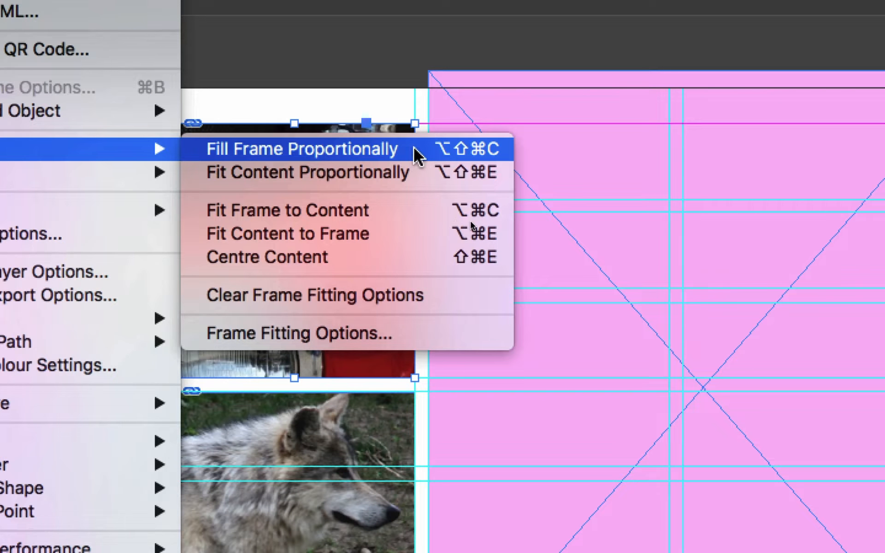
{"action": "left_click", "coordinate": [418, 155]}
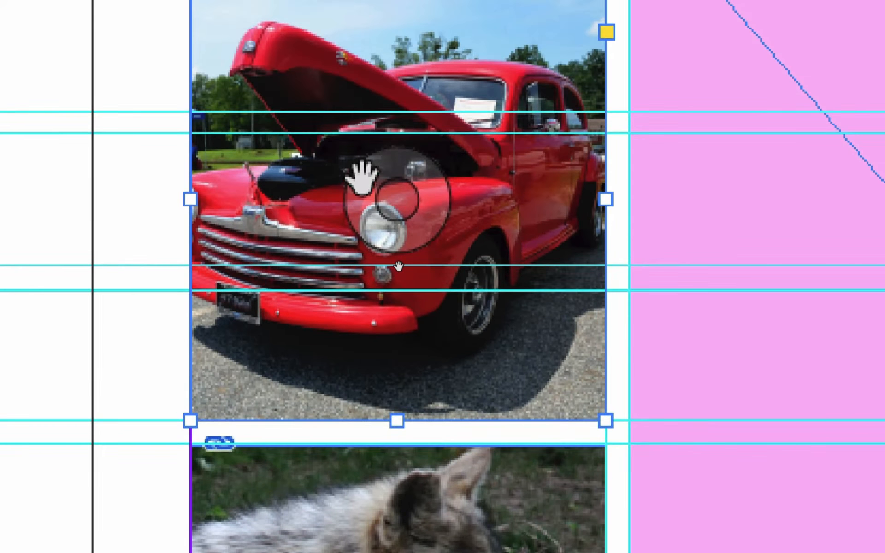
Shift the red car image sideways within its frame so that both headlights and the whole front grille show.
{"action": "left_click", "coordinate": [351, 10]}
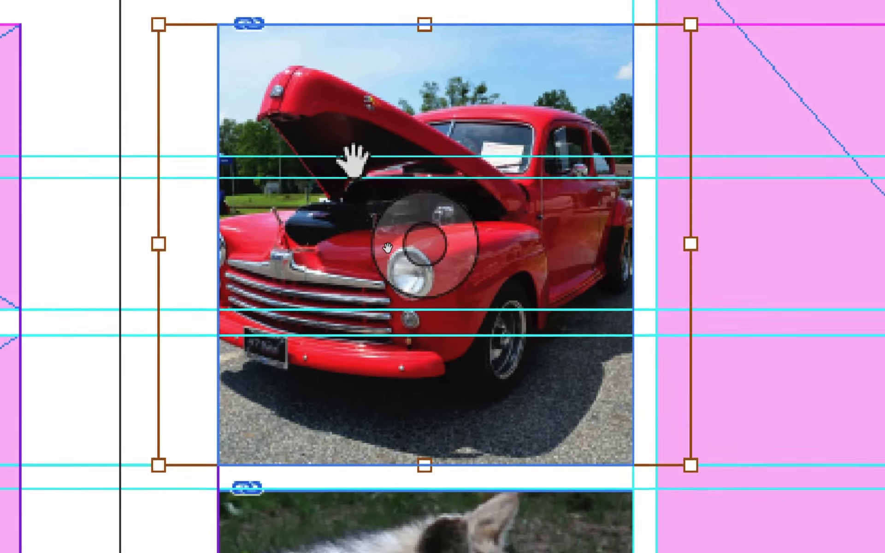
{"action": "left_click_drag", "start_coordinate": [383, 238], "coordinate": [500, 224]}
{"action": "left_click_drag", "start_coordinate": [420, 244], "coordinate": [578, 249]}
{"action": "left_click_drag", "start_coordinate": [462, 245], "coordinate": [216, 245]}
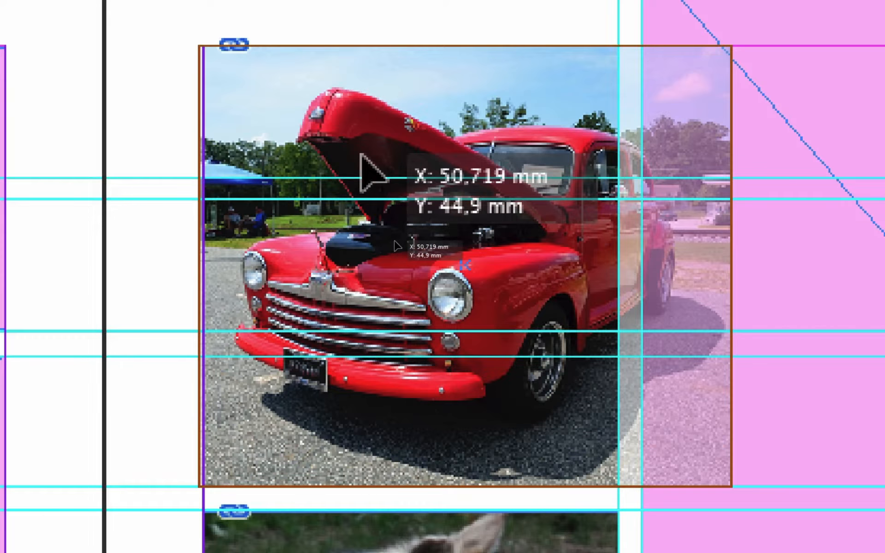
{"action": "left_click_drag", "start_coordinate": [396, 241], "coordinate": [395, 241]}
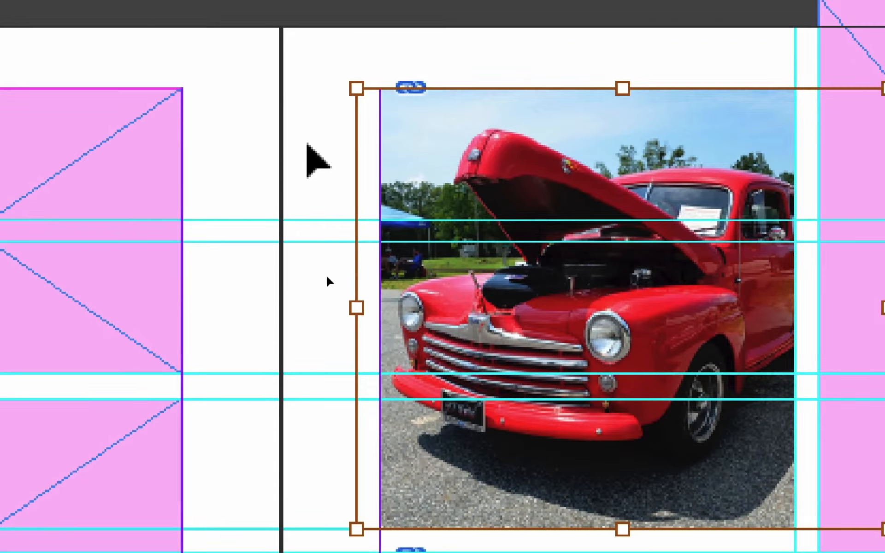
{"action": "left_click", "coordinate": [307, 144]}
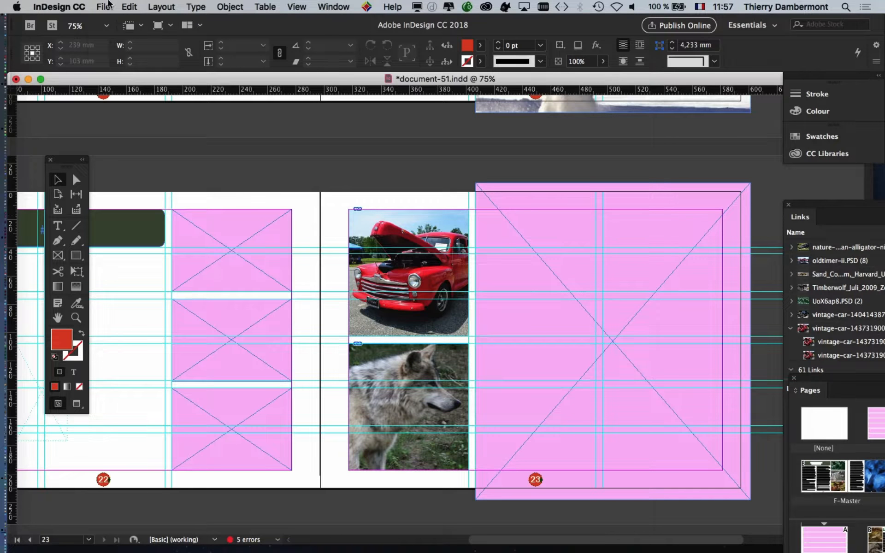
Save the document under the new name document-52.indd in the document-50 Folder.
{"action": "left_click", "coordinate": [104, 6]}
{"action": "left_click", "coordinate": [180, 106]}
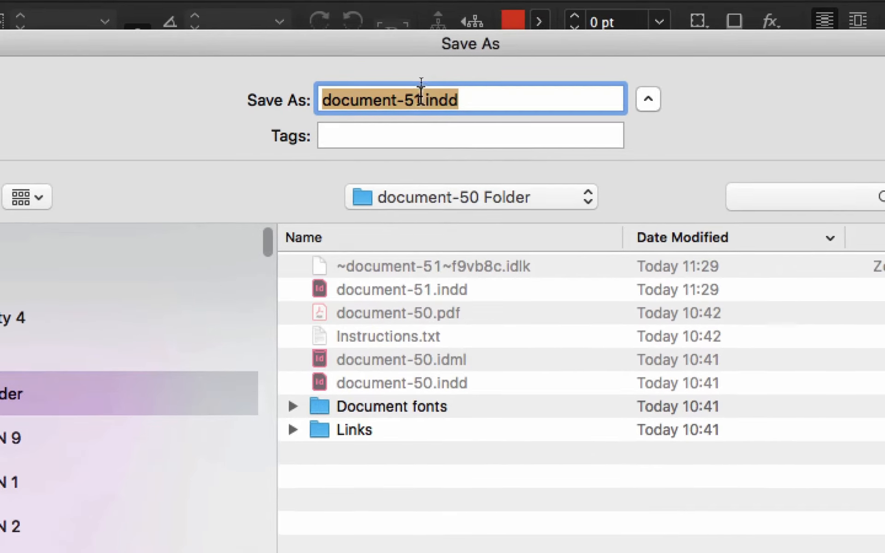
{"action": "left_click", "coordinate": [430, 75]}
{"action": "key", "text": "BackSpace"}
{"action": "type", "text": "2"}
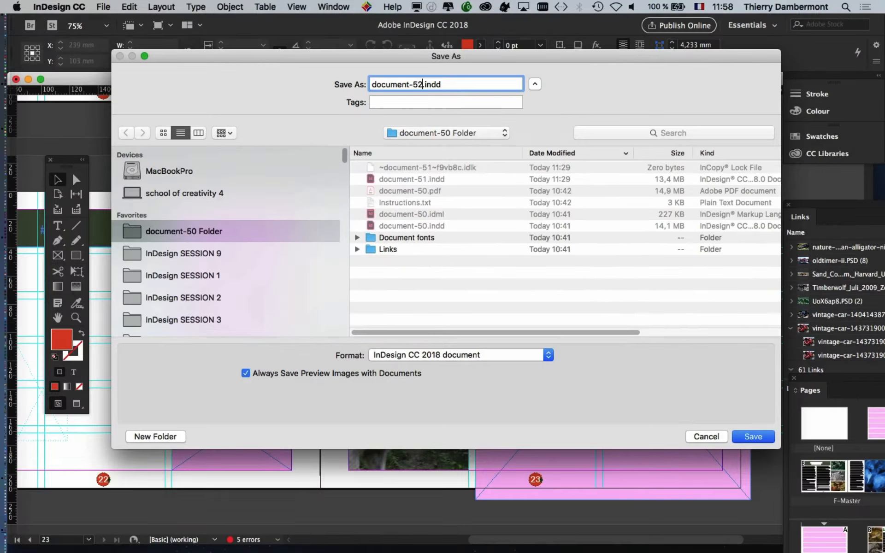
{"action": "key", "text": "Return"}
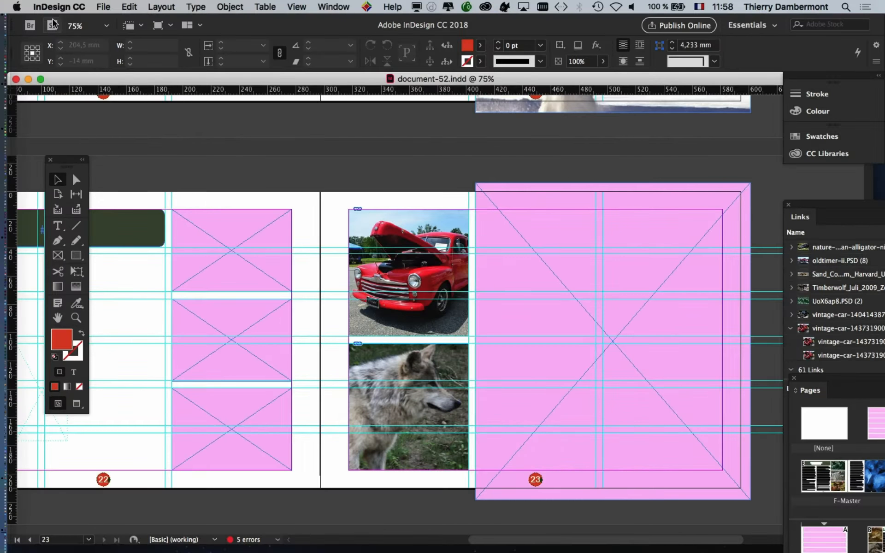
Load Black_and_White_Wolves.jpg, oldtimer-ii.PSD, vintage-cars.PSD and the blue vintage-car-1404…PC4.PSD together from the Links folder for placing.
{"action": "left_click", "coordinate": [104, 6]}
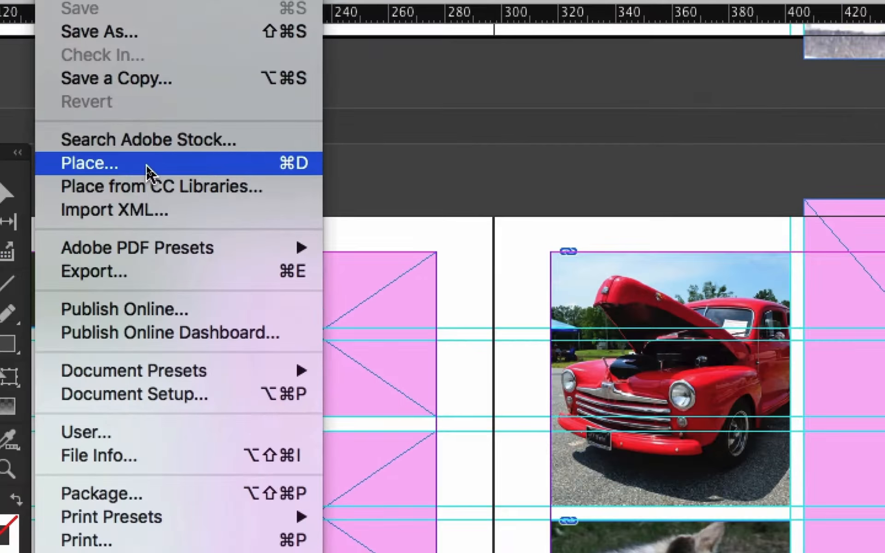
{"action": "left_click", "coordinate": [147, 169]}
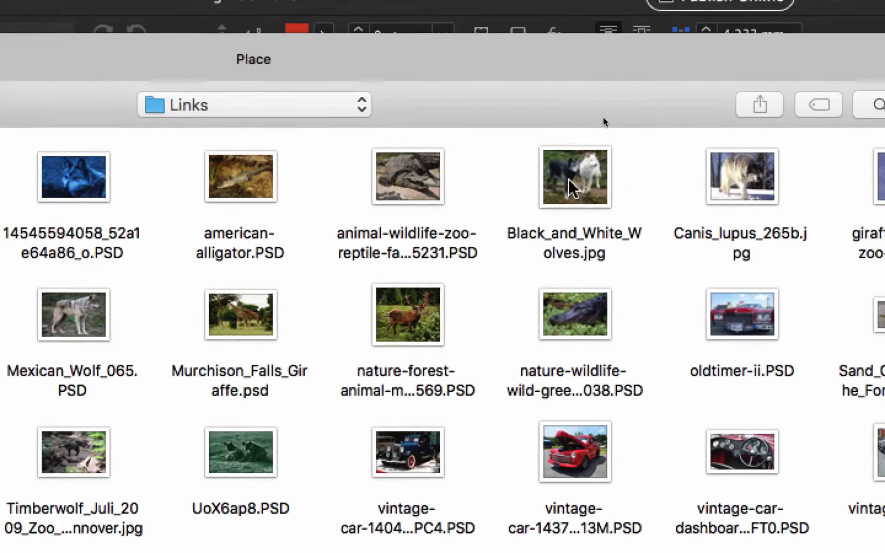
{"action": "left_click", "coordinate": [570, 191]}
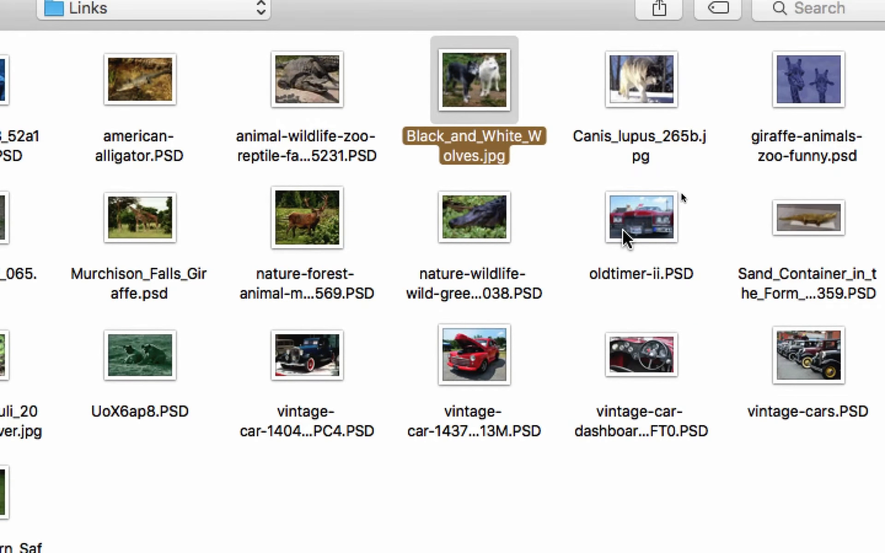
{"action": "left_click", "coordinate": [623, 229], "text": "super"}
{"action": "left_click", "coordinate": [795, 376], "text": "super"}
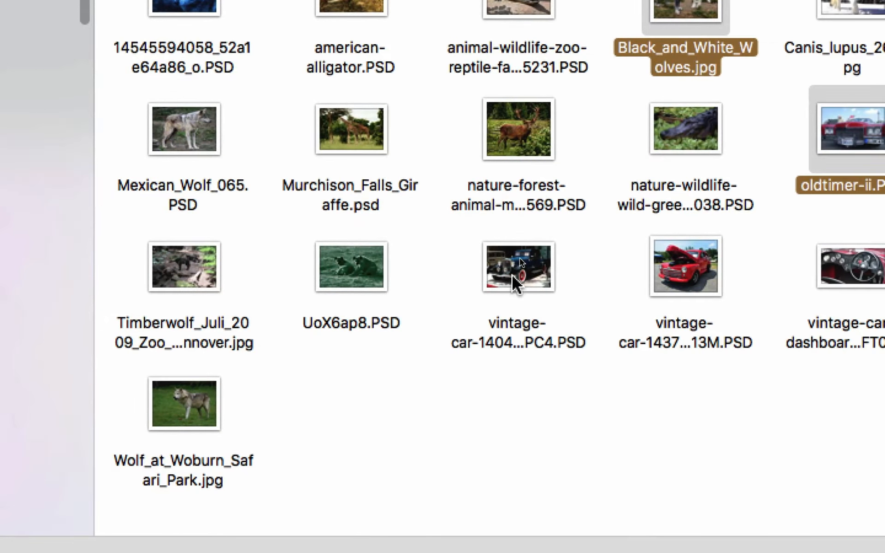
{"action": "left_click", "coordinate": [730, 325], "text": "super"}
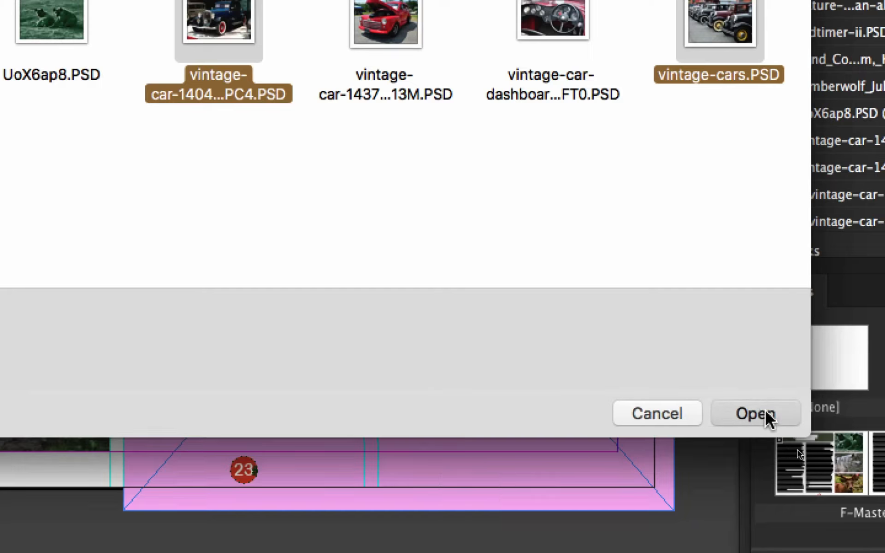
{"action": "left_click", "coordinate": [778, 506]}
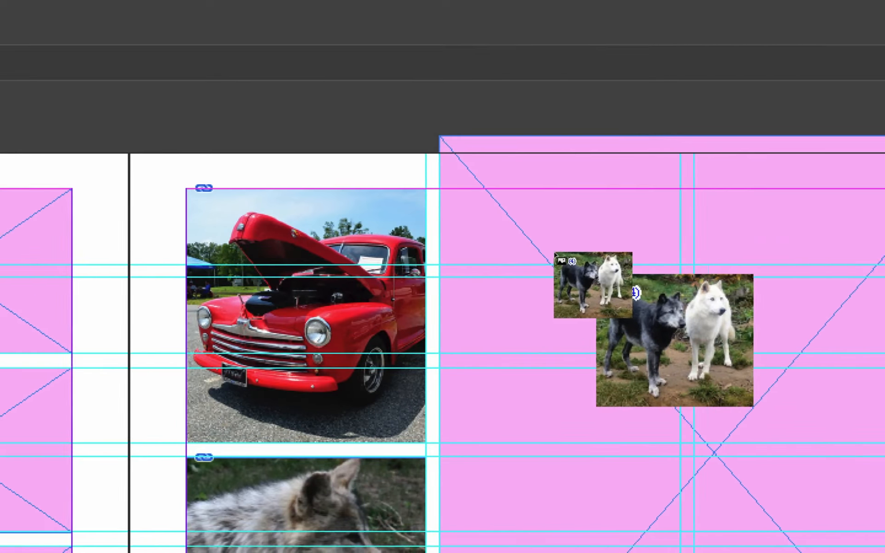
Cycle through the loaded images to the blue vintage car and place it in the large empty frame on page 23.
{"action": "key", "text": "Right"}
{"action": "key", "text": "Right"}
{"action": "key", "text": "Right"}
{"action": "key", "text": "Right"}
{"action": "key", "text": "Right"}
{"action": "key", "text": "Right"}
{"action": "key", "text": "Right"}
{"action": "key", "text": "Right"}
{"action": "key", "text": "Right"}
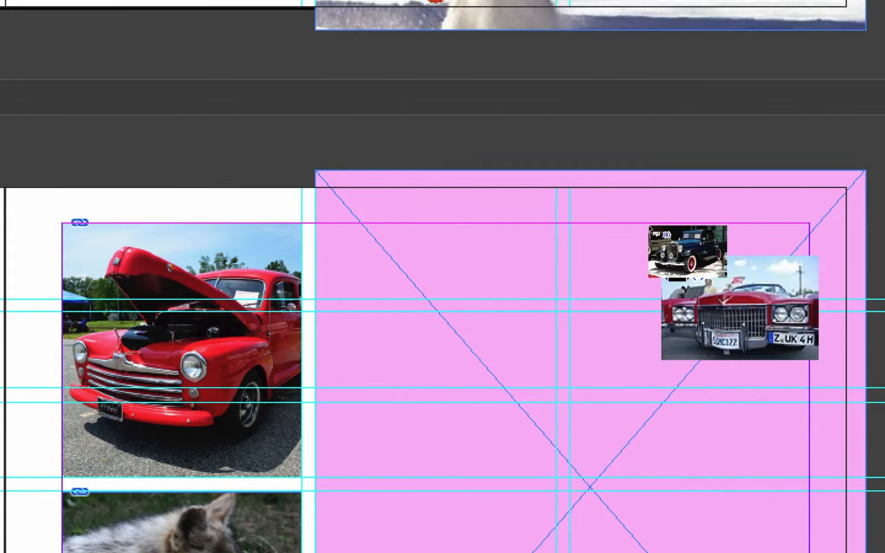
{"action": "key", "text": "Right"}
{"action": "key", "text": "Right"}
{"action": "key", "text": "Right"}
{"action": "key", "text": "Right"}
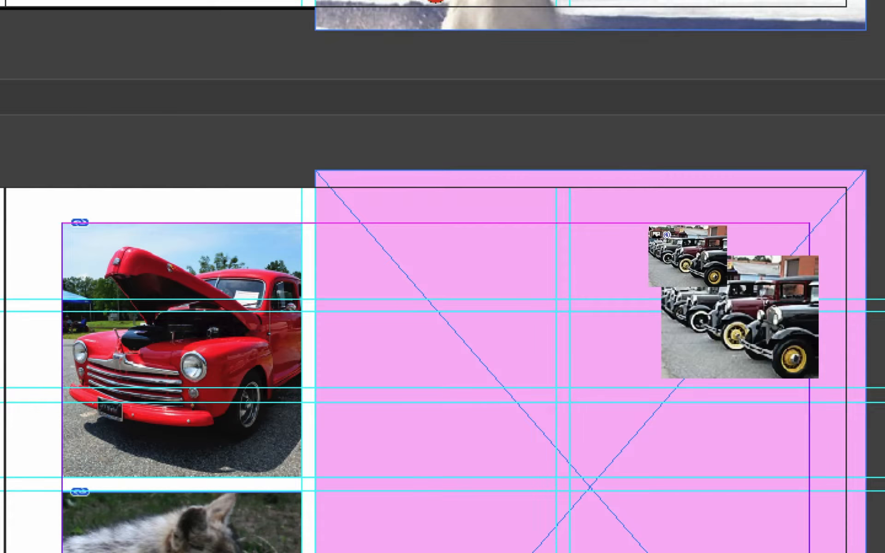
{"action": "key", "text": "Right"}
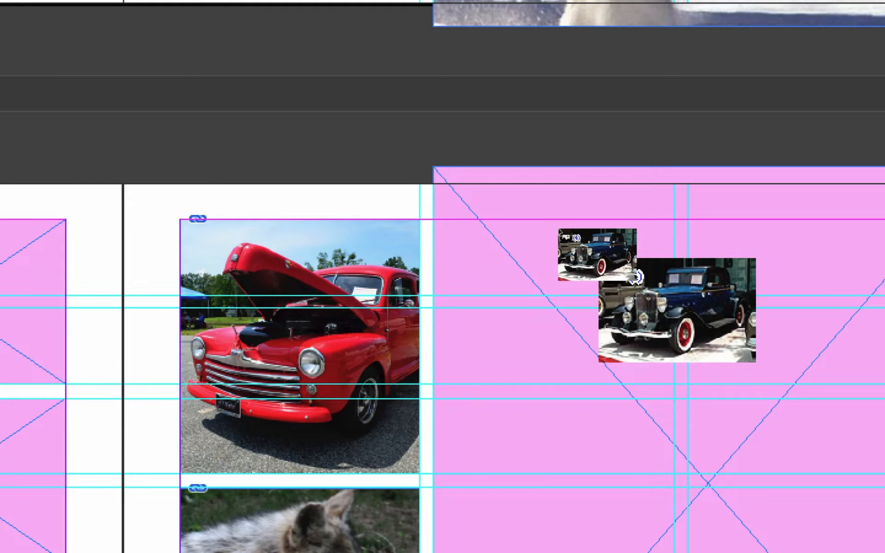
{"action": "key", "text": "v"}
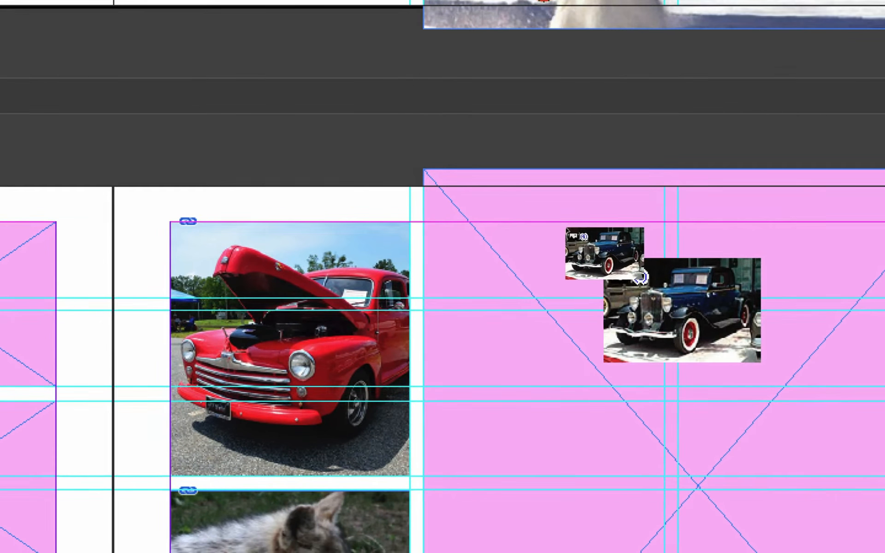
{"action": "left_click", "coordinate": [568, 230]}
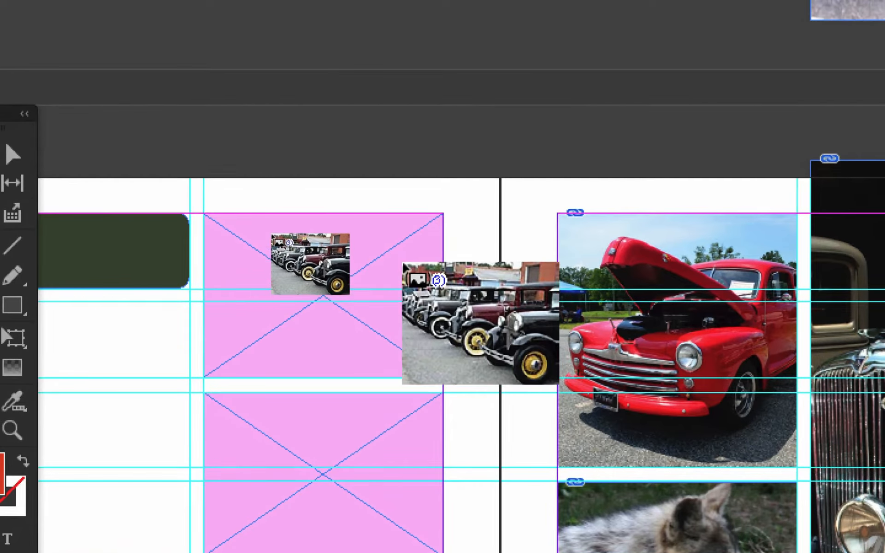
Fill page 22's three empty frames from top to bottom with the vintage cars row, the black and white wolves, and the red oldtimer.
{"action": "left_click", "coordinate": [402, 269]}
{"action": "left_click", "coordinate": [403, 324]}
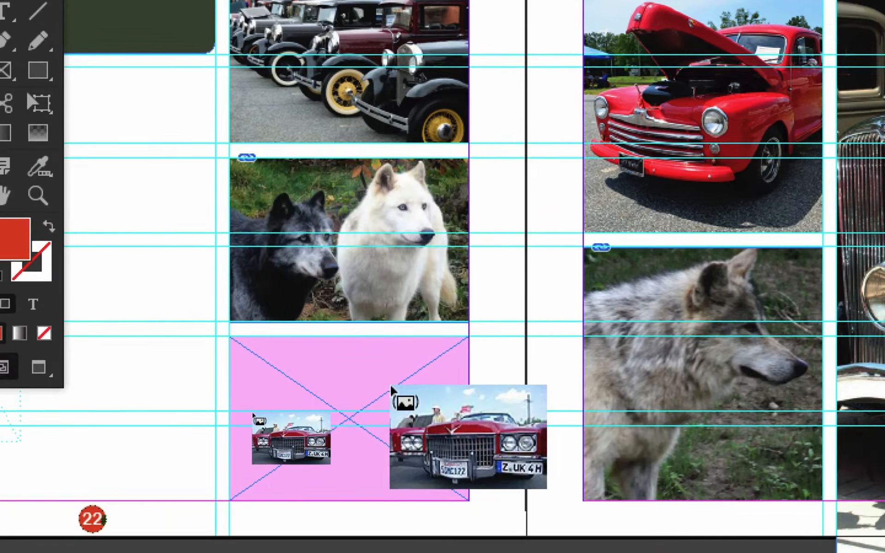
{"action": "left_click", "coordinate": [407, 389]}
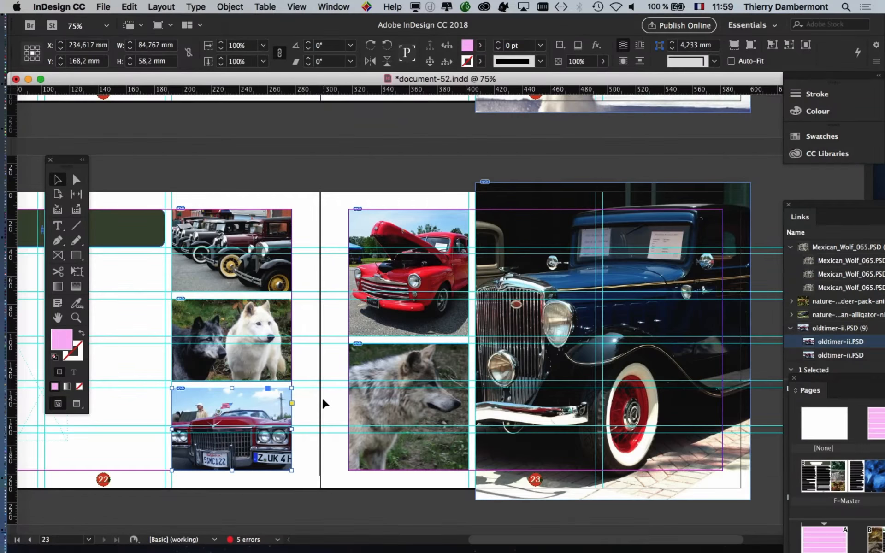
Shift the blue vintage car image within its large frame on page 23 so the whole front of the car shows.
{"action": "key", "text": "super+minus"}
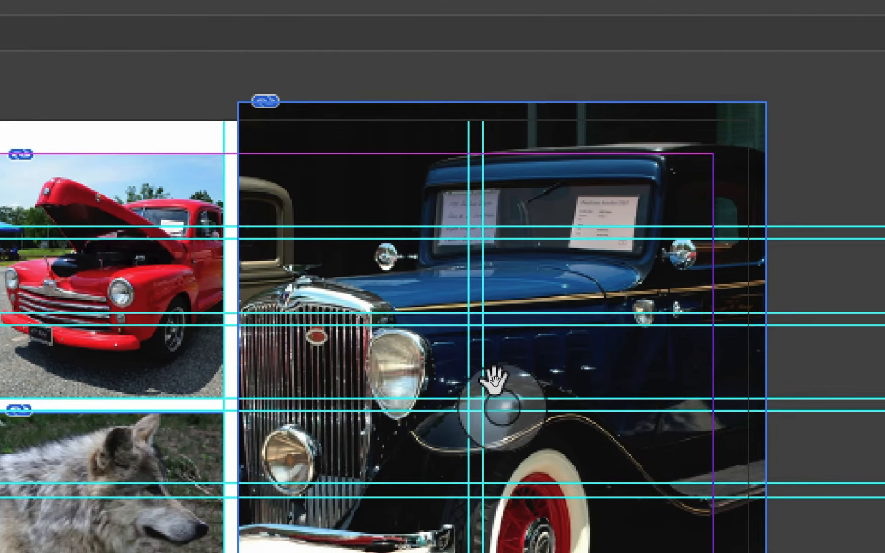
{"action": "left_click", "coordinate": [507, 383]}
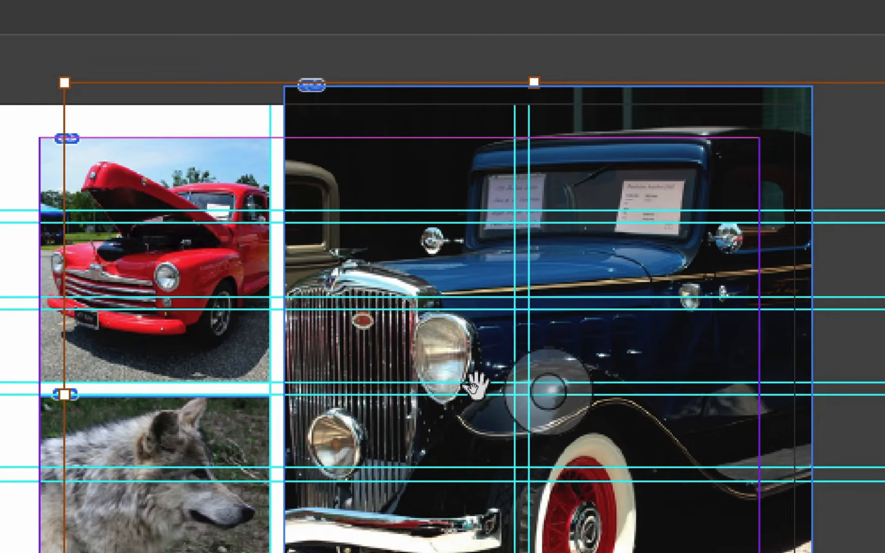
{"action": "left_click_drag", "start_coordinate": [474, 385], "coordinate": [605, 362]}
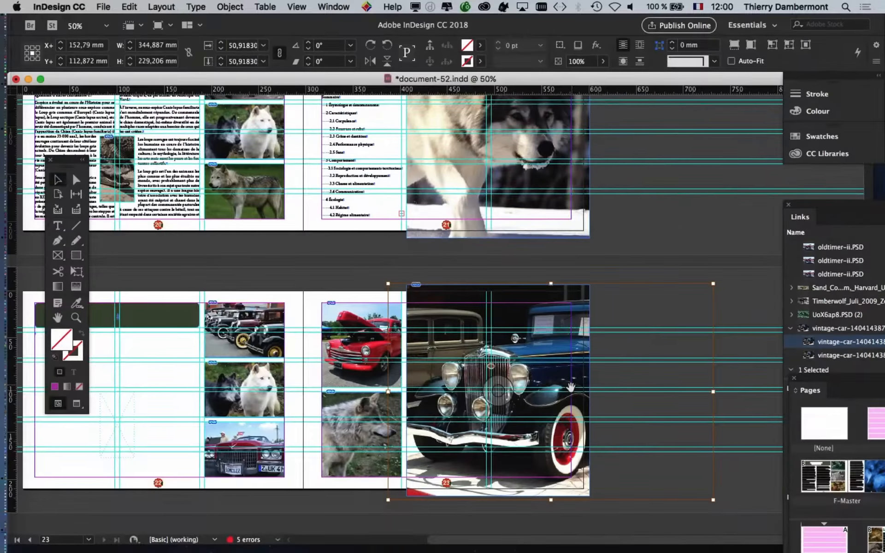
{"action": "left_click", "coordinate": [603, 429]}
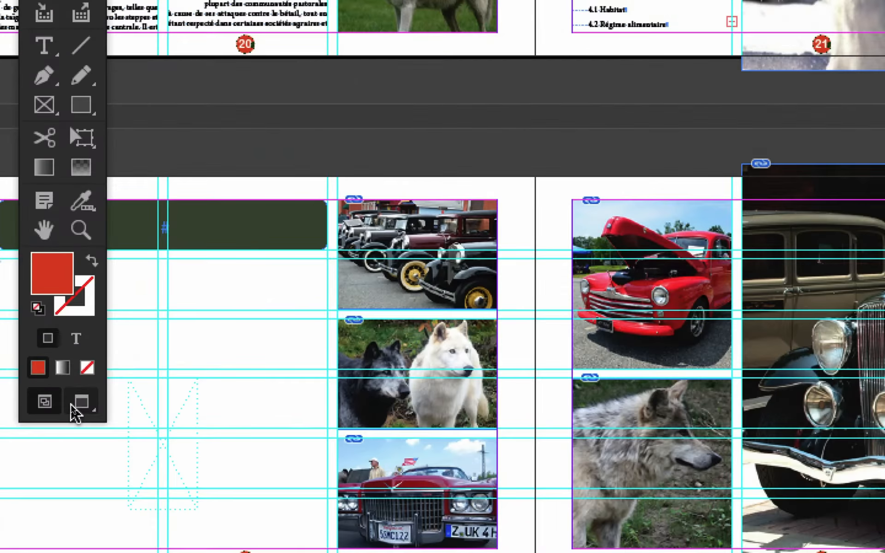
Examine the images on pages 22 and 23 in Preview mode, switching to Normal mode and back for comparison.
{"action": "left_click", "coordinate": [77, 403]}
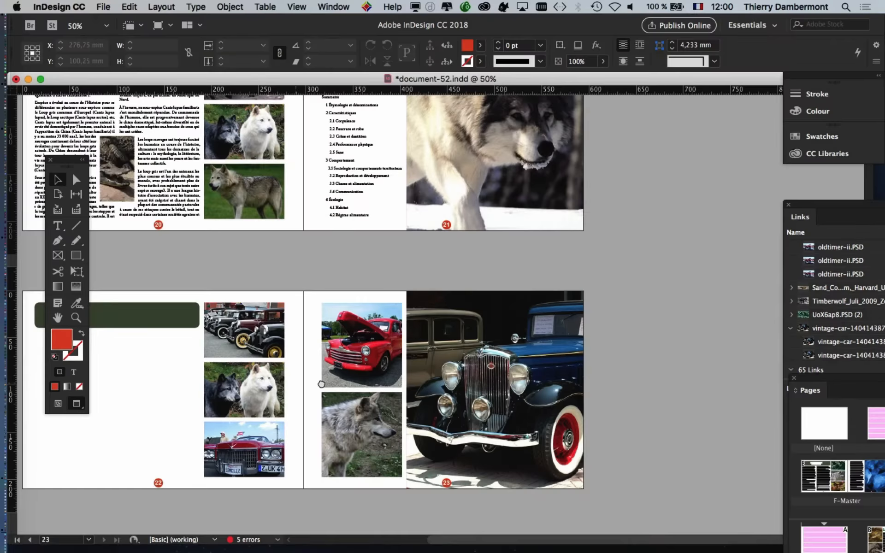
{"action": "left_click_drag", "start_coordinate": [524, 354], "coordinate": [687, 351]}
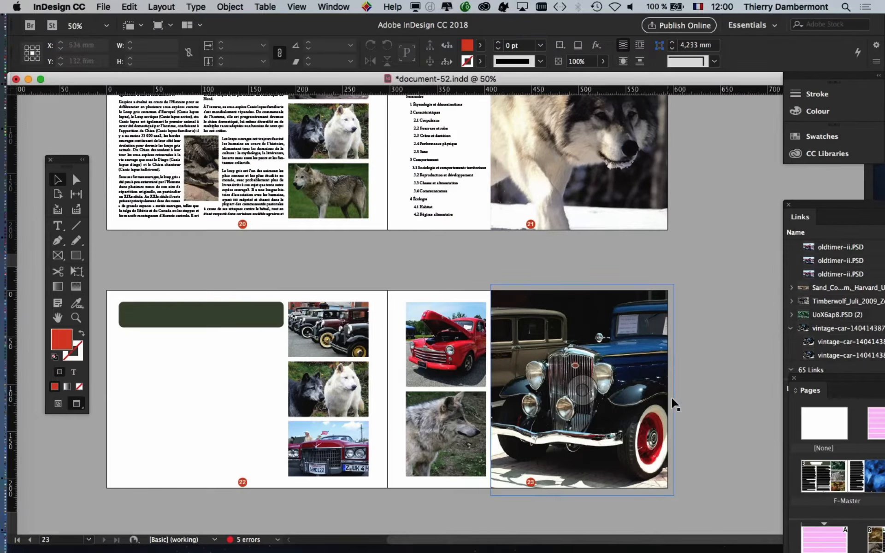
{"action": "scroll", "coordinate": [620, 396], "scroll_direction": "up", "scroll_amount": 2}
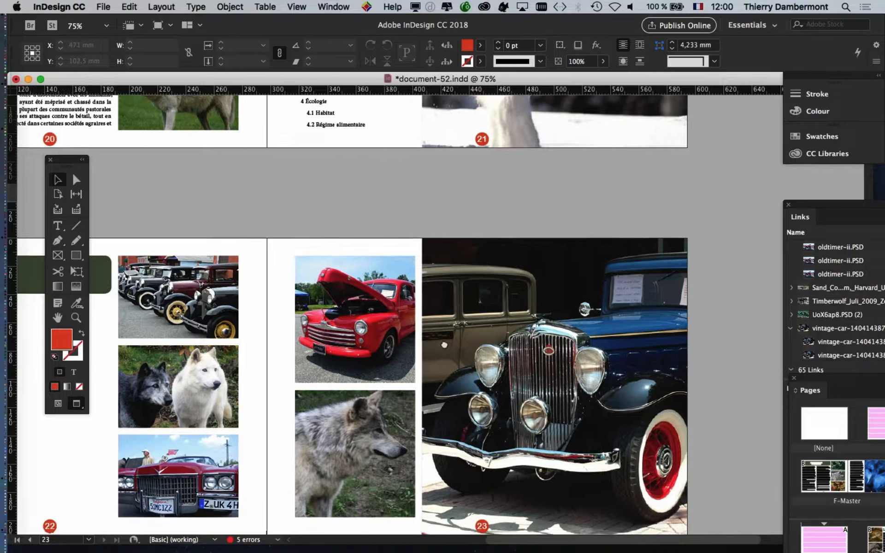
{"action": "scroll", "coordinate": [444, 345], "scroll_direction": "right", "scroll_amount": 5}
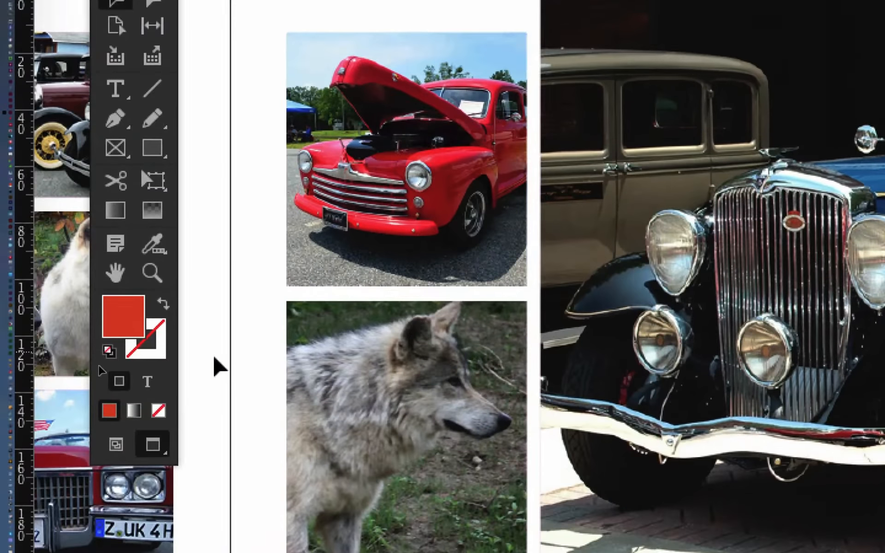
{"action": "left_click", "coordinate": [120, 444]}
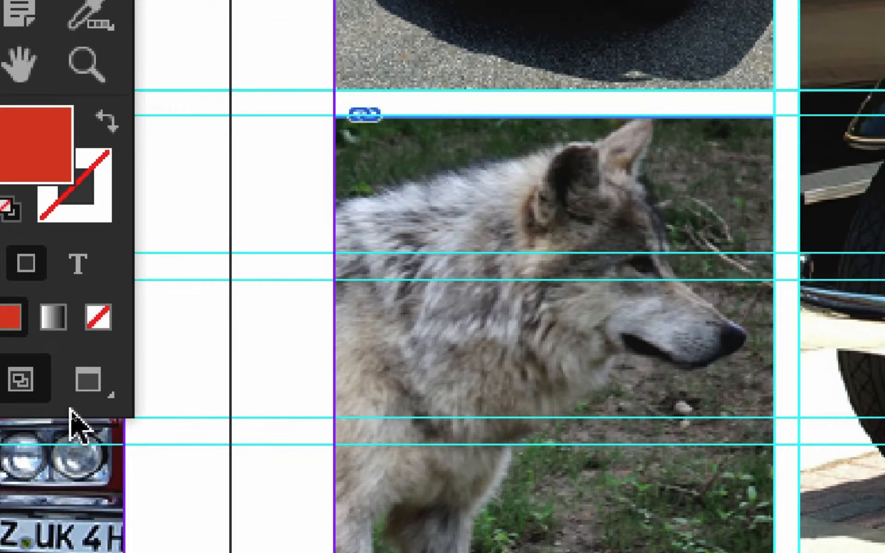
{"action": "left_click", "coordinate": [86, 388]}
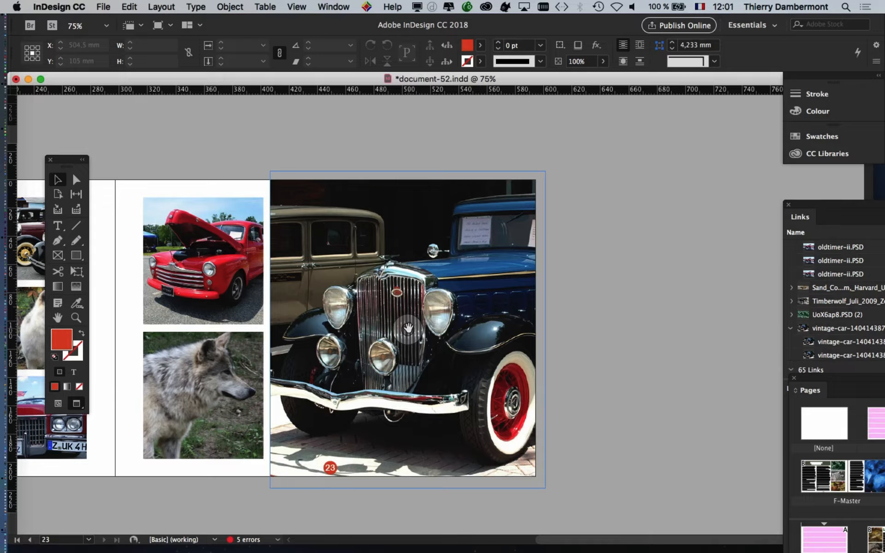
Enlarge the blue vintage car image on page 23 to about 415 × 276 mm from its centre and reposition it within its frame.
{"action": "left_click", "coordinate": [409, 328]}
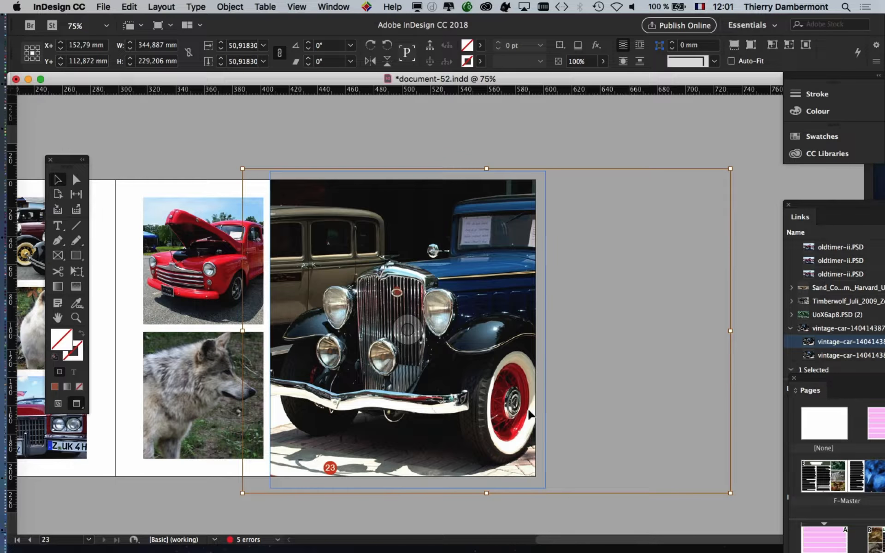
{"action": "key", "text": "super+minus"}
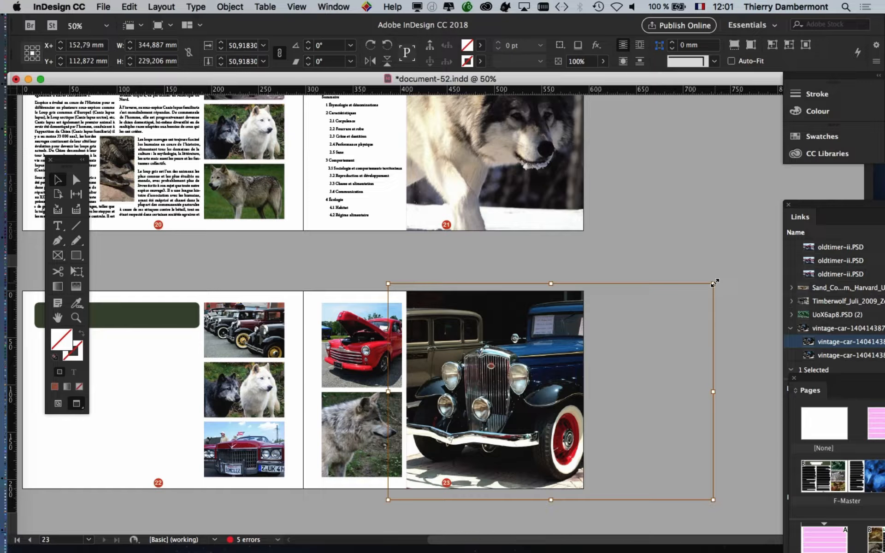
{"action": "left_click_drag", "start_coordinate": [714, 283], "coordinate": [747, 261]}
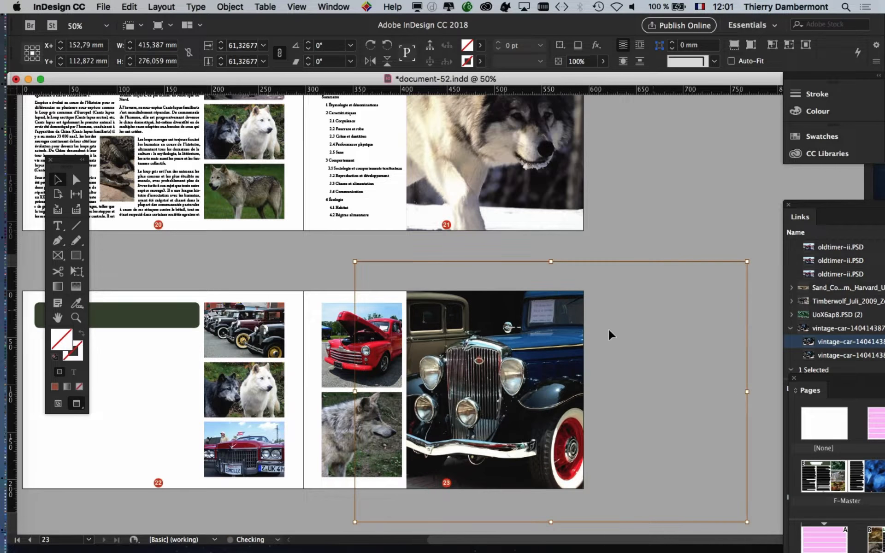
{"action": "left_click_drag", "start_coordinate": [527, 355], "coordinate": [546, 354]}
{"action": "left_click", "coordinate": [248, 519]}
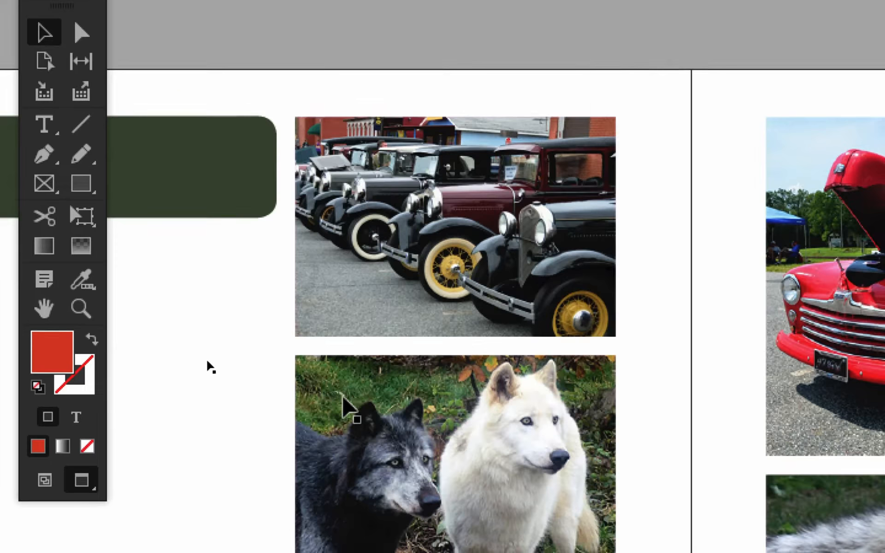
Check the image frames on pages 22 and 23 by selecting them one at a time, down to the page ends.
{"action": "left_click", "coordinate": [342, 397]}
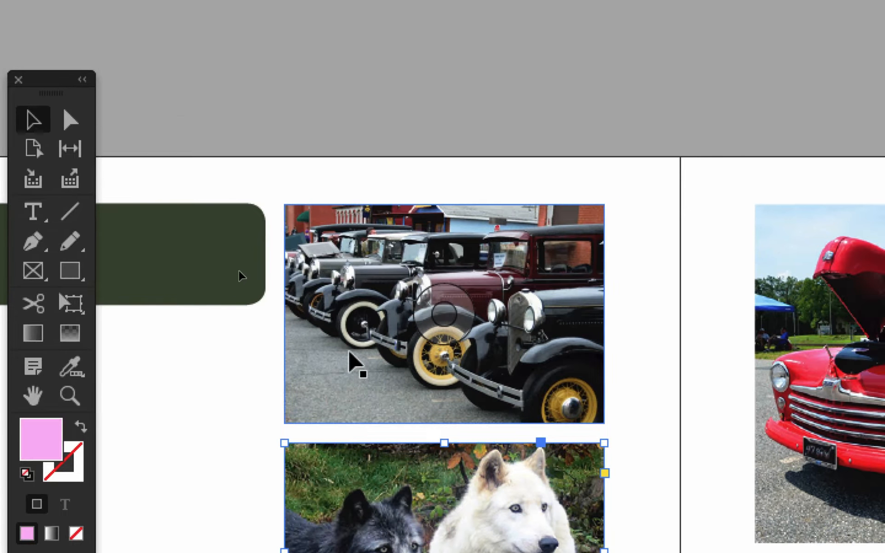
{"action": "left_click", "coordinate": [408, 213]}
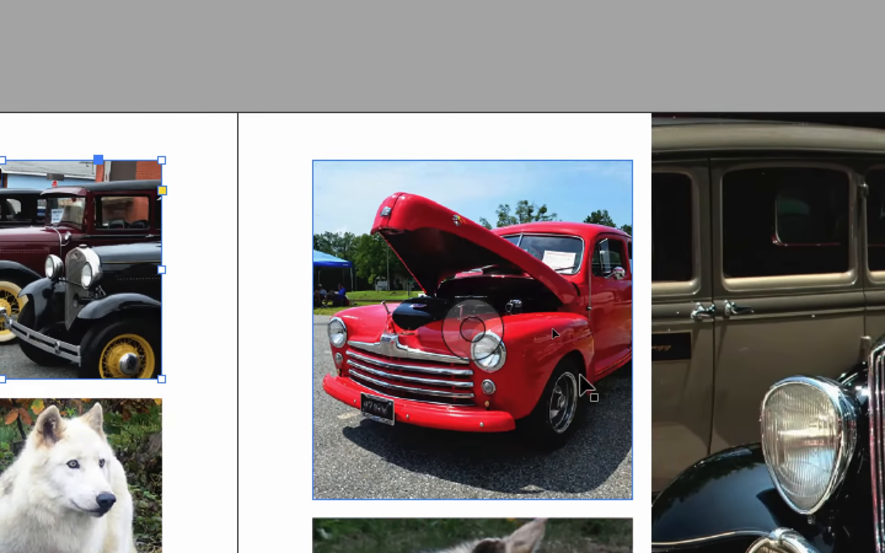
{"action": "left_click", "coordinate": [549, 327]}
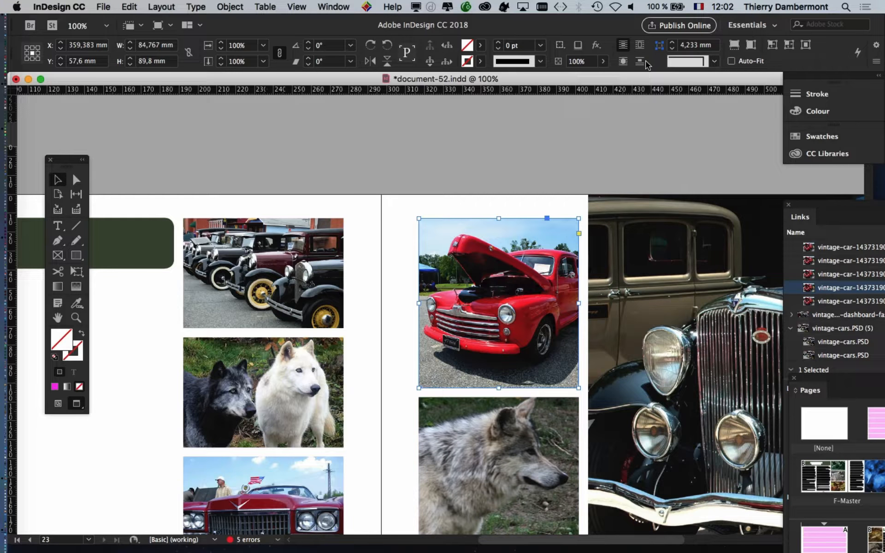
{"action": "left_click_drag", "start_coordinate": [626, 76], "coordinate": [542, 80]}
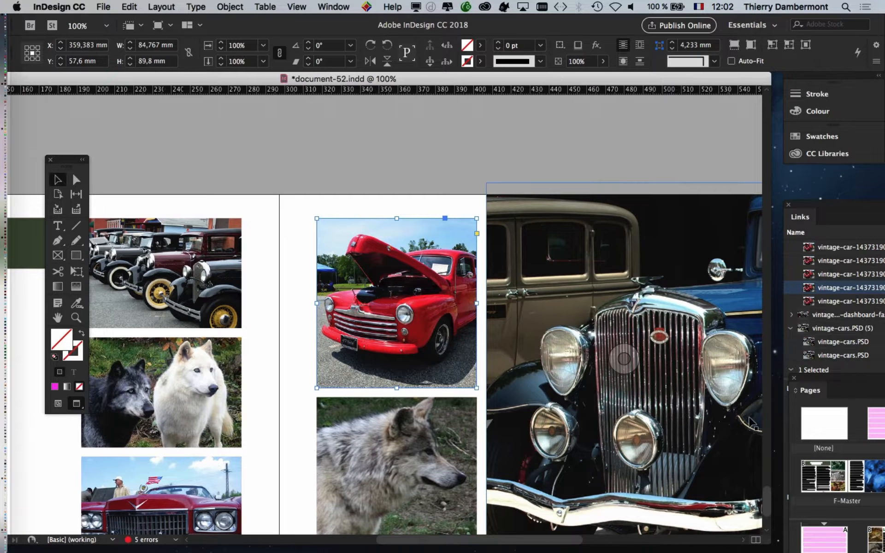
{"action": "scroll", "coordinate": [767, 505], "scroll_direction": "down", "scroll_amount": 5}
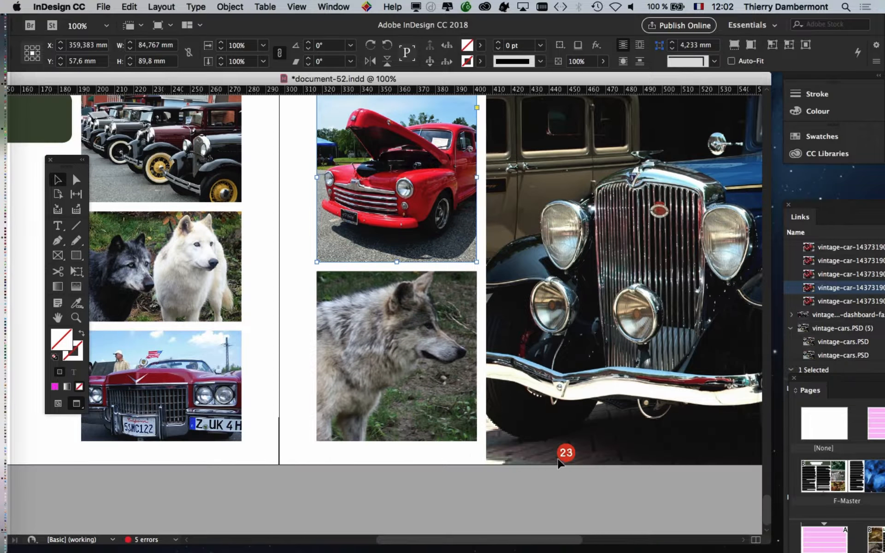
{"action": "left_click", "coordinate": [508, 465]}
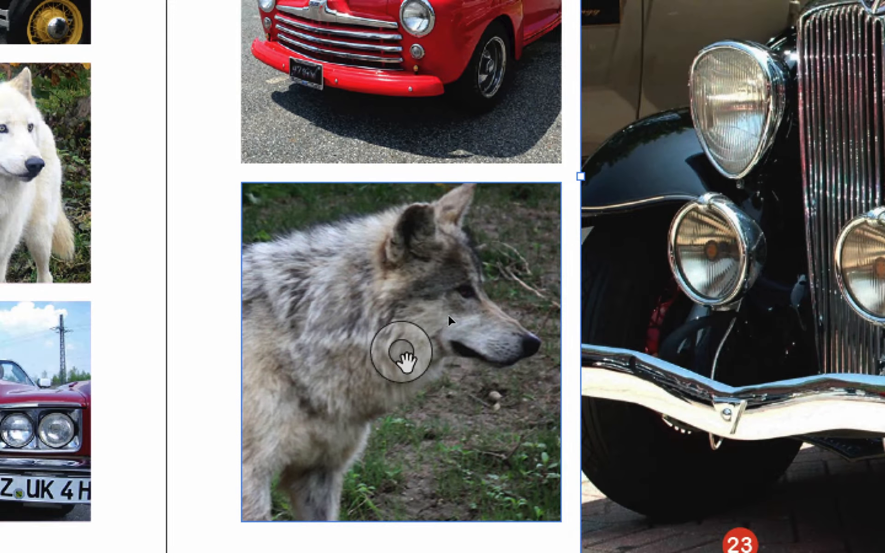
Fit the grey wolf image proportionally to fill its frame on page 23, and shift it within the frame so the whole head shows.
{"action": "left_click", "coordinate": [498, 266]}
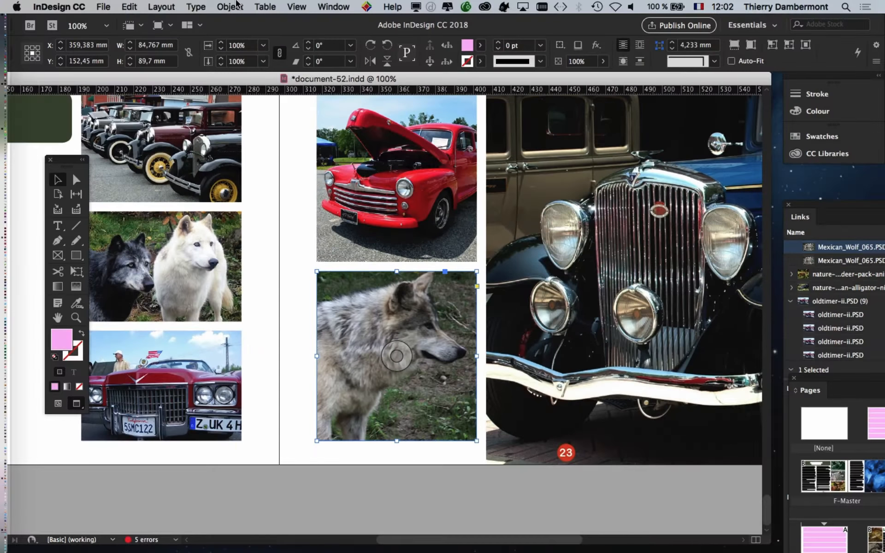
{"action": "left_click", "coordinate": [236, 6]}
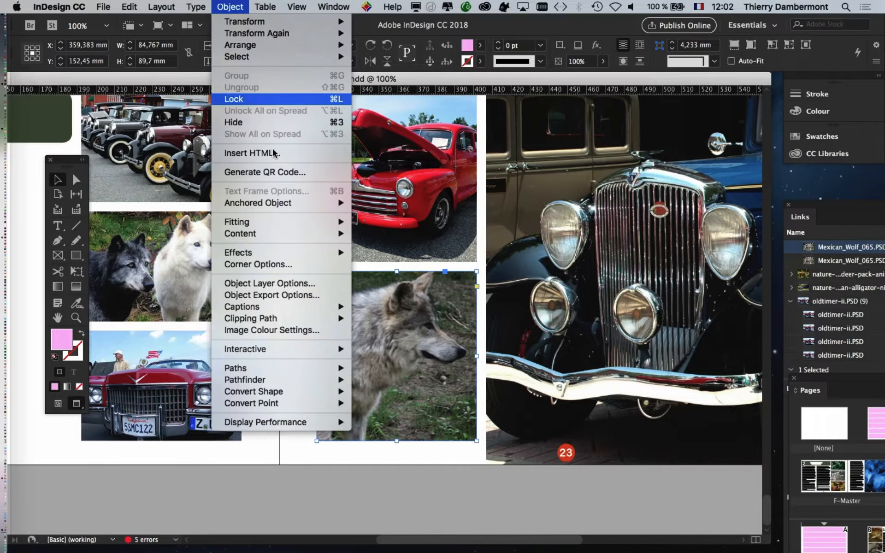
{"action": "mouse_move", "coordinate": [254, 222]}
{"action": "left_click", "coordinate": [391, 223]}
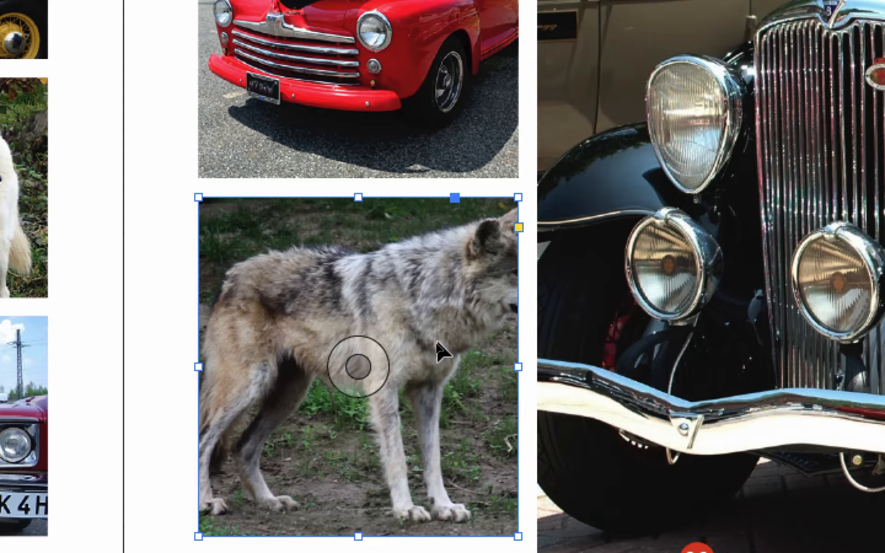
{"action": "left_click", "coordinate": [436, 342]}
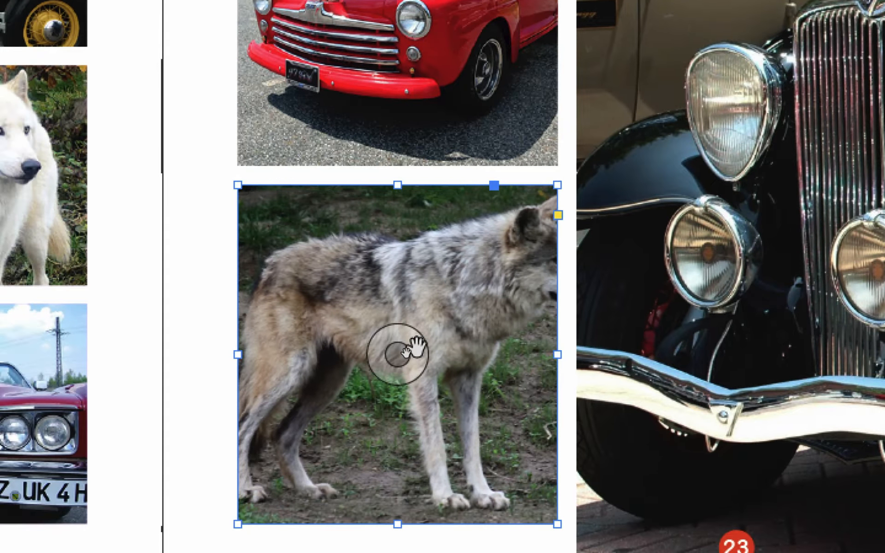
{"action": "left_click", "coordinate": [406, 351]}
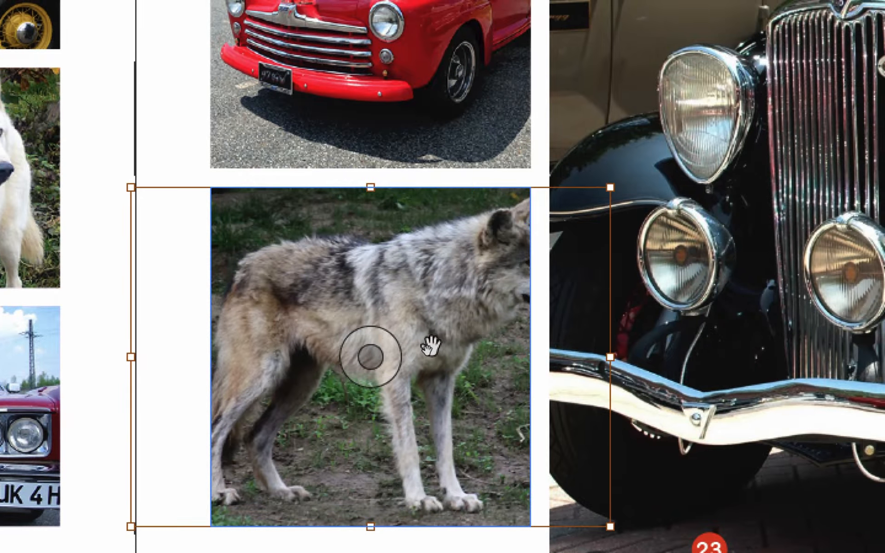
{"action": "left_click_drag", "start_coordinate": [431, 345], "coordinate": [374, 351]}
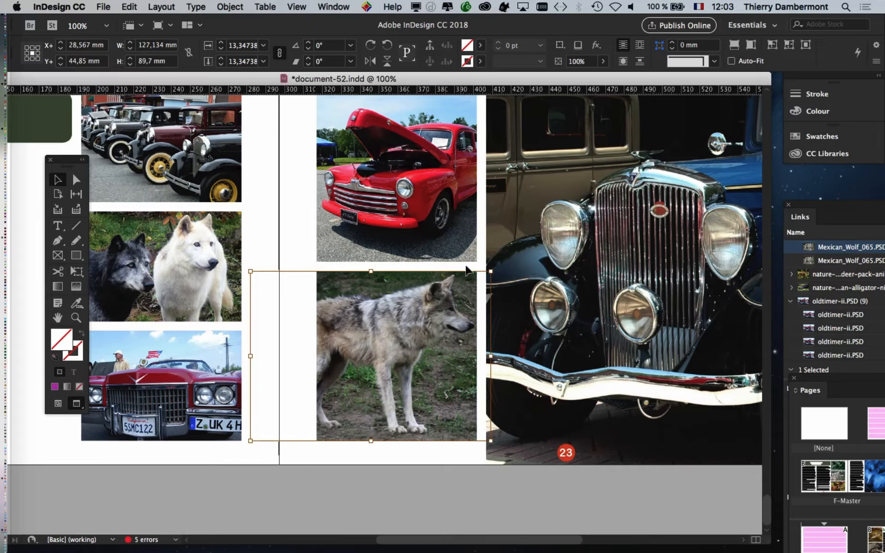
Enlarge the grey wolf image and reposition it within its frame to show the wolf's head and shoulders, leaving nothing selected.
{"action": "left_click_drag", "start_coordinate": [491, 272], "coordinate": [575, 211]}
{"action": "left_click_drag", "start_coordinate": [434, 295], "coordinate": [412, 342]}
{"action": "left_click", "coordinate": [562, 490]}
Switch to Normal mode and fill the two linked text columns on page 22 with placeholder text.
{"action": "key", "text": "super+minus"}
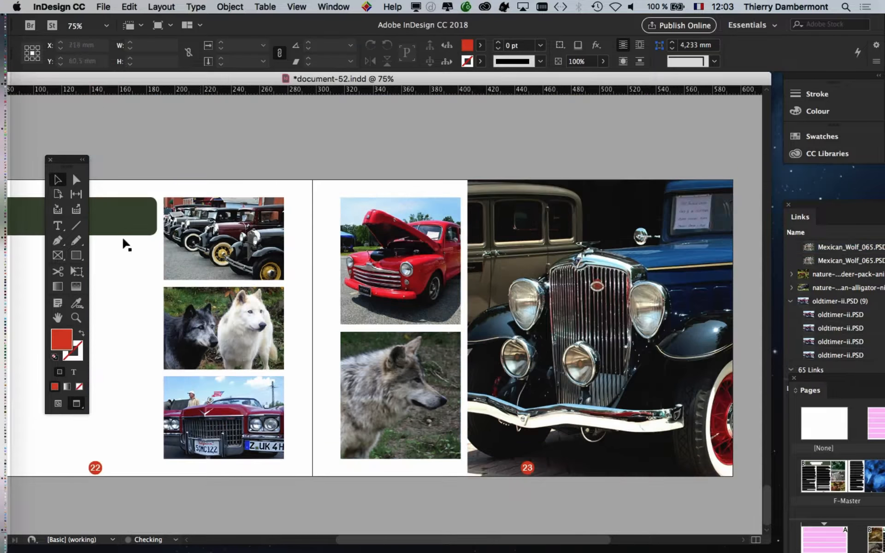
{"action": "scroll", "coordinate": [412, 203], "scroll_direction": "left", "scroll_amount": 5}
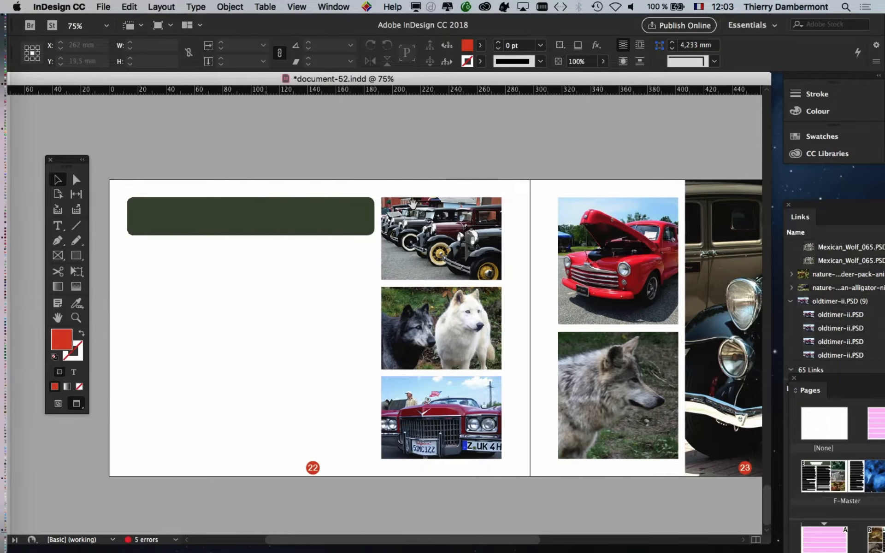
{"action": "left_click", "coordinate": [57, 404]}
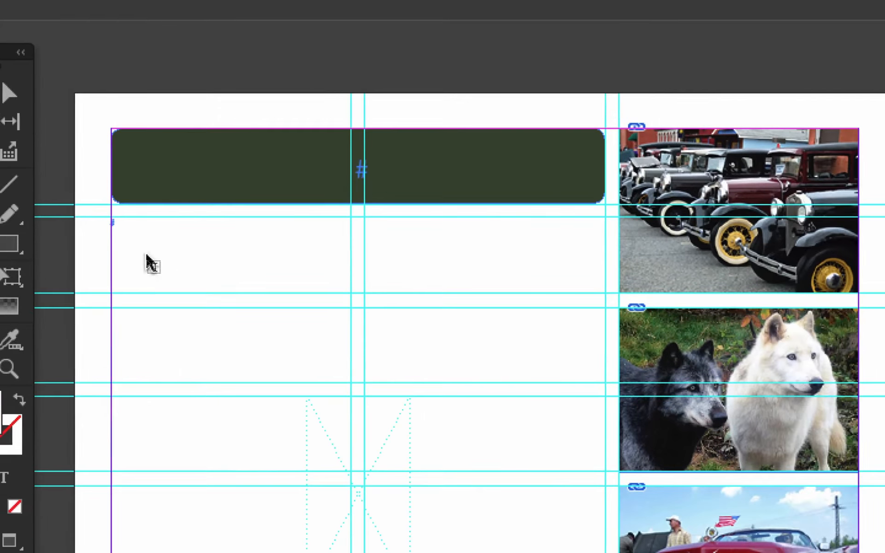
{"action": "double_click", "coordinate": [146, 255]}
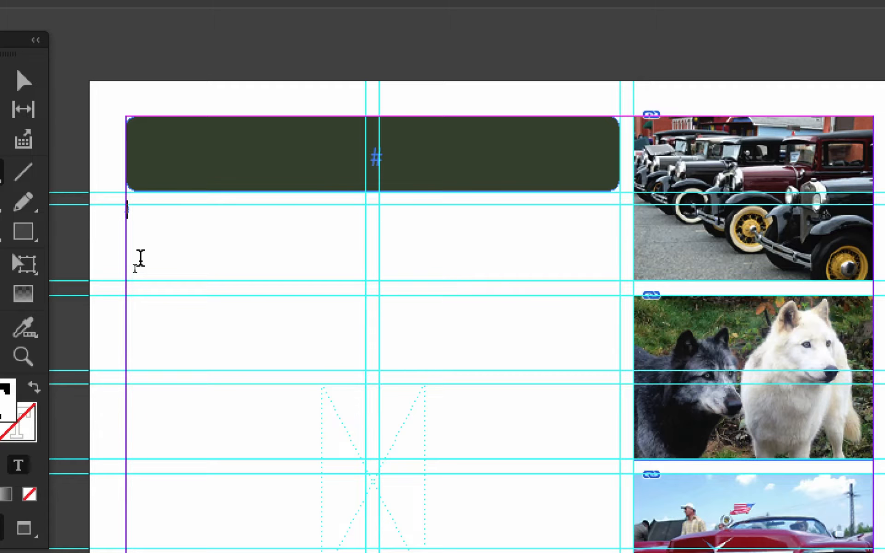
{"action": "right_click", "coordinate": [139, 262]}
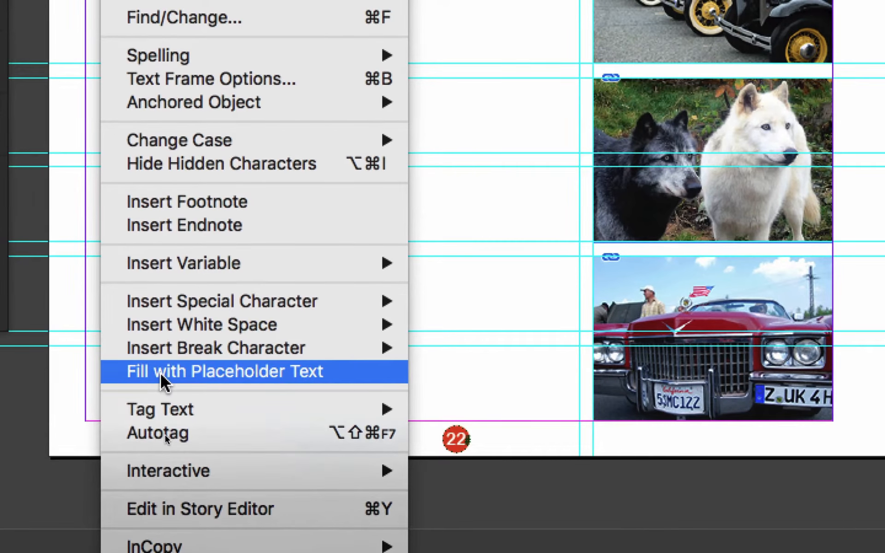
{"action": "left_click", "coordinate": [156, 380]}
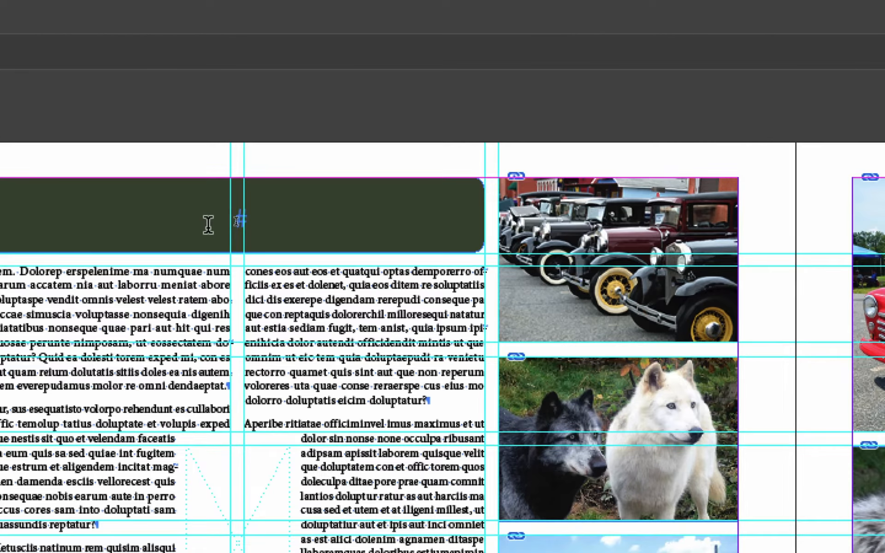
Fill the dark green title frame on page 22 with placeholder text and deselect the frame.
{"action": "right_click", "coordinate": [210, 222]}
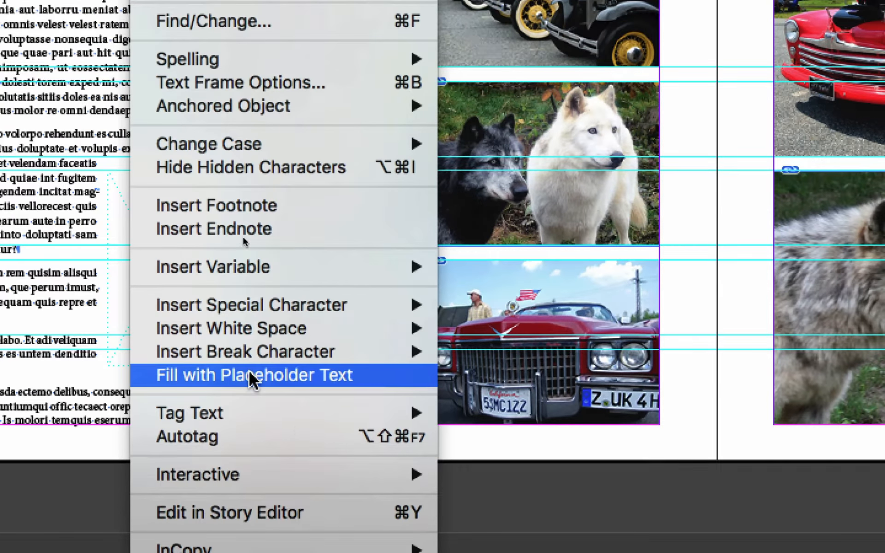
{"action": "left_click", "coordinate": [256, 395]}
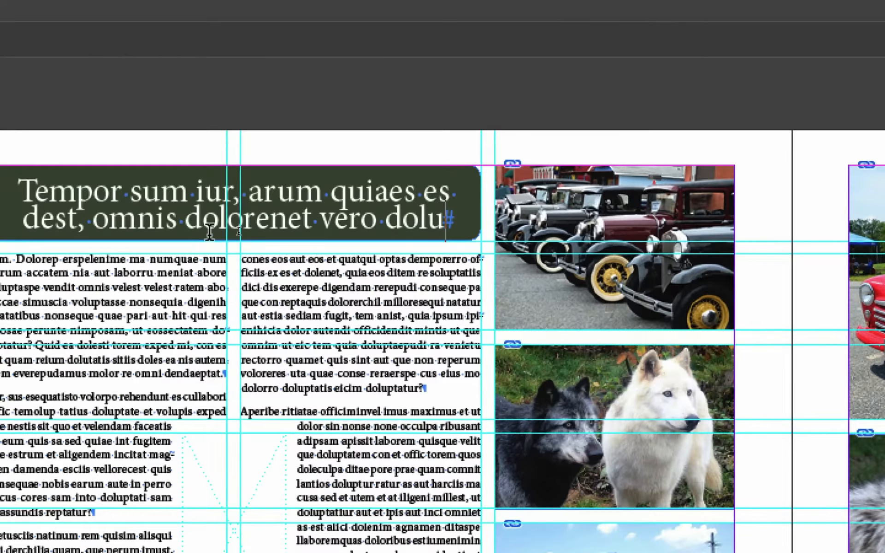
{"action": "key", "text": "Escape"}
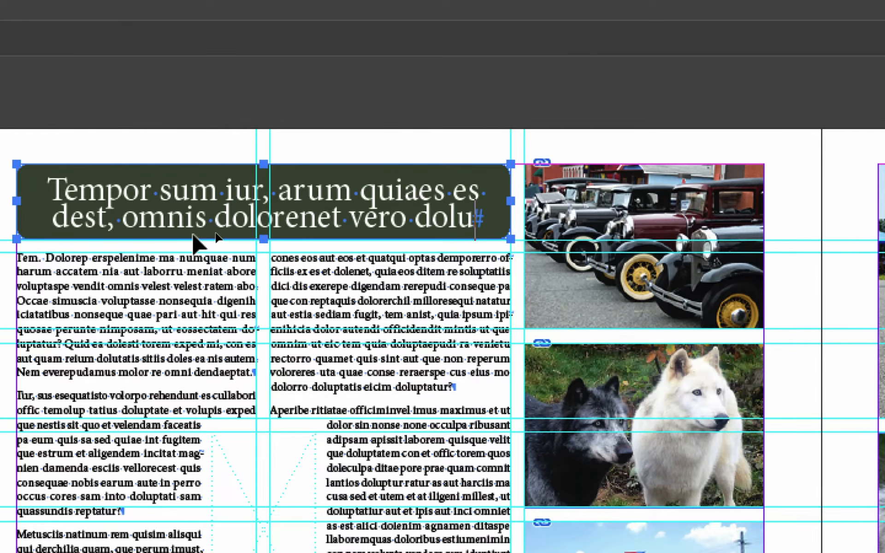
{"action": "key", "text": "shift+super+a"}
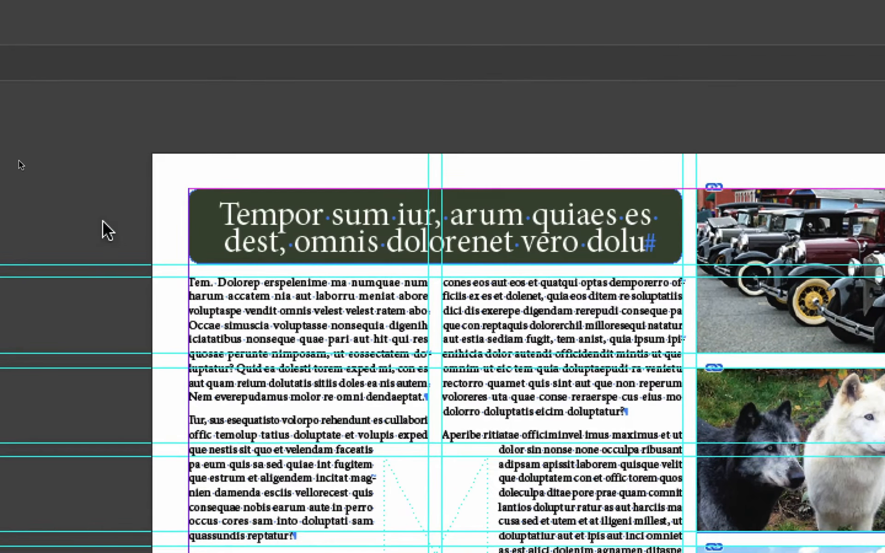
{"action": "key", "text": "t"}
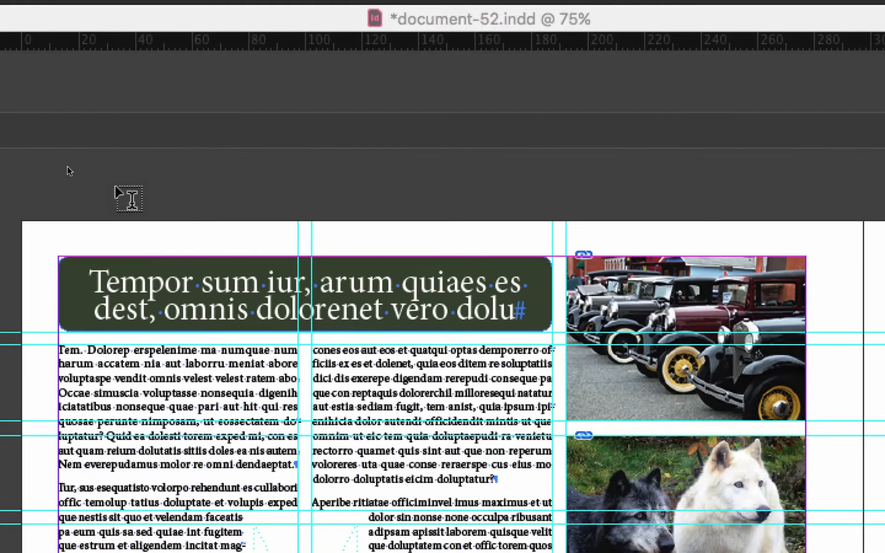
{"action": "left_click", "coordinate": [50, 198]}
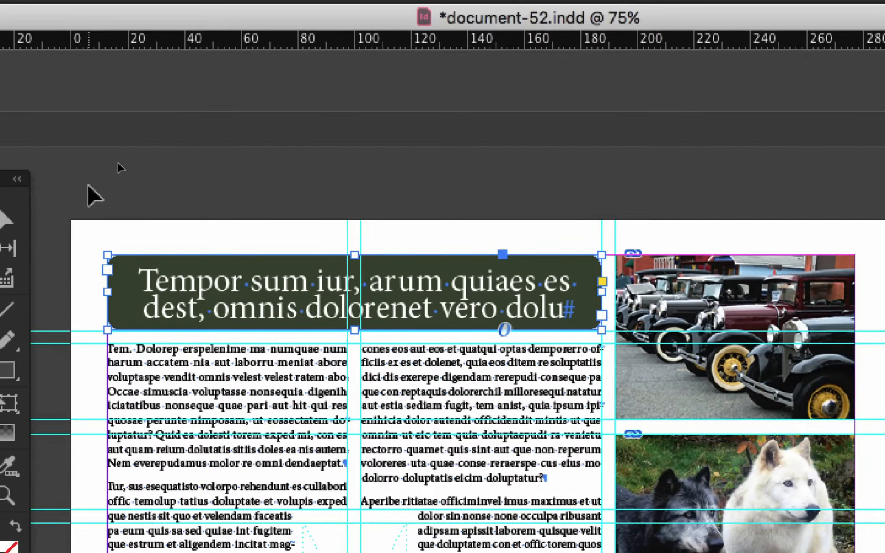
{"action": "key", "text": "shift+super+a"}
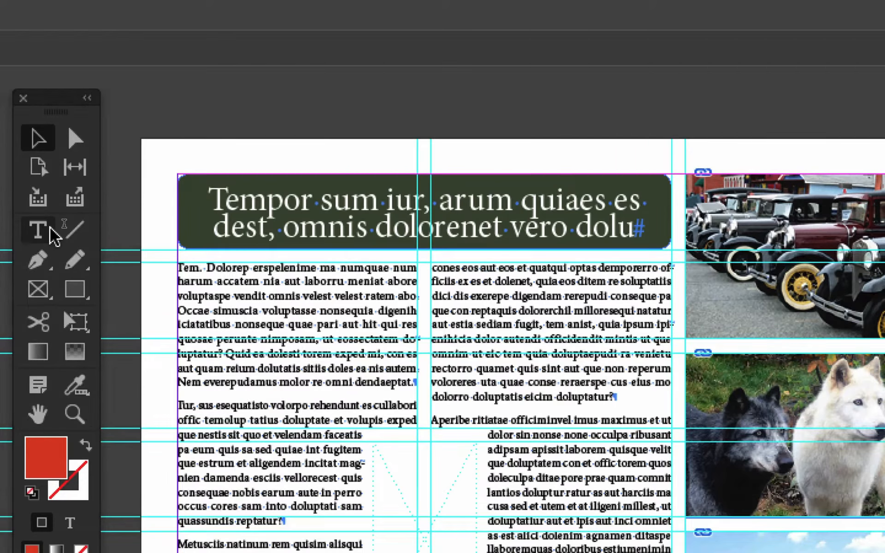
Examine the placeholder text on page 22 and how it wraps around the empty frame between the two columns.
{"action": "left_click", "coordinate": [50, 228]}
{"action": "left_click", "coordinate": [244, 309]}
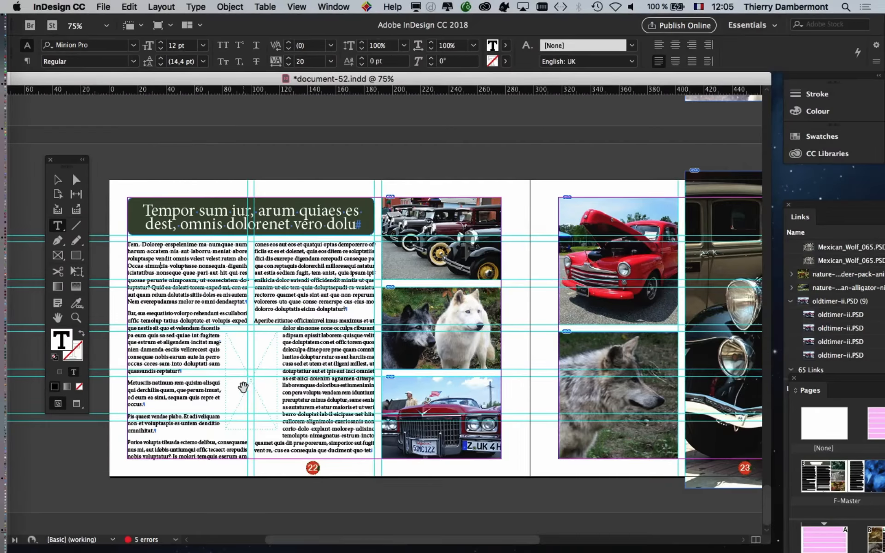
{"action": "scroll", "coordinate": [243, 387], "scroll_direction": "up", "scroll_amount": 3}
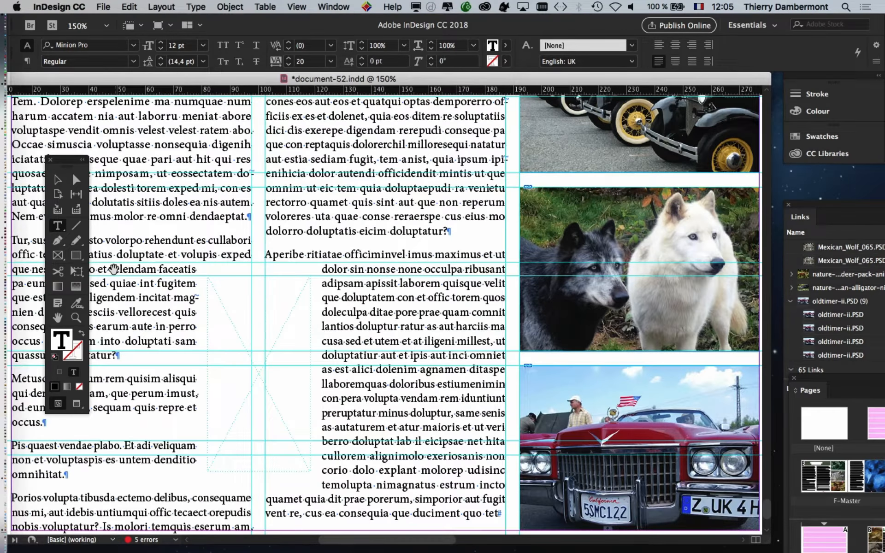
{"action": "key", "text": "Escape"}
{"action": "left_click", "coordinate": [239, 345]}
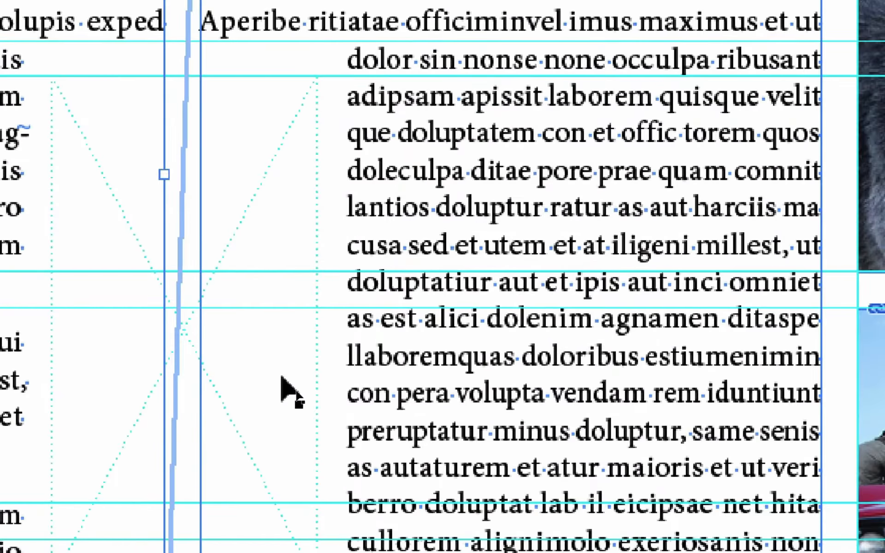
{"action": "scroll", "coordinate": [292, 394], "scroll_direction": "down", "scroll_amount": 1, "text": "alt"}
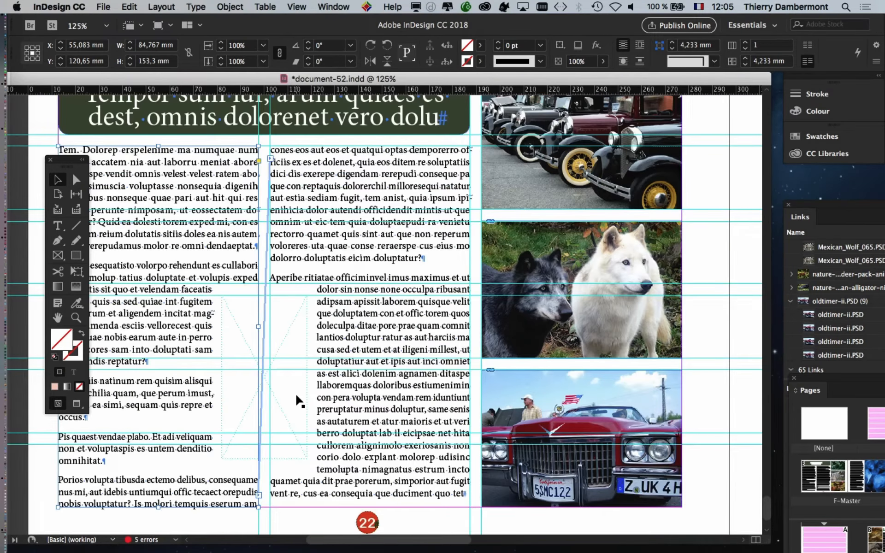
{"action": "scroll", "coordinate": [297, 401], "scroll_direction": "down", "scroll_amount": 1}
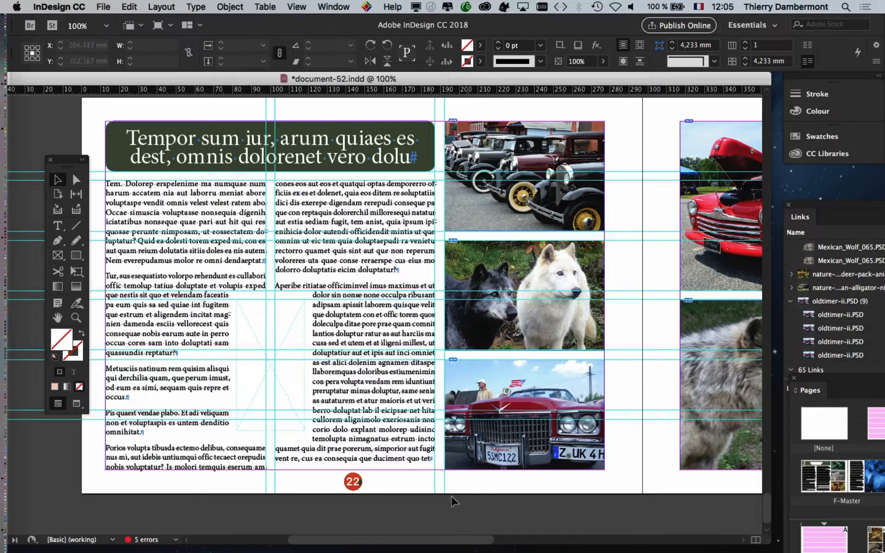
{"action": "scroll", "coordinate": [250, 375], "scroll_direction": "down", "scroll_amount": 1}
{"action": "scroll", "coordinate": [249, 374], "scroll_direction": "up", "scroll_amount": 3}
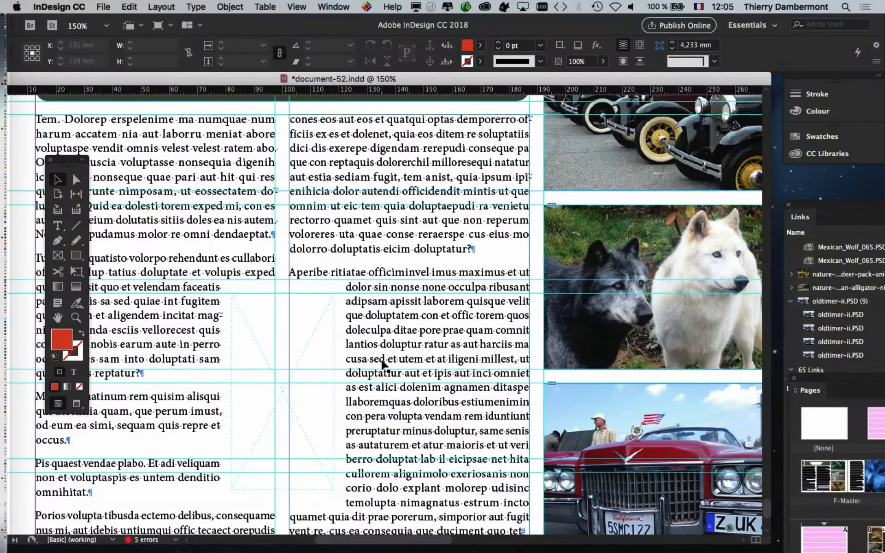
View the whole spread of pages 22 and 23 at 50% in Preview mode without guides and frame edges.
{"action": "scroll", "coordinate": [383, 364], "scroll_direction": "down", "scroll_amount": 2}
{"action": "key", "text": "h"}
{"action": "left_click_drag", "start_coordinate": [412, 350], "coordinate": [241, 353]}
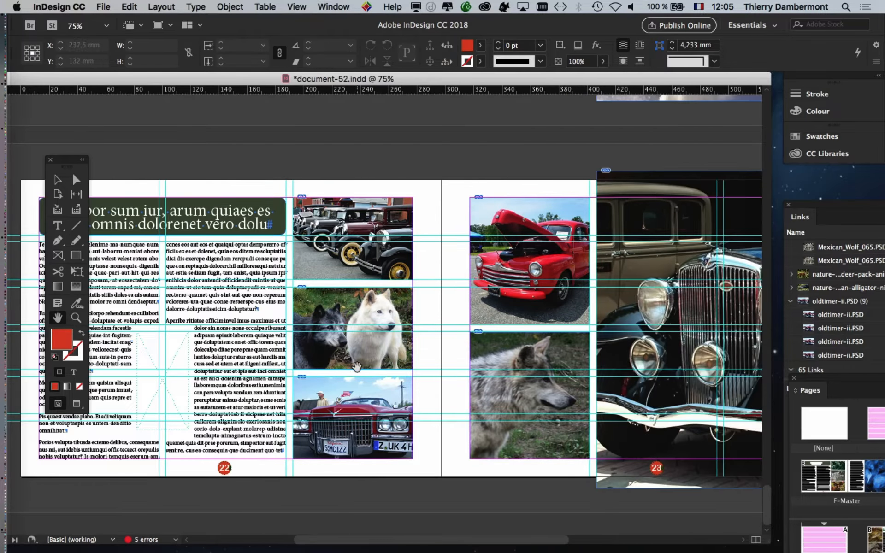
{"action": "key", "text": "super+minus"}
{"action": "key", "text": "w"}
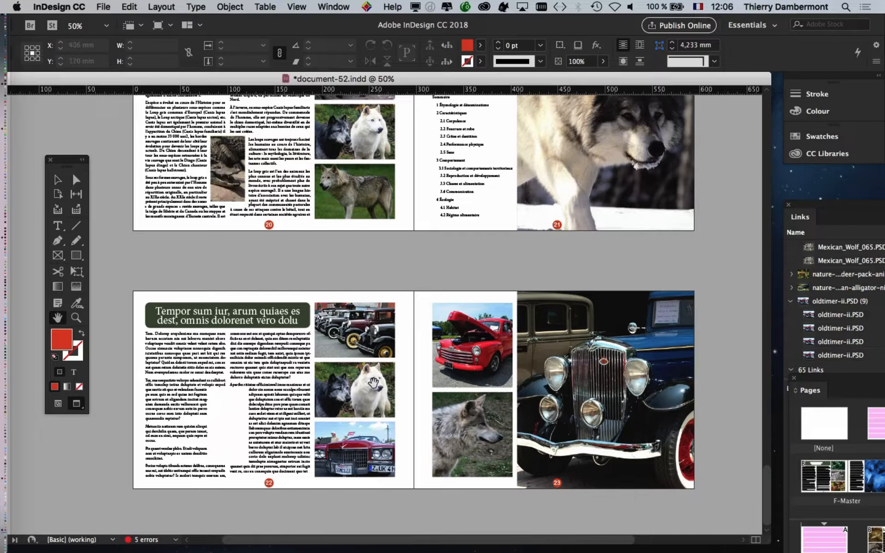
{"action": "left_click", "coordinate": [57, 179]}
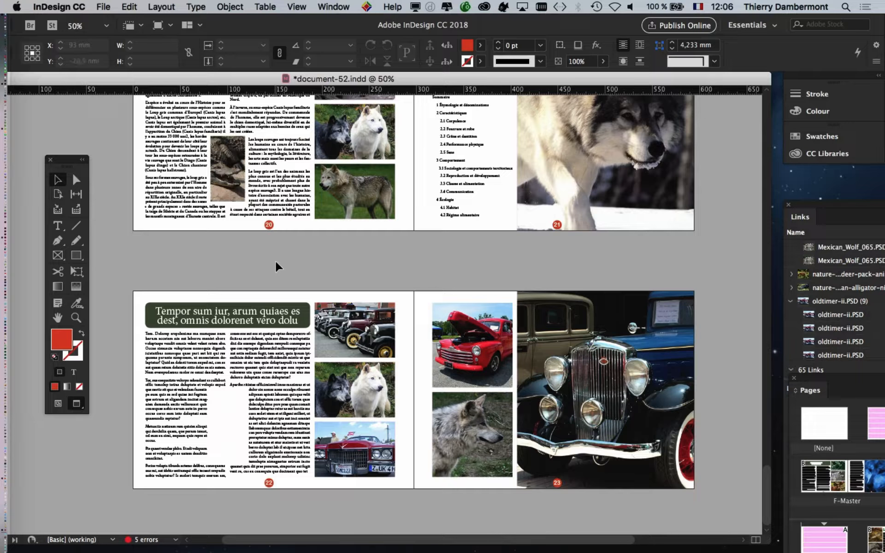
{"action": "scroll", "coordinate": [285, 265], "scroll_direction": "down", "scroll_amount": 1}
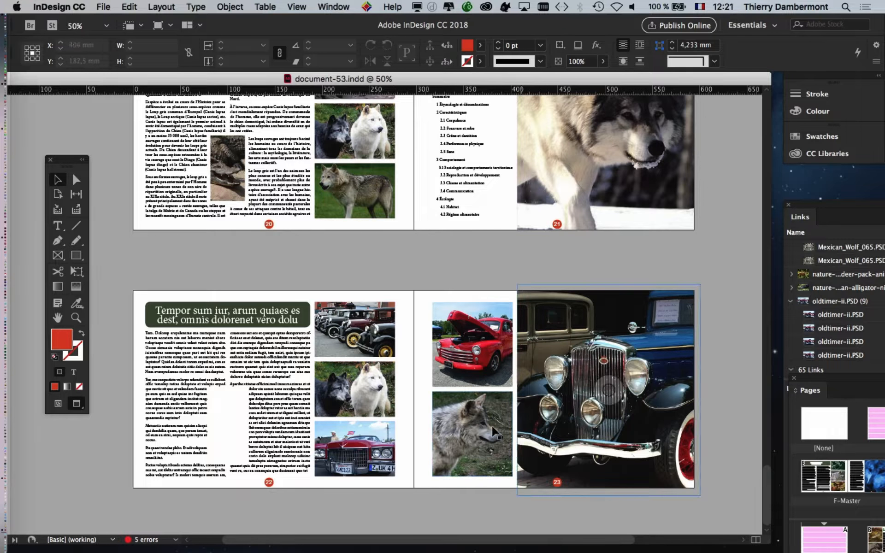
Select the image of the grey wolf standing on grass on page 20.
{"action": "scroll", "coordinate": [502, 399], "scroll_direction": "up", "scroll_amount": 6}
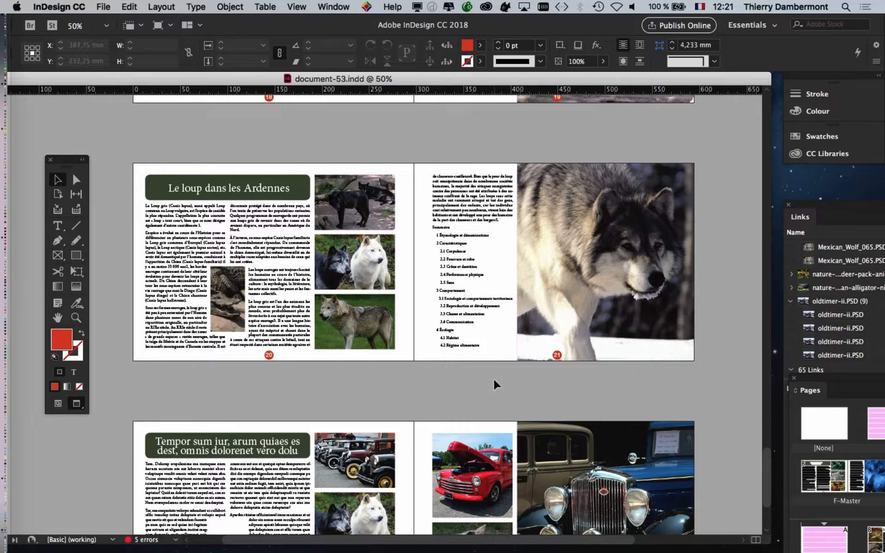
{"action": "scroll", "coordinate": [482, 352], "scroll_direction": "up", "scroll_amount": 1}
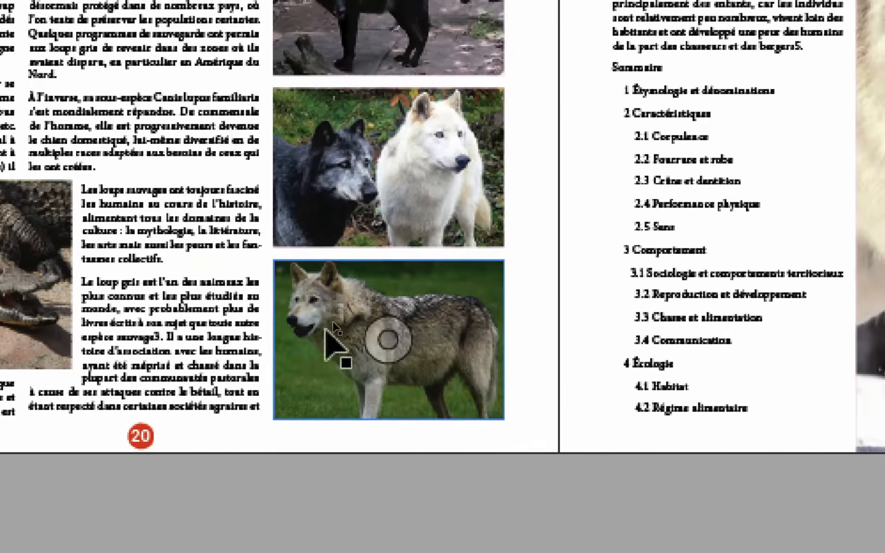
{"action": "left_click", "coordinate": [389, 257]}
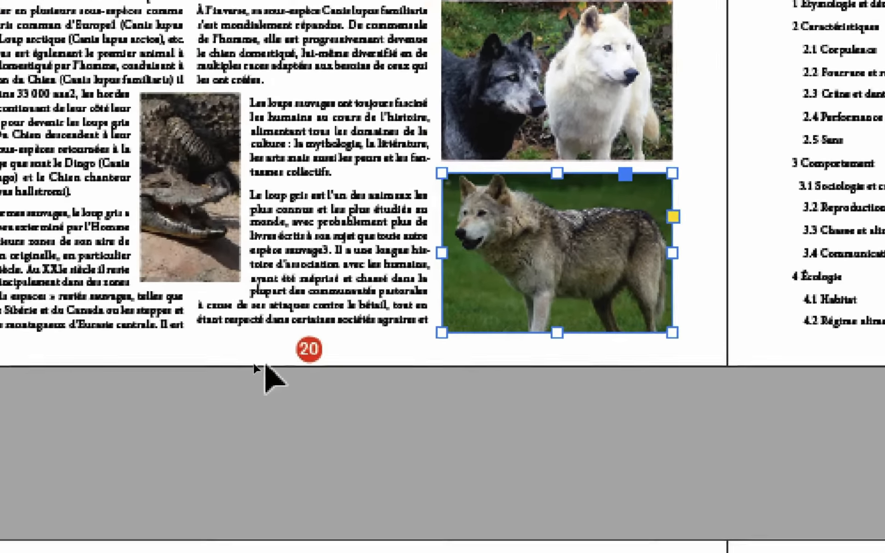
{"action": "left_click", "coordinate": [36, 453]}
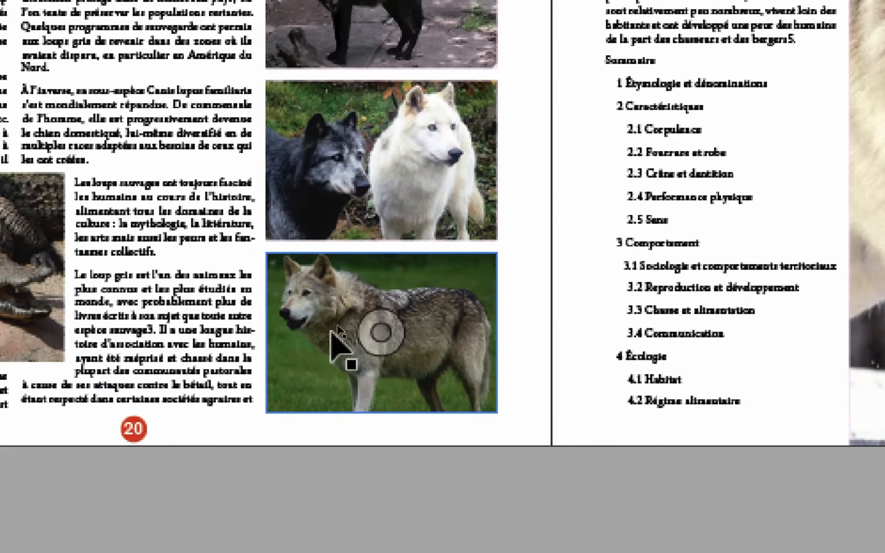
{"action": "left_click", "coordinate": [479, 295]}
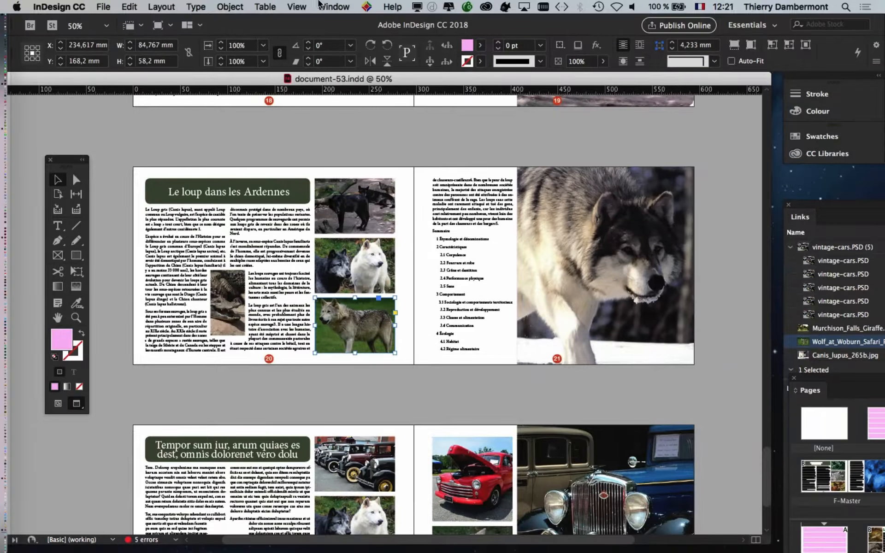
Place the Links panel with its link information next to the selected wolf image and make the panel narrower.
{"action": "left_click", "coordinate": [334, 6]}
{"action": "key", "text": "Return"}
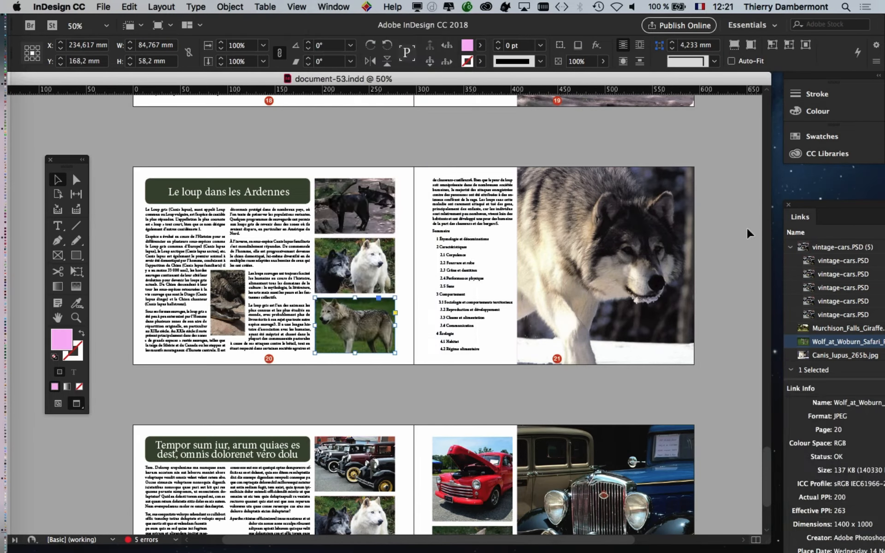
{"action": "left_click_drag", "start_coordinate": [810, 208], "coordinate": [471, 120]}
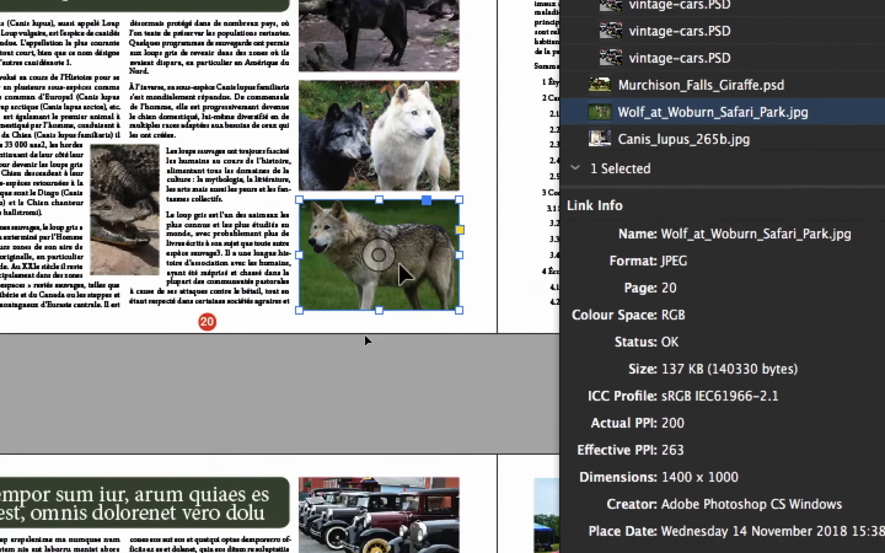
{"action": "left_click", "coordinate": [412, 337]}
{"action": "left_click", "coordinate": [333, 234]}
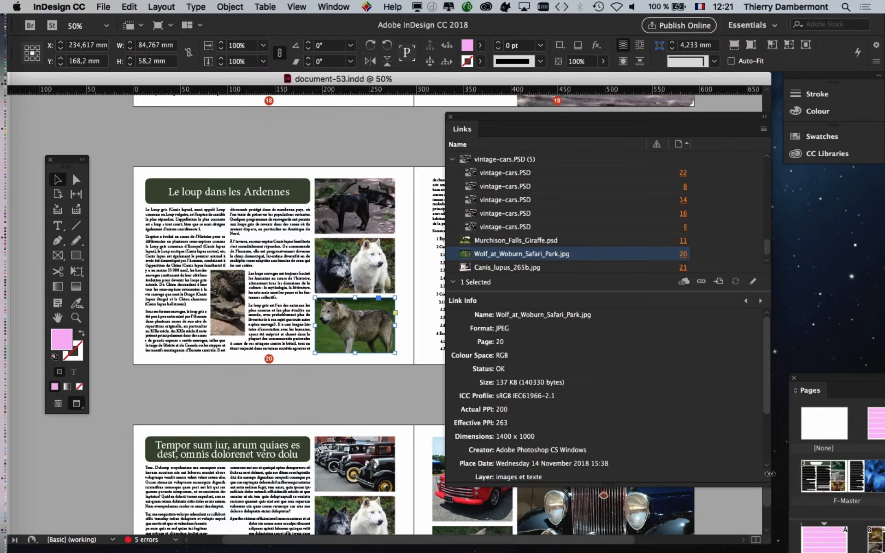
{"action": "left_click_drag", "start_coordinate": [767, 485], "coordinate": [706, 483]}
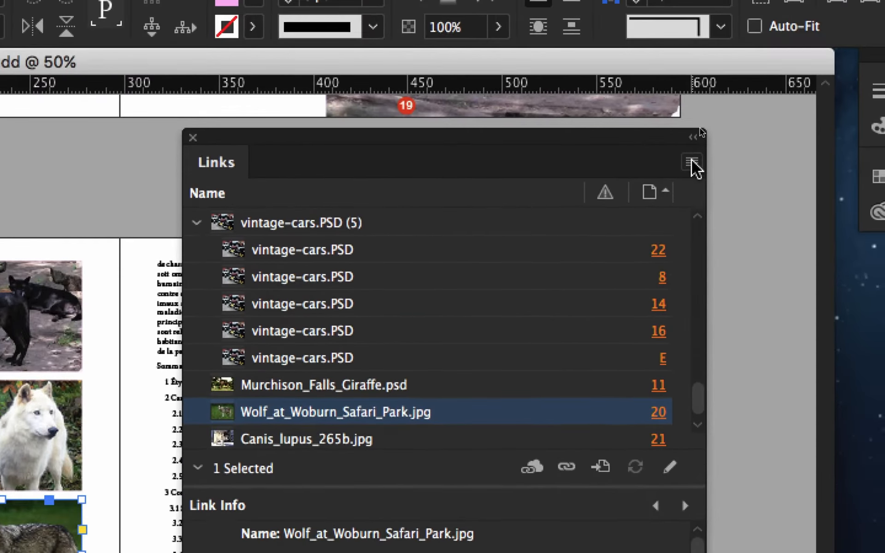
Open the linked file Wolf_at_Woburn_Safari_Park.jpg for editing with Adobe Photoshop CC 2018 and switch to Photoshop.
{"action": "left_click", "coordinate": [699, 129]}
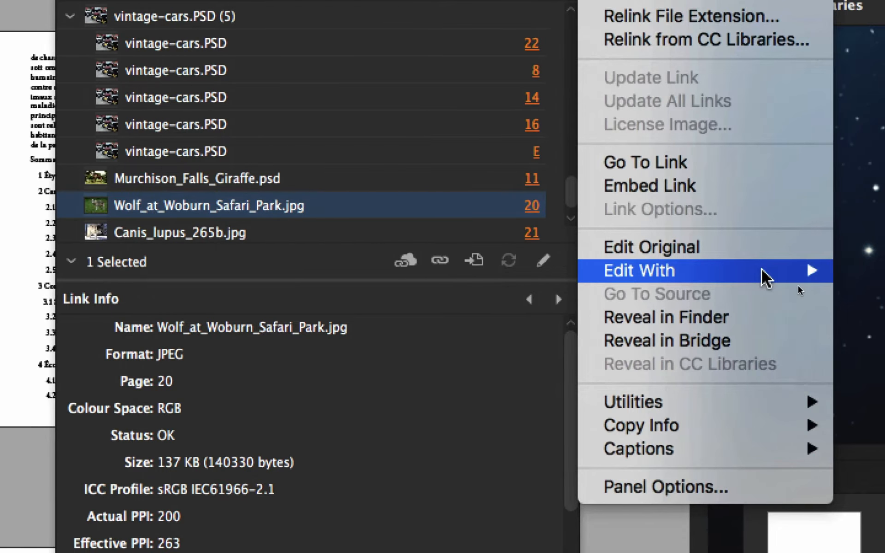
{"action": "mouse_move", "coordinate": [765, 276]}
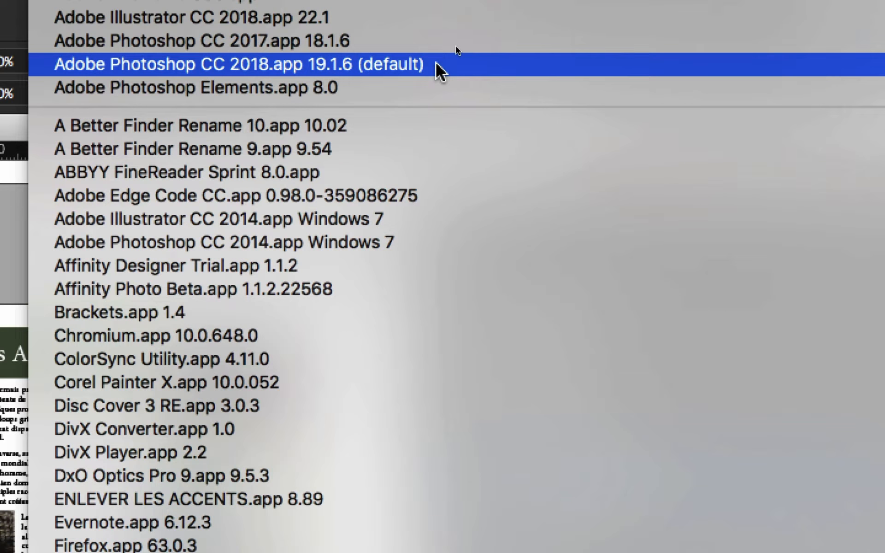
{"action": "left_click", "coordinate": [641, 67]}
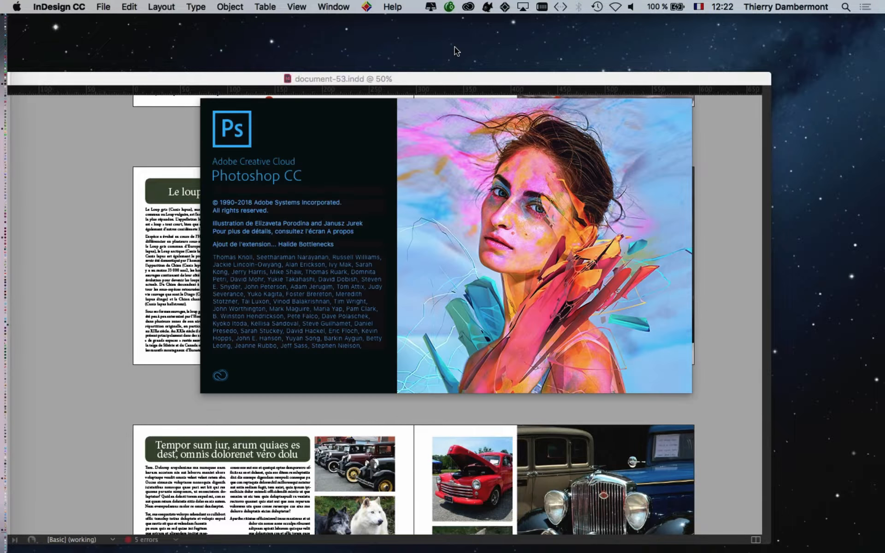
{"action": "left_click", "coordinate": [329, 73]}
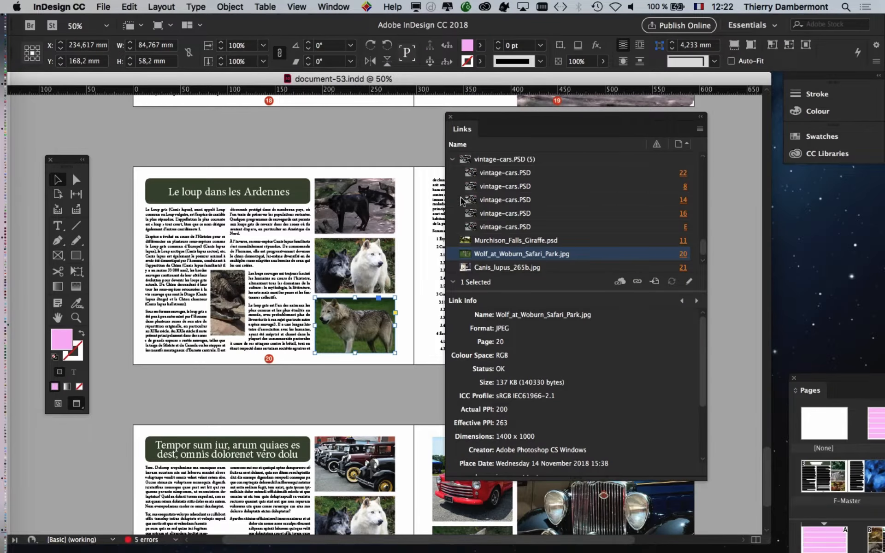
{"action": "mouse_move", "coordinate": [526, 259]}
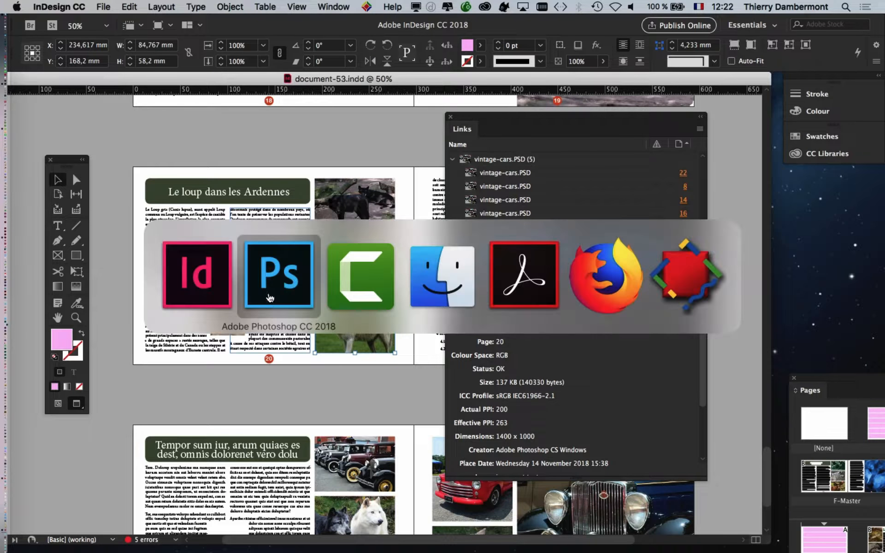
{"action": "key", "text": "super+Tab"}
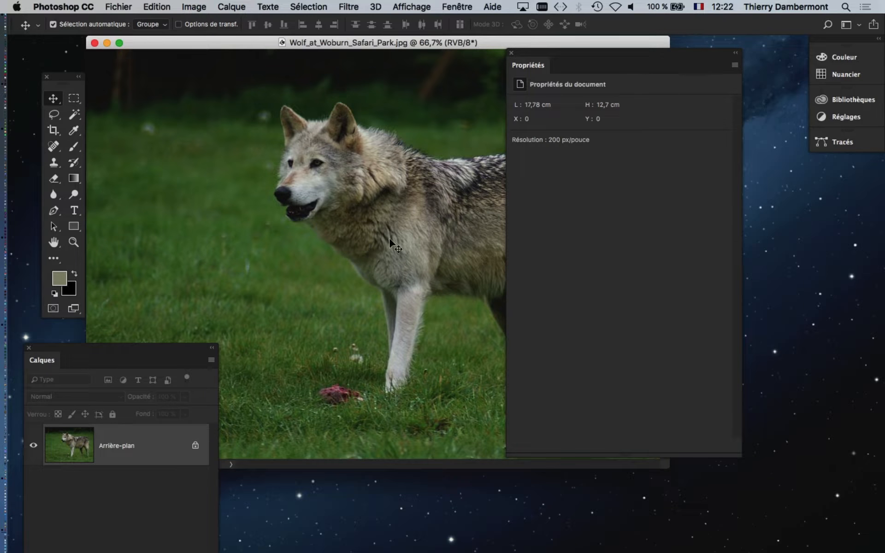
Shrink the Properties and Layers panels and move them off the wolf in the image.
{"action": "left_click_drag", "start_coordinate": [739, 457], "coordinate": [697, 240]}
{"action": "left_click_drag", "start_coordinate": [526, 54], "coordinate": [691, 194]}
{"action": "left_click_drag", "start_coordinate": [164, 347], "coordinate": [204, 115]}
{"action": "left_click_drag", "start_coordinate": [278, 495], "coordinate": [277, 297]}
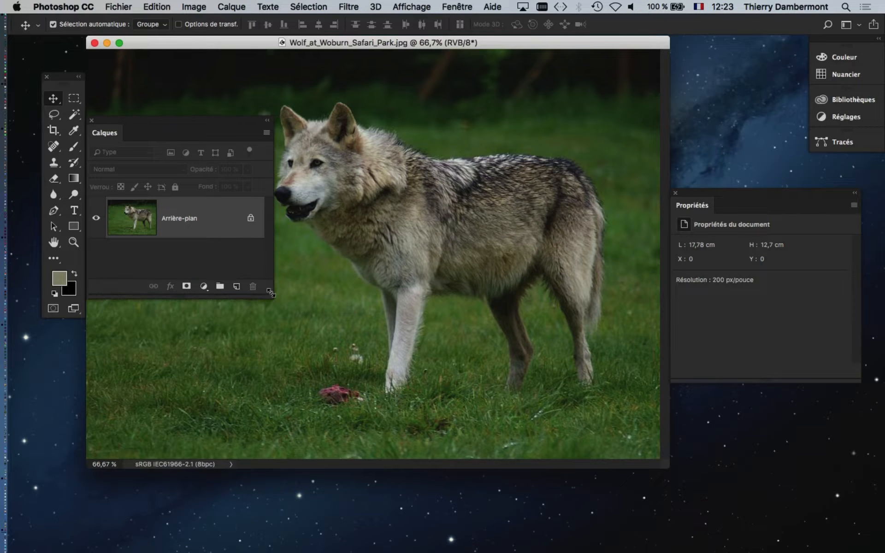
{"action": "left_click_drag", "start_coordinate": [205, 129], "coordinate": [174, 356]}
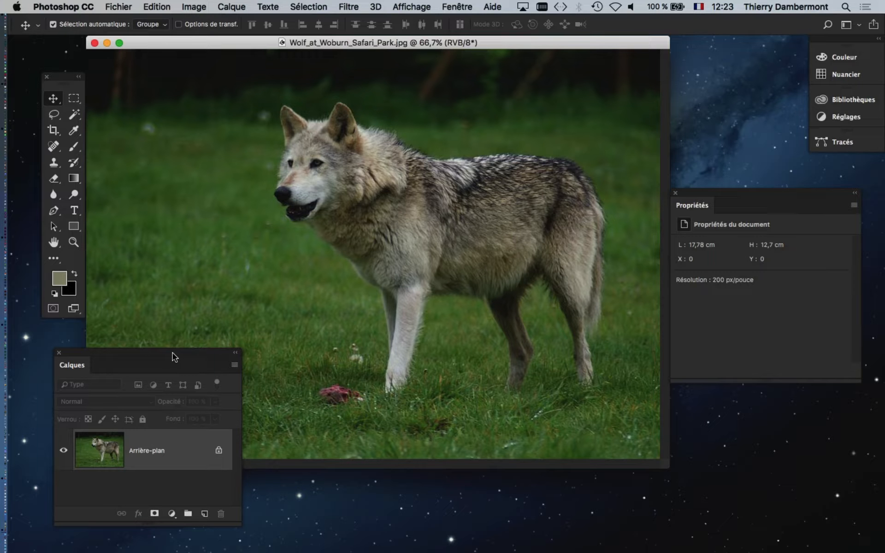
{"action": "left_click_drag", "start_coordinate": [172, 353], "coordinate": [455, 387]}
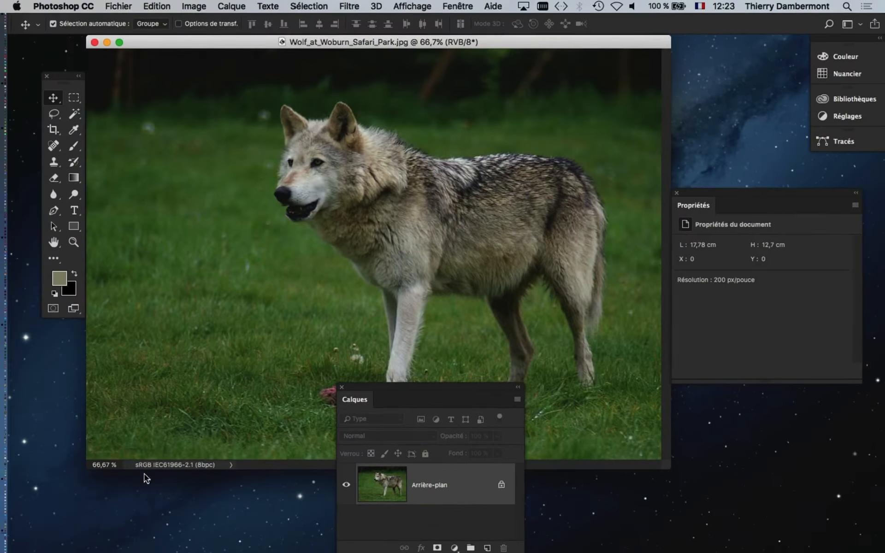
Close the Layers and Properties panels and show the wolf image in full-screen mode, positioned beside the Tools panel.
{"action": "left_click", "coordinate": [342, 387]}
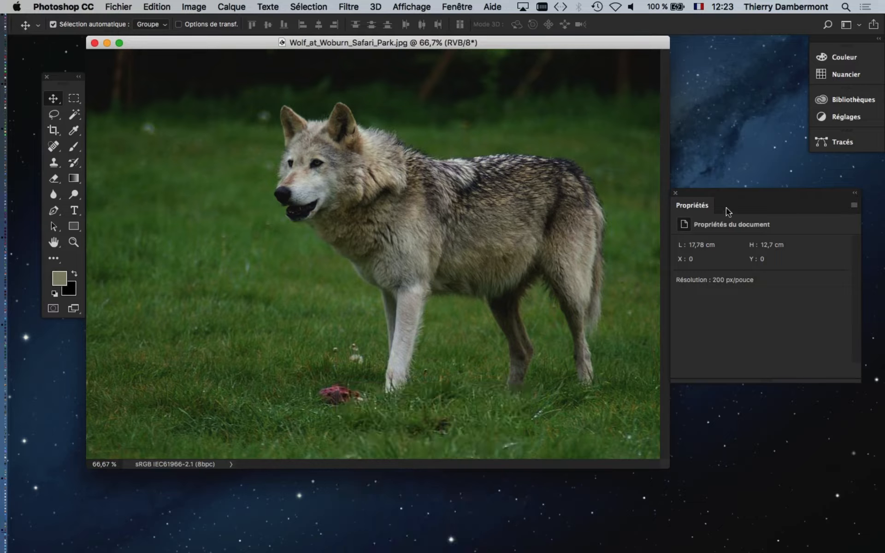
{"action": "left_click", "coordinate": [675, 192]}
{"action": "key", "text": "f"}
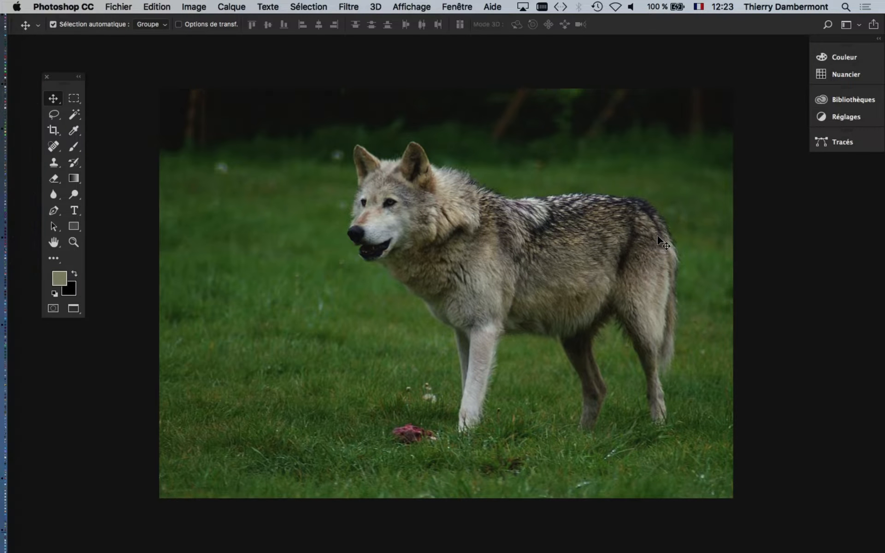
{"action": "left_click_drag", "start_coordinate": [570, 256], "coordinate": [452, 234]}
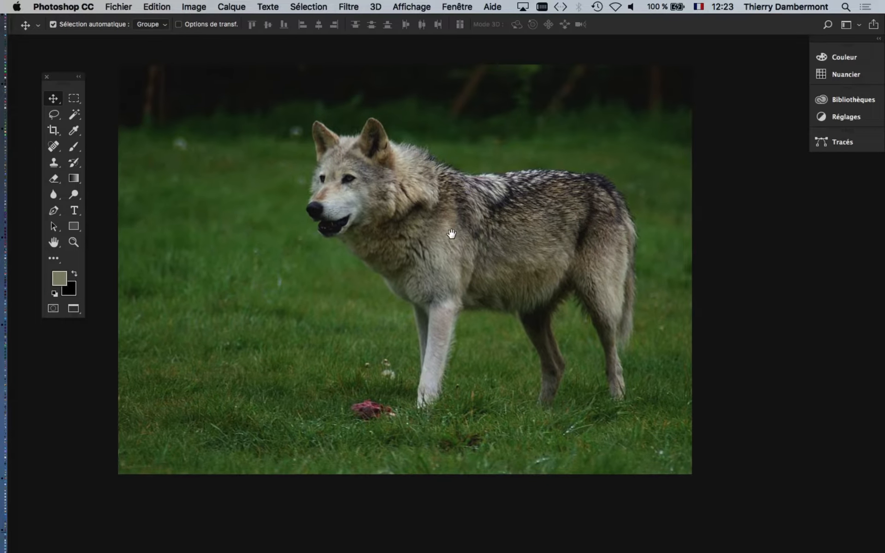
{"action": "left_click_drag", "start_coordinate": [658, 253], "coordinate": [434, 302]}
{"action": "left_click_drag", "start_coordinate": [502, 400], "coordinate": [717, 267]}
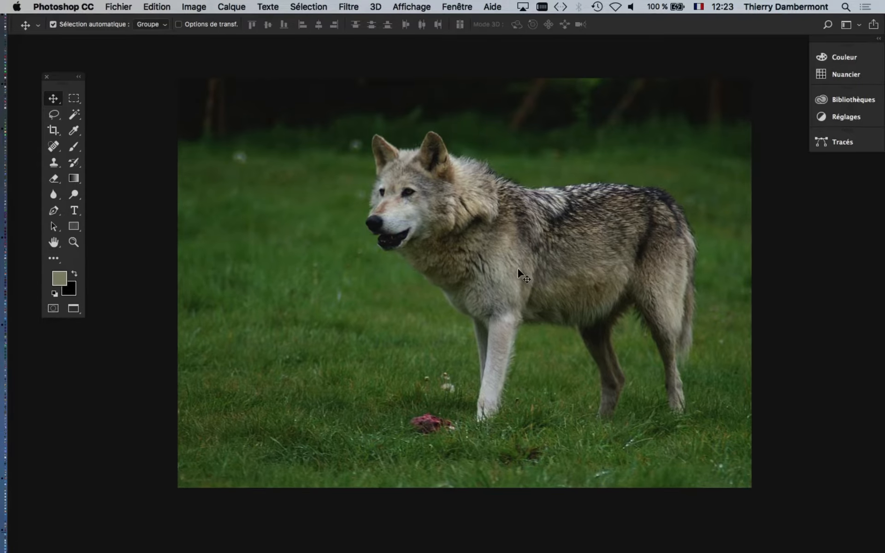
{"action": "left_click_drag", "start_coordinate": [465, 251], "coordinate": [379, 239]}
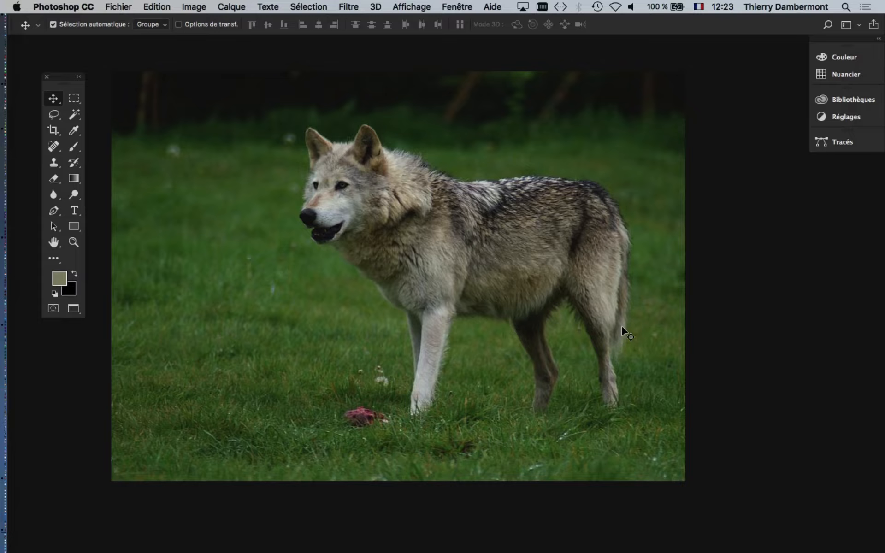
{"action": "left_click_drag", "start_coordinate": [63, 78], "coordinate": [67, 76]}
Switch to InDesign to compare the placed wolf image on page 20 with the original, and return to Photoshop.
{"action": "key", "text": "super+Tab"}
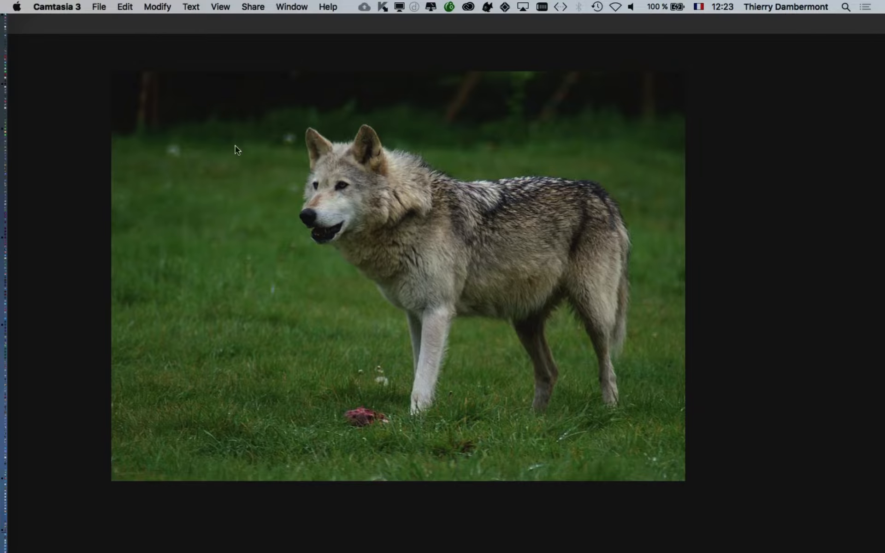
{"action": "key", "text": "super+Tab"}
{"action": "key", "text": "super+Tab"}
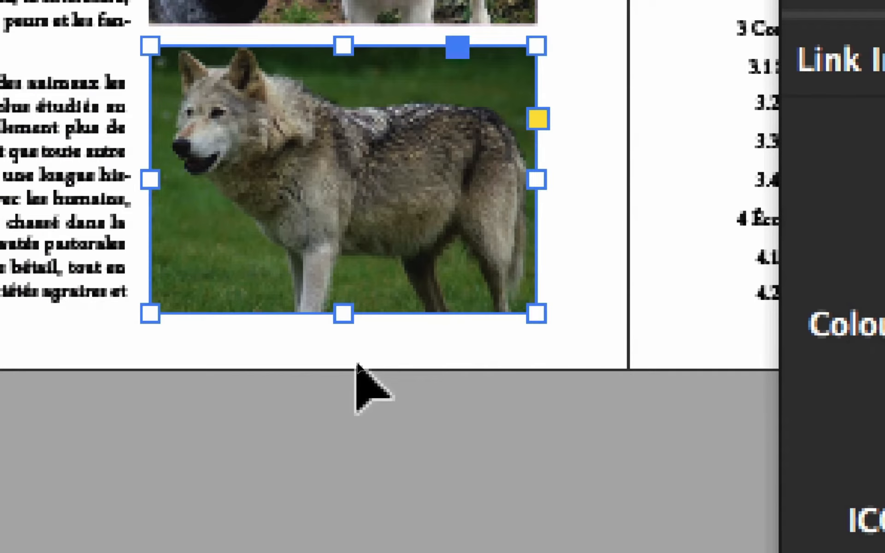
{"action": "key", "text": "super+Tab"}
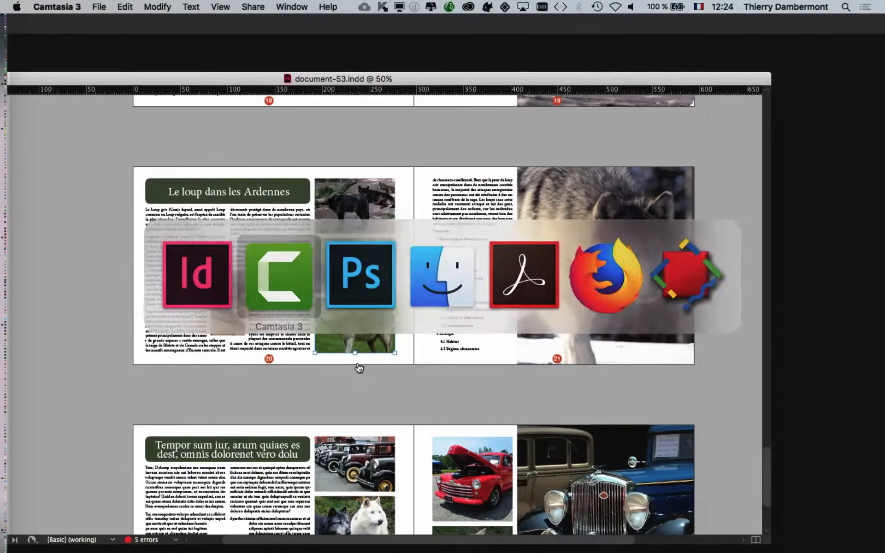
{"action": "key", "text": "super+Tab"}
{"action": "left_click", "coordinate": [348, 293]}
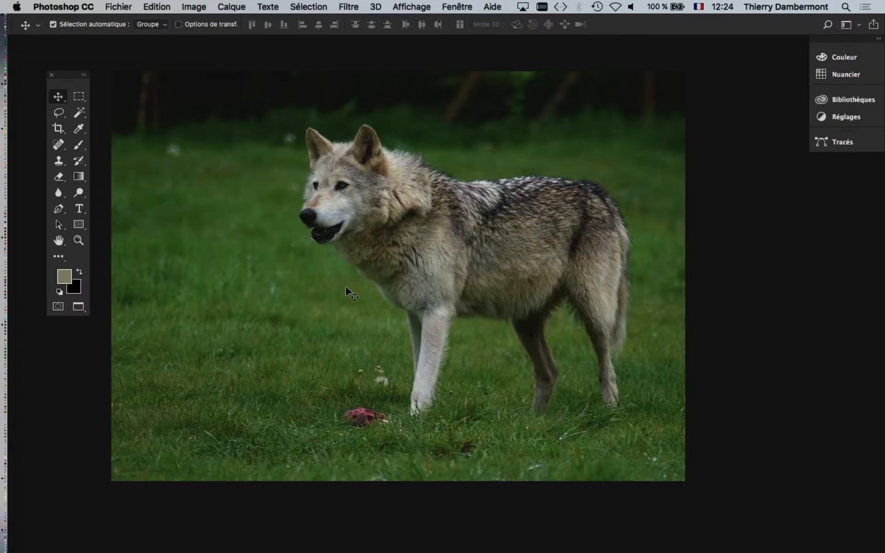
Reopen the Layers panel, move it to the upper part of the wolf image and make it wider and shorter.
{"action": "left_click", "coordinate": [448, 6]}
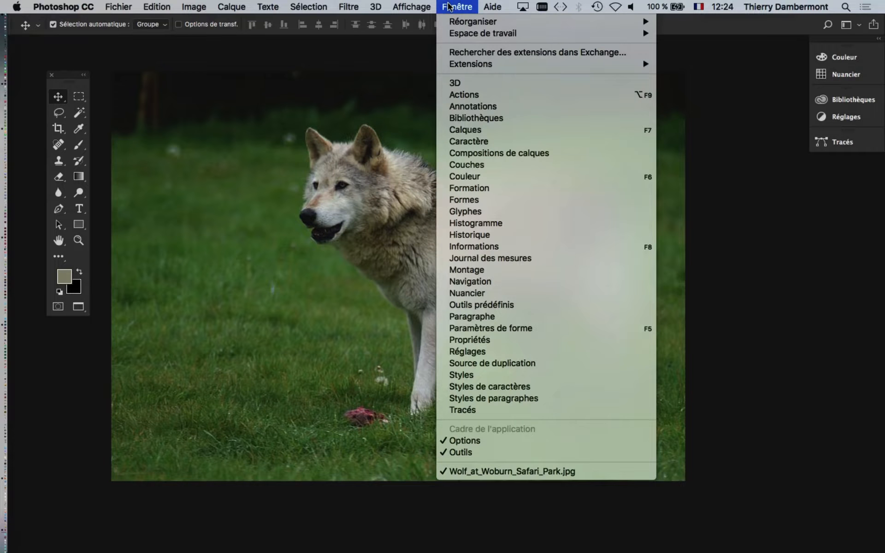
{"action": "left_click", "coordinate": [465, 130]}
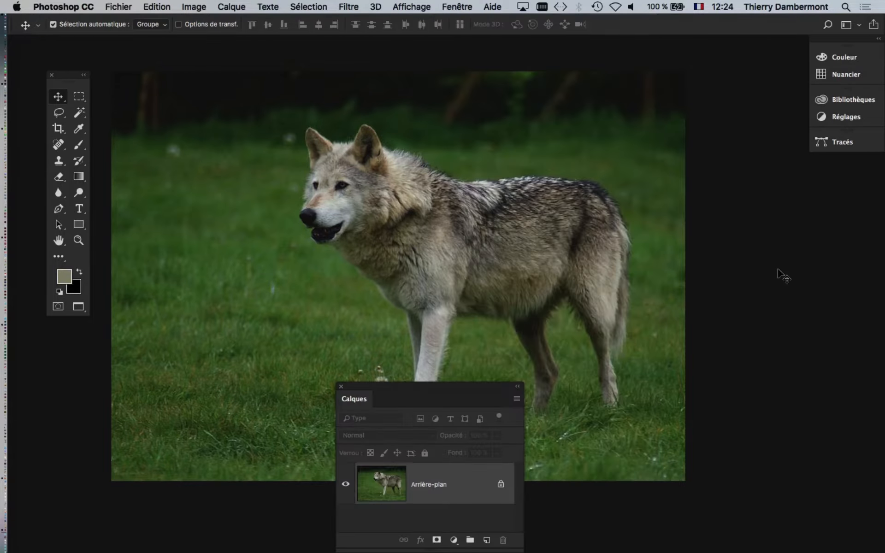
{"action": "left_click_drag", "start_coordinate": [403, 387], "coordinate": [572, 115]}
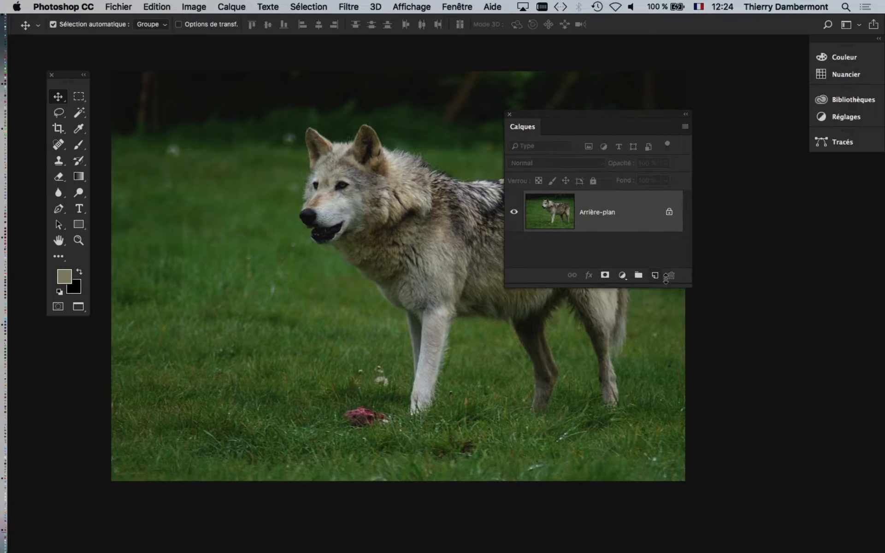
{"action": "left_click_drag", "start_coordinate": [687, 285], "coordinate": [843, 264]}
{"action": "key", "text": "super+Tab"}
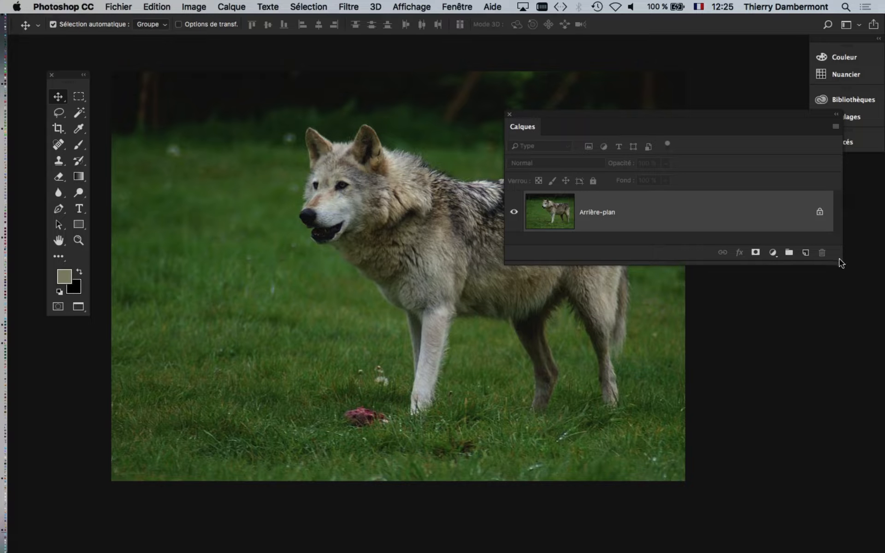
Narrow the Layers panel, add a white layer mask to the wolf image's background layer, and move the panel off the wolf.
{"action": "left_click_drag", "start_coordinate": [840, 263], "coordinate": [752, 284]}
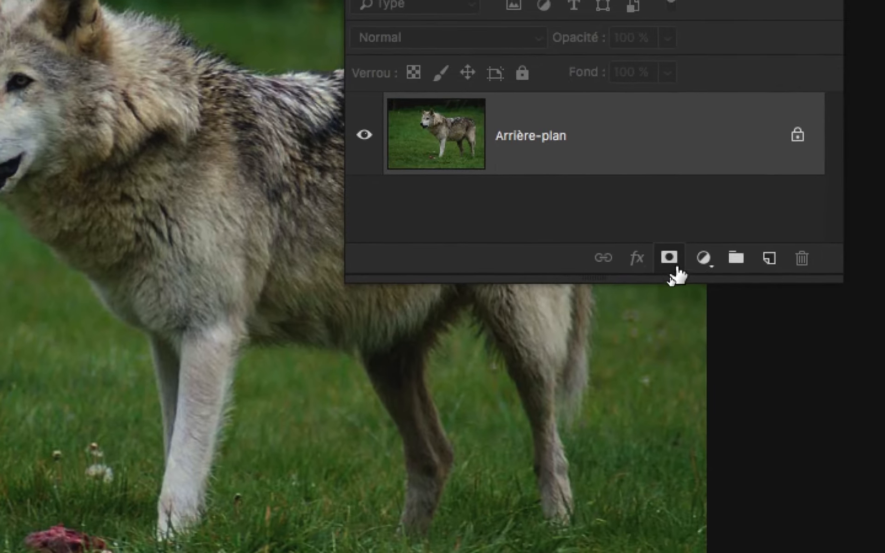
{"action": "left_click", "coordinate": [672, 272]}
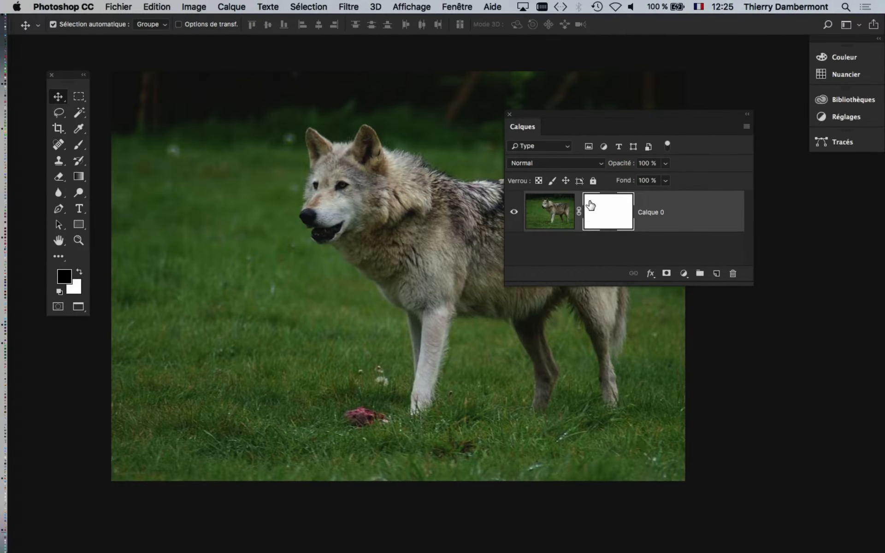
{"action": "left_click_drag", "start_coordinate": [556, 115], "coordinate": [755, 183]}
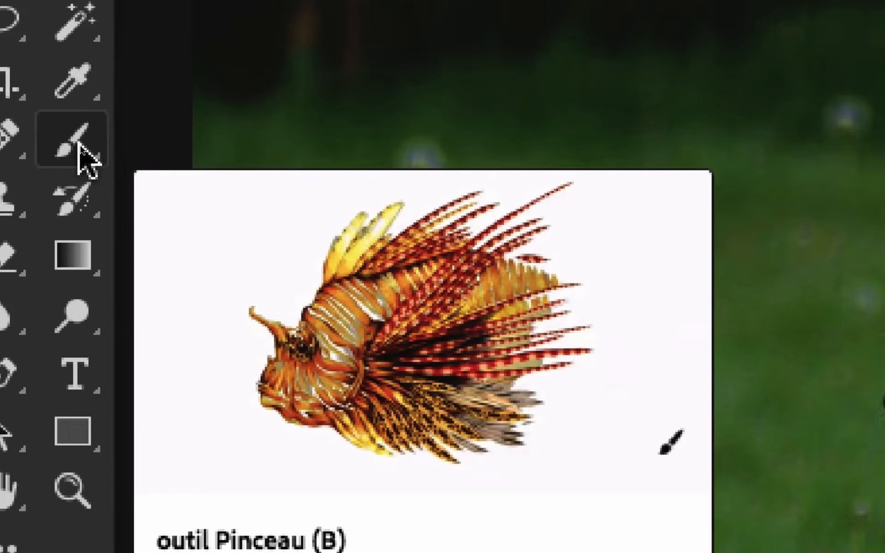
Choose the Brush tool and set black as the foreground colour and white as the background colour.
{"action": "right_click", "coordinate": [74, 147]}
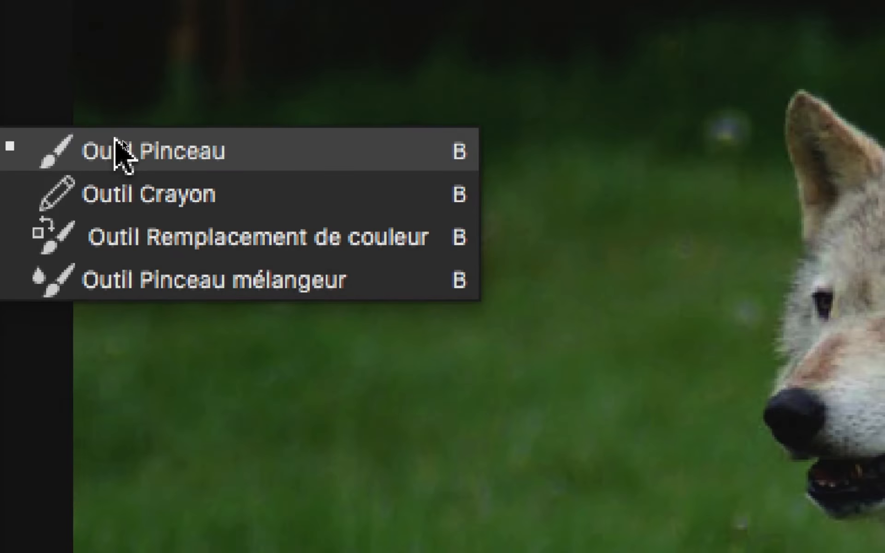
{"action": "left_click", "coordinate": [239, 127]}
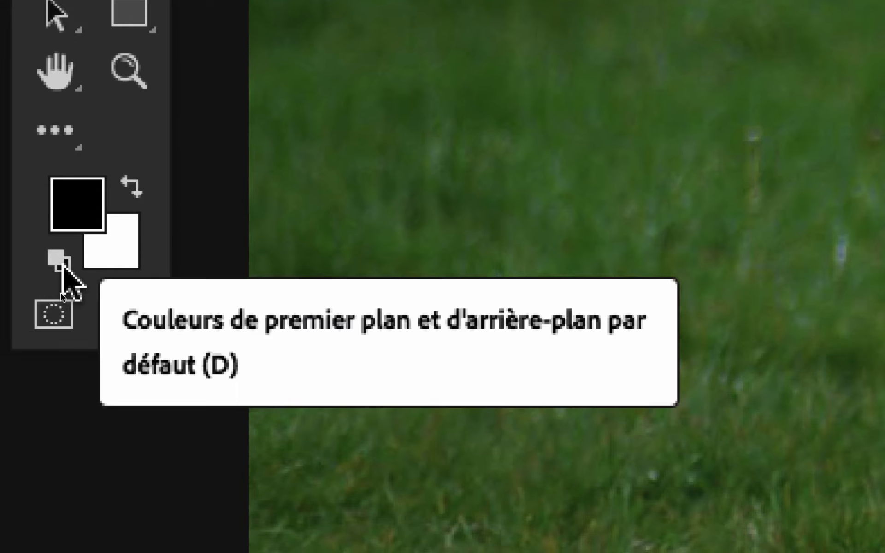
{"action": "key", "text": "x"}
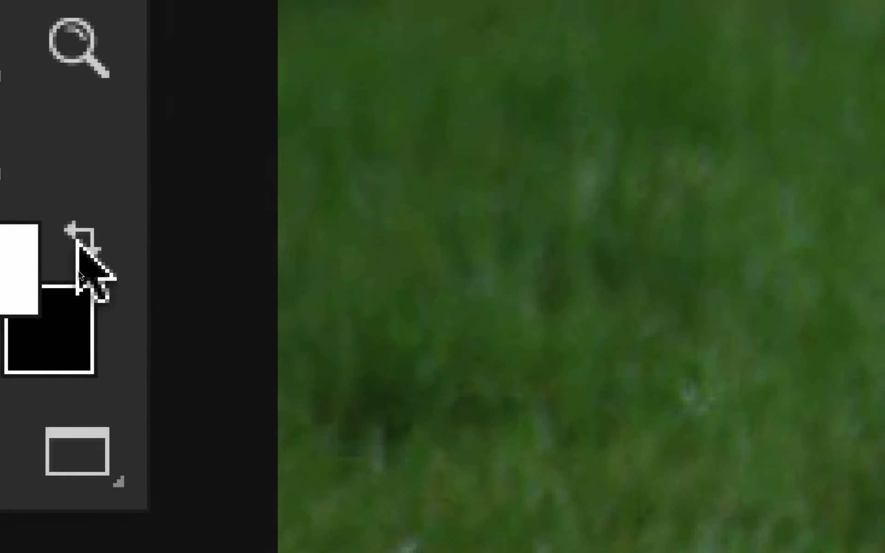
{"action": "left_click", "coordinate": [175, 133]}
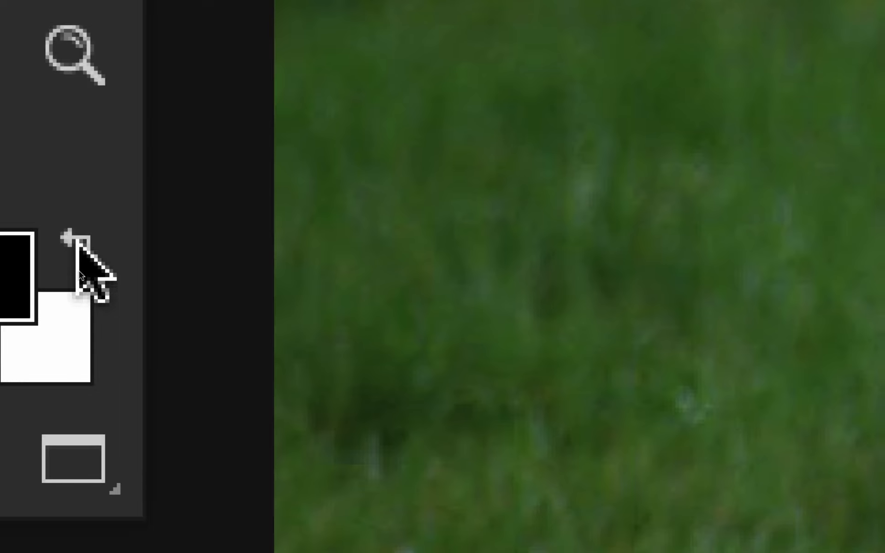
{"action": "key", "text": "x"}
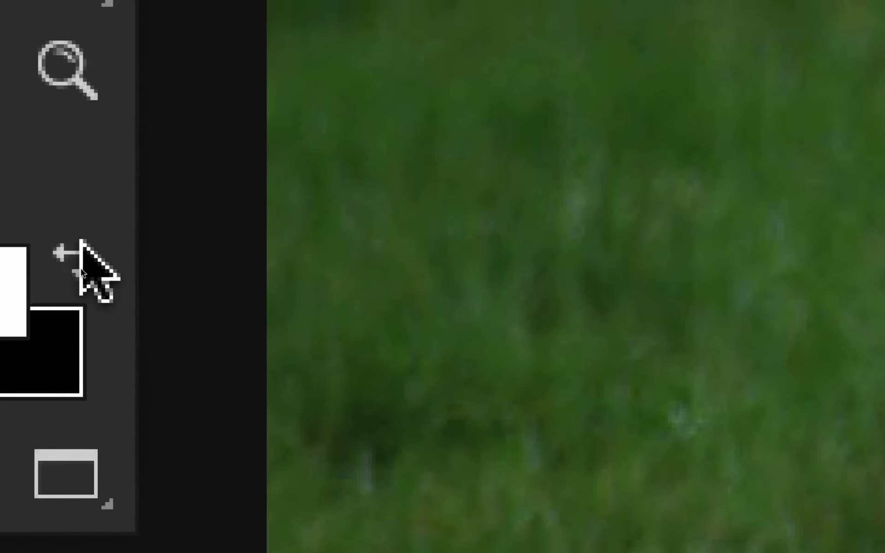
{"action": "left_click", "coordinate": [80, 249]}
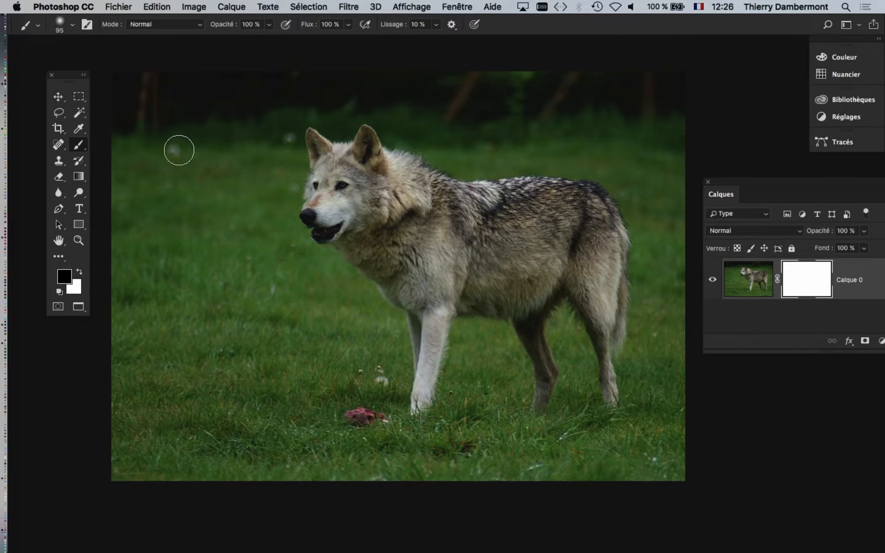
Reposition the Layers panel clear of the wolf and adjust the brush's hardness and its diameter to about 101 px.
{"action": "left_click_drag", "start_coordinate": [722, 184], "coordinate": [576, 251]}
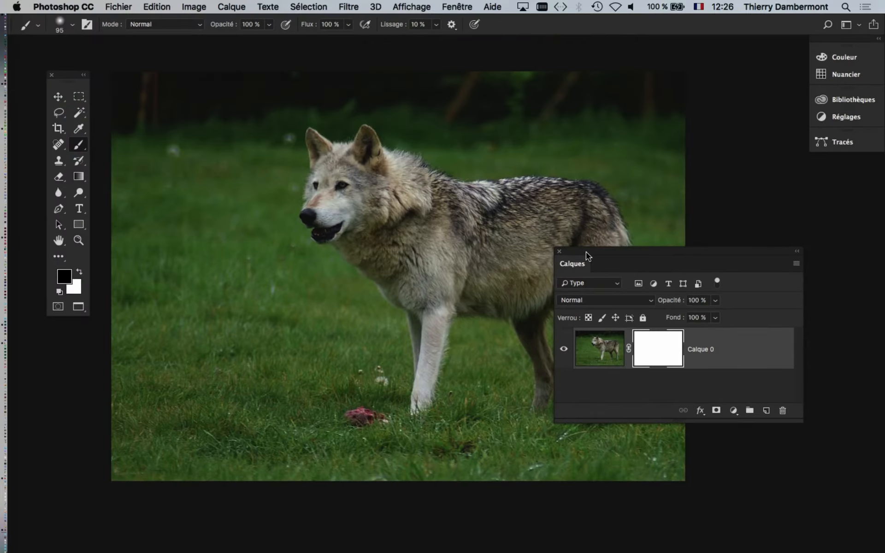
{"action": "left_click_drag", "start_coordinate": [588, 255], "coordinate": [709, 256]}
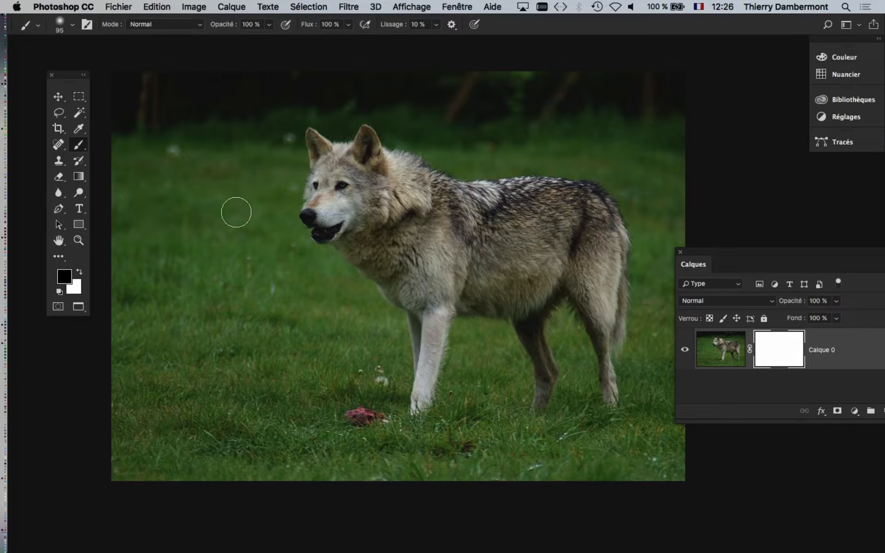
{"action": "mouse_move", "coordinate": [236, 212]}
{"action": "left_mouse_down"}
{"action": "mouse_move", "coordinate": [310, 212]}
{"action": "mouse_move", "coordinate": [220, 212]}
{"action": "mouse_move", "coordinate": [409, 212]}
{"action": "mouse_move", "coordinate": [237, 218]}
{"action": "mouse_move", "coordinate": [389, 218]}
{"action": "mouse_move", "coordinate": [248, 217]}
{"action": "mouse_move", "coordinate": [241, 133]}
{"action": "mouse_move", "coordinate": [254, 337]}
{"action": "left_mouse_up"}
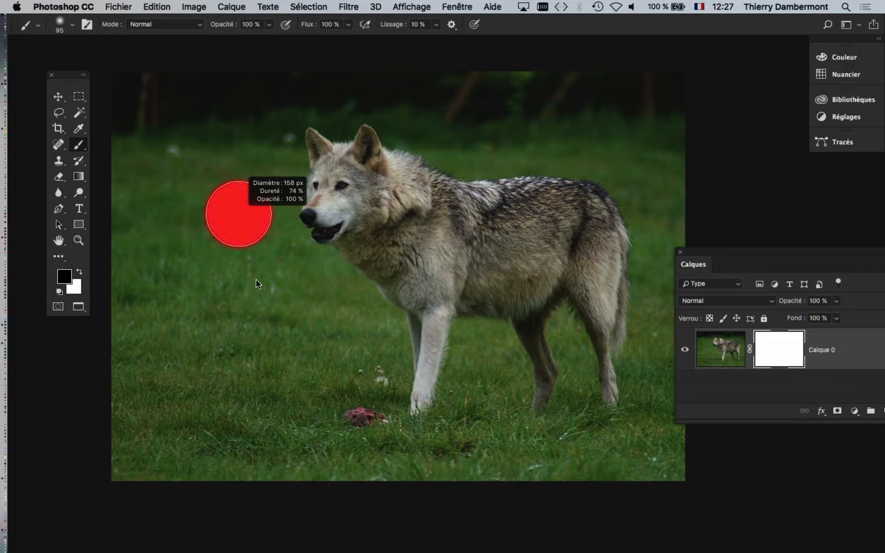
{"action": "left_click_drag", "start_coordinate": [256, 279], "coordinate": [258, 166]}
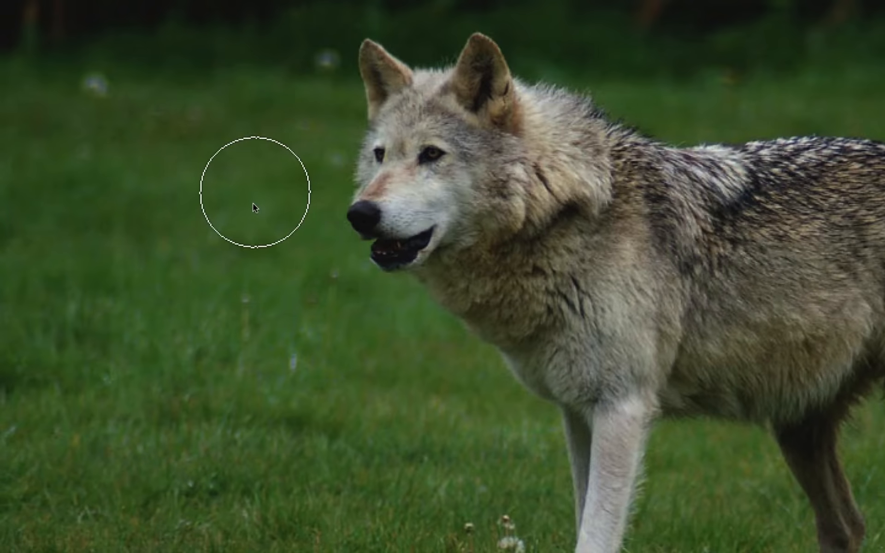
{"action": "mouse_move", "coordinate": [254, 203]}
{"action": "left_mouse_down"}
{"action": "mouse_move", "coordinate": [286, 187]}
{"action": "mouse_move", "coordinate": [257, 188]}
{"action": "mouse_move", "coordinate": [307, 188]}
{"action": "mouse_move", "coordinate": [259, 188]}
{"action": "mouse_move", "coordinate": [256, 223]}
{"action": "mouse_move", "coordinate": [250, 142]}
{"action": "mouse_move", "coordinate": [253, 276]}
{"action": "mouse_move", "coordinate": [253, 170]}
{"action": "mouse_move", "coordinate": [225, 135]}
{"action": "mouse_move", "coordinate": [242, 157]}
{"action": "left_mouse_up"}
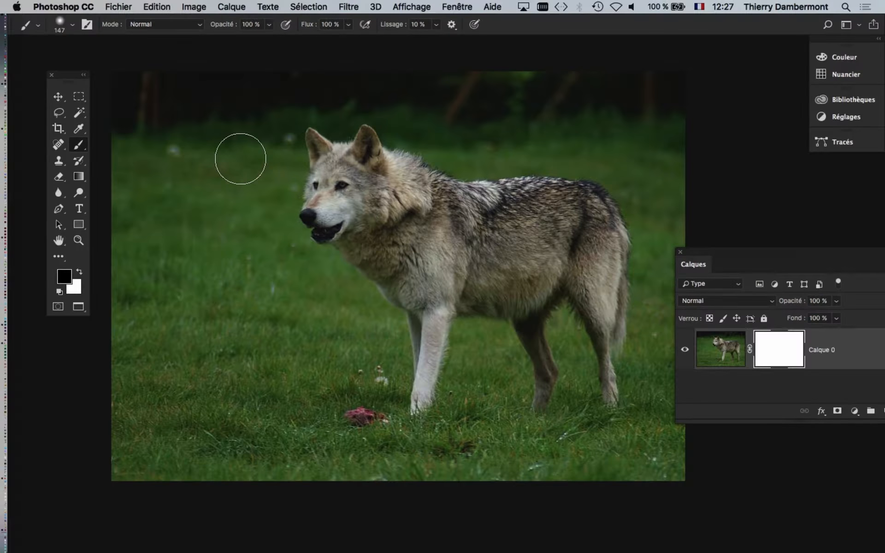
{"action": "left_click_drag", "start_coordinate": [249, 198], "coordinate": [235, 205]}
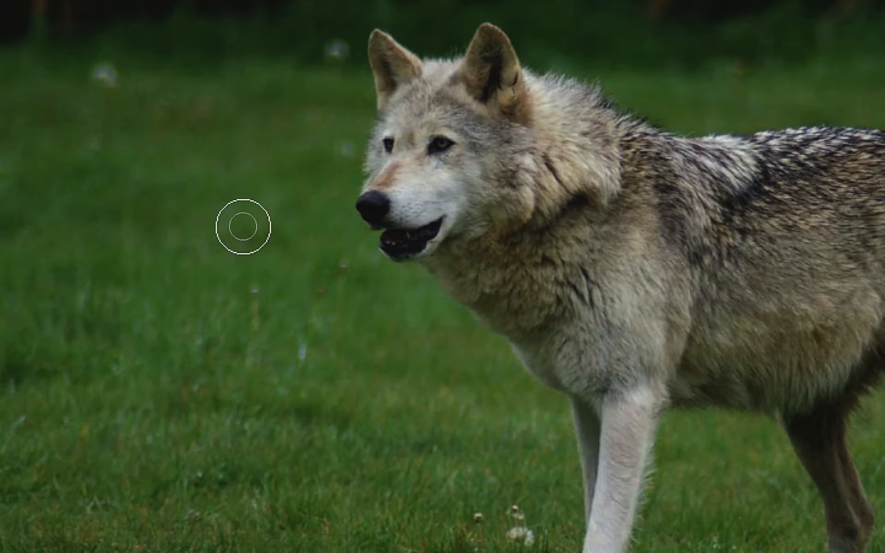
{"action": "mouse_move", "coordinate": [242, 226]}
{"action": "left_mouse_down"}
{"action": "mouse_move", "coordinate": [272, 227]}
{"action": "mouse_move", "coordinate": [243, 226]}
{"action": "left_mouse_up"}
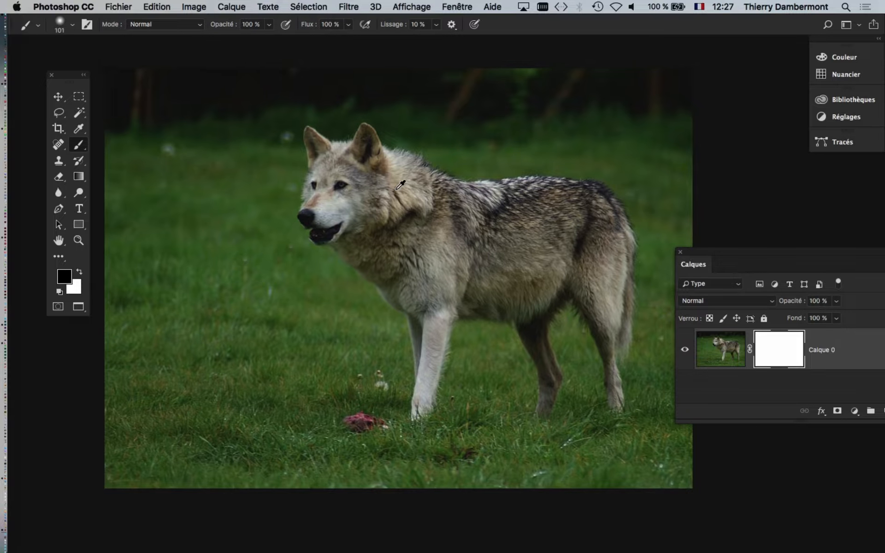
Paint black on the mask with a brush of about 49 px to hide the background along the wolf's back and rump.
{"action": "mouse_move", "coordinate": [396, 202]}
{"action": "left_mouse_down"}
{"action": "mouse_move", "coordinate": [332, 245]}
{"action": "mouse_move", "coordinate": [233, 273]}
{"action": "left_mouse_up"}
{"action": "scroll", "coordinate": [383, 204], "scroll_direction": "up", "scroll_amount": 2}
{"action": "left_click_drag", "start_coordinate": [275, 217], "coordinate": [178, 259]}
{"action": "mouse_move", "coordinate": [347, 169]}
{"action": "left_mouse_down"}
{"action": "mouse_move", "coordinate": [375, 158]}
{"action": "mouse_move", "coordinate": [352, 187]}
{"action": "left_mouse_up"}
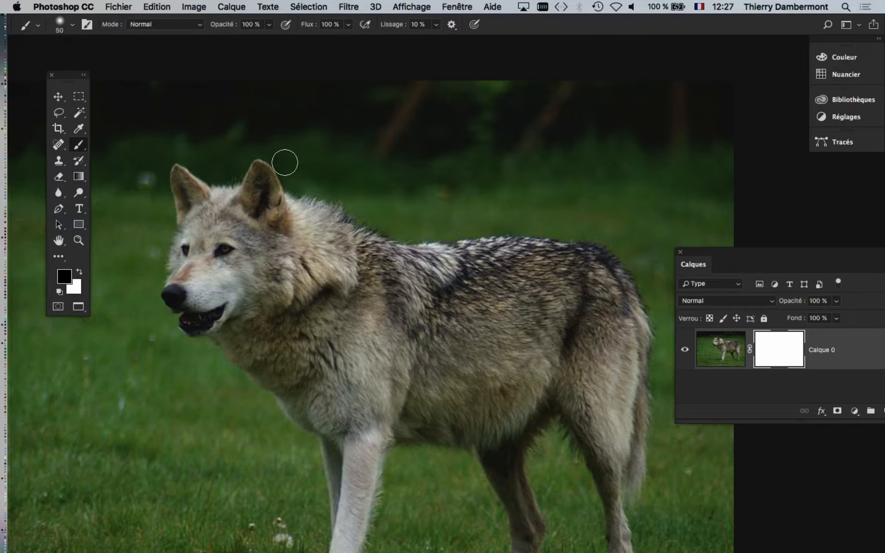
{"action": "left_click_drag", "start_coordinate": [287, 160], "coordinate": [341, 201]}
{"action": "key", "text": "super+z"}
{"action": "scroll", "coordinate": [308, 199], "scroll_direction": "up", "scroll_amount": 1}
{"action": "mouse_move", "coordinate": [333, 207]}
{"action": "left_mouse_down"}
{"action": "mouse_move", "coordinate": [315, 172]}
{"action": "mouse_move", "coordinate": [328, 188]}
{"action": "mouse_move", "coordinate": [419, 225]}
{"action": "mouse_move", "coordinate": [604, 226]}
{"action": "left_mouse_up"}
{"action": "mouse_move", "coordinate": [510, 247]}
{"action": "left_mouse_down"}
{"action": "mouse_move", "coordinate": [466, 239]}
{"action": "mouse_move", "coordinate": [325, 175]}
{"action": "left_mouse_up"}
{"action": "left_click_drag", "start_coordinate": [393, 192], "coordinate": [379, 195]}
{"action": "mouse_move", "coordinate": [420, 160]}
{"action": "left_mouse_down"}
{"action": "mouse_move", "coordinate": [463, 177]}
{"action": "mouse_move", "coordinate": [510, 288]}
{"action": "left_mouse_up"}
{"action": "scroll", "coordinate": [461, 208], "scroll_direction": "down", "scroll_amount": 5}
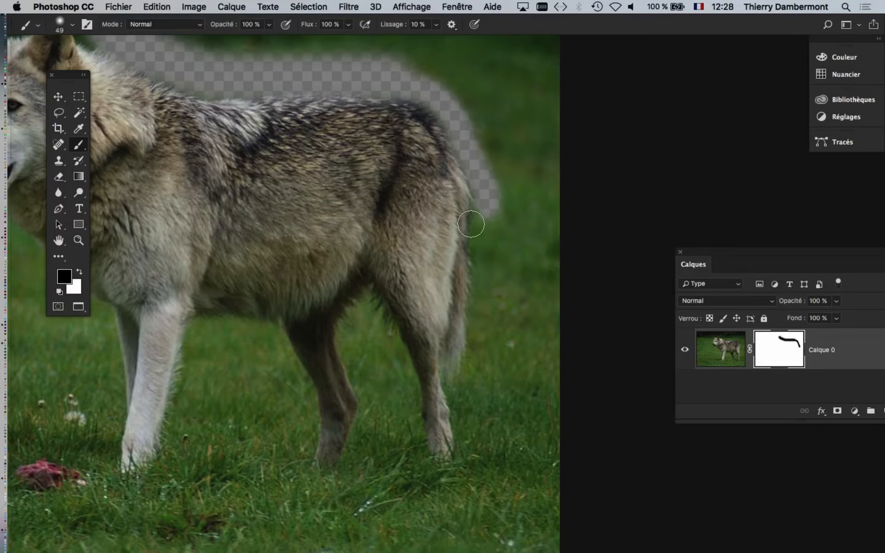
Mask out the grass along the tail, between the legs, under the belly and around the front paw, resizing the brush to fit.
{"action": "mouse_move", "coordinate": [473, 173]}
{"action": "left_mouse_down"}
{"action": "mouse_move", "coordinate": [483, 342]}
{"action": "mouse_move", "coordinate": [478, 376]}
{"action": "mouse_move", "coordinate": [481, 298]}
{"action": "mouse_move", "coordinate": [459, 382]}
{"action": "mouse_move", "coordinate": [453, 373]}
{"action": "mouse_move", "coordinate": [447, 383]}
{"action": "mouse_move", "coordinate": [471, 452]}
{"action": "mouse_move", "coordinate": [482, 537]}
{"action": "left_mouse_up"}
{"action": "left_click_drag", "start_coordinate": [485, 489], "coordinate": [465, 493]}
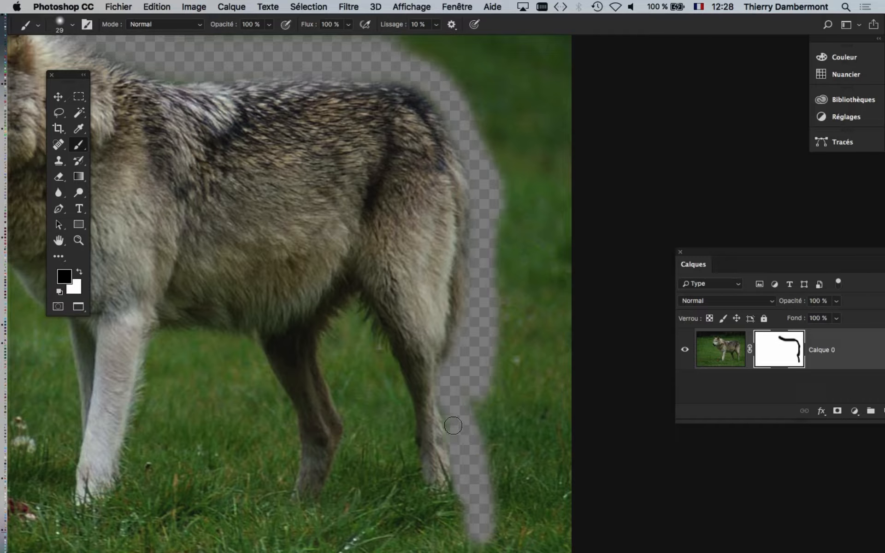
{"action": "mouse_move", "coordinate": [418, 491]}
{"action": "left_mouse_down"}
{"action": "mouse_move", "coordinate": [395, 386]}
{"action": "mouse_move", "coordinate": [352, 304]}
{"action": "mouse_move", "coordinate": [324, 350]}
{"action": "mouse_move", "coordinate": [356, 438]}
{"action": "mouse_move", "coordinate": [323, 527]}
{"action": "mouse_move", "coordinate": [359, 450]}
{"action": "left_mouse_up"}
{"action": "mouse_move", "coordinate": [271, 525]}
{"action": "left_mouse_down"}
{"action": "mouse_move", "coordinate": [287, 425]}
{"action": "mouse_move", "coordinate": [250, 346]}
{"action": "mouse_move", "coordinate": [314, 358]}
{"action": "mouse_move", "coordinate": [542, 276]}
{"action": "mouse_move", "coordinate": [517, 318]}
{"action": "mouse_move", "coordinate": [525, 321]}
{"action": "mouse_move", "coordinate": [501, 288]}
{"action": "left_mouse_up"}
{"action": "mouse_move", "coordinate": [525, 259]}
{"action": "left_mouse_down"}
{"action": "mouse_move", "coordinate": [491, 267]}
{"action": "mouse_move", "coordinate": [425, 254]}
{"action": "mouse_move", "coordinate": [407, 357]}
{"action": "mouse_move", "coordinate": [401, 331]}
{"action": "left_mouse_up"}
{"action": "mouse_move", "coordinate": [391, 399]}
{"action": "left_mouse_down"}
{"action": "mouse_move", "coordinate": [370, 439]}
{"action": "mouse_move", "coordinate": [373, 425]}
{"action": "mouse_move", "coordinate": [350, 439]}
{"action": "mouse_move", "coordinate": [318, 436]}
{"action": "mouse_move", "coordinate": [307, 405]}
{"action": "mouse_move", "coordinate": [313, 333]}
{"action": "mouse_move", "coordinate": [307, 369]}
{"action": "mouse_move", "coordinate": [296, 372]}
{"action": "mouse_move", "coordinate": [313, 346]}
{"action": "mouse_move", "coordinate": [301, 234]}
{"action": "left_mouse_up"}
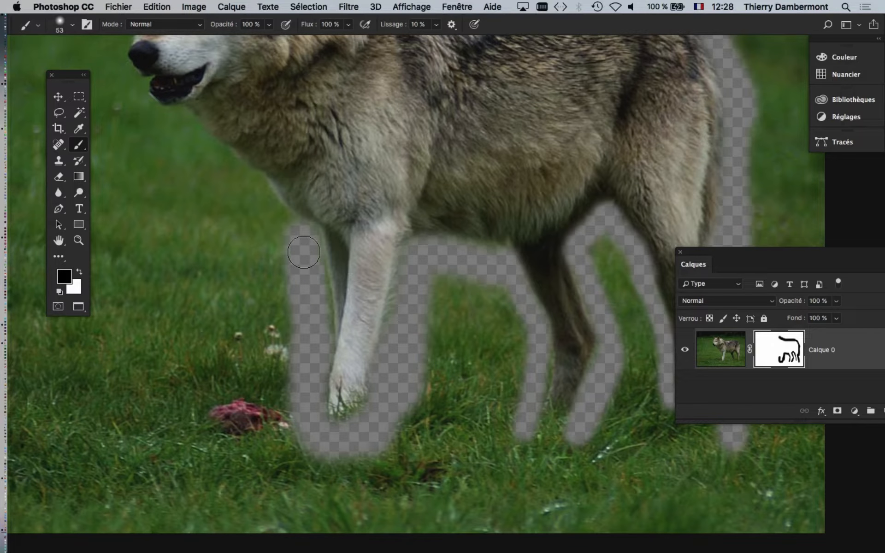
Hide the grass in front of the far hind leg and along the chest up to the chin by painting the mask.
{"action": "left_click_drag", "start_coordinate": [378, 408], "coordinate": [514, 451]}
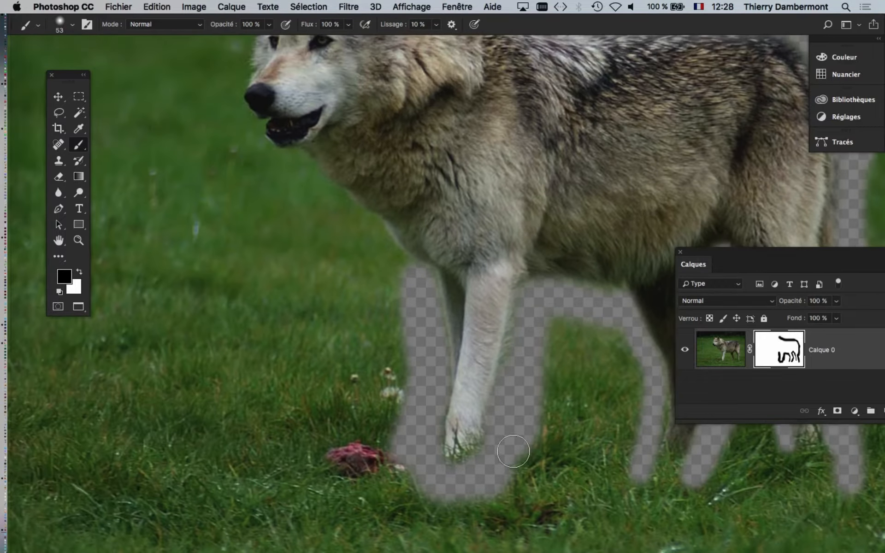
{"action": "left_click_drag", "start_coordinate": [601, 432], "coordinate": [514, 421]}
{"action": "mouse_move", "coordinate": [498, 387]}
{"action": "left_mouse_down"}
{"action": "mouse_move", "coordinate": [486, 435]}
{"action": "mouse_move", "coordinate": [440, 531]}
{"action": "left_mouse_up"}
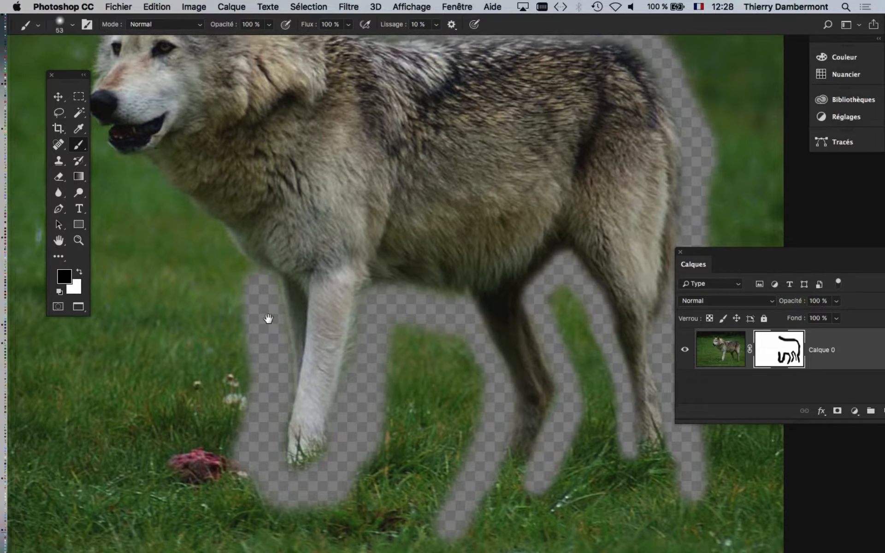
{"action": "left_click_drag", "start_coordinate": [268, 319], "coordinate": [464, 375]}
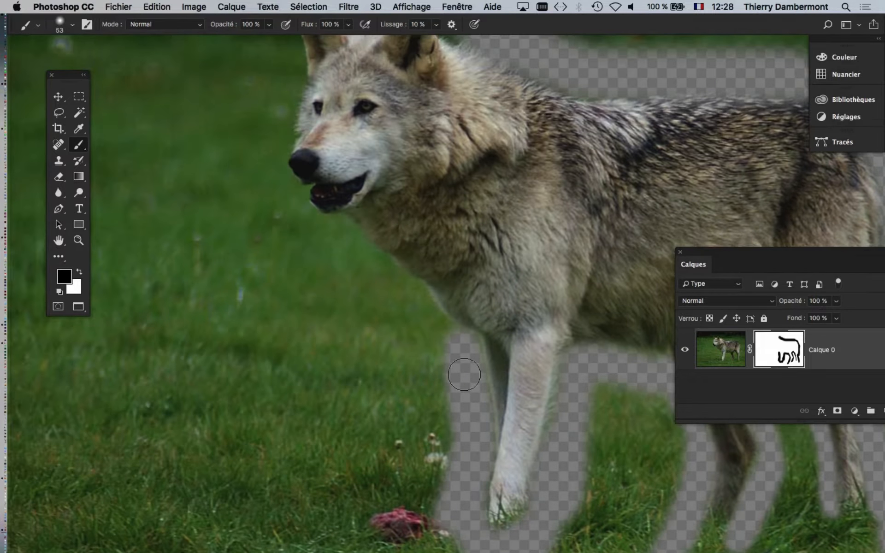
{"action": "mouse_move", "coordinate": [455, 334]}
{"action": "left_mouse_down"}
{"action": "mouse_move", "coordinate": [413, 308]}
{"action": "mouse_move", "coordinate": [349, 237]}
{"action": "mouse_move", "coordinate": [328, 255]}
{"action": "left_mouse_up"}
{"action": "scroll", "coordinate": [343, 243], "scroll_direction": "up", "scroll_amount": 2}
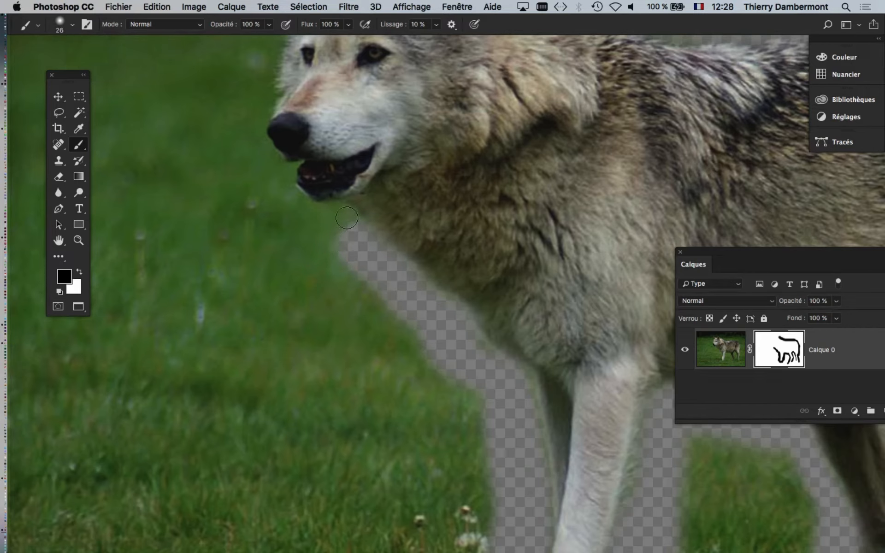
Mask the background around the chin, mouth, nose and forehead with a small brush of about 14 to 16 px.
{"action": "mouse_move", "coordinate": [347, 218]}
{"action": "left_mouse_down"}
{"action": "mouse_move", "coordinate": [301, 213]}
{"action": "mouse_move", "coordinate": [284, 183]}
{"action": "mouse_move", "coordinate": [302, 216]}
{"action": "mouse_move", "coordinate": [280, 177]}
{"action": "left_mouse_up"}
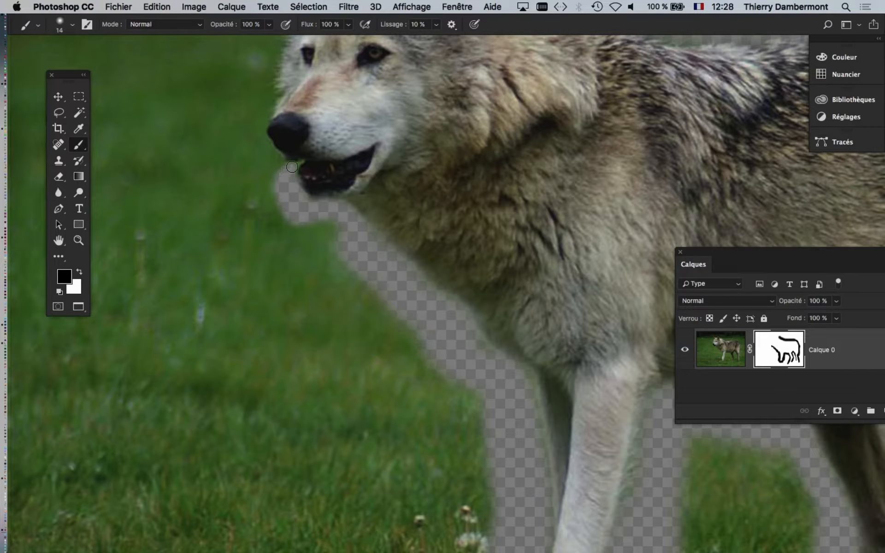
{"action": "mouse_move", "coordinate": [260, 133]}
{"action": "left_mouse_down"}
{"action": "mouse_move", "coordinate": [308, 382]}
{"action": "mouse_move", "coordinate": [359, 372]}
{"action": "left_mouse_up"}
{"action": "mouse_move", "coordinate": [302, 356]}
{"action": "left_mouse_down"}
{"action": "mouse_move", "coordinate": [329, 267]}
{"action": "mouse_move", "coordinate": [319, 245]}
{"action": "mouse_move", "coordinate": [286, 249]}
{"action": "left_mouse_up"}
{"action": "scroll", "coordinate": [313, 234], "scroll_direction": "up", "scroll_amount": 1}
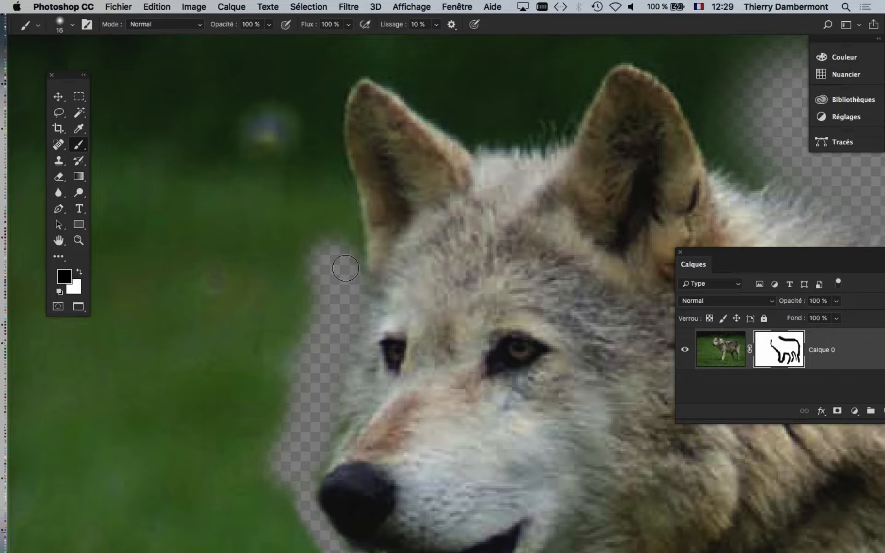
Paint the mask around both ears and across the top of the head with a 16 px brush.
{"action": "mouse_move", "coordinate": [345, 268]}
{"action": "left_mouse_down"}
{"action": "mouse_move", "coordinate": [324, 127]}
{"action": "mouse_move", "coordinate": [342, 75]}
{"action": "mouse_move", "coordinate": [393, 73]}
{"action": "mouse_move", "coordinate": [464, 128]}
{"action": "mouse_move", "coordinate": [466, 140]}
{"action": "mouse_move", "coordinate": [422, 98]}
{"action": "mouse_move", "coordinate": [364, 69]}
{"action": "mouse_move", "coordinate": [345, 86]}
{"action": "mouse_move", "coordinate": [333, 122]}
{"action": "mouse_move", "coordinate": [343, 205]}
{"action": "left_mouse_up"}
{"action": "mouse_move", "coordinate": [413, 287]}
{"action": "left_mouse_down"}
{"action": "mouse_move", "coordinate": [349, 362]}
{"action": "mouse_move", "coordinate": [321, 374]}
{"action": "left_mouse_up"}
{"action": "left_click_drag", "start_coordinate": [384, 281], "coordinate": [398, 277], "text": "ctrl+alt"}
{"action": "mouse_move", "coordinate": [383, 208]}
{"action": "left_mouse_down"}
{"action": "mouse_move", "coordinate": [449, 208]}
{"action": "mouse_move", "coordinate": [393, 213]}
{"action": "mouse_move", "coordinate": [457, 228]}
{"action": "mouse_move", "coordinate": [514, 144]}
{"action": "mouse_move", "coordinate": [544, 137]}
{"action": "mouse_move", "coordinate": [587, 158]}
{"action": "mouse_move", "coordinate": [623, 210]}
{"action": "mouse_move", "coordinate": [646, 281]}
{"action": "left_mouse_up"}
{"action": "mouse_move", "coordinate": [630, 242]}
{"action": "left_mouse_down"}
{"action": "mouse_move", "coordinate": [602, 179]}
{"action": "mouse_move", "coordinate": [527, 133]}
{"action": "mouse_move", "coordinate": [595, 162]}
{"action": "left_mouse_up"}
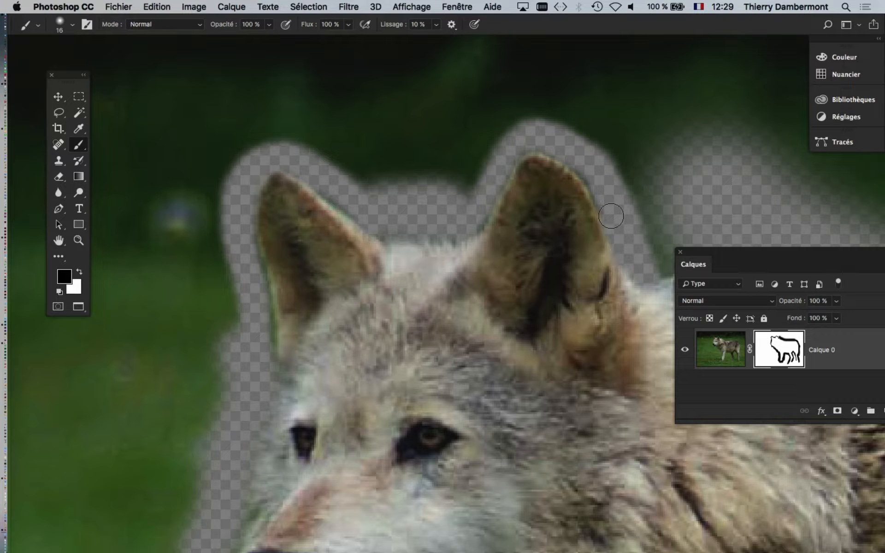
Clean the remaining green fringe from the edges of both ears on the mask.
{"action": "left_click_drag", "start_coordinate": [611, 217], "coordinate": [575, 161]}
{"action": "left_click_drag", "start_coordinate": [525, 147], "coordinate": [474, 209]}
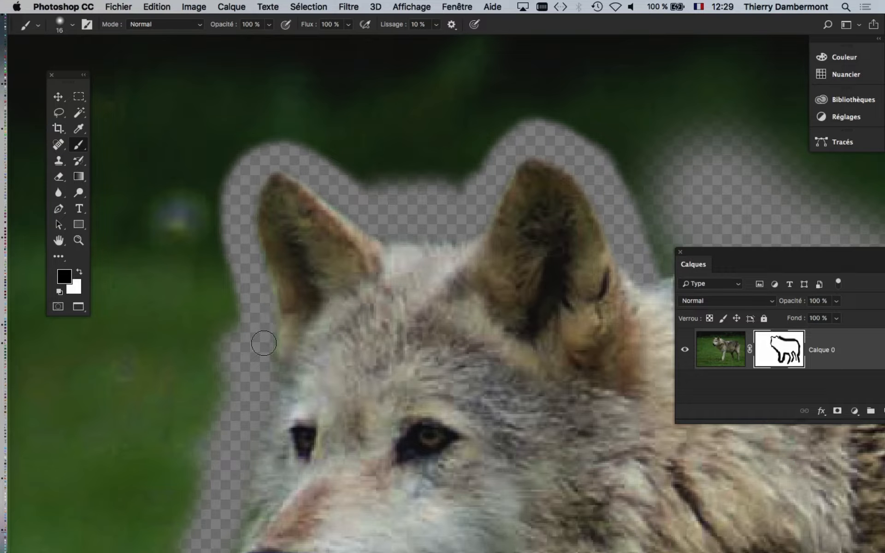
{"action": "left_click_drag", "start_coordinate": [371, 412], "coordinate": [418, 226]}
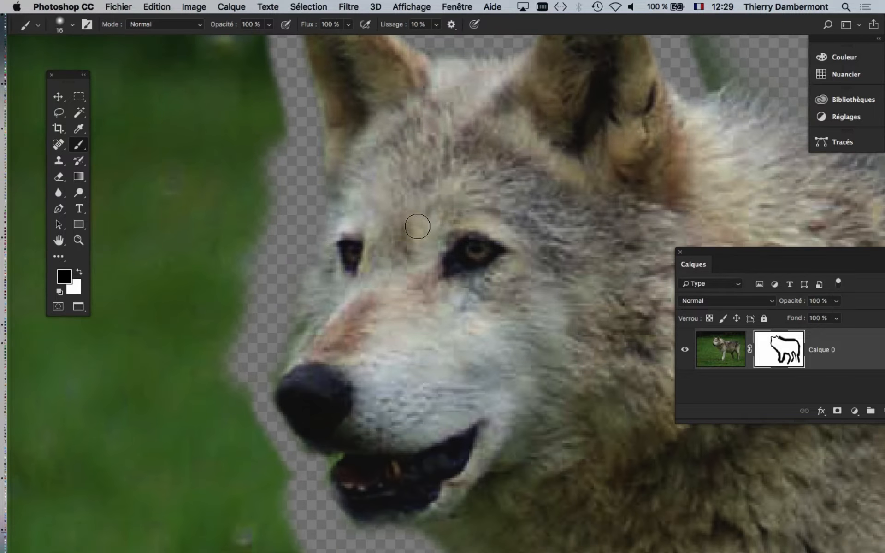
Refine the mask around the muzzle, reducing the brush to 4 px for the green gap between nose and mouth.
{"action": "mouse_move", "coordinate": [275, 287]}
{"action": "left_mouse_down"}
{"action": "mouse_move", "coordinate": [289, 281]}
{"action": "mouse_move", "coordinate": [276, 342]}
{"action": "mouse_move", "coordinate": [229, 420]}
{"action": "left_mouse_up"}
{"action": "scroll", "coordinate": [508, 394], "scroll_direction": "down", "scroll_amount": 2}
{"action": "mouse_move", "coordinate": [338, 479]}
{"action": "left_mouse_down"}
{"action": "mouse_move", "coordinate": [336, 463]}
{"action": "mouse_move", "coordinate": [295, 479]}
{"action": "mouse_move", "coordinate": [330, 479]}
{"action": "left_mouse_up"}
{"action": "scroll", "coordinate": [311, 478], "scroll_direction": "up", "scroll_amount": 5}
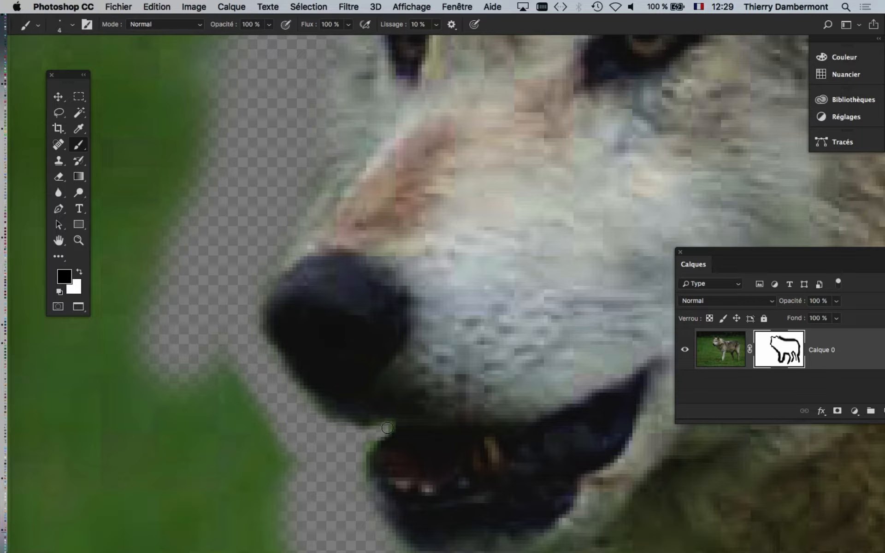
Enlarge the brush to 62 px and mask the grass below the far hind paw, joining the two painted strips there.
{"action": "scroll", "coordinate": [402, 424], "scroll_direction": "down", "scroll_amount": 10}
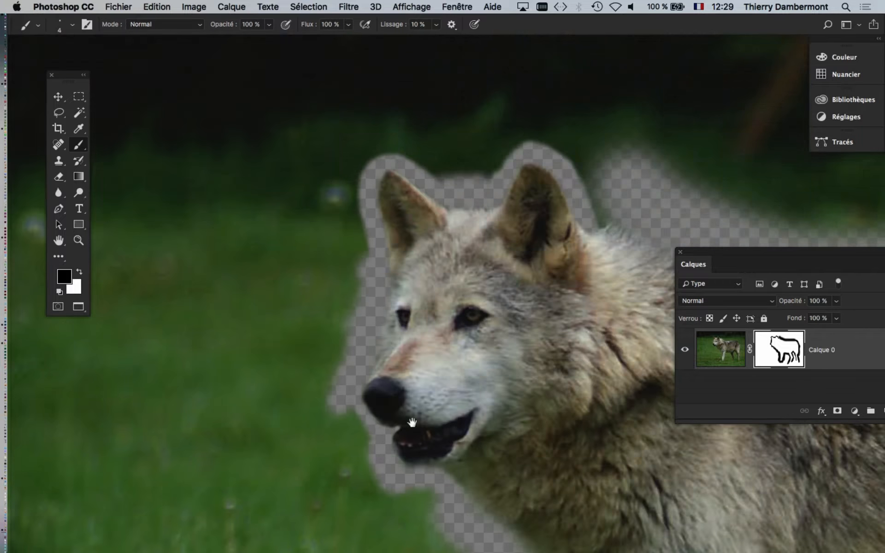
{"action": "scroll", "coordinate": [405, 421], "scroll_direction": "down", "scroll_amount": 5}
{"action": "scroll", "coordinate": [461, 290], "scroll_direction": "down", "scroll_amount": 4}
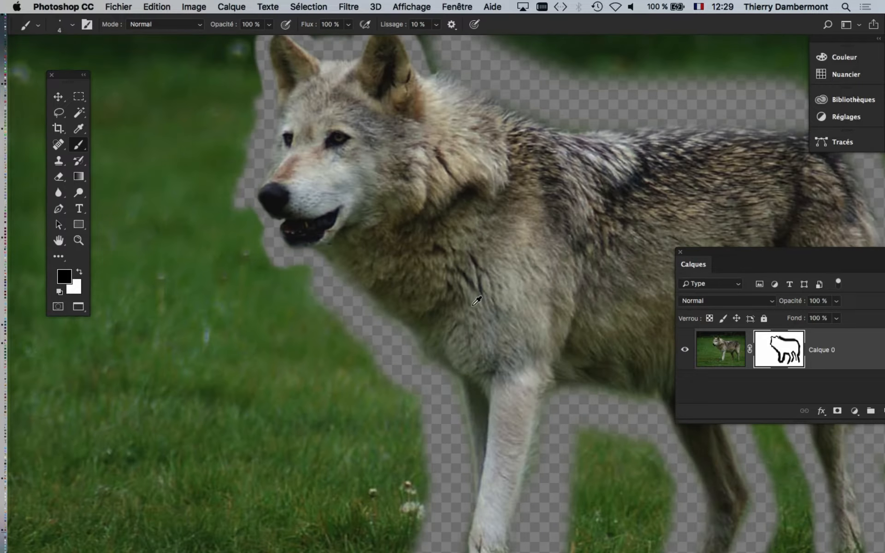
{"action": "scroll", "coordinate": [463, 306], "scroll_direction": "right", "scroll_amount": 6}
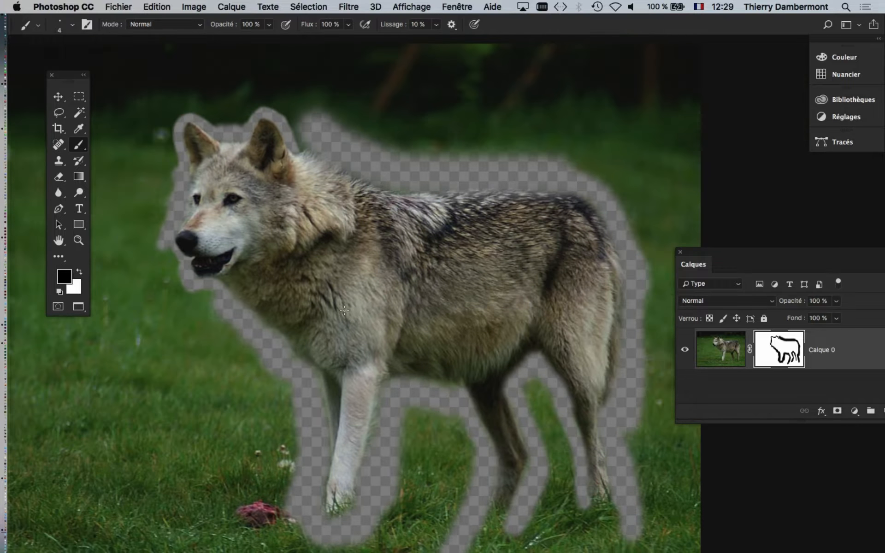
{"action": "scroll", "coordinate": [459, 364], "scroll_direction": "down", "scroll_amount": 3}
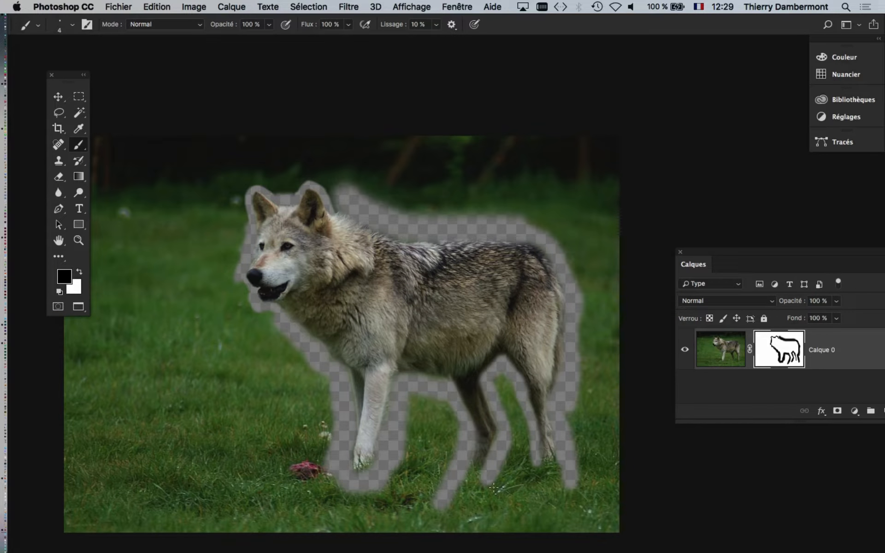
{"action": "left_click", "coordinate": [494, 488], "text": "ctrl+alt"}
{"action": "mouse_move", "coordinate": [489, 492]}
{"action": "left_mouse_down"}
{"action": "mouse_move", "coordinate": [462, 502]}
{"action": "mouse_move", "coordinate": [440, 500]}
{"action": "left_mouse_up"}
{"action": "scroll", "coordinate": [494, 490], "scroll_direction": "up", "scroll_amount": 1}
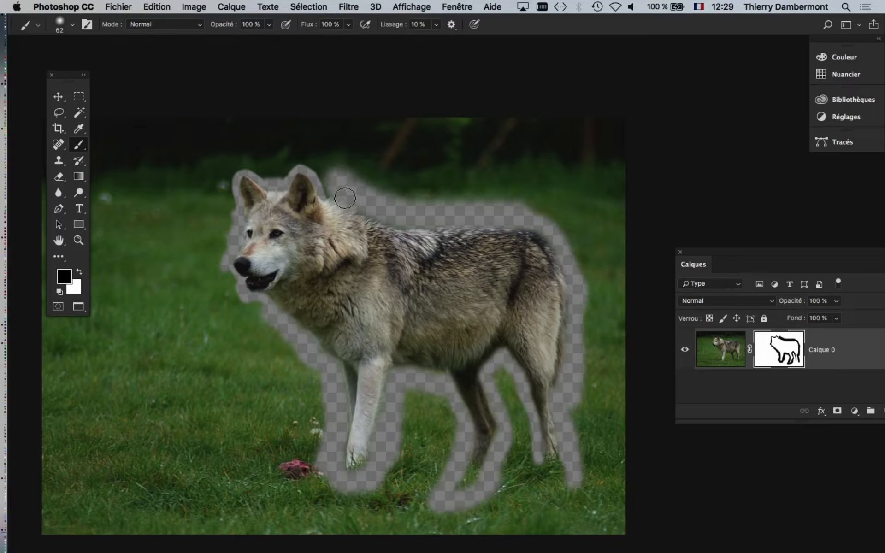
Widen the mask along the back and rump with a 106 px brush, and clear the grass between the legs at 53 px.
{"action": "mouse_move", "coordinate": [327, 186]}
{"action": "left_mouse_down"}
{"action": "mouse_move", "coordinate": [305, 157]}
{"action": "mouse_move", "coordinate": [294, 161]}
{"action": "mouse_move", "coordinate": [440, 191]}
{"action": "mouse_move", "coordinate": [401, 190]}
{"action": "mouse_move", "coordinate": [420, 200]}
{"action": "mouse_move", "coordinate": [521, 201]}
{"action": "mouse_move", "coordinate": [575, 215]}
{"action": "mouse_move", "coordinate": [544, 203]}
{"action": "mouse_move", "coordinate": [584, 244]}
{"action": "mouse_move", "coordinate": [590, 272]}
{"action": "mouse_move", "coordinate": [590, 487]}
{"action": "left_mouse_up"}
{"action": "mouse_move", "coordinate": [529, 478]}
{"action": "left_mouse_down"}
{"action": "mouse_move", "coordinate": [519, 464]}
{"action": "mouse_move", "coordinate": [525, 498]}
{"action": "mouse_move", "coordinate": [570, 507]}
{"action": "left_mouse_up"}
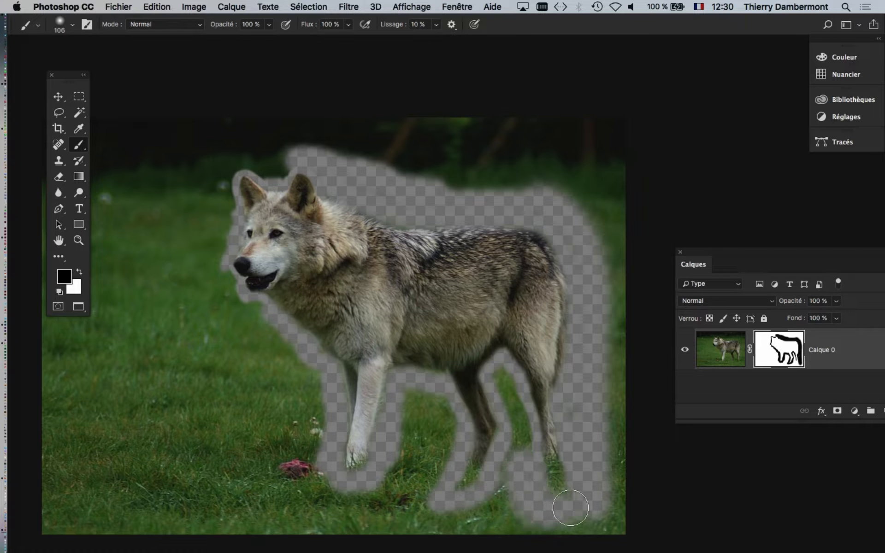
{"action": "scroll", "coordinate": [547, 494], "scroll_direction": "up", "scroll_amount": 2}
{"action": "left_click_drag", "start_coordinate": [520, 485], "coordinate": [512, 485]}
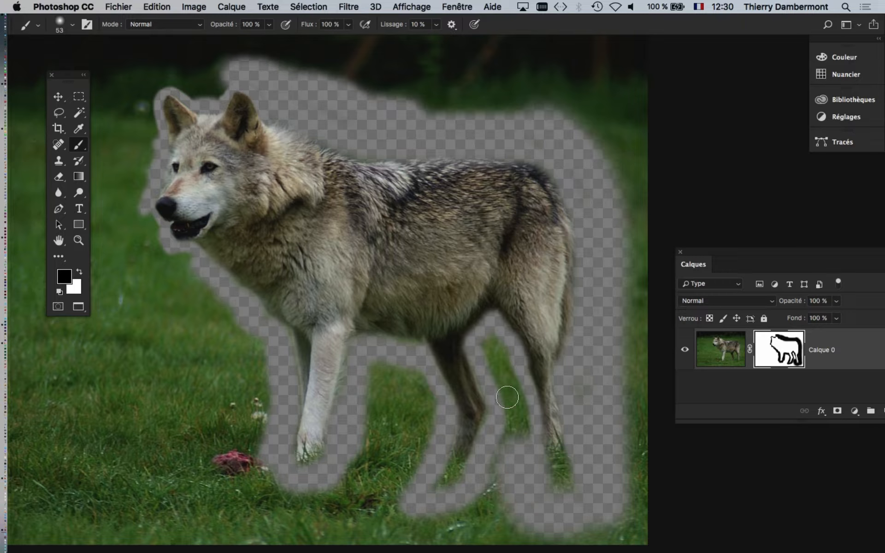
{"action": "mouse_move", "coordinate": [493, 339]}
{"action": "left_mouse_down"}
{"action": "mouse_move", "coordinate": [528, 453]}
{"action": "mouse_move", "coordinate": [494, 364]}
{"action": "mouse_move", "coordinate": [501, 447]}
{"action": "left_mouse_up"}
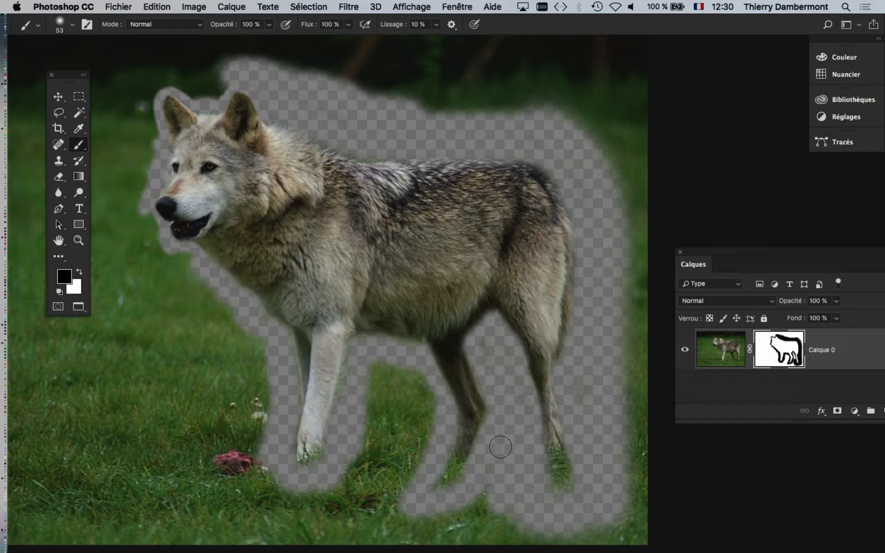
{"action": "mouse_move", "coordinate": [443, 498]}
{"action": "left_mouse_down"}
{"action": "mouse_move", "coordinate": [403, 498]}
{"action": "mouse_move", "coordinate": [402, 442]}
{"action": "mouse_move", "coordinate": [420, 409]}
{"action": "mouse_move", "coordinate": [411, 480]}
{"action": "mouse_move", "coordinate": [426, 393]}
{"action": "mouse_move", "coordinate": [372, 376]}
{"action": "mouse_move", "coordinate": [400, 375]}
{"action": "mouse_move", "coordinate": [397, 440]}
{"action": "mouse_move", "coordinate": [360, 482]}
{"action": "mouse_move", "coordinate": [379, 415]}
{"action": "mouse_move", "coordinate": [368, 485]}
{"action": "mouse_move", "coordinate": [372, 418]}
{"action": "left_mouse_up"}
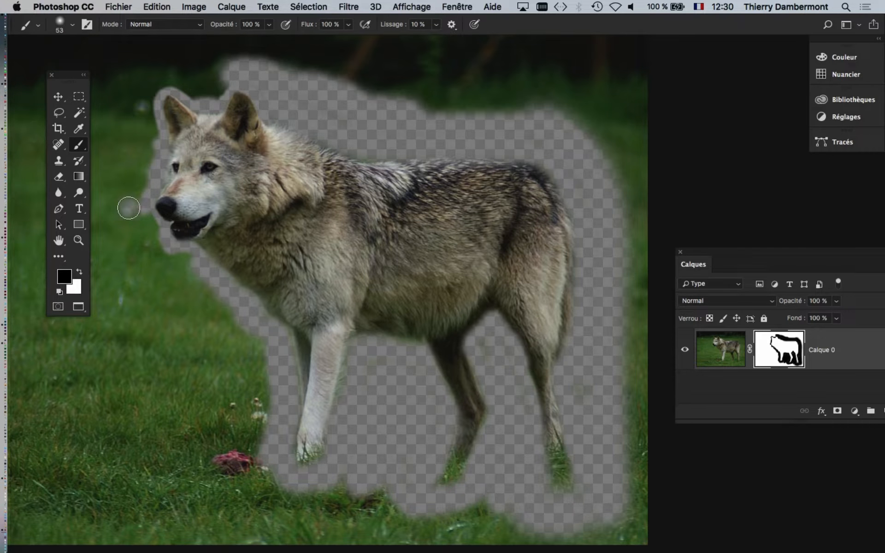
Widen the masked band around the head, muzzle and chest with the 53 px brush.
{"action": "mouse_move", "coordinate": [129, 206]}
{"action": "left_mouse_down"}
{"action": "mouse_move", "coordinate": [171, 256]}
{"action": "mouse_move", "coordinate": [190, 263]}
{"action": "mouse_move", "coordinate": [209, 311]}
{"action": "mouse_move", "coordinate": [238, 341]}
{"action": "left_mouse_up"}
{"action": "mouse_move", "coordinate": [199, 284]}
{"action": "left_mouse_down"}
{"action": "mouse_move", "coordinate": [262, 383]}
{"action": "mouse_move", "coordinate": [261, 402]}
{"action": "left_mouse_up"}
{"action": "mouse_move", "coordinate": [157, 202]}
{"action": "left_mouse_down"}
{"action": "mouse_move", "coordinate": [141, 170]}
{"action": "mouse_move", "coordinate": [154, 84]}
{"action": "mouse_move", "coordinate": [216, 92]}
{"action": "mouse_move", "coordinate": [223, 82]}
{"action": "mouse_move", "coordinate": [211, 95]}
{"action": "mouse_move", "coordinate": [197, 78]}
{"action": "mouse_move", "coordinate": [244, 64]}
{"action": "mouse_move", "coordinate": [157, 67]}
{"action": "mouse_move", "coordinate": [140, 91]}
{"action": "mouse_move", "coordinate": [140, 231]}
{"action": "mouse_move", "coordinate": [218, 341]}
{"action": "mouse_move", "coordinate": [185, 301]}
{"action": "left_mouse_up"}
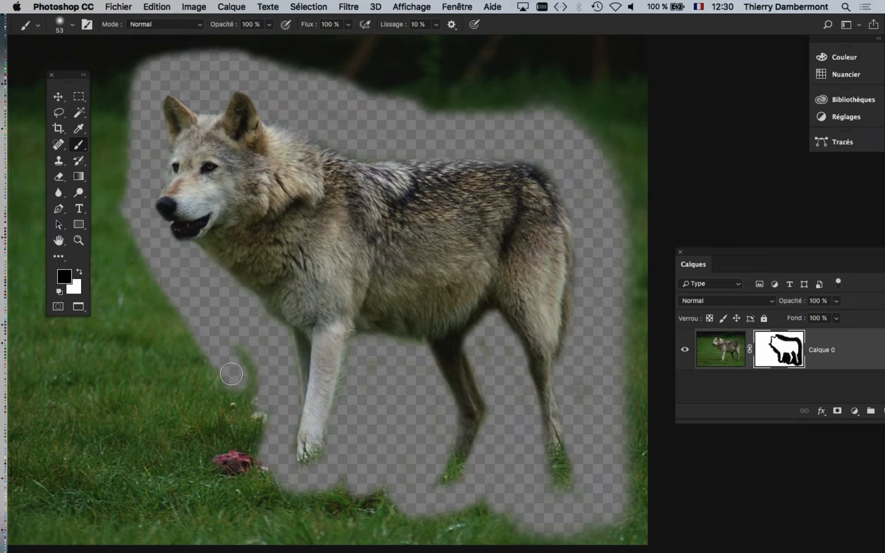
{"action": "scroll", "coordinate": [379, 336], "scroll_direction": "down", "scroll_amount": 1}
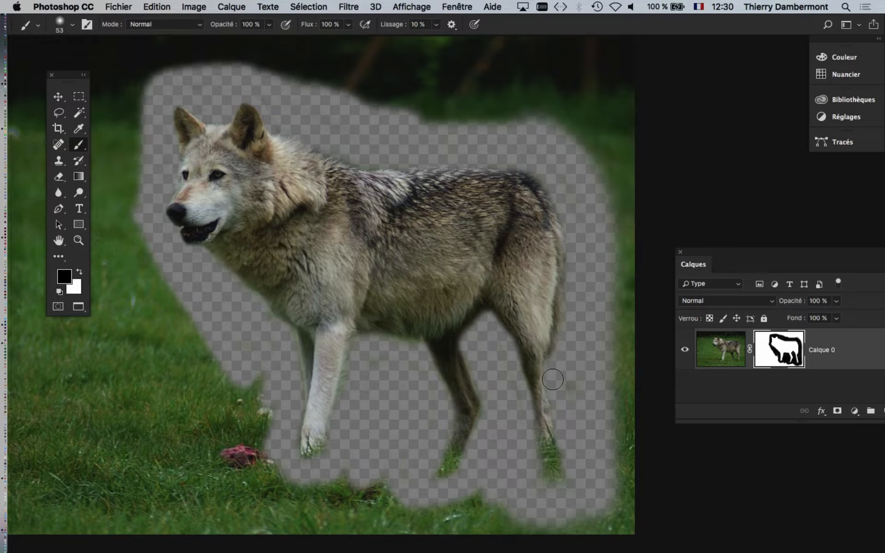
Enlarge the brush to 284 px and mask out all the remaining background around the wolf.
{"action": "scroll", "coordinate": [584, 415], "scroll_direction": "down", "scroll_amount": 1}
{"action": "mouse_move", "coordinate": [281, 312]}
{"action": "left_mouse_down"}
{"action": "mouse_move", "coordinate": [303, 310]}
{"action": "mouse_move", "coordinate": [303, 362]}
{"action": "mouse_move", "coordinate": [287, 369]}
{"action": "left_mouse_up"}
{"action": "mouse_move", "coordinate": [261, 338]}
{"action": "left_mouse_down"}
{"action": "mouse_move", "coordinate": [237, 192]}
{"action": "mouse_move", "coordinate": [312, 142]}
{"action": "mouse_move", "coordinate": [574, 182]}
{"action": "mouse_move", "coordinate": [588, 198]}
{"action": "mouse_move", "coordinate": [592, 517]}
{"action": "mouse_move", "coordinate": [421, 500]}
{"action": "mouse_move", "coordinate": [408, 489]}
{"action": "mouse_move", "coordinate": [326, 494]}
{"action": "mouse_move", "coordinate": [326, 389]}
{"action": "mouse_move", "coordinate": [347, 496]}
{"action": "mouse_move", "coordinate": [233, 263]}
{"action": "mouse_move", "coordinate": [221, 92]}
{"action": "mouse_move", "coordinate": [202, 273]}
{"action": "mouse_move", "coordinate": [198, 188]}
{"action": "mouse_move", "coordinate": [170, 539]}
{"action": "mouse_move", "coordinate": [154, 314]}
{"action": "left_mouse_up"}
{"action": "mouse_move", "coordinate": [185, 330]}
{"action": "left_mouse_down", "text": "ctrl+alt"}
{"action": "mouse_move", "coordinate": [210, 328]}
{"action": "mouse_move", "coordinate": [168, 148]}
{"action": "mouse_move", "coordinate": [112, 405]}
{"action": "mouse_move", "coordinate": [167, 276]}
{"action": "mouse_move", "coordinate": [195, 357]}
{"action": "left_mouse_up", "text": "ctrl+alt"}
{"action": "left_click_drag", "start_coordinate": [392, 138], "coordinate": [683, 168]}
{"action": "scroll", "coordinate": [477, 473], "scroll_direction": "up", "scroll_amount": 1}
{"action": "scroll", "coordinate": [485, 462], "scroll_direction": "up", "scroll_amount": 2}
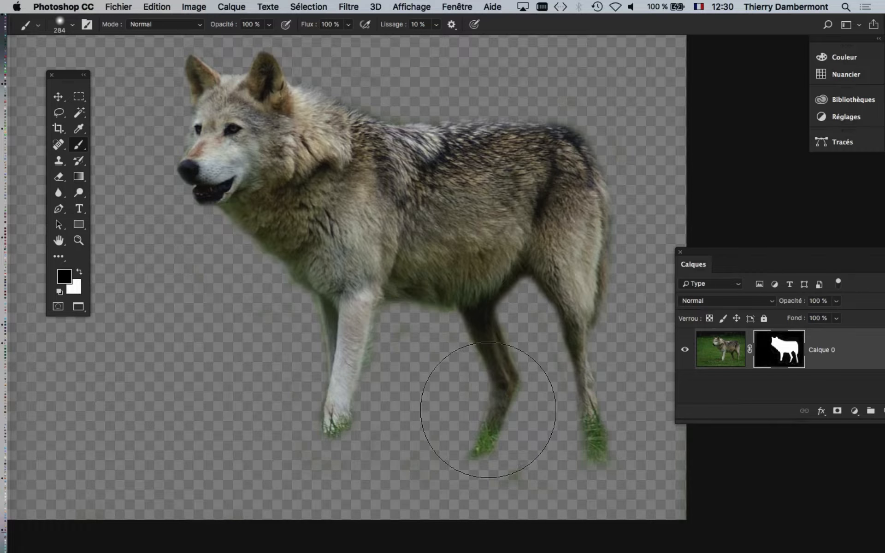
Reduce the brush to 105 px and paint over the mask above the wolf's neck and back.
{"action": "left_click_drag", "start_coordinate": [427, 379], "coordinate": [378, 376]}
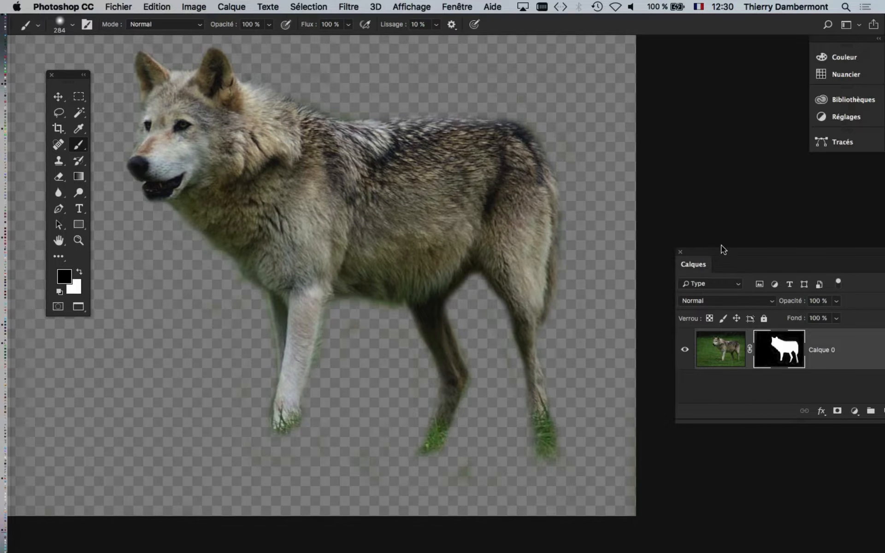
{"action": "left_click_drag", "start_coordinate": [726, 251], "coordinate": [571, 161]}
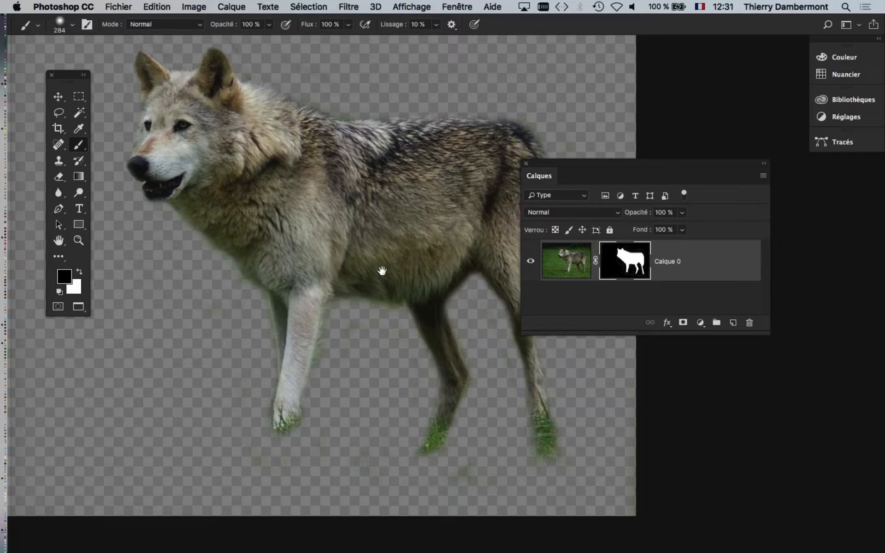
{"action": "scroll", "coordinate": [381, 272], "scroll_direction": "up", "scroll_amount": 3}
{"action": "left_click_drag", "start_coordinate": [367, 333], "coordinate": [318, 336]}
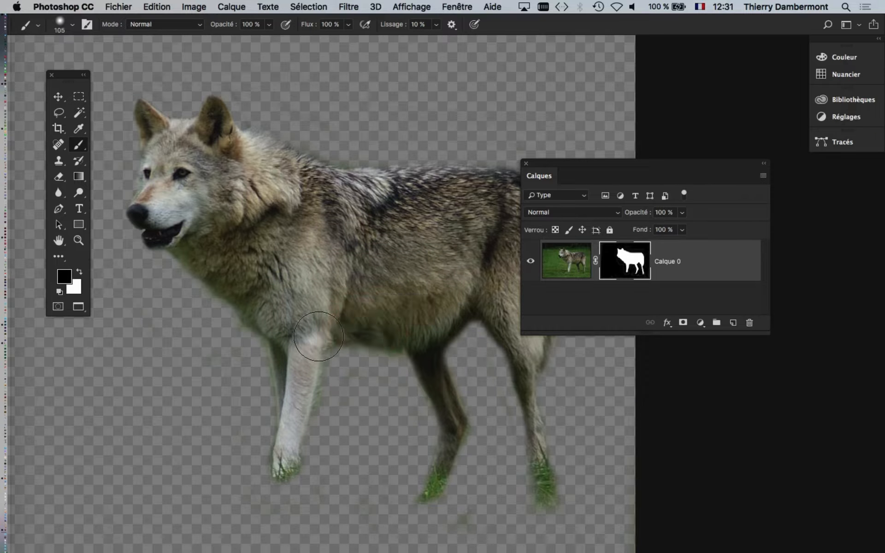
{"action": "mouse_move", "coordinate": [276, 121]}
{"action": "left_mouse_down"}
{"action": "mouse_move", "coordinate": [351, 145]}
{"action": "mouse_move", "coordinate": [436, 142]}
{"action": "mouse_move", "coordinate": [467, 129]}
{"action": "left_mouse_up"}
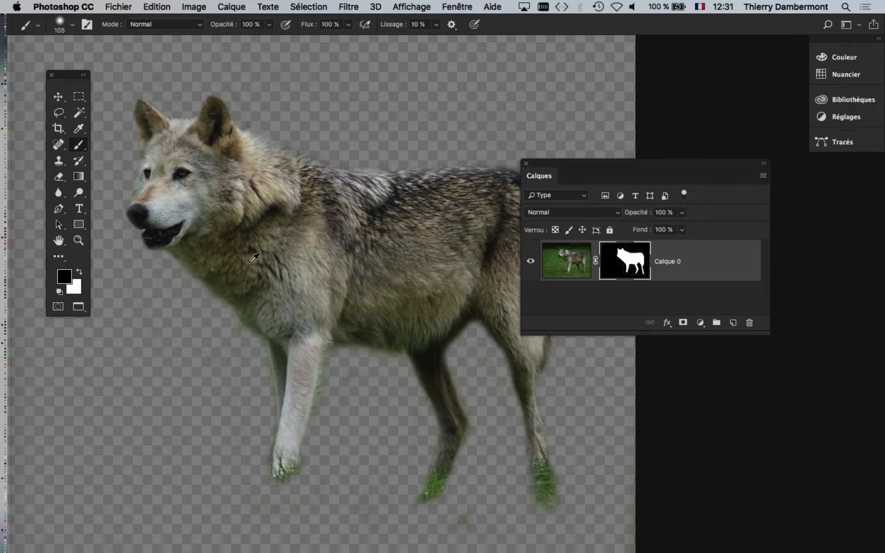
Move the layers panel clear of the wolf and view the whole cut-out.
{"action": "scroll", "coordinate": [164, 260], "scroll_direction": "up", "scroll_amount": 3}
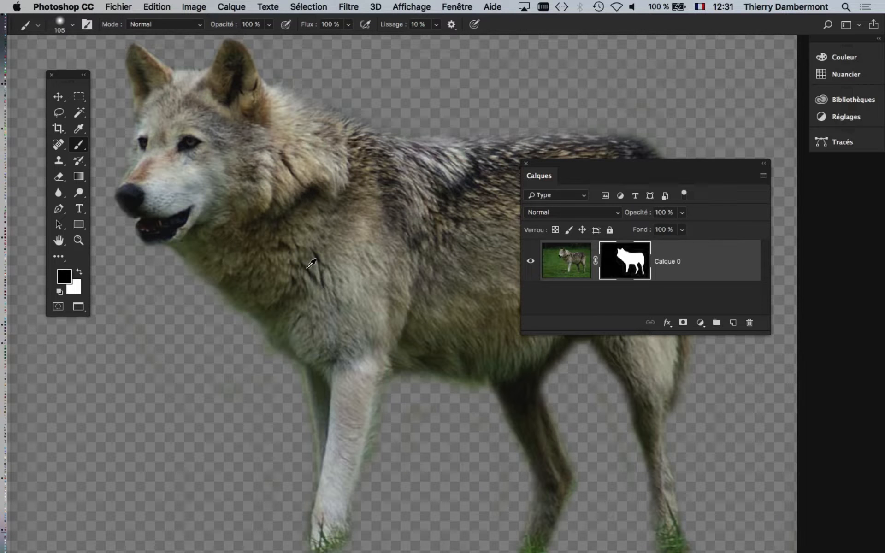
{"action": "scroll", "coordinate": [311, 263], "scroll_direction": "down", "scroll_amount": 3}
{"action": "left_click_drag", "start_coordinate": [577, 164], "coordinate": [714, 160]}
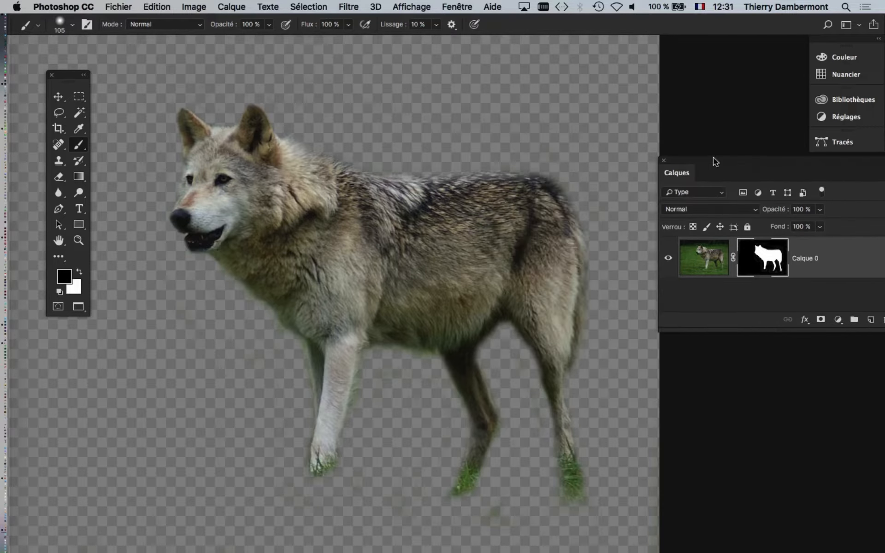
{"action": "scroll", "coordinate": [558, 289], "scroll_direction": "down", "scroll_amount": 3}
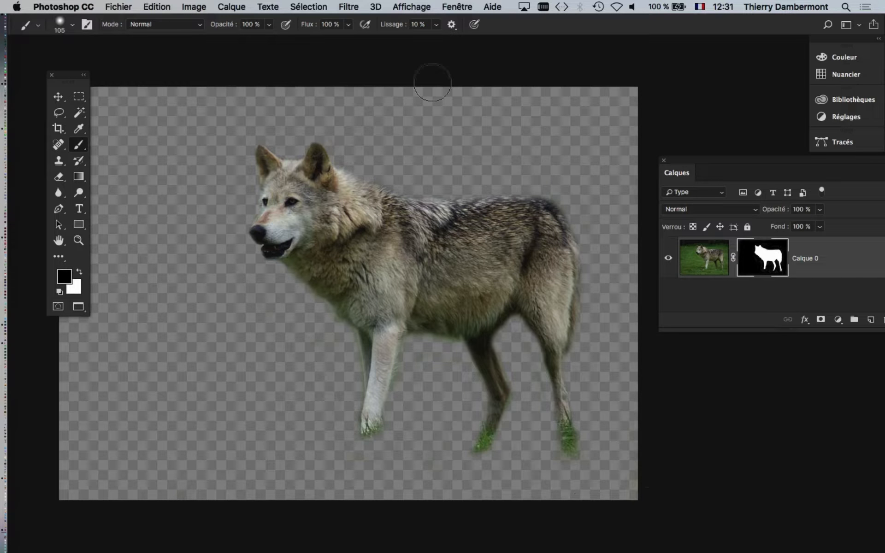
{"action": "scroll", "coordinate": [205, 358], "scroll_direction": "down", "scroll_amount": 1}
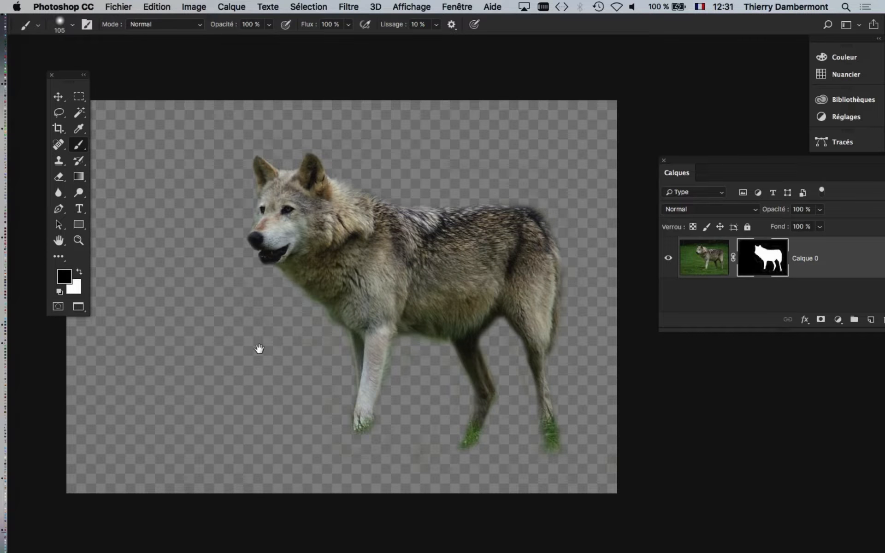
{"action": "left_click_drag", "start_coordinate": [259, 349], "coordinate": [306, 342]}
Save the cut-out in Photoshop format with layers as Wolf_at_Woburn_Safari_Park.psd in the Links folder of document-50 Folder.
{"action": "left_click", "coordinate": [113, 5]}
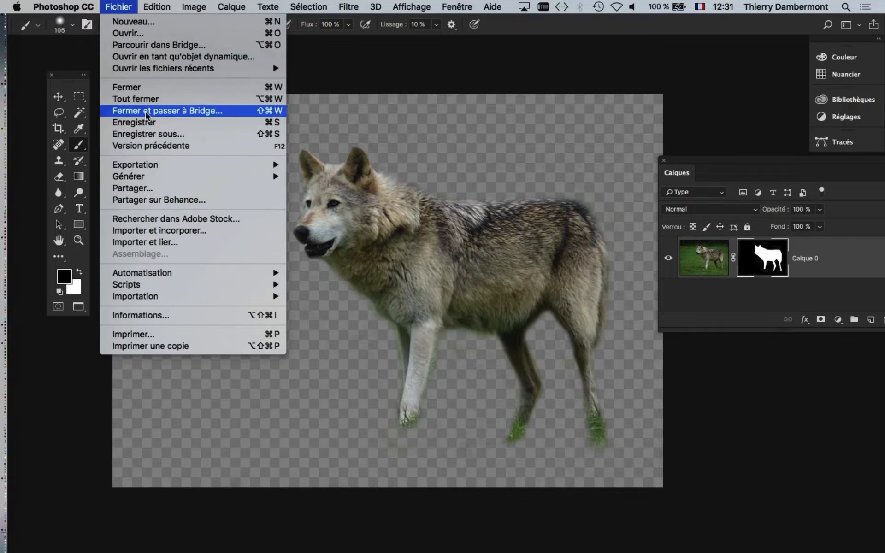
{"action": "left_click", "coordinate": [460, 190]}
{"action": "key", "text": "super+shift+s"}
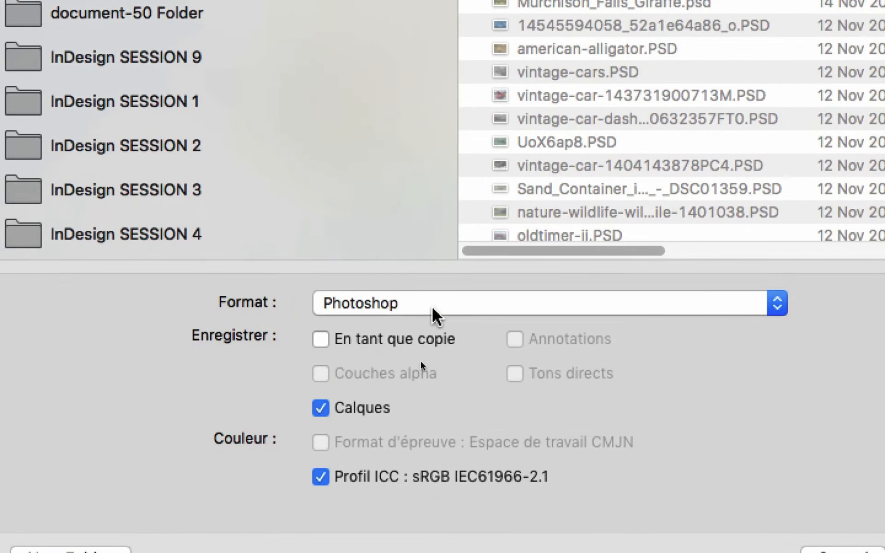
{"action": "left_click", "coordinate": [431, 305]}
{"action": "left_click", "coordinate": [433, 307]}
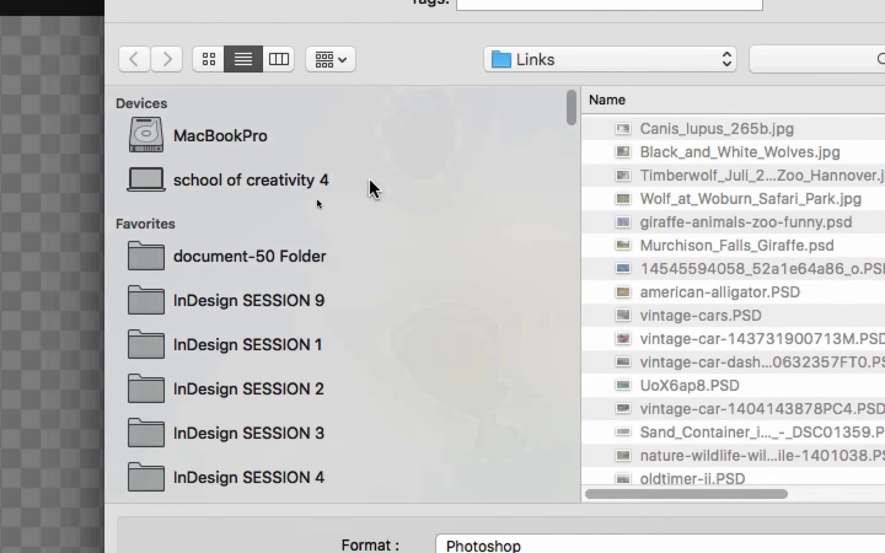
{"action": "left_click", "coordinate": [230, 340]}
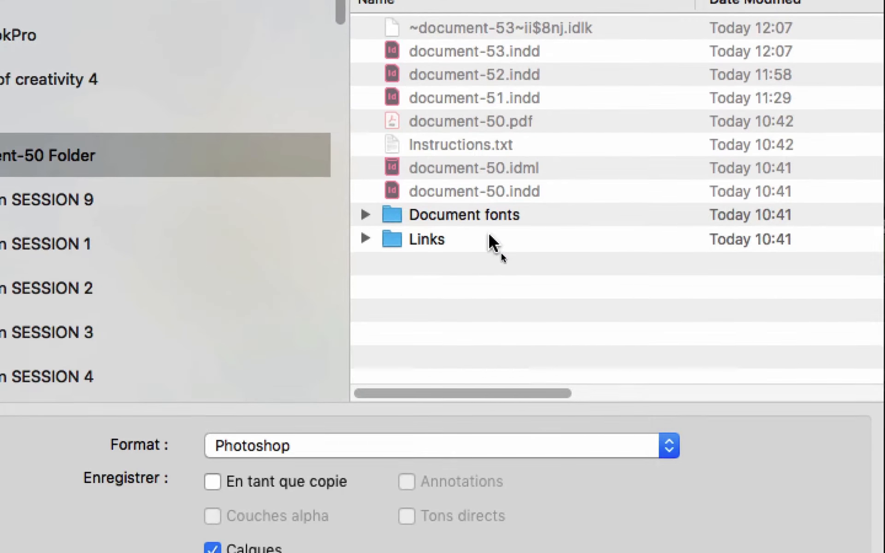
{"action": "double_click", "coordinate": [502, 249]}
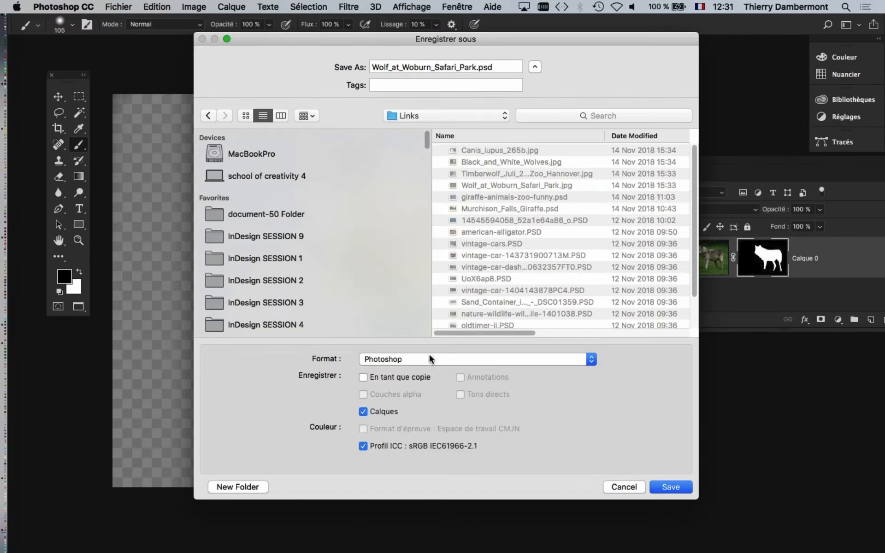
{"action": "left_click", "coordinate": [667, 486]}
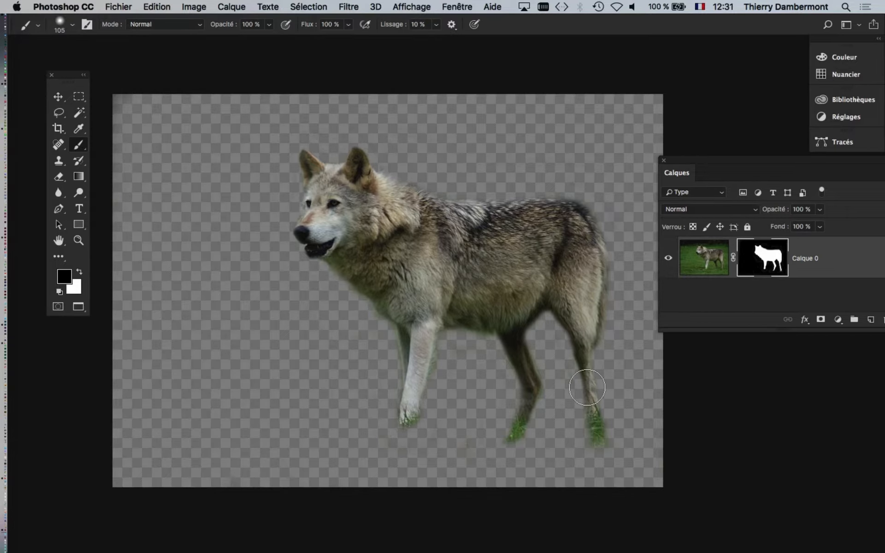
{"action": "scroll", "coordinate": [551, 358], "scroll_direction": "up", "scroll_amount": 3}
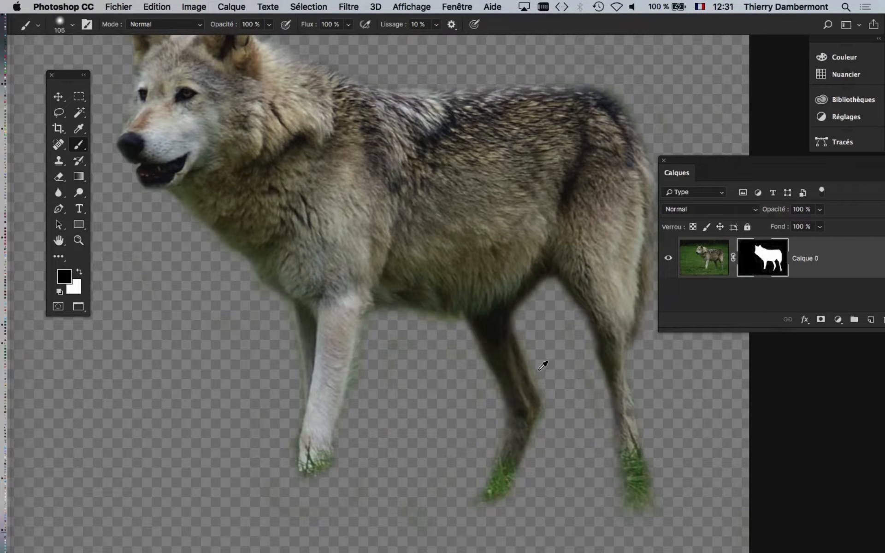
{"action": "scroll", "coordinate": [543, 367], "scroll_direction": "down", "scroll_amount": 3}
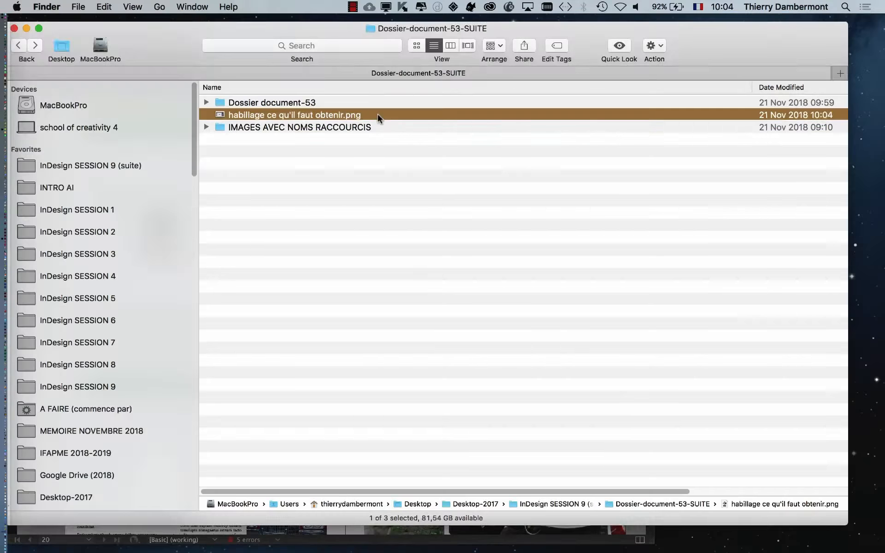
From the Finder, view the reference image "habillage ce qu'il faut obtenir.png" showing the target text wrap, and close it.
{"action": "double_click", "coordinate": [378, 114]}
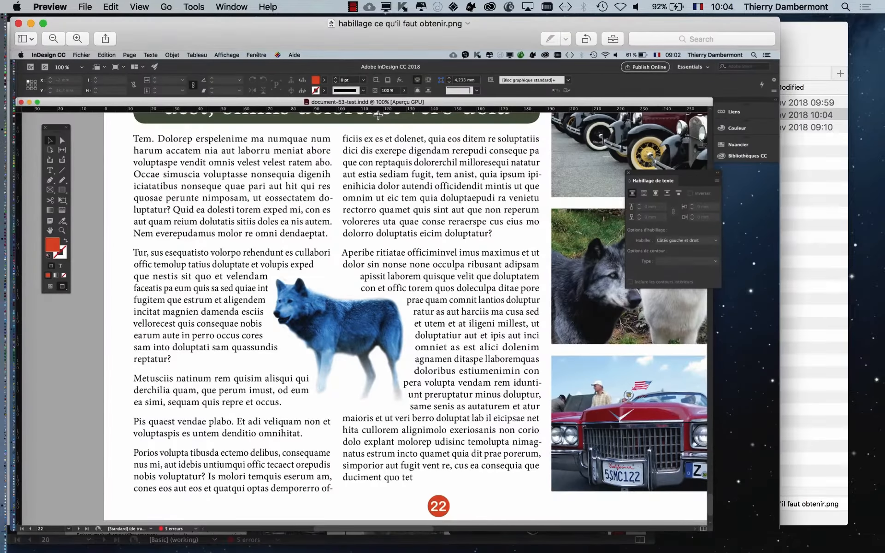
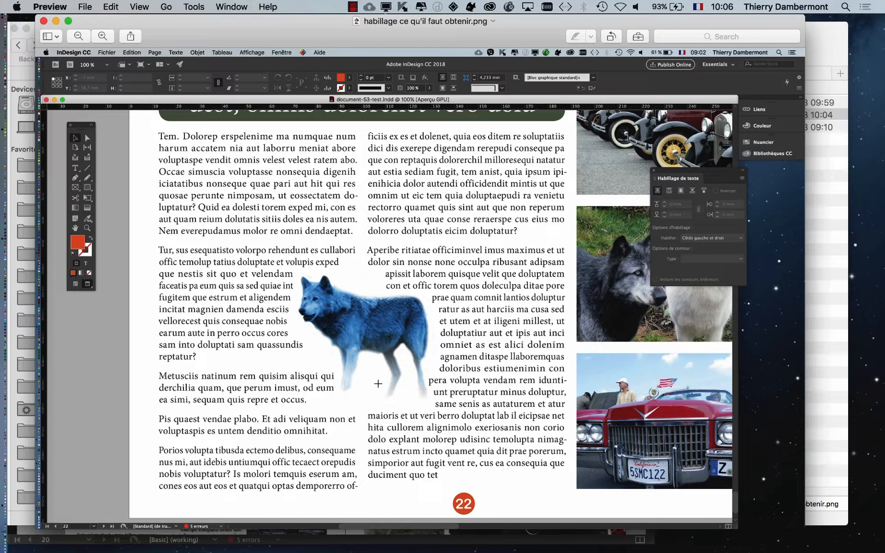
{"action": "left_click_drag", "start_coordinate": [386, 28], "coordinate": [473, 56]}
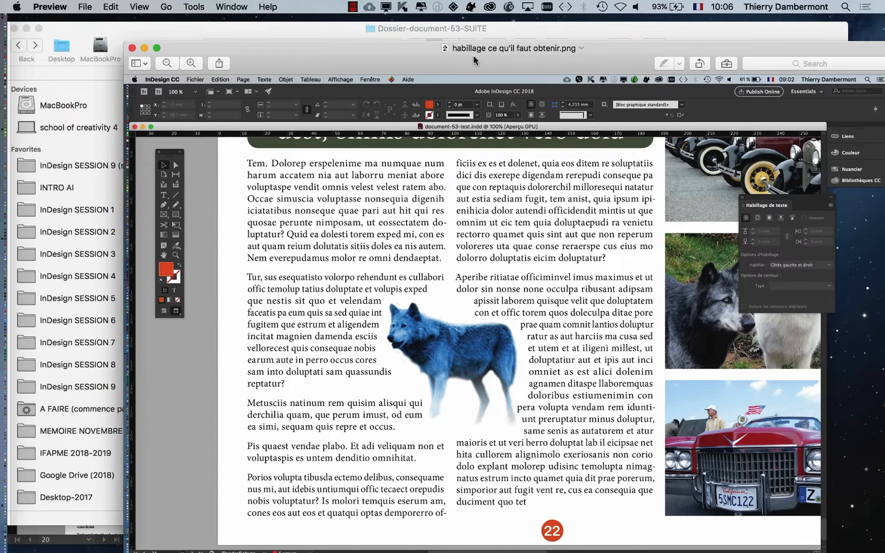
{"action": "left_click", "coordinate": [133, 48]}
{"action": "left_click", "coordinate": [154, 29]}
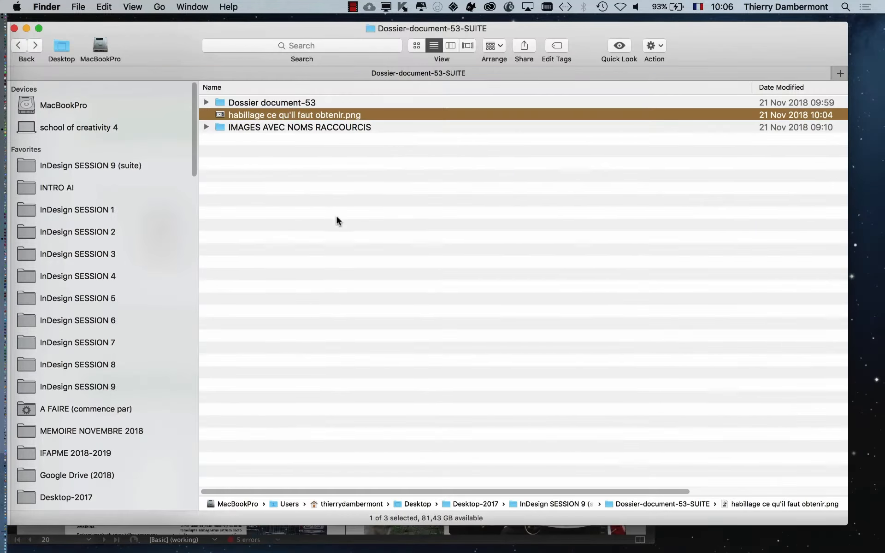
Deselect the reference image, shrink the Dossier-document-53-SUITE window and reposition it over the InDesign document.
{"action": "left_click", "coordinate": [336, 220]}
{"action": "left_click_drag", "start_coordinate": [847, 524], "coordinate": [692, 306]}
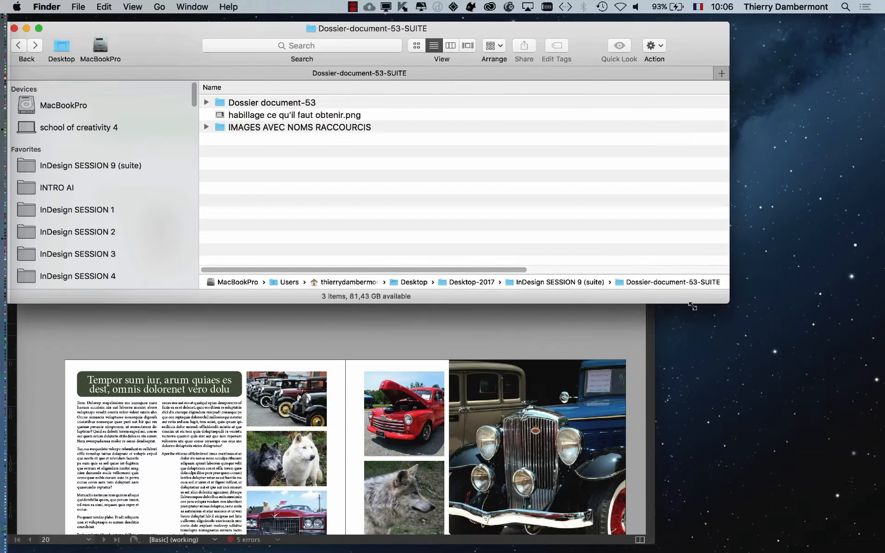
{"action": "left_click_drag", "start_coordinate": [550, 28], "coordinate": [686, 104]}
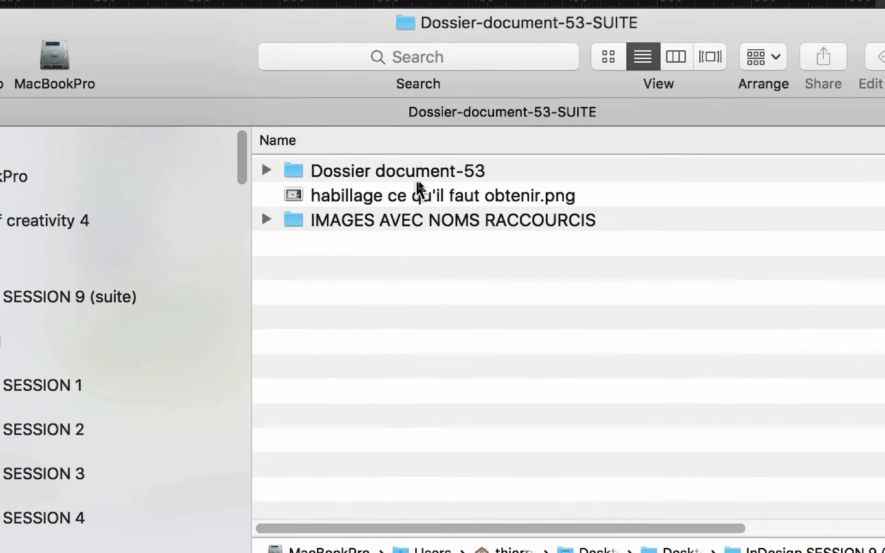
Expand the Dossier document-53 folder and its Links subfolder to list the packaged images.
{"action": "left_click", "coordinate": [438, 177]}
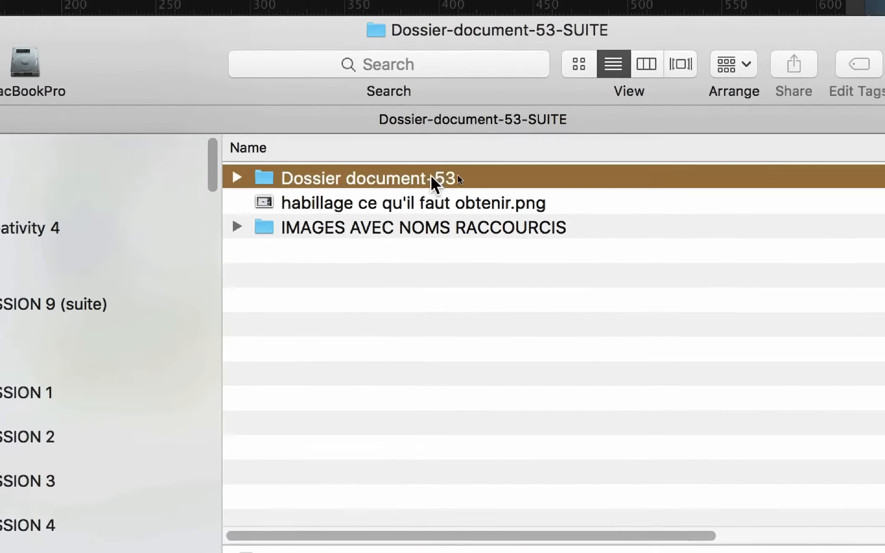
{"action": "left_click", "coordinate": [307, 177]}
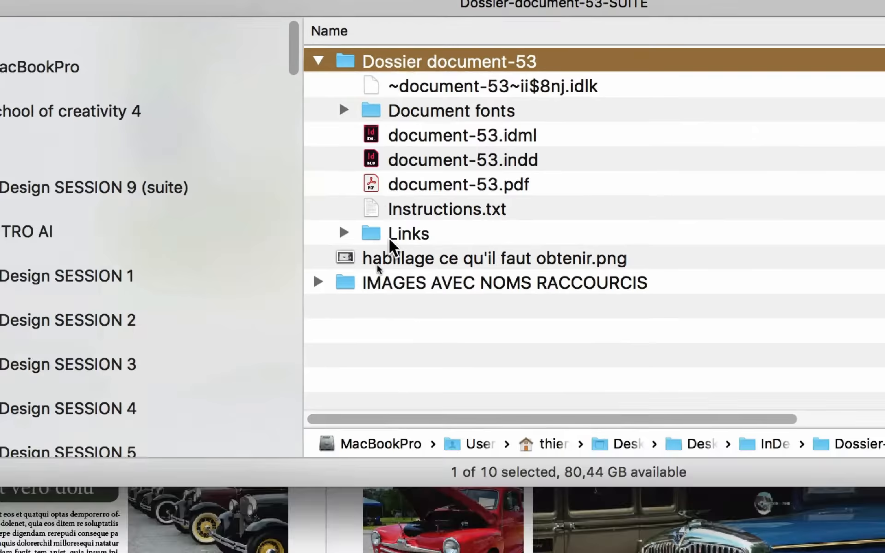
{"action": "left_click", "coordinate": [345, 351]}
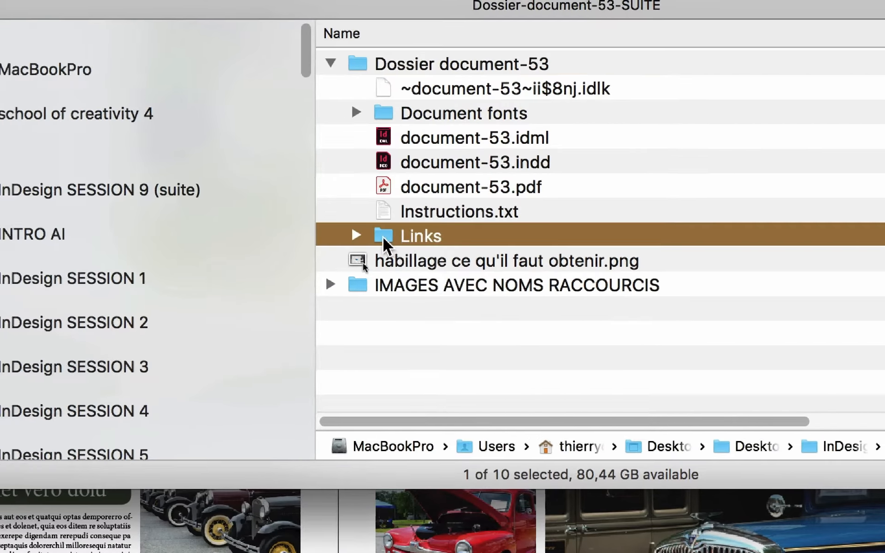
{"action": "left_click", "coordinate": [374, 237]}
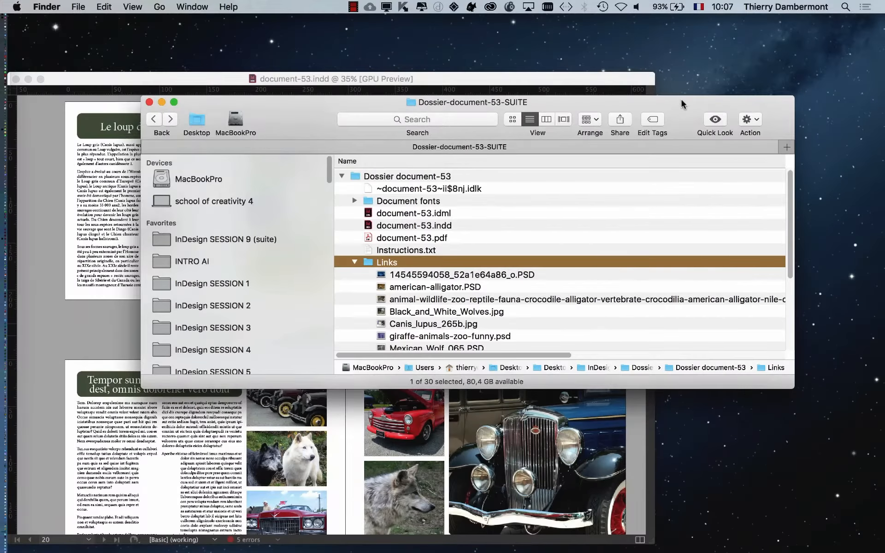
Widen the Finder window and narrow its Name column to reveal the files' dates, sizes and kinds.
{"action": "left_click_drag", "start_coordinate": [682, 101], "coordinate": [597, 127]}
{"action": "left_click_drag", "start_coordinate": [708, 415], "coordinate": [881, 421]}
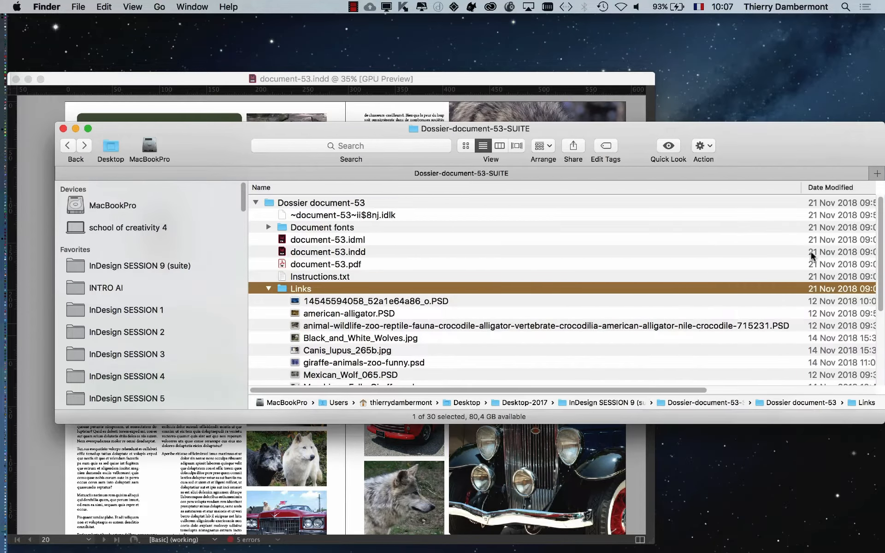
{"action": "left_click_drag", "start_coordinate": [802, 189], "coordinate": [522, 189]}
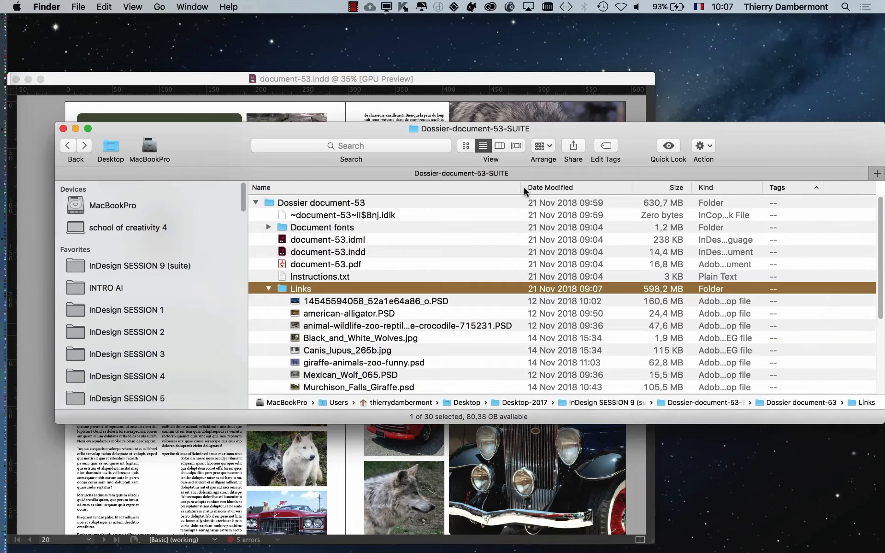
Sort the folder's files by modification date, newest first, and open Wolf_at_Woburn_Safari_Park.psd from Links in Photoshop.
{"action": "left_click", "coordinate": [581, 187]}
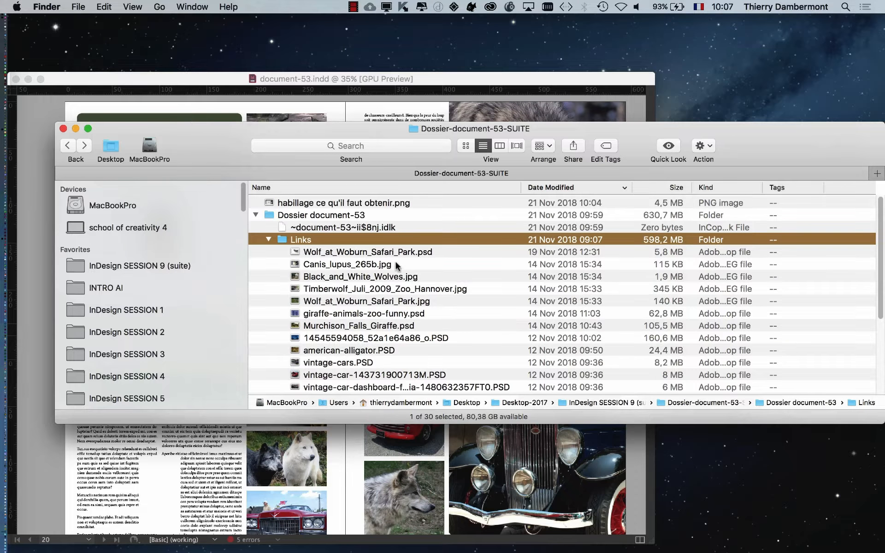
{"action": "left_click", "coordinate": [405, 252]}
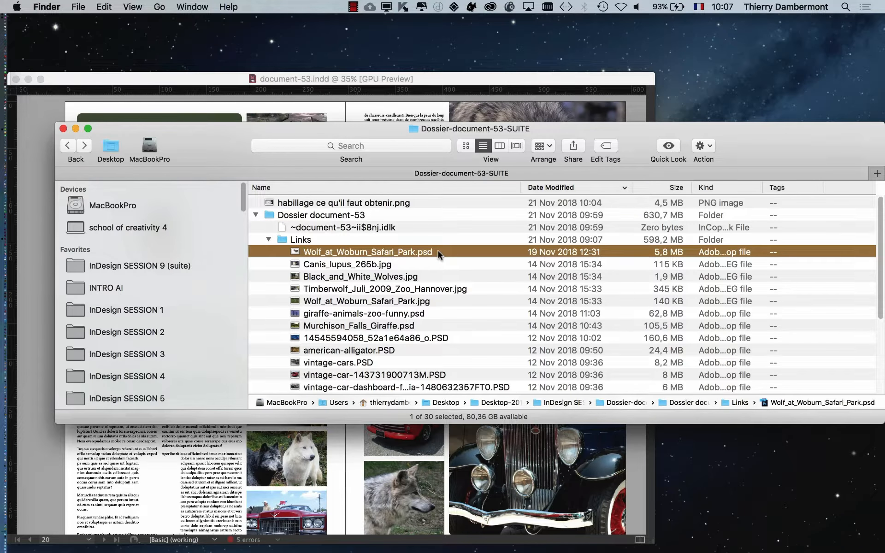
{"action": "double_click", "coordinate": [438, 252]}
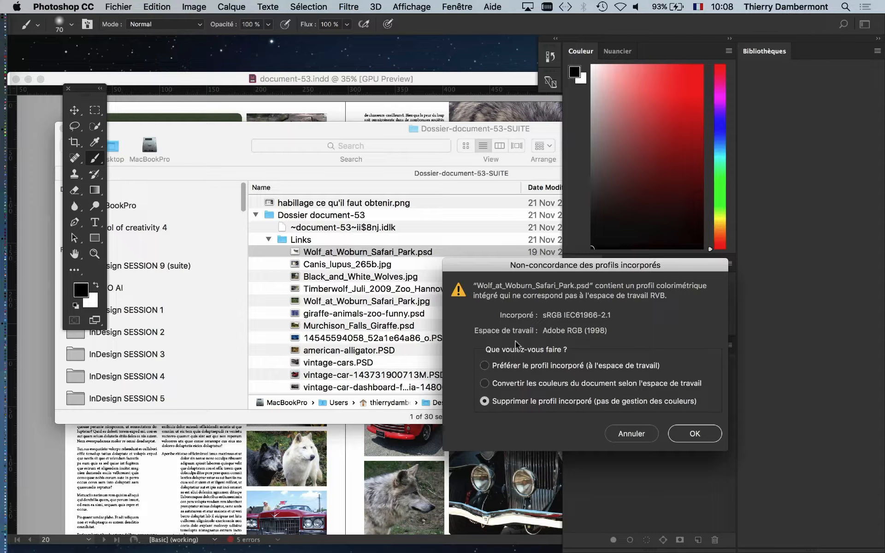
Keep the embedded sRGB IEC61966-2.1 profile for the wolf image and reposition its document window over the Finder files.
{"action": "left_click_drag", "start_coordinate": [521, 268], "coordinate": [251, 154]}
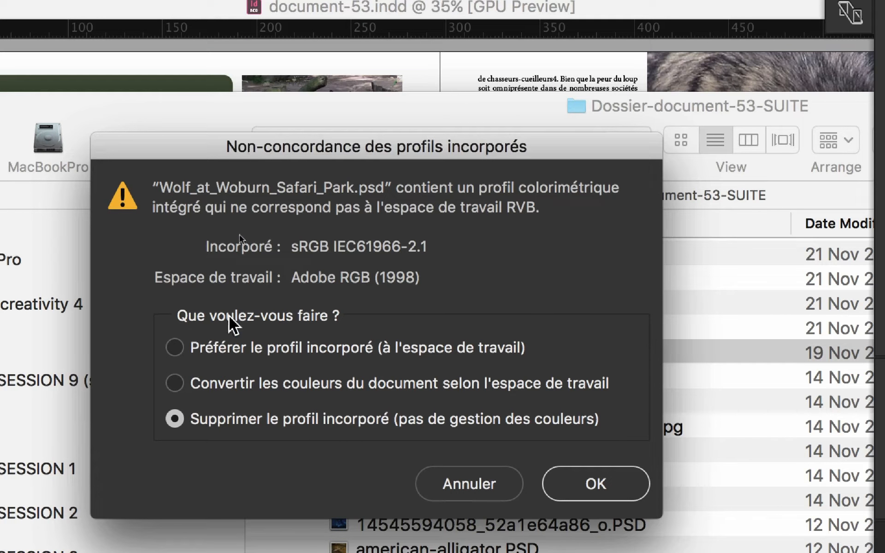
{"action": "left_click", "coordinate": [222, 342]}
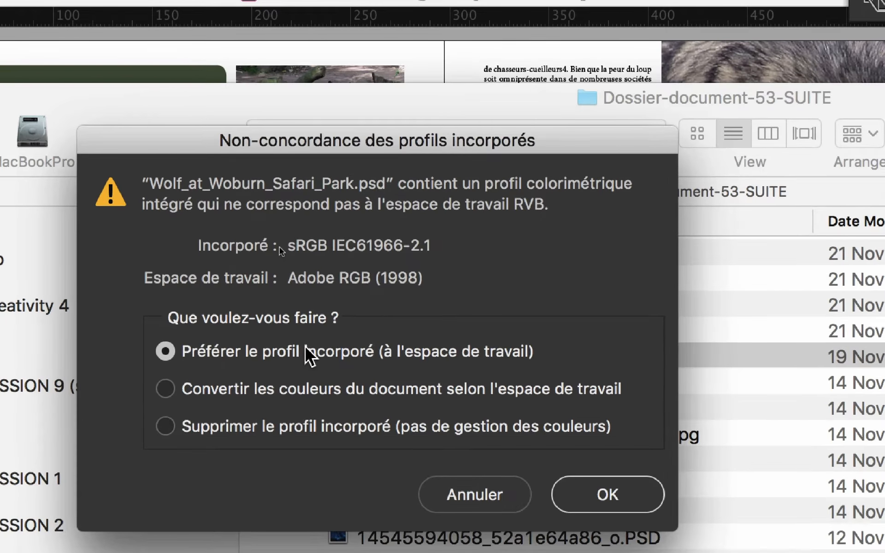
{"action": "left_click", "coordinate": [600, 496]}
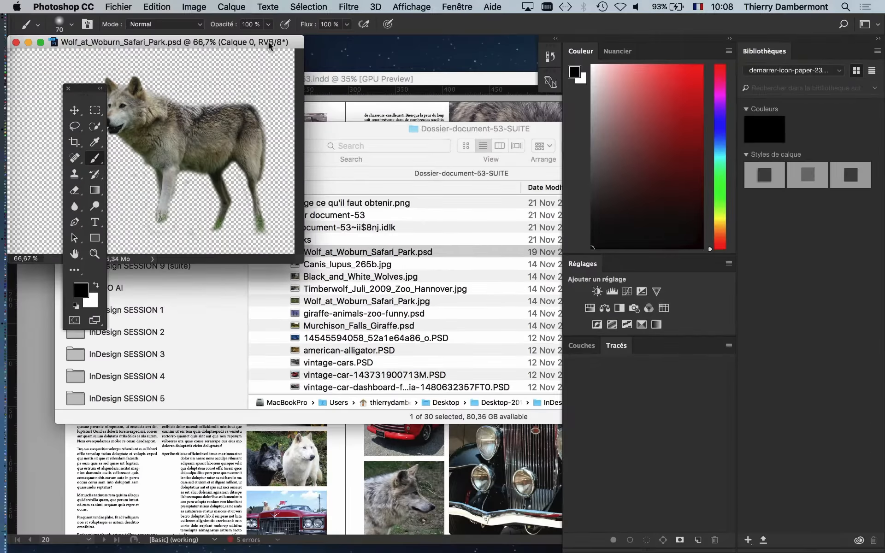
{"action": "left_click_drag", "start_coordinate": [268, 42], "coordinate": [391, 149]}
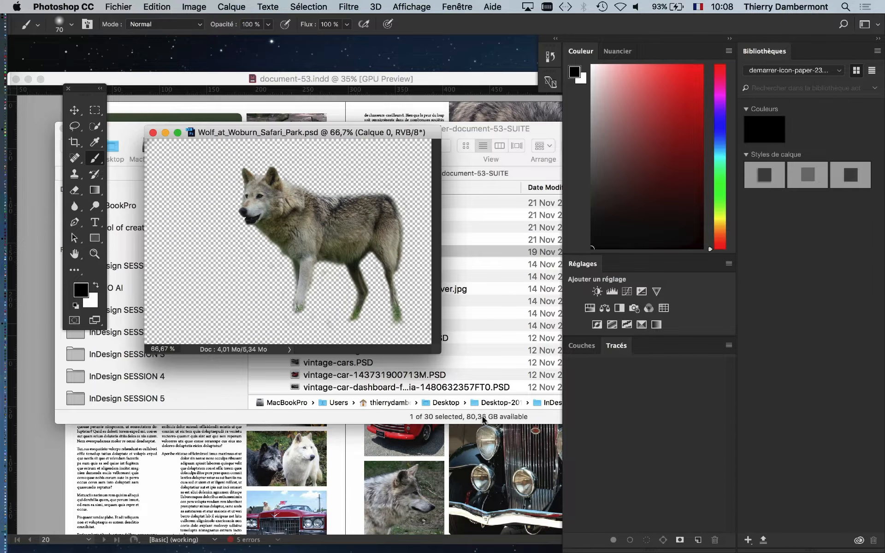
{"action": "left_click", "coordinate": [366, 253]}
{"action": "scroll", "coordinate": [381, 290], "scroll_direction": "down", "scroll_amount": 1}
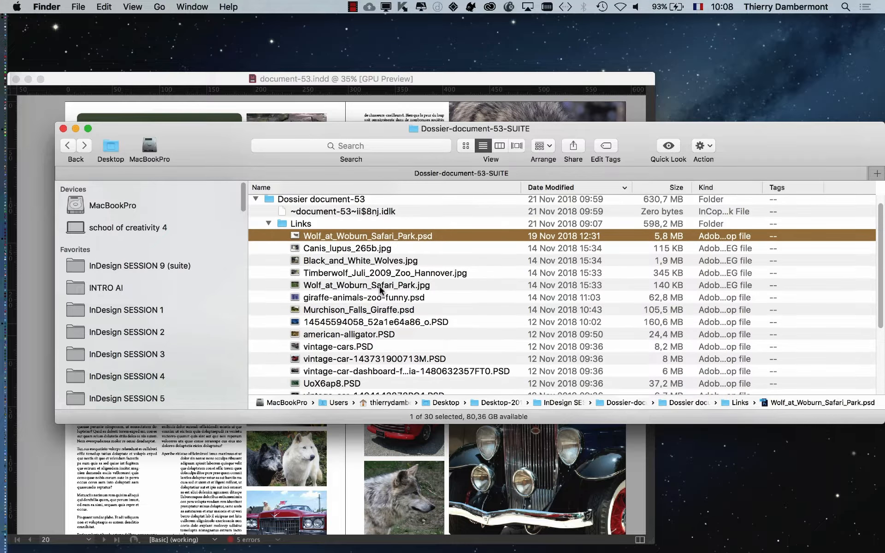
{"action": "double_click", "coordinate": [309, 222]}
{"action": "left_click", "coordinate": [465, 146]}
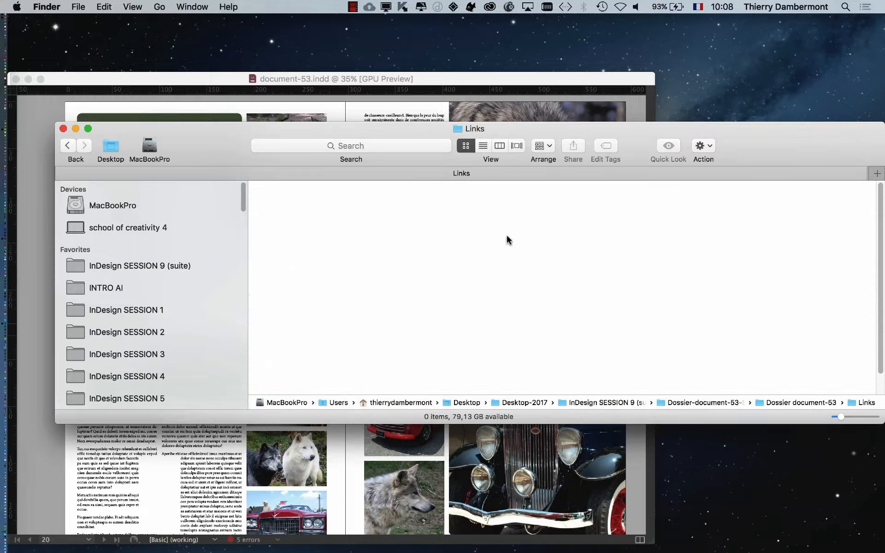
{"action": "left_click", "coordinate": [310, 207]}
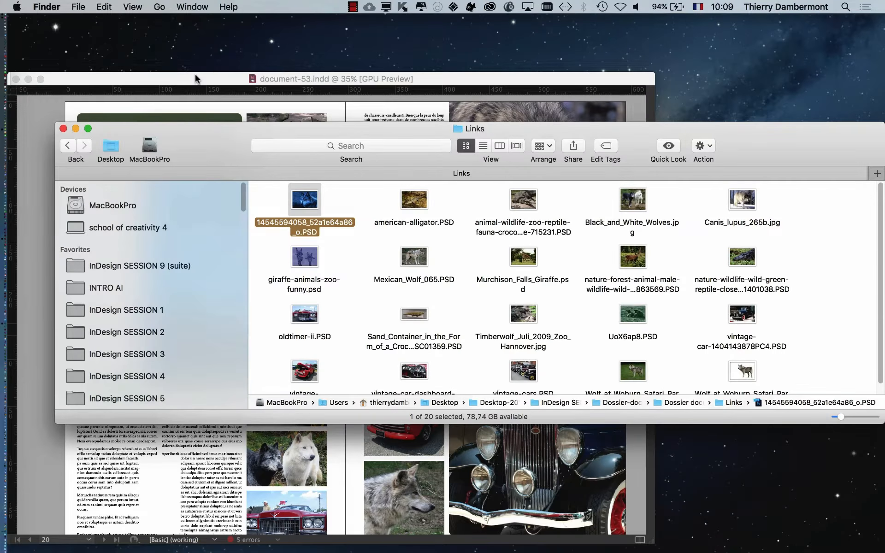
Switch from InDesign to Photoshop, hide the other applications, and reposition and enlarge the window holding the two wolf images.
{"action": "left_click", "coordinate": [198, 80]}
{"action": "left_click", "coordinate": [264, 82]}
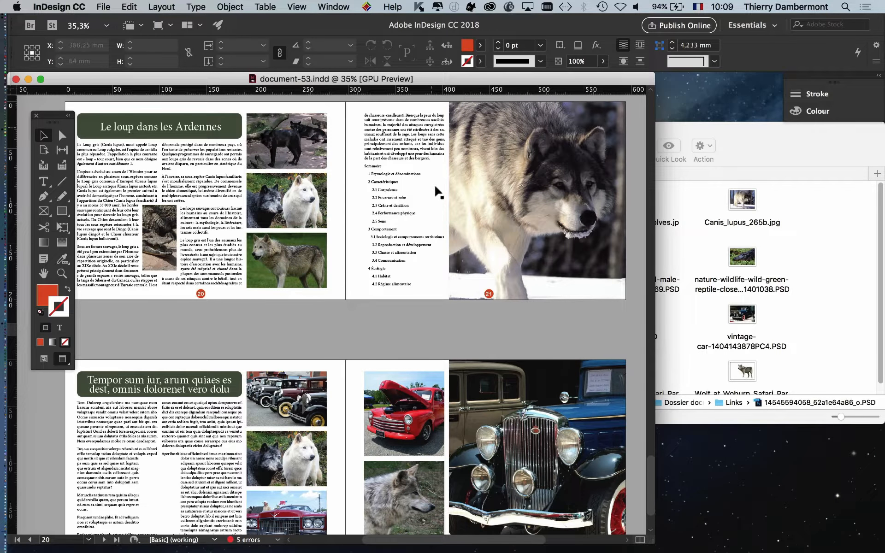
{"action": "key", "text": "super+Tab"}
{"action": "left_click", "coordinate": [550, 285]}
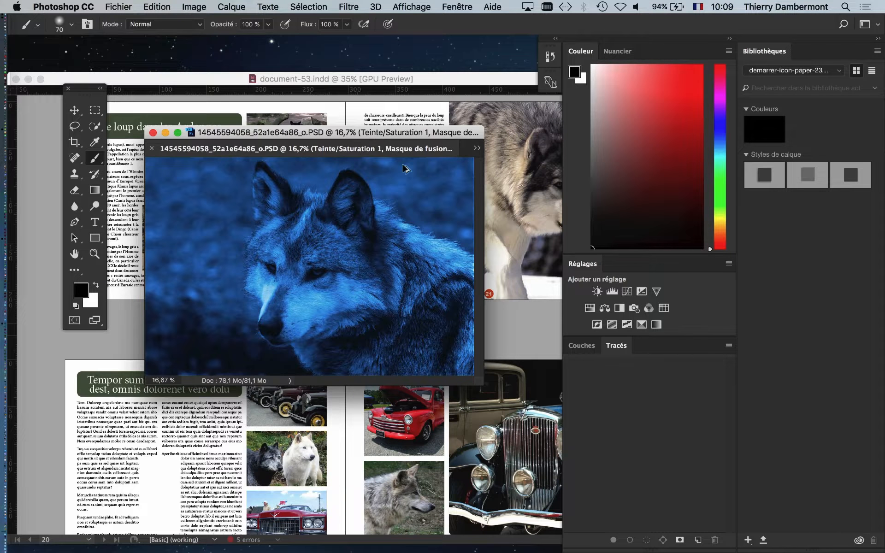
{"action": "key", "text": "alt+super+h"}
{"action": "left_click_drag", "start_coordinate": [312, 134], "coordinate": [202, 57]}
{"action": "left_click_drag", "start_coordinate": [372, 308], "coordinate": [602, 421]}
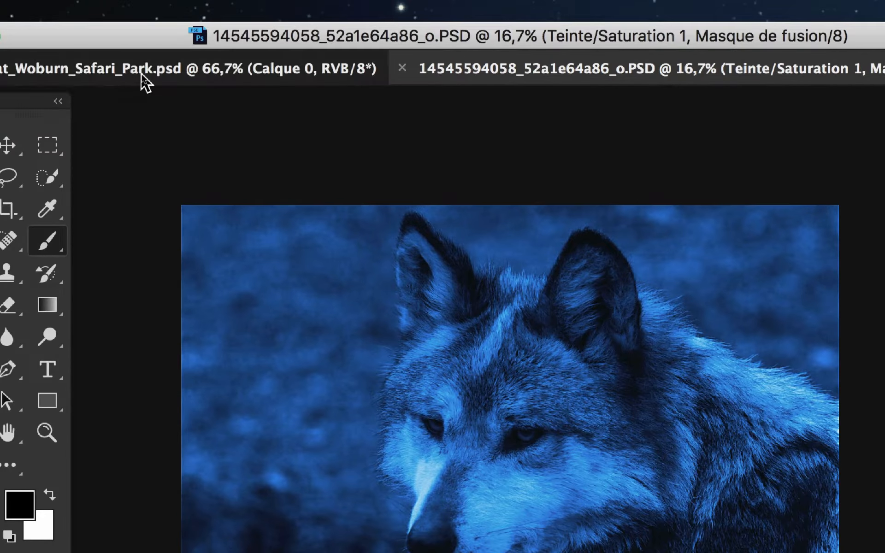
Compare the cut-out Wolf_at_Woburn_Safari_Park.psd with the blue-tinted wolf image by alternating between the two documents.
{"action": "left_click", "coordinate": [142, 74]}
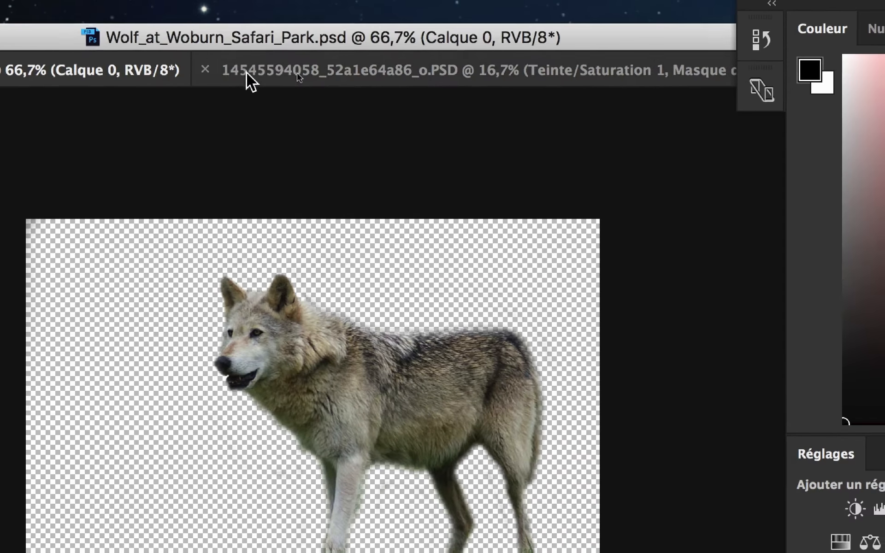
{"action": "left_click", "coordinate": [307, 72]}
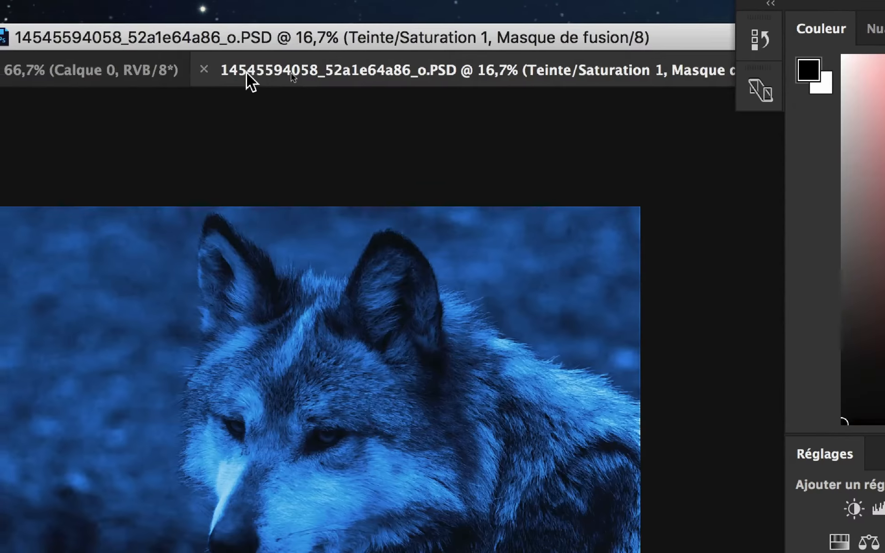
{"action": "left_click", "coordinate": [83, 73]}
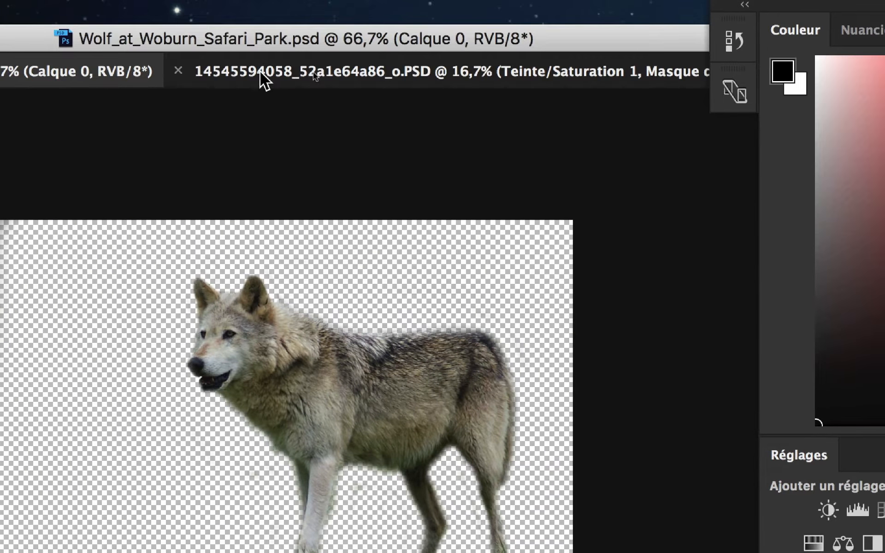
{"action": "left_click", "coordinate": [260, 72]}
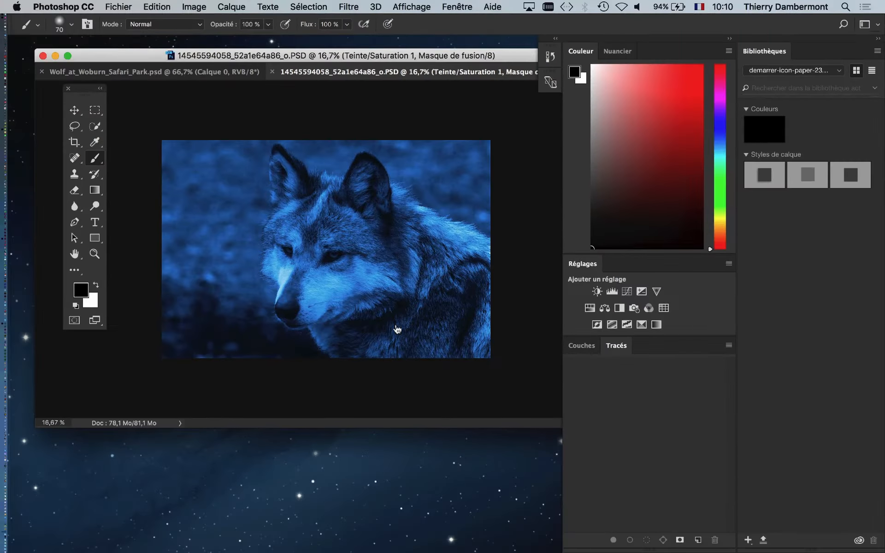
Switch to InDesign, show the document's page overview and go to page 22 in spread 22-23.
{"action": "key", "text": "super+Tab"}
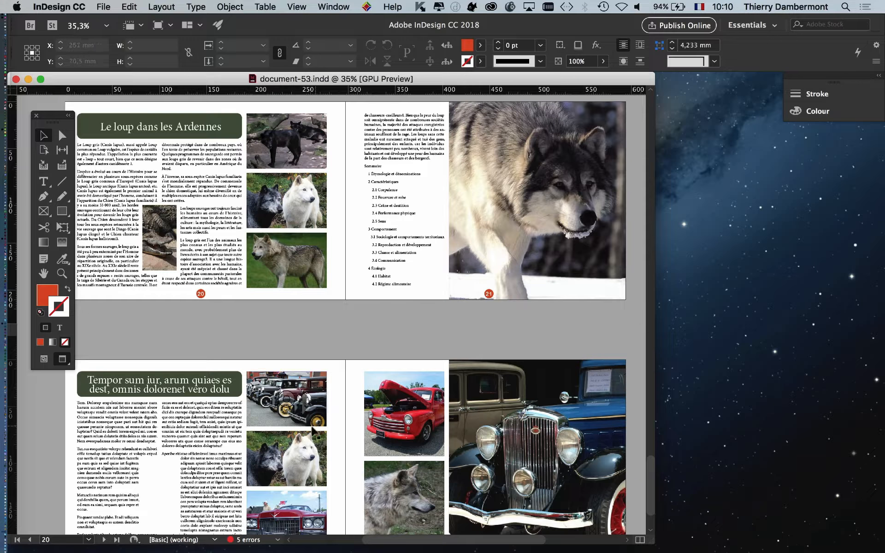
{"action": "scroll", "coordinate": [385, 253], "scroll_direction": "down", "scroll_amount": 3}
{"action": "scroll", "coordinate": [386, 253], "scroll_direction": "left", "scroll_amount": 5}
{"action": "key", "text": "super+equal"}
{"action": "key", "text": "super+equal"}
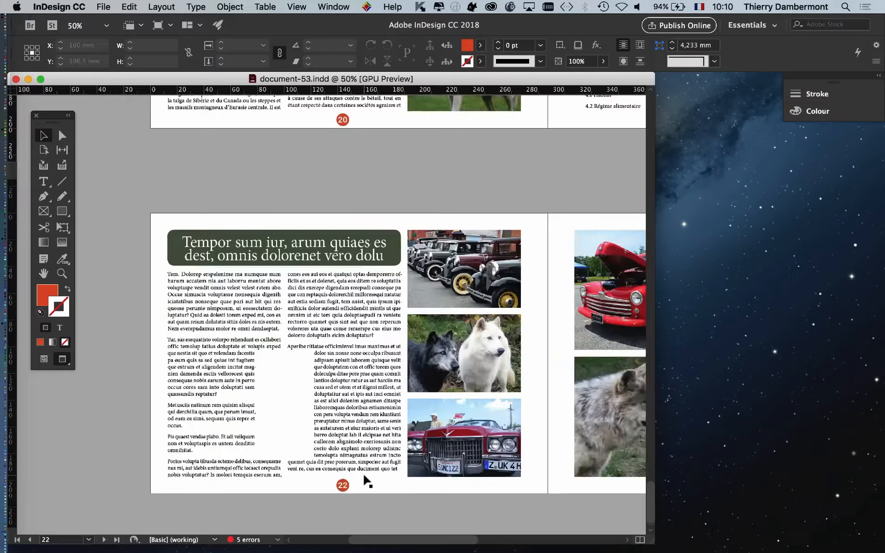
{"action": "scroll", "coordinate": [459, 312], "scroll_direction": "left", "scroll_amount": 5}
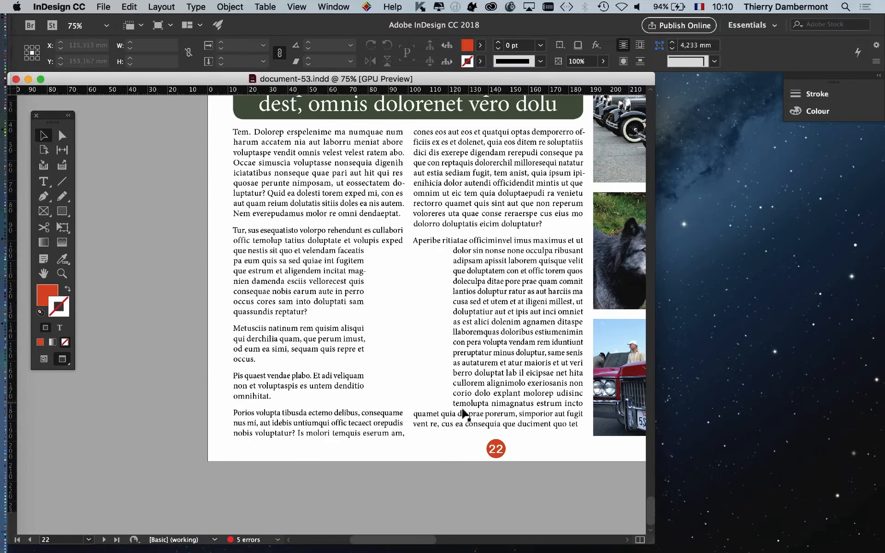
{"action": "key", "text": "super+equal"}
{"action": "left_click", "coordinate": [338, 6]}
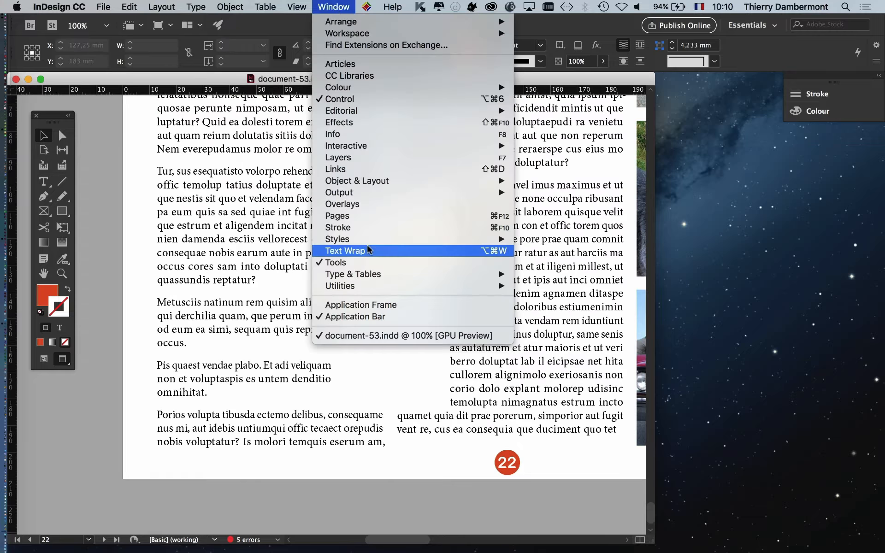
{"action": "left_click", "coordinate": [368, 217]}
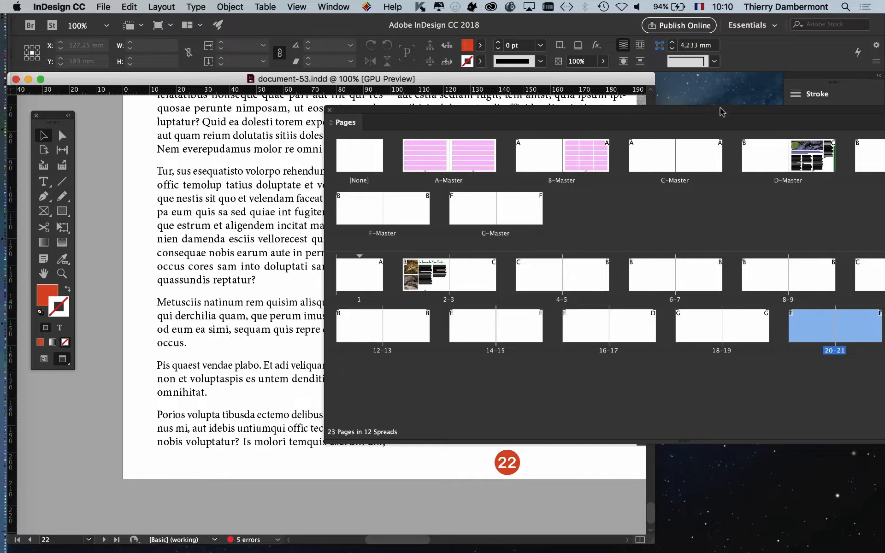
{"action": "left_click_drag", "start_coordinate": [718, 113], "coordinate": [593, 132]}
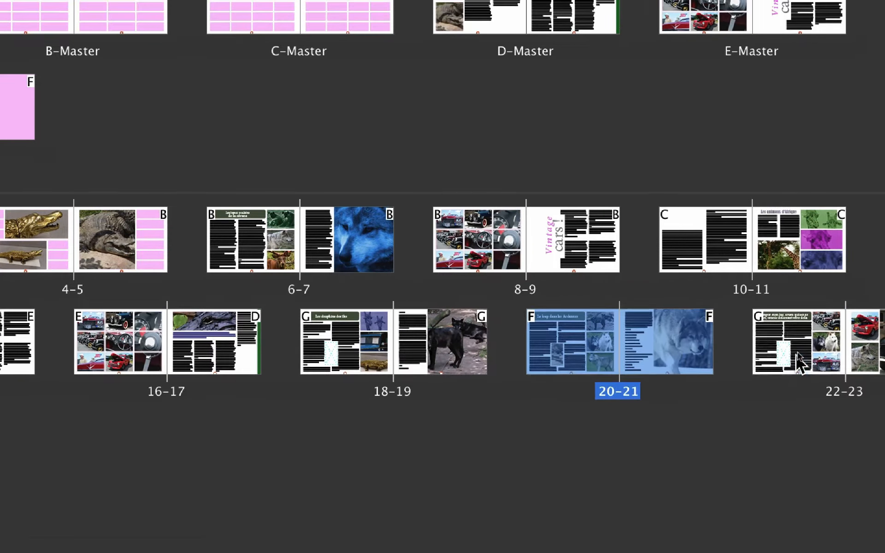
{"action": "left_click", "coordinate": [801, 355]}
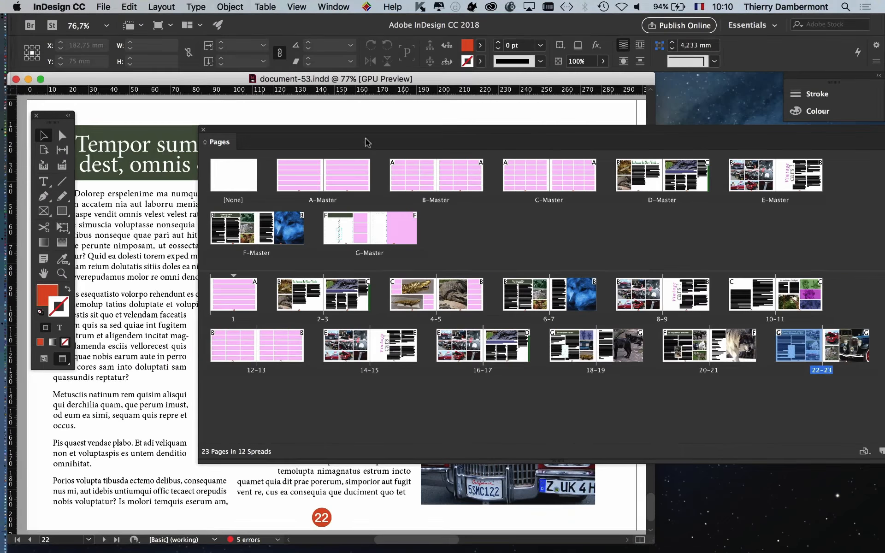
Uncover page 22, turn off preview to show frames and guides, and select the text frame of the second column.
{"action": "left_click_drag", "start_coordinate": [283, 134], "coordinate": [674, 207]}
{"action": "left_click_drag", "start_coordinate": [215, 367], "coordinate": [328, 297]}
{"action": "left_click", "coordinate": [44, 359]}
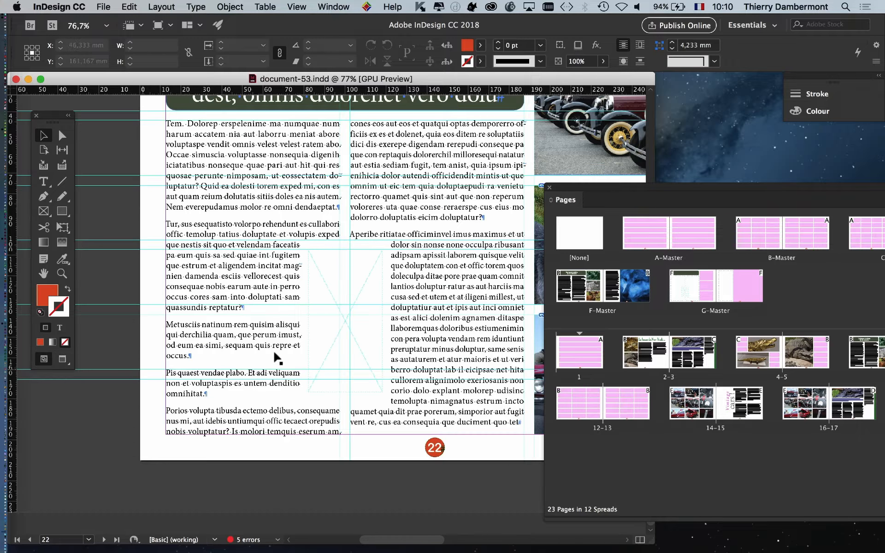
{"action": "left_click", "coordinate": [226, 243]}
{"action": "left_click", "coordinate": [433, 253]}
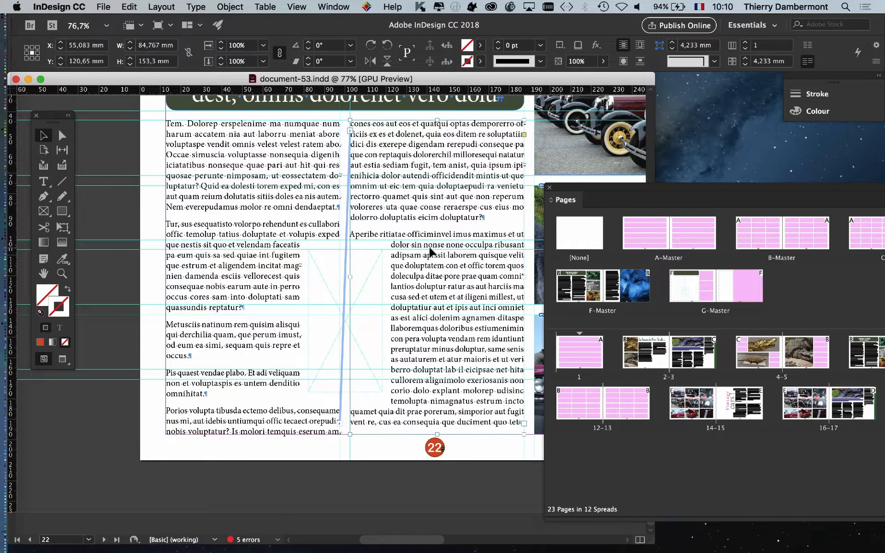
{"action": "scroll", "coordinate": [415, 288], "scroll_direction": "down", "scroll_amount": 2}
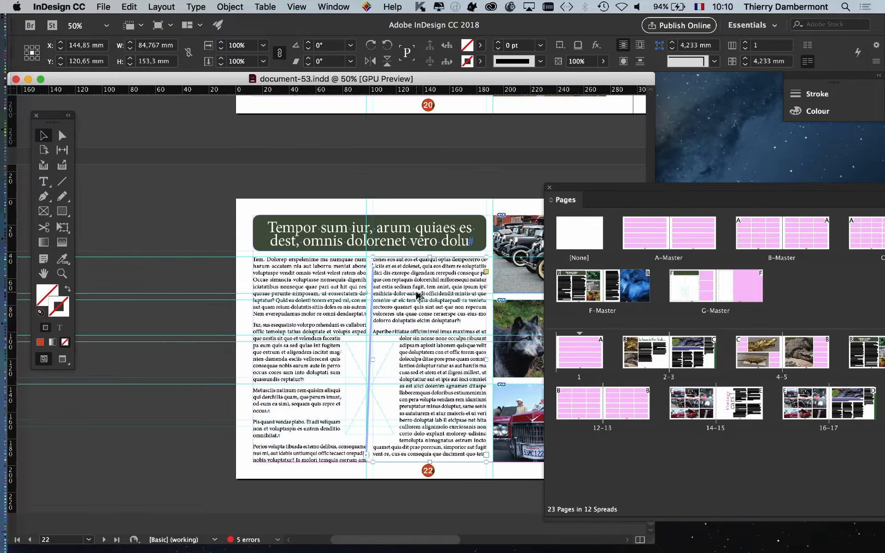
{"action": "scroll", "coordinate": [395, 247], "scroll_direction": "up", "scroll_amount": 1}
{"action": "left_click_drag", "start_coordinate": [590, 187], "coordinate": [748, 188]}
{"action": "left_click_drag", "start_coordinate": [411, 314], "coordinate": [366, 209]}
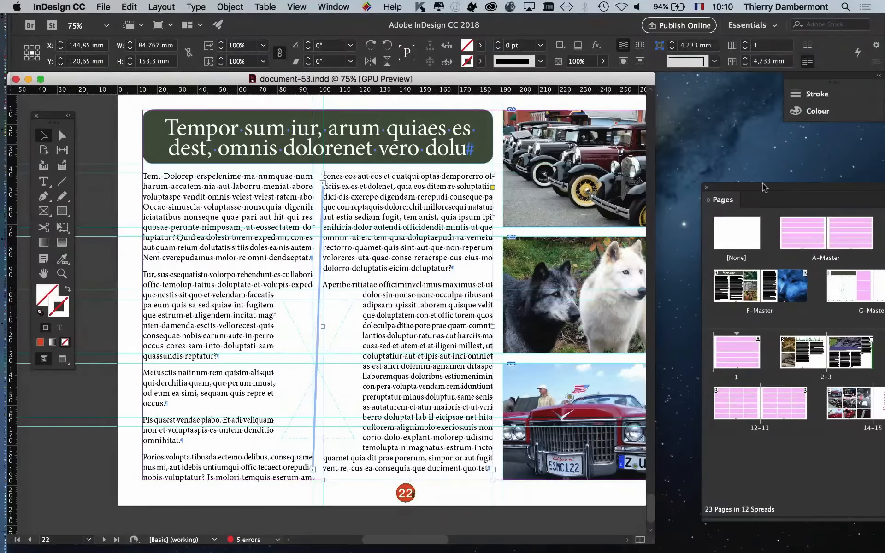
Locate the Override All Master Page Items command for spread 22-23, and clear the page overview away from page 22.
{"action": "left_click_drag", "start_coordinate": [763, 188], "coordinate": [172, 131]}
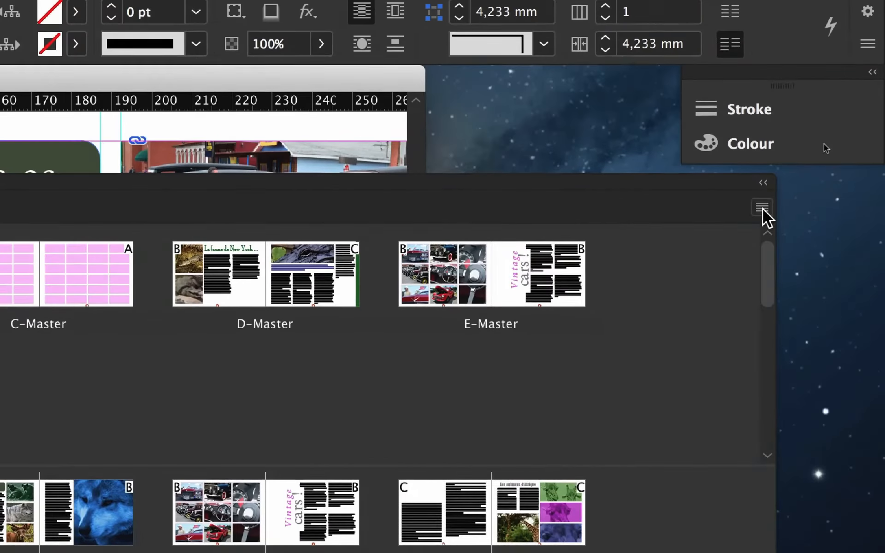
{"action": "left_click", "coordinate": [782, 92]}
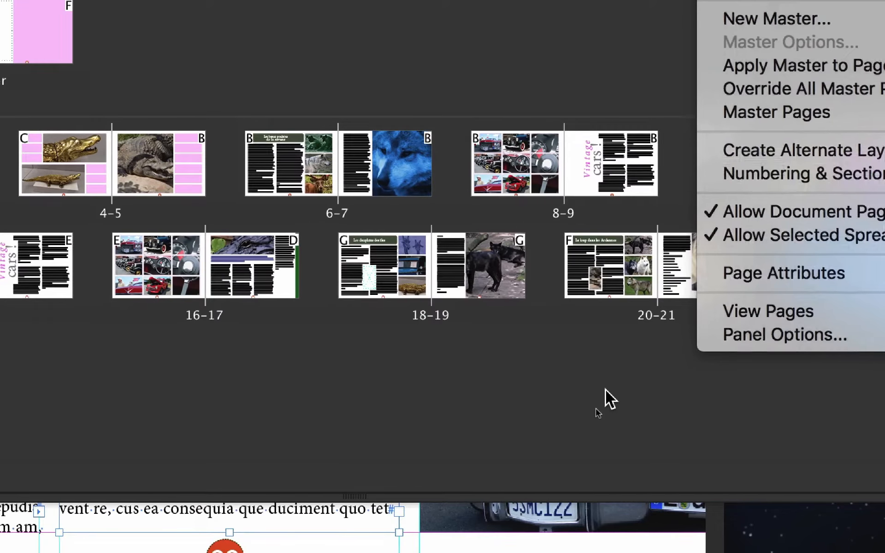
{"action": "left_click", "coordinate": [605, 390]}
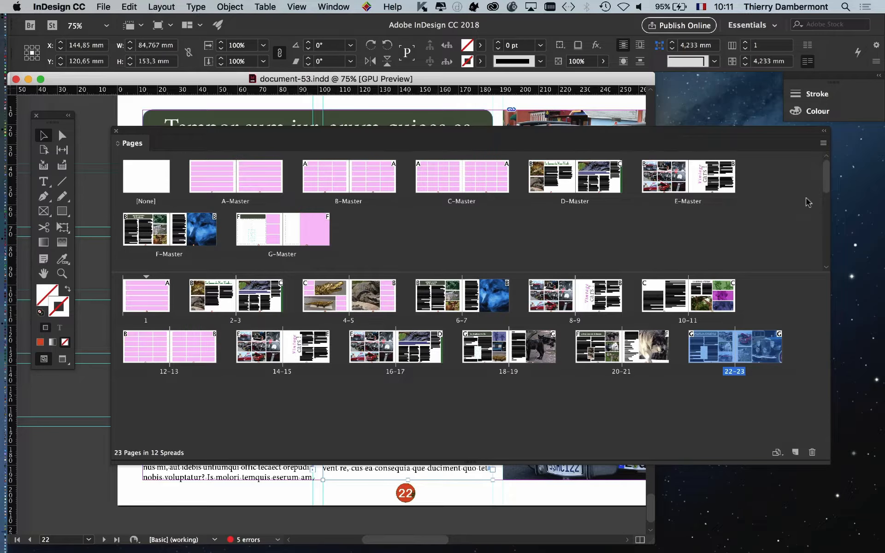
{"action": "left_click", "coordinate": [823, 144]}
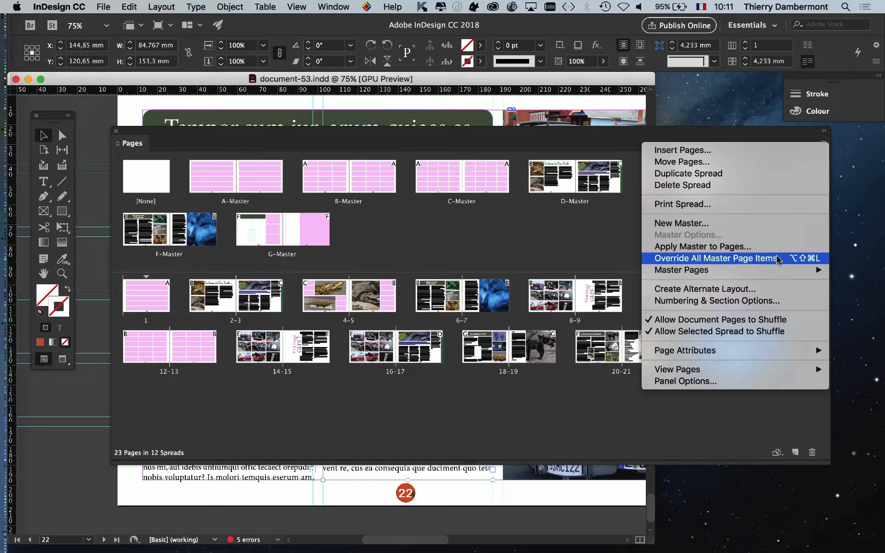
{"action": "left_click", "coordinate": [267, 133]}
{"action": "left_click_drag", "start_coordinate": [261, 134], "coordinate": [774, 371]}
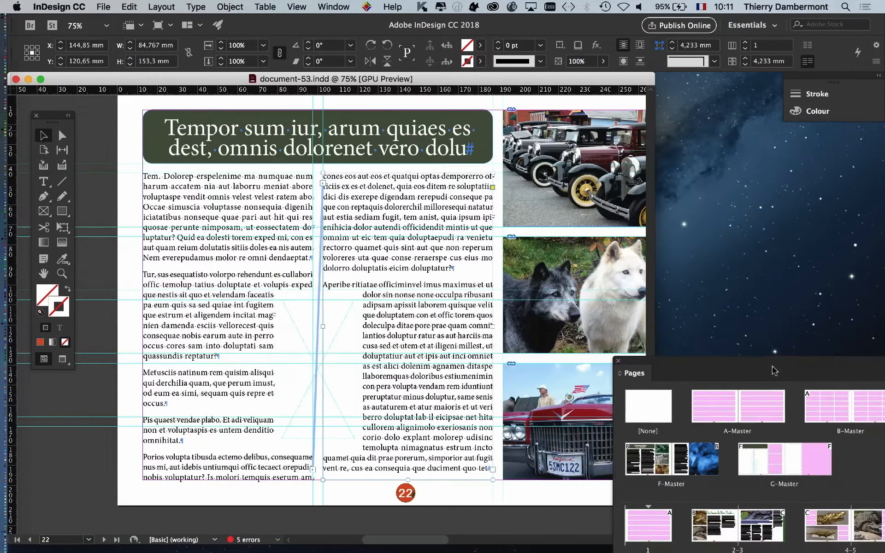
Select page 22's title frame, wolf photo and first text column in turn to check which items are editable, and move the page overview aside.
{"action": "left_click", "coordinate": [396, 147]}
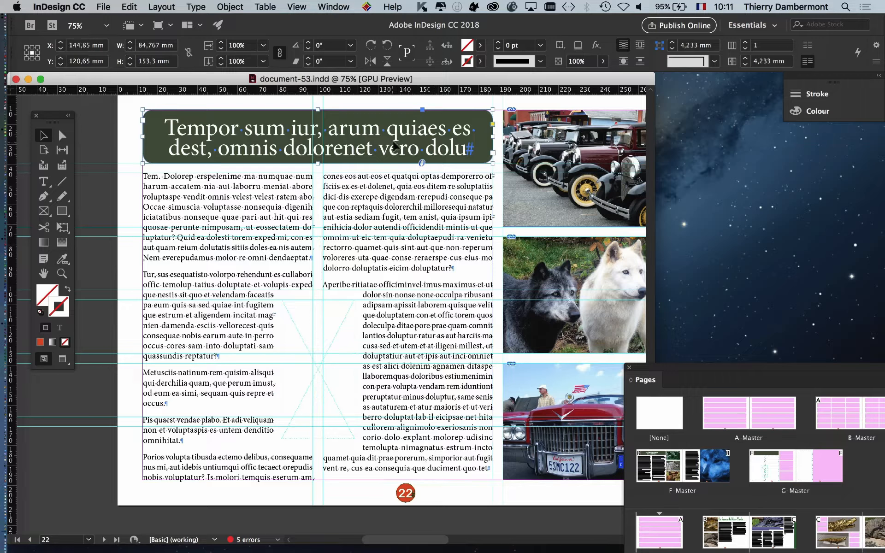
{"action": "left_click", "coordinate": [535, 273]}
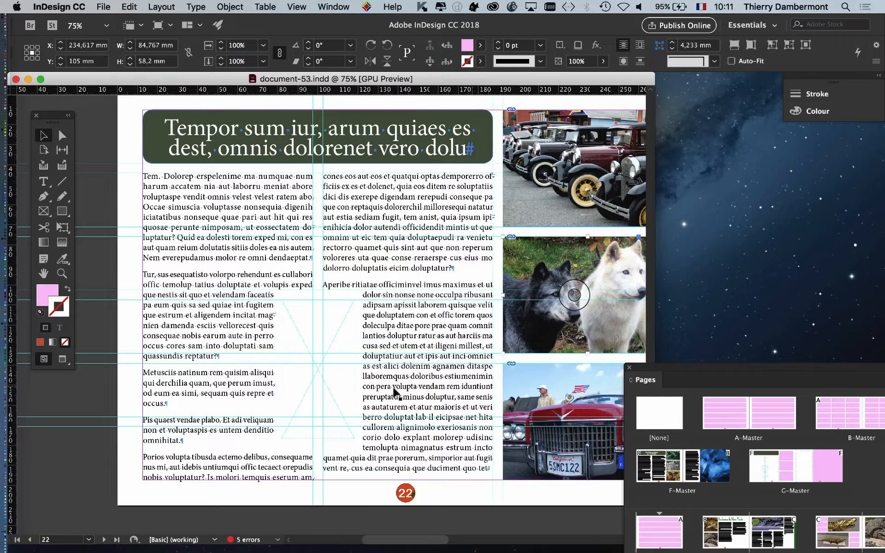
{"action": "left_click", "coordinate": [308, 333]}
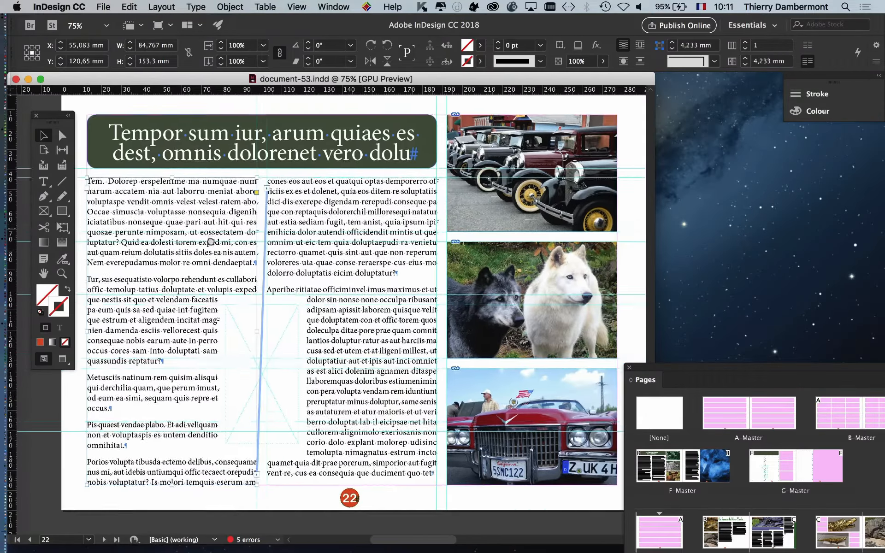
{"action": "left_click_drag", "start_coordinate": [211, 241], "coordinate": [208, 249]}
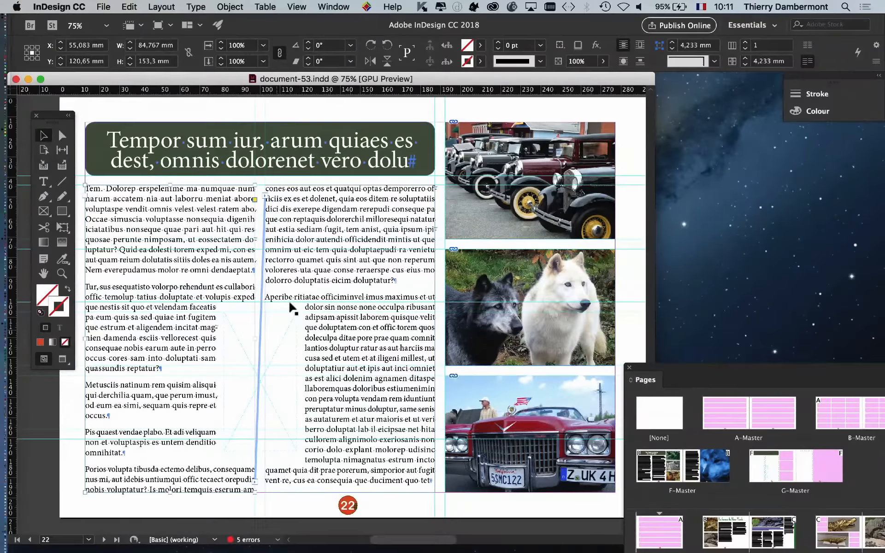
{"action": "left_click_drag", "start_coordinate": [670, 370], "coordinate": [763, 372]}
Display the document's layer list and place it next to the empty frame between the two text columns.
{"action": "left_click", "coordinate": [334, 7]}
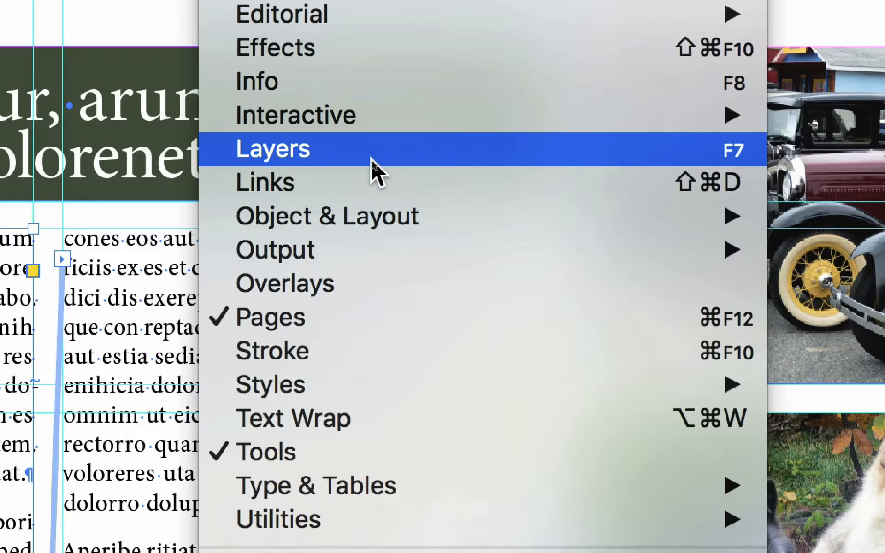
{"action": "left_click", "coordinate": [370, 159]}
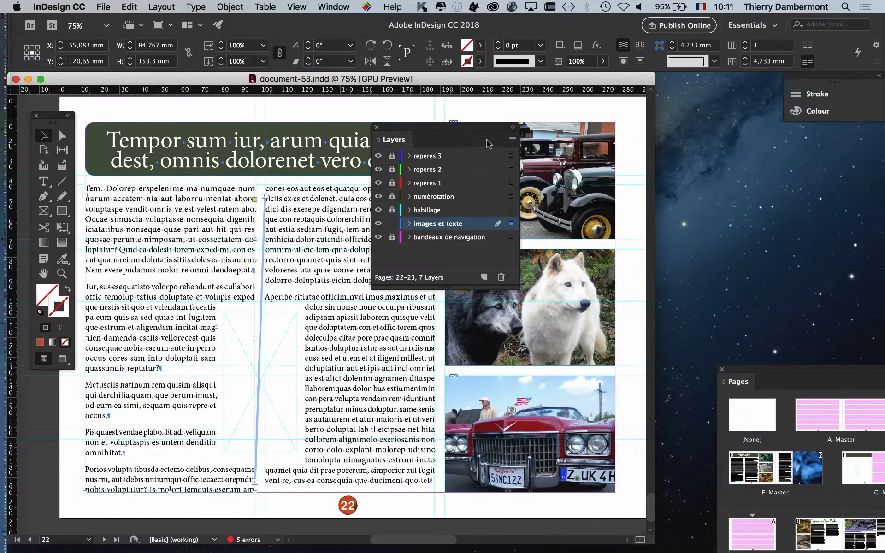
{"action": "left_click_drag", "start_coordinate": [489, 144], "coordinate": [579, 155]}
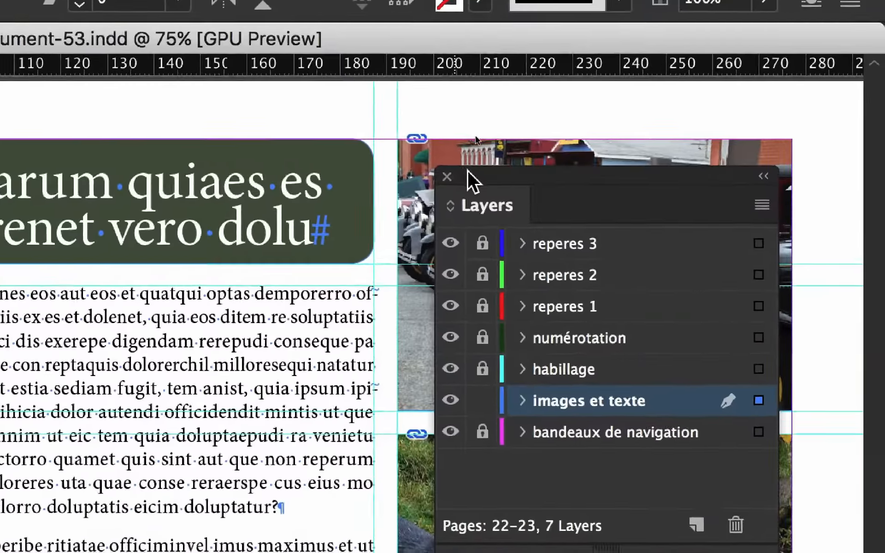
{"action": "left_click_drag", "start_coordinate": [480, 171], "coordinate": [142, 450]}
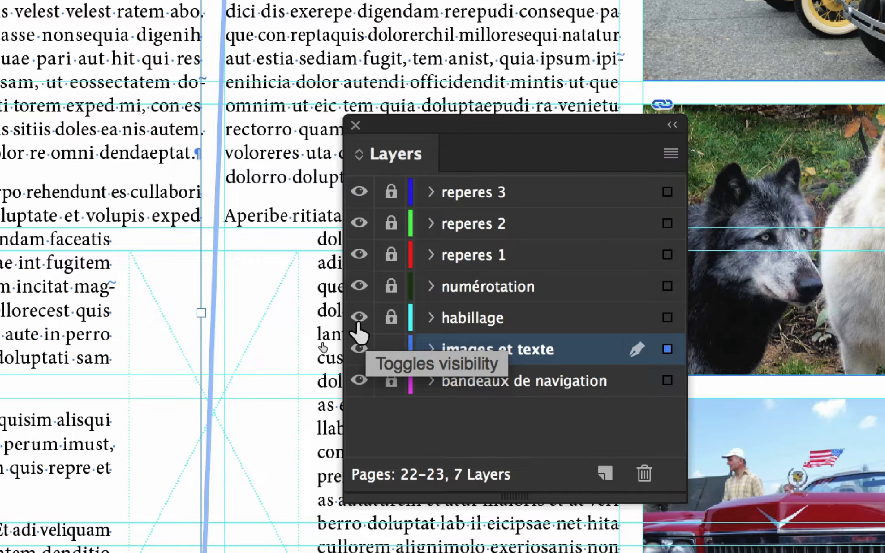
Hide and show the habillage layer to identify its content, then lock the images et texte layer and unlock habillage.
{"action": "left_click", "coordinate": [358, 322]}
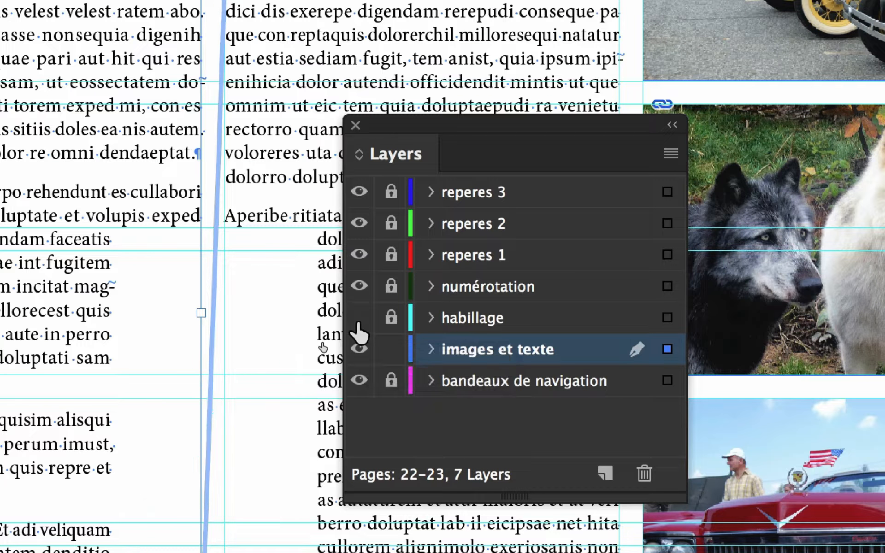
{"action": "left_click", "coordinate": [359, 322]}
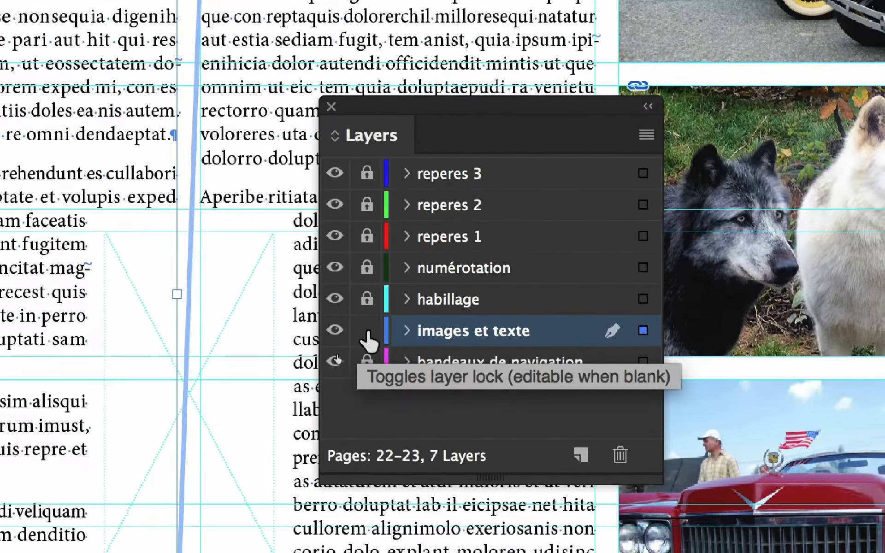
{"action": "left_click", "coordinate": [369, 338]}
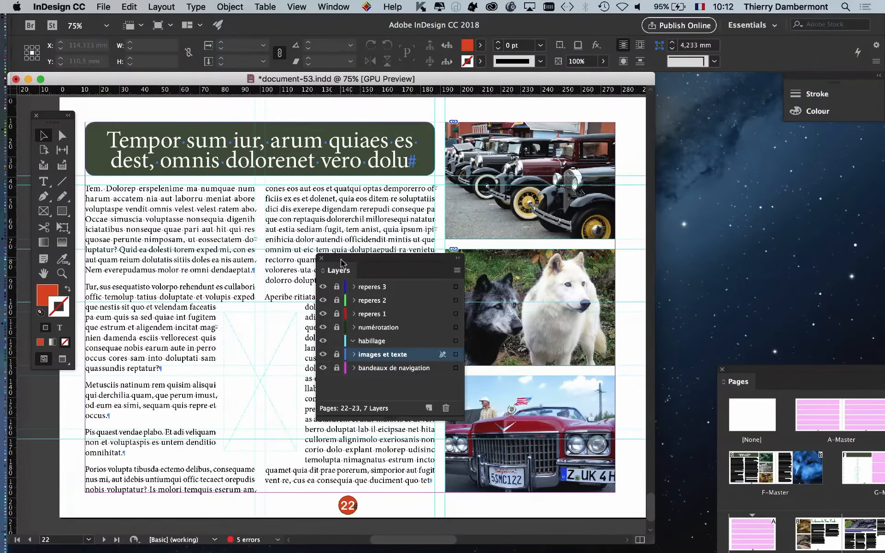
{"action": "left_click_drag", "start_coordinate": [341, 263], "coordinate": [434, 256]}
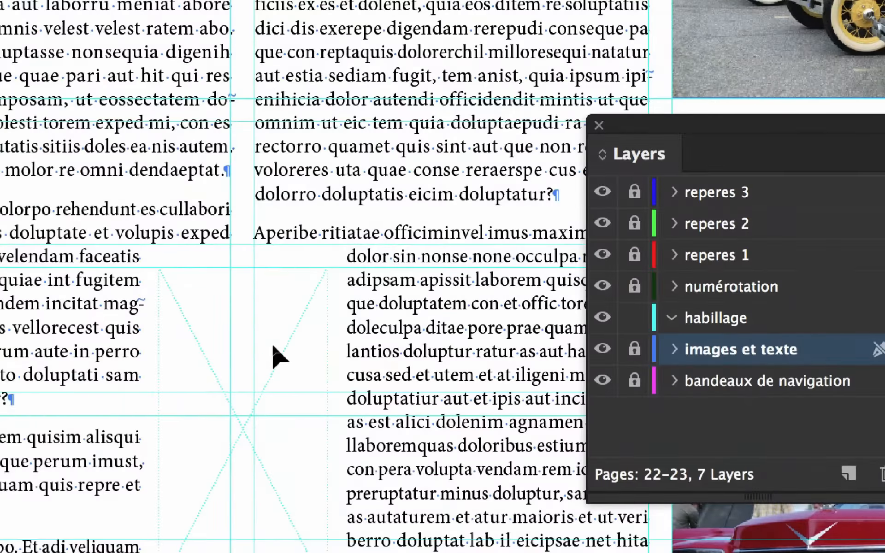
Override the empty master frame between the text columns on the habillage layer and select it, with the layer's contents collapsed.
{"action": "left_click", "coordinate": [273, 347]}
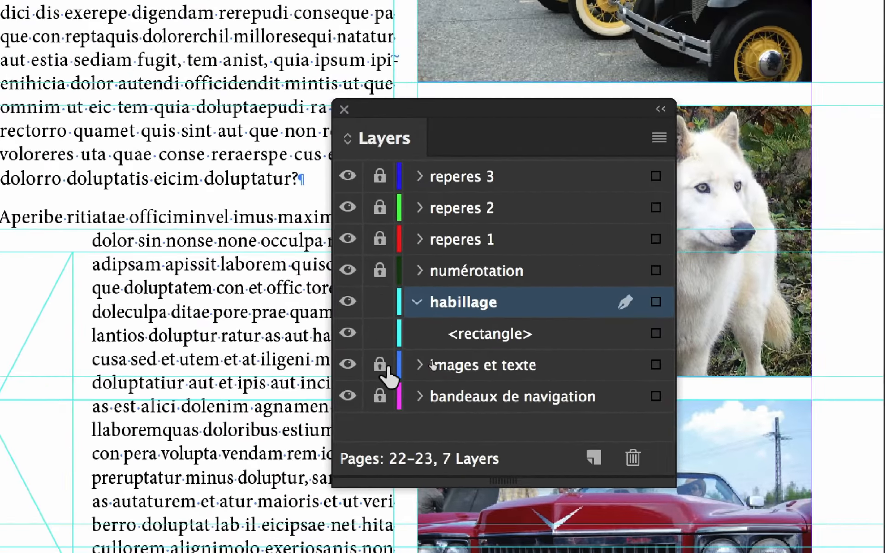
{"action": "left_click", "coordinate": [382, 347]}
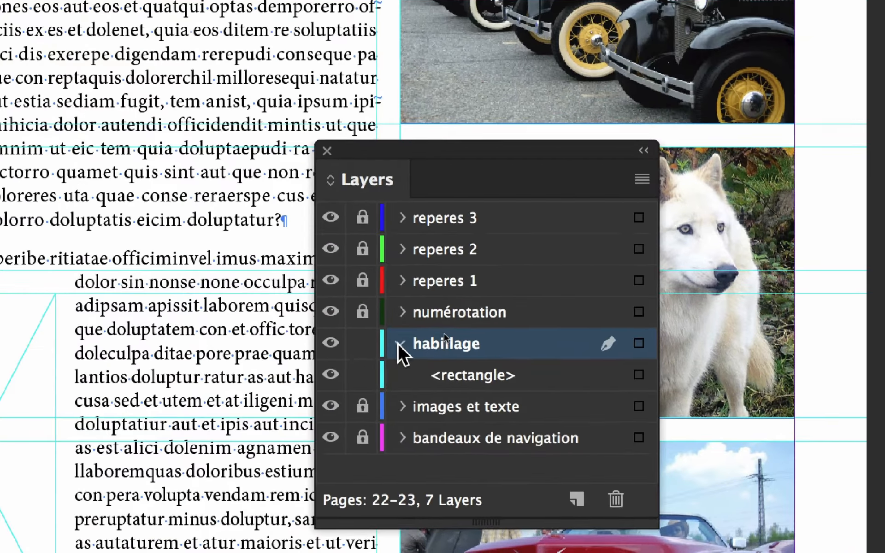
{"action": "left_click", "coordinate": [425, 299]}
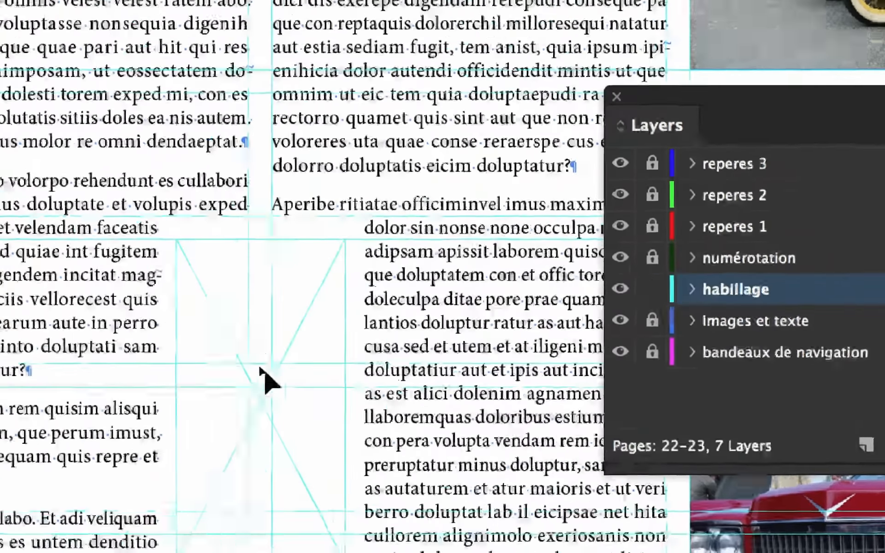
{"action": "left_click", "coordinate": [10, 389]}
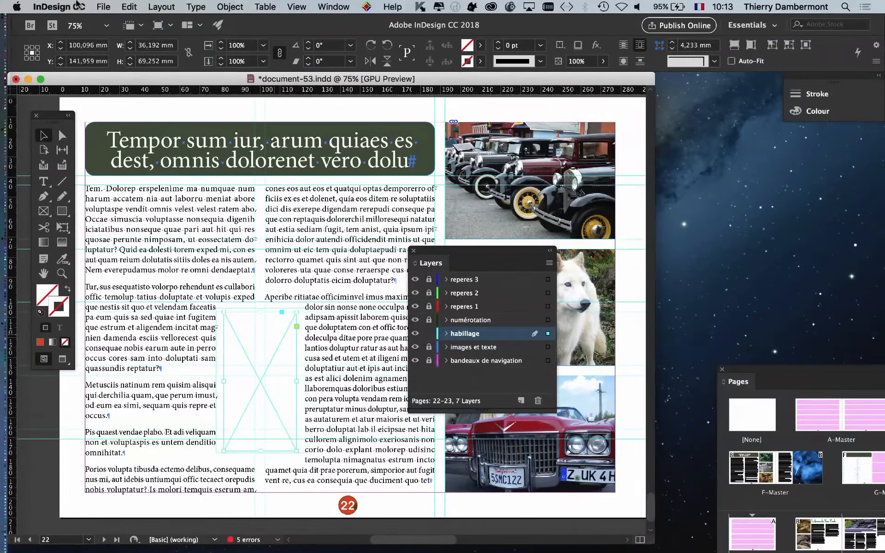
Place Wolf_at_Woburn_Safari_Park.psd from the Links folder of Dossier document-53 into the selected frame and fit it to fill the frame proportionally.
{"action": "left_click", "coordinate": [100, 6]}
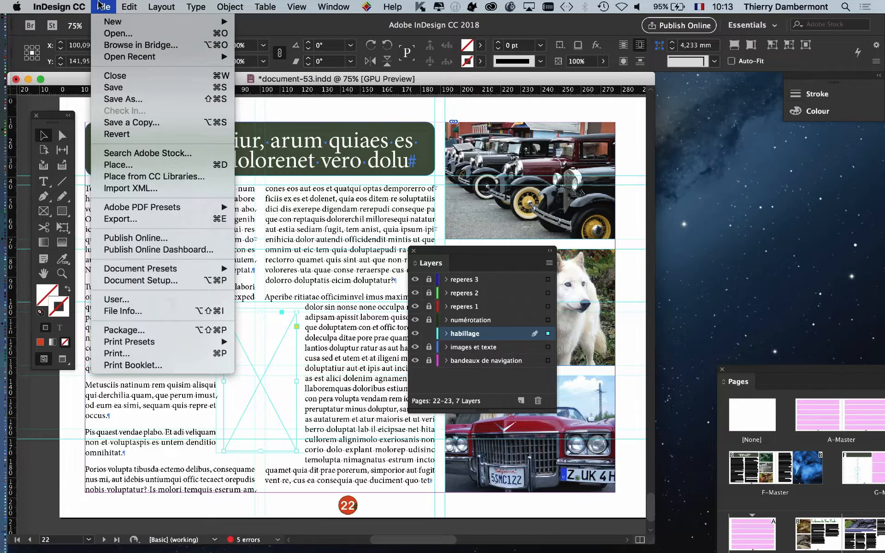
{"action": "left_click", "coordinate": [141, 169]}
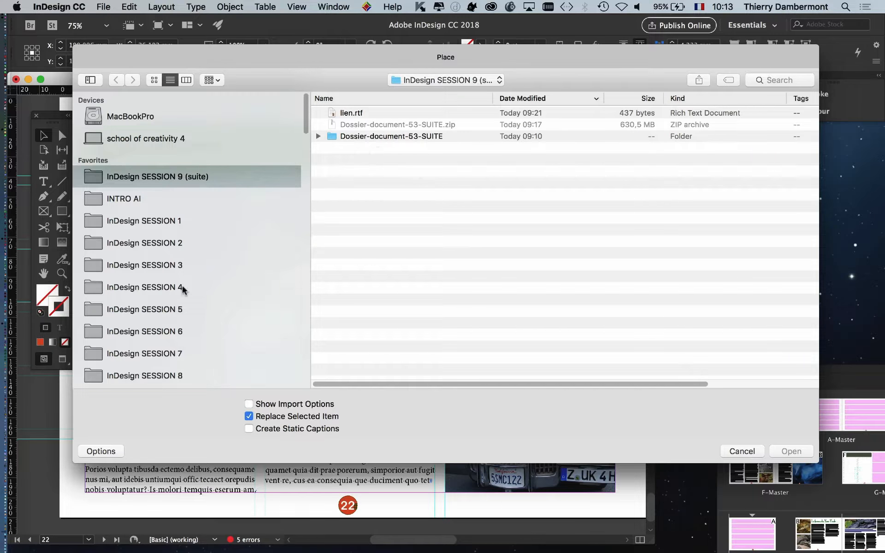
{"action": "double_click", "coordinate": [445, 138]}
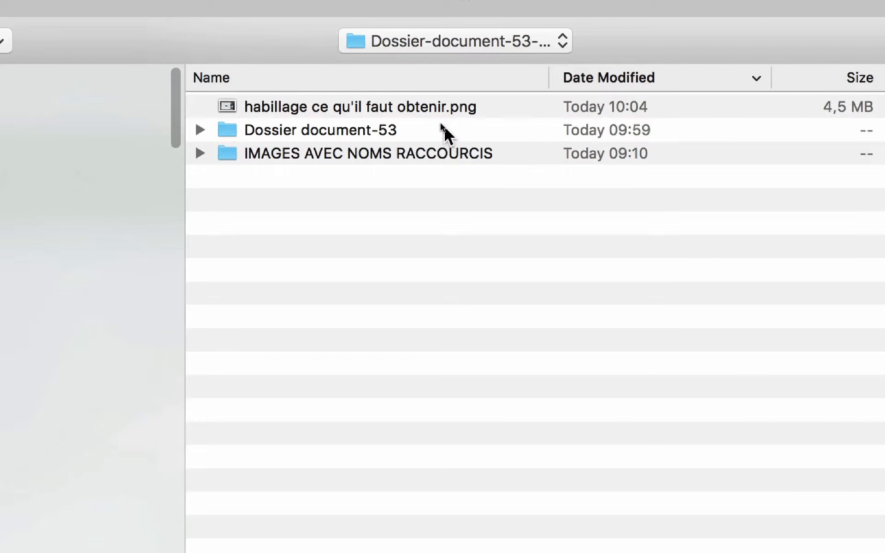
{"action": "double_click", "coordinate": [438, 118]}
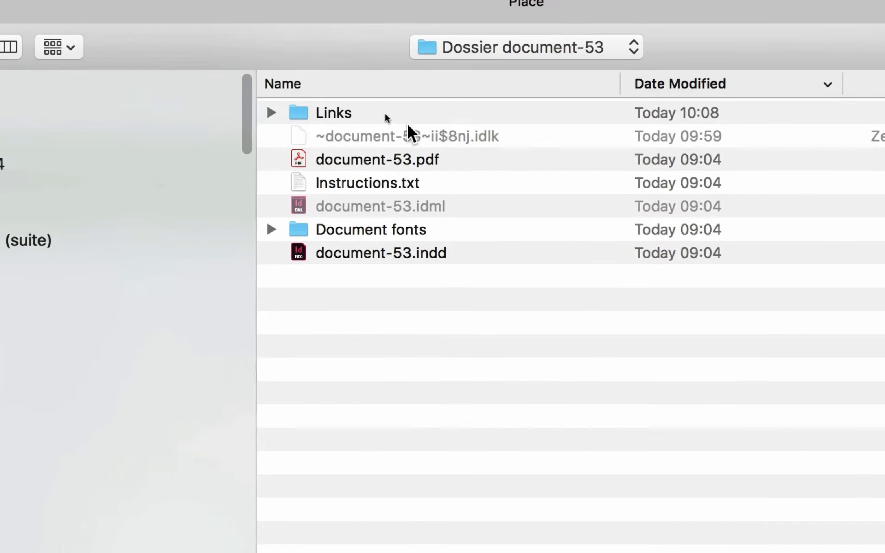
{"action": "double_click", "coordinate": [407, 121]}
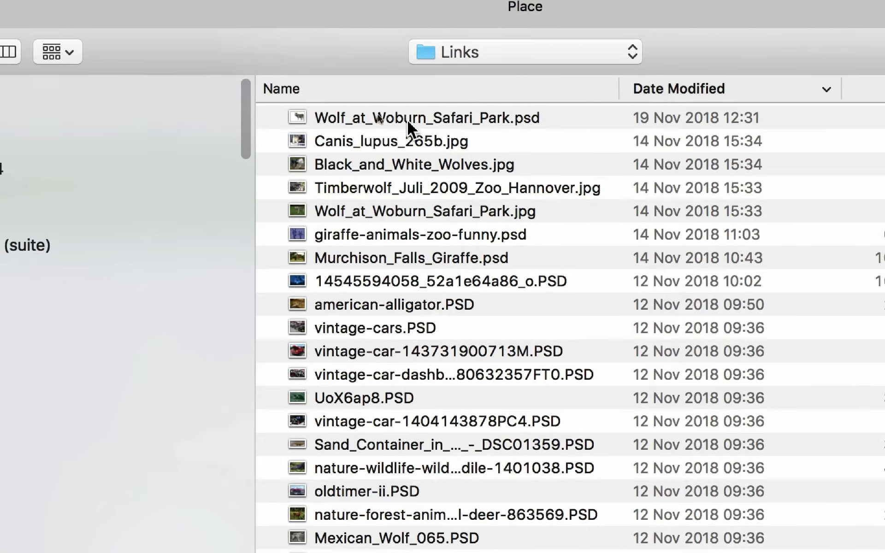
{"action": "left_click", "coordinate": [395, 120]}
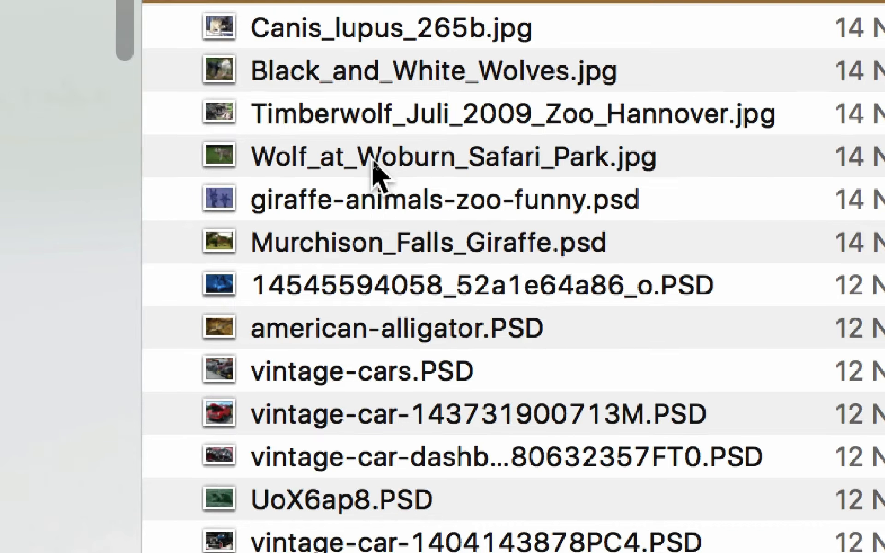
{"action": "left_click", "coordinate": [463, 147]}
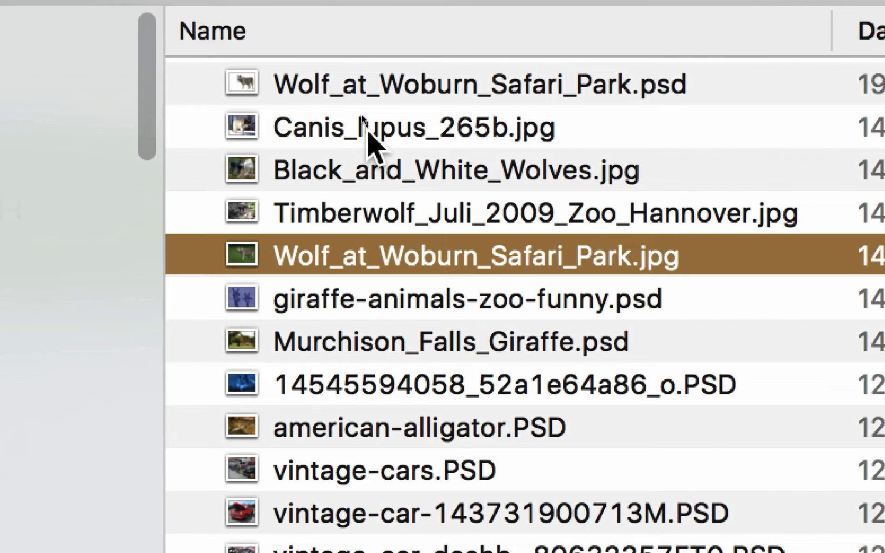
{"action": "left_click", "coordinate": [473, 86]}
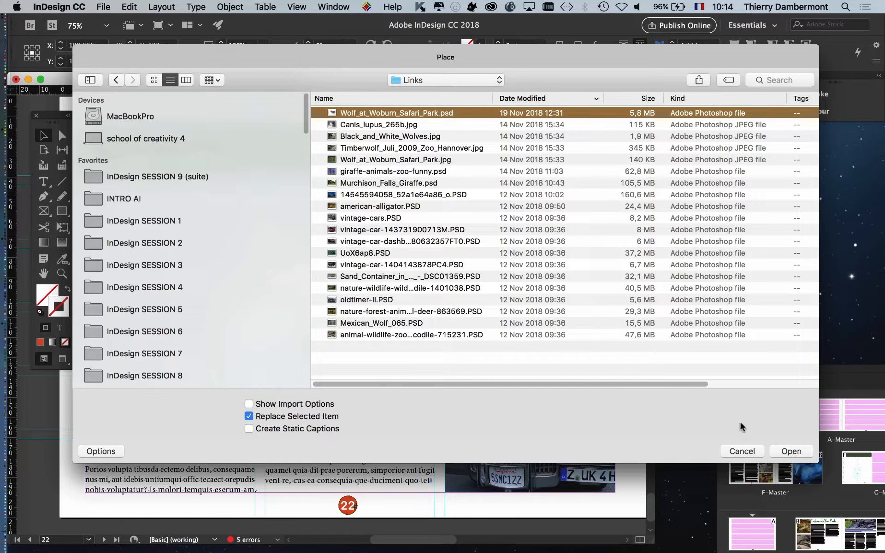
{"action": "left_click", "coordinate": [792, 451]}
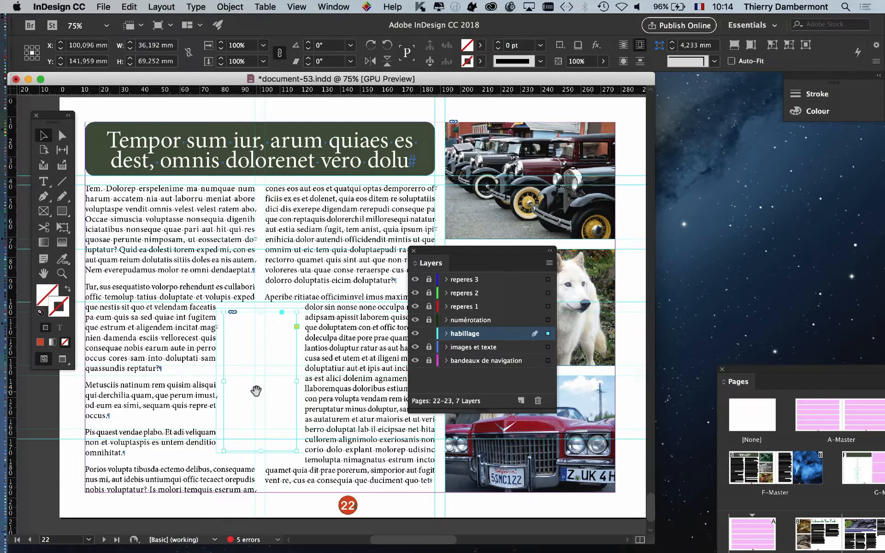
{"action": "left_click", "coordinate": [230, 6]}
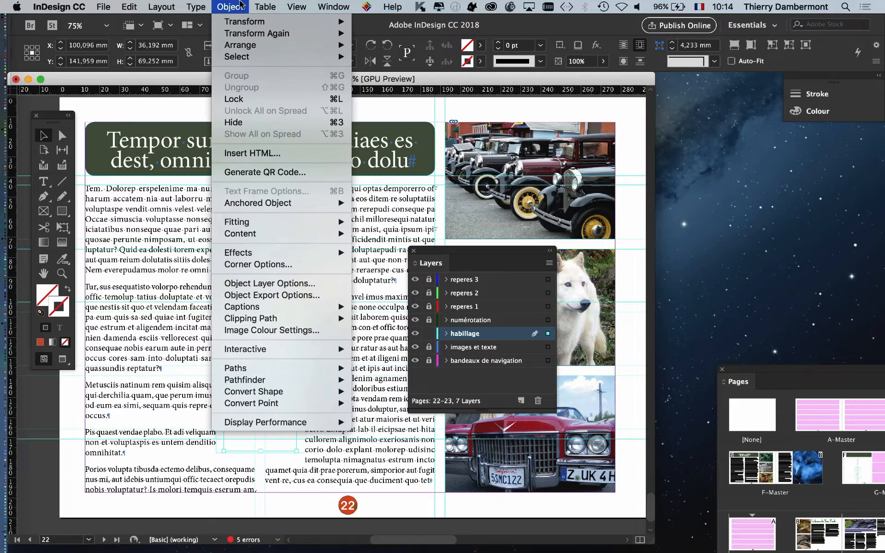
{"action": "mouse_move", "coordinate": [270, 223]}
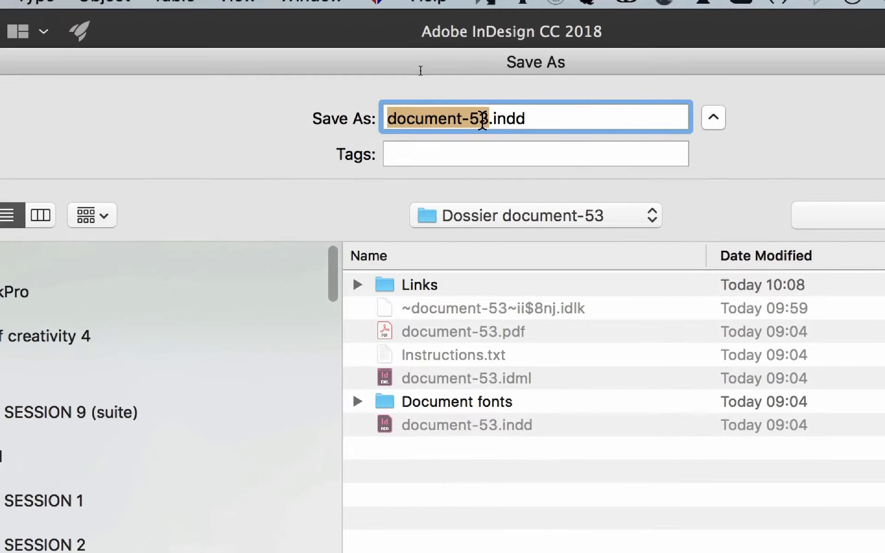
Save the document as document-54.indd in the Dossier document-53 folder.
{"action": "left_click", "coordinate": [484, 122]}
{"action": "key", "text": "BackSpace"}
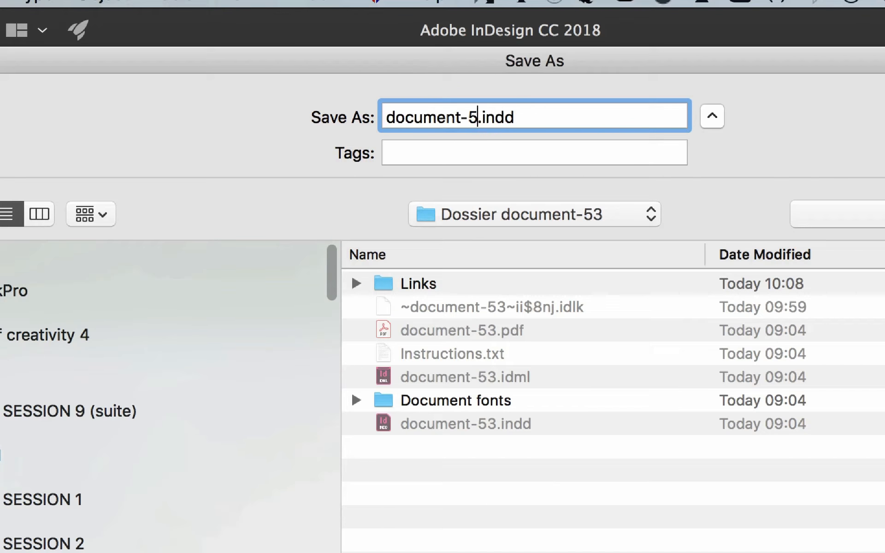
{"action": "type", "text": "4"}
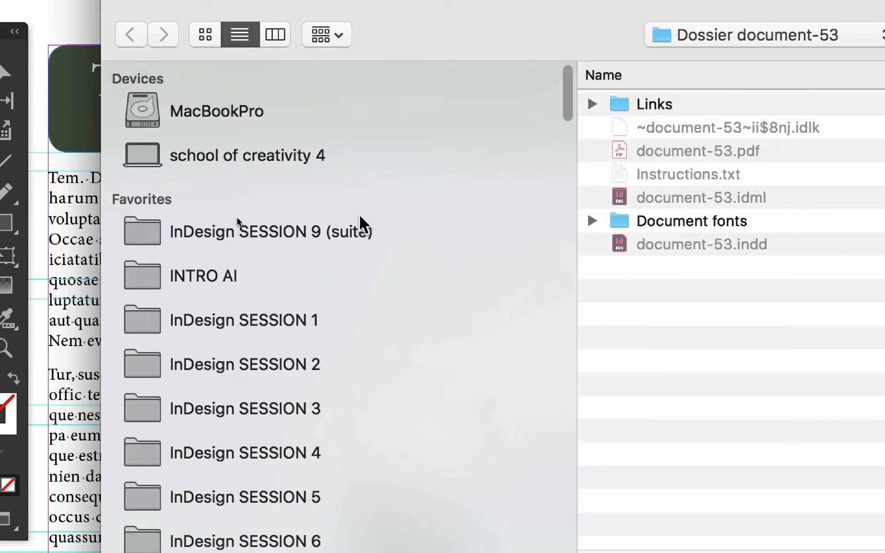
{"action": "left_click", "coordinate": [359, 216]}
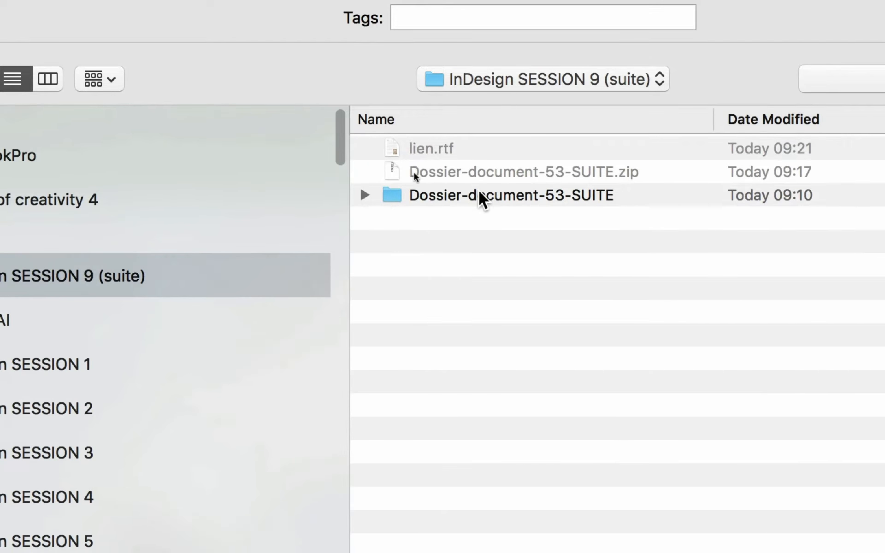
{"action": "double_click", "coordinate": [479, 195]}
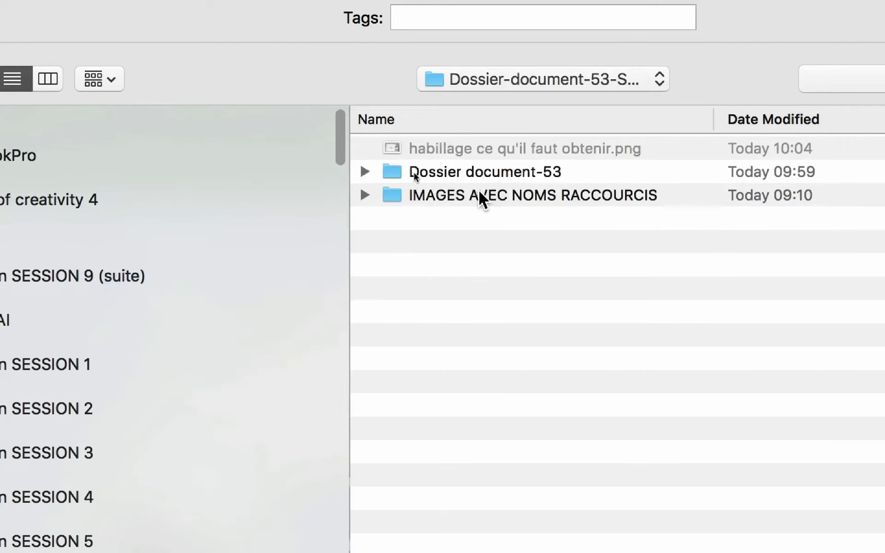
{"action": "double_click", "coordinate": [477, 182]}
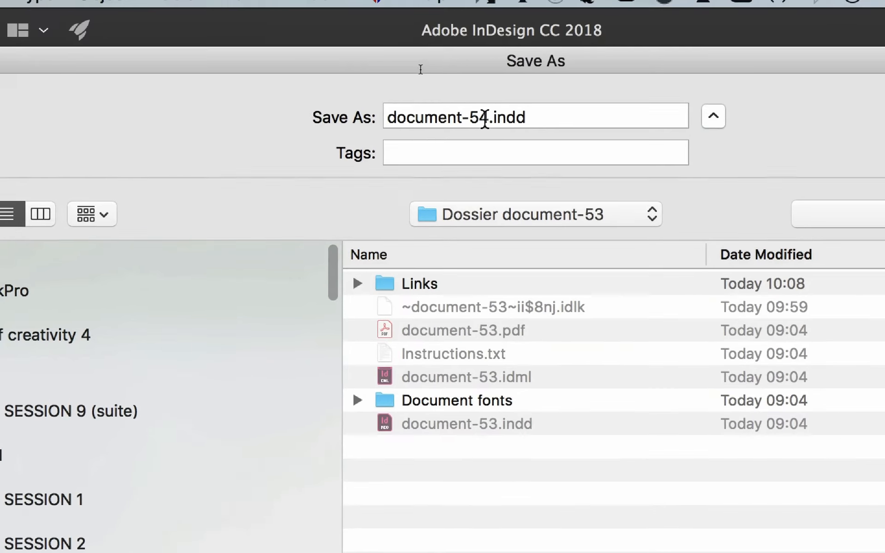
{"action": "left_click", "coordinate": [486, 70]}
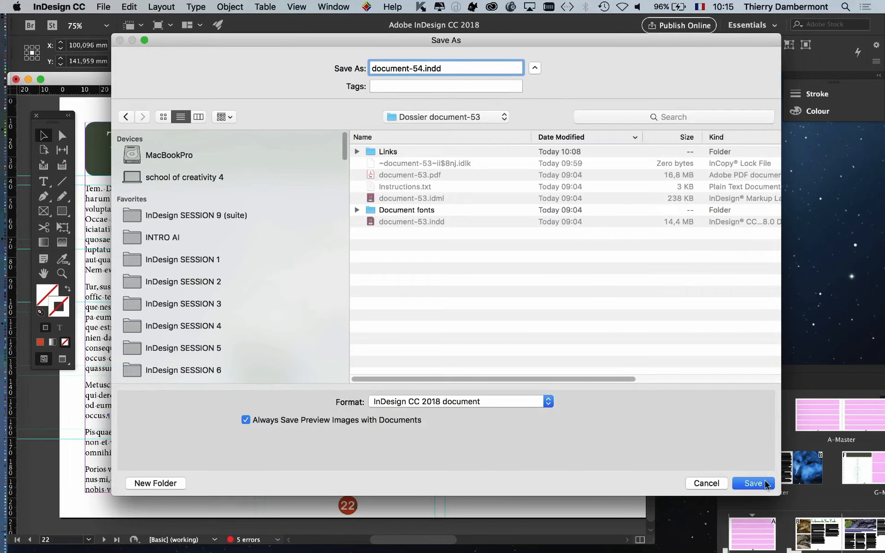
{"action": "left_click", "coordinate": [762, 482]}
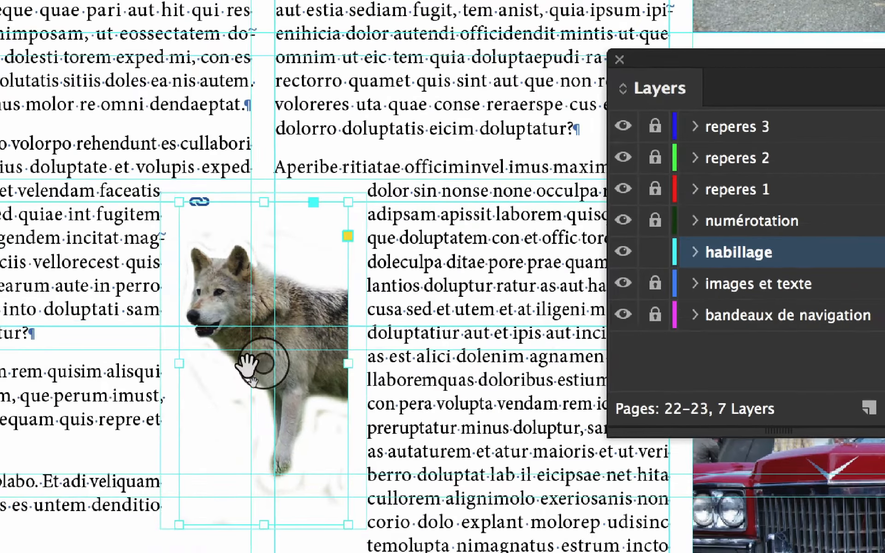
Check the full extent of the wolf image inside its frame, and fit the frame to the content.
{"action": "left_click", "coordinate": [249, 364]}
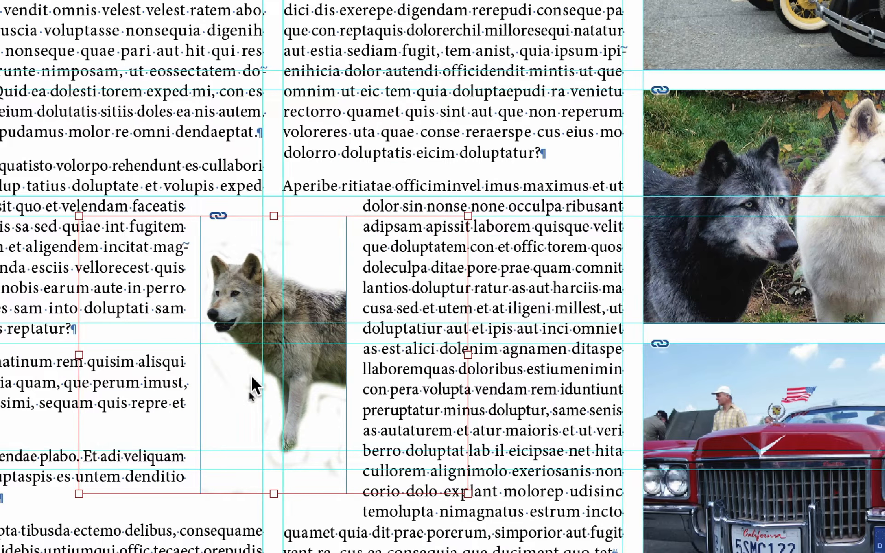
{"action": "key", "text": "F7"}
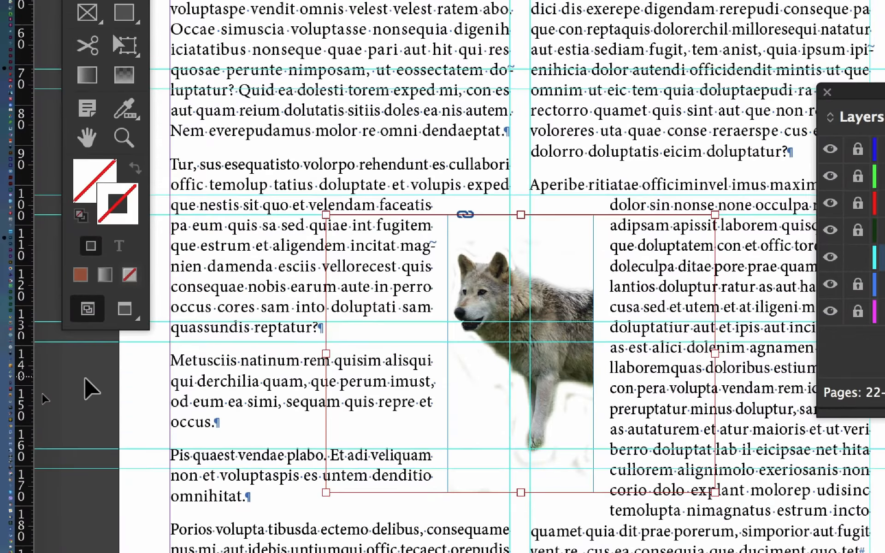
{"action": "left_click", "coordinate": [85, 379]}
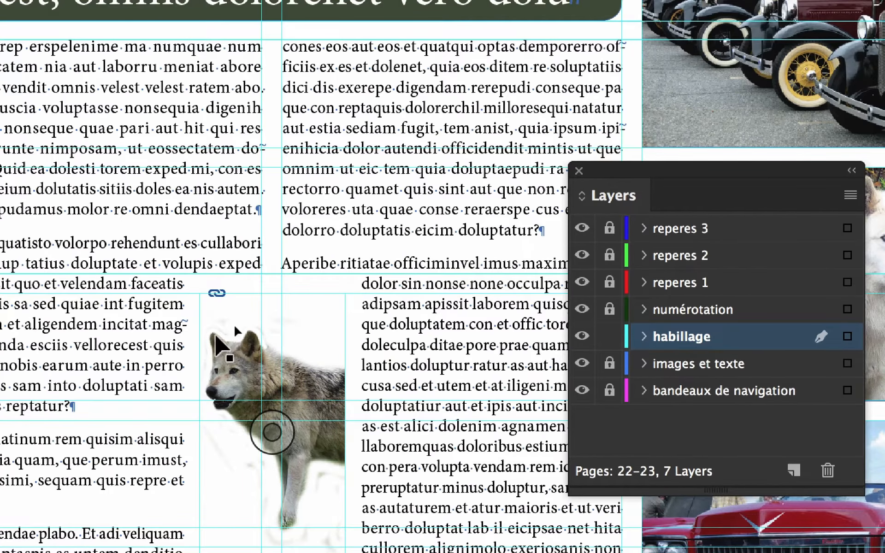
{"action": "left_click", "coordinate": [216, 336]}
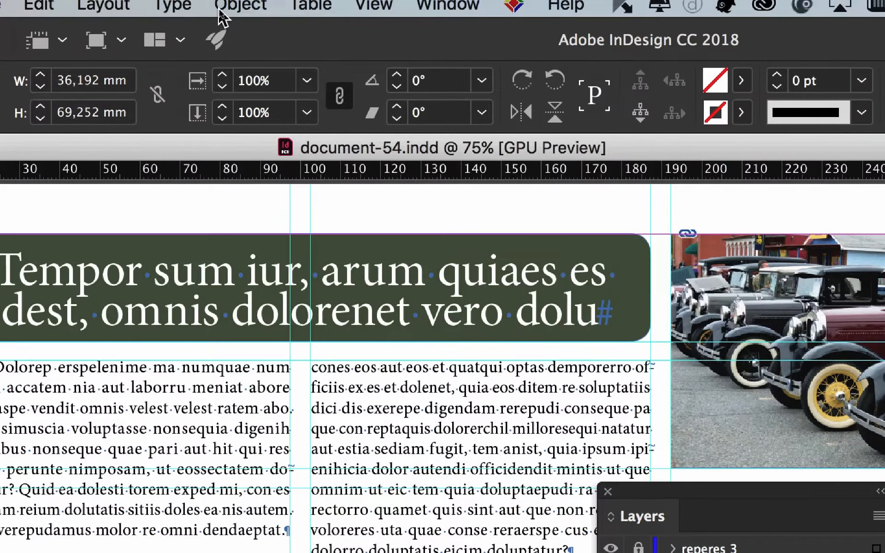
{"action": "left_click", "coordinate": [223, 14]}
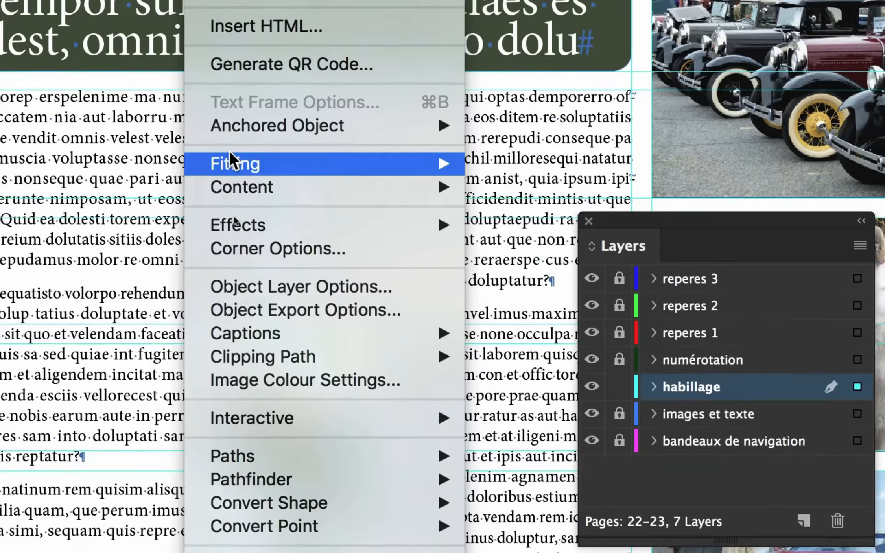
{"action": "mouse_move", "coordinate": [226, 315]}
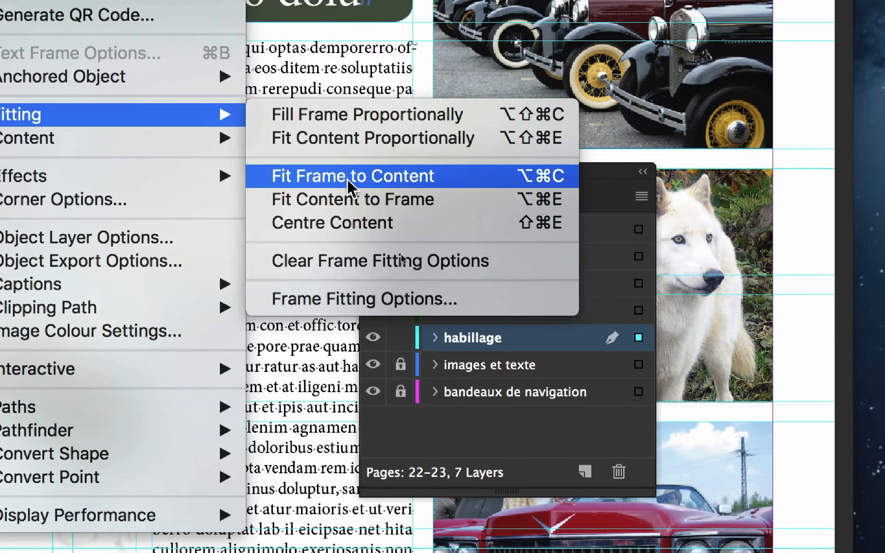
{"action": "left_click", "coordinate": [345, 179]}
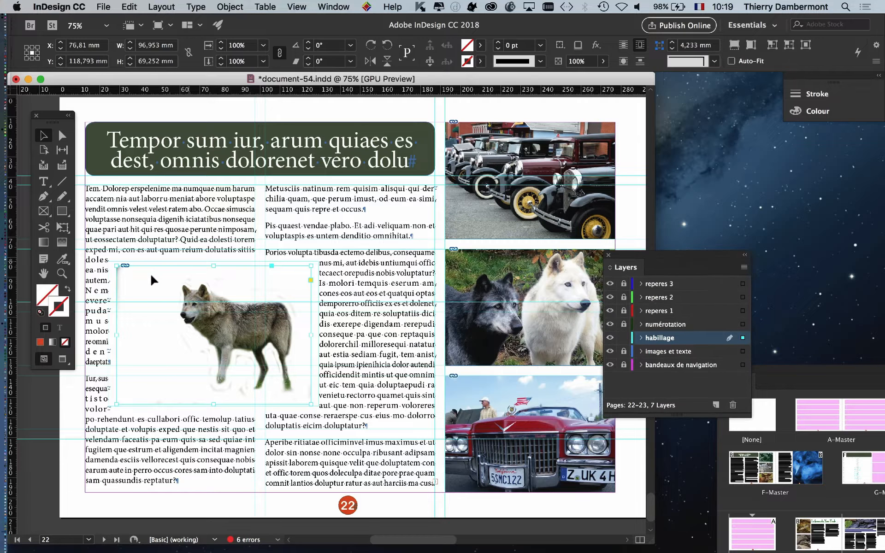
Move the wolf frame across the two text columns to about X 100 mm and Y 136 mm.
{"action": "left_click_drag", "start_coordinate": [151, 279], "coordinate": [185, 283]}
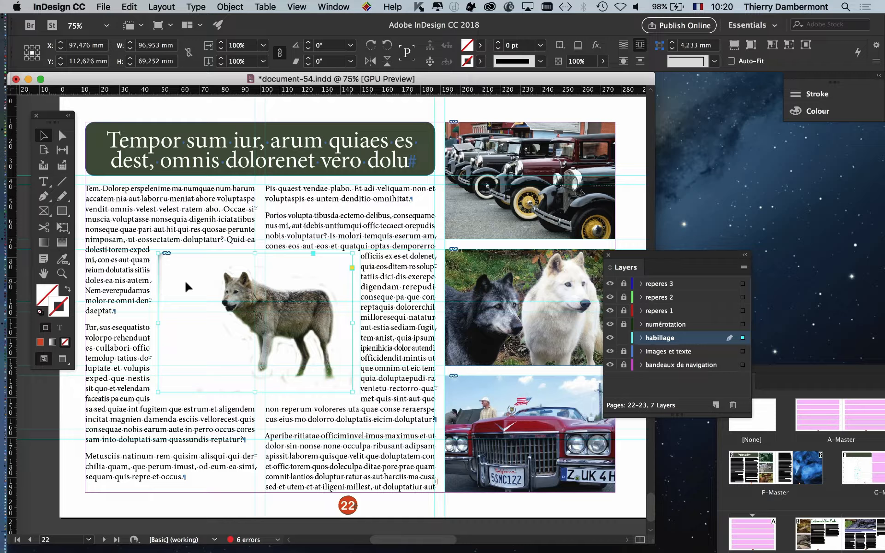
{"action": "left_click_drag", "start_coordinate": [185, 279], "coordinate": [189, 325]}
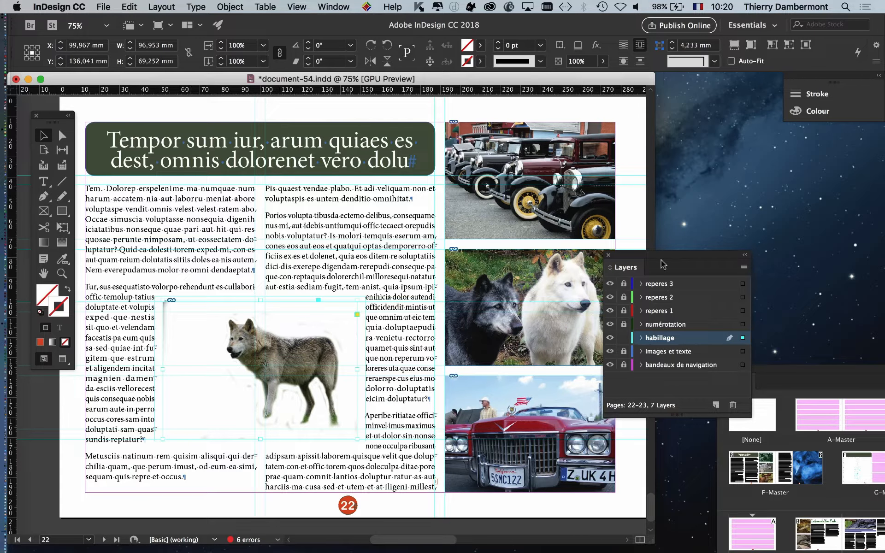
{"action": "left_click_drag", "start_coordinate": [663, 264], "coordinate": [785, 211]}
Bring up the Text Wrap settings and switch the wolf frame to no text wrap, then back to wrapping around the bounding box.
{"action": "left_click", "coordinate": [334, 6]}
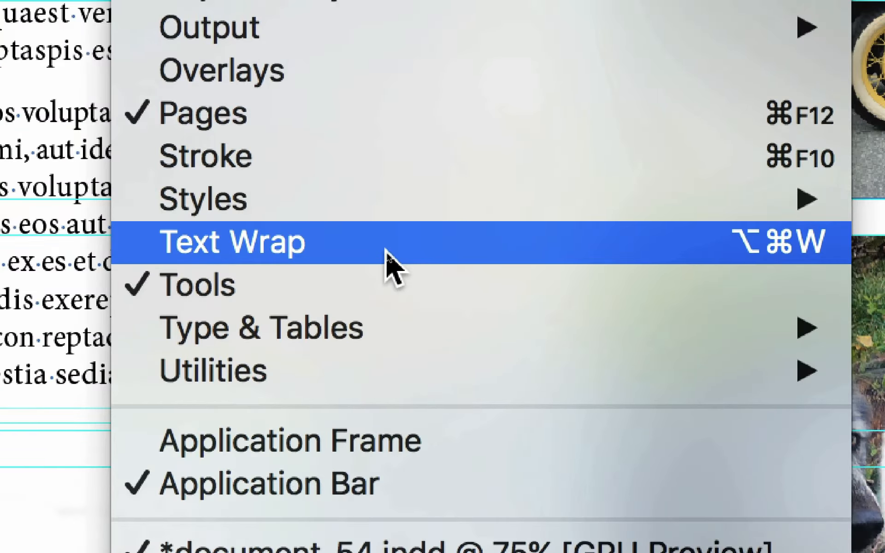
{"action": "left_click", "coordinate": [385, 251]}
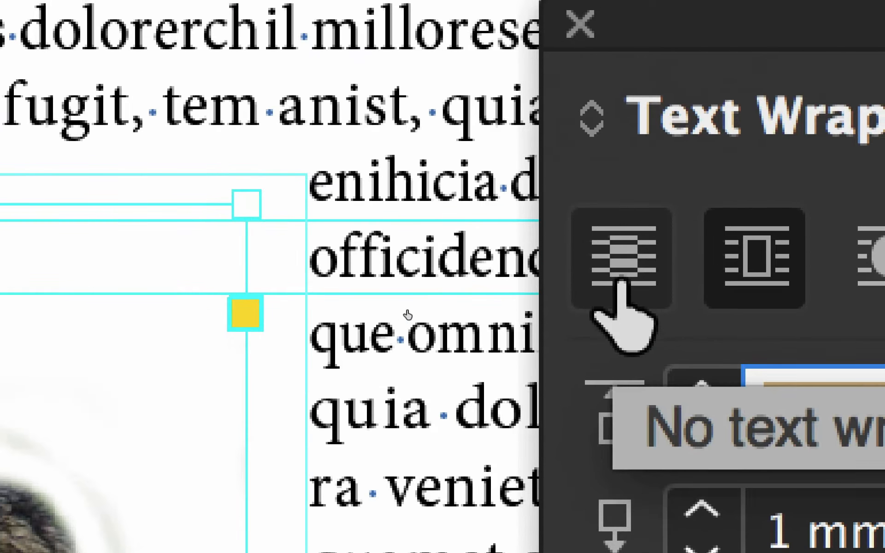
{"action": "left_click", "coordinate": [620, 281]}
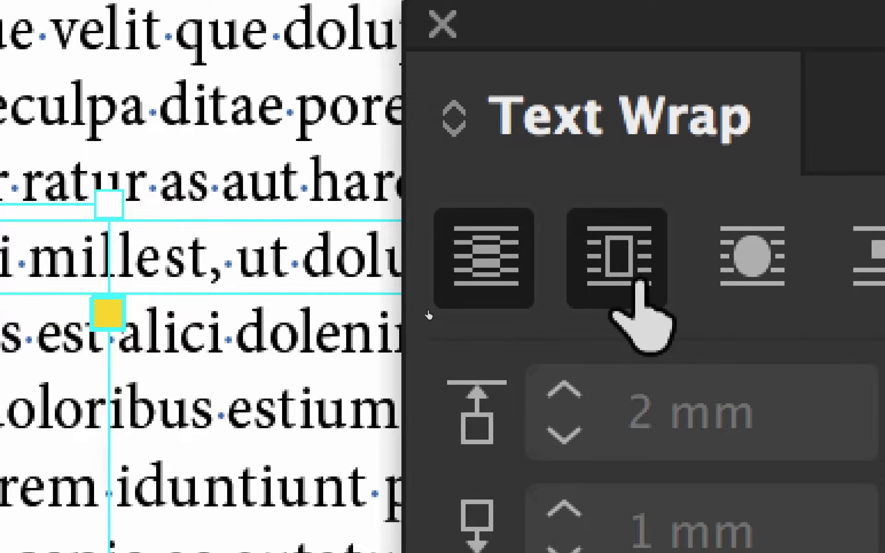
{"action": "left_click", "coordinate": [636, 283]}
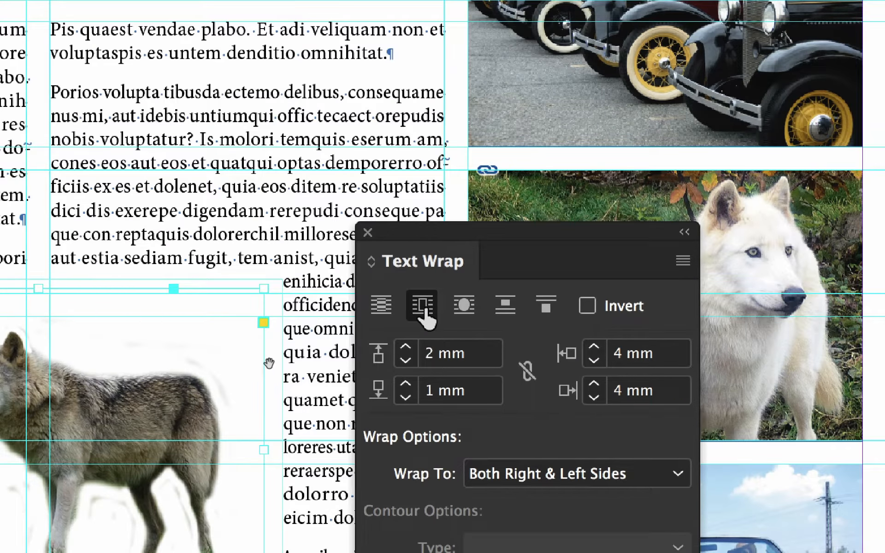
Compare the text wrap settings of the wolf image content with those of its frame, and examine the wolf frame at 125%.
{"action": "left_click", "coordinate": [49, 435]}
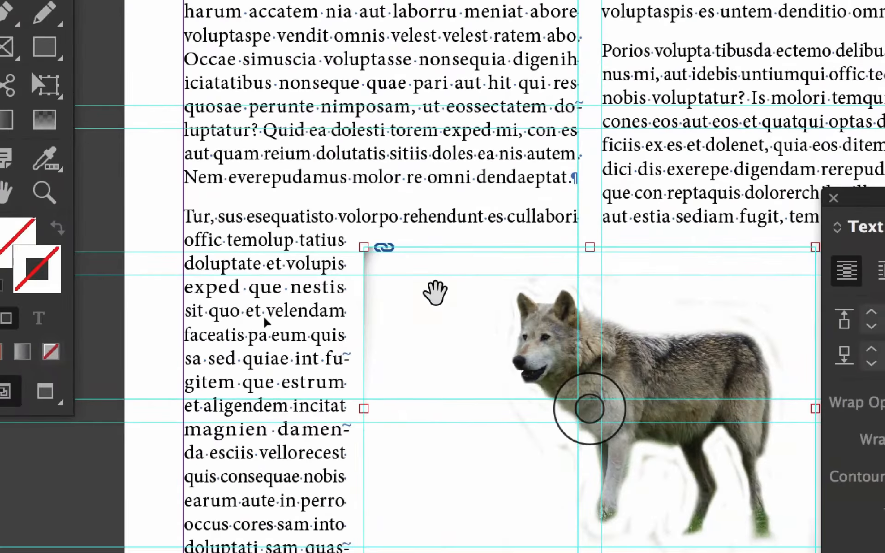
{"action": "left_click", "coordinate": [320, 450]}
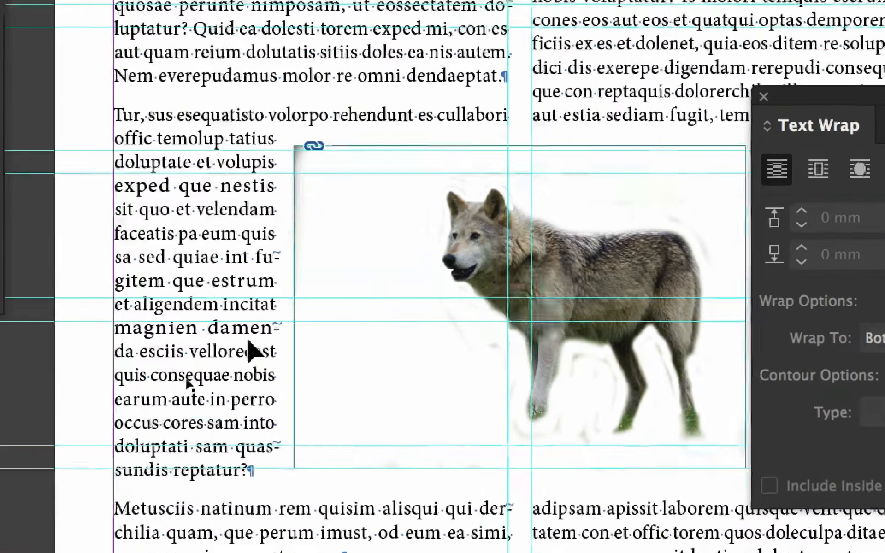
{"action": "left_click", "coordinate": [399, 440]}
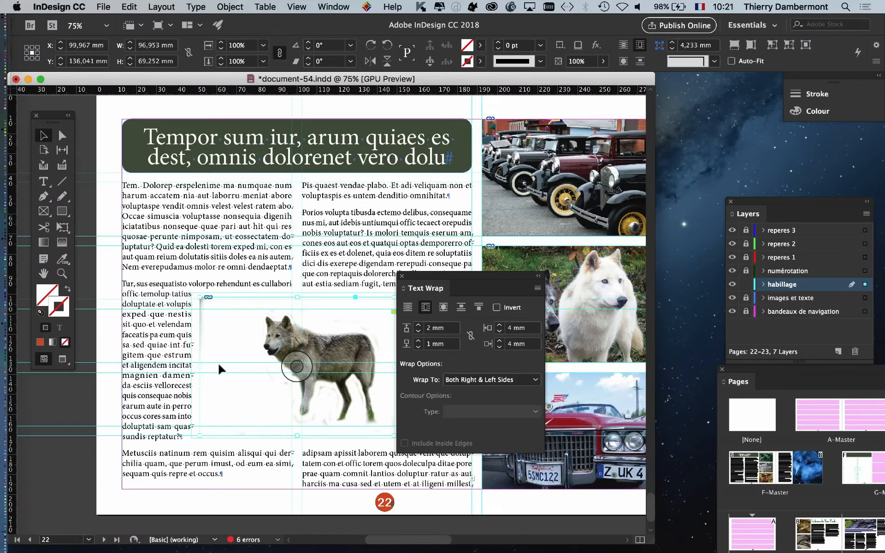
{"action": "left_click_drag", "start_coordinate": [415, 275], "coordinate": [503, 242]}
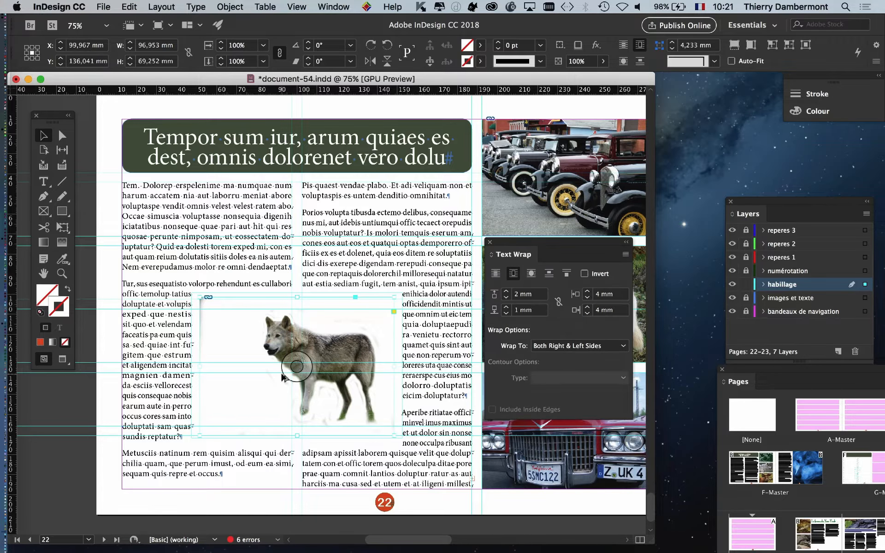
{"action": "scroll", "coordinate": [284, 375], "scroll_direction": "up", "scroll_amount": 2}
{"action": "scroll", "coordinate": [292, 349], "scroll_direction": "down", "scroll_amount": 3}
{"action": "scroll", "coordinate": [291, 349], "scroll_direction": "left", "scroll_amount": 1}
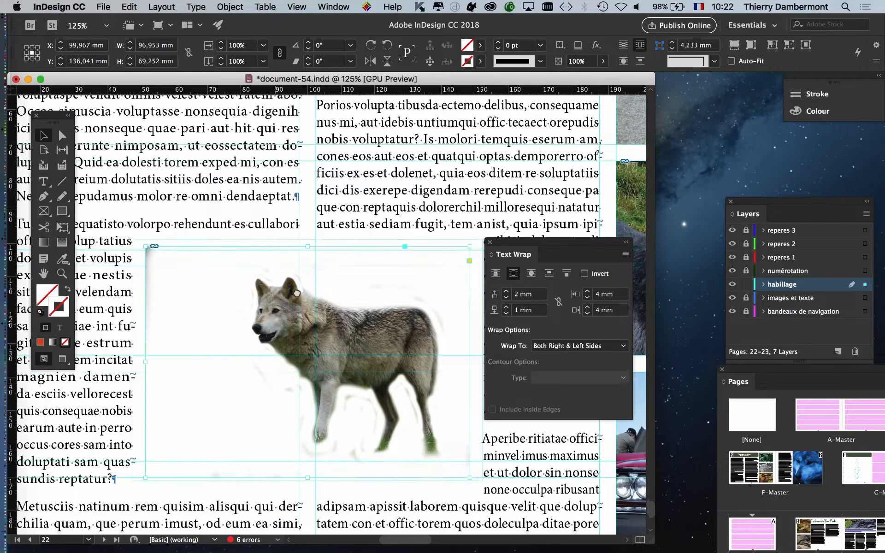
{"action": "left_click_drag", "start_coordinate": [529, 245], "coordinate": [595, 187]}
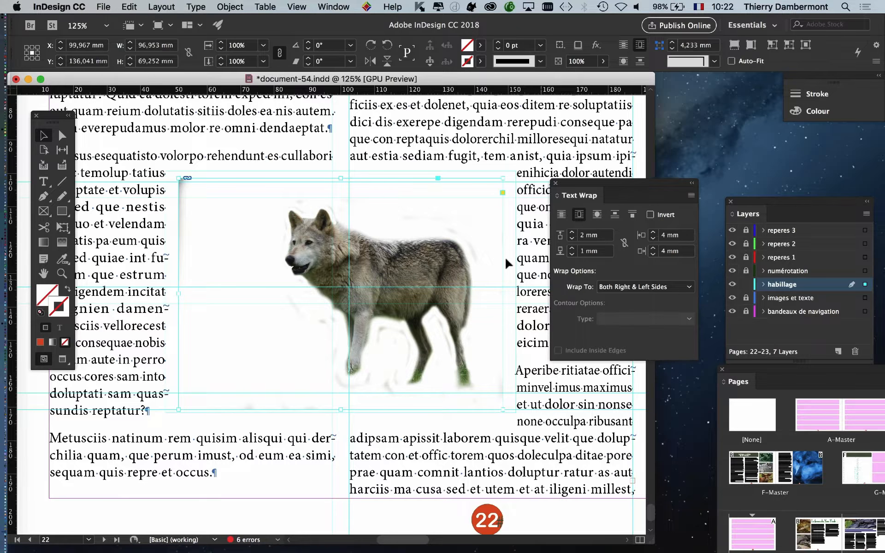
Switch to Photoshop, bring Wolf_at_Woburn_Safari_Park.psd to the front and display its layers beside the image.
{"action": "key", "text": "super+Tab"}
{"action": "key", "text": "super+Tab"}
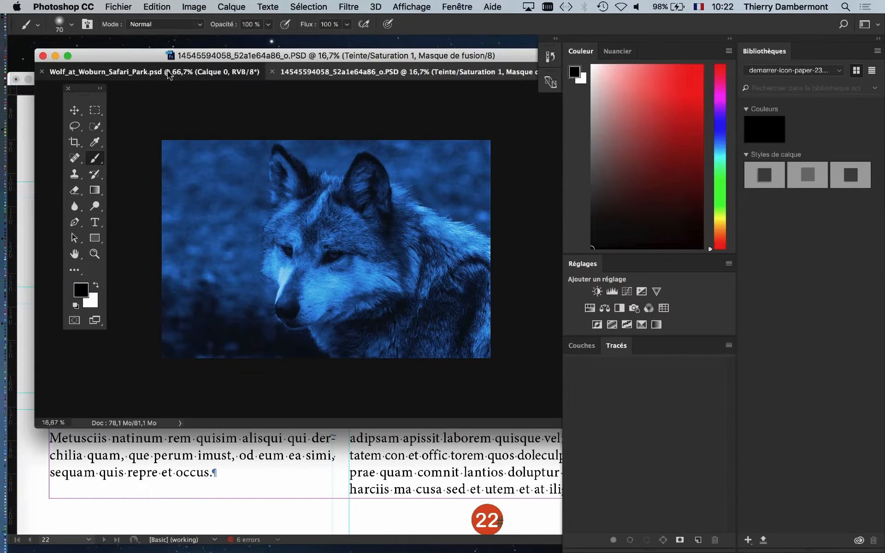
{"action": "left_click", "coordinate": [169, 72]}
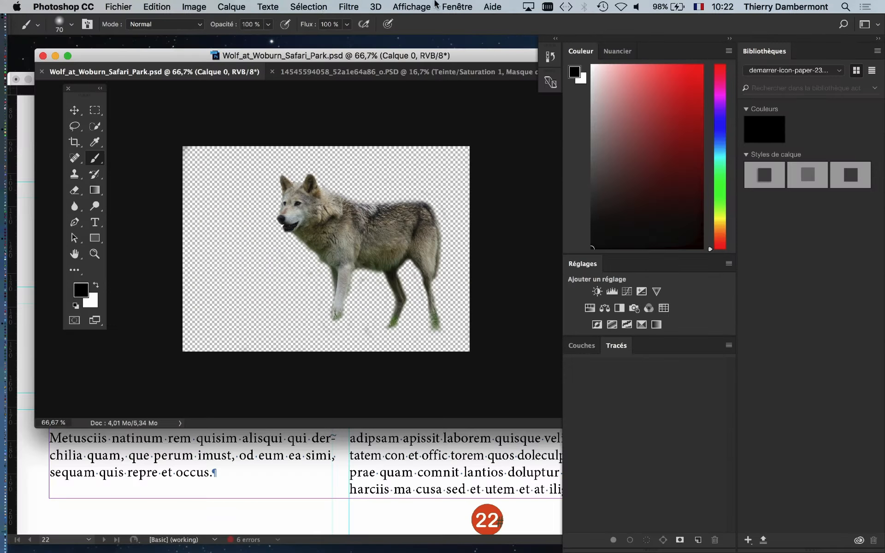
{"action": "left_click", "coordinate": [457, 7]}
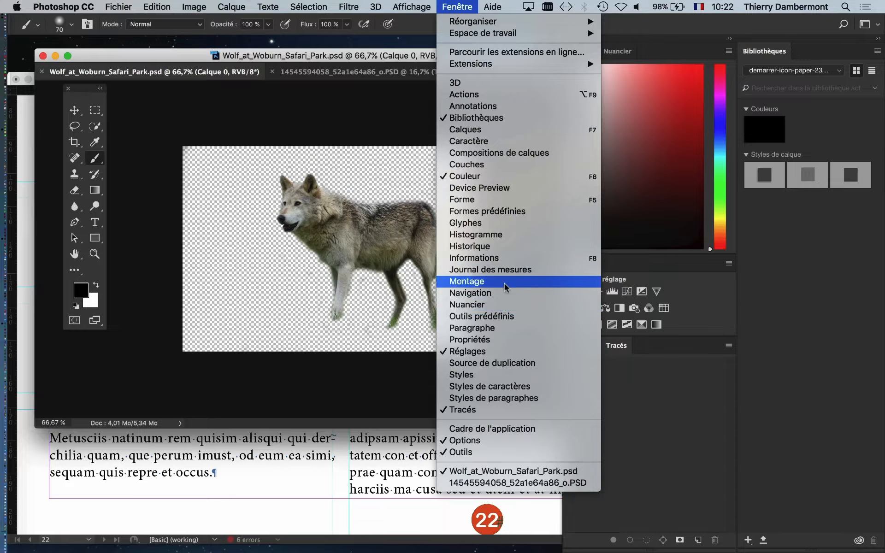
{"action": "left_click", "coordinate": [493, 129]}
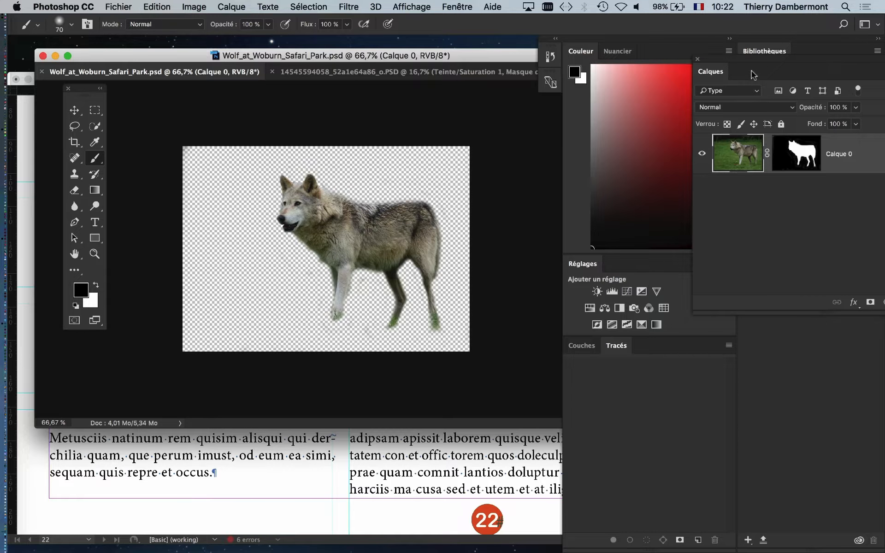
{"action": "left_click_drag", "start_coordinate": [718, 67], "coordinate": [529, 180]}
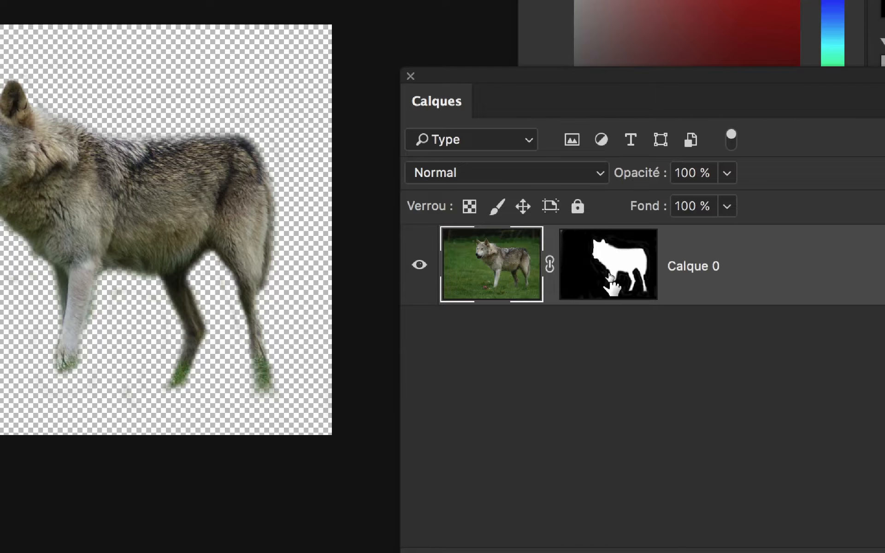
Disable and re-enable the layer mask of Calque 0 to compare the original wolf photo with its cut-out.
{"action": "left_click", "coordinate": [611, 281], "text": "shift"}
{"action": "left_click", "coordinate": [611, 281], "text": "shift"}
{"action": "left_click", "coordinate": [611, 281], "text": "shift"}
{"action": "left_click", "coordinate": [611, 281], "text": "shift"}
{"action": "left_click", "coordinate": [611, 281], "text": "shift"}
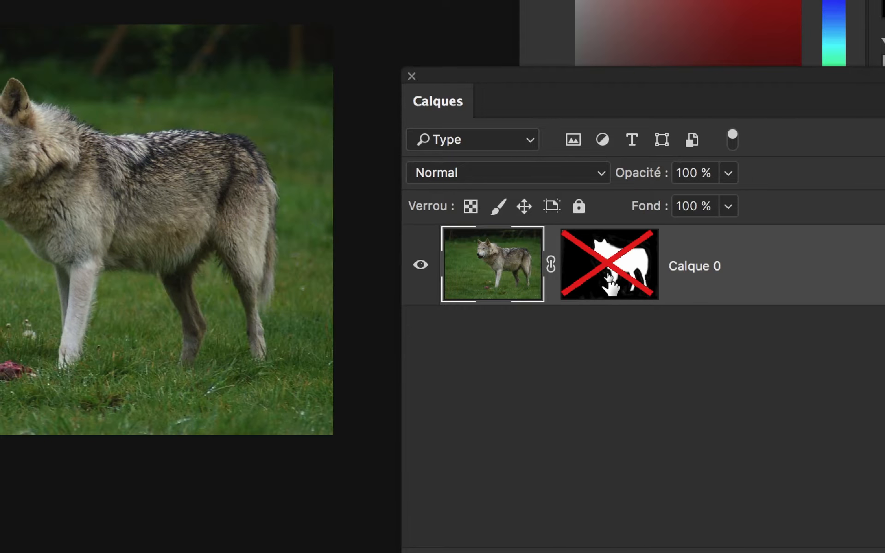
{"action": "left_click", "coordinate": [611, 281], "text": "shift"}
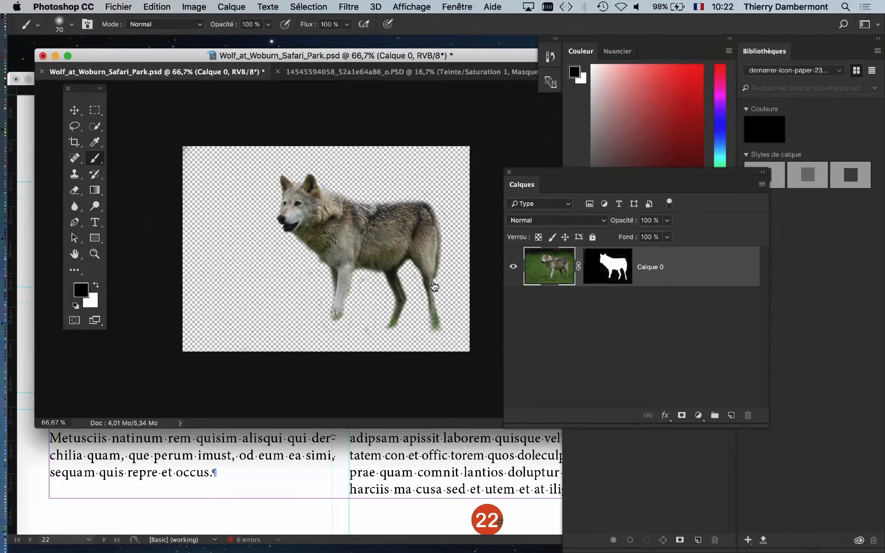
Switch back to InDesign and wrap the text around the wolf image content's object shape, using Alpha Channel as the contour type.
{"action": "key", "text": "super+Tab"}
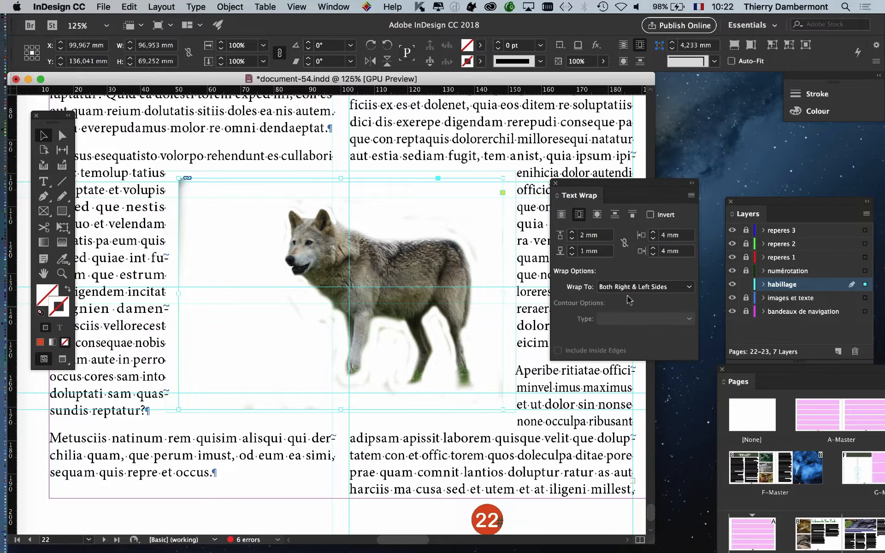
{"action": "left_click_drag", "start_coordinate": [617, 184], "coordinate": [603, 177]}
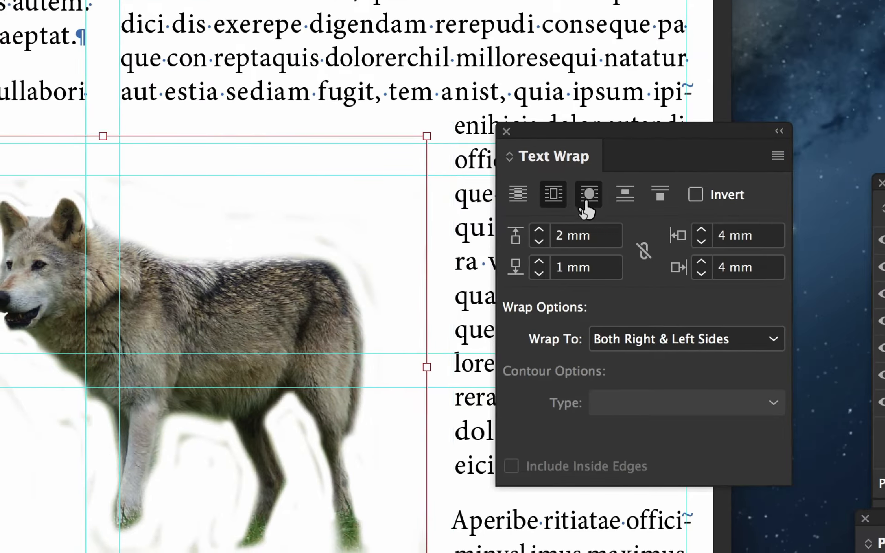
{"action": "left_click", "coordinate": [589, 202]}
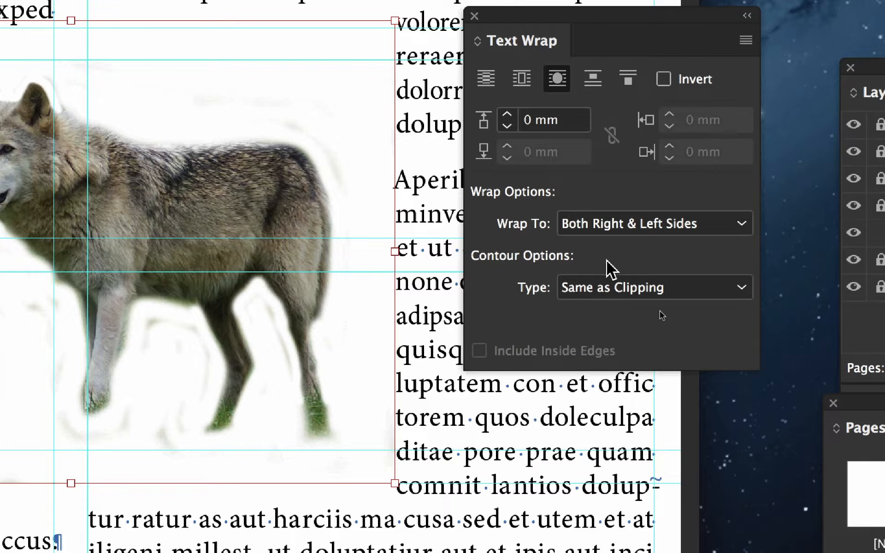
{"action": "left_click", "coordinate": [609, 286]}
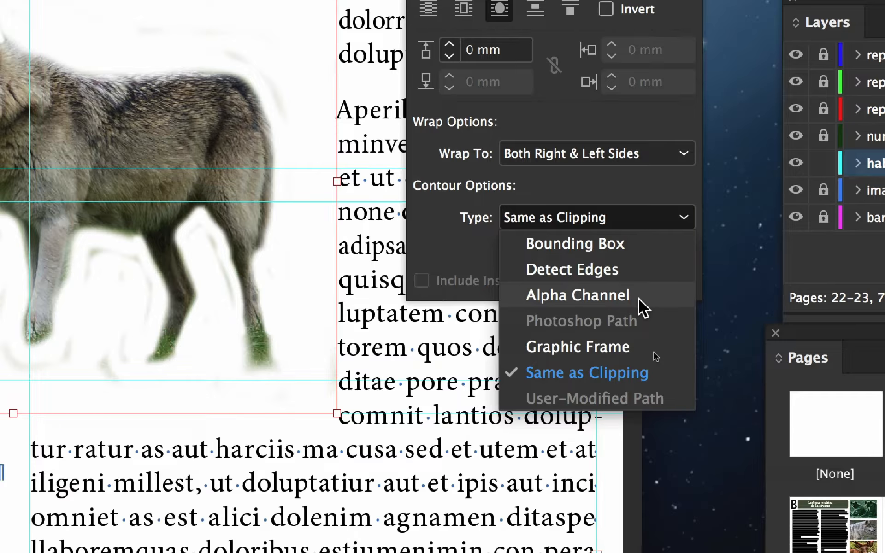
{"action": "left_click", "coordinate": [638, 297]}
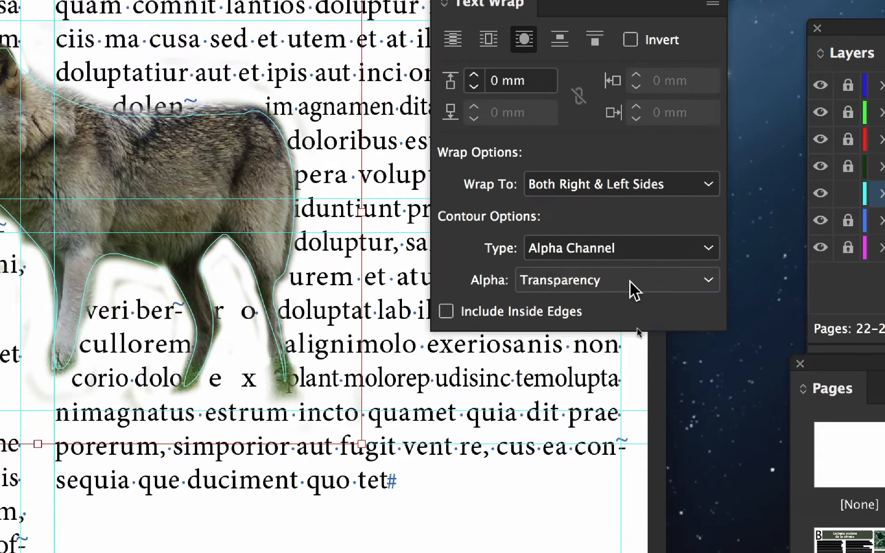
Keep Transparency as the alpha for the wolf's contour and set the wrap offset to 1 mm.
{"action": "left_click", "coordinate": [654, 300]}
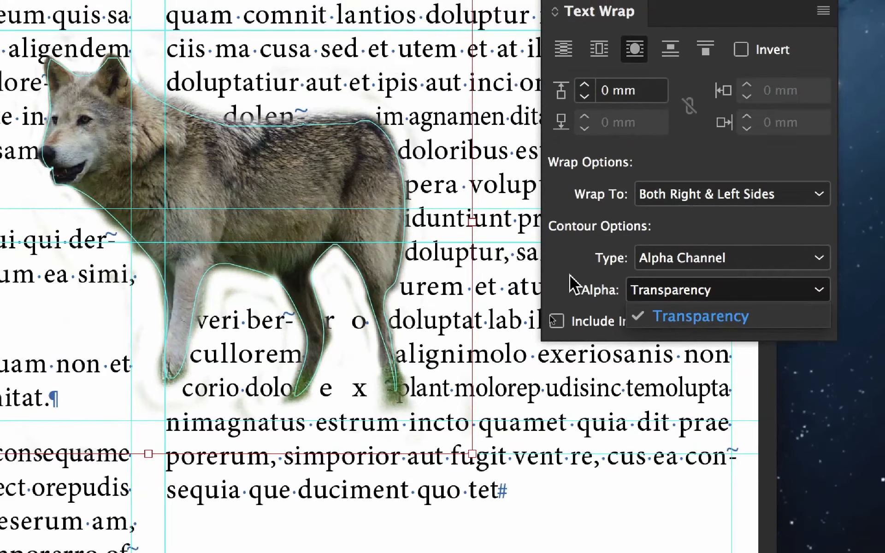
{"action": "left_click", "coordinate": [635, 289]}
{"action": "left_click", "coordinate": [698, 290]}
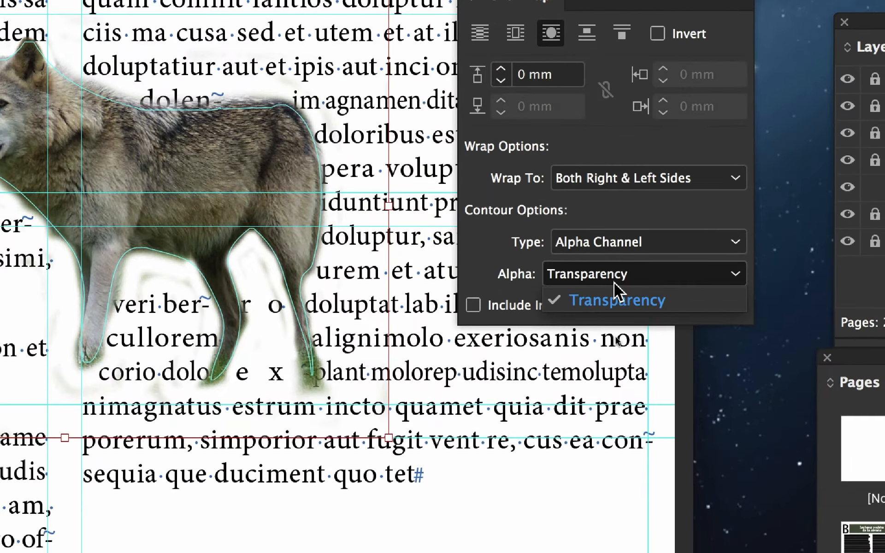
{"action": "left_click", "coordinate": [614, 283]}
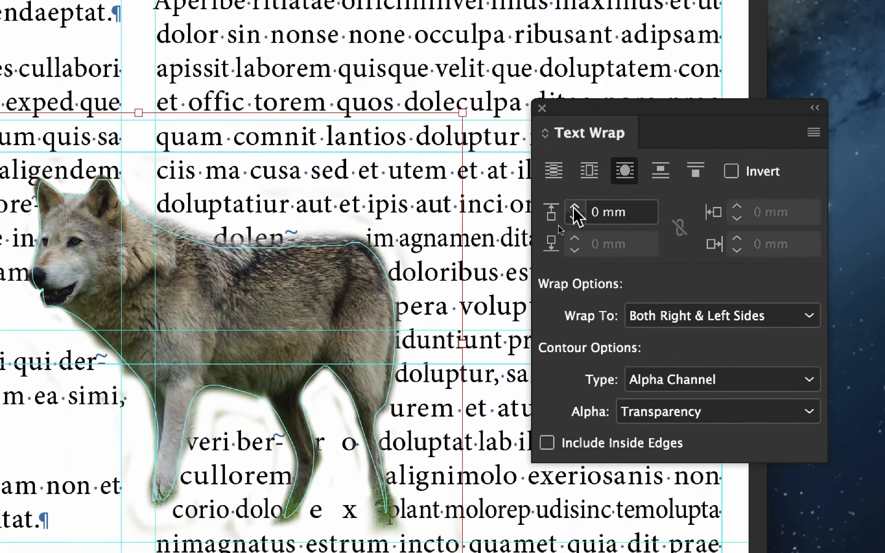
{"action": "left_click", "coordinate": [575, 208]}
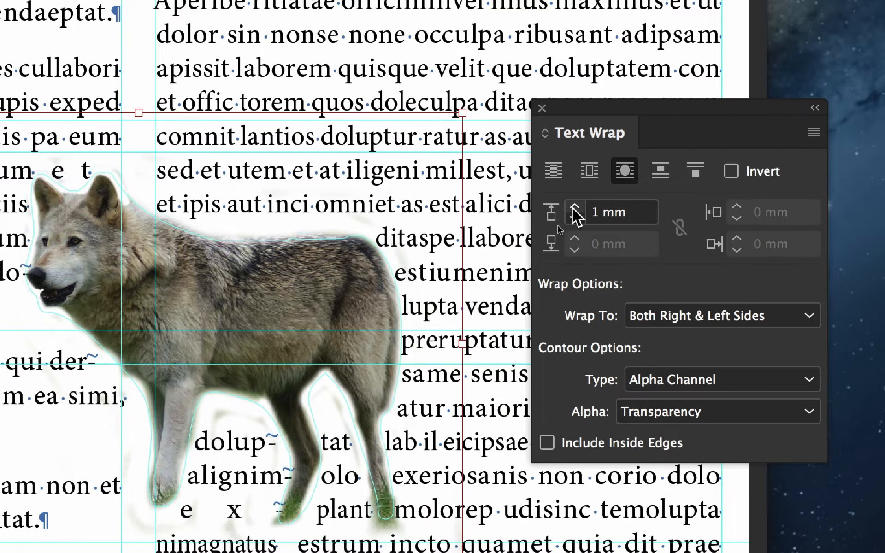
Increase the wolf's text wrap offset to 3 mm.
{"action": "left_click", "coordinate": [575, 208]}
{"action": "left_click", "coordinate": [574, 208]}
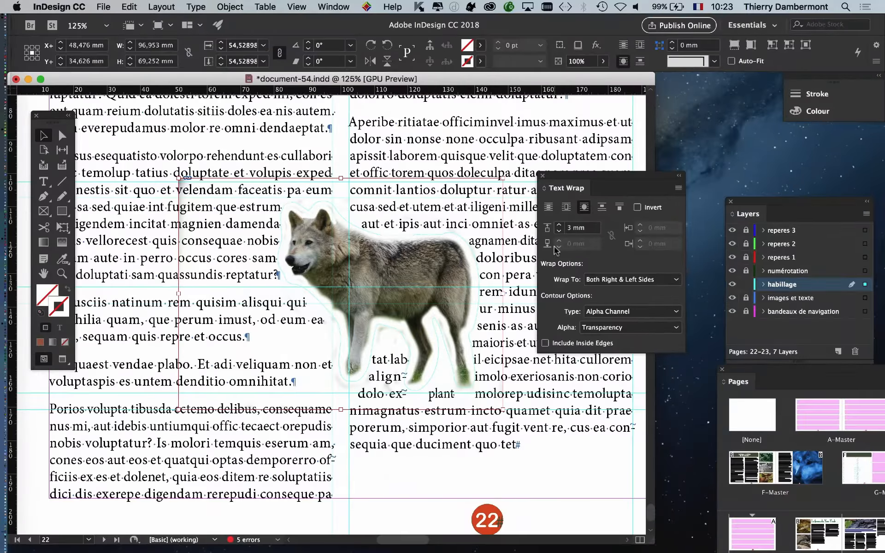
Save a new version of the document in the same folder under the name document-55.indd.
{"action": "left_click", "coordinate": [99, 6]}
{"action": "left_click", "coordinate": [147, 98]}
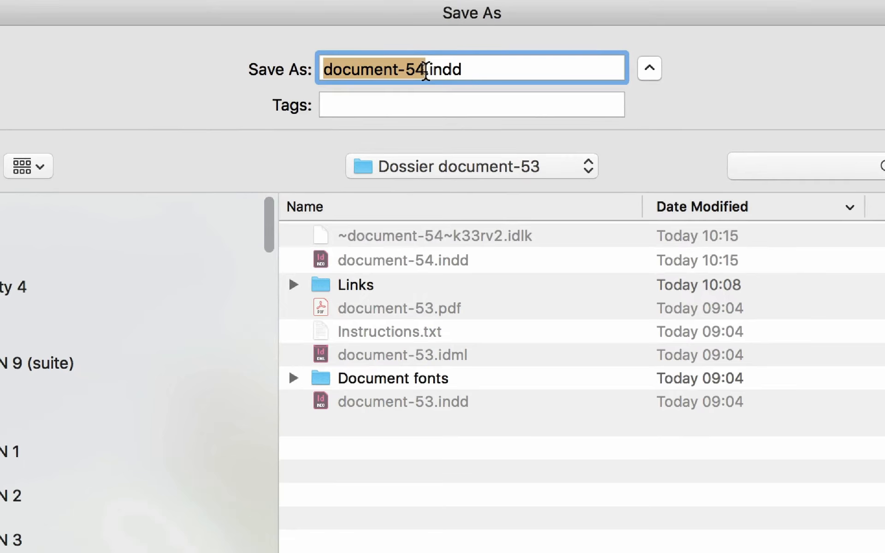
{"action": "left_click", "coordinate": [426, 72]}
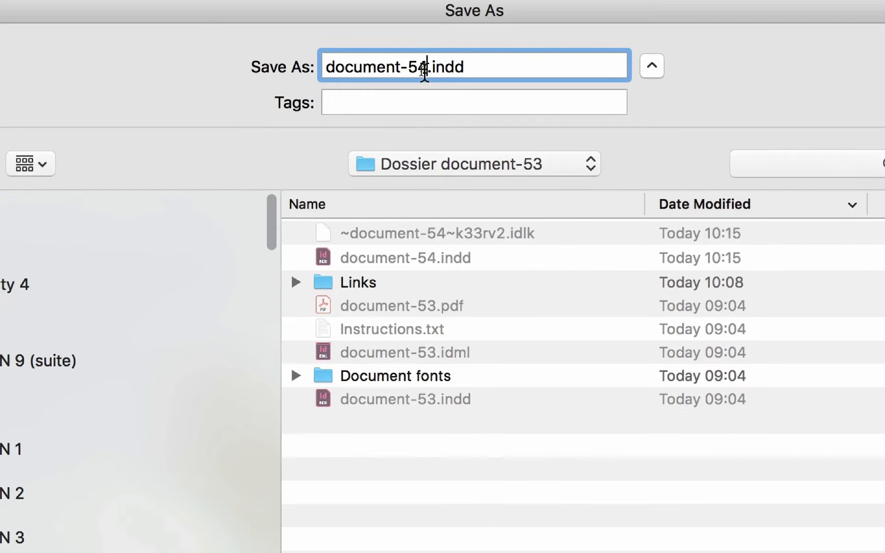
{"action": "key", "text": "BackSpace"}
{"action": "type", "text": "5"}
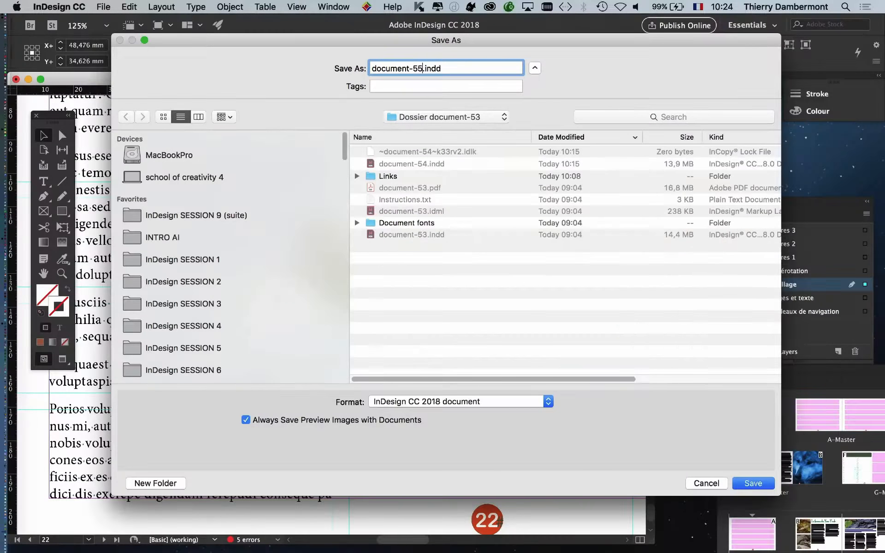
{"action": "key", "text": "Return"}
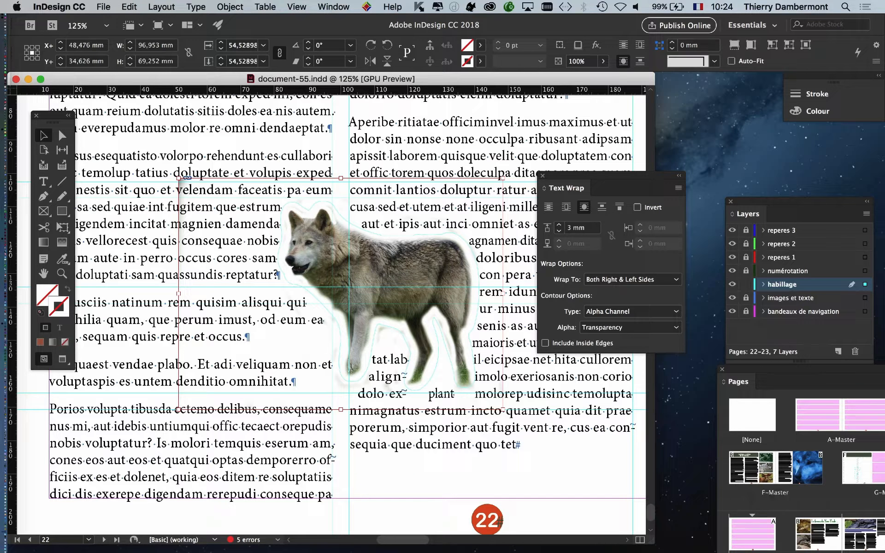
Move the Text Wrap panel away from the page 22 text and select the cut-out wolf's frame.
{"action": "left_click_drag", "start_coordinate": [590, 175], "coordinate": [629, 196]}
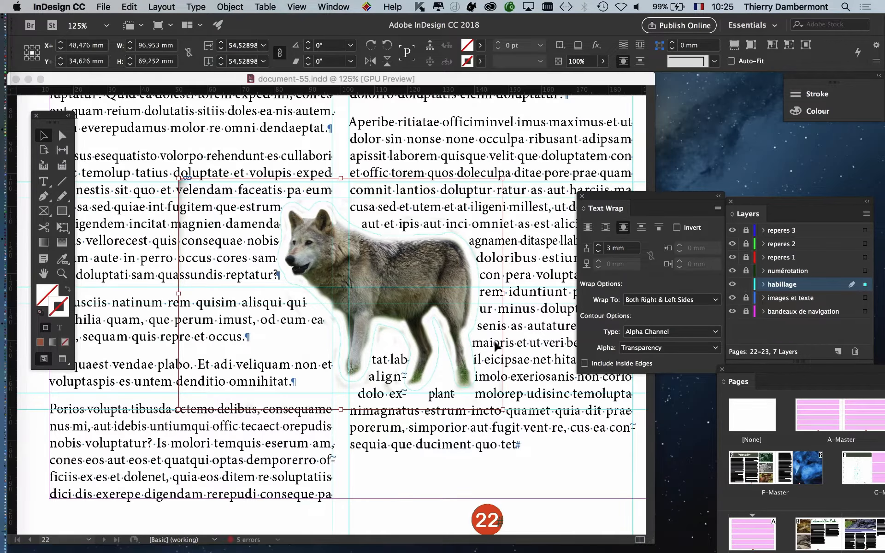
{"action": "left_click_drag", "start_coordinate": [629, 198], "coordinate": [552, 151]}
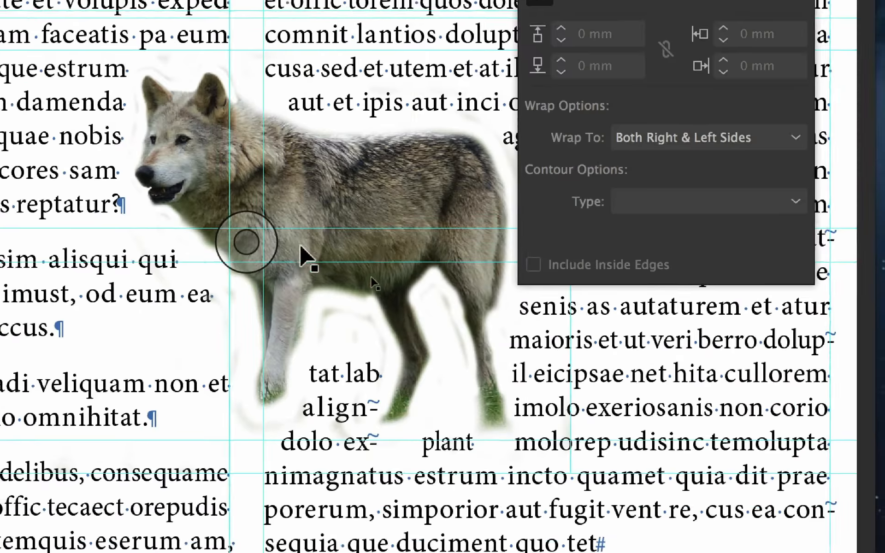
{"action": "left_click", "coordinate": [743, 222]}
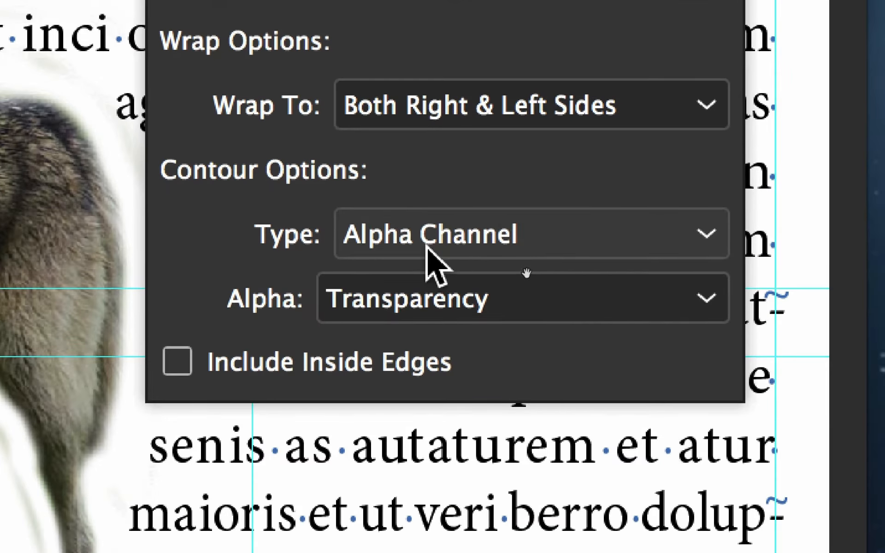
{"action": "left_click", "coordinate": [286, 272]}
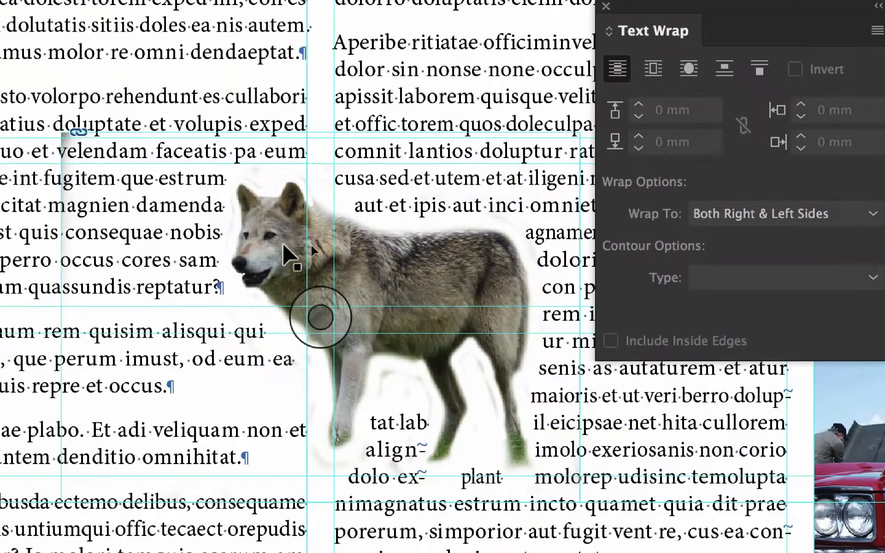
{"action": "left_click", "coordinate": [283, 244]}
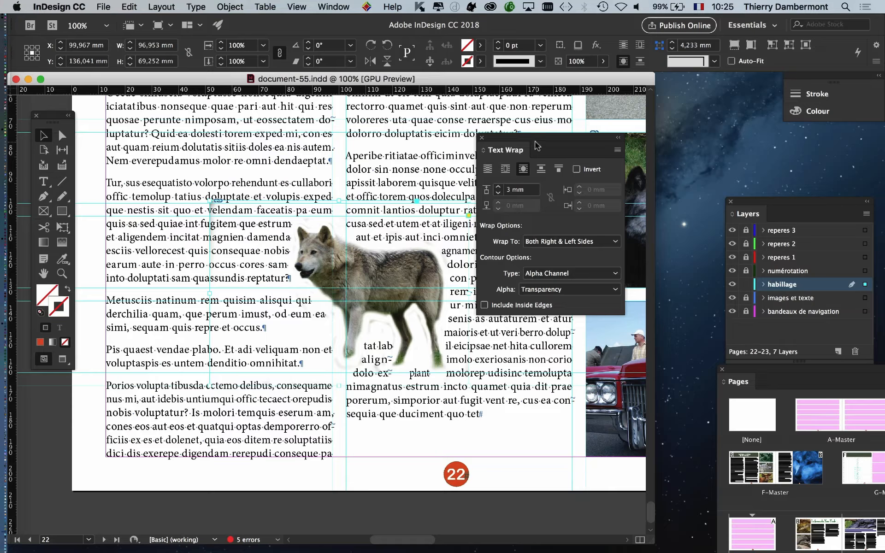
{"action": "left_click_drag", "start_coordinate": [535, 138], "coordinate": [628, 144]}
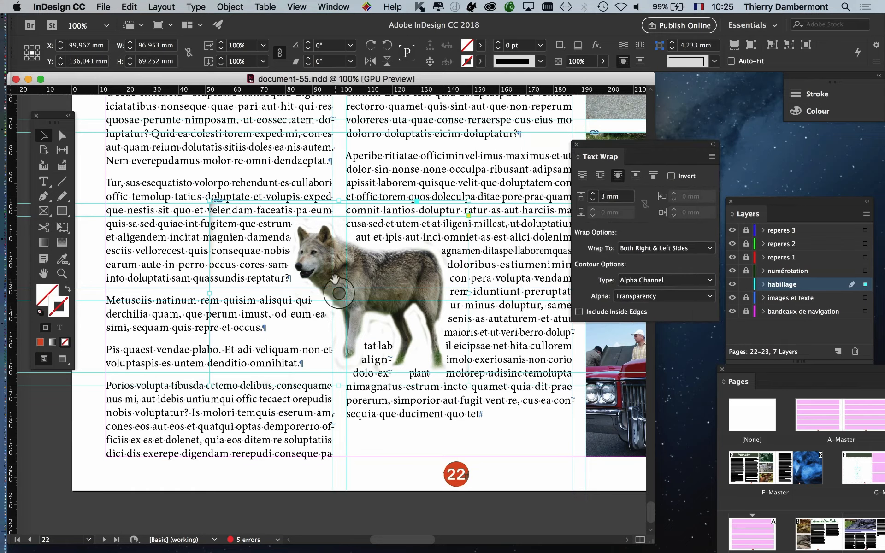
Move the cut-out wolf around the first text column to test how the text reflows along its contour.
{"action": "left_click_drag", "start_coordinate": [335, 280], "coordinate": [306, 267]}
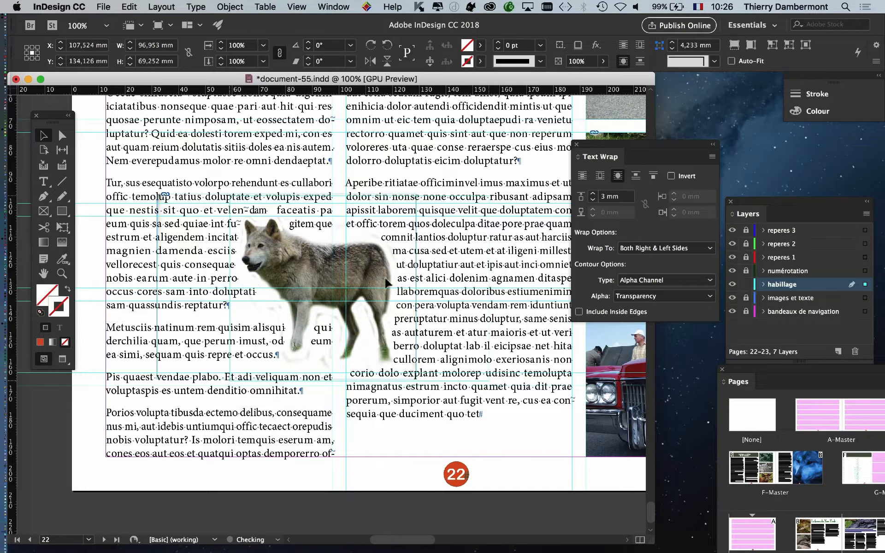
{"action": "left_click_drag", "start_coordinate": [386, 282], "coordinate": [237, 290]}
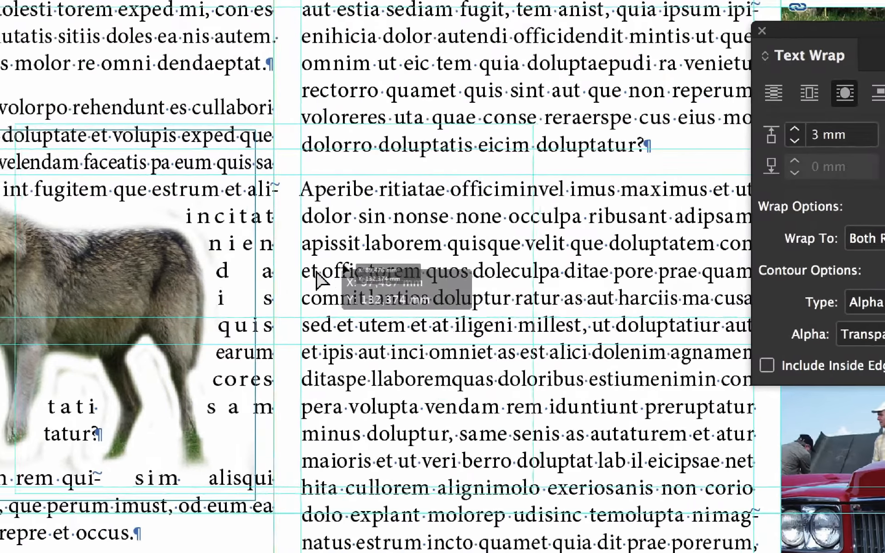
{"action": "left_click_drag", "start_coordinate": [317, 273], "coordinate": [224, 291]}
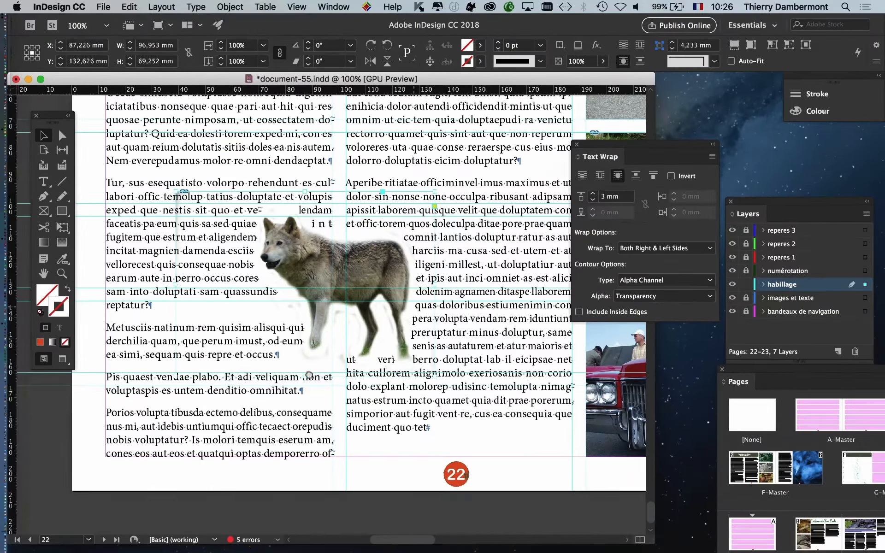
Try the wolf over the second column and the neighbouring wolf photo, and bring it back between the two columns.
{"action": "scroll", "coordinate": [206, 383], "scroll_direction": "right", "scroll_amount": 5}
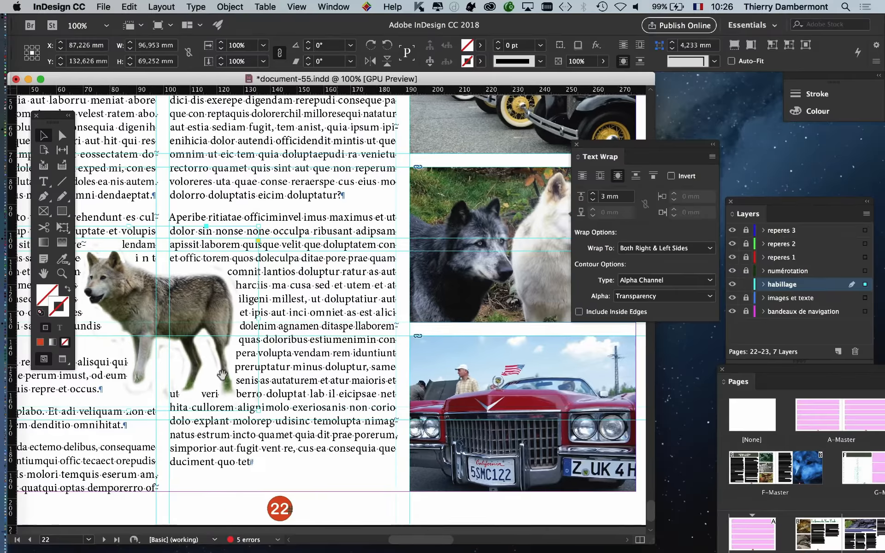
{"action": "left_click_drag", "start_coordinate": [194, 306], "coordinate": [419, 260]}
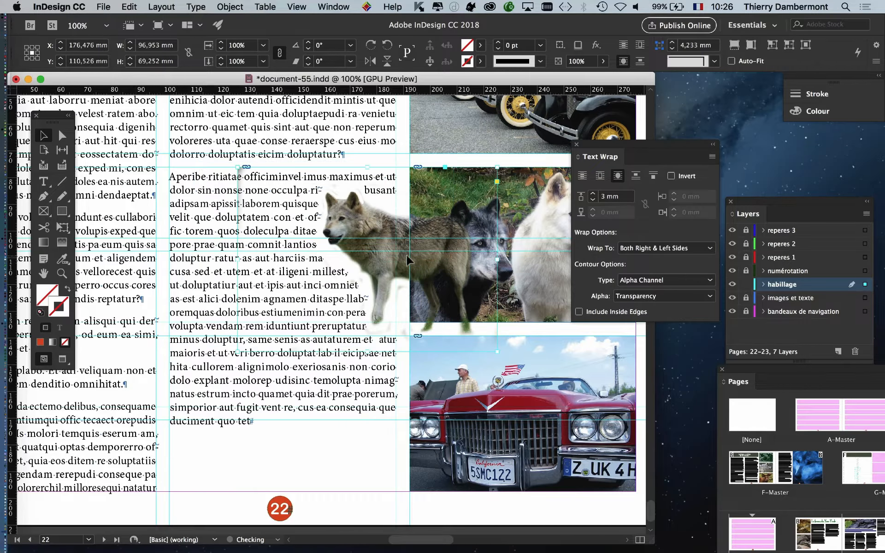
{"action": "left_click_drag", "start_coordinate": [333, 302], "coordinate": [501, 332]}
{"action": "left_click_drag", "start_coordinate": [528, 258], "coordinate": [325, 298]}
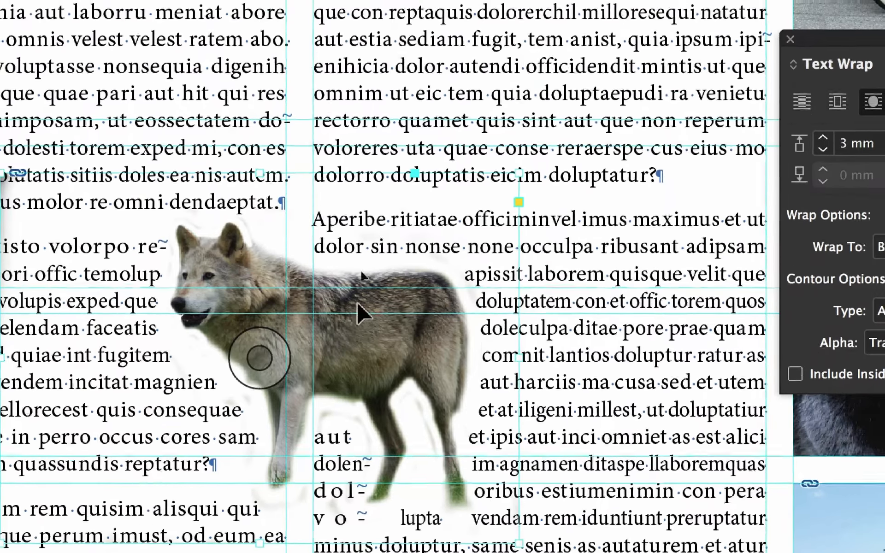
{"action": "left_click_drag", "start_coordinate": [360, 213], "coordinate": [345, 206]}
{"action": "left_click_drag", "start_coordinate": [353, 302], "coordinate": [364, 353]}
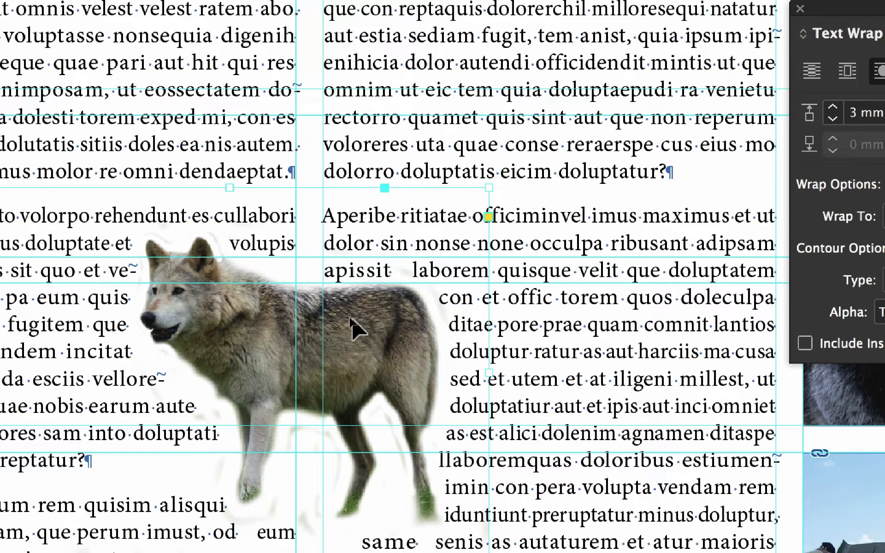
{"action": "mouse_move", "coordinate": [351, 318]}
{"action": "left_mouse_down"}
{"action": "mouse_move", "coordinate": [384, 319]}
{"action": "mouse_move", "coordinate": [365, 315]}
{"action": "left_mouse_up"}
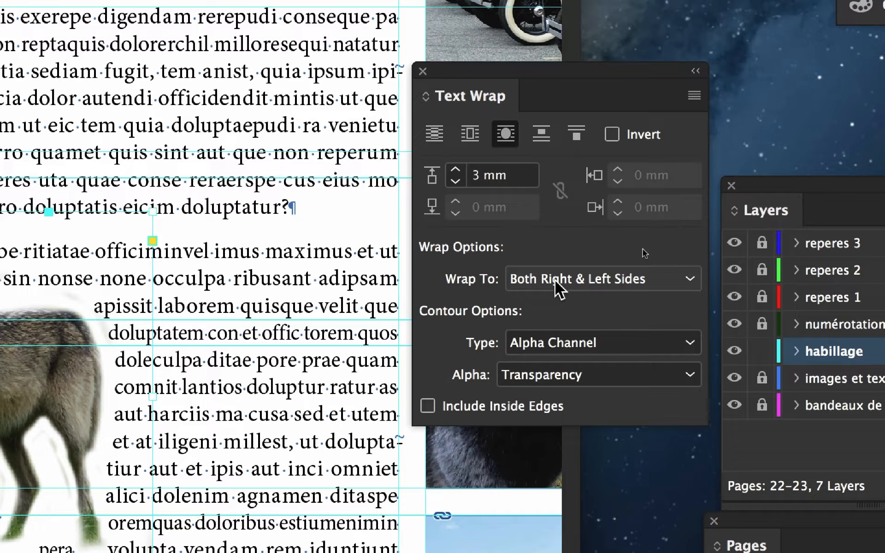
Set the text to wrap to Largest Area and place the wolf between the columns at about X 89.5 mm, Y 120.7 mm.
{"action": "left_click", "coordinate": [554, 281]}
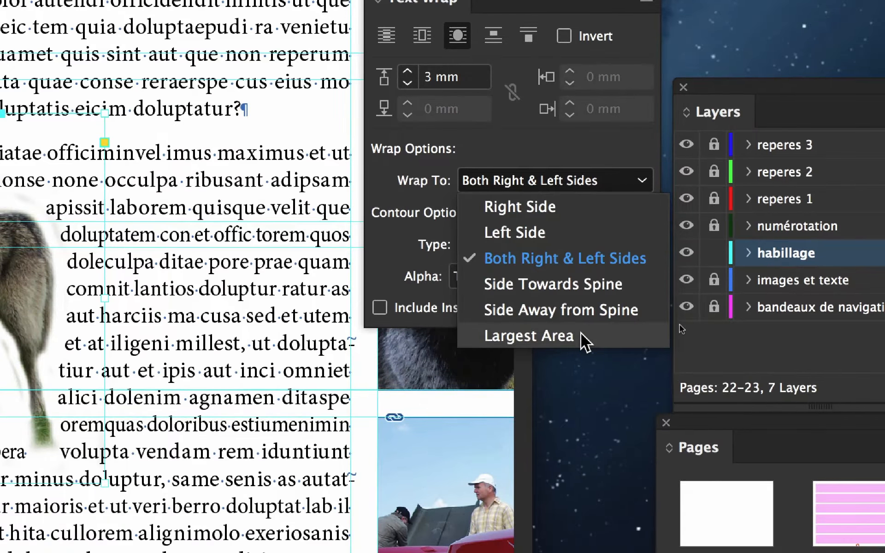
{"action": "left_click", "coordinate": [581, 333]}
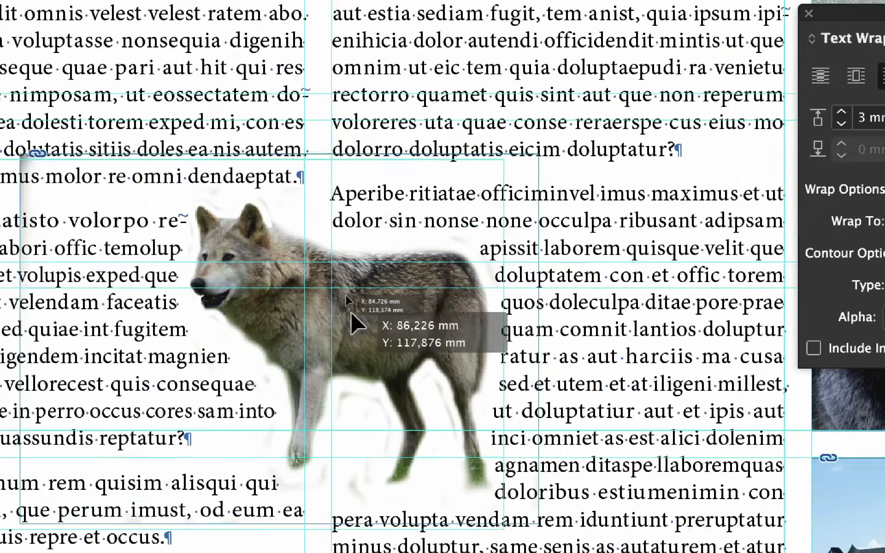
{"action": "left_click_drag", "start_coordinate": [346, 295], "coordinate": [334, 299]}
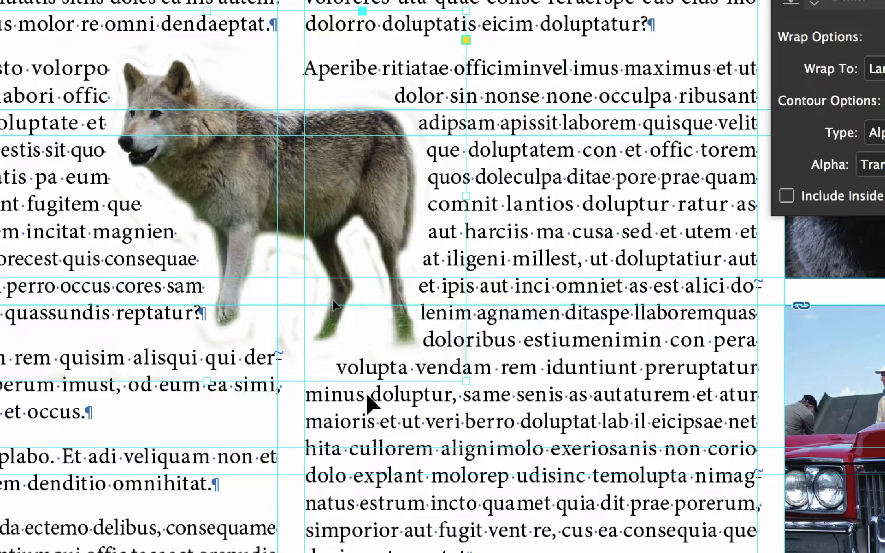
{"action": "left_click_drag", "start_coordinate": [329, 175], "coordinate": [363, 179]}
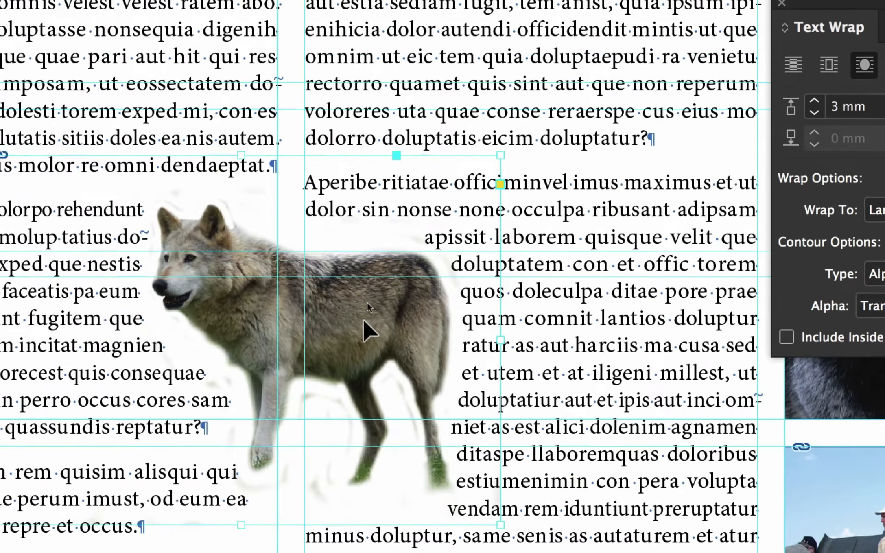
{"action": "left_click", "coordinate": [876, 210]}
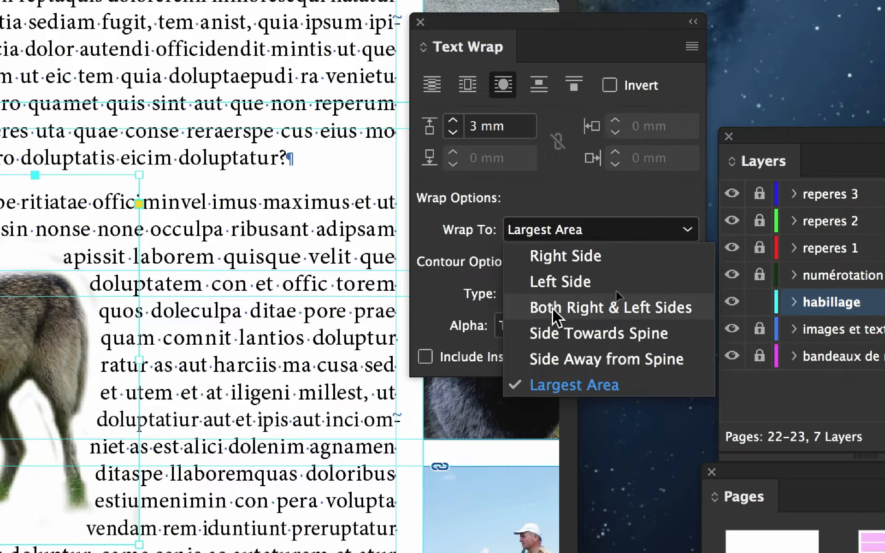
{"action": "left_click", "coordinate": [553, 308]}
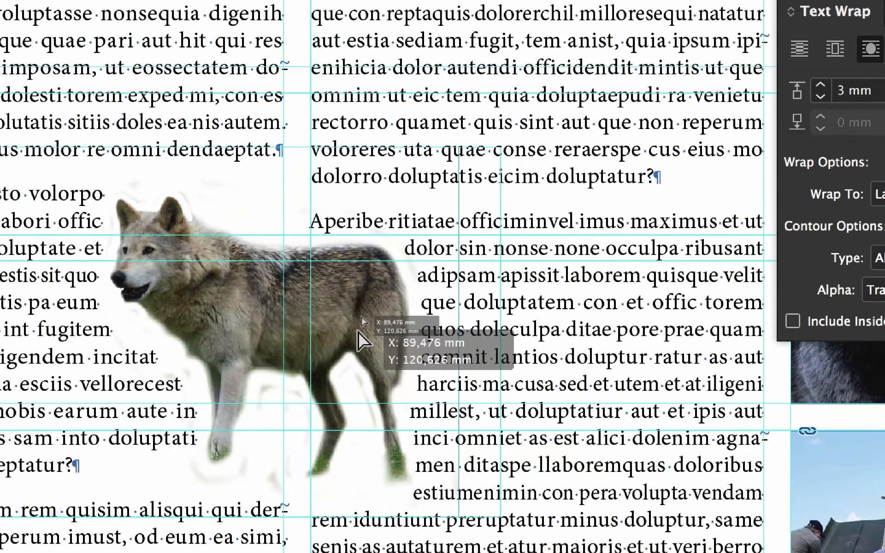
{"action": "left_click_drag", "start_coordinate": [362, 336], "coordinate": [357, 328]}
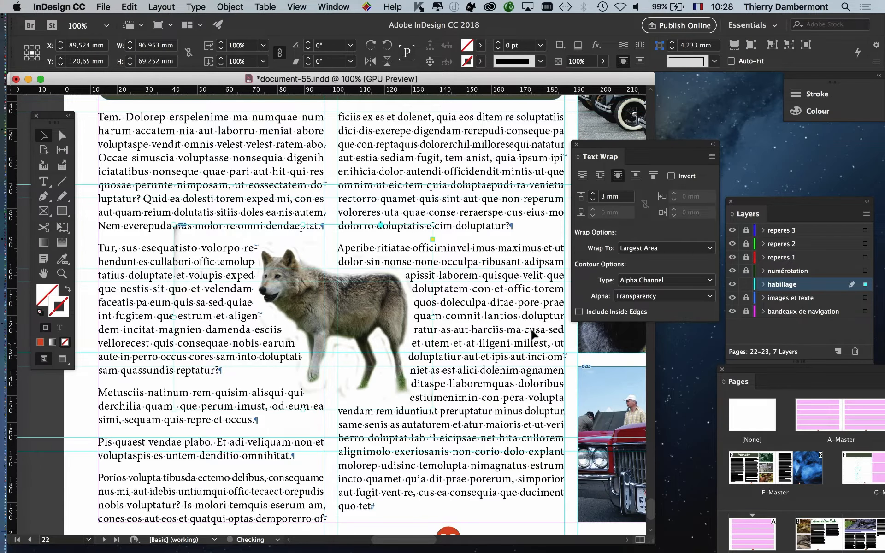
{"action": "key", "text": "super+Tab"}
{"action": "key", "text": "super+Tab"}
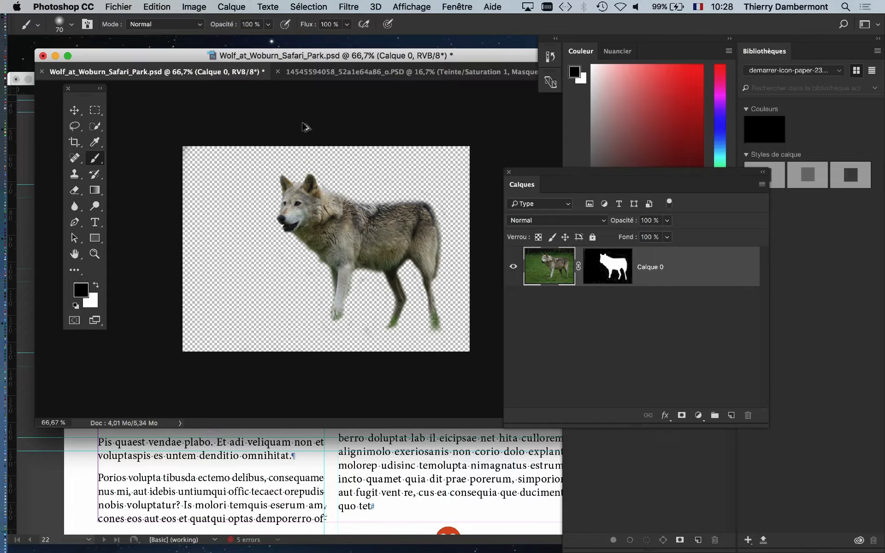
{"action": "left_click", "coordinate": [309, 74]}
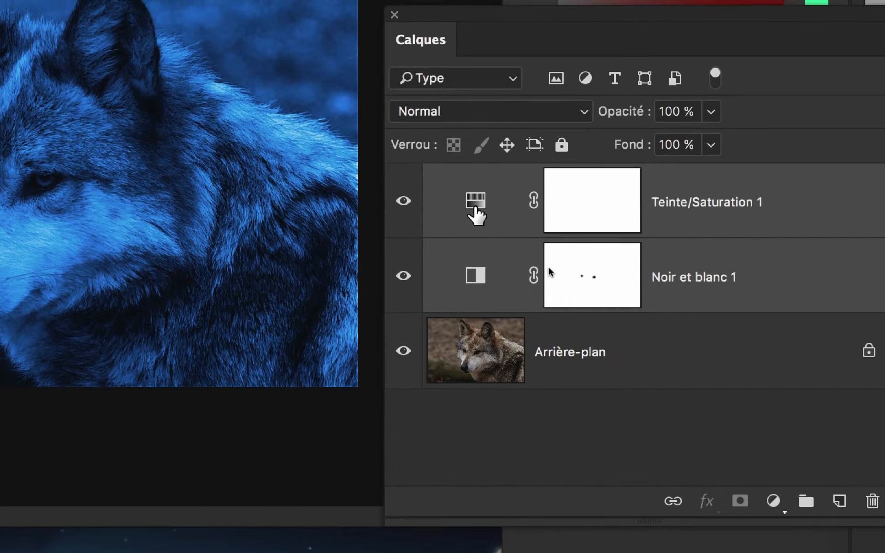
Copy the Teinte/Saturation 1 and Noir et blanc 1 adjustment layers into Wolf_at_Woburn_Safari_Park.psd and select the mask of Noir et blanc 1.
{"action": "left_click_drag", "start_coordinate": [476, 209], "coordinate": [198, 77]}
{"action": "left_click_drag", "start_coordinate": [196, 76], "coordinate": [353, 113]}
{"action": "left_click_drag", "start_coordinate": [250, 90], "coordinate": [109, 29]}
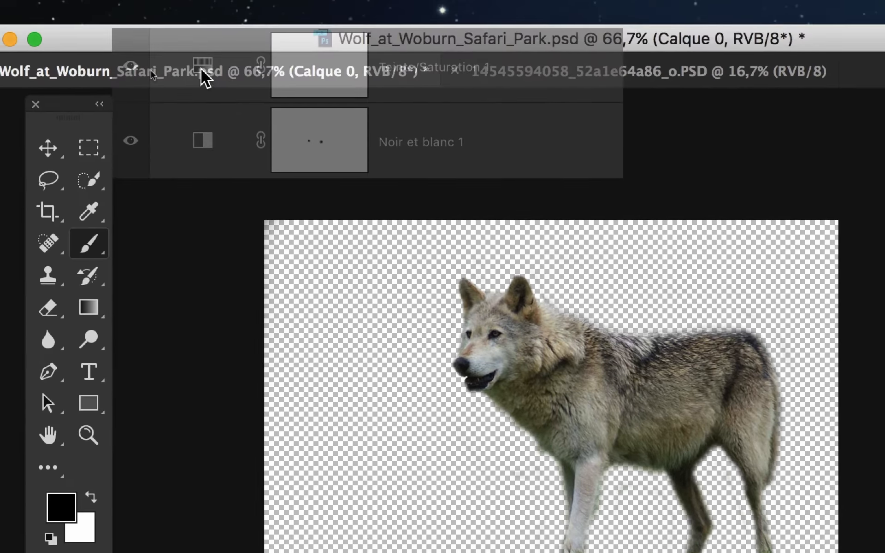
{"action": "left_click_drag", "start_coordinate": [203, 78], "coordinate": [261, 156]}
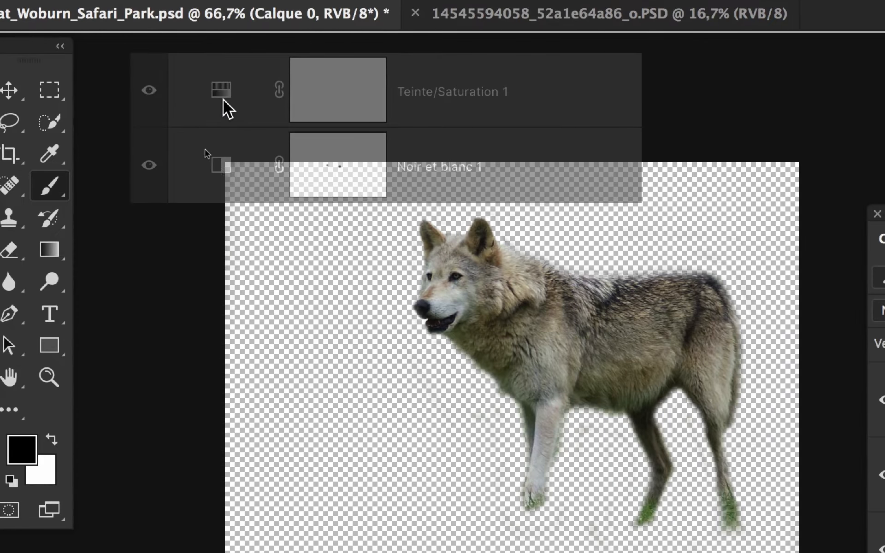
{"action": "left_click_drag", "start_coordinate": [223, 99], "coordinate": [323, 166]}
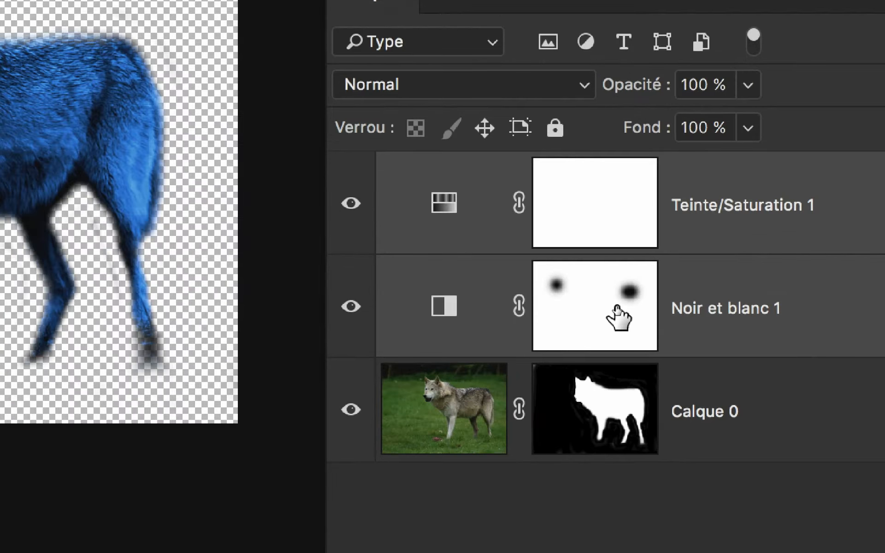
{"action": "left_click", "coordinate": [616, 308]}
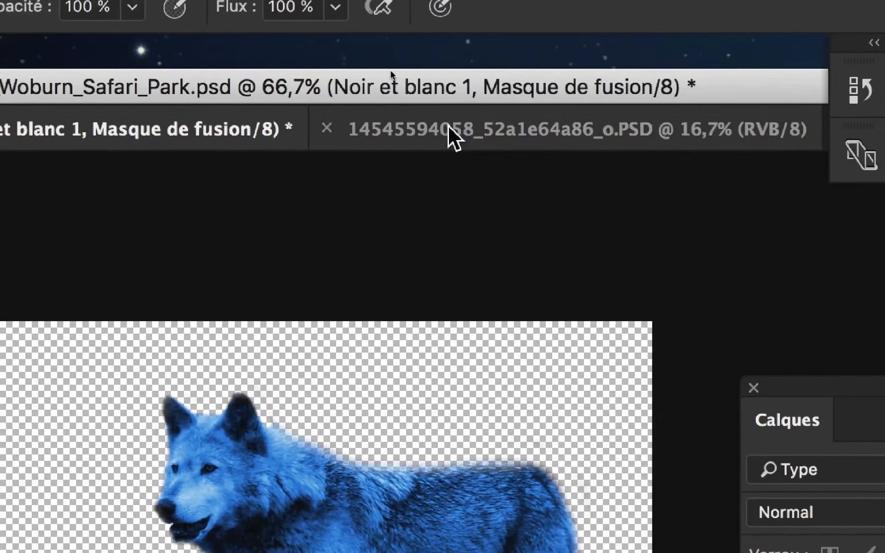
{"action": "left_click", "coordinate": [502, 60]}
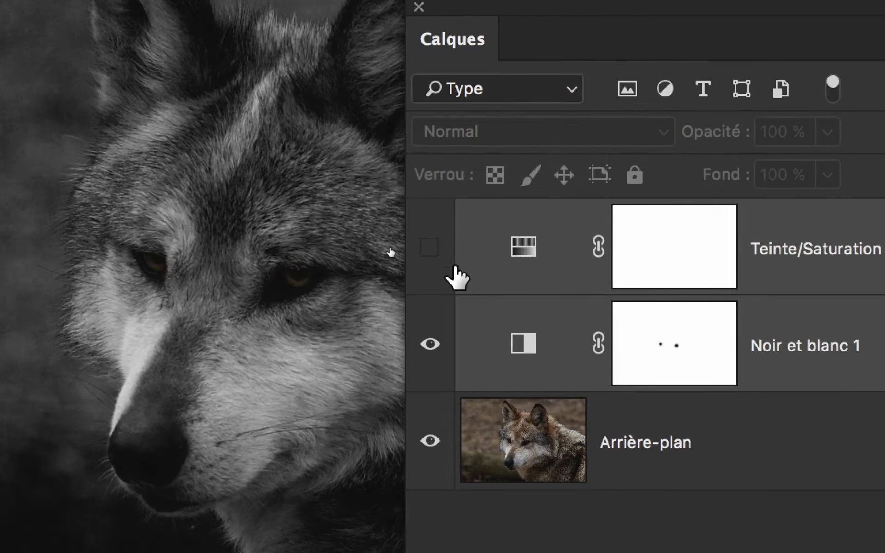
{"action": "left_click", "coordinate": [575, 225]}
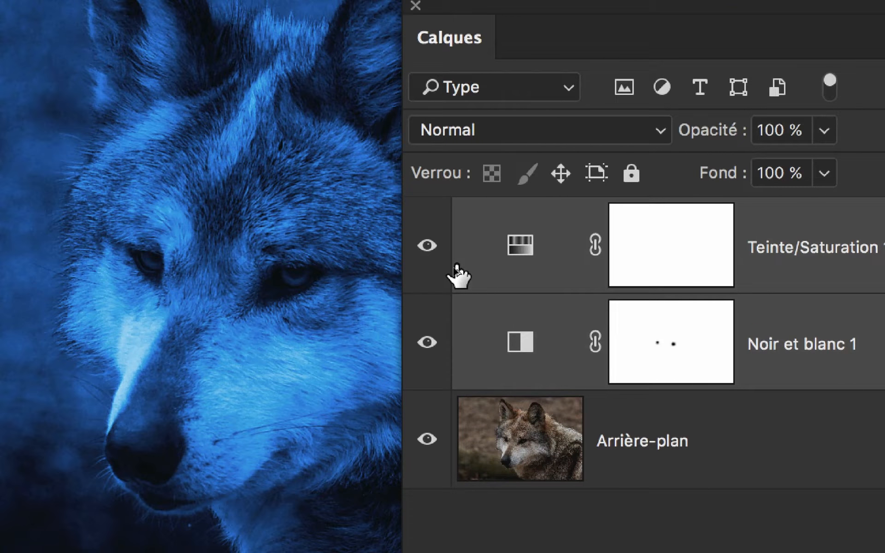
{"action": "left_click_drag", "start_coordinate": [691, 346], "coordinate": [690, 240]}
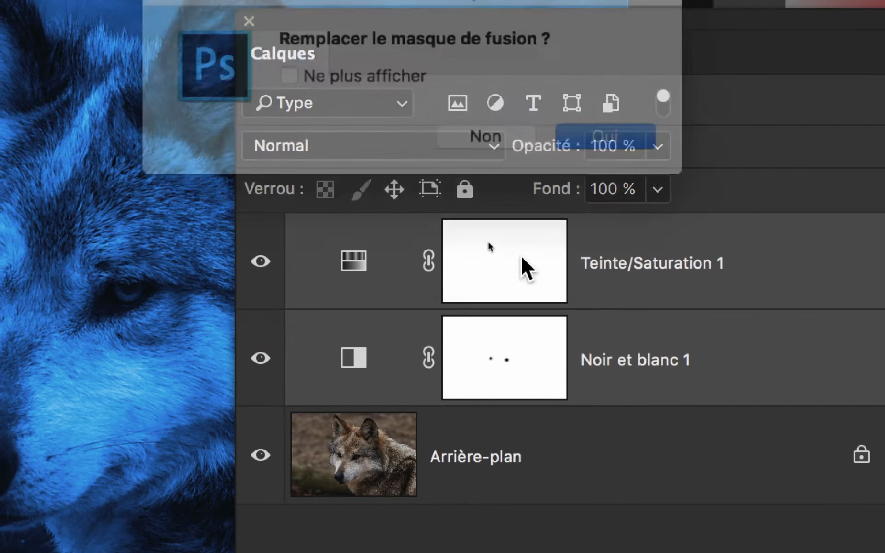
{"action": "key", "text": "Return"}
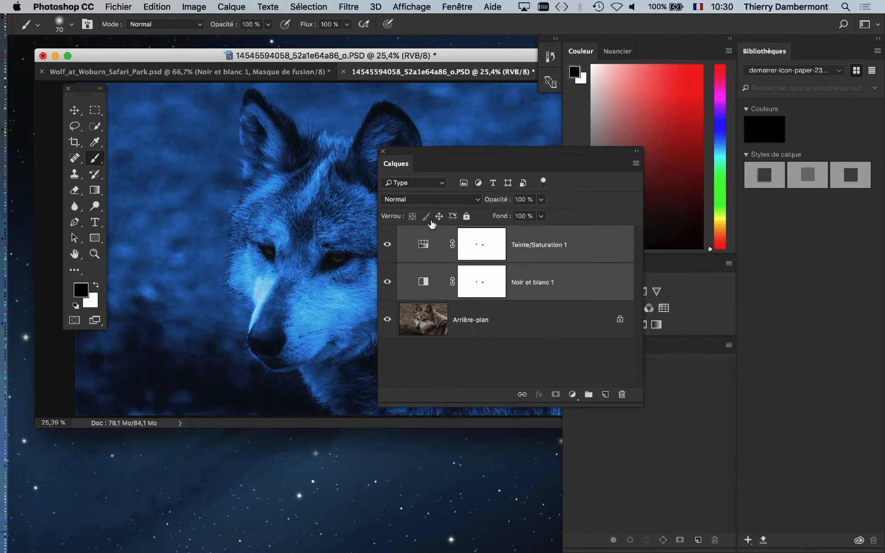
{"action": "left_click_drag", "start_coordinate": [506, 161], "coordinate": [654, 171]}
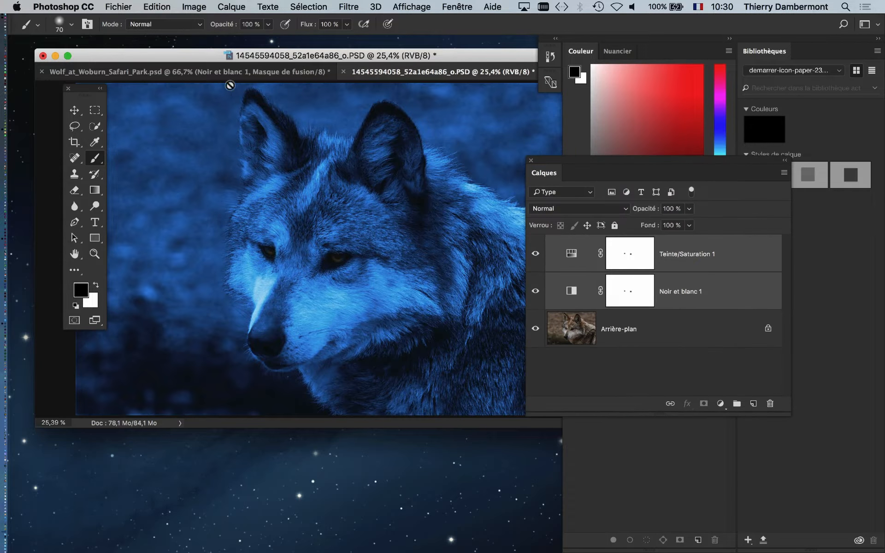
Return to Wolf_at_Woburn_Safari_Park.psd, fill the Noir et blanc 1 mask entirely with white, and restore the normal image view.
{"action": "left_click", "coordinate": [222, 73]}
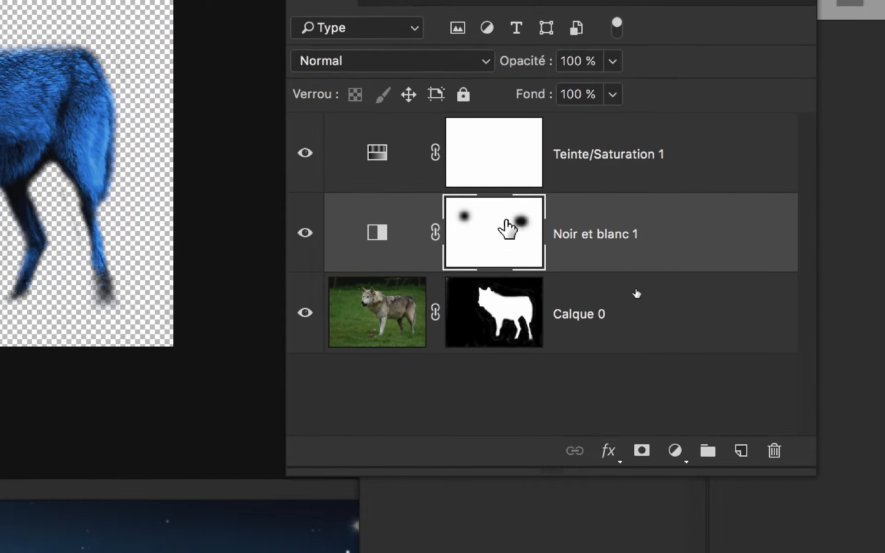
{"action": "left_click", "coordinate": [507, 239], "text": "alt"}
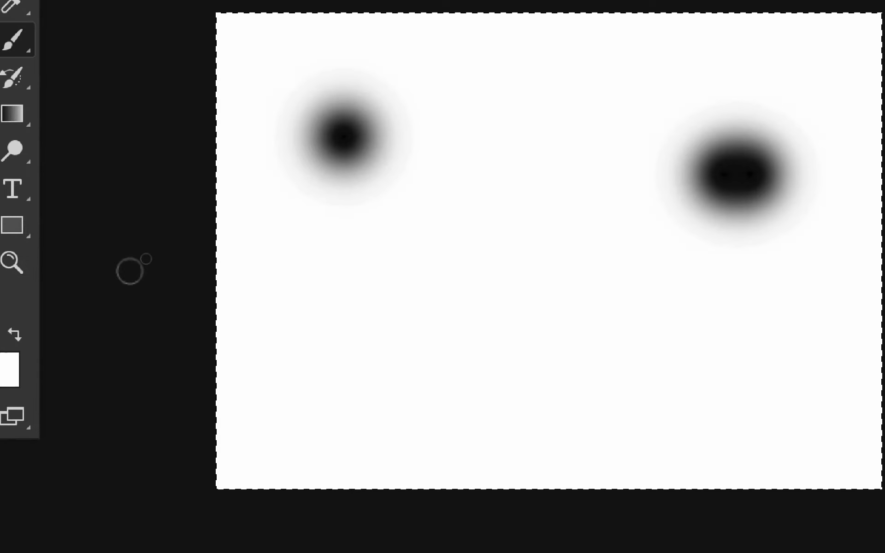
{"action": "key", "text": "Delete"}
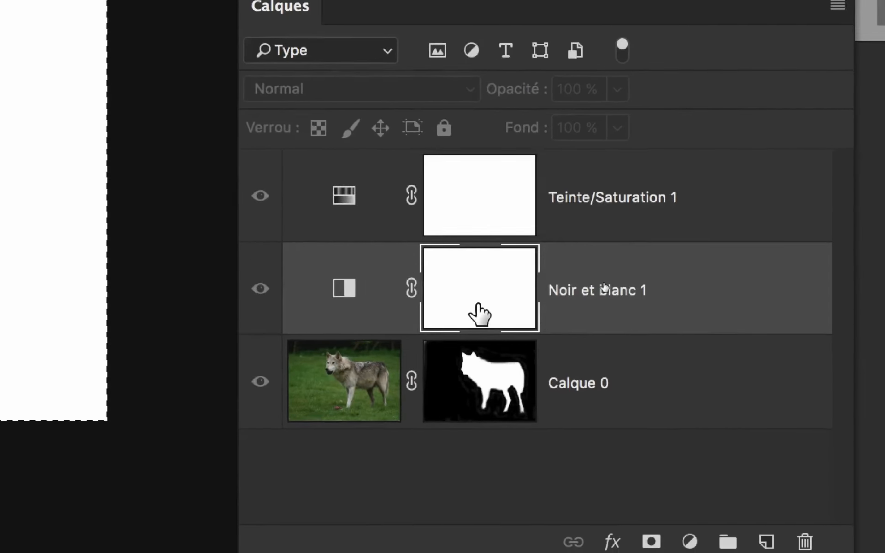
{"action": "left_click", "coordinate": [479, 306], "text": "alt"}
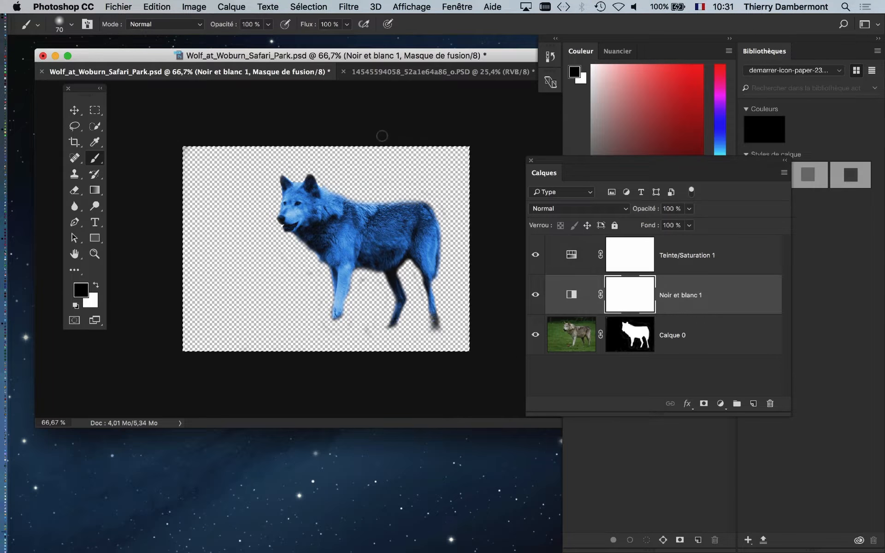
Save the recoloured Wolf_at_Woburn_Safari_Park.psd and arrange the layer list beside the wolf.
{"action": "scroll", "coordinate": [351, 254], "scroll_direction": "up", "scroll_amount": 1}
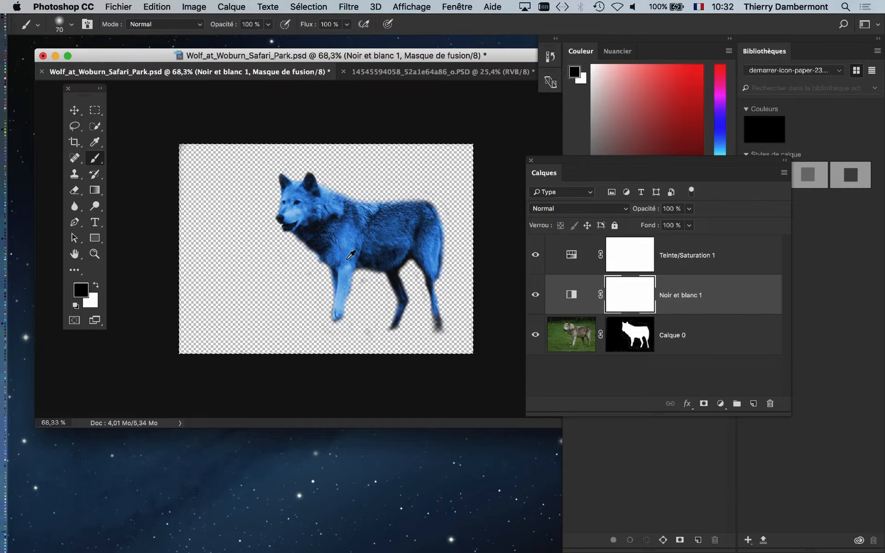
{"action": "scroll", "coordinate": [351, 255], "scroll_direction": "up", "scroll_amount": 3}
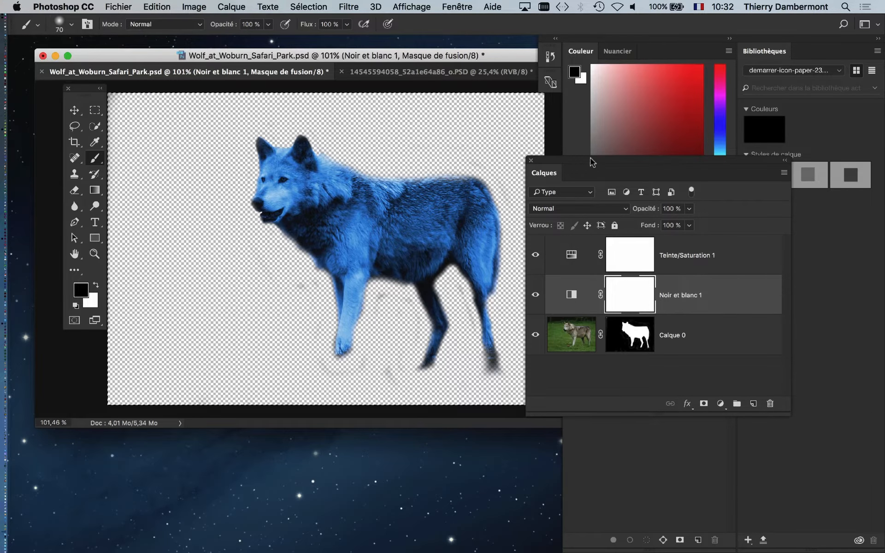
{"action": "left_click_drag", "start_coordinate": [592, 161], "coordinate": [686, 159]}
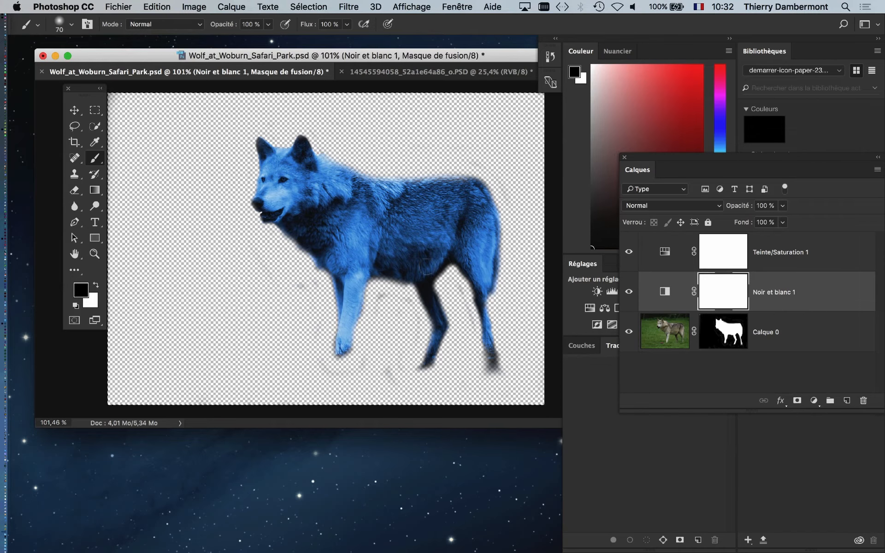
{"action": "left_click", "coordinate": [118, 7]}
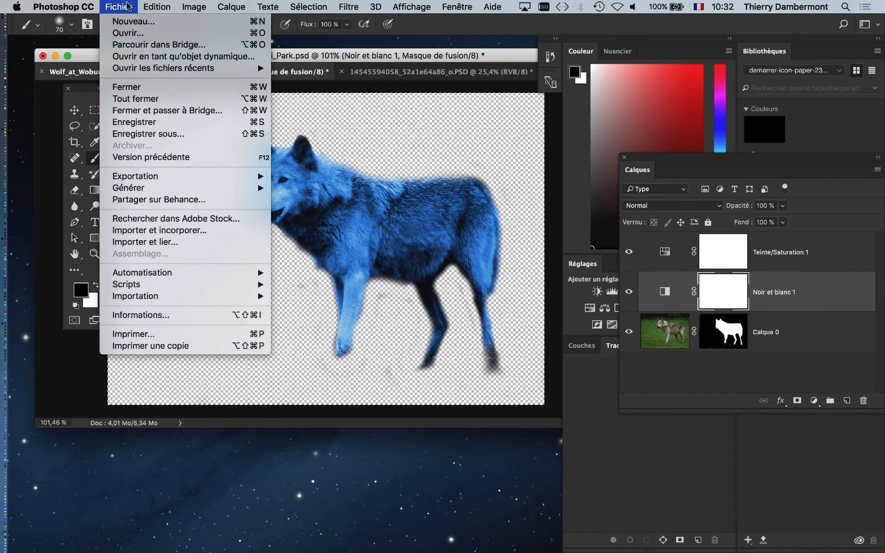
{"action": "left_click", "coordinate": [164, 122]}
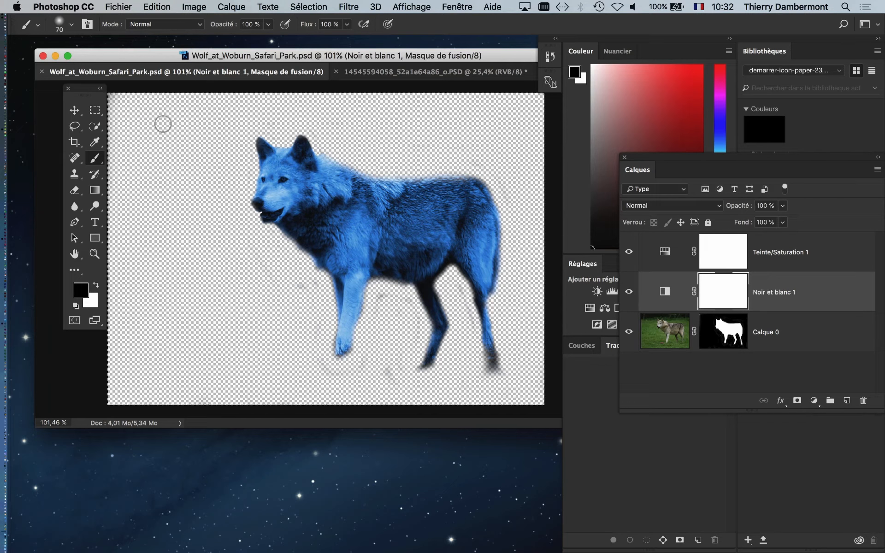
{"action": "left_click_drag", "start_coordinate": [652, 158], "coordinate": [518, 113]}
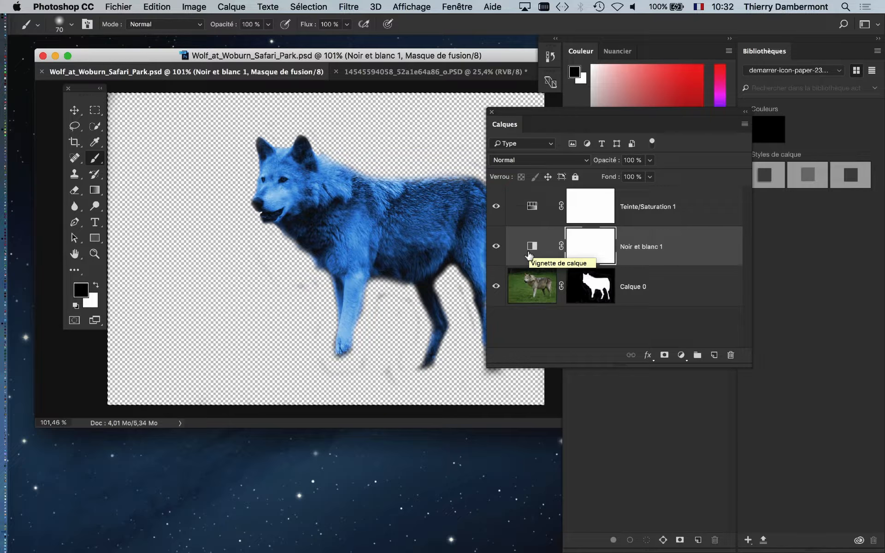
{"action": "left_click_drag", "start_coordinate": [520, 116], "coordinate": [550, 143]}
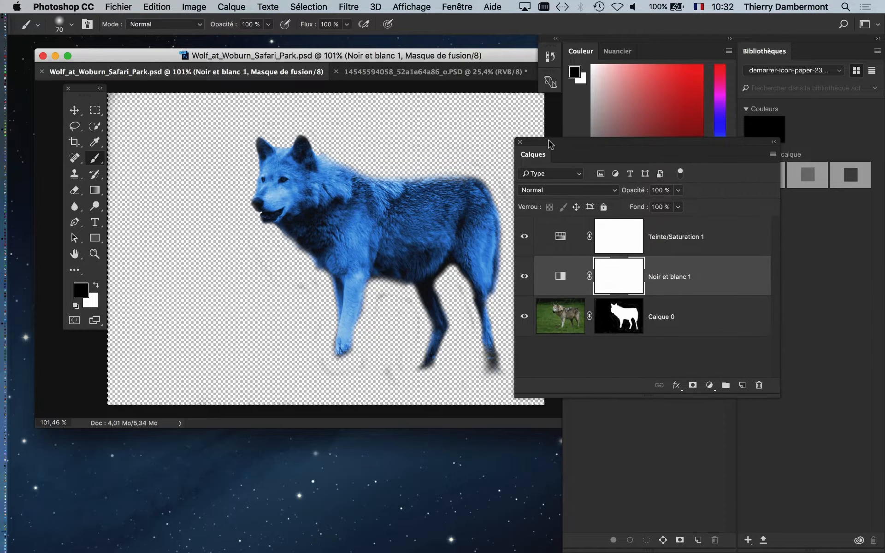
Switch to InDesign and display the list of linked images, narrowed and moved clear of the wolf.
{"action": "key", "text": "super+Tab"}
{"action": "key", "text": "super+Tab"}
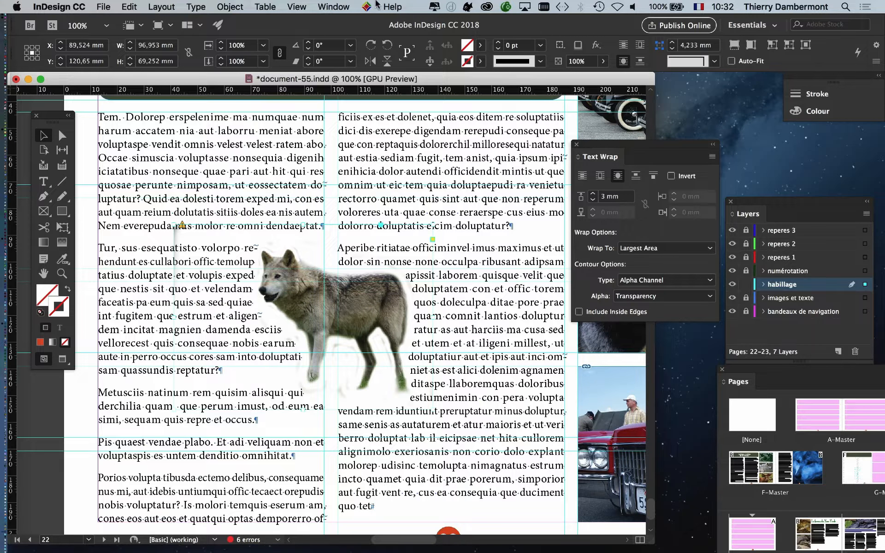
{"action": "left_click", "coordinate": [334, 6]}
{"action": "left_click", "coordinate": [336, 169]}
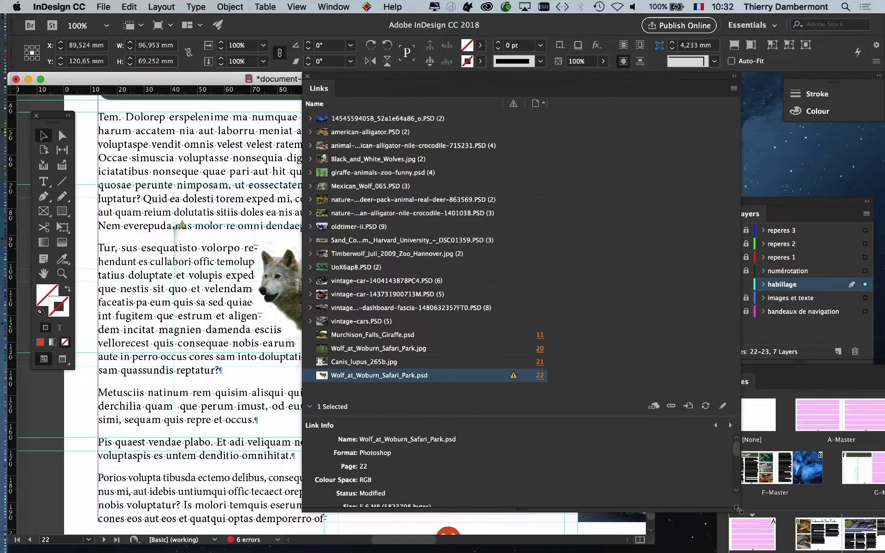
{"action": "left_click_drag", "start_coordinate": [737, 509], "coordinate": [594, 551]}
{"action": "left_click_drag", "start_coordinate": [397, 79], "coordinate": [552, 32]}
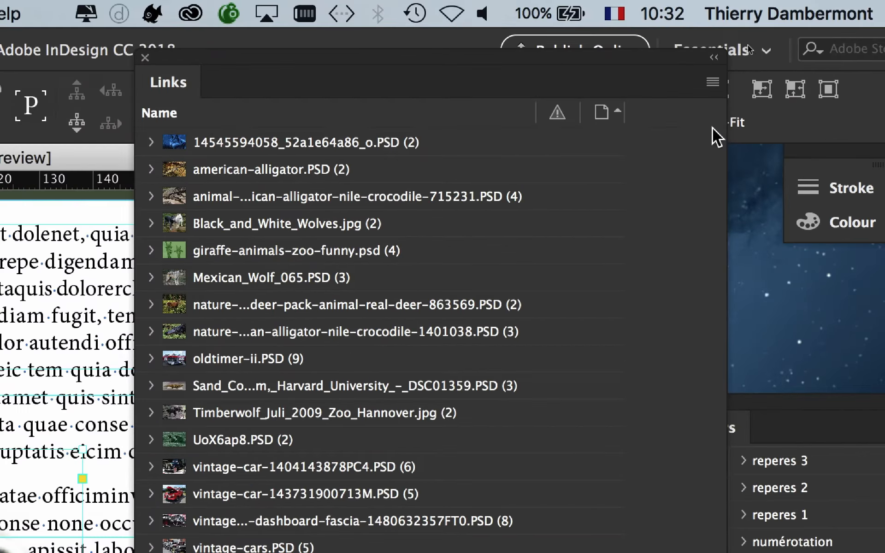
Update the modified link to Wolf_at_Woburn_Safari_Park.psd on page 22 and uncover the page text.
{"action": "left_click", "coordinate": [712, 83]}
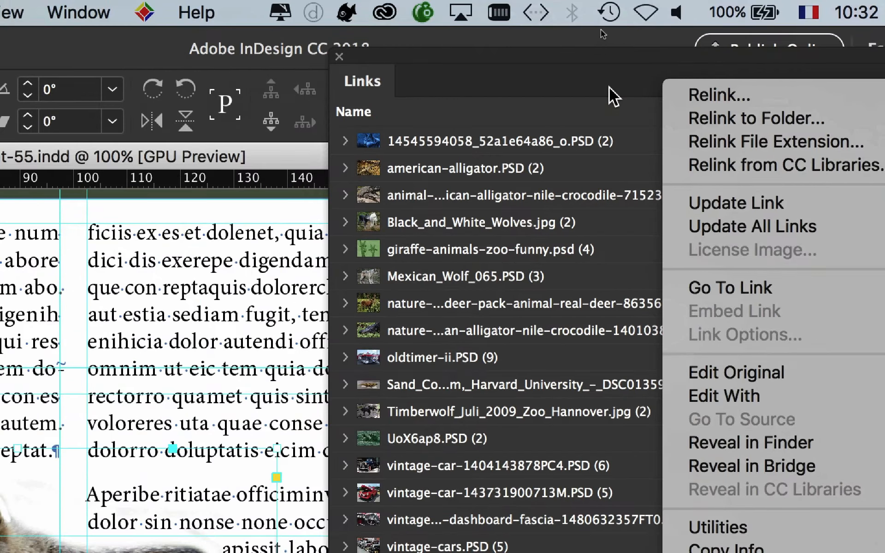
{"action": "left_click", "coordinate": [612, 58]}
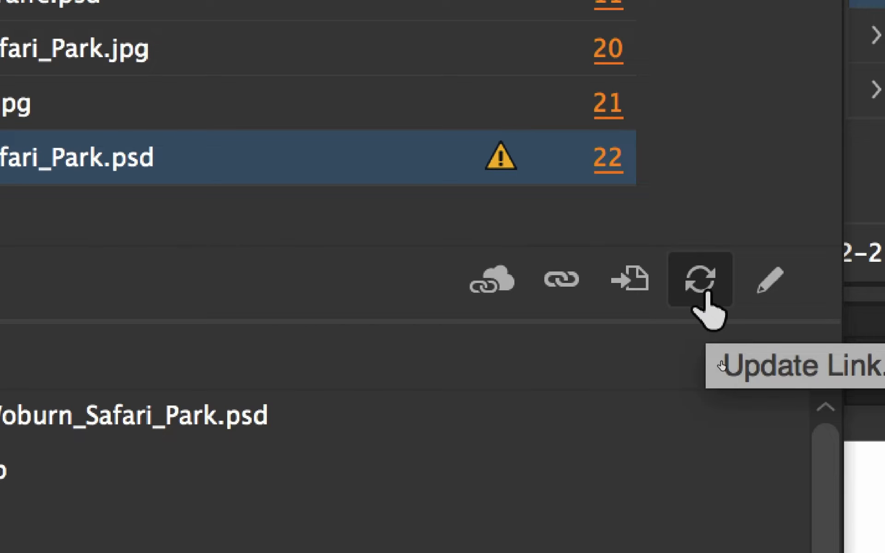
{"action": "left_click", "coordinate": [706, 298]}
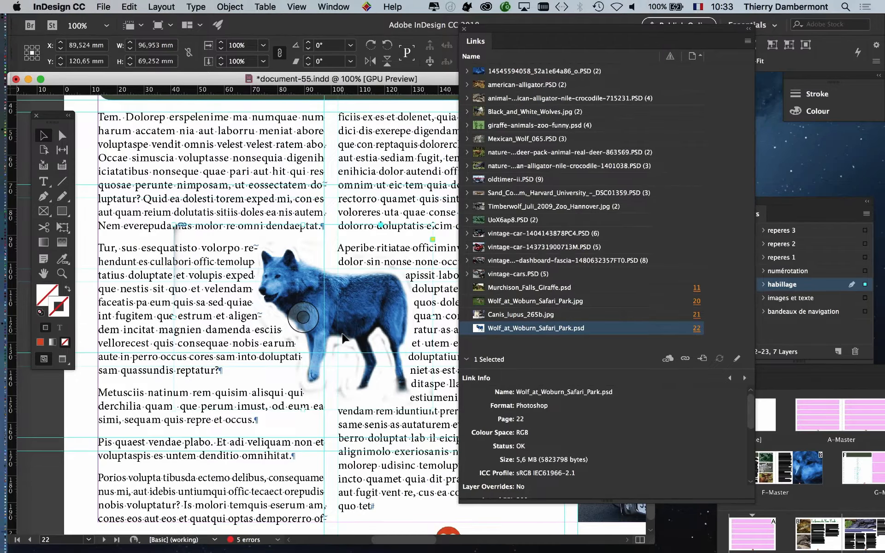
{"action": "left_click_drag", "start_coordinate": [484, 34], "coordinate": [611, 56]}
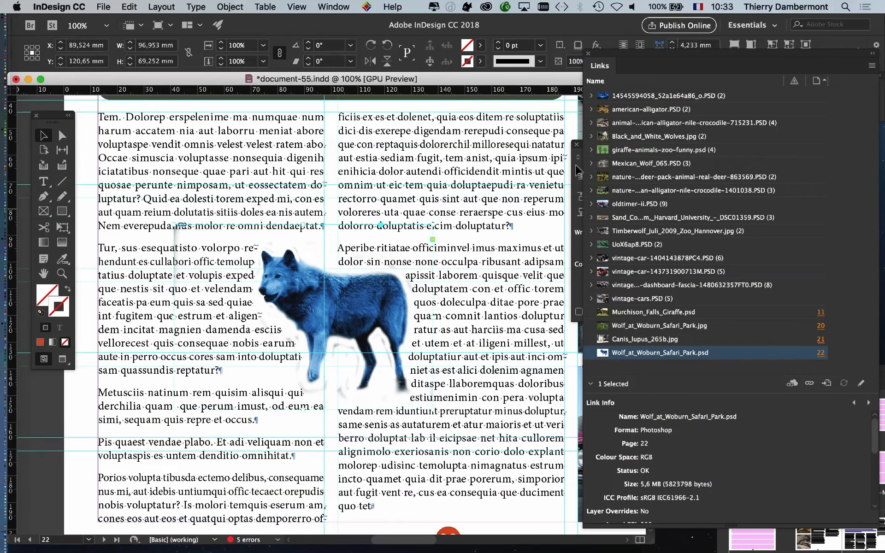
Switch back to Photoshop and show the wolf document in full-screen mode, with the whole animal clear of the layer list.
{"action": "key", "text": "super+Tab"}
{"action": "left_click", "coordinate": [447, 292]}
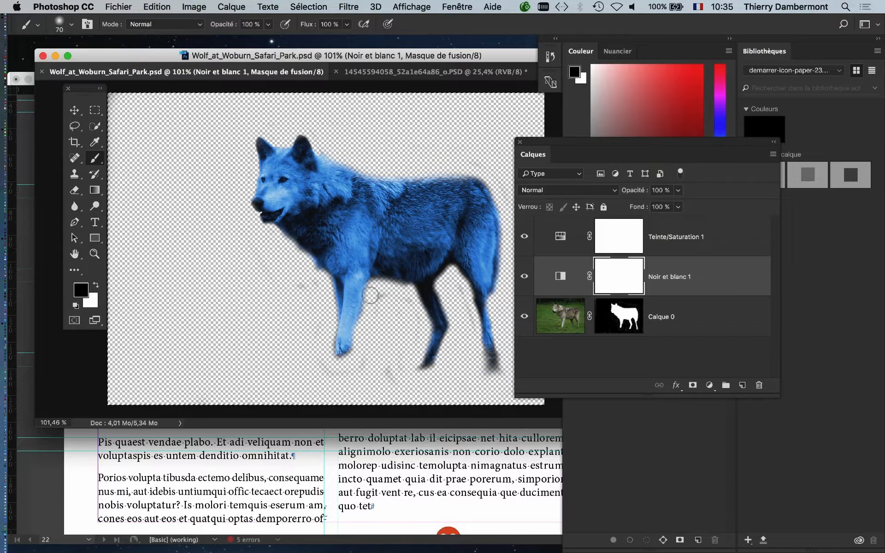
{"action": "scroll", "coordinate": [332, 282], "scroll_direction": "up", "scroll_amount": 2}
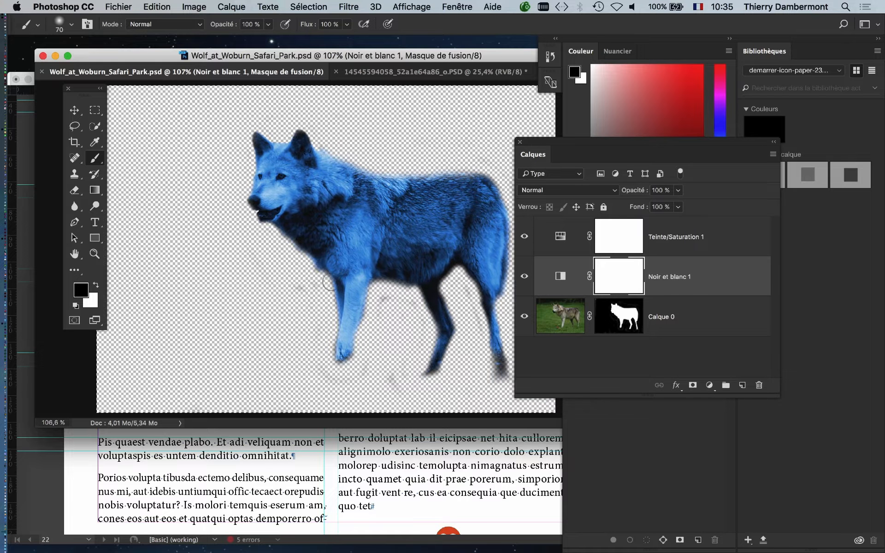
{"action": "key", "text": "f"}
{"action": "left_click_drag", "start_coordinate": [395, 287], "coordinate": [286, 271]}
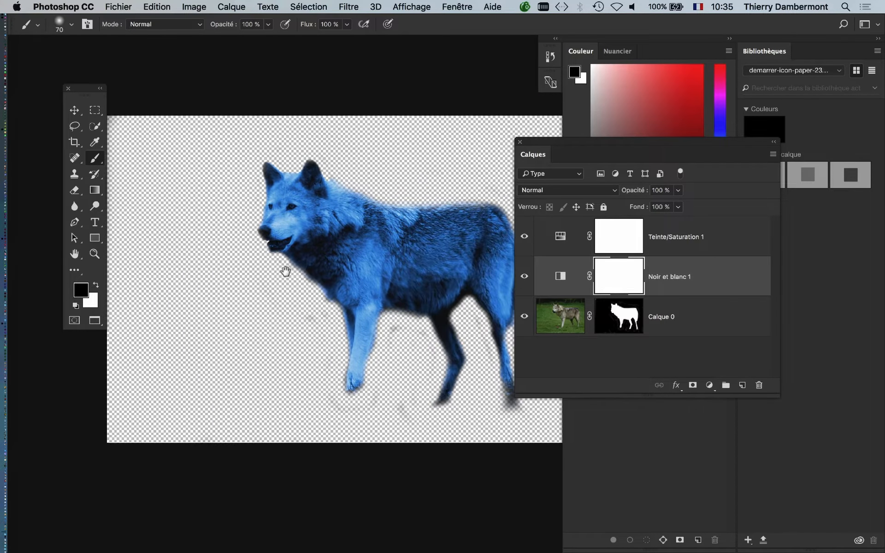
{"action": "scroll", "coordinate": [335, 291], "scroll_direction": "down", "scroll_amount": 1}
{"action": "scroll", "coordinate": [340, 286], "scroll_direction": "down", "scroll_amount": 1}
{"action": "left_click_drag", "start_coordinate": [389, 297], "coordinate": [326, 263]}
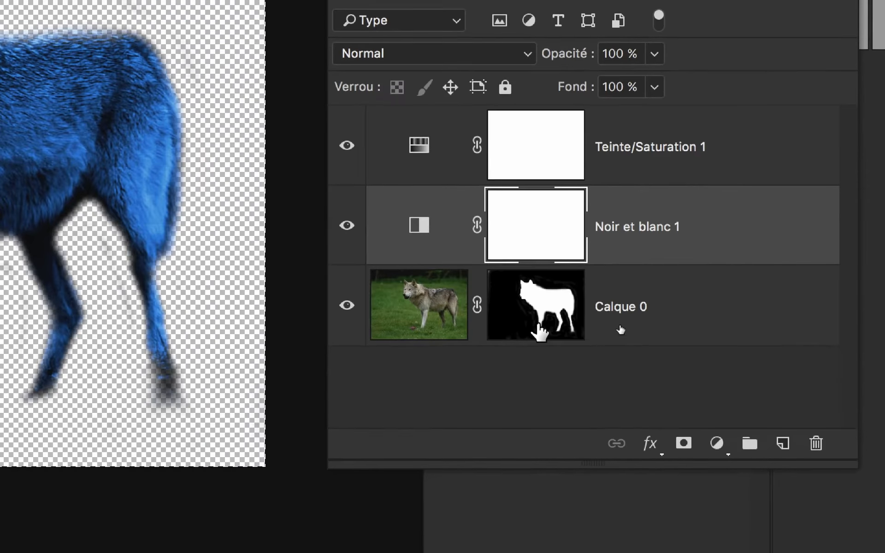
Convert the masked wolf layer Calque 0 to a smart object.
{"action": "left_click", "coordinate": [613, 316]}
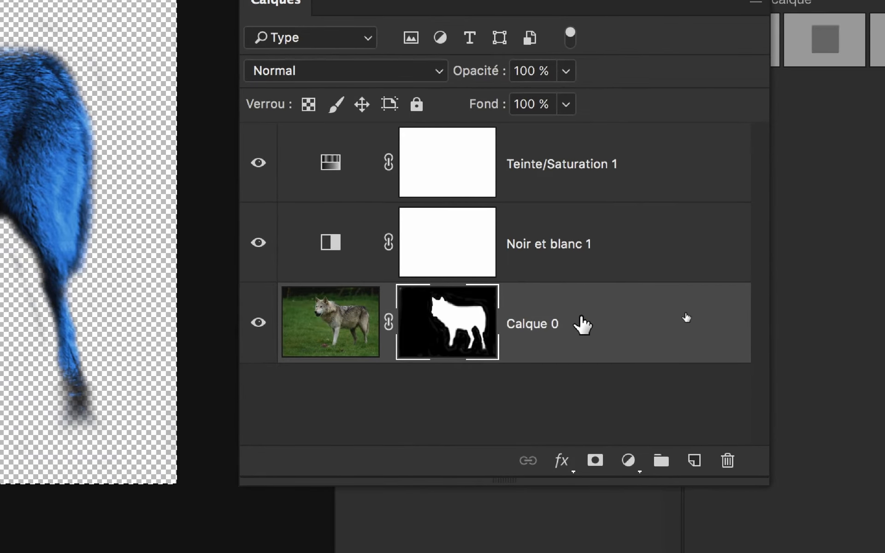
{"action": "right_click", "coordinate": [581, 323]}
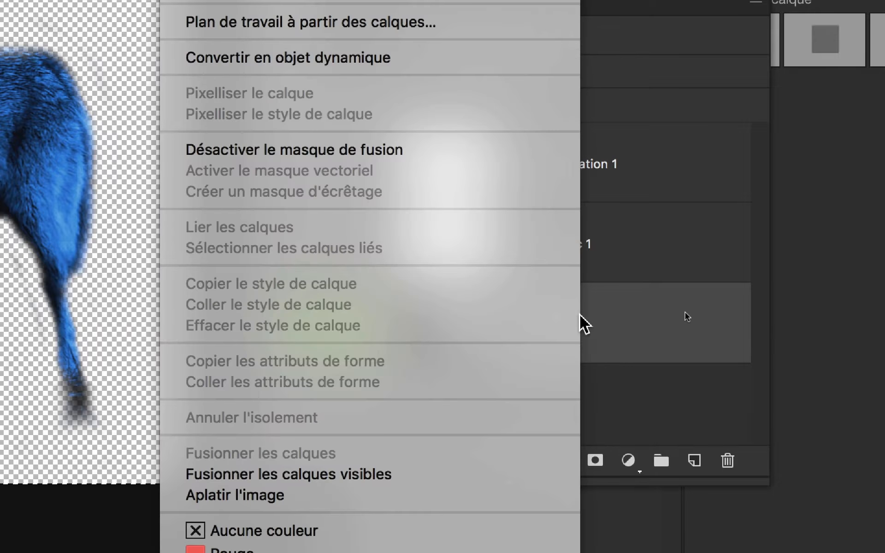
{"action": "key", "text": "Escape"}
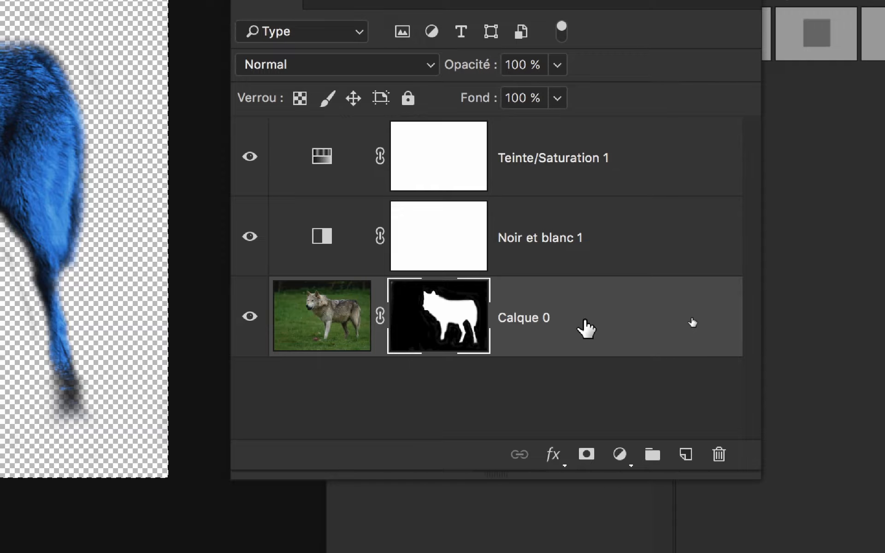
{"action": "right_click", "coordinate": [587, 328]}
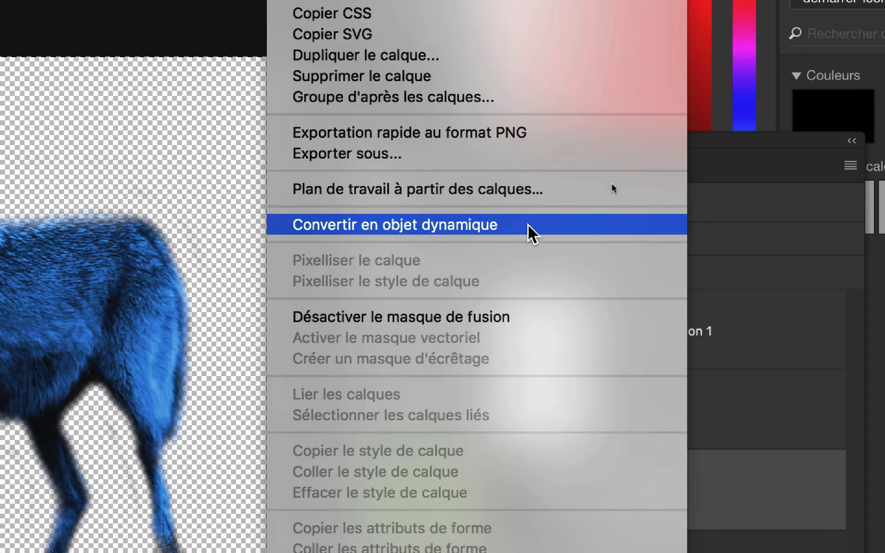
{"action": "left_click", "coordinate": [528, 225]}
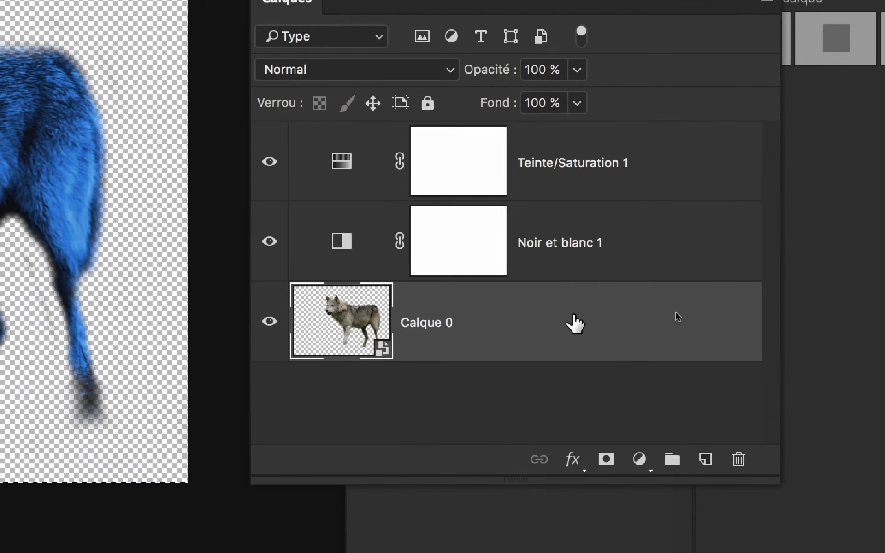
Try to paint with the brush directly on the Calque 0 smart object over the wolf.
{"action": "right_click", "coordinate": [676, 313]}
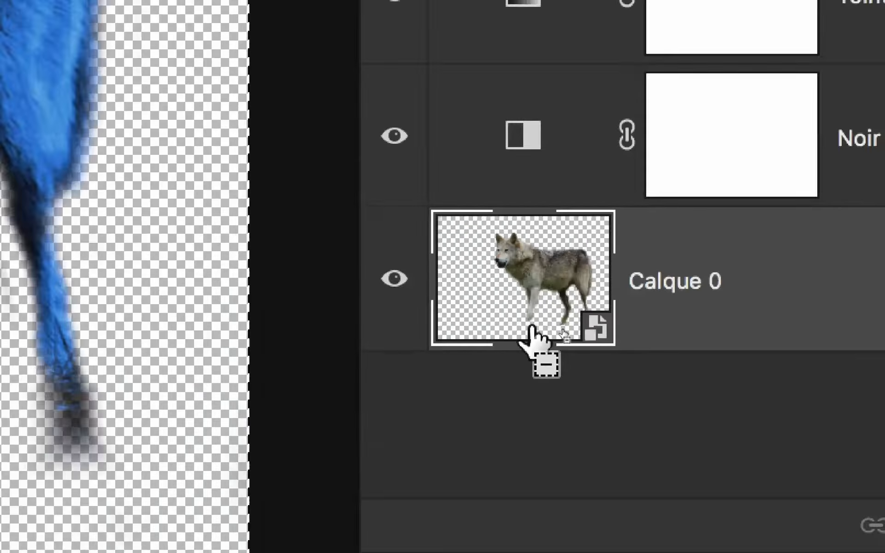
{"action": "mouse_move", "coordinate": [84, 89]}
{"action": "left_mouse_down"}
{"action": "mouse_move", "coordinate": [39, 100]}
{"action": "mouse_move", "coordinate": [40, 84]}
{"action": "left_mouse_up"}
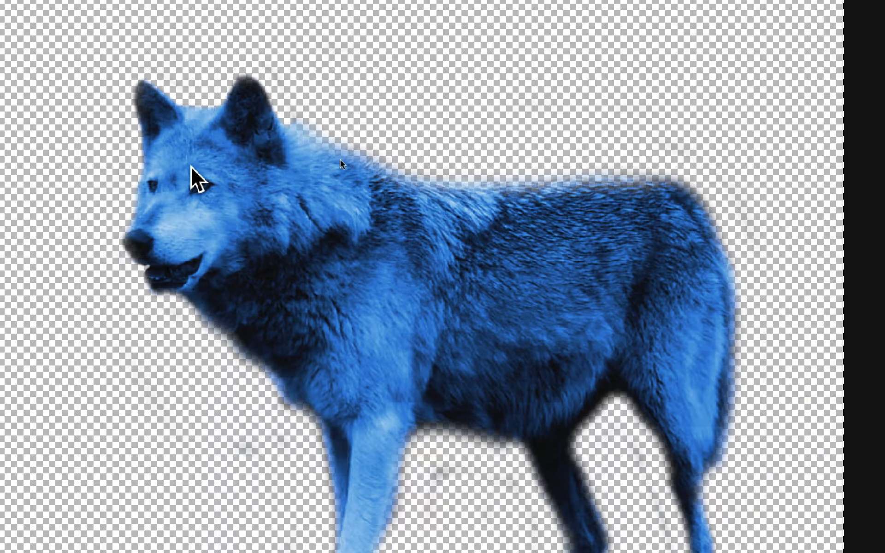
{"action": "left_click", "coordinate": [486, 227]}
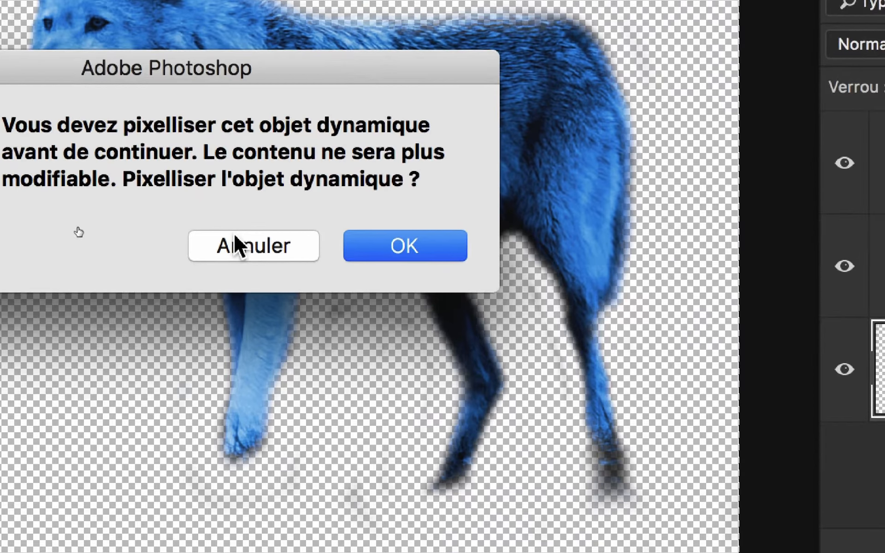
{"action": "left_click", "coordinate": [235, 245]}
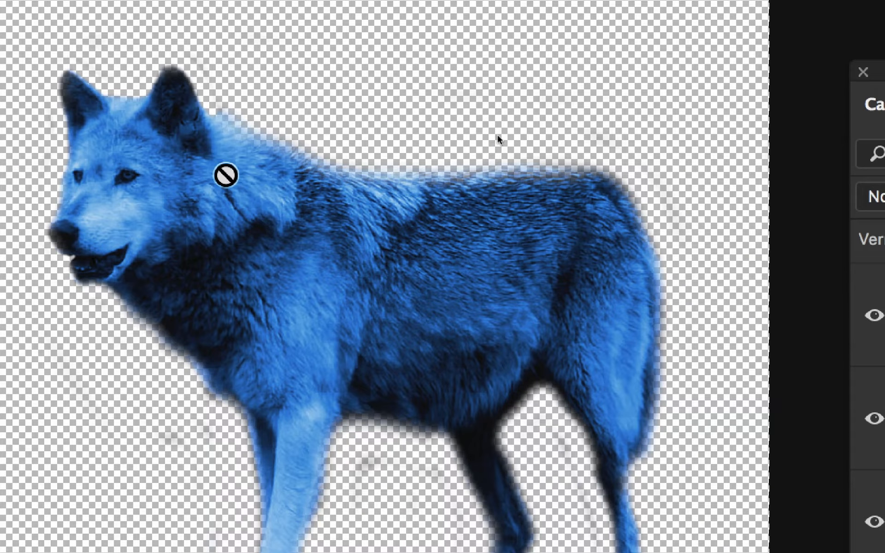
{"action": "left_click", "coordinate": [226, 174]}
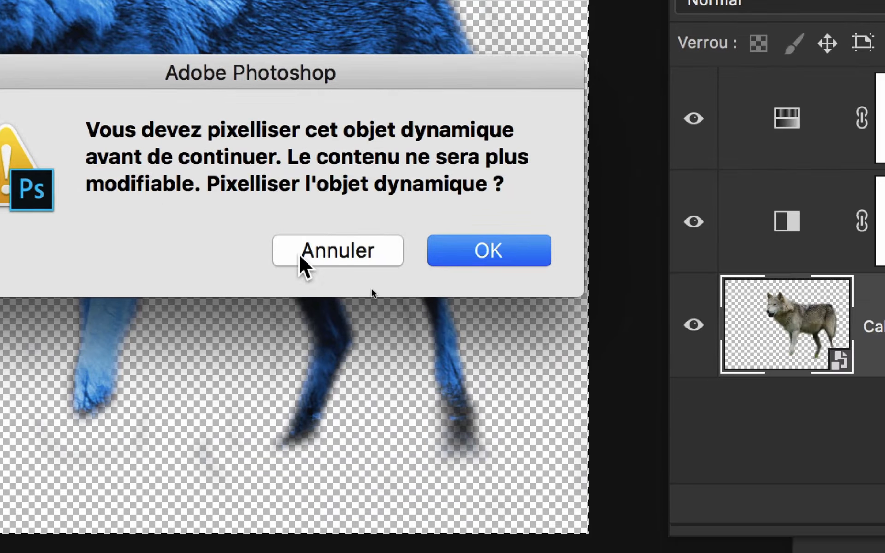
{"action": "left_click", "coordinate": [299, 254]}
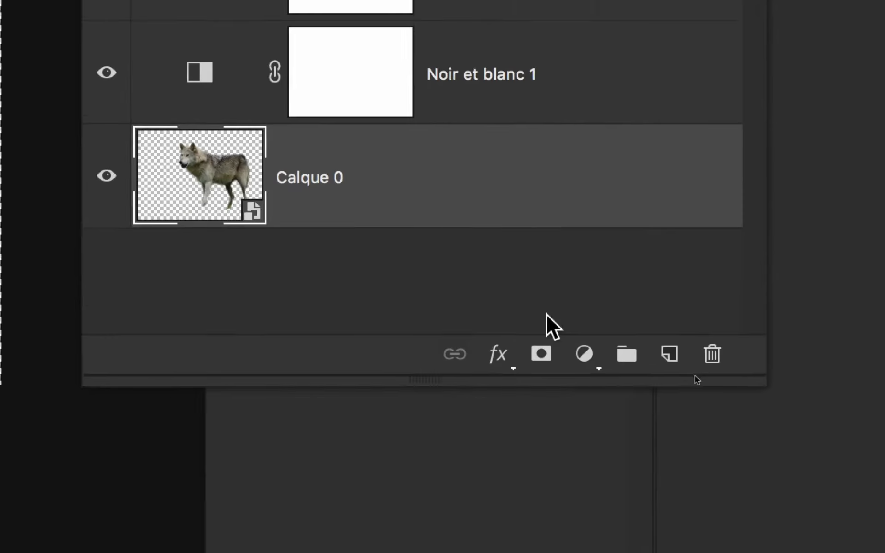
Add a layer mask to the wolf smart object layer Calque 0 and activate the Gradient tool.
{"action": "left_click", "coordinate": [548, 323]}
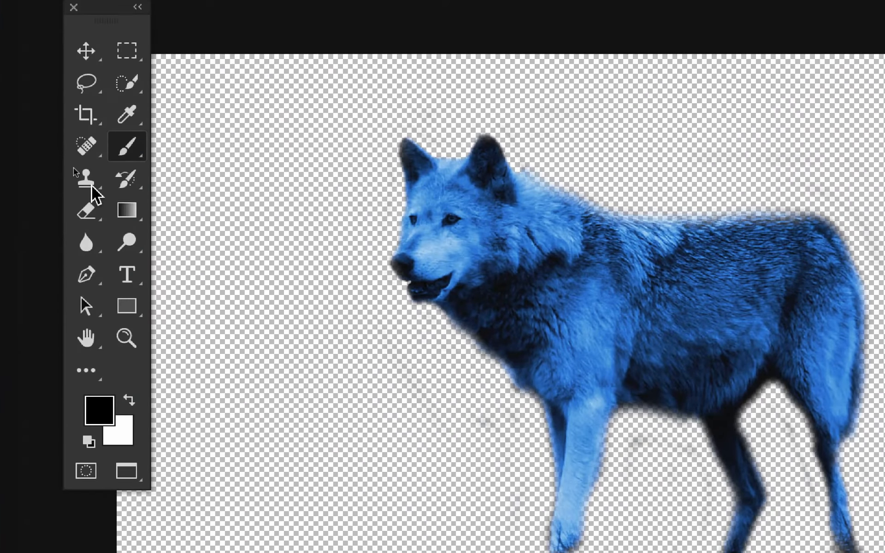
{"action": "left_click", "coordinate": [145, 199]}
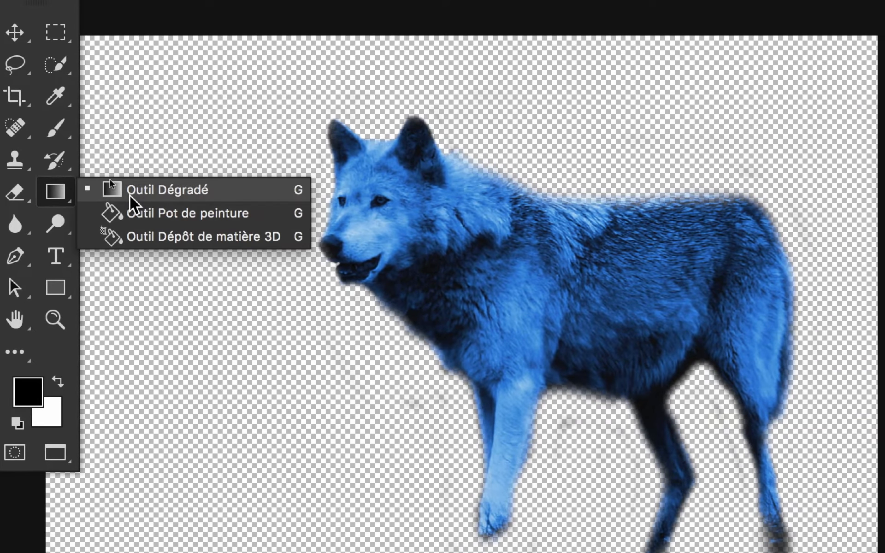
{"action": "left_click", "coordinate": [129, 195]}
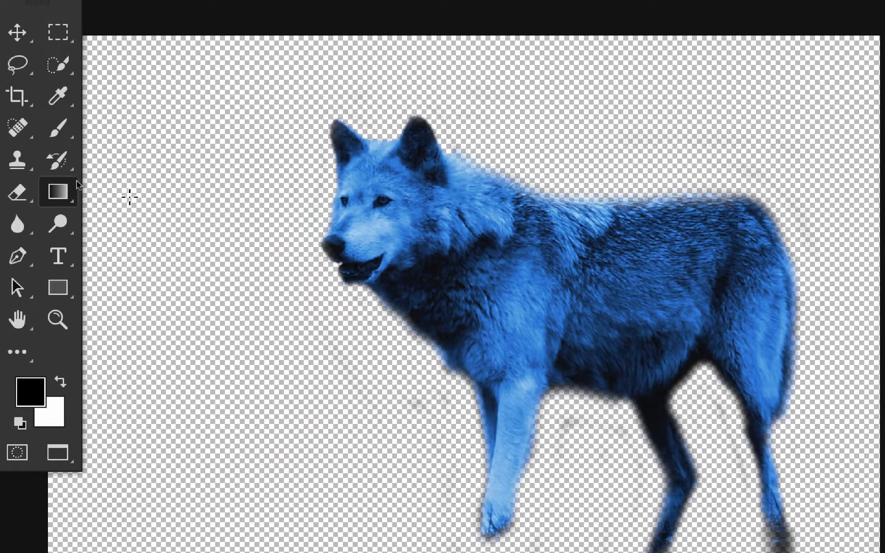
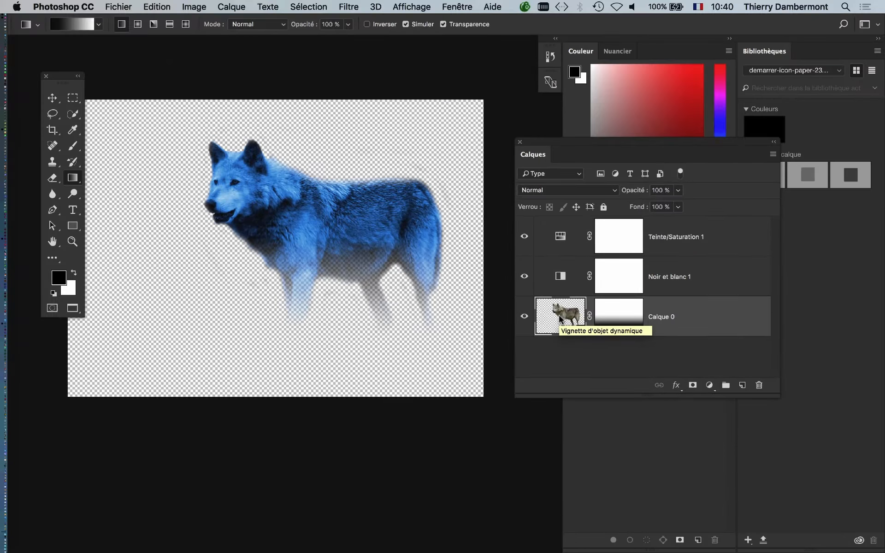
Open the contents of the Calque 0 smart object, keeping its embedded colour profile.
{"action": "double_click", "coordinate": [560, 318]}
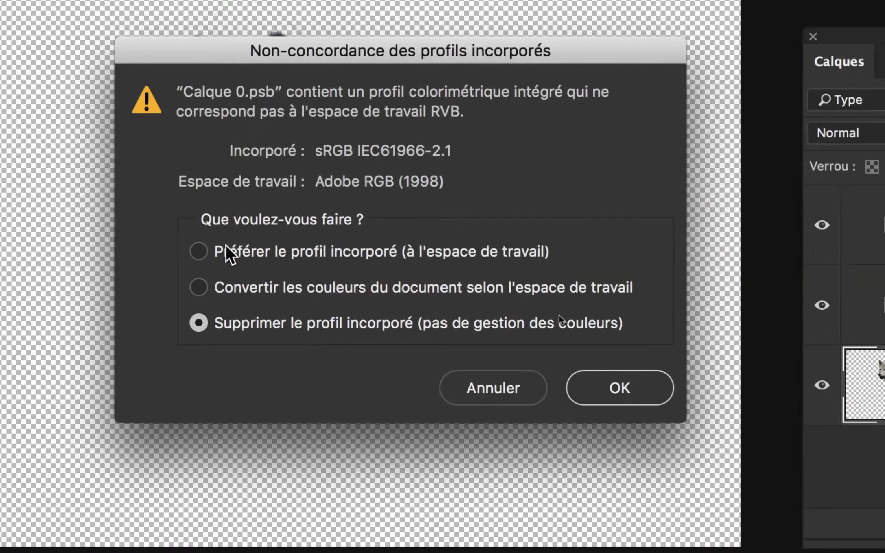
{"action": "left_click", "coordinate": [230, 250]}
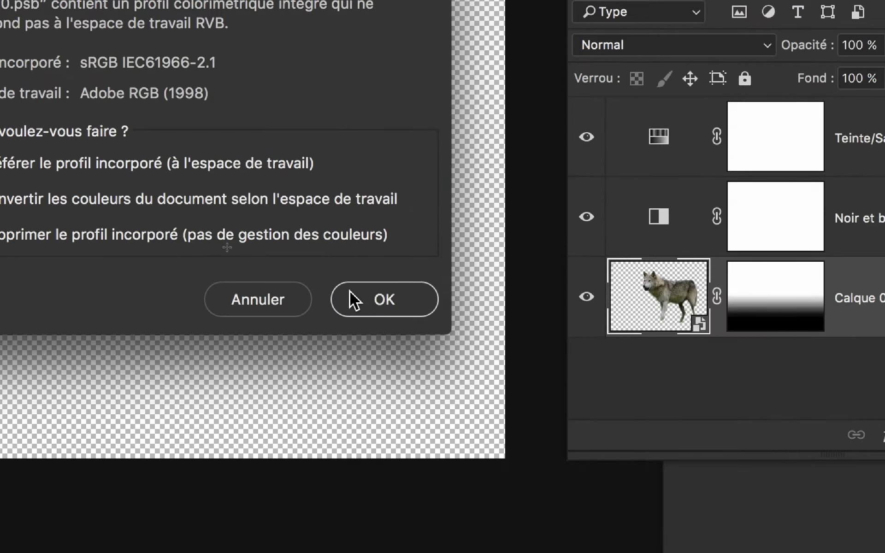
{"action": "left_click", "coordinate": [353, 307]}
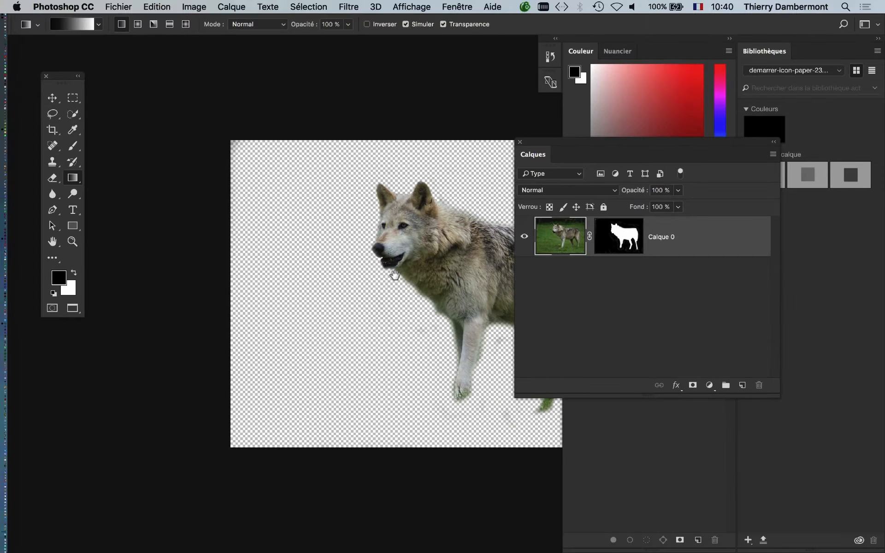
Centre the wolf image in view and display Calque 0's layer mask on its own in the canvas.
{"action": "left_click_drag", "start_coordinate": [395, 276], "coordinate": [409, 260]}
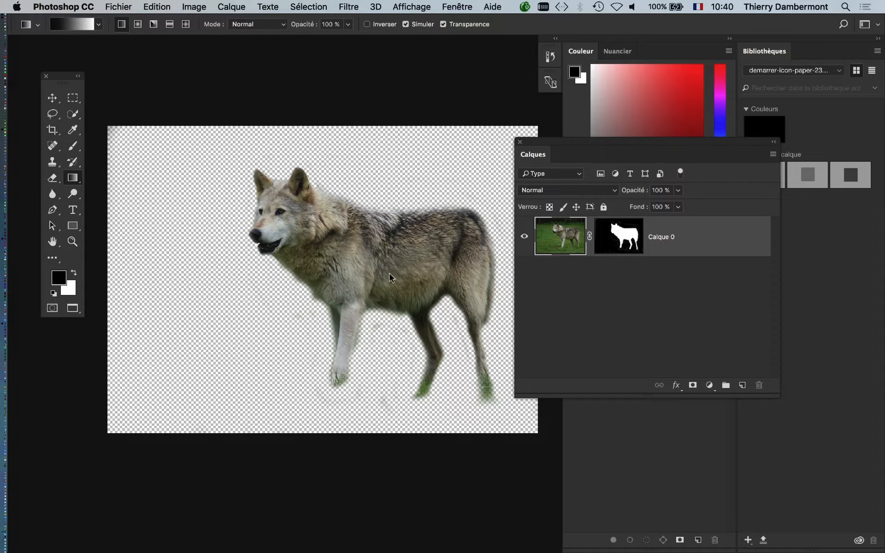
{"action": "left_click_drag", "start_coordinate": [577, 142], "coordinate": [616, 144]}
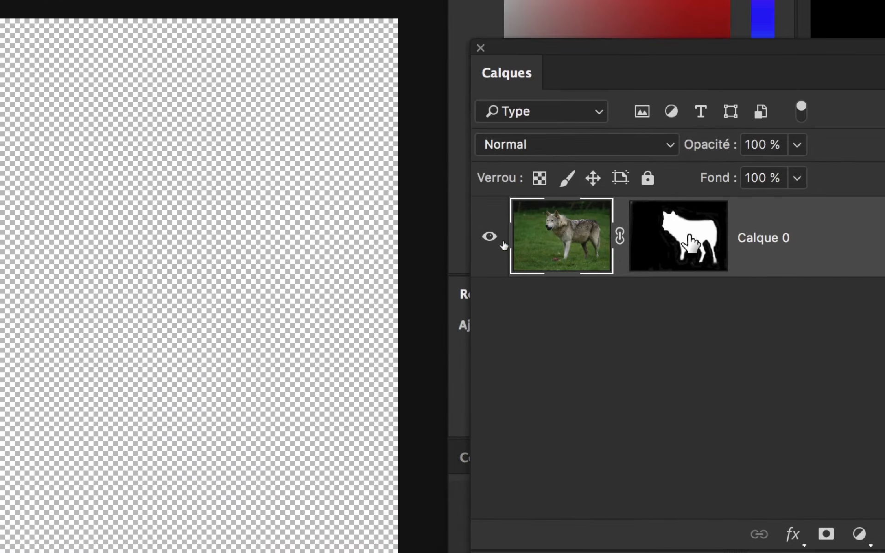
{"action": "left_click", "coordinate": [697, 221], "text": "alt"}
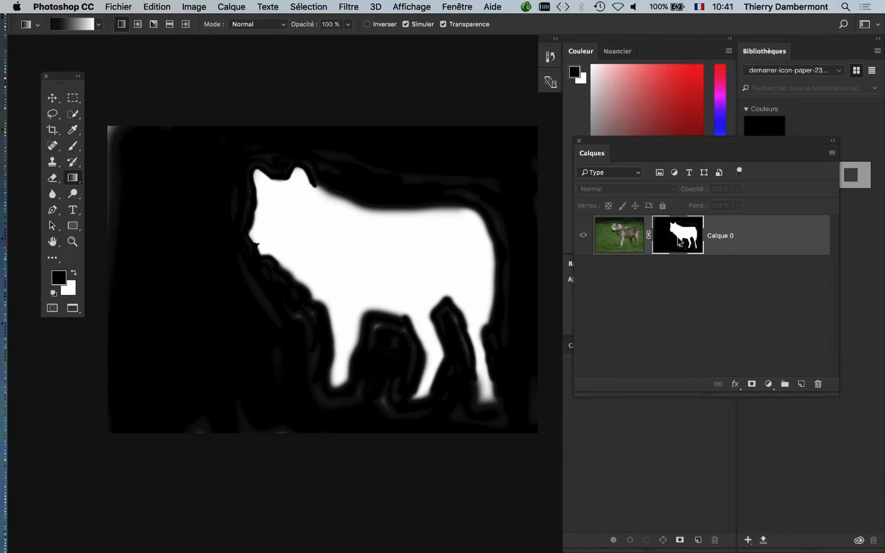
Paint black with a soft 108 px brush over the grey residue at the mask's left edge and in its background.
{"action": "left_click_drag", "start_coordinate": [63, 76], "coordinate": [71, 91]}
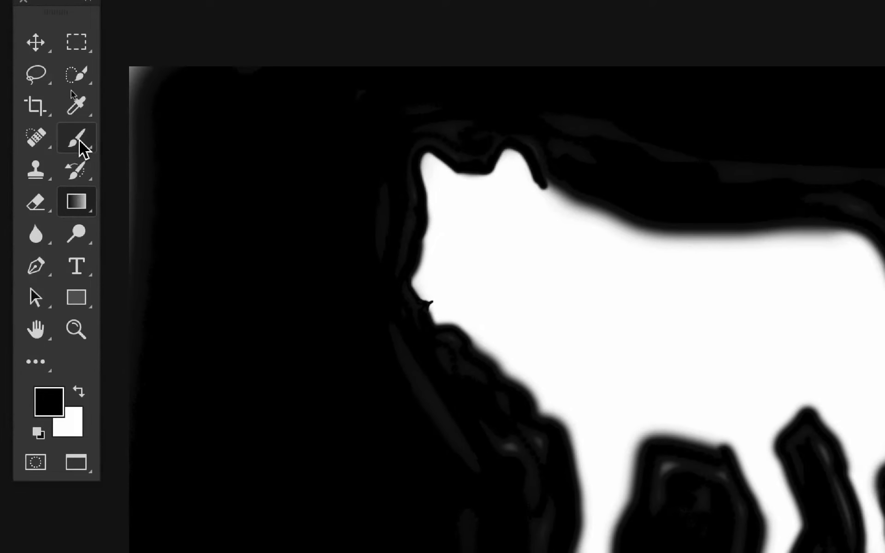
{"action": "left_click_drag", "start_coordinate": [95, 233], "coordinate": [162, 232]}
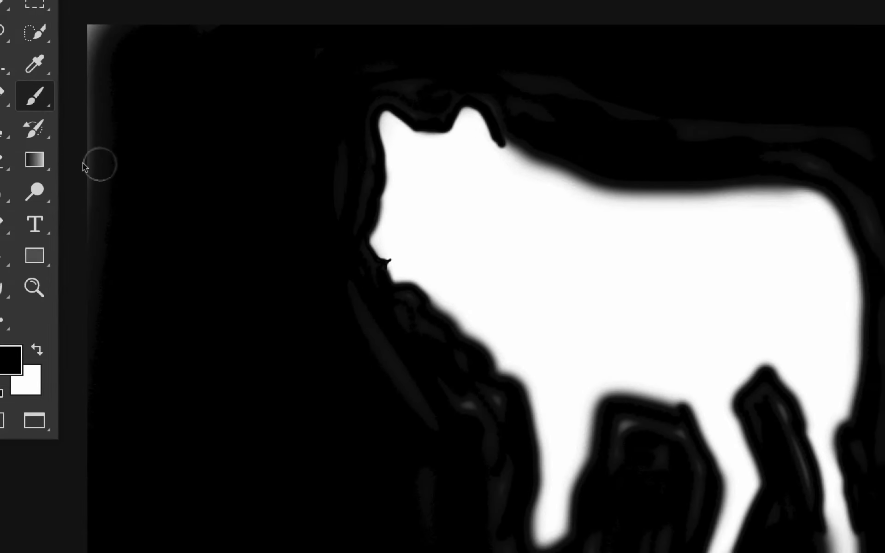
{"action": "mouse_move", "coordinate": [246, 212]}
{"action": "left_mouse_down"}
{"action": "mouse_move", "coordinate": [271, 214]}
{"action": "mouse_move", "coordinate": [262, 214]}
{"action": "left_mouse_up"}
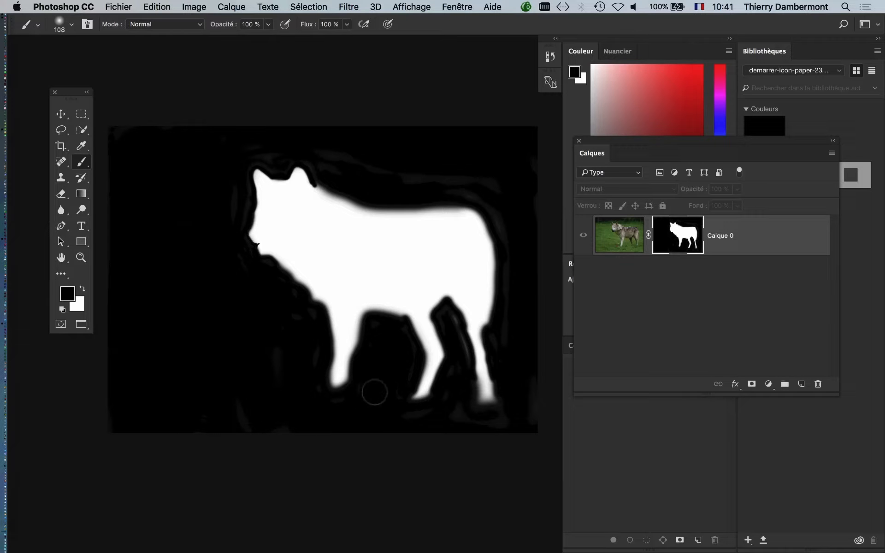
Reduce the brush to 72 px and 60 px and paint out the grey traces closer to the wolf's outline on the mask.
{"action": "mouse_move", "coordinate": [447, 323]}
{"action": "left_mouse_down", "text": "ctrl+alt"}
{"action": "mouse_move", "coordinate": [399, 340]}
{"action": "mouse_move", "coordinate": [438, 348]}
{"action": "mouse_move", "coordinate": [437, 330]}
{"action": "left_mouse_up", "text": "ctrl+alt"}
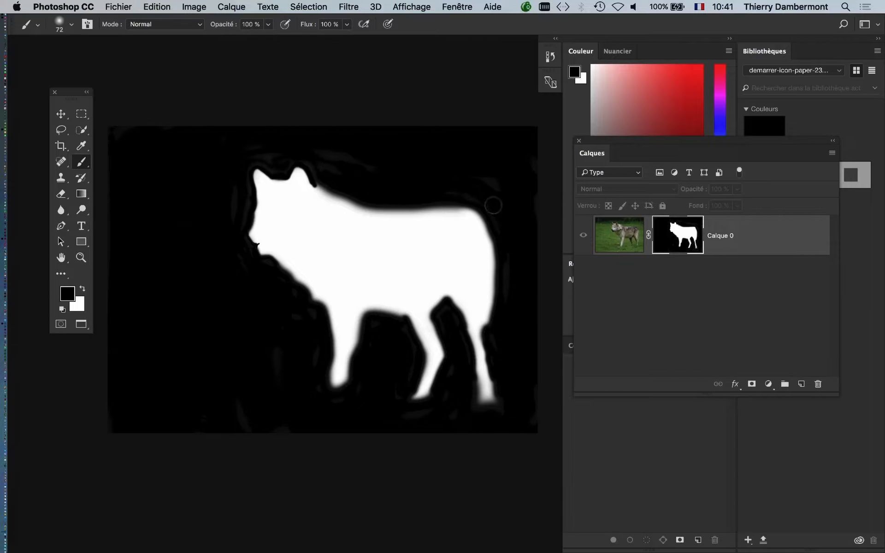
{"action": "scroll", "coordinate": [525, 192], "scroll_direction": "up", "scroll_amount": 2}
{"action": "scroll", "coordinate": [526, 192], "scroll_direction": "up", "scroll_amount": 2}
{"action": "mouse_move", "coordinate": [347, 164]}
{"action": "left_mouse_down"}
{"action": "mouse_move", "coordinate": [383, 152]}
{"action": "mouse_move", "coordinate": [326, 151]}
{"action": "mouse_move", "coordinate": [299, 164]}
{"action": "mouse_move", "coordinate": [343, 206]}
{"action": "left_mouse_up"}
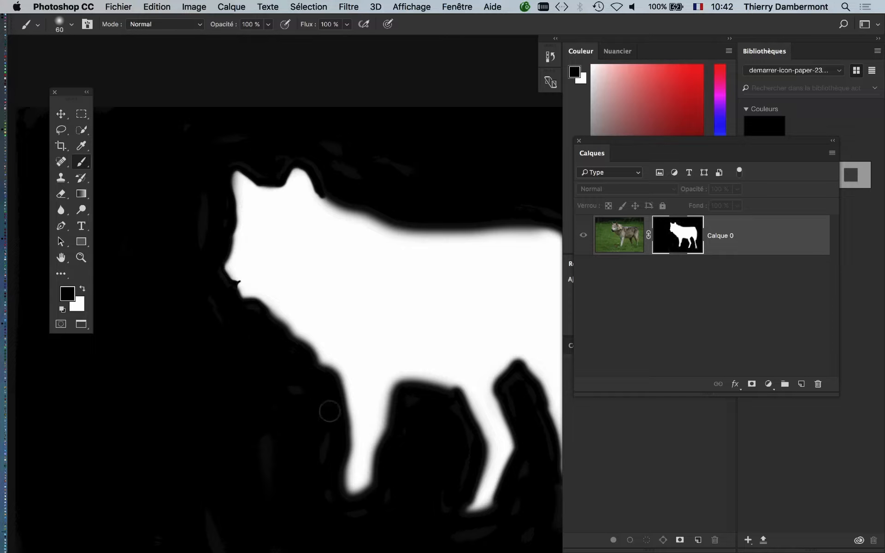
{"action": "left_click_drag", "start_coordinate": [324, 177], "coordinate": [162, 142]}
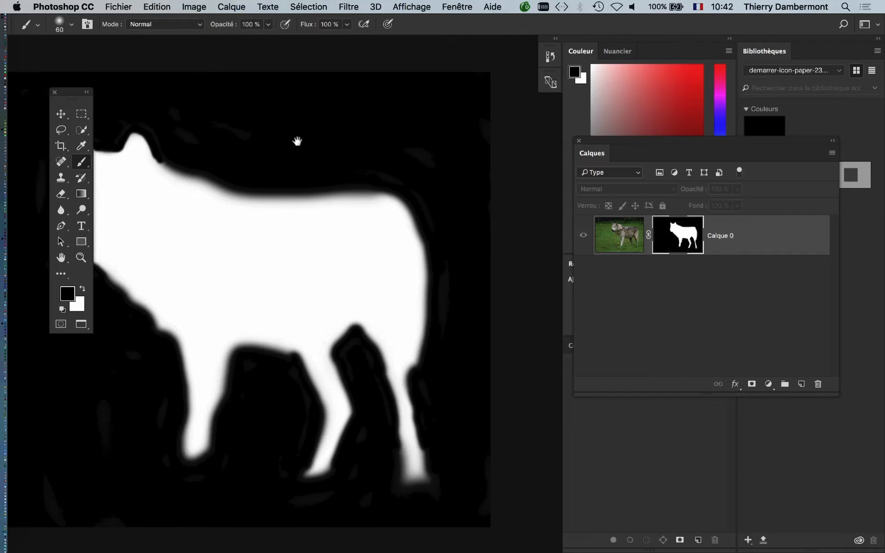
{"action": "left_click_drag", "start_coordinate": [326, 159], "coordinate": [331, 181]}
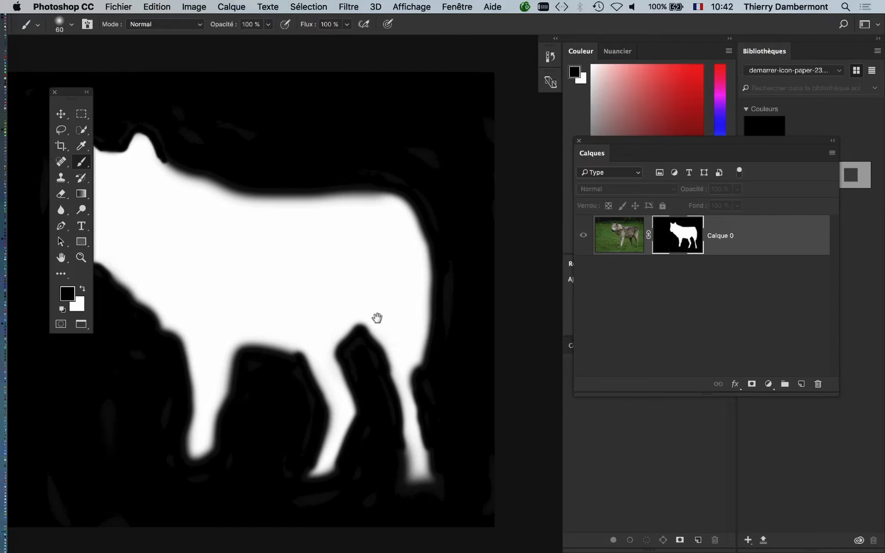
{"action": "left_click_drag", "start_coordinate": [191, 521], "coordinate": [470, 464]}
{"action": "scroll", "coordinate": [449, 253], "scroll_direction": "down", "scroll_amount": 3}
{"action": "left_click_drag", "start_coordinate": [502, 172], "coordinate": [409, 219]}
{"action": "mouse_move", "coordinate": [354, 294]}
{"action": "left_mouse_down"}
{"action": "mouse_move", "coordinate": [318, 278]}
{"action": "mouse_move", "coordinate": [346, 295]}
{"action": "left_mouse_up"}
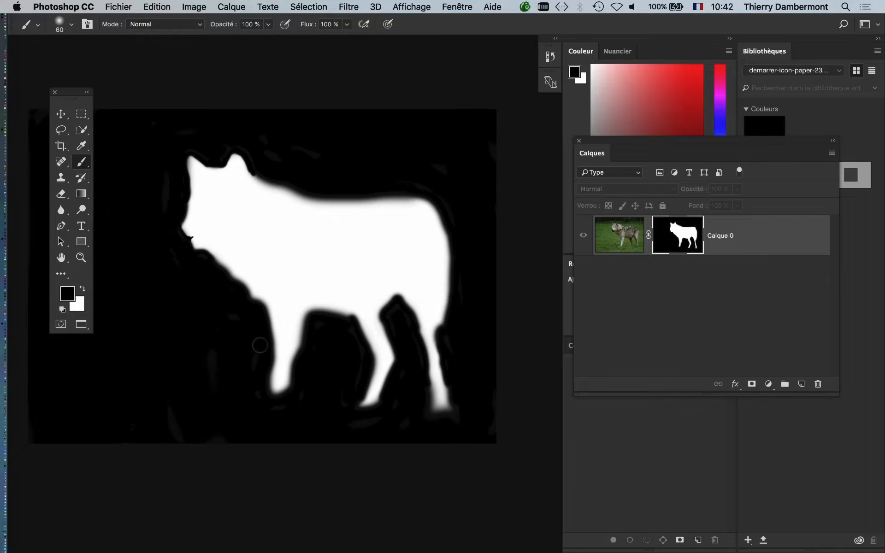
Save and close the edited smart object, and save the parent document with the blue wolf.
{"action": "left_click", "coordinate": [119, 7]}
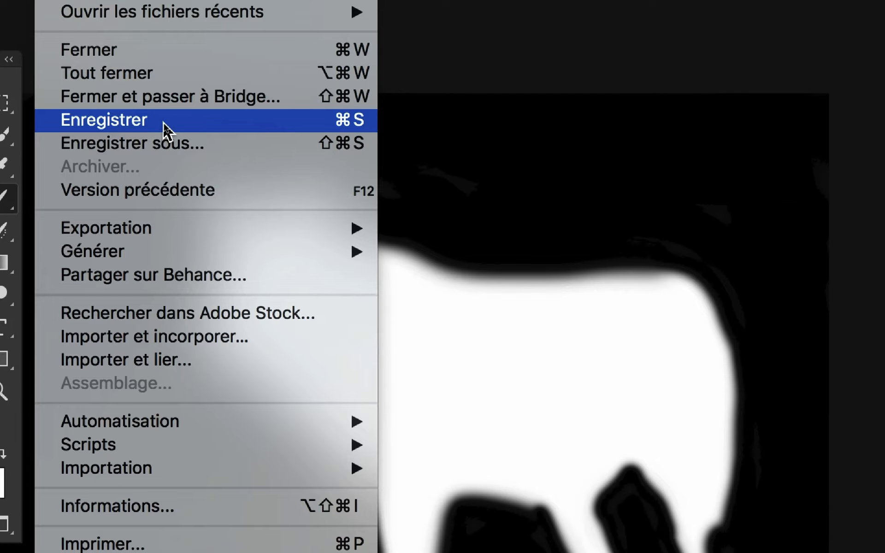
{"action": "left_click", "coordinate": [163, 122]}
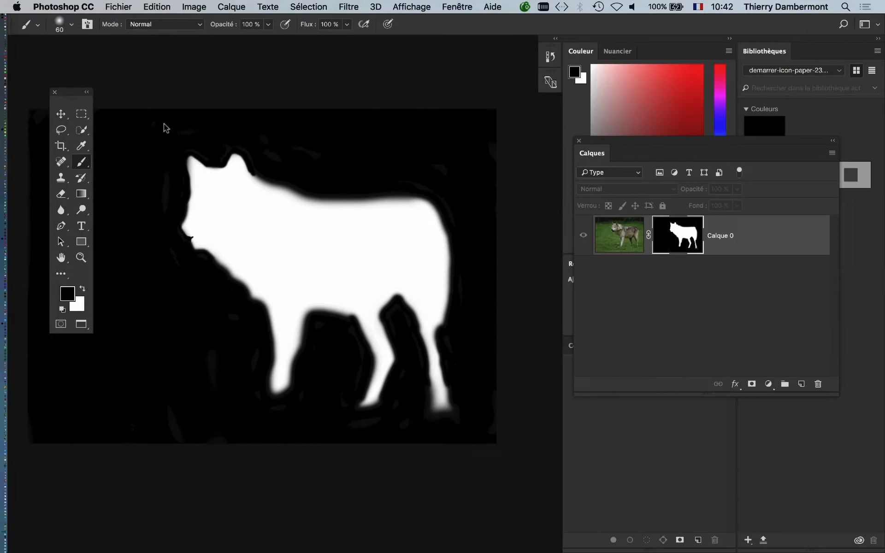
{"action": "left_click", "coordinate": [118, 7]}
{"action": "left_click", "coordinate": [127, 88]}
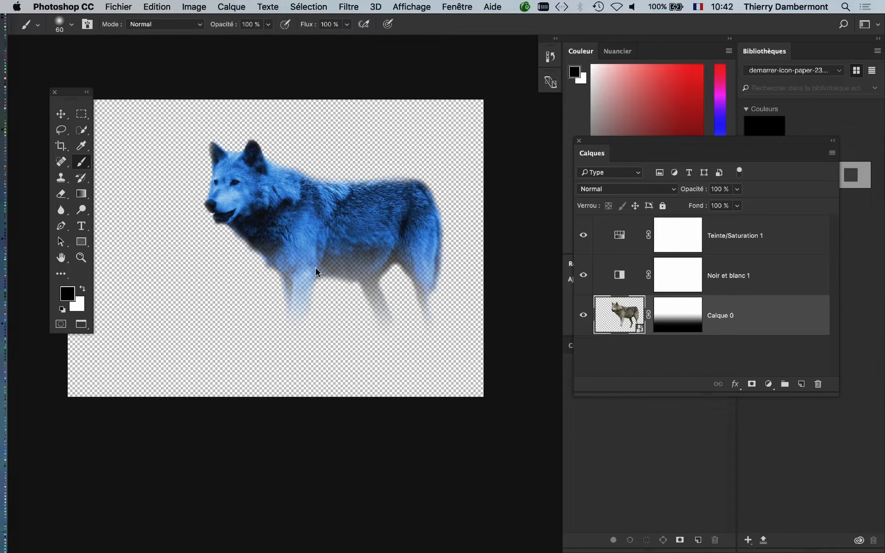
{"action": "left_click", "coordinate": [123, 6]}
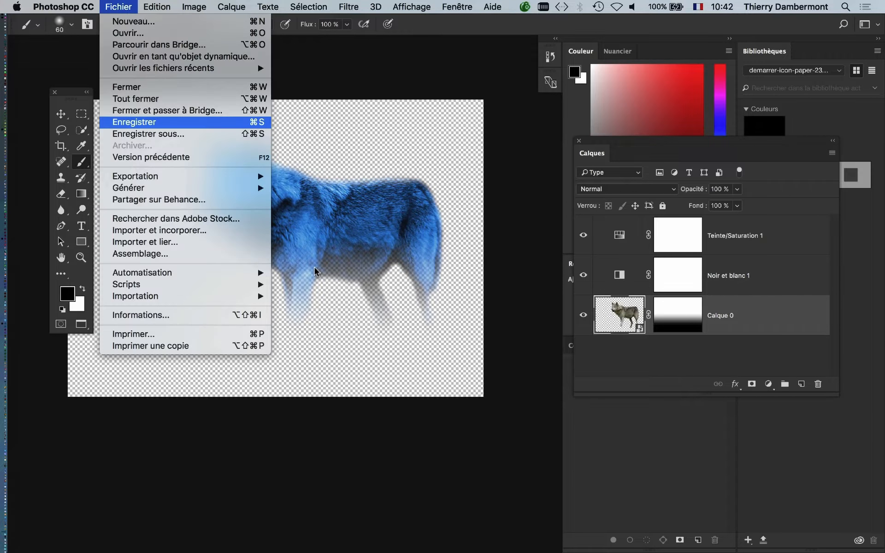
{"action": "left_click", "coordinate": [165, 127]}
Switch to InDesign and update the modified link Wolf_at_Woburn_Safari_Park.psd on page 22.
{"action": "key", "text": "super+Tab"}
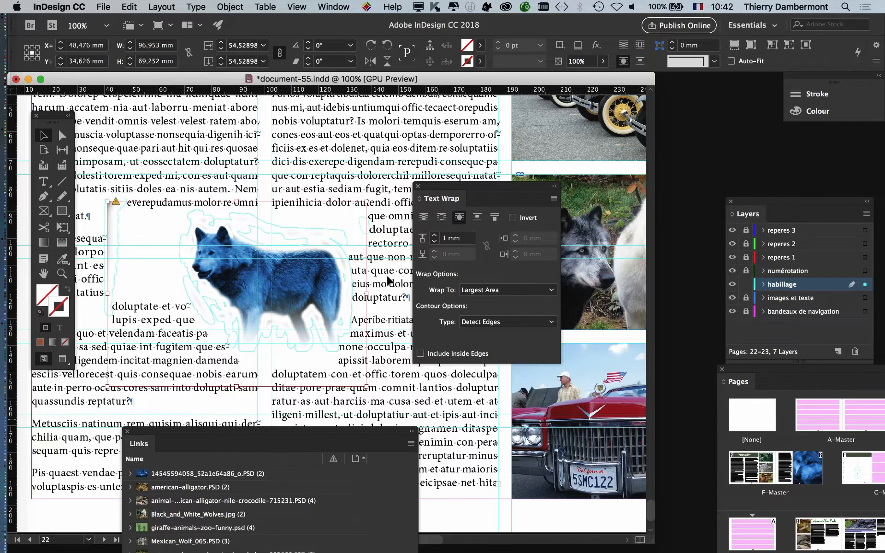
{"action": "mouse_move", "coordinate": [260, 432]}
{"action": "left_mouse_down"}
{"action": "mouse_move", "coordinate": [461, 321]}
{"action": "mouse_move", "coordinate": [544, 115]}
{"action": "mouse_move", "coordinate": [520, 76]}
{"action": "left_mouse_up"}
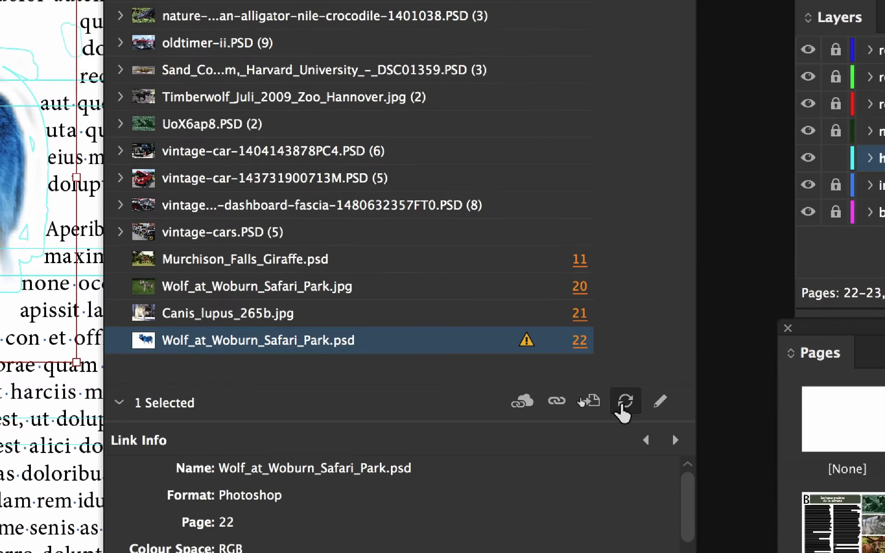
{"action": "left_click", "coordinate": [702, 413]}
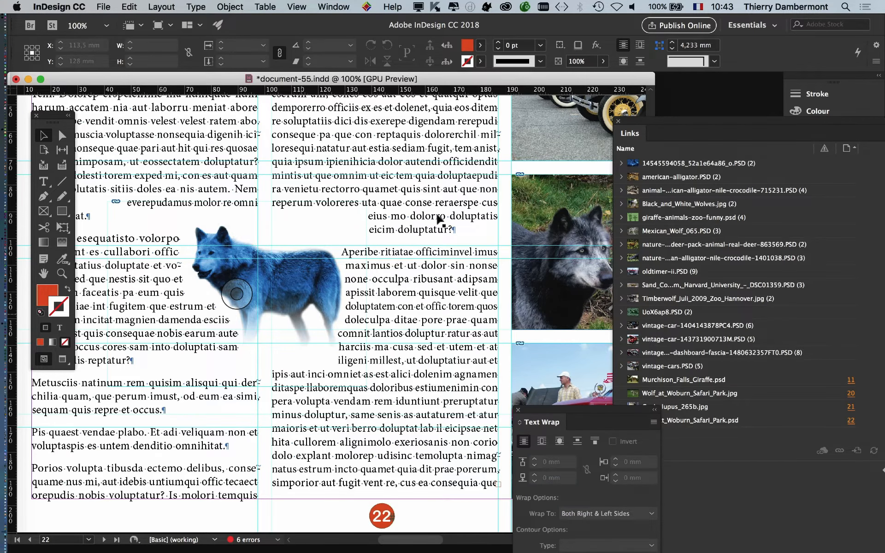
Reposition the blue wolf across page 22's text columns to test its wrap, leaving it at about X 88.8 mm, Y 99.5 mm.
{"action": "key", "text": "super+minus"}
{"action": "left_click_drag", "start_coordinate": [284, 288], "coordinate": [272, 320]}
{"action": "key", "text": "super+z"}
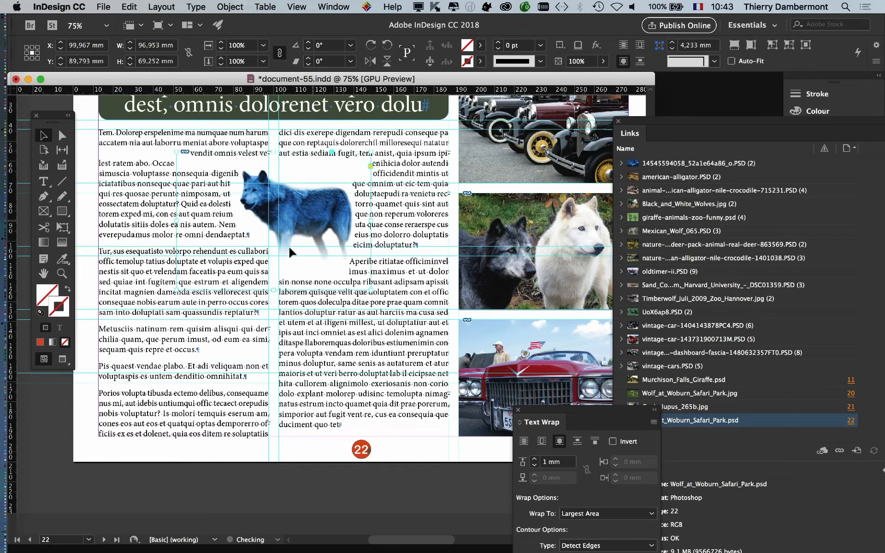
{"action": "key", "text": "super+z"}
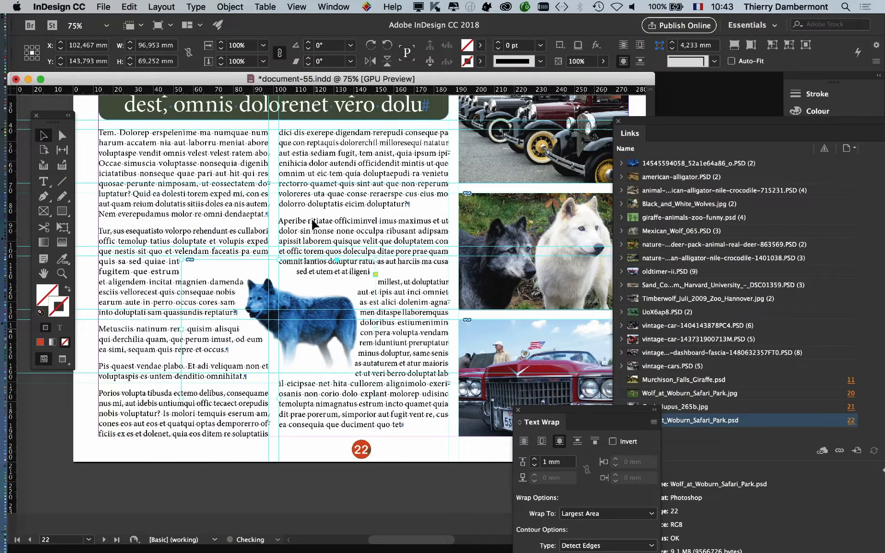
{"action": "left_click_drag", "start_coordinate": [312, 224], "coordinate": [317, 332]}
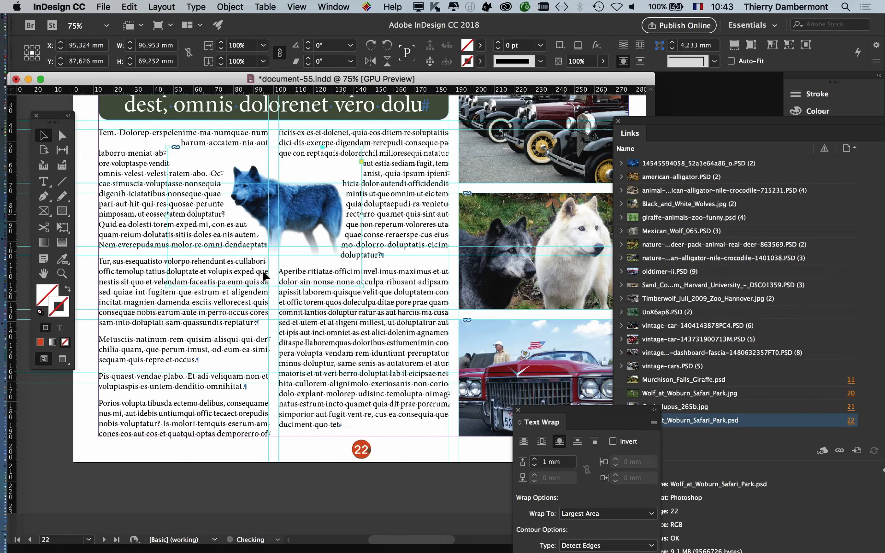
{"action": "key", "text": "super+z"}
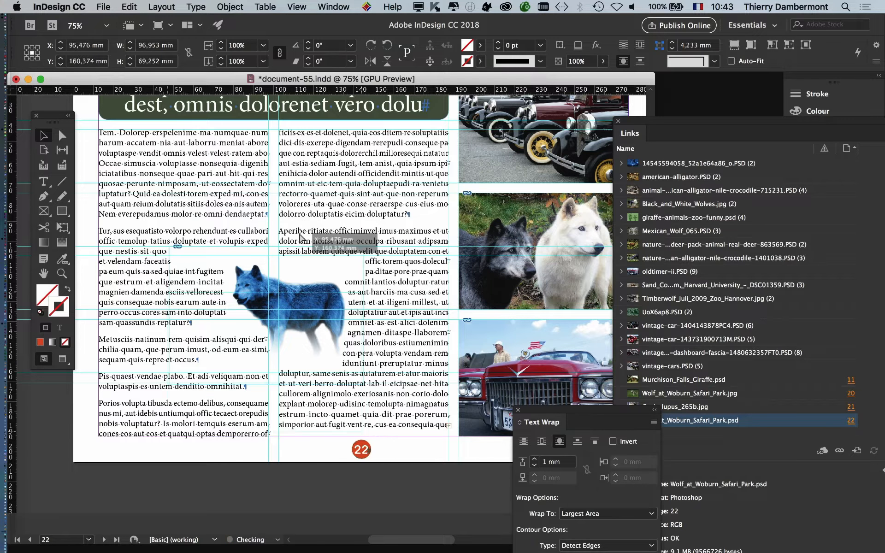
{"action": "key", "text": "super+z"}
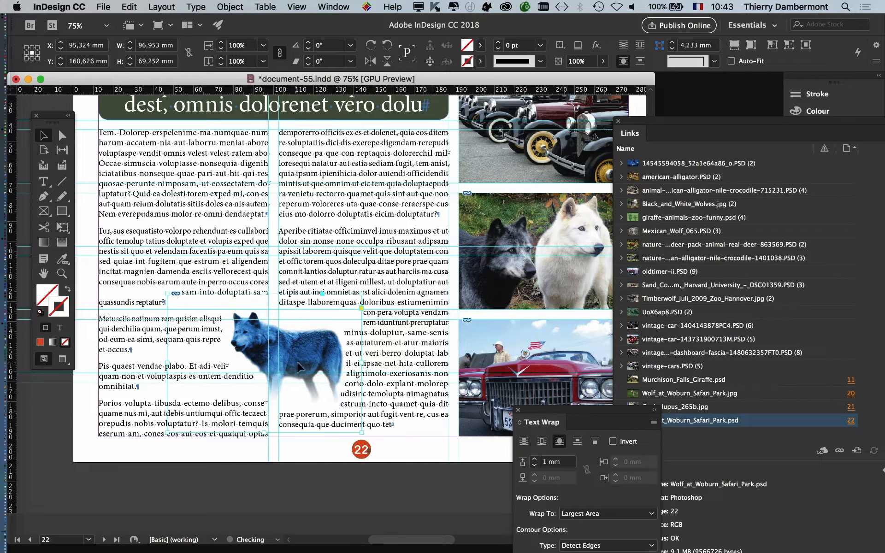
{"action": "key", "text": "super+z"}
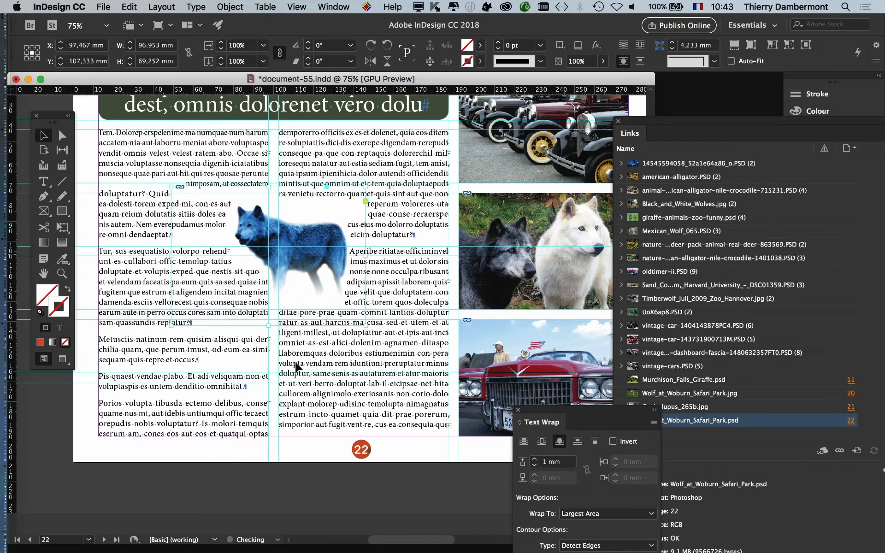
{"action": "key", "text": "super+z"}
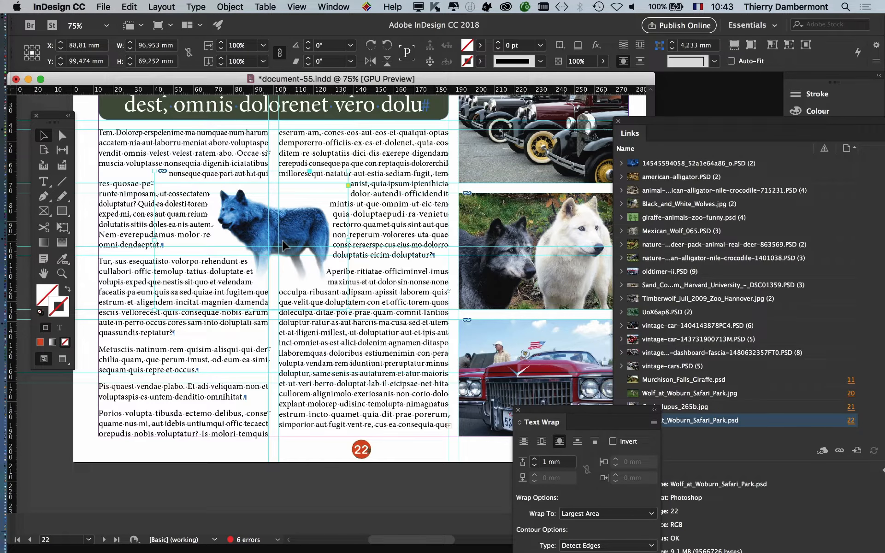
Move the blue wolf lower across page 22's columns and scale it proportionally with Free Transform to about 176.7 × 126.2 mm.
{"action": "left_click_drag", "start_coordinate": [283, 244], "coordinate": [289, 286]}
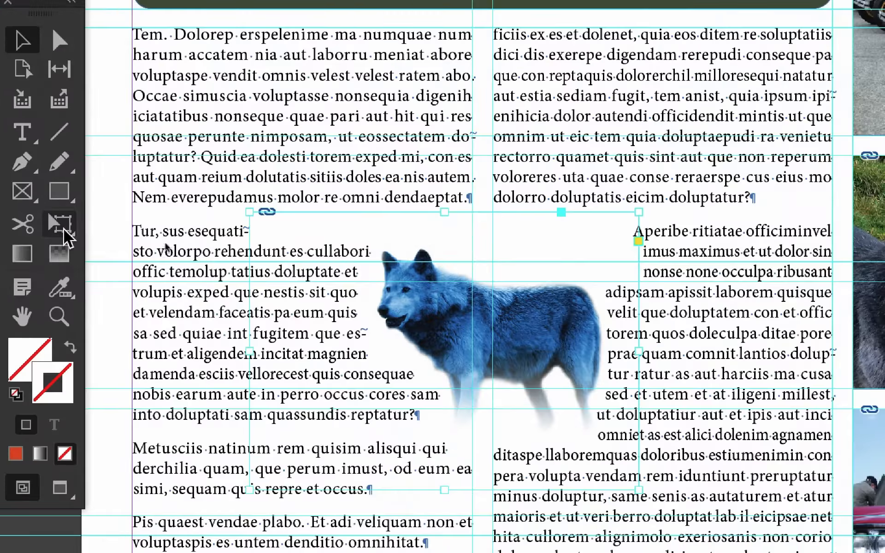
{"action": "left_click", "coordinate": [65, 231]}
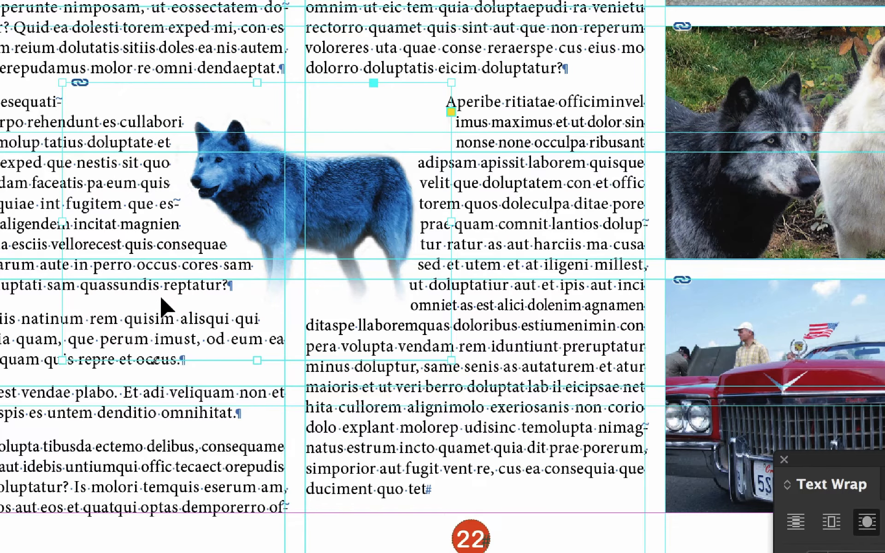
{"action": "left_click_drag", "start_coordinate": [62, 361], "coordinate": [4, 426]}
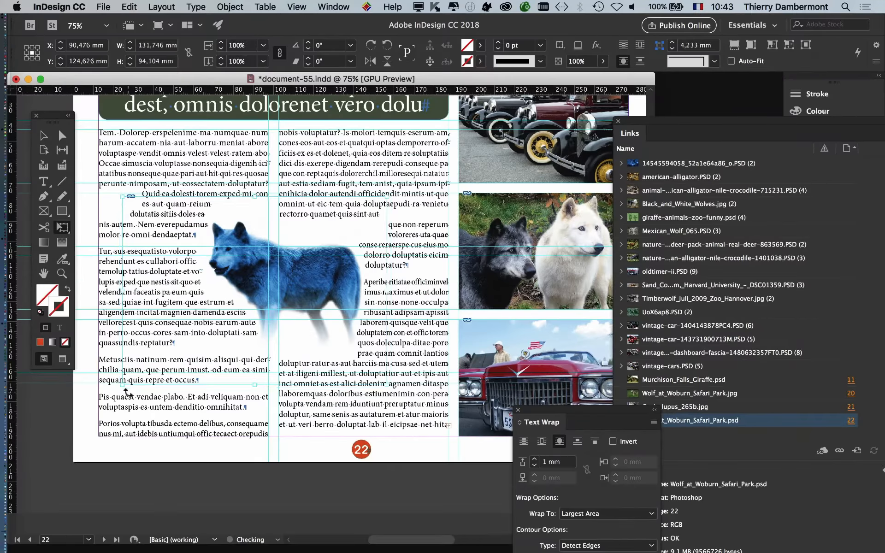
{"action": "left_click_drag", "start_coordinate": [127, 395], "coordinate": [124, 385]}
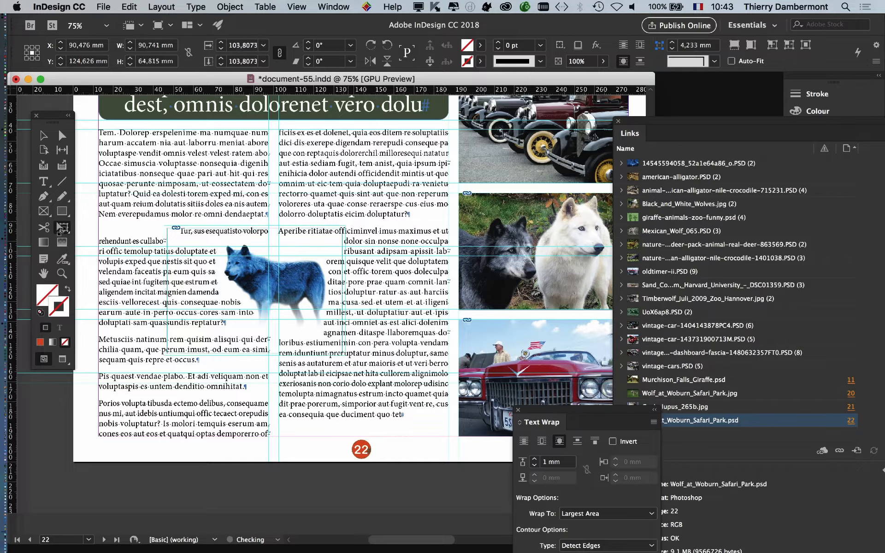
{"action": "left_click_drag", "start_coordinate": [333, 218], "coordinate": [406, 182]}
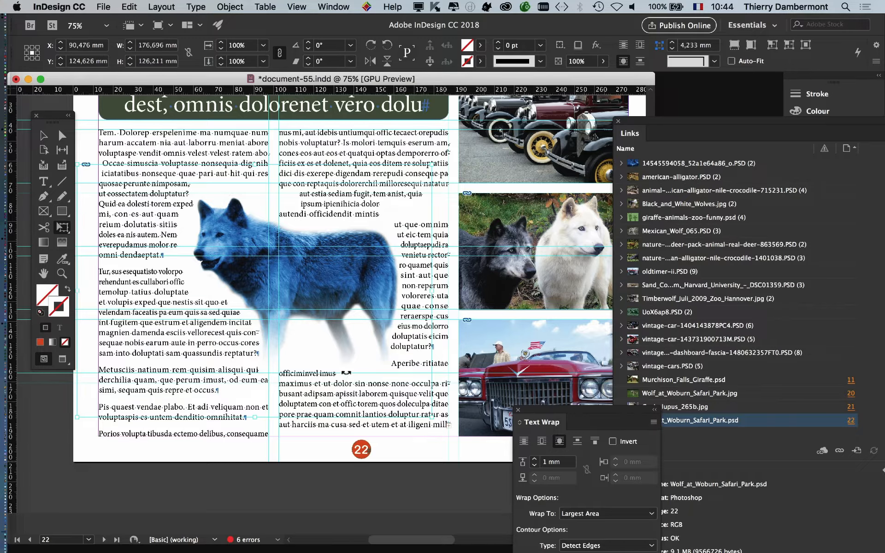
Save the document under the new name document-56.indd in the Dossier document-53 folder.
{"action": "key", "text": "super+shift+s"}
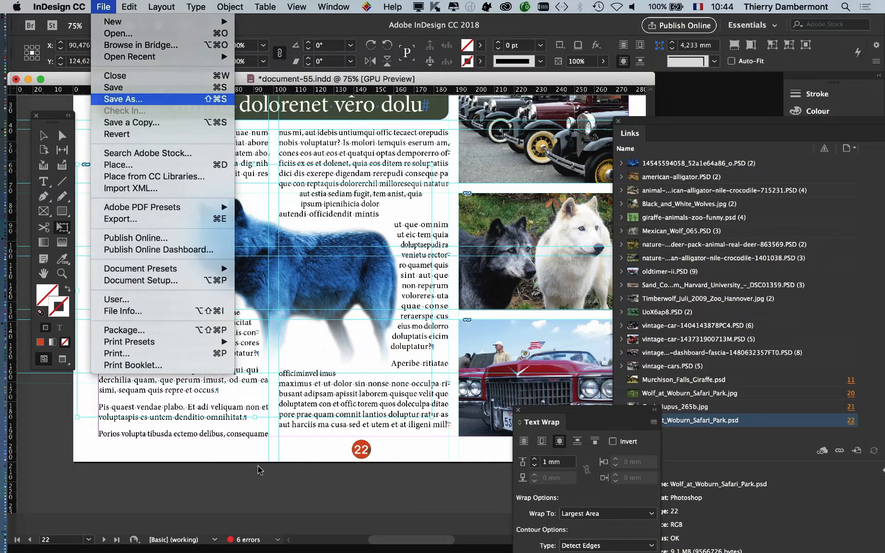
{"action": "key", "text": "Right"}
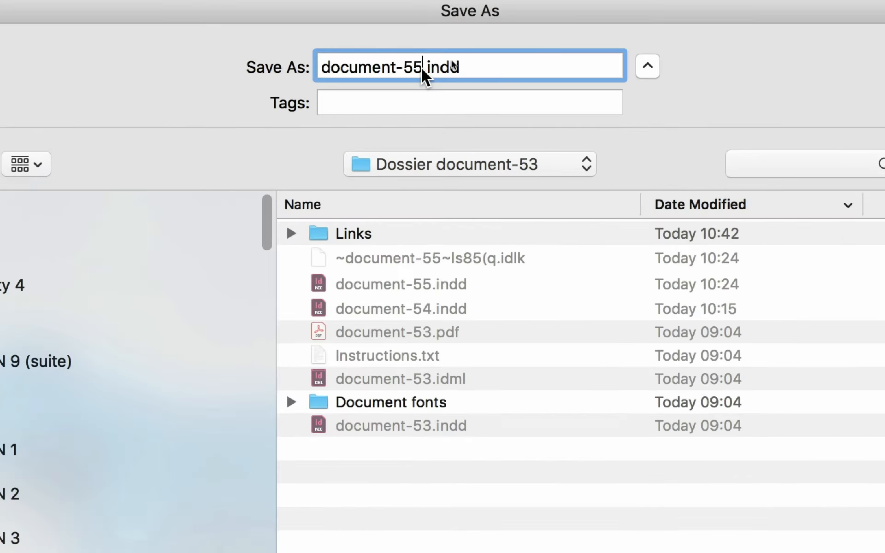
{"action": "key", "text": "BackSpace"}
{"action": "type", "text": "6"}
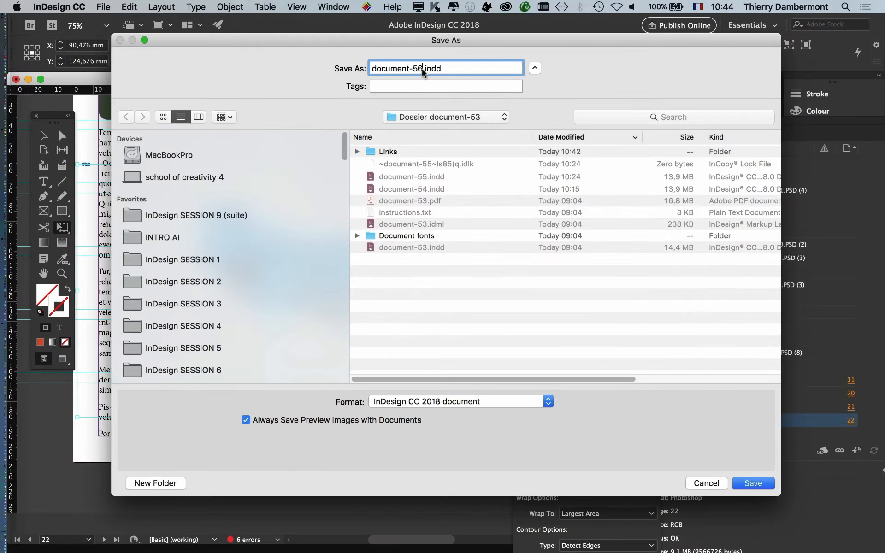
{"action": "key", "text": "Return"}
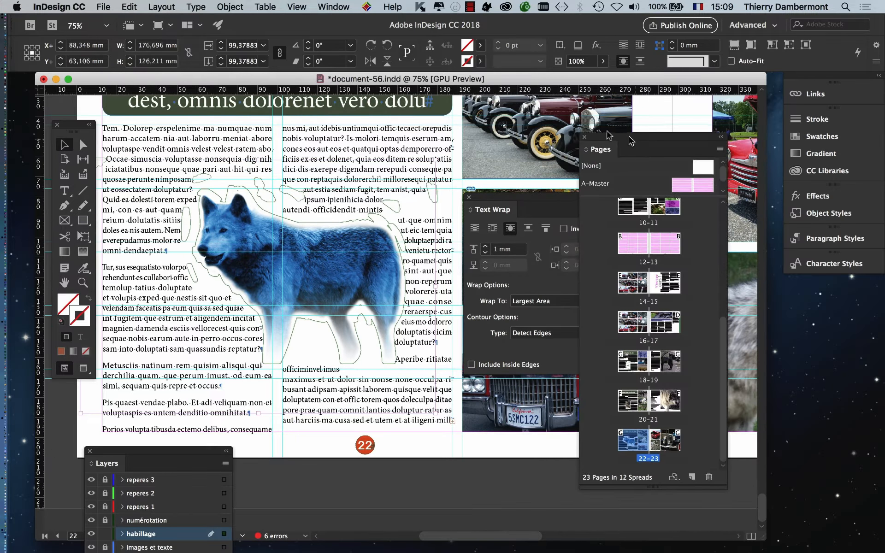
Reposition and widen the floating Pages panel, and enlarge its masters section to show A-Master through D-Master.
{"action": "left_click_drag", "start_coordinate": [643, 140], "coordinate": [210, 102]}
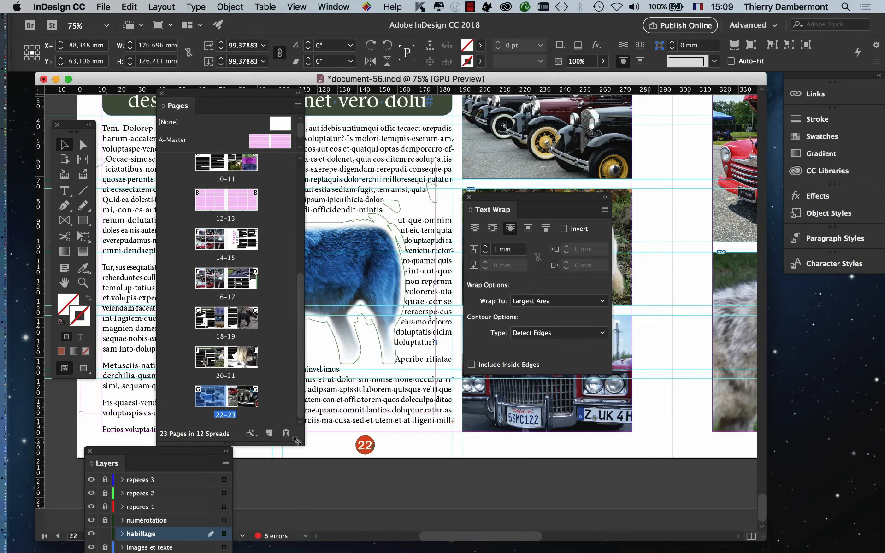
{"action": "left_click_drag", "start_coordinate": [300, 443], "coordinate": [793, 486]}
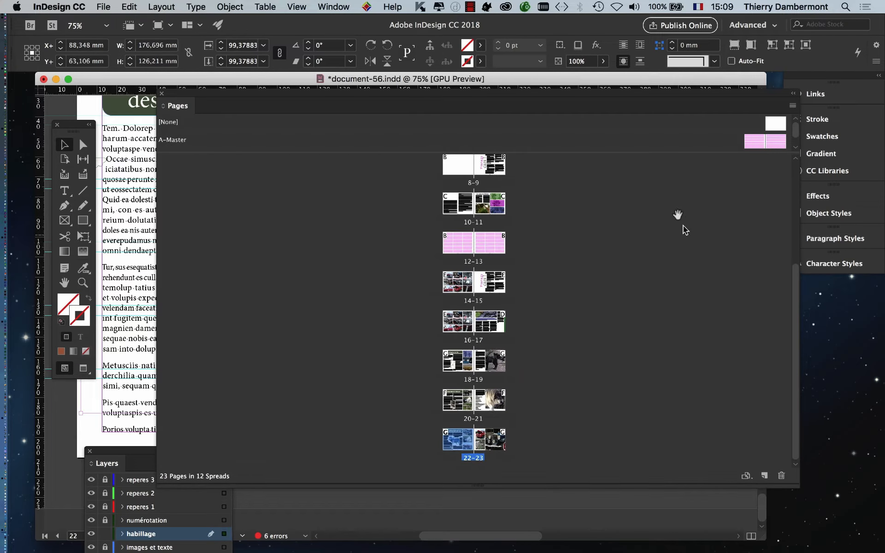
{"action": "left_click_drag", "start_coordinate": [636, 153], "coordinate": [637, 212]}
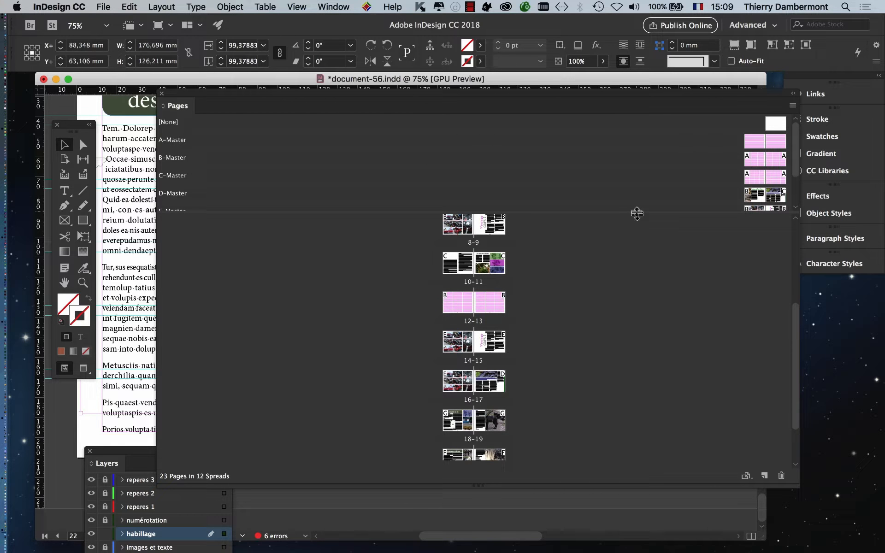
{"action": "mouse_move", "coordinate": [527, 93]}
{"action": "left_mouse_down"}
{"action": "mouse_move", "coordinate": [539, 122]}
{"action": "mouse_move", "coordinate": [494, 113]}
{"action": "mouse_move", "coordinate": [516, 104]}
{"action": "left_mouse_up"}
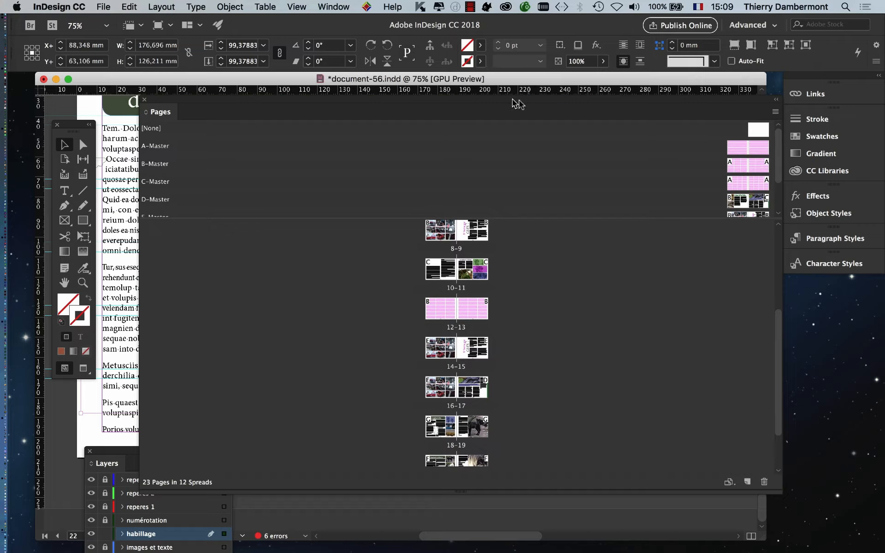
{"action": "left_click_drag", "start_coordinate": [781, 492], "coordinate": [817, 361]}
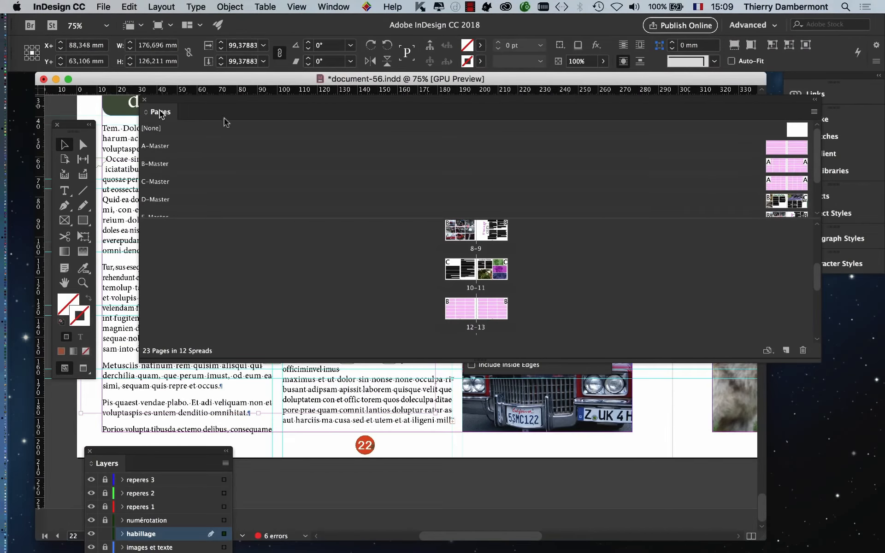
Narrow the Pages panel, try it among the docked panels, and leave it floating over the document.
{"action": "left_click_drag", "start_coordinate": [226, 123], "coordinate": [825, 116]}
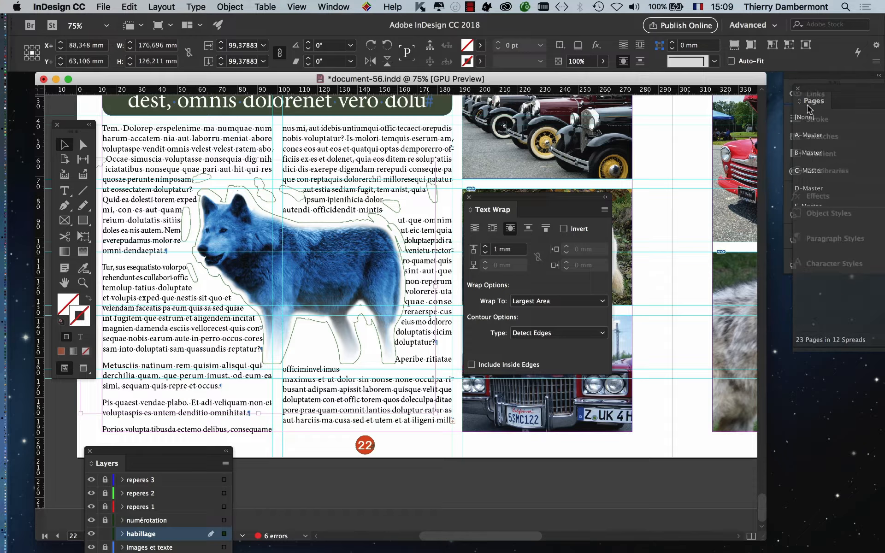
{"action": "left_click_drag", "start_coordinate": [825, 113], "coordinate": [74, 130]}
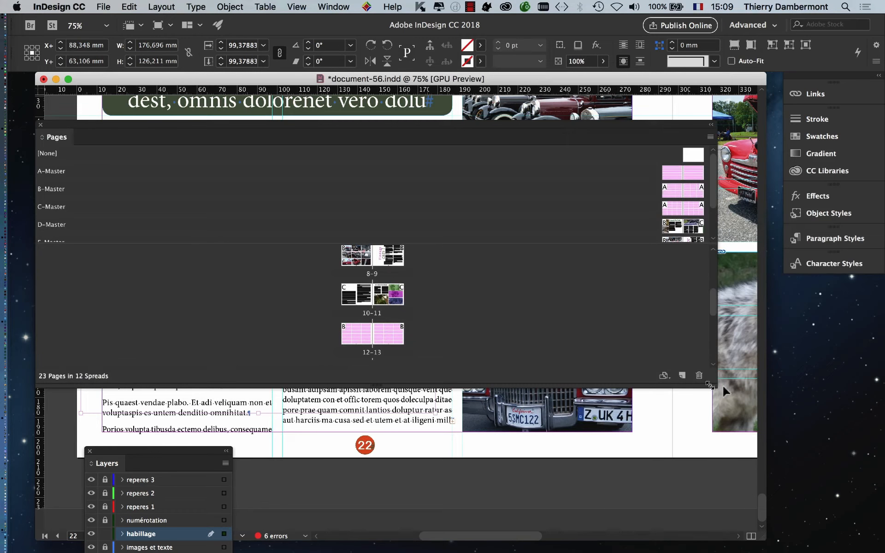
{"action": "left_click_drag", "start_coordinate": [710, 385], "coordinate": [292, 466]}
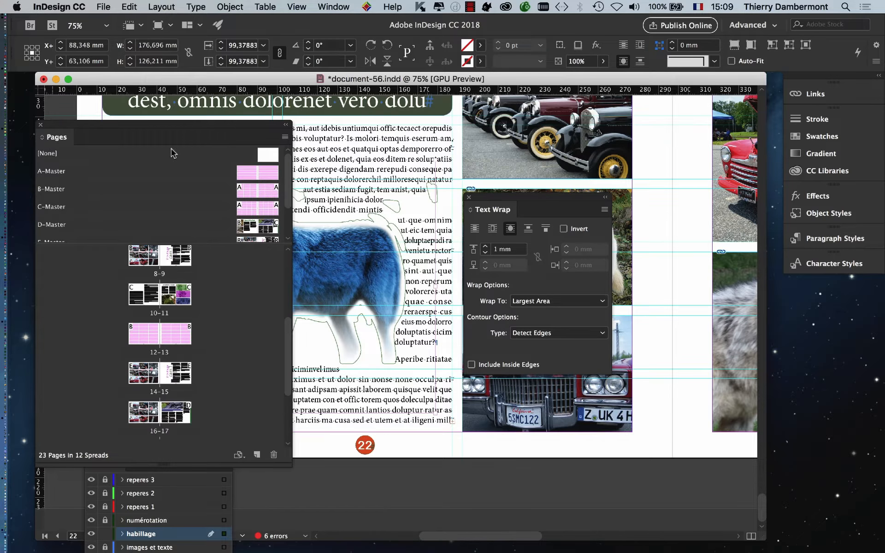
{"action": "mouse_move", "coordinate": [173, 124]}
{"action": "left_mouse_down"}
{"action": "mouse_move", "coordinate": [821, 120]}
{"action": "mouse_move", "coordinate": [830, 137]}
{"action": "left_mouse_up"}
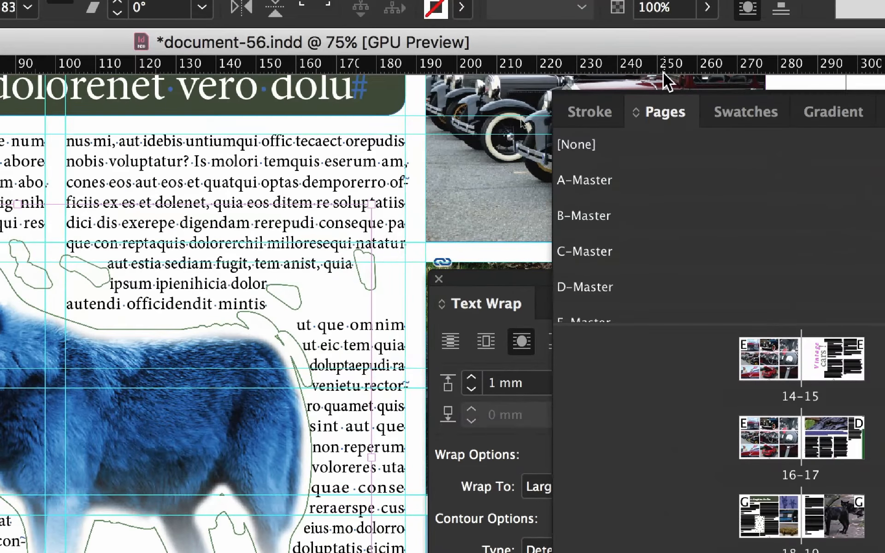
{"action": "left_click_drag", "start_coordinate": [660, 102], "coordinate": [0, 113]}
Turn off the vertical display of masters in the Pages panel options.
{"action": "left_click", "coordinate": [835, 97]}
{"action": "left_click", "coordinate": [866, 461]}
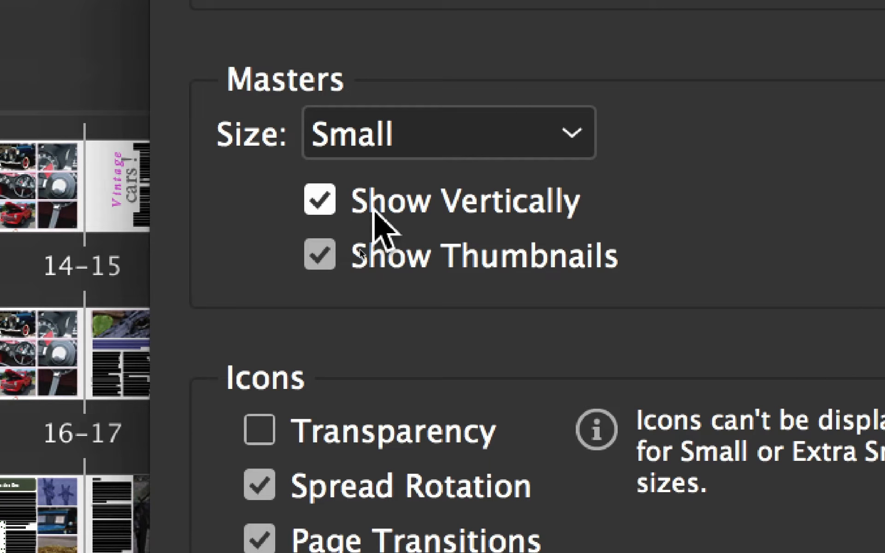
{"action": "left_click", "coordinate": [374, 211]}
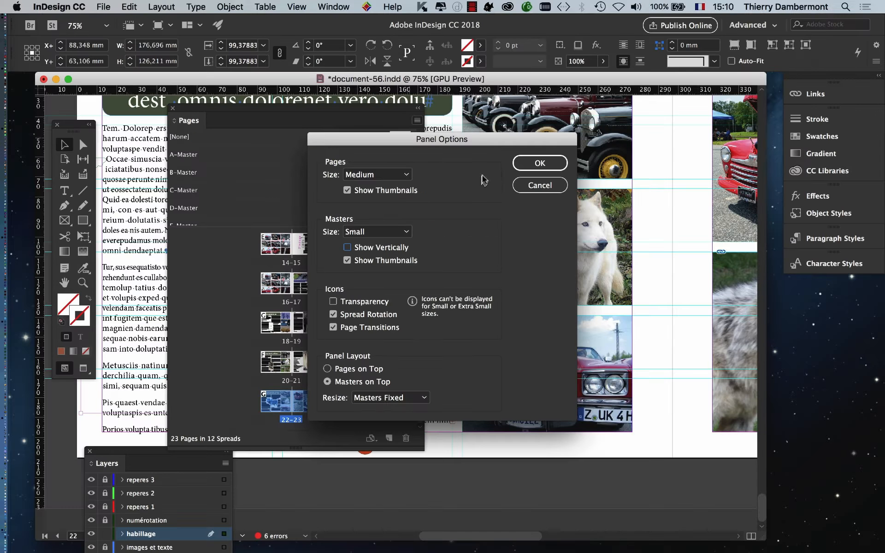
{"action": "left_click", "coordinate": [541, 163]}
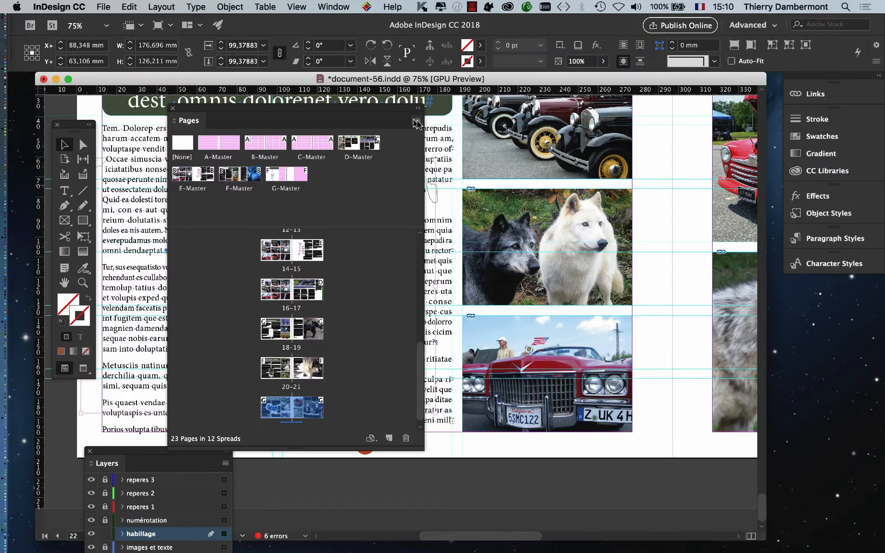
Set the Pages panel to show the document pages horizontally, and widen the panel to fit all spreads in two rows.
{"action": "left_click", "coordinate": [416, 122]}
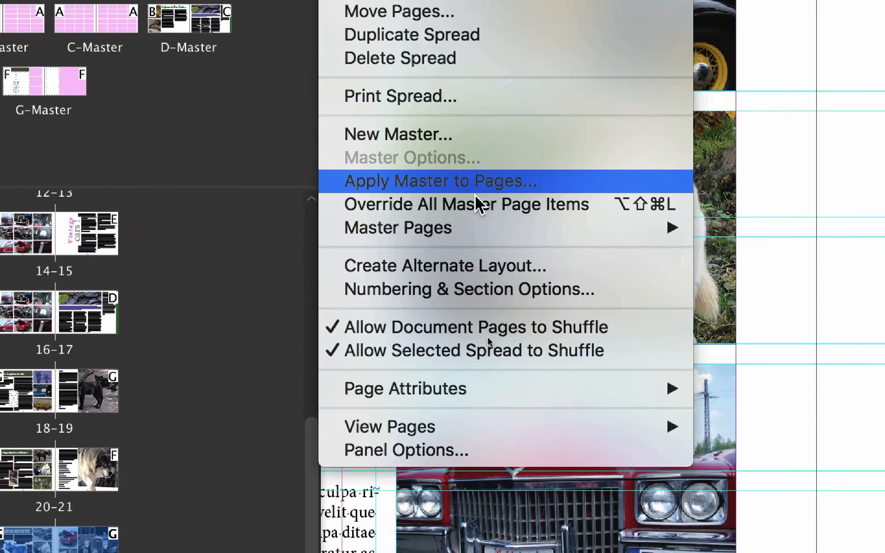
{"action": "mouse_move", "coordinate": [454, 426]}
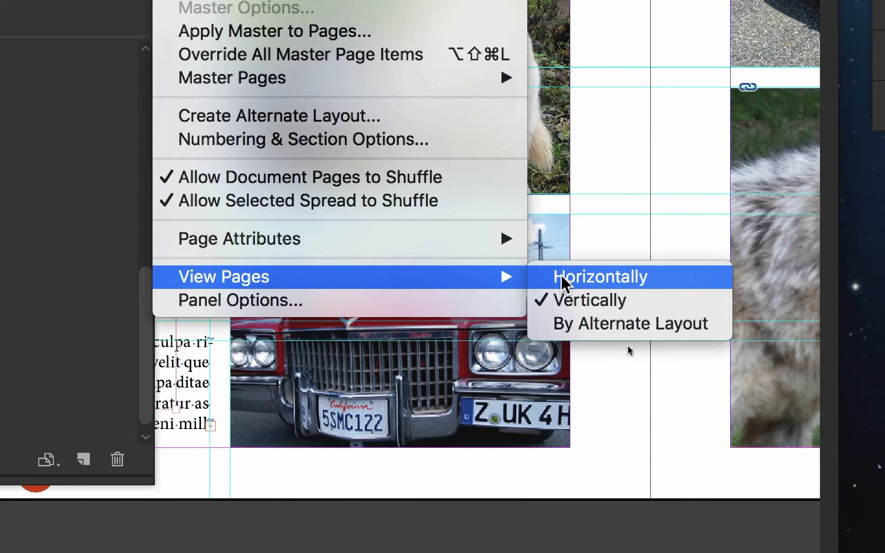
{"action": "left_click", "coordinate": [561, 277]}
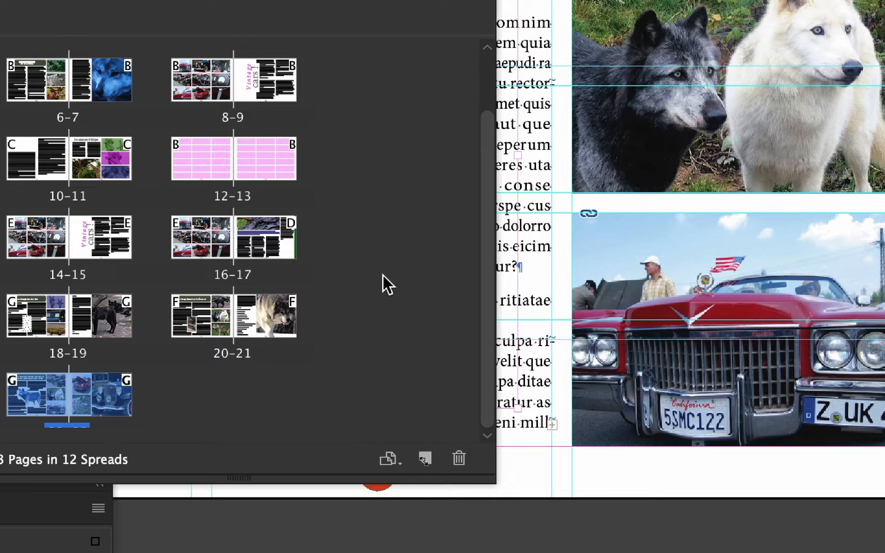
{"action": "left_click_drag", "start_coordinate": [422, 451], "coordinate": [706, 346]}
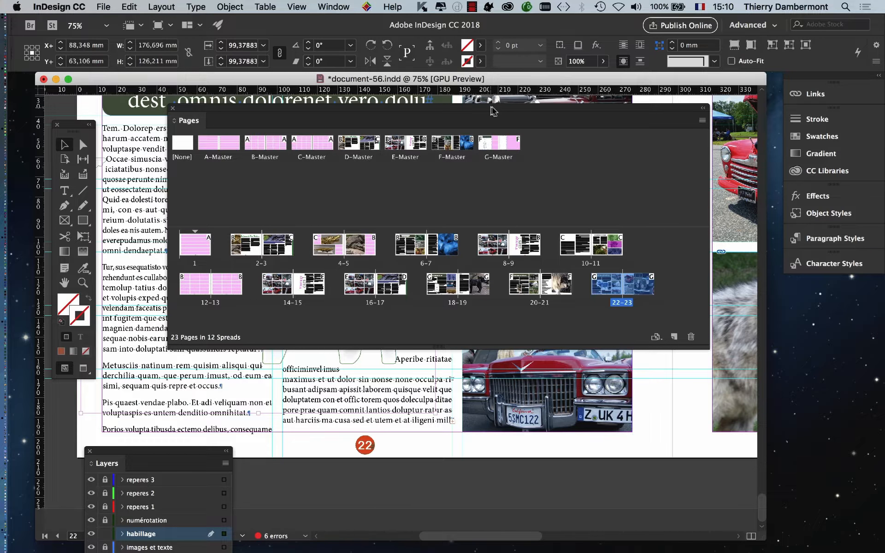
Set the master thumbnail size to Large and extend the masters section to show both rows of masters with their names.
{"action": "left_click_drag", "start_coordinate": [494, 111], "coordinate": [532, 166]}
{"action": "left_click", "coordinate": [741, 176]}
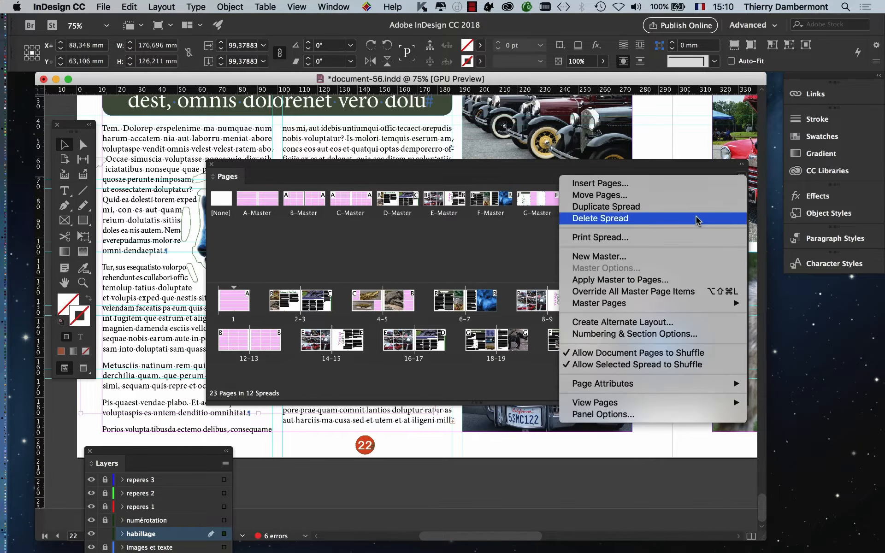
{"action": "left_click", "coordinate": [655, 414]}
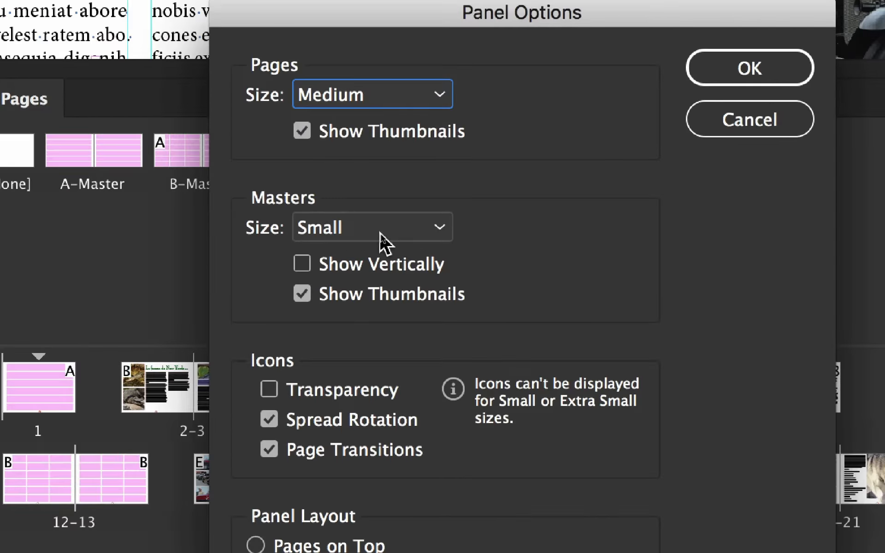
{"action": "left_click", "coordinate": [381, 234]}
{"action": "left_click", "coordinate": [378, 273]}
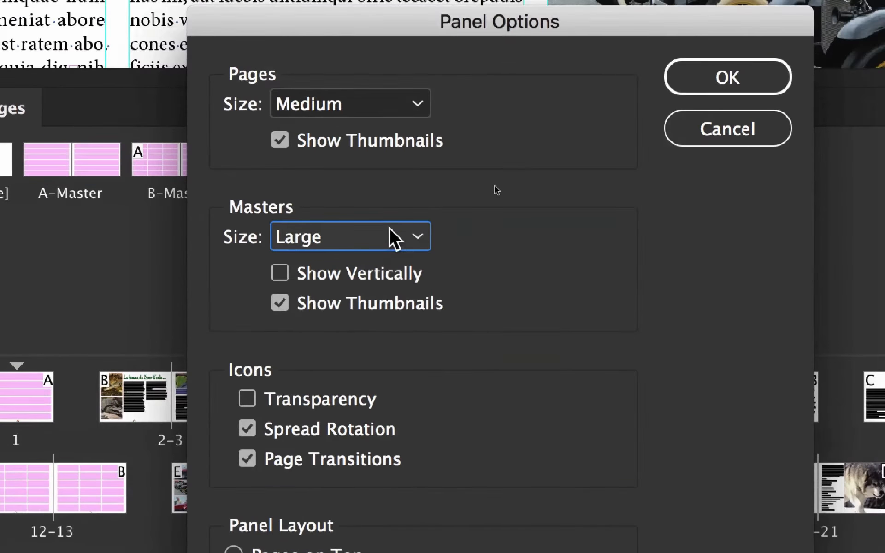
{"action": "key", "text": "Return"}
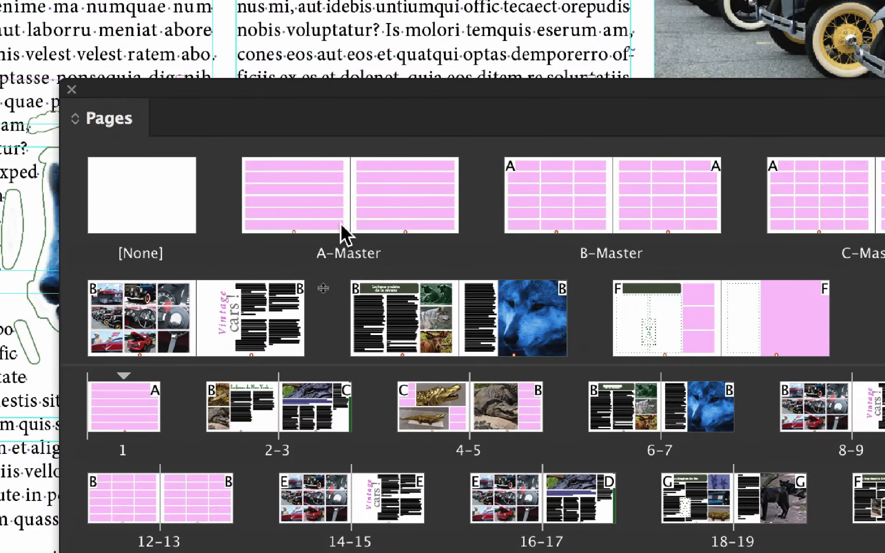
{"action": "left_click_drag", "start_coordinate": [333, 372], "coordinate": [333, 426]}
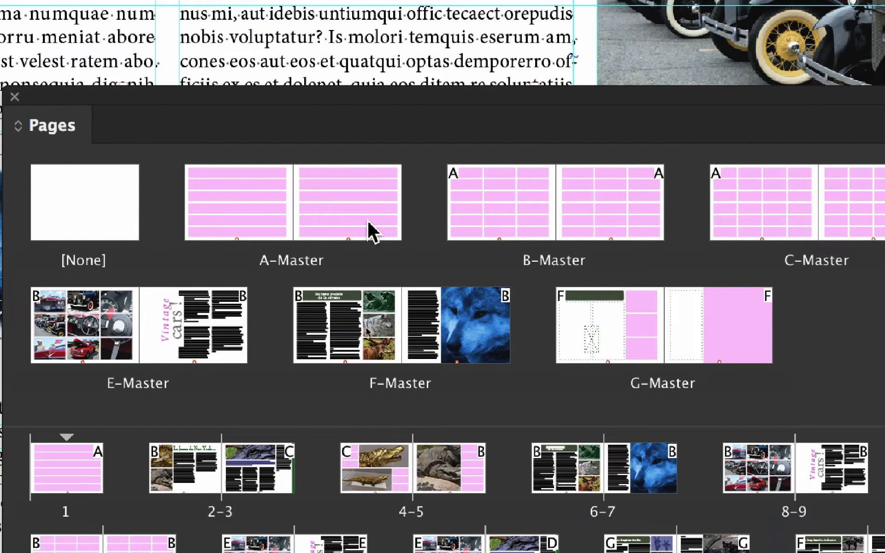
Select A-Master, B-Master, C-Master and D-Master in turn to examine which parent master each one is based on.
{"action": "left_click", "coordinate": [367, 220]}
{"action": "left_click", "coordinate": [278, 220]}
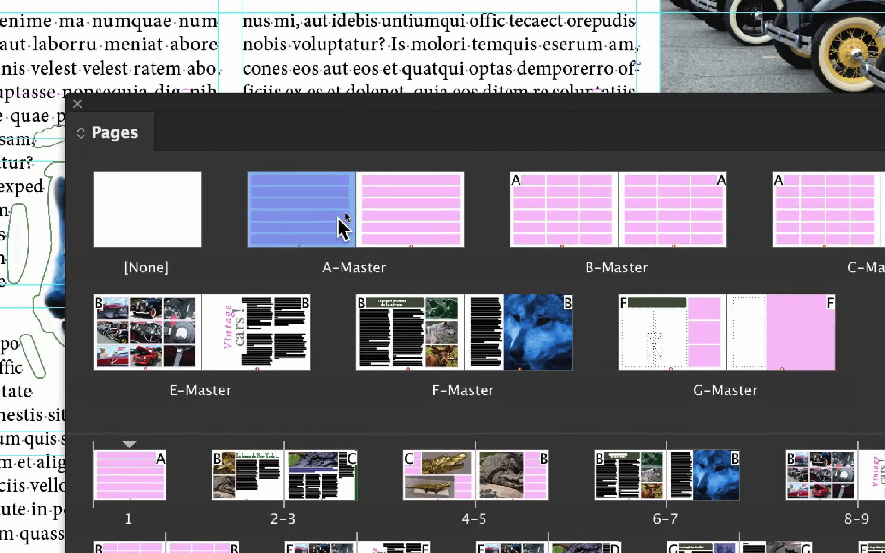
{"action": "left_click_drag", "start_coordinate": [338, 219], "coordinate": [302, 221]}
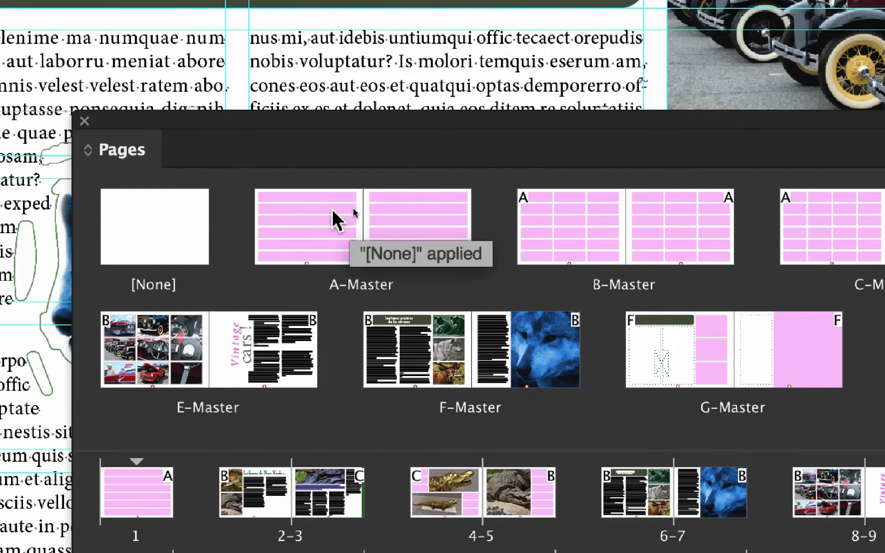
{"action": "left_click", "coordinate": [671, 222]}
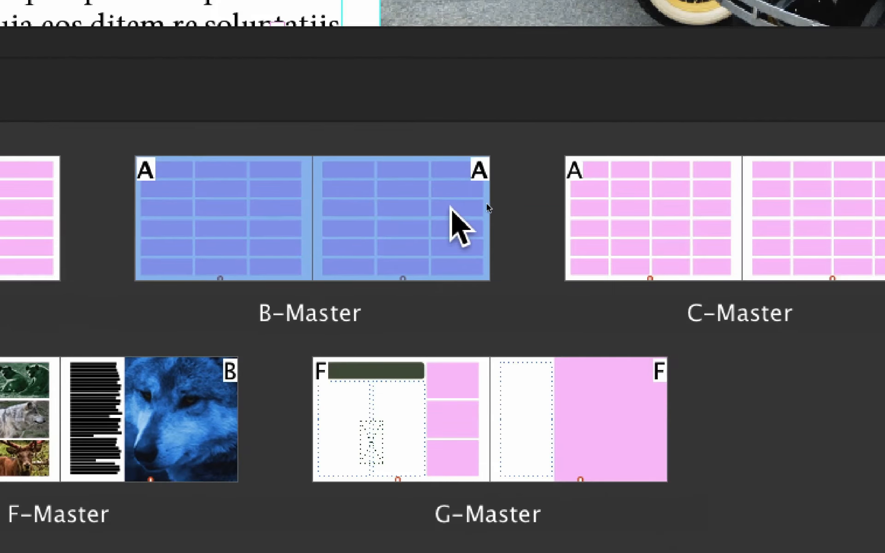
{"action": "left_click", "coordinate": [832, 245]}
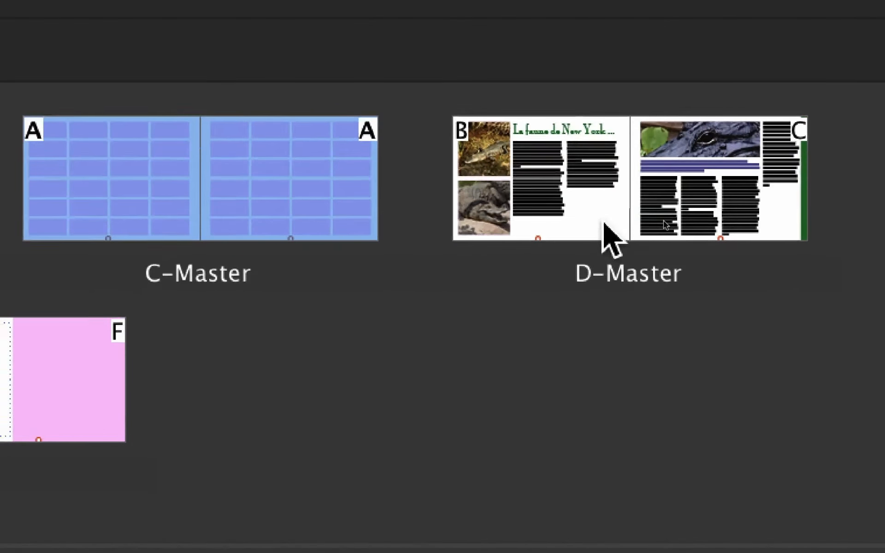
{"action": "left_click", "coordinate": [720, 191]}
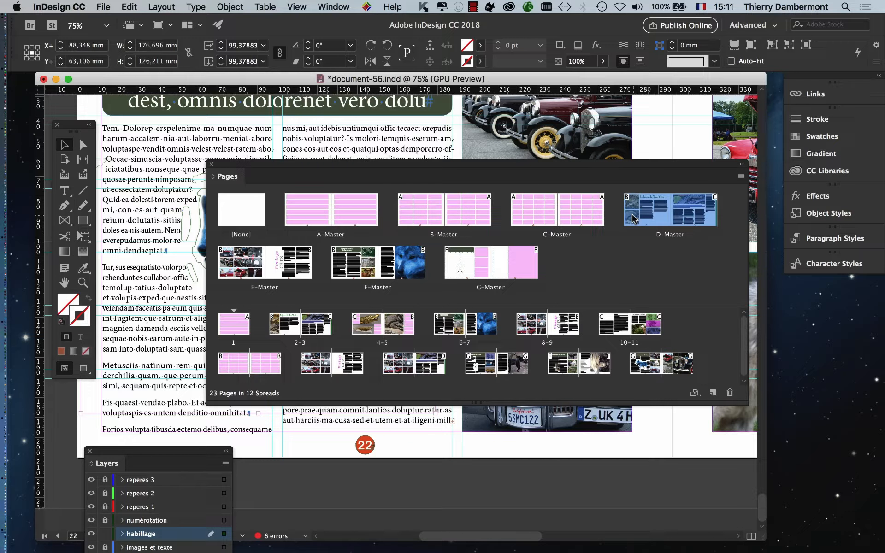
Open B-Master at 50% zoom and move the Pages and Layers panels clear of its left page.
{"action": "left_click_drag", "start_coordinate": [475, 162], "coordinate": [610, 160]}
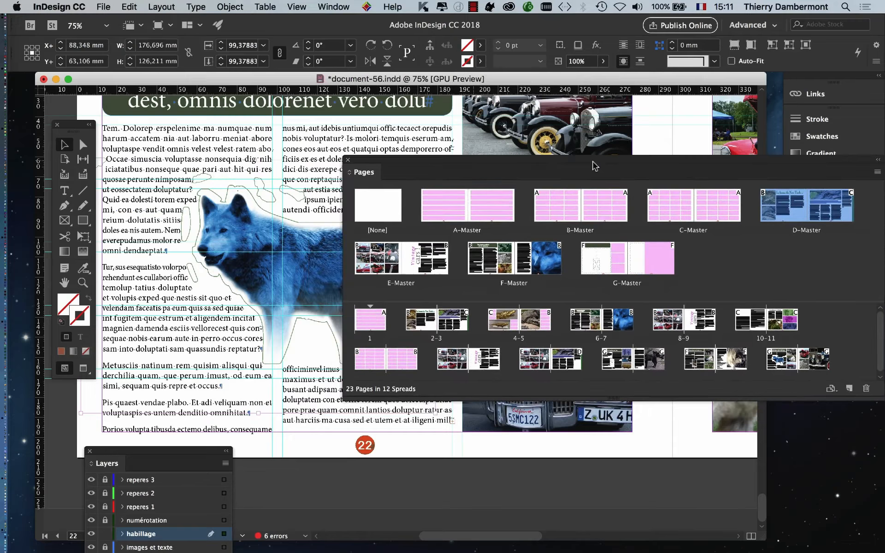
{"action": "double_click", "coordinate": [546, 206]}
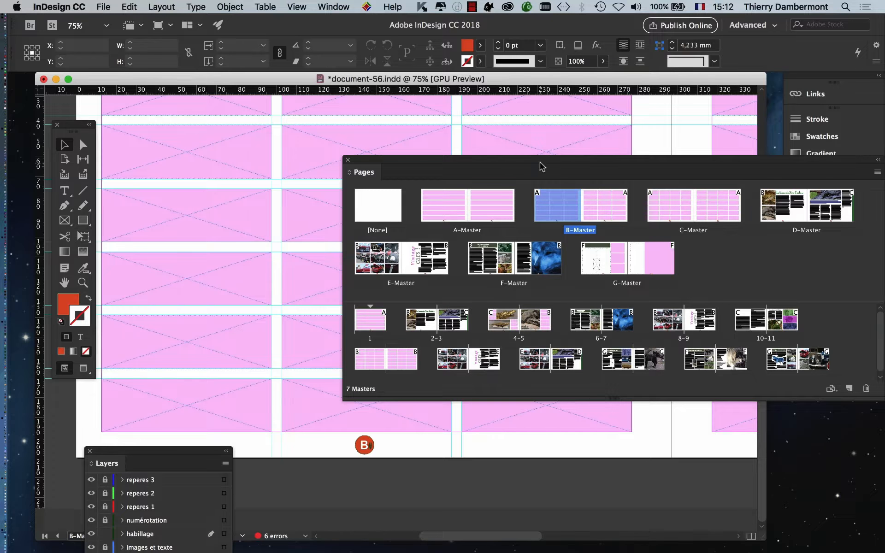
{"action": "left_click_drag", "start_coordinate": [541, 165], "coordinate": [729, 316]}
{"action": "key", "text": "super+minus"}
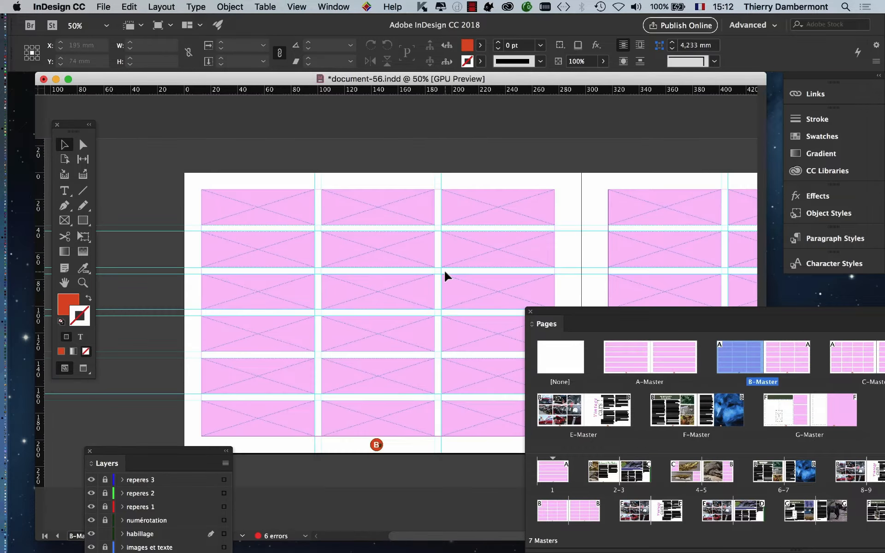
{"action": "left_click_drag", "start_coordinate": [351, 263], "coordinate": [284, 200]}
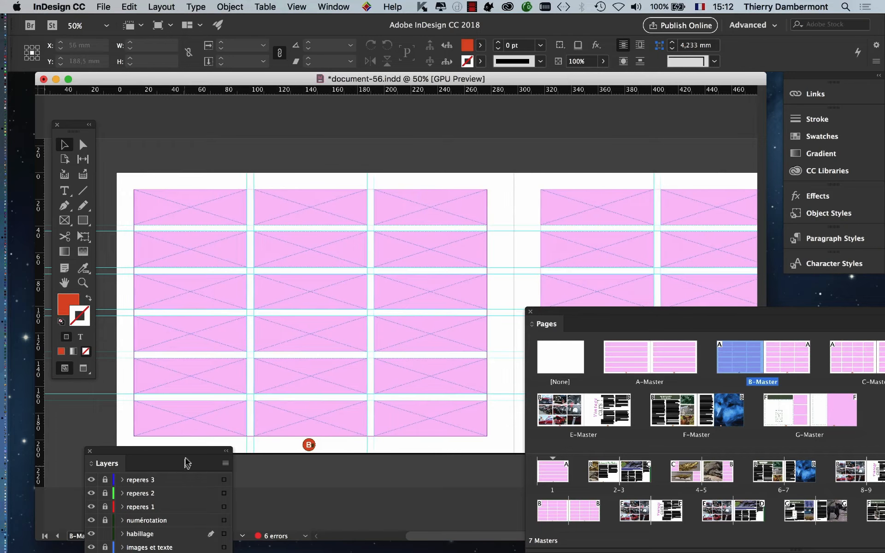
{"action": "left_click_drag", "start_coordinate": [189, 452], "coordinate": [197, 500]}
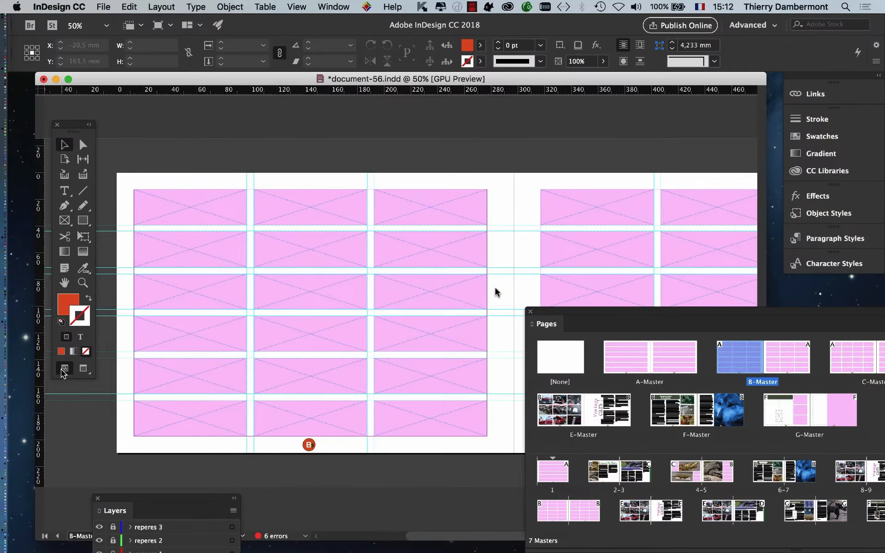
{"action": "left_click_drag", "start_coordinate": [544, 310], "coordinate": [706, 411]}
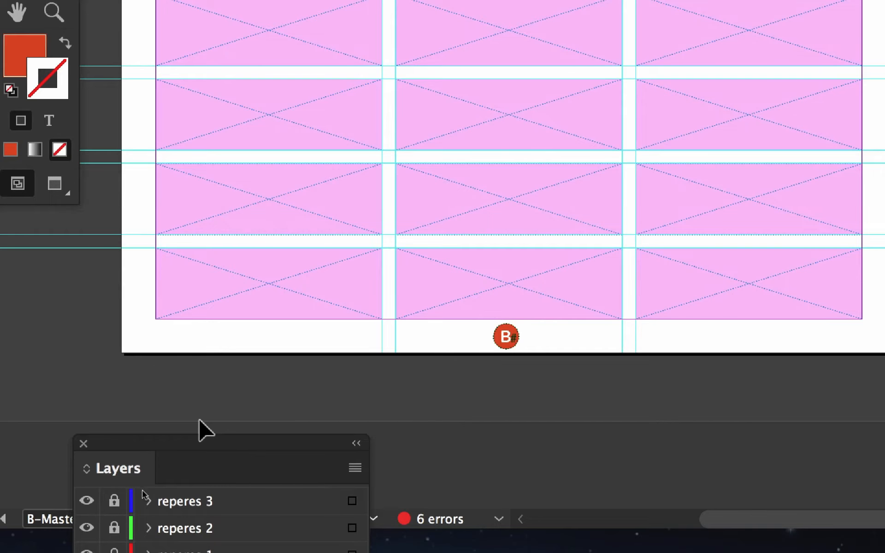
Unlock the images et texte layer and select the middle frame in the top row of B-Master's left page.
{"action": "left_click_drag", "start_coordinate": [182, 439], "coordinate": [444, 207]}
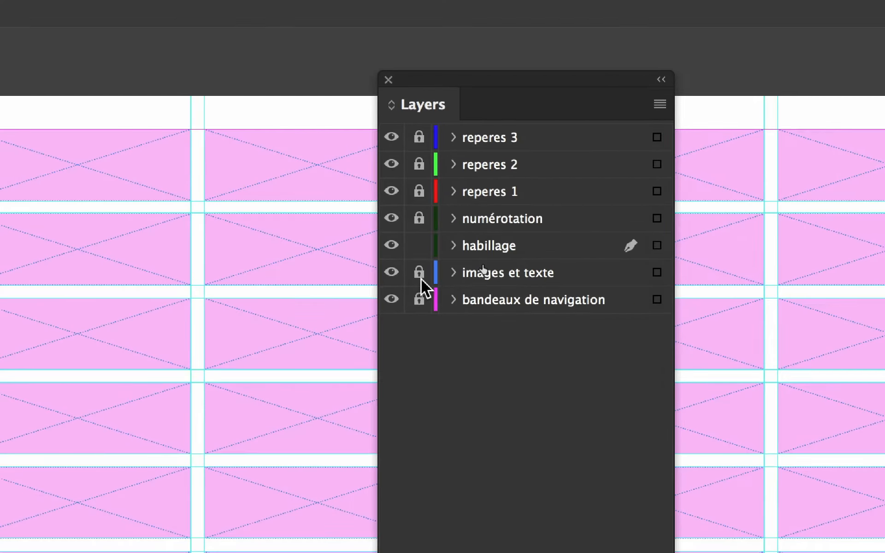
{"action": "left_click", "coordinate": [380, 336]}
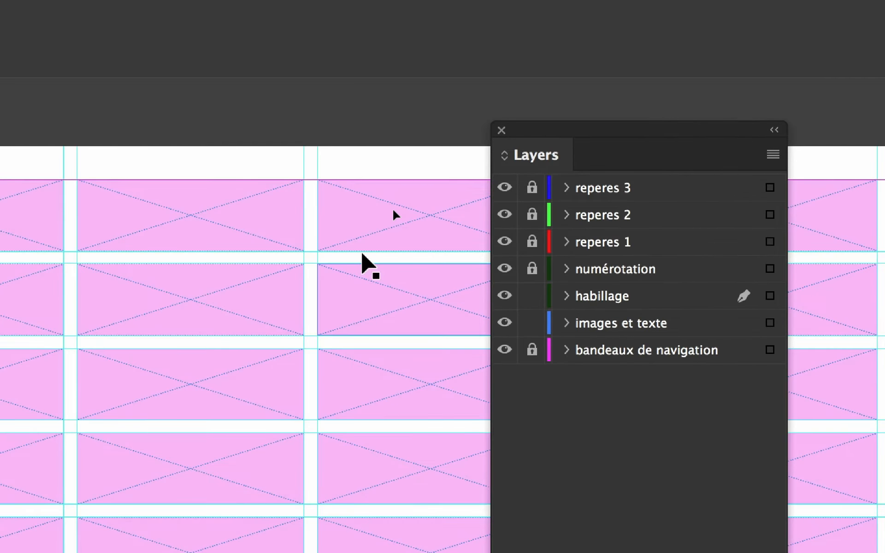
{"action": "left_click", "coordinate": [362, 253]}
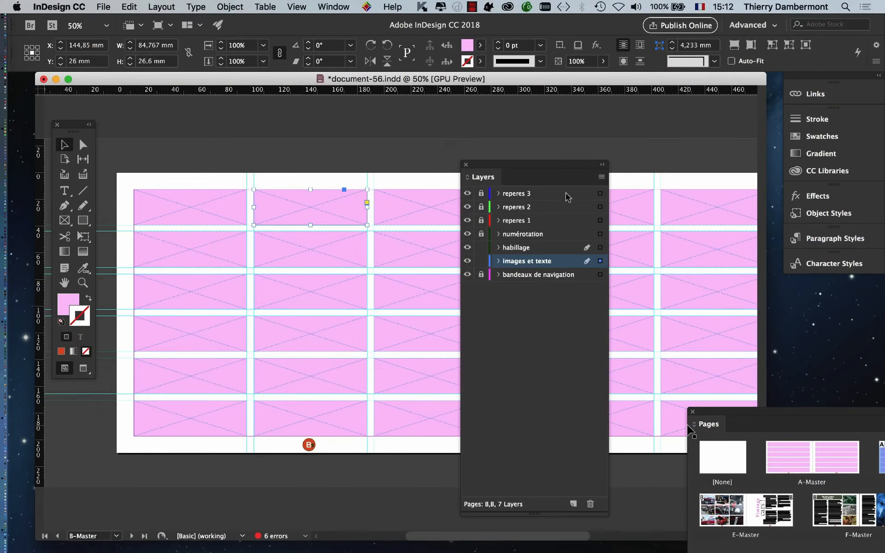
Move the Layers panel off the master's frames and open F-Master from the Pages panel.
{"action": "left_click_drag", "start_coordinate": [561, 173], "coordinate": [511, 420]}
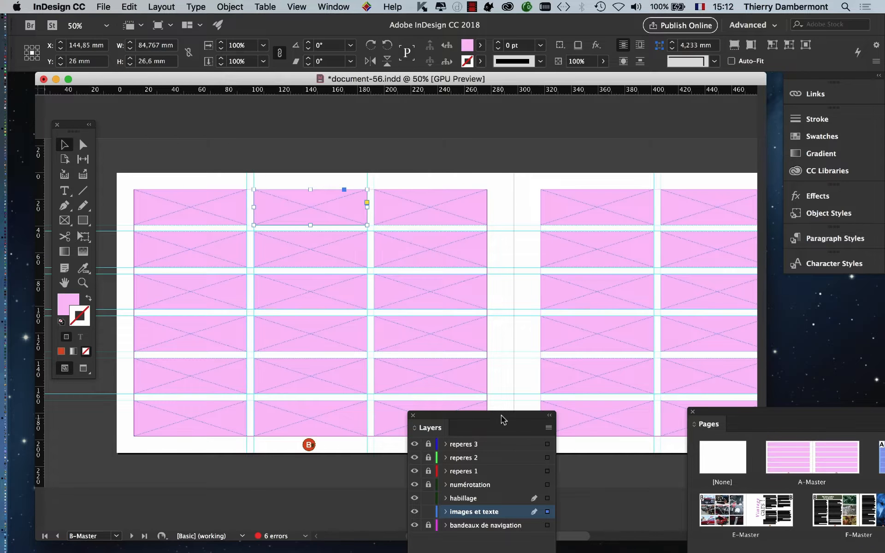
{"action": "left_click_drag", "start_coordinate": [503, 420], "coordinate": [350, 274]}
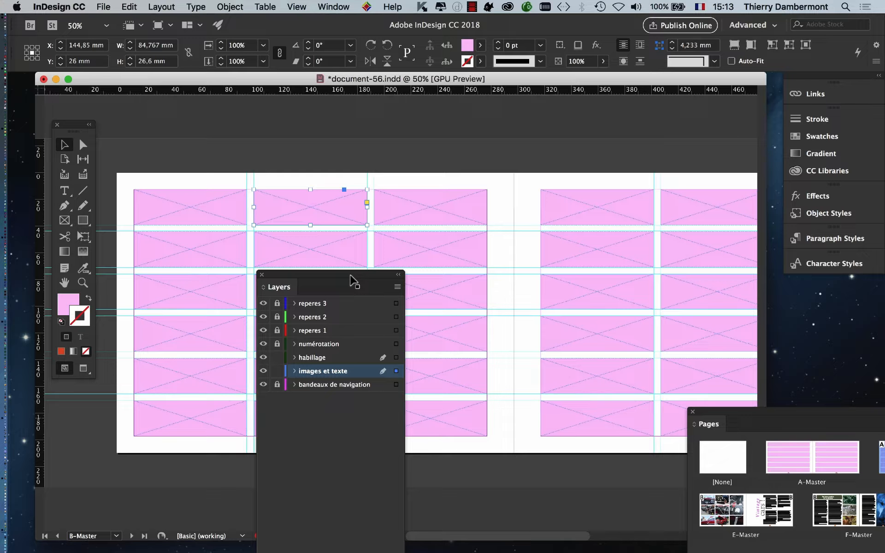
{"action": "left_click_drag", "start_coordinate": [376, 274], "coordinate": [217, 421]}
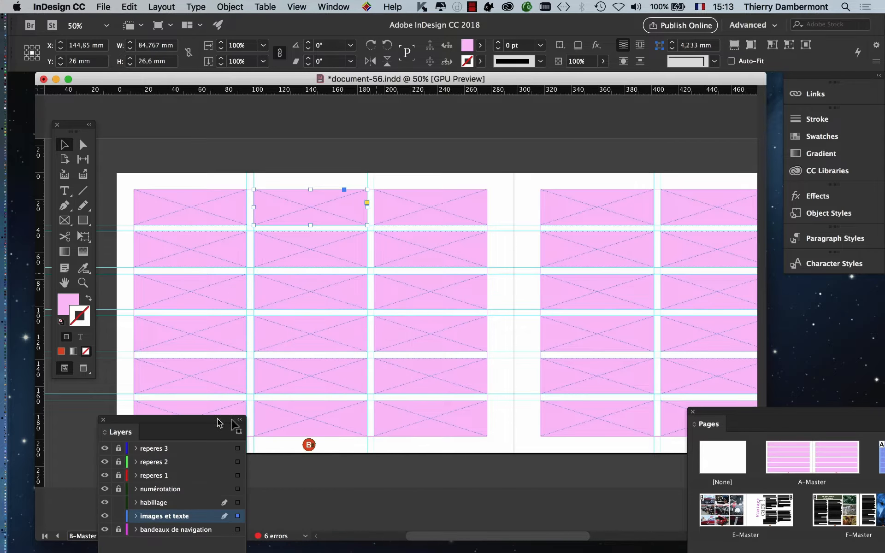
{"action": "left_click_drag", "start_coordinate": [781, 415], "coordinate": [650, 187]}
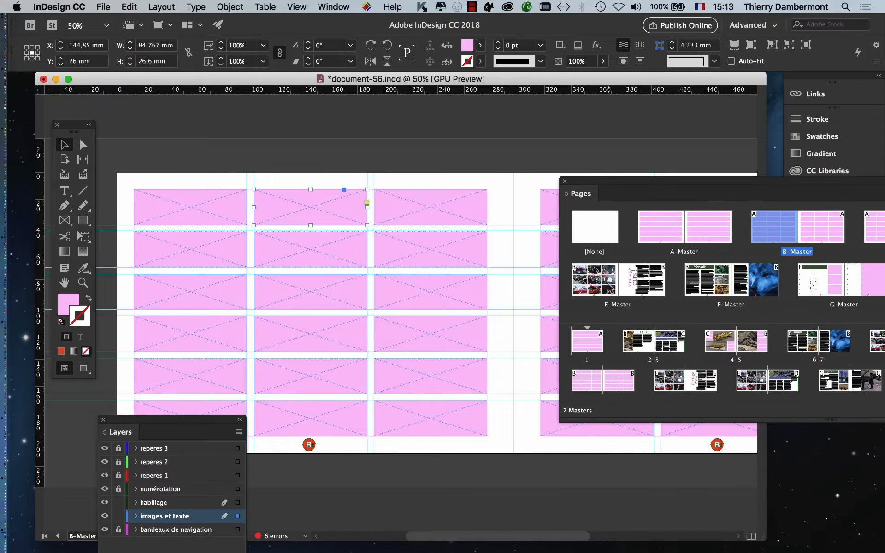
{"action": "left_click", "coordinate": [712, 283]}
{"action": "double_click", "coordinate": [712, 283]}
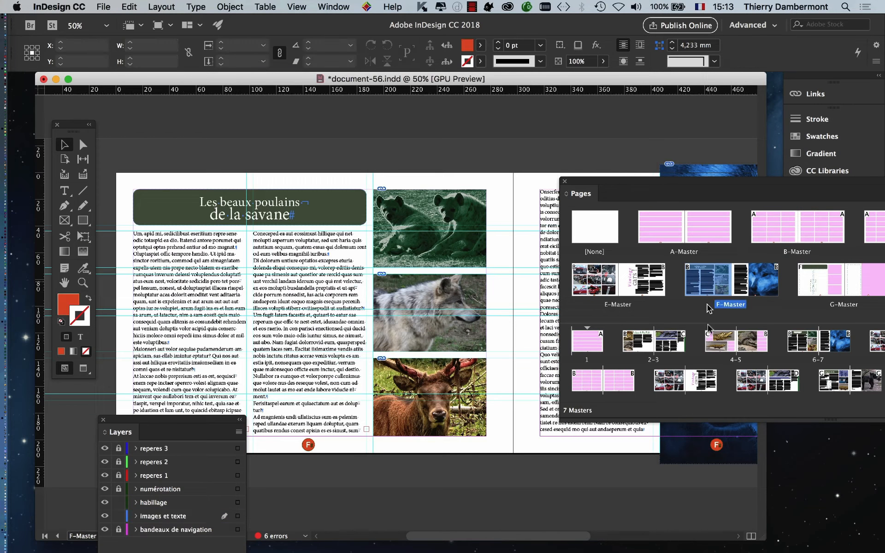
Open pages 14–15, lengthen the Pages panel to show the second row's page numbers, and open pages 6–7.
{"action": "double_click", "coordinate": [678, 379]}
{"action": "left_click_drag", "start_coordinate": [670, 189], "coordinate": [601, 100]}
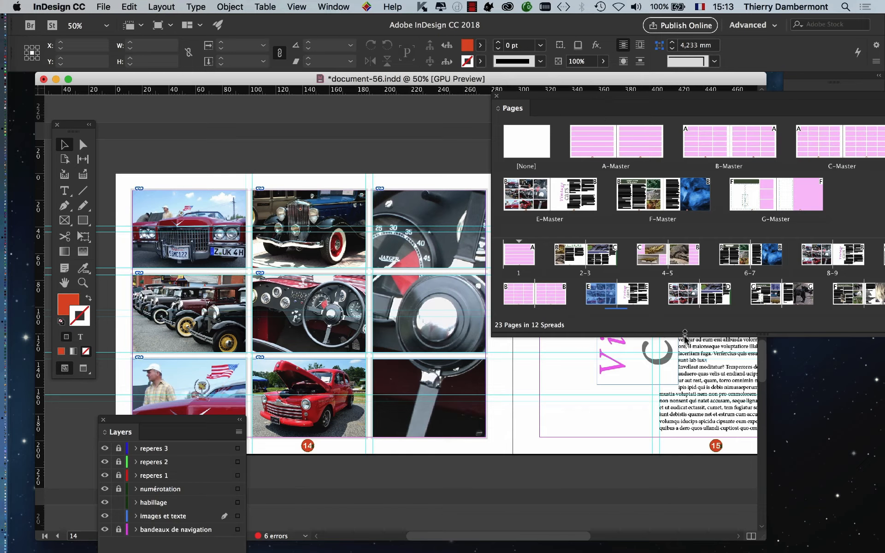
{"action": "left_click_drag", "start_coordinate": [686, 337], "coordinate": [686, 403]}
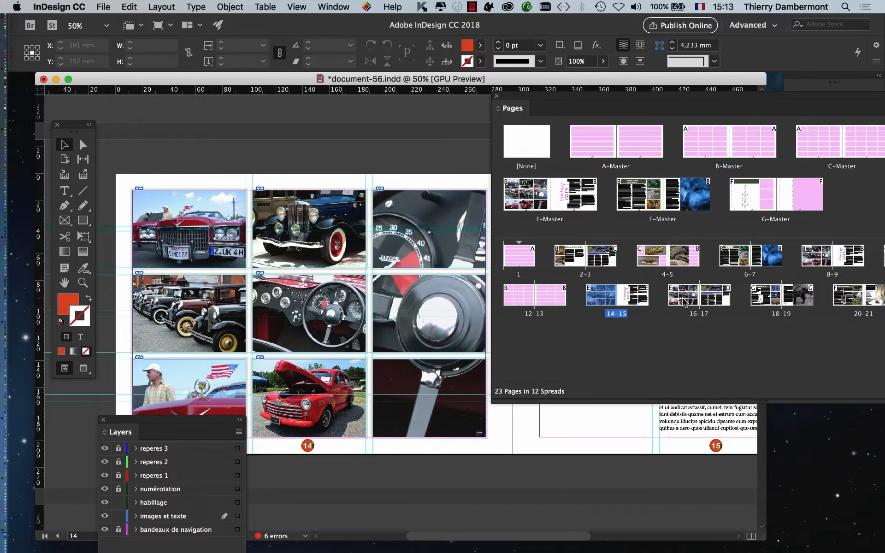
{"action": "double_click", "coordinate": [745, 258]}
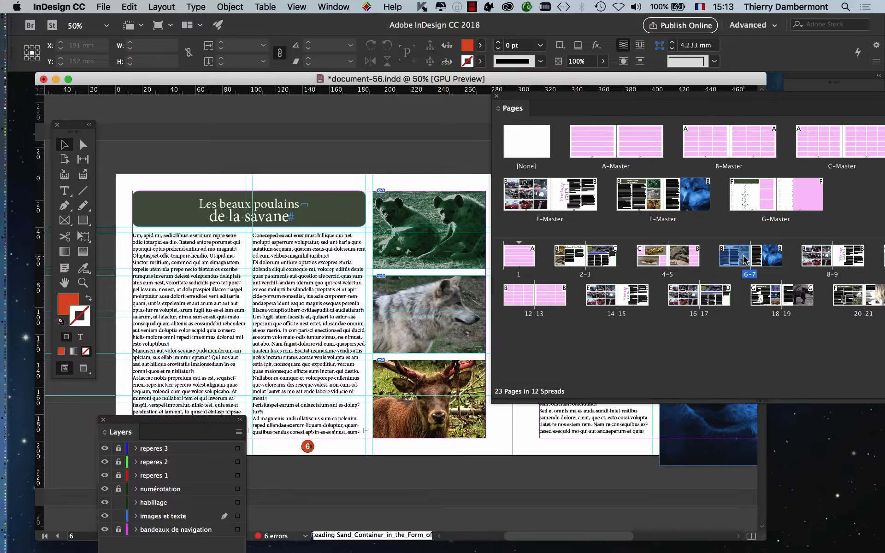
Move the Pages and Layers panels aside and preview pages 6–9 without guides at 25% zoom.
{"action": "left_click_drag", "start_coordinate": [590, 96], "coordinate": [701, 397]}
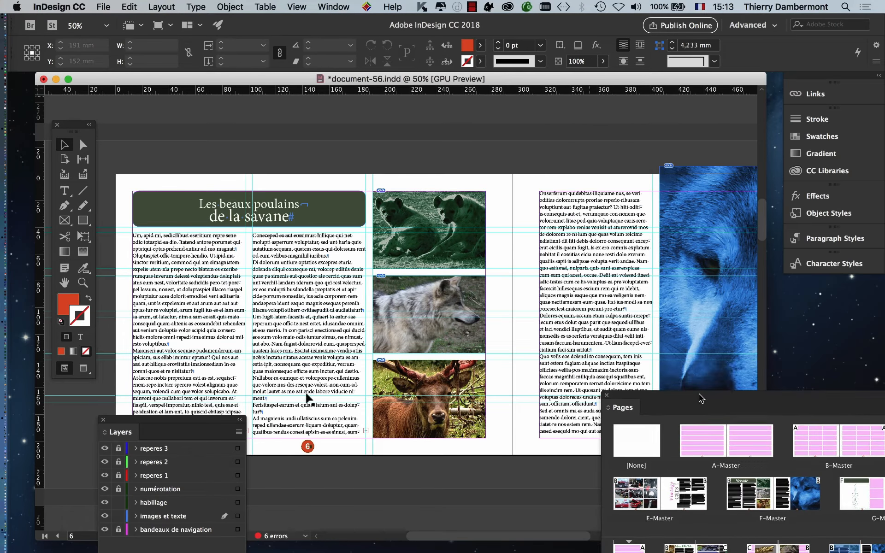
{"action": "left_click_drag", "start_coordinate": [226, 421], "coordinate": [225, 487]}
{"action": "left_click", "coordinate": [83, 368]}
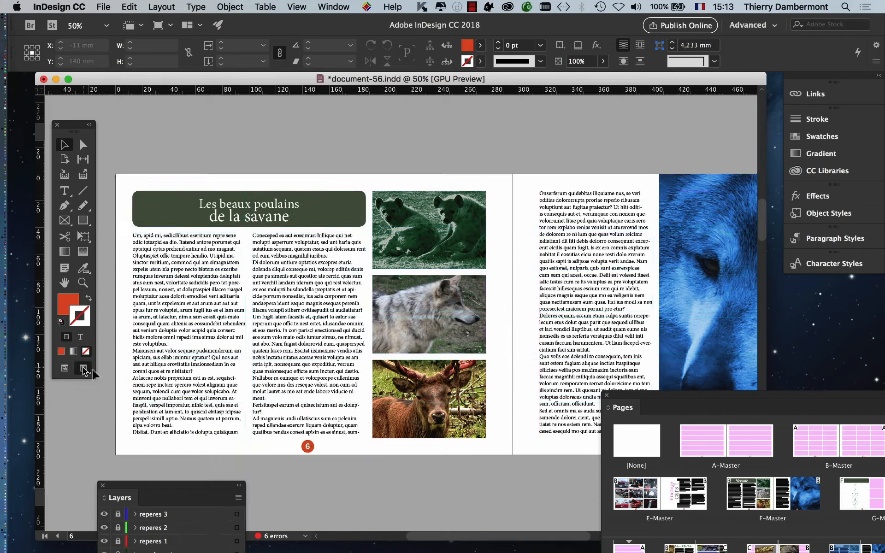
{"action": "key", "text": "super+minus"}
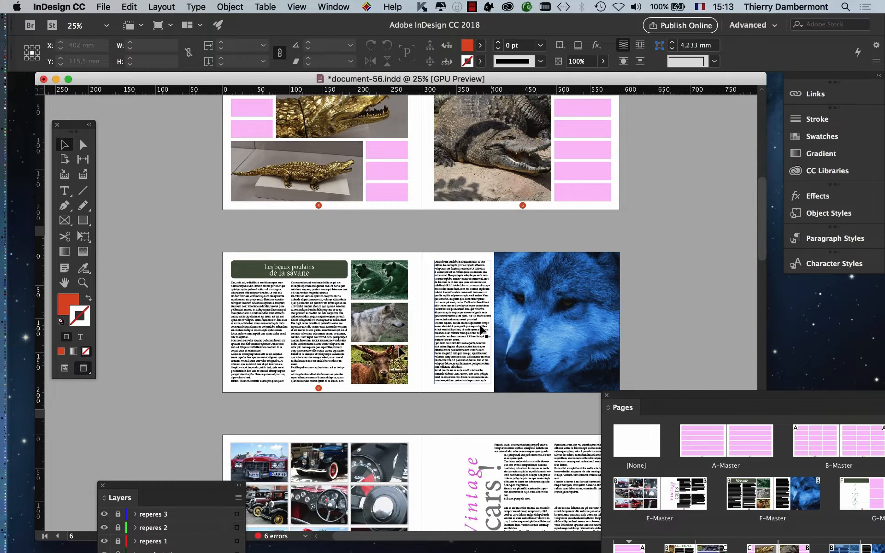
{"action": "left_click_drag", "start_coordinate": [465, 304], "coordinate": [464, 188]}
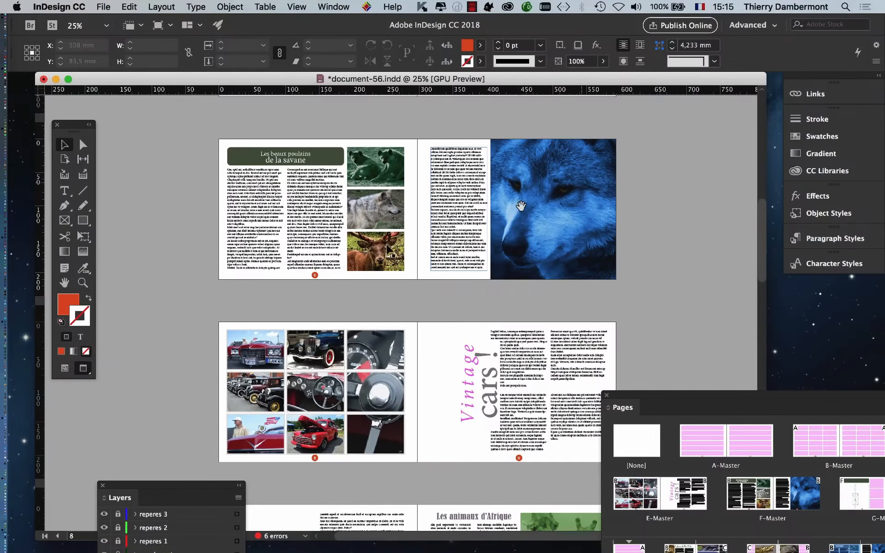
Switch to Firefox, reset the page zoom, and search Google for "white space is not your enemy".
{"action": "mouse_move", "coordinate": [10, 423]}
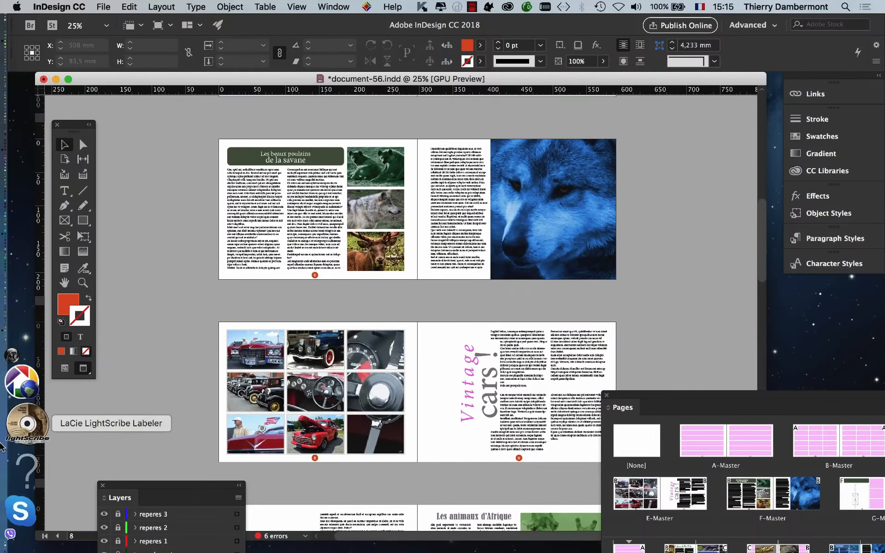
{"action": "left_click", "coordinate": [9, 478]}
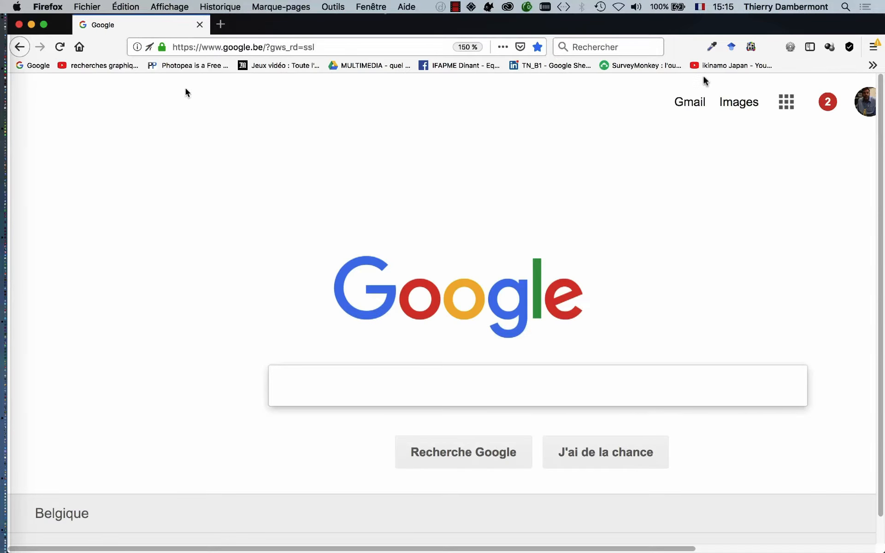
{"action": "left_click", "coordinate": [467, 47]}
{"action": "left_click", "coordinate": [602, 46]}
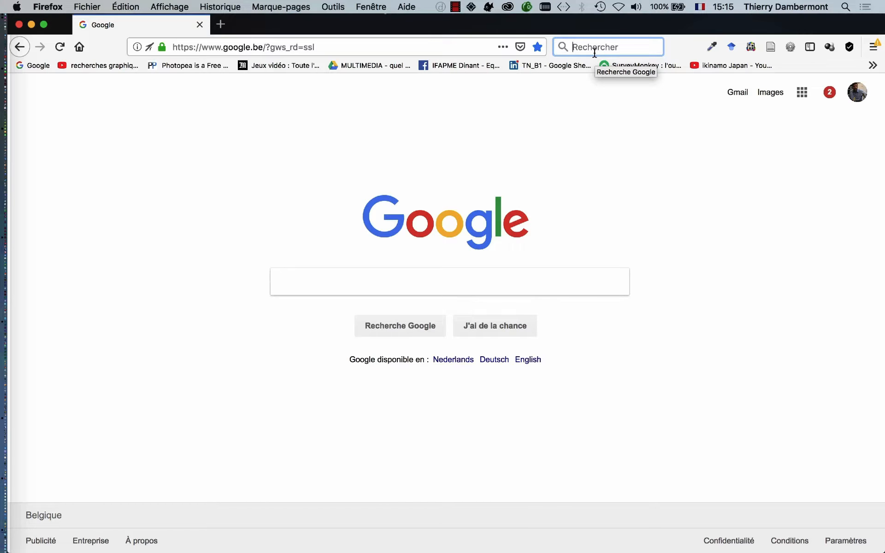
{"action": "type", "text": "white spa"}
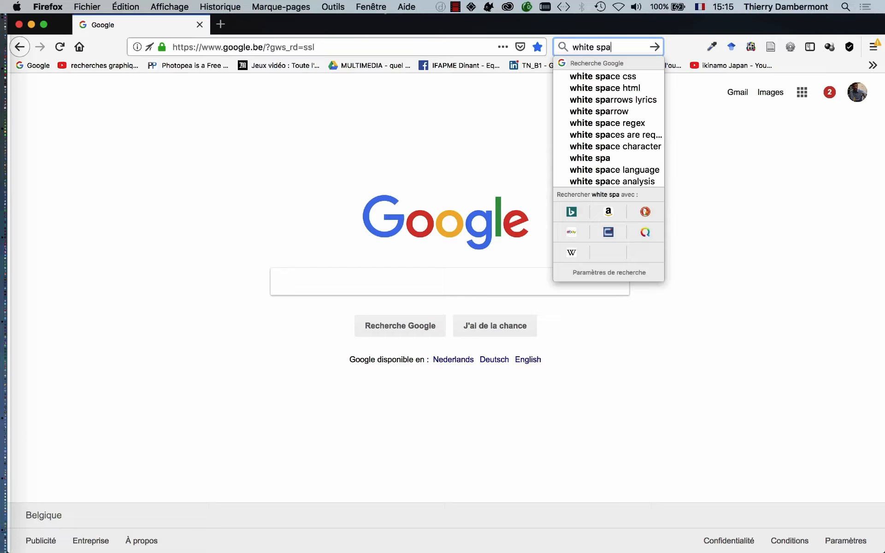
{"action": "type", "text": "ce is not your"}
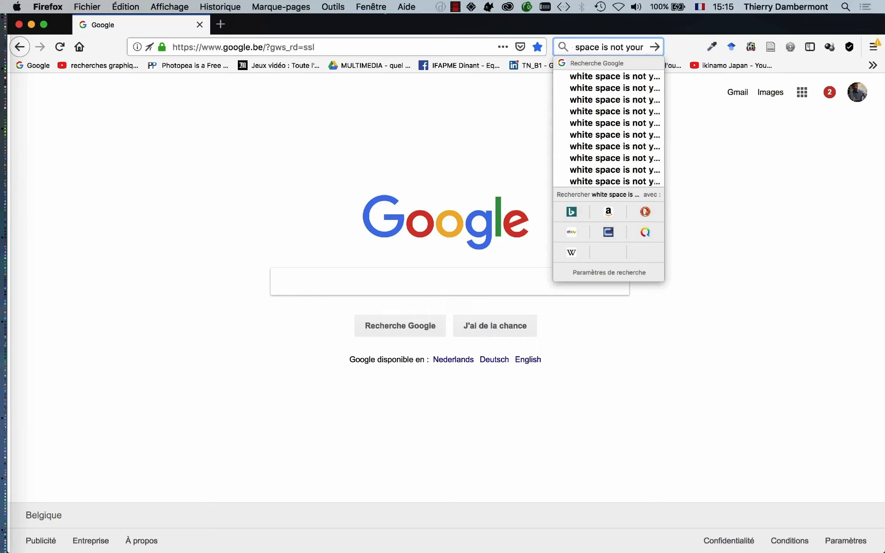
{"action": "type", "text": " ennemy"}
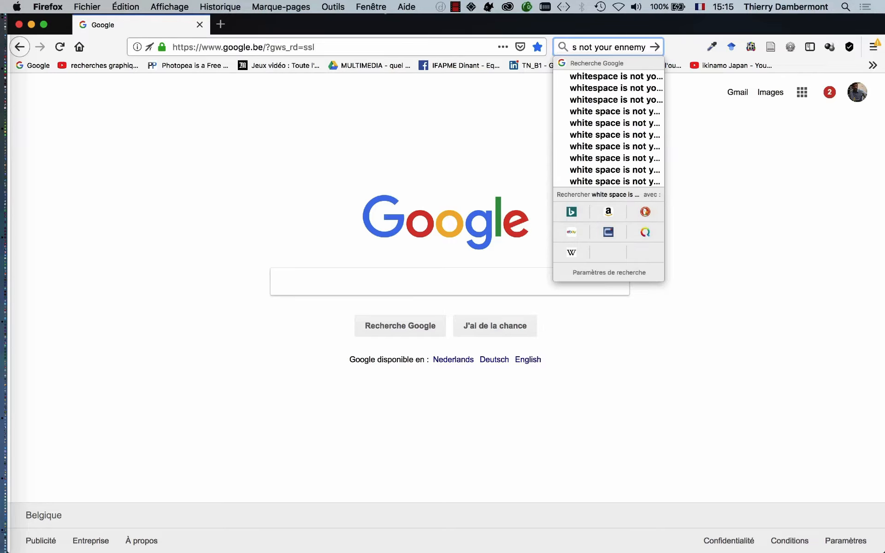
{"action": "left_click", "coordinate": [631, 50]}
{"action": "key", "text": "BackSpace"}
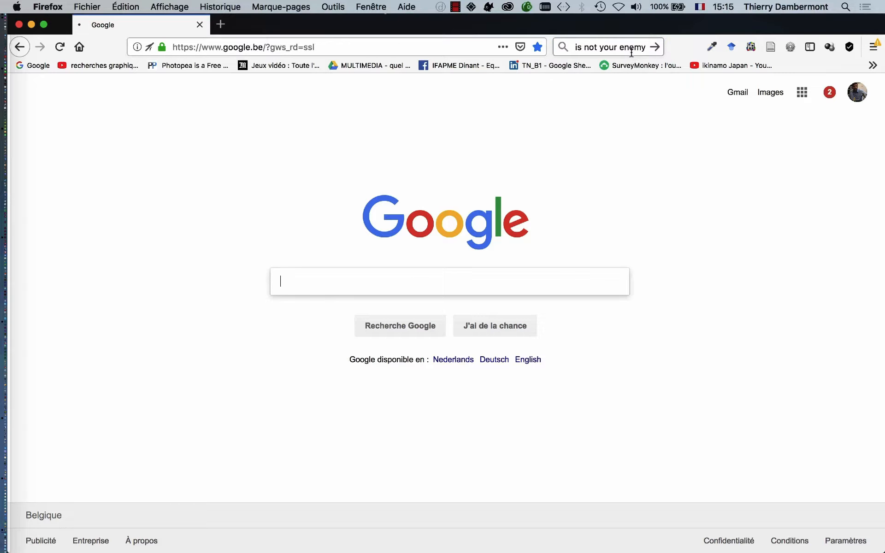
{"action": "key", "text": "Return"}
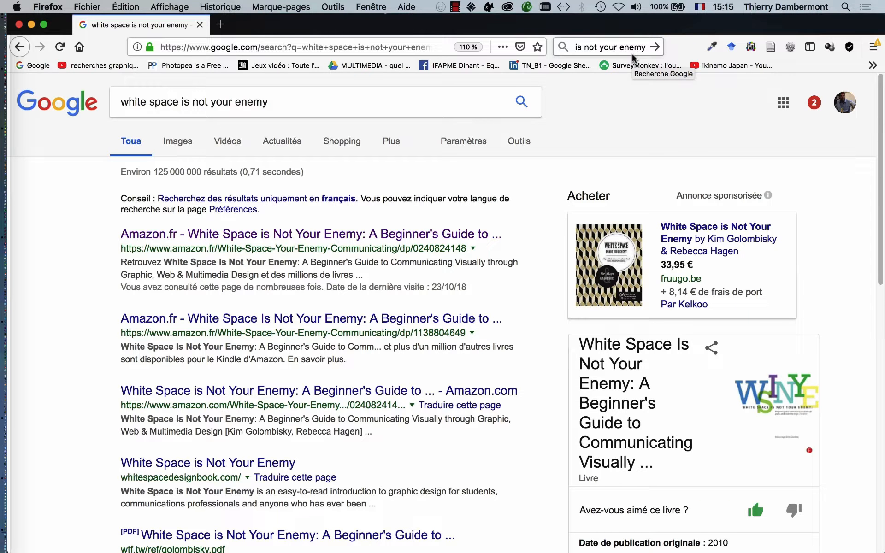
Open the first Amazon.fr result for the book, dismiss the Kindle offer, and view the first author's details.
{"action": "left_click", "coordinate": [316, 236]}
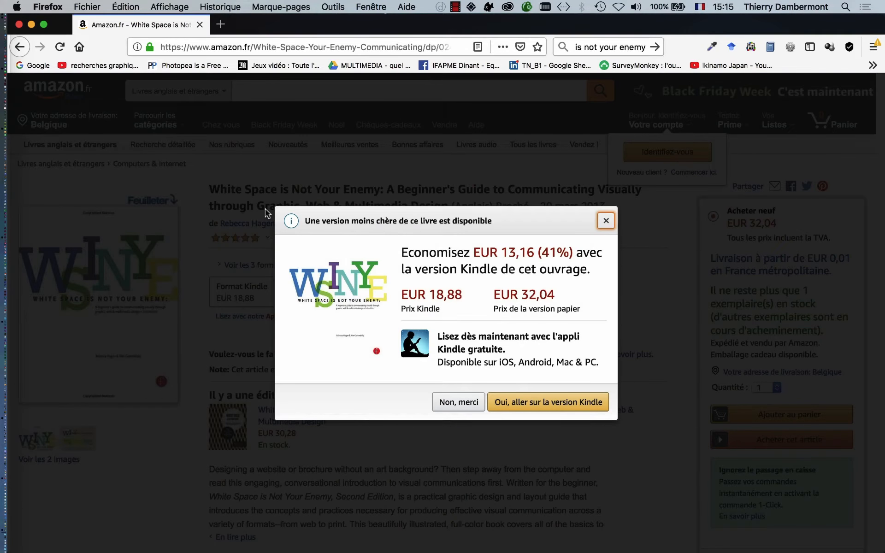
{"action": "left_click", "coordinate": [605, 223]}
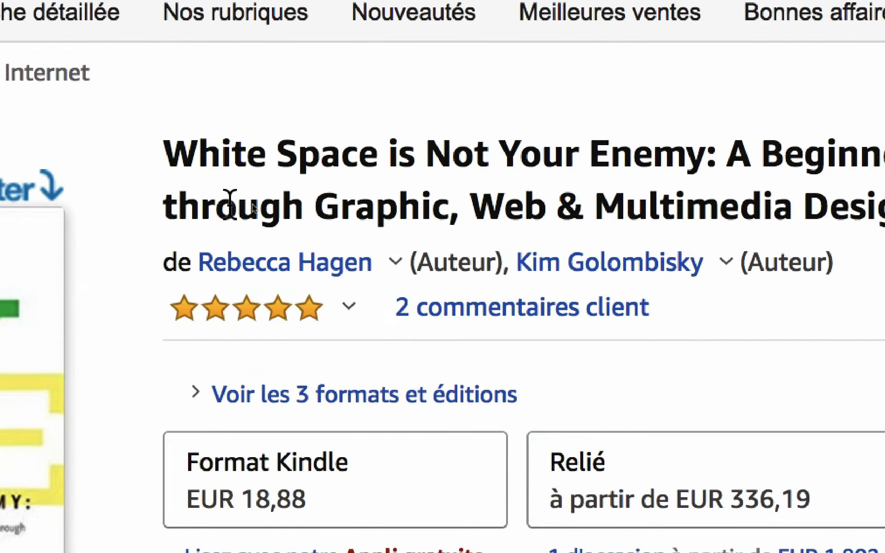
{"action": "left_click", "coordinate": [244, 258]}
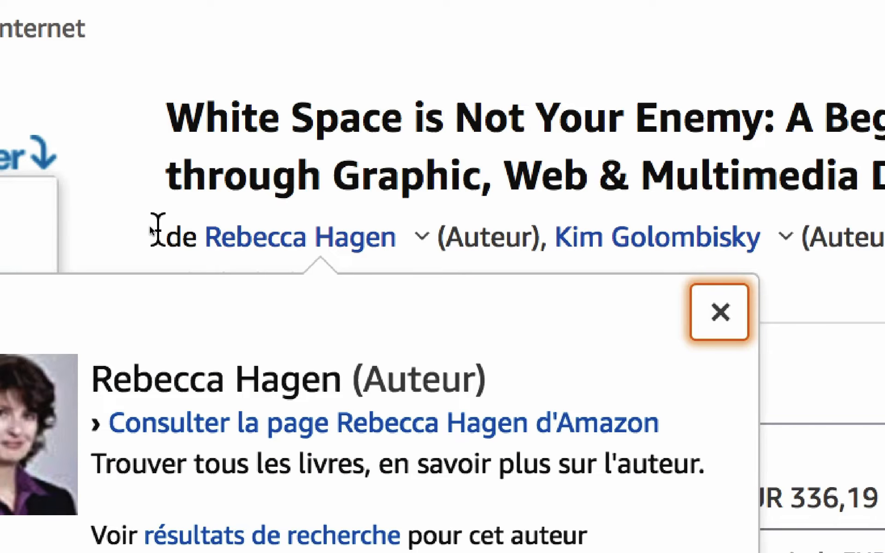
{"action": "left_click", "coordinate": [157, 230]}
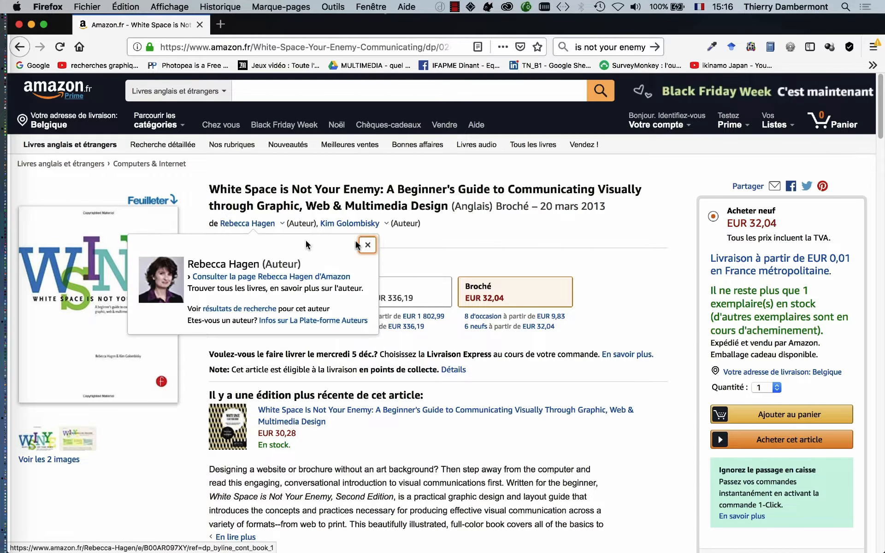
Close the book's web page and switch back to document-56 in InDesign.
{"action": "left_click", "coordinate": [200, 26]}
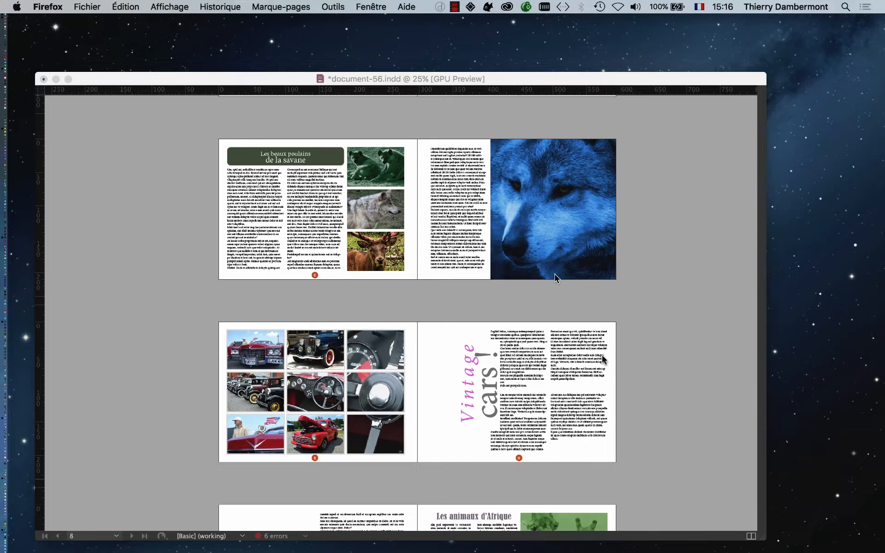
{"action": "left_click", "coordinate": [506, 81]}
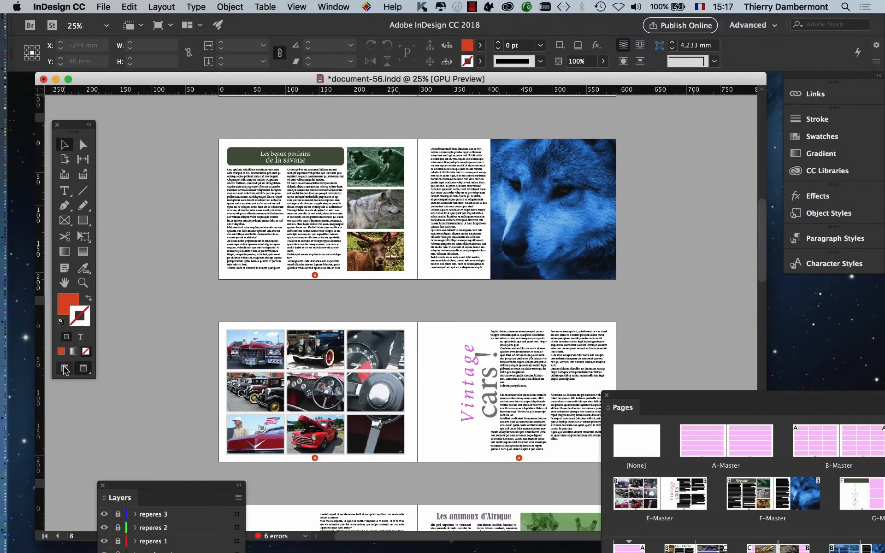
Turn off the preview to show frames and guides, and move and enlarge the Pages panel over the document.
{"action": "left_click", "coordinate": [65, 368]}
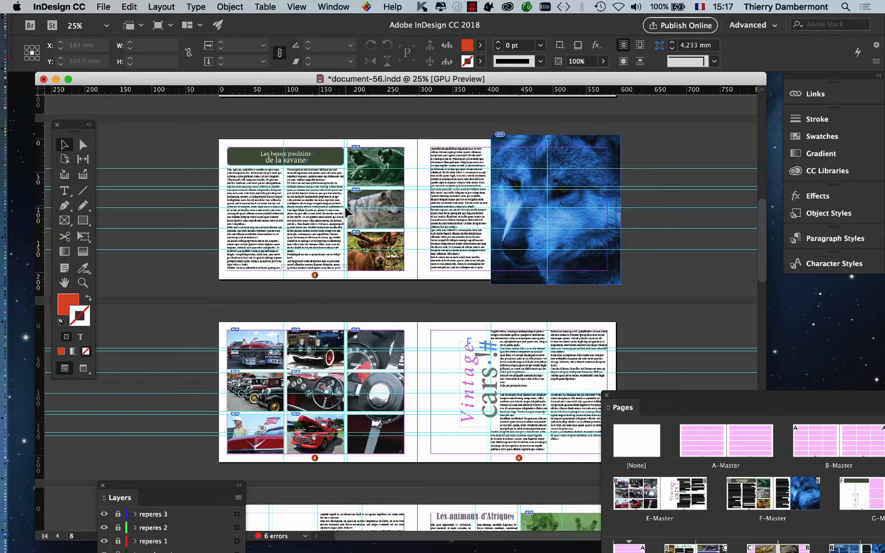
{"action": "scroll", "coordinate": [349, 210], "scroll_direction": "up", "scroll_amount": 1}
{"action": "scroll", "coordinate": [350, 212], "scroll_direction": "down", "scroll_amount": 1}
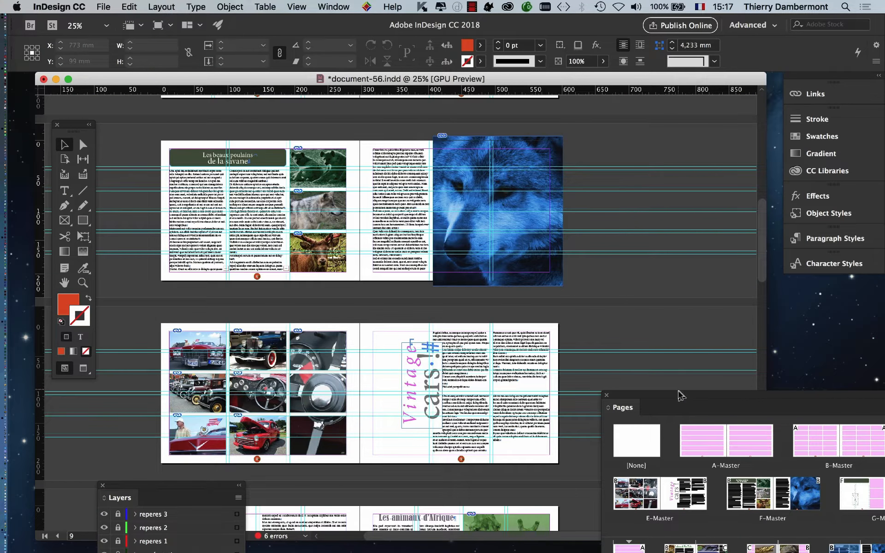
{"action": "left_click_drag", "start_coordinate": [680, 392], "coordinate": [175, 79]}
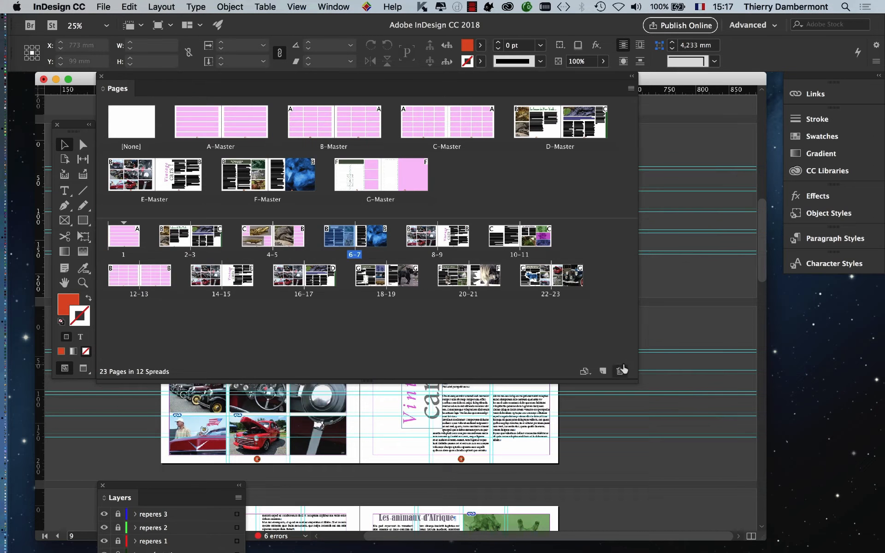
{"action": "left_click_drag", "start_coordinate": [631, 376], "coordinate": [796, 523]}
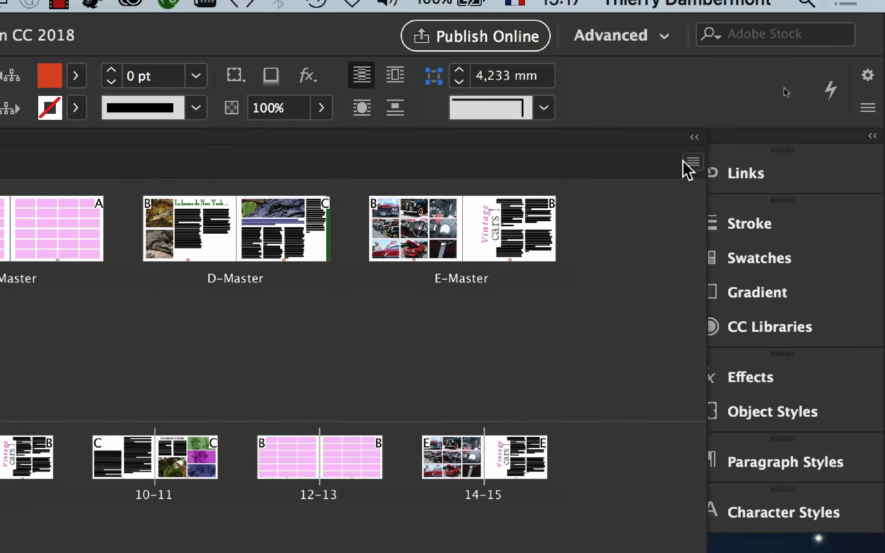
Set the Pages panel's document page thumbnails to Extra Large and enlarge the panel further.
{"action": "left_click", "coordinate": [686, 163]}
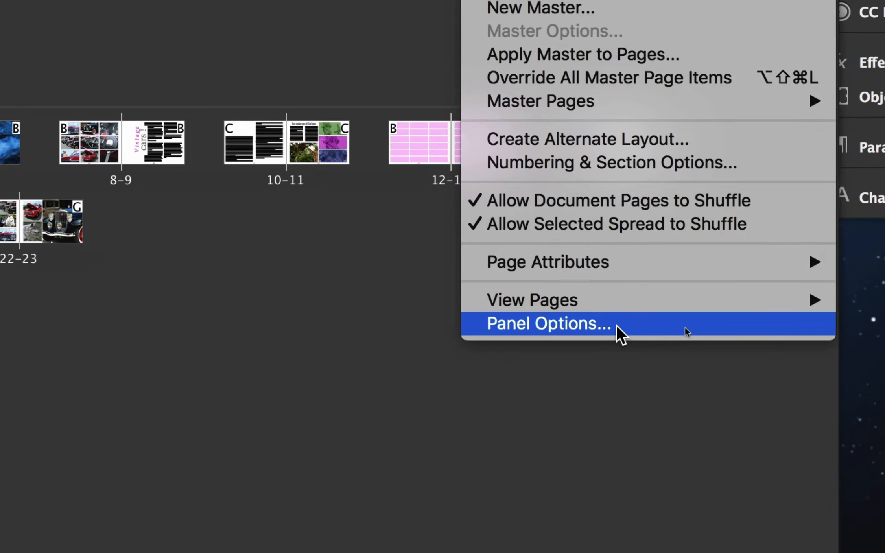
{"action": "left_click", "coordinate": [617, 325]}
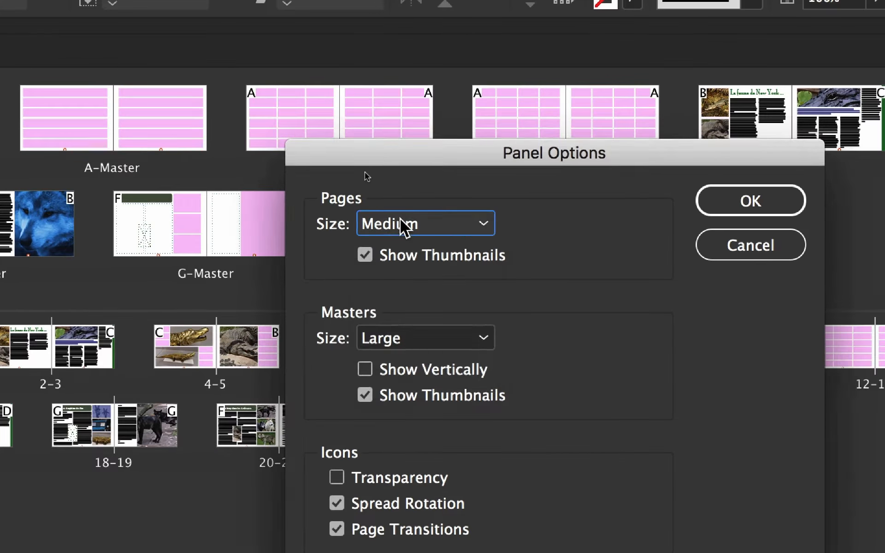
{"action": "left_click", "coordinate": [461, 207]}
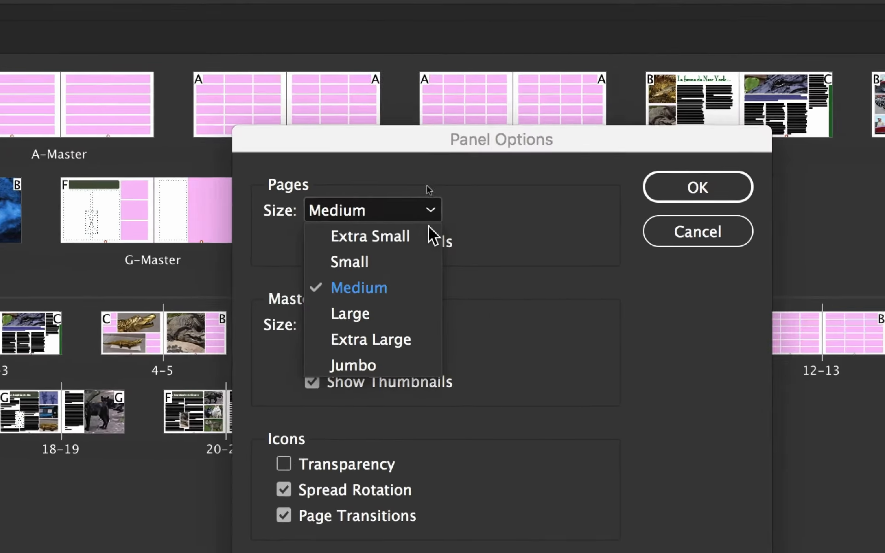
{"action": "left_click", "coordinate": [582, 280]}
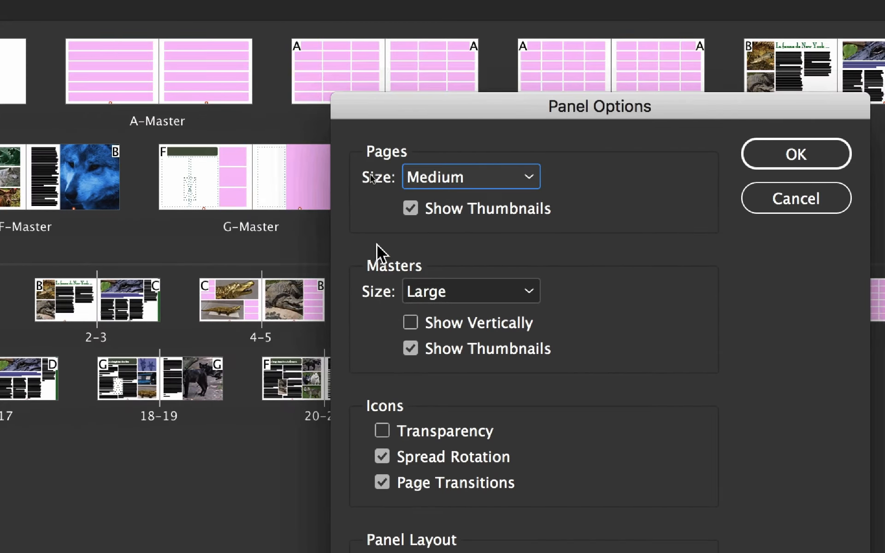
{"action": "left_click", "coordinate": [560, 166]}
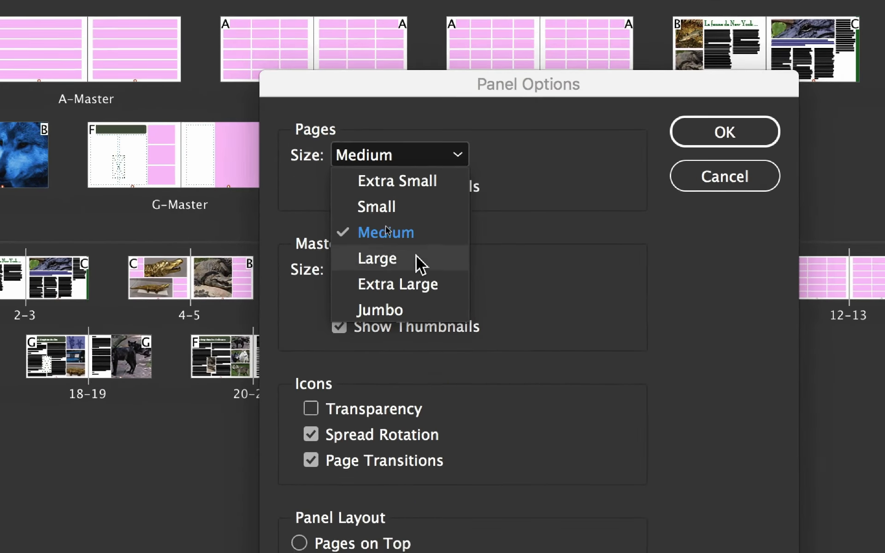
{"action": "left_click", "coordinate": [418, 272]}
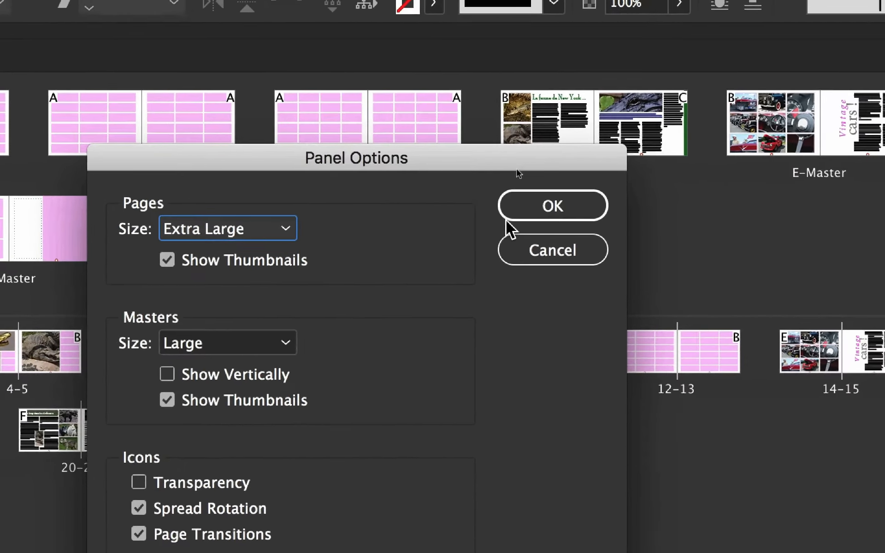
{"action": "left_click", "coordinate": [685, 129]}
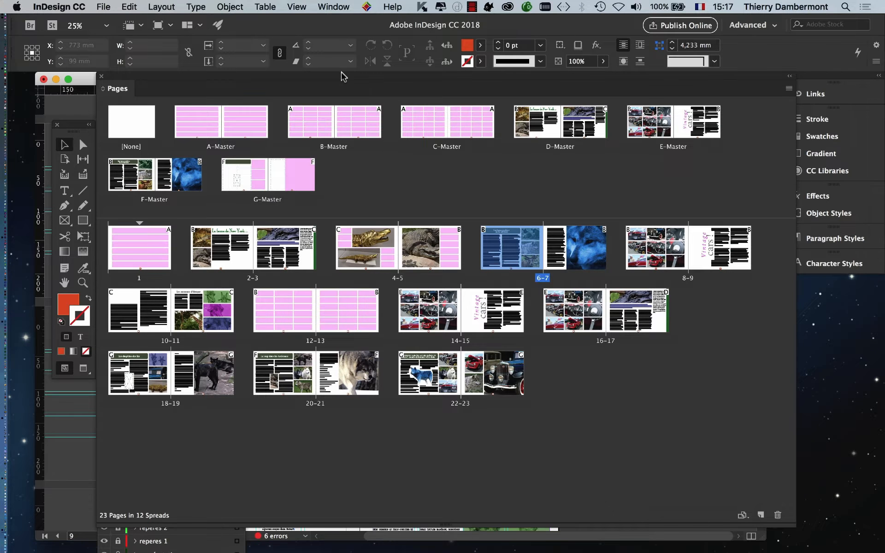
{"action": "left_click_drag", "start_coordinate": [341, 76], "coordinate": [345, 86]}
{"action": "left_click_drag", "start_coordinate": [793, 525], "coordinate": [835, 548]}
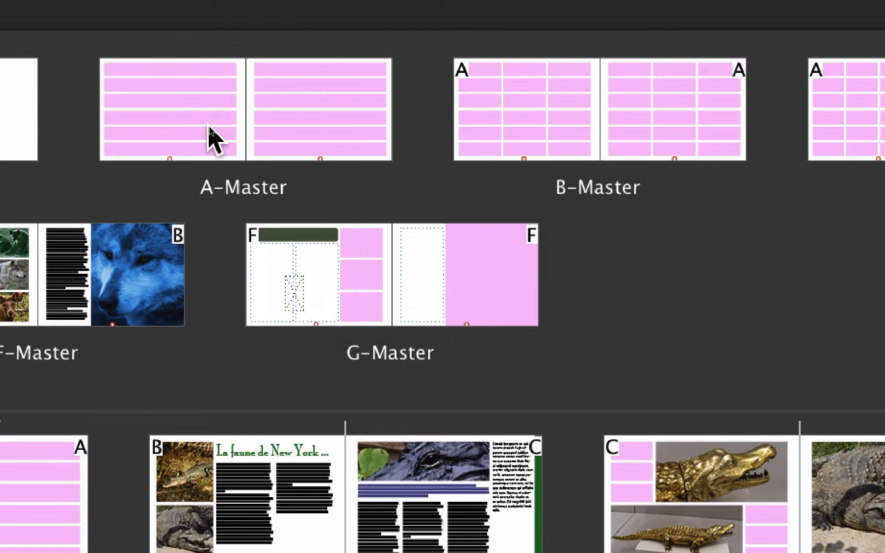
Select both A-Master pages and set their top margin to 20 mm and bottom margin to 30 mm.
{"action": "left_click", "coordinate": [209, 127]}
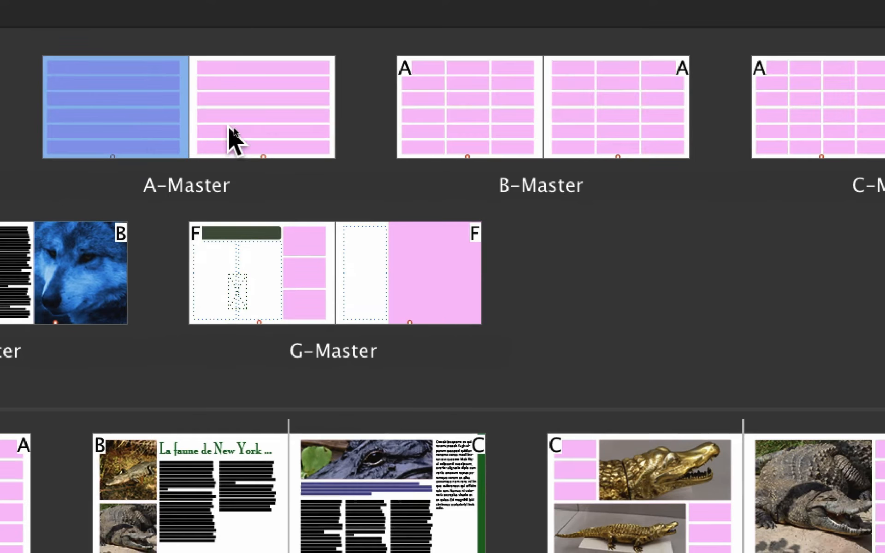
{"action": "left_click", "coordinate": [284, 129], "text": "shift"}
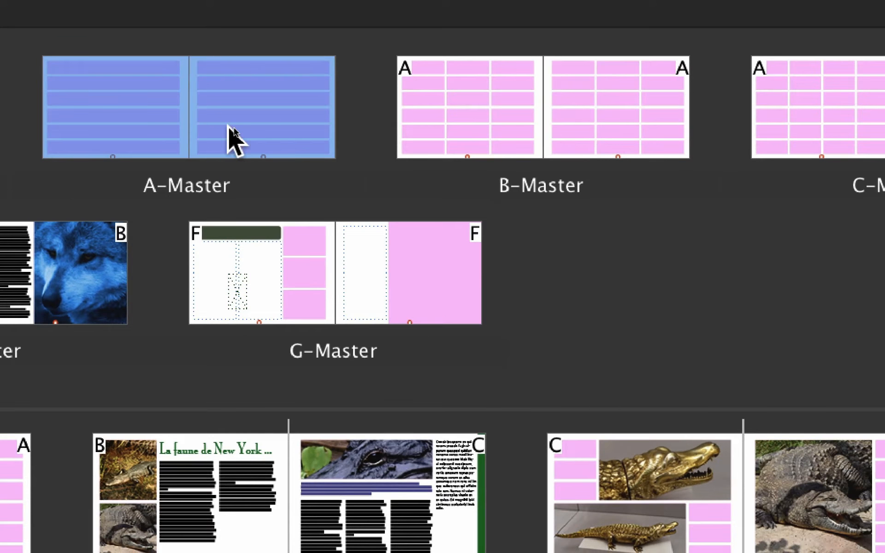
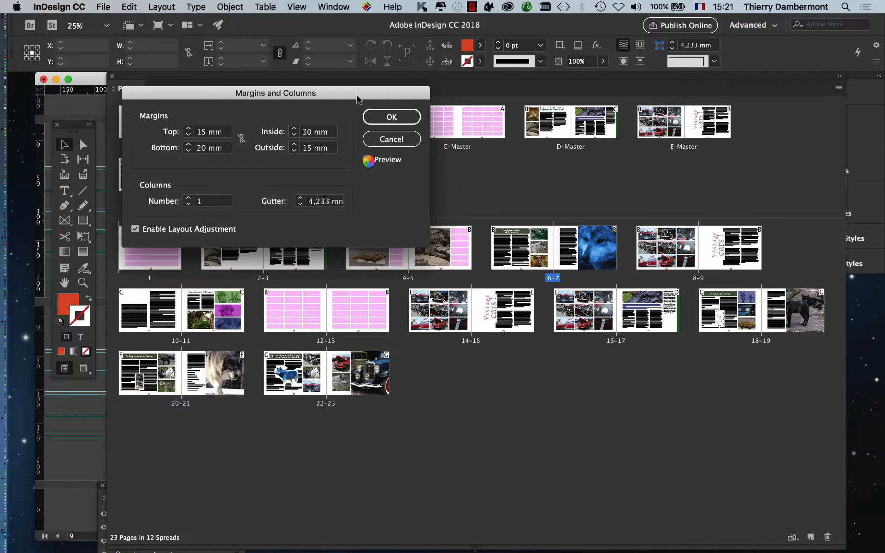
{"action": "left_click_drag", "start_coordinate": [358, 99], "coordinate": [439, 163]}
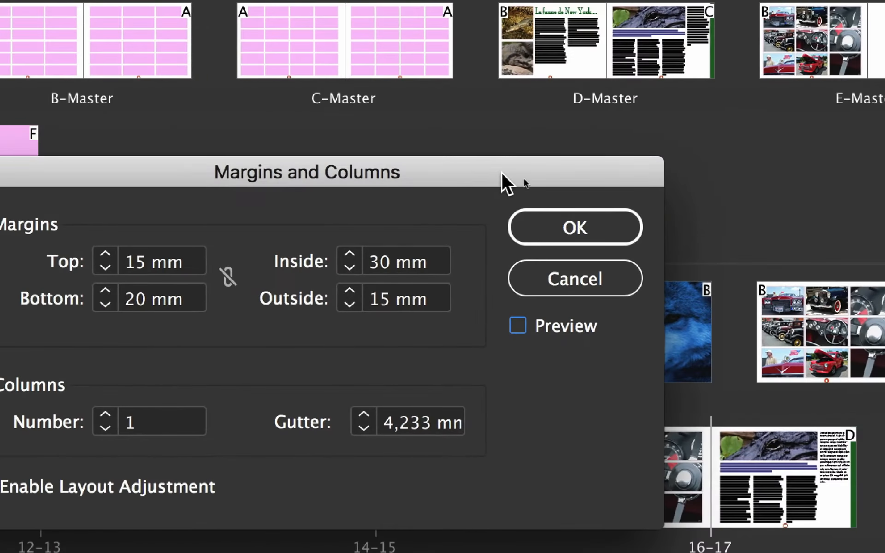
{"action": "left_click", "coordinate": [133, 266]}
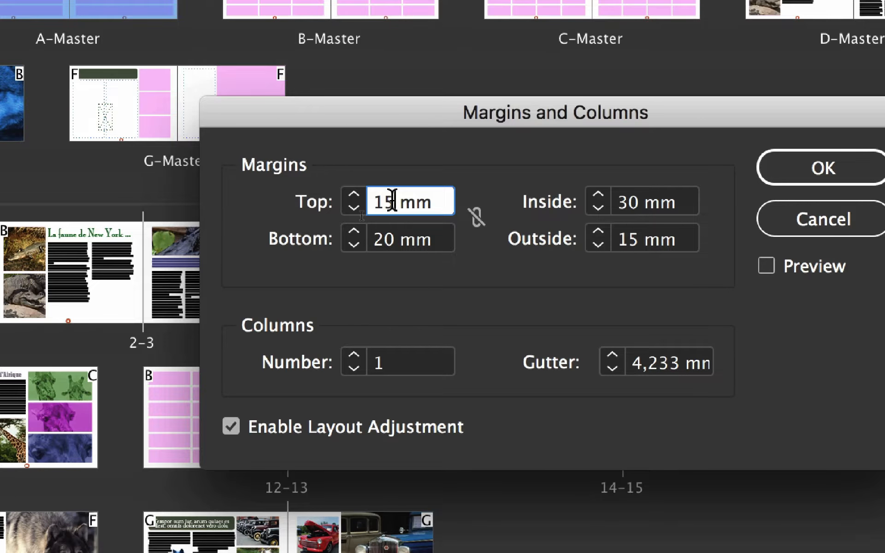
{"action": "double_click", "coordinate": [392, 201]}
{"action": "type", "text": "20"}
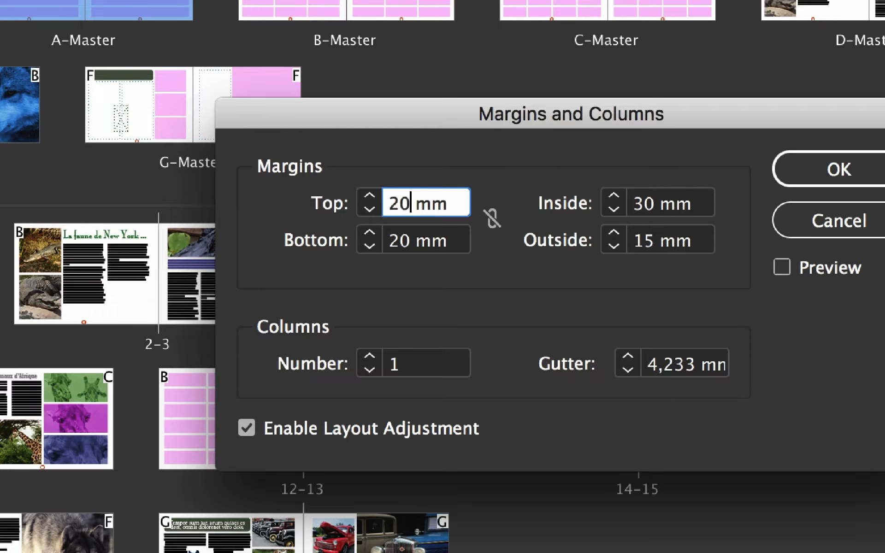
{"action": "left_click", "coordinate": [409, 241]}
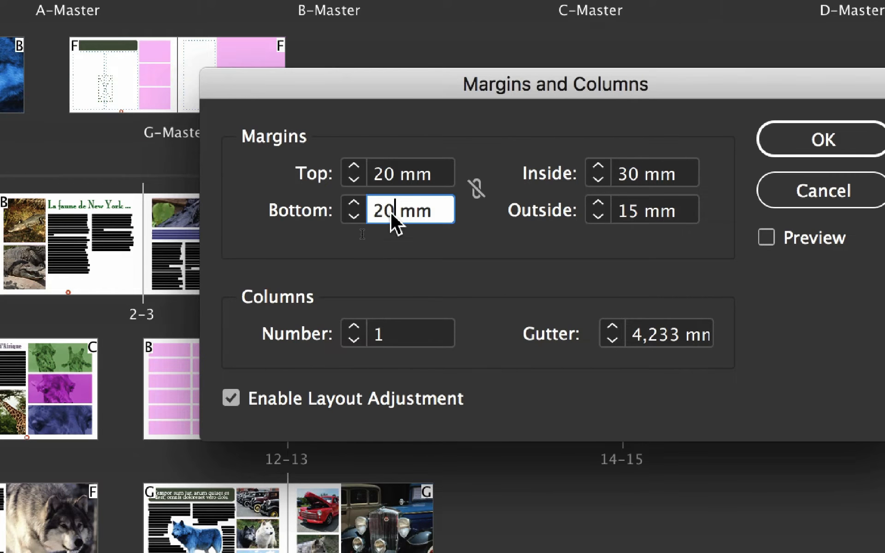
{"action": "double_click", "coordinate": [391, 211]}
{"action": "type", "text": "30"}
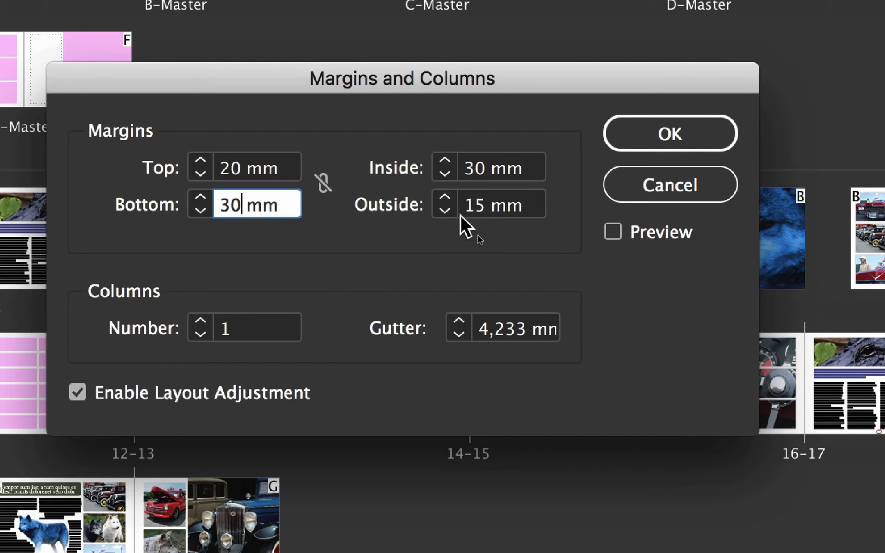
Set A-Master's outside margin to 25 mm and inside margin to 35 mm, and apply the margins with layout adjustment enabled.
{"action": "double_click", "coordinate": [460, 208]}
{"action": "type", "text": "25"}
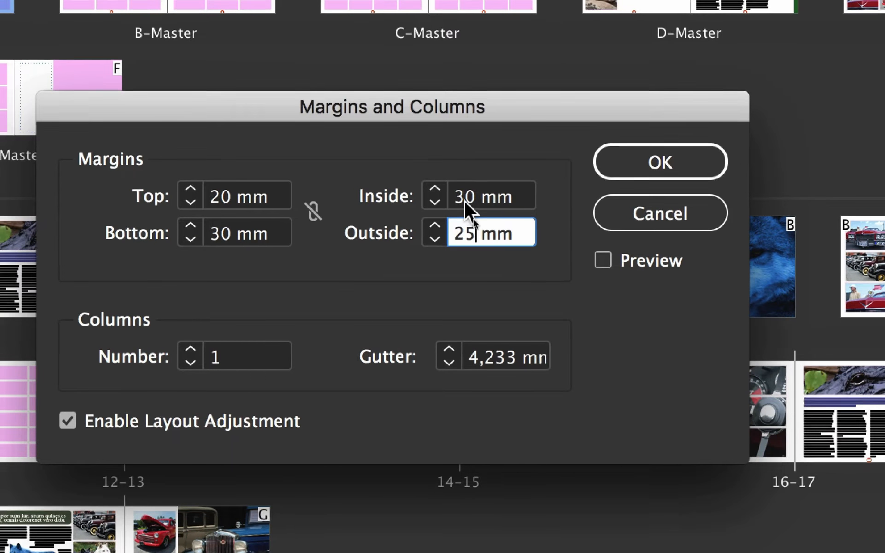
{"action": "left_click", "coordinate": [466, 201]}
{"action": "double_click", "coordinate": [466, 203]}
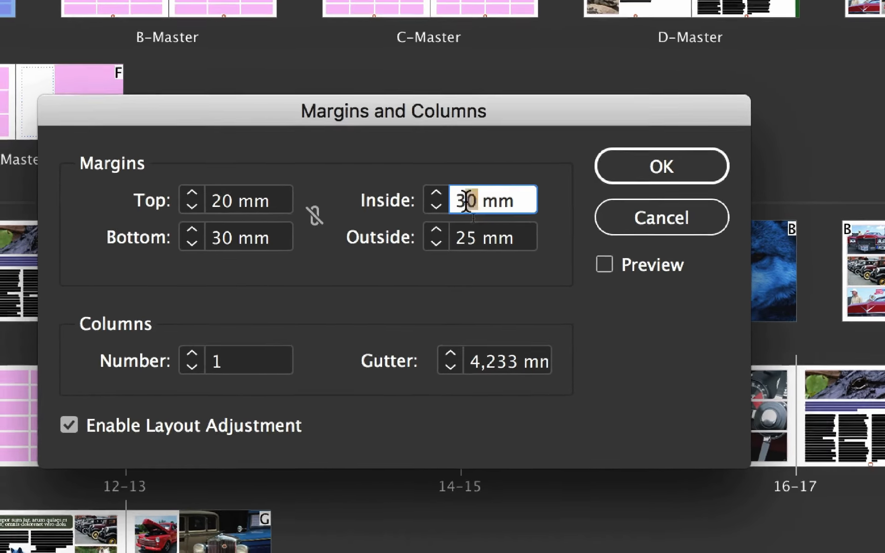
{"action": "type", "text": "35"}
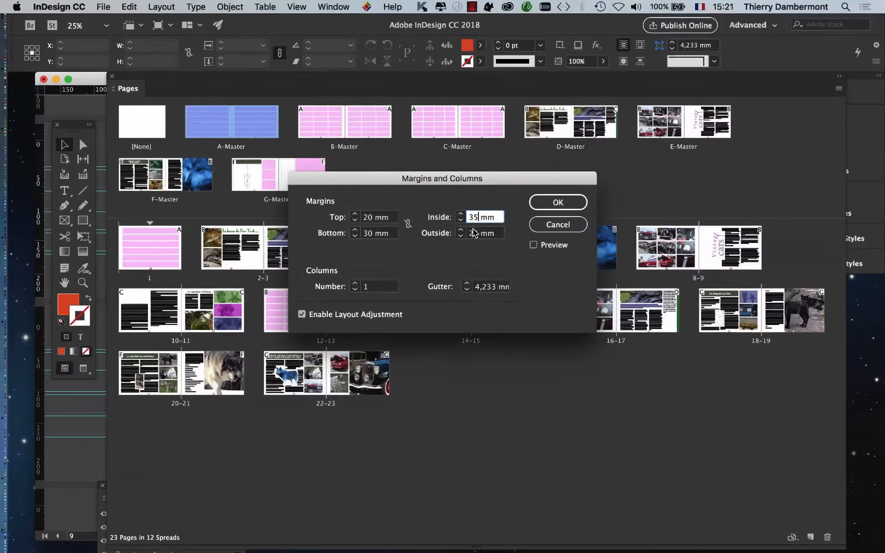
{"action": "left_click", "coordinate": [548, 205]}
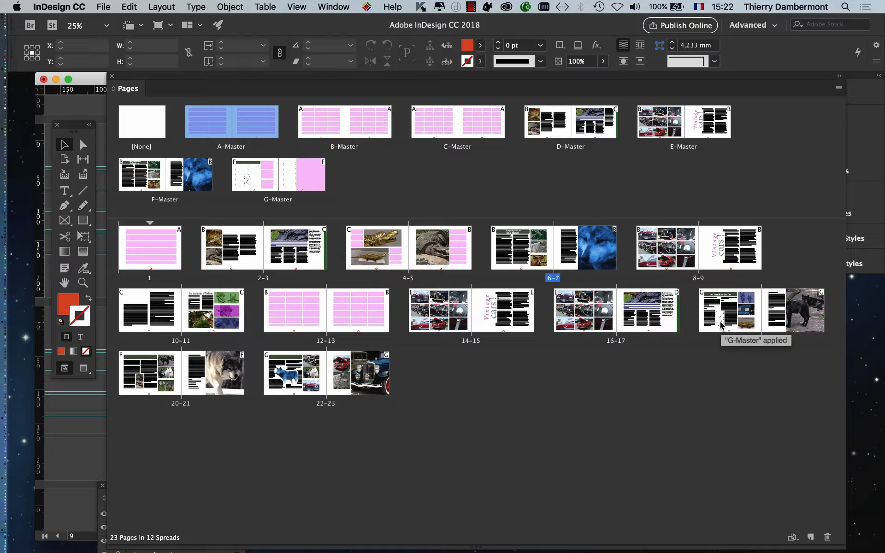
Open page 17, shrink the Pages panel and move it aside, and preview the page without guides at 50% zoom.
{"action": "double_click", "coordinate": [641, 318]}
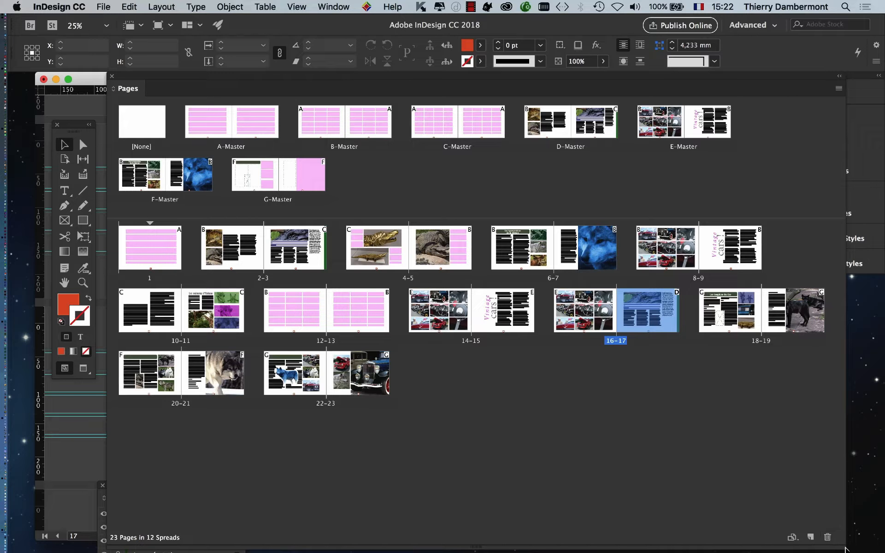
{"action": "left_click_drag", "start_coordinate": [846, 549], "coordinate": [380, 494]}
{"action": "left_click_drag", "start_coordinate": [199, 82], "coordinate": [673, 108]}
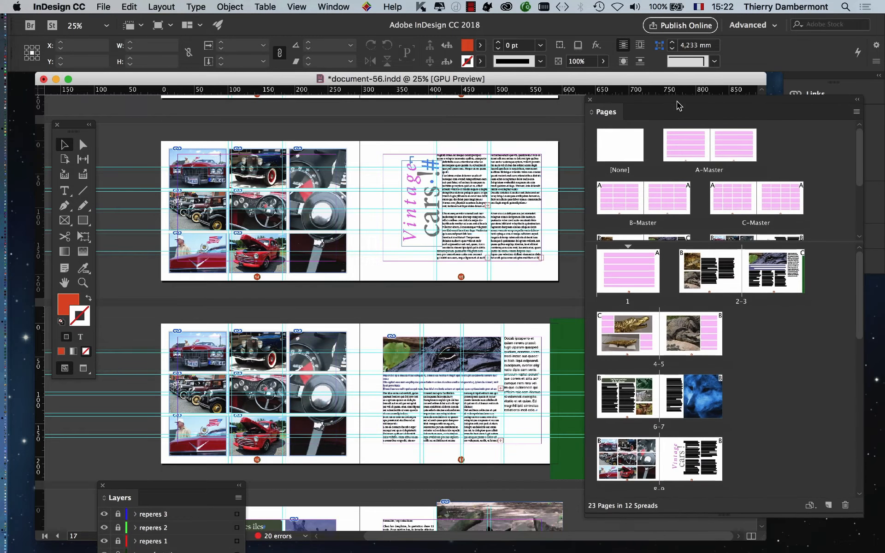
{"action": "scroll", "coordinate": [504, 415], "scroll_direction": "up", "scroll_amount": 1}
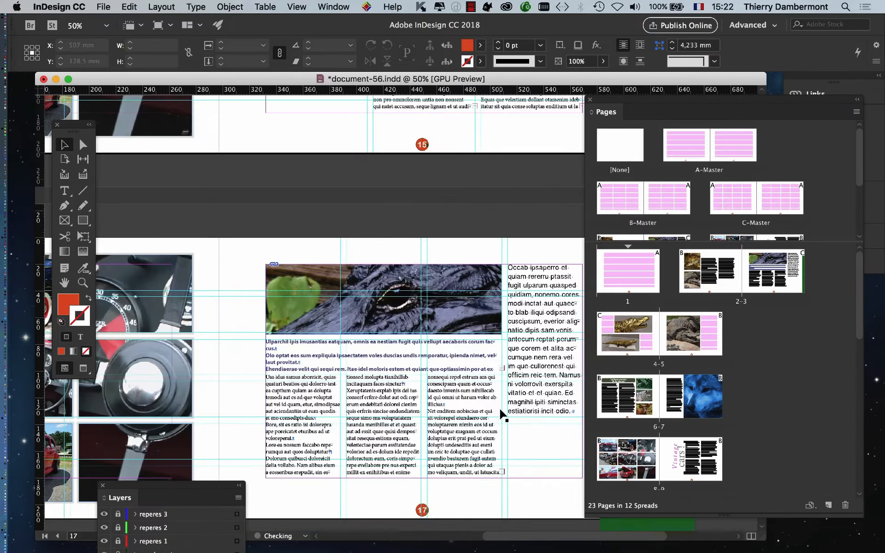
{"action": "left_click_drag", "start_coordinate": [409, 330], "coordinate": [358, 267]}
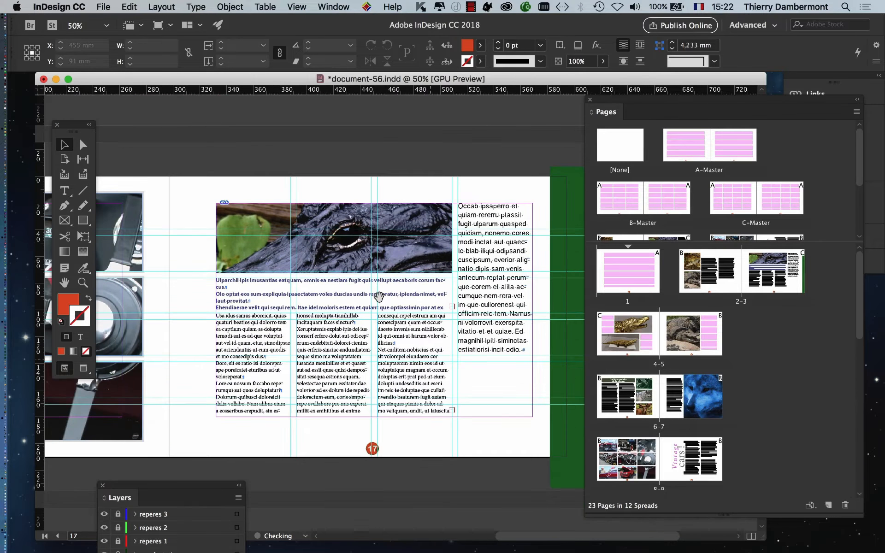
{"action": "left_click", "coordinate": [83, 368]}
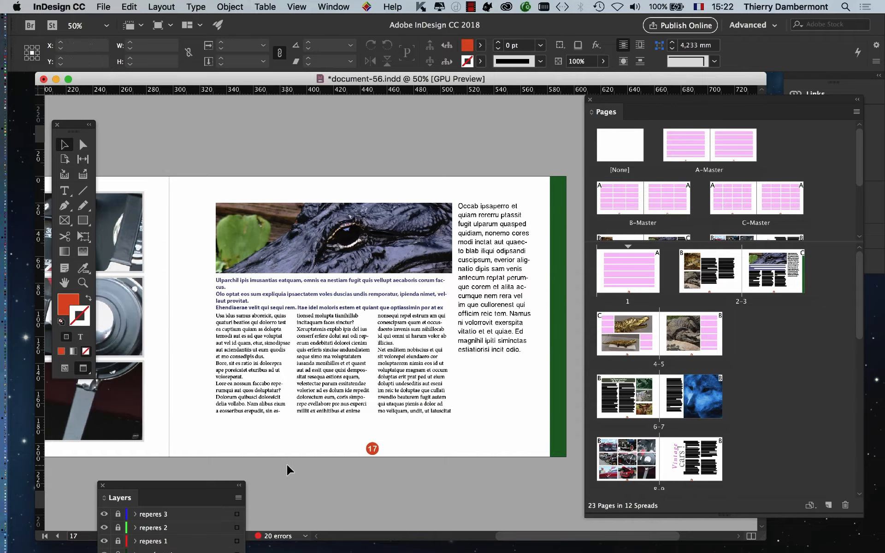
Examine how the new A-Master margins affect the layout of the spreads from page 12 to page 22.
{"action": "left_click_drag", "start_coordinate": [323, 379], "coordinate": [574, 361]}
{"action": "left_click_drag", "start_coordinate": [459, 313], "coordinate": [332, 378]}
{"action": "scroll", "coordinate": [332, 378], "scroll_direction": "up", "scroll_amount": 15}
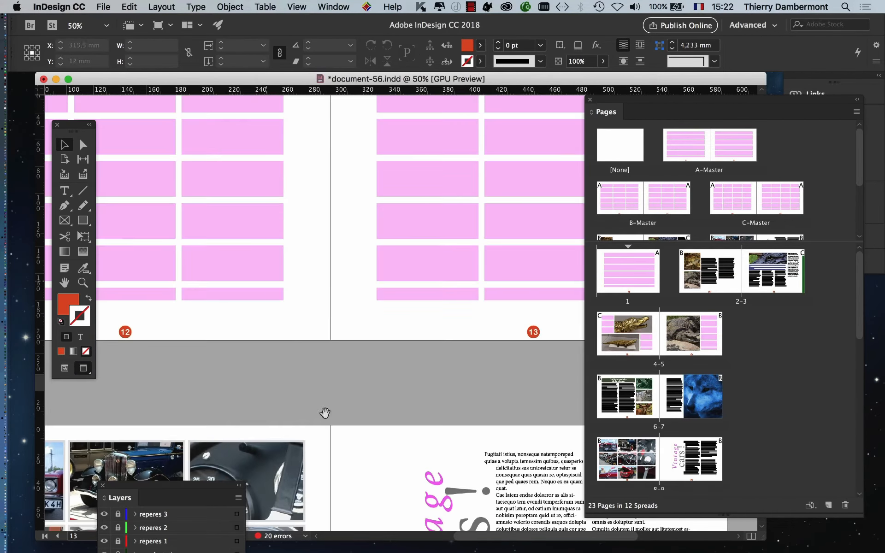
{"action": "left_click_drag", "start_coordinate": [291, 358], "coordinate": [547, 375]}
{"action": "left_click_drag", "start_coordinate": [371, 399], "coordinate": [371, 215]}
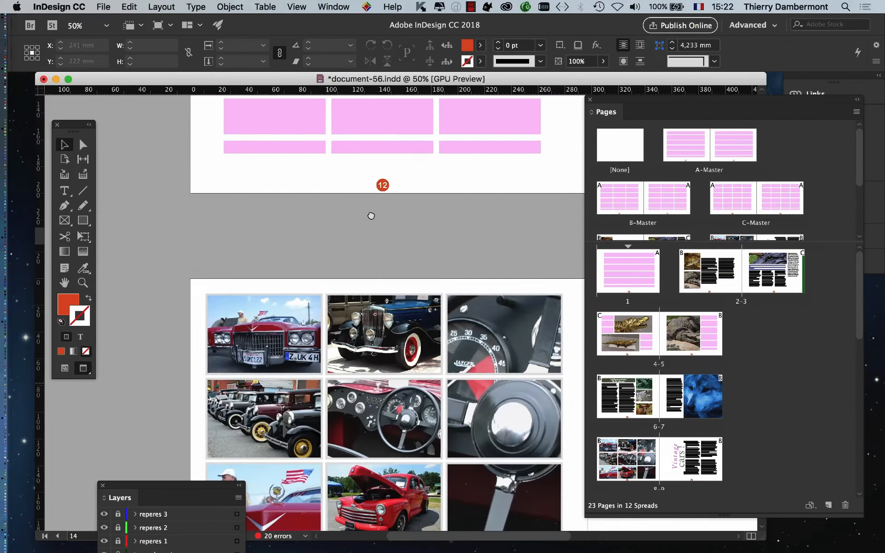
{"action": "left_click_drag", "start_coordinate": [384, 352], "coordinate": [365, 140]}
{"action": "scroll", "coordinate": [365, 139], "scroll_direction": "up", "scroll_amount": 3}
{"action": "scroll", "coordinate": [368, 230], "scroll_direction": "down", "scroll_amount": 15}
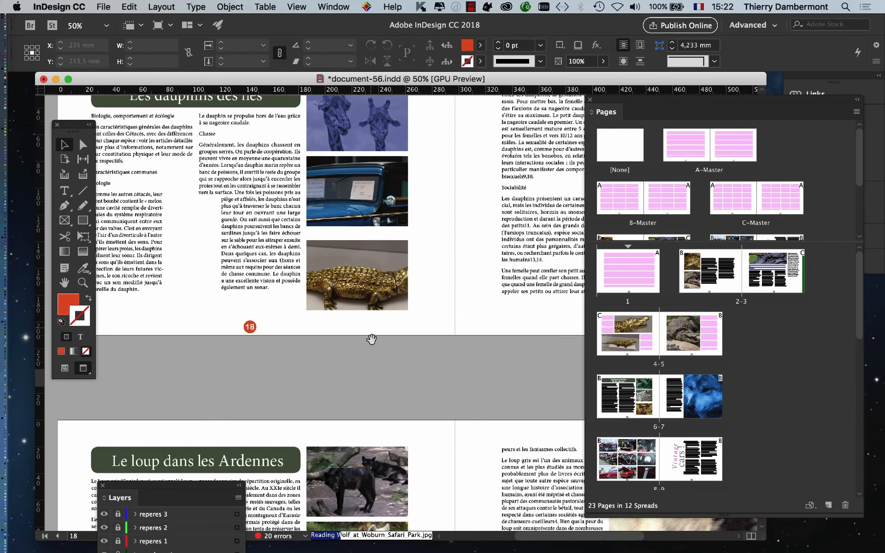
{"action": "left_click_drag", "start_coordinate": [371, 339], "coordinate": [490, 343]}
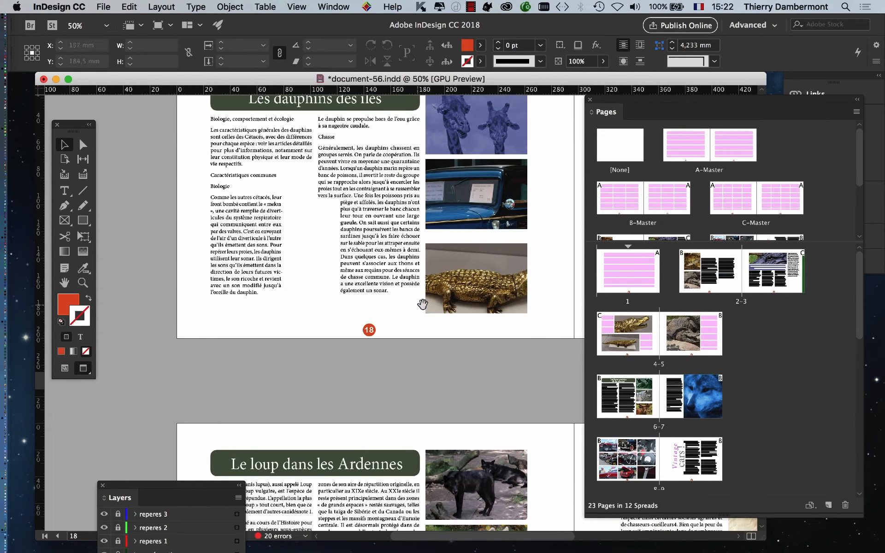
{"action": "left_click_drag", "start_coordinate": [436, 319], "coordinate": [396, 248]}
{"action": "scroll", "coordinate": [443, 355], "scroll_direction": "down", "scroll_amount": 3}
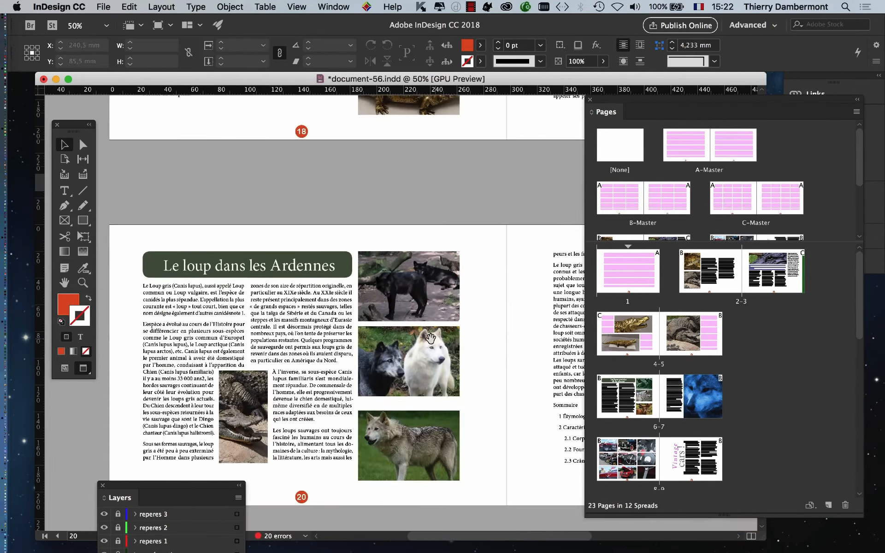
{"action": "scroll", "coordinate": [409, 335], "scroll_direction": "down", "scroll_amount": 2}
{"action": "scroll", "coordinate": [408, 277], "scroll_direction": "down", "scroll_amount": 2}
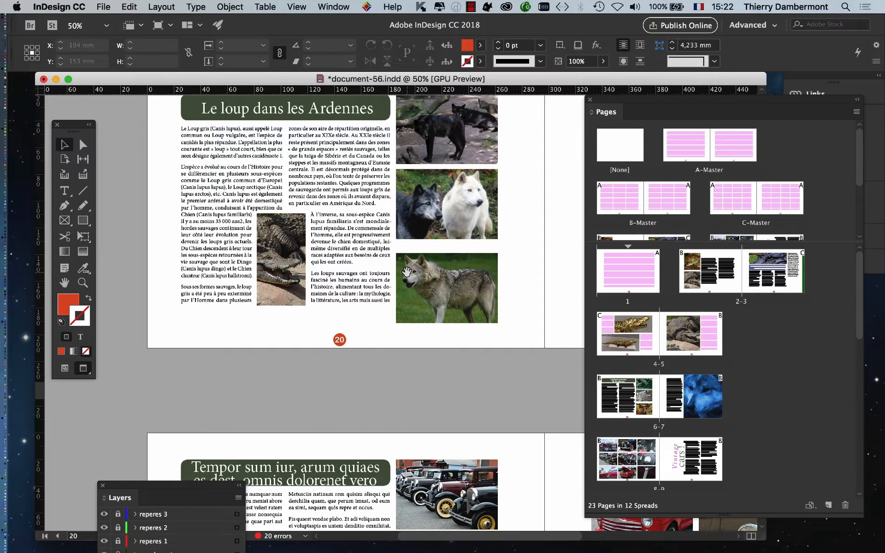
Shrink the blue wolf image on page 22 to about 121 × 86 mm with the Free Transform tool and reposition it between the text columns.
{"action": "scroll", "coordinate": [409, 286], "scroll_direction": "down", "scroll_amount": 5}
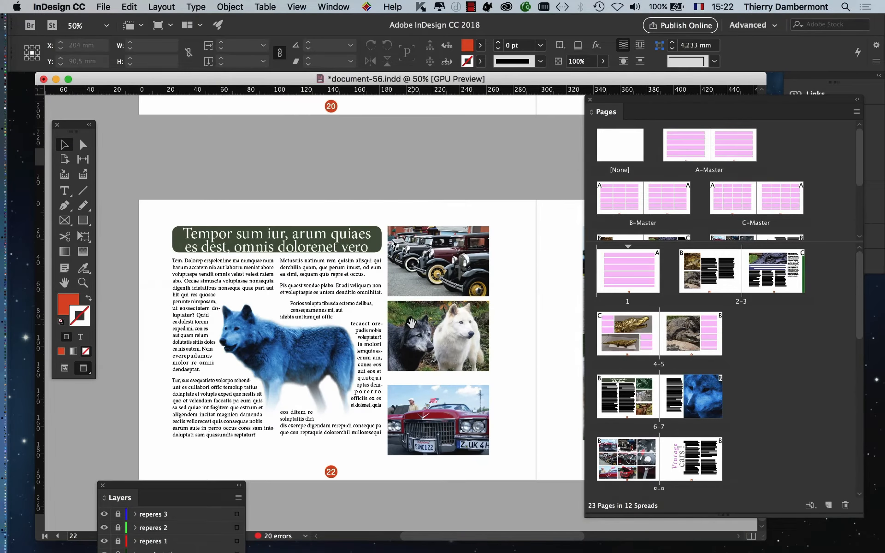
{"action": "scroll", "coordinate": [412, 323], "scroll_direction": "down", "scroll_amount": 1}
{"action": "scroll", "coordinate": [319, 388], "scroll_direction": "right", "scroll_amount": 1}
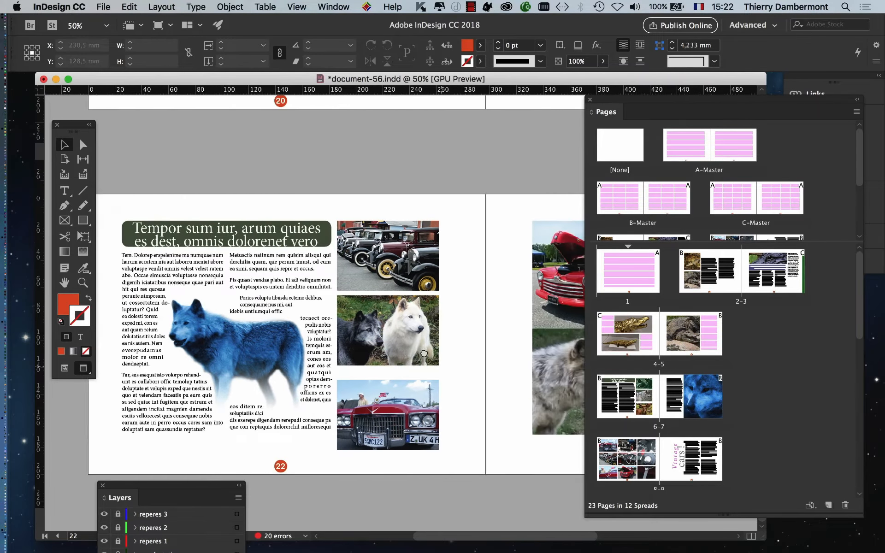
{"action": "key", "text": "super+equal"}
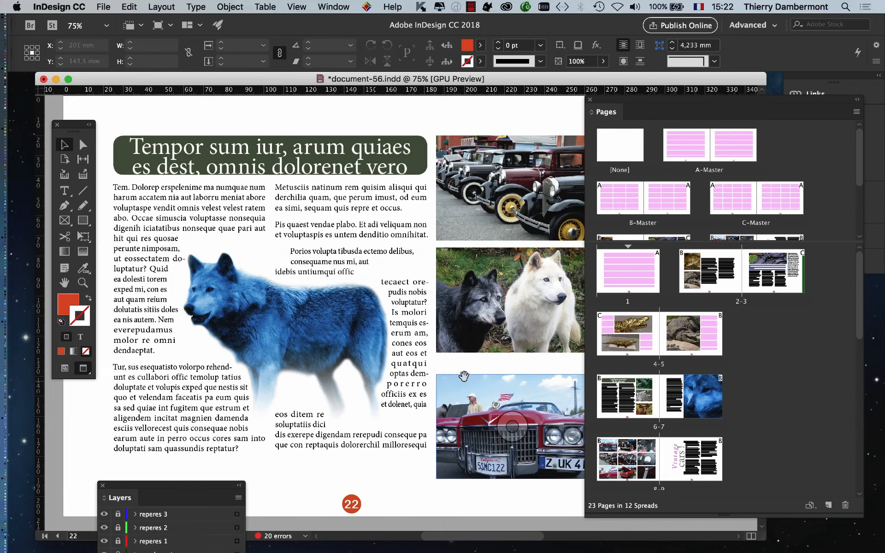
{"action": "left_click_drag", "start_coordinate": [462, 376], "coordinate": [336, 284]}
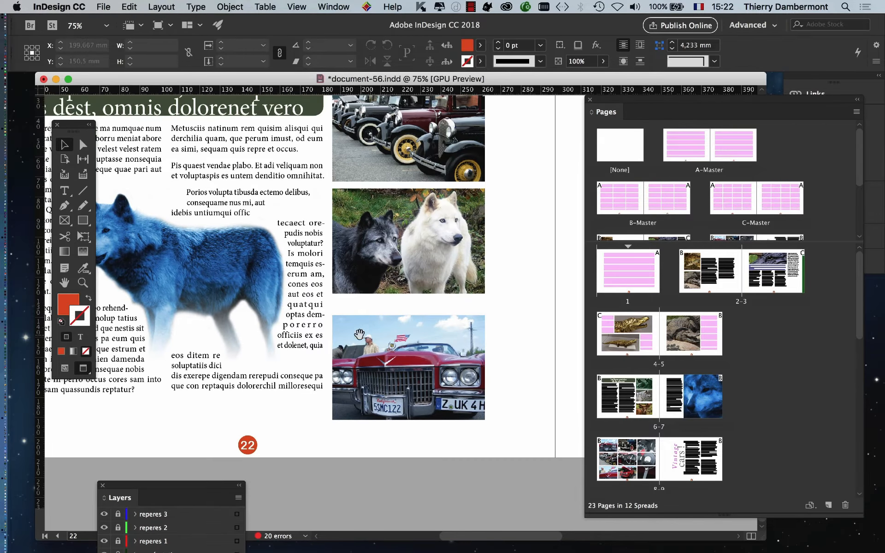
{"action": "left_click_drag", "start_coordinate": [359, 334], "coordinate": [523, 317]}
{"action": "key", "text": "super+equal"}
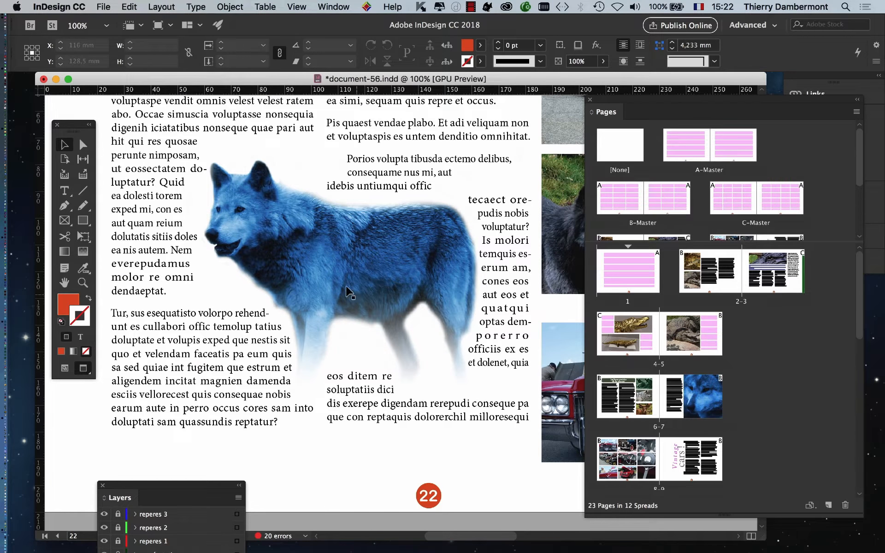
{"action": "left_click", "coordinate": [240, 213]}
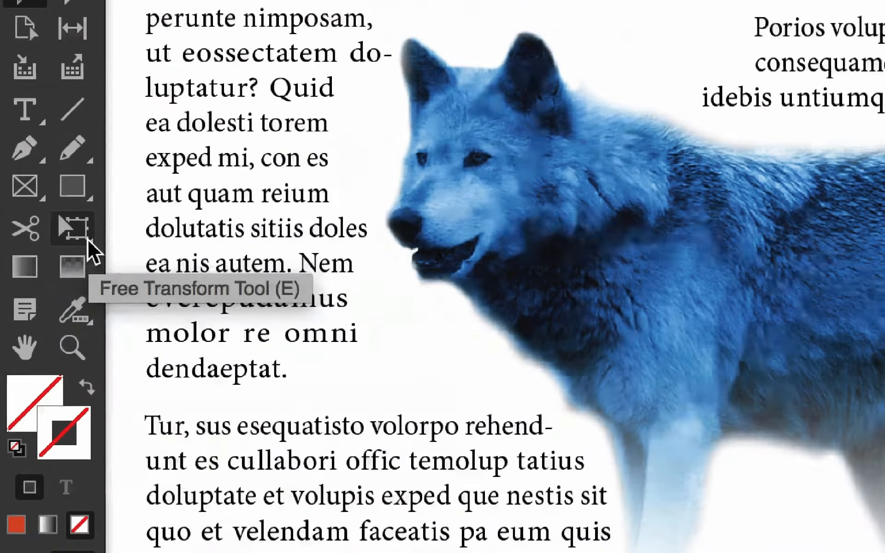
{"action": "left_click", "coordinate": [74, 228]}
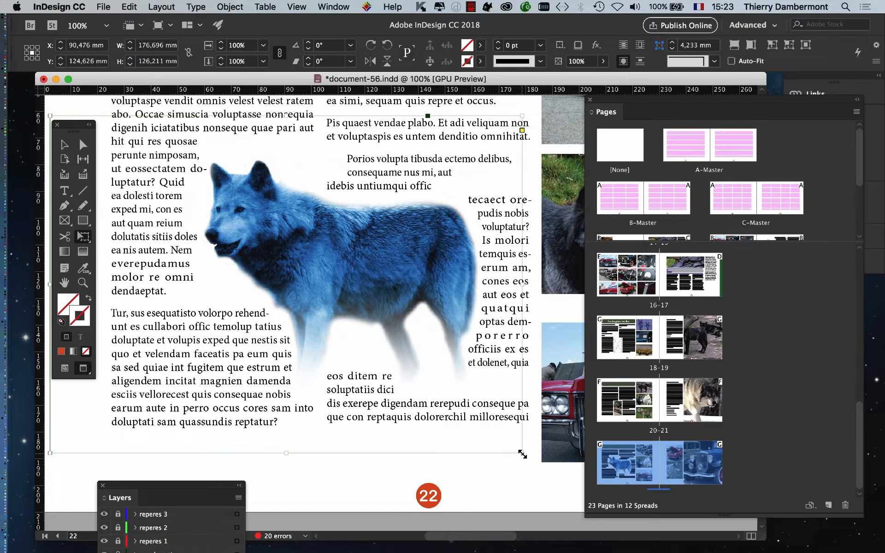
{"action": "left_click_drag", "start_coordinate": [521, 454], "coordinate": [441, 408]}
{"action": "left_click_drag", "start_coordinate": [366, 297], "coordinate": [358, 220]}
{"action": "left_click_drag", "start_coordinate": [351, 283], "coordinate": [351, 284]}
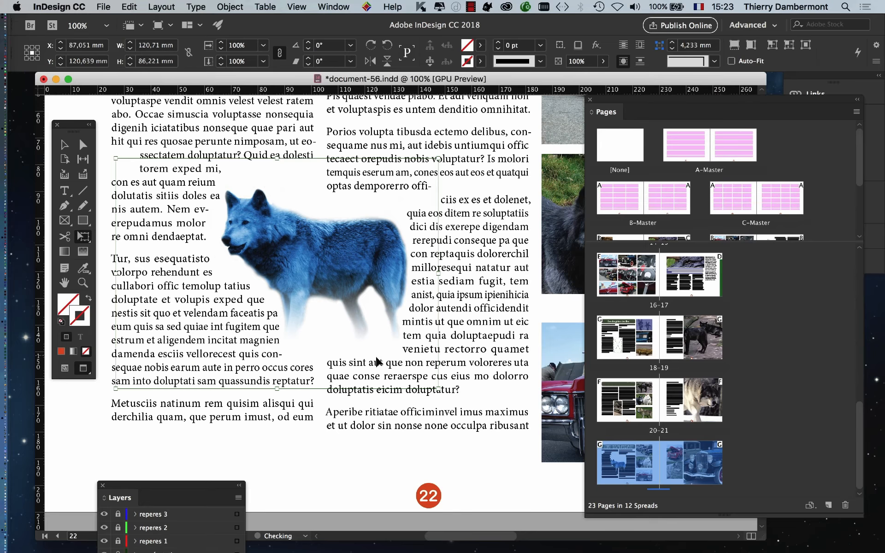
Show the guides and move the red convertible photo on page 22 up, closer beneath the photo of two wolves.
{"action": "key", "text": "super+minus"}
{"action": "scroll", "coordinate": [443, 341], "scroll_direction": "right", "scroll_amount": 5}
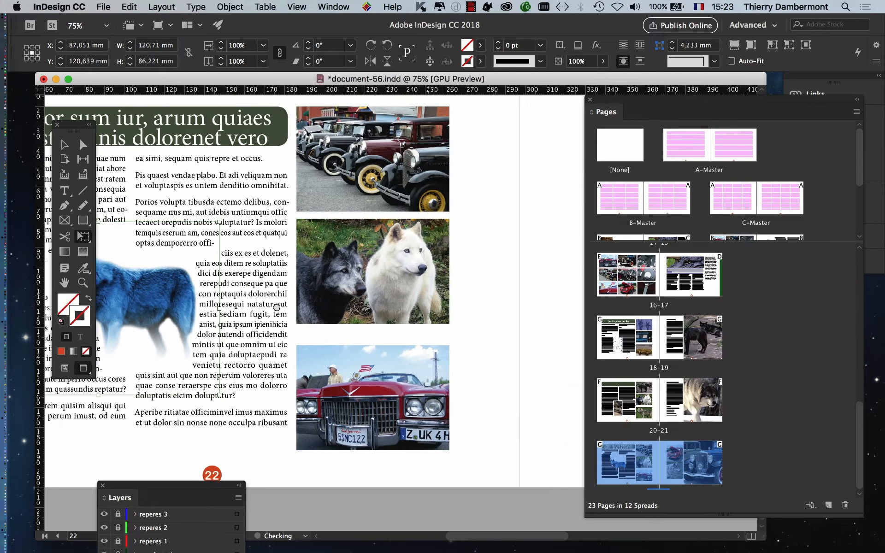
{"action": "left_click", "coordinate": [64, 369]}
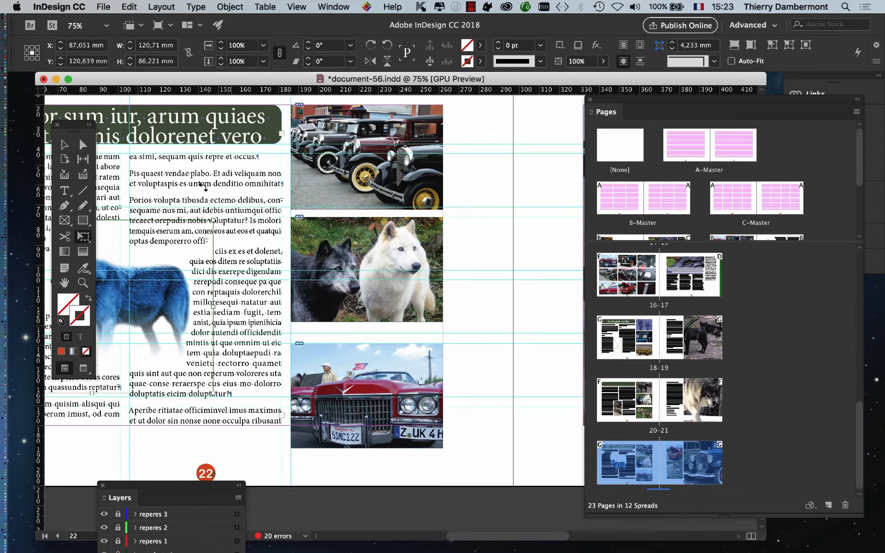
{"action": "left_click", "coordinate": [64, 144]}
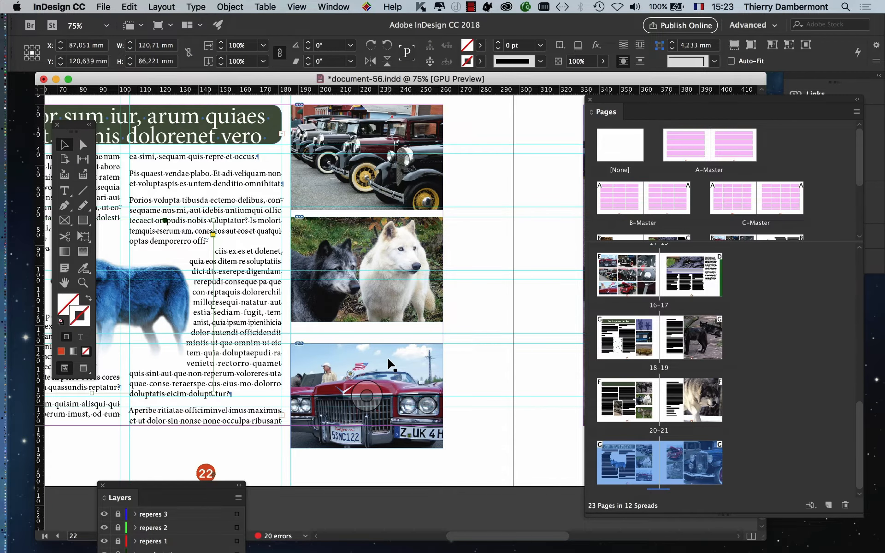
{"action": "left_click", "coordinate": [389, 360]}
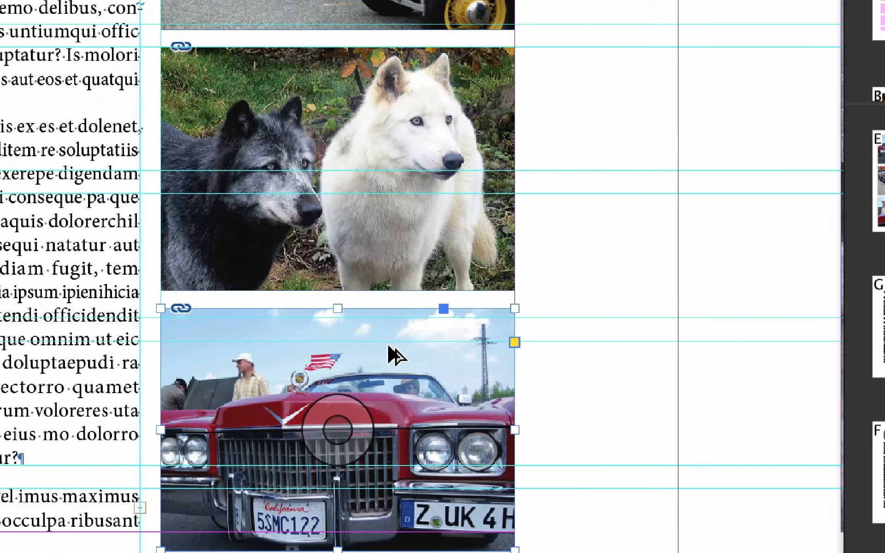
{"action": "left_click_drag", "start_coordinate": [443, 355], "coordinate": [444, 373]}
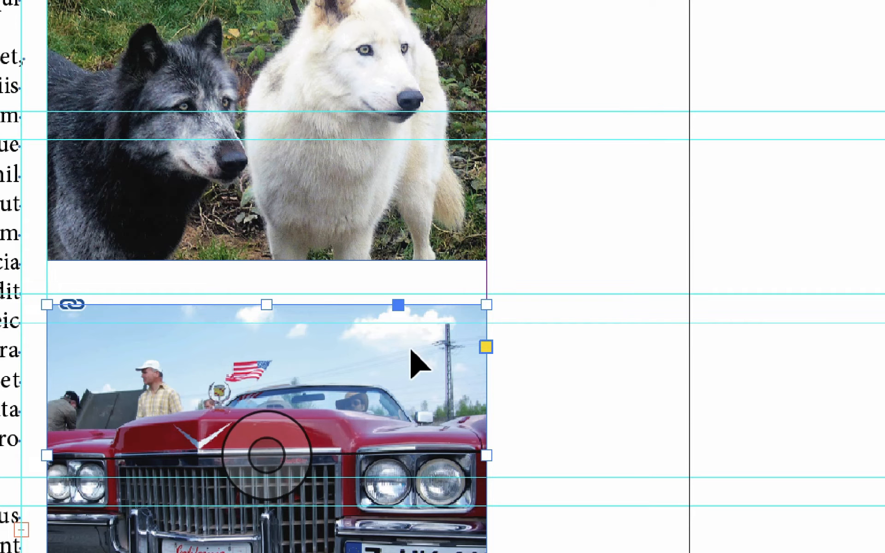
{"action": "mouse_move", "coordinate": [411, 349]}
{"action": "left_mouse_down"}
{"action": "mouse_move", "coordinate": [411, 331]}
{"action": "mouse_move", "coordinate": [417, 344]}
{"action": "mouse_move", "coordinate": [408, 345]}
{"action": "left_mouse_up"}
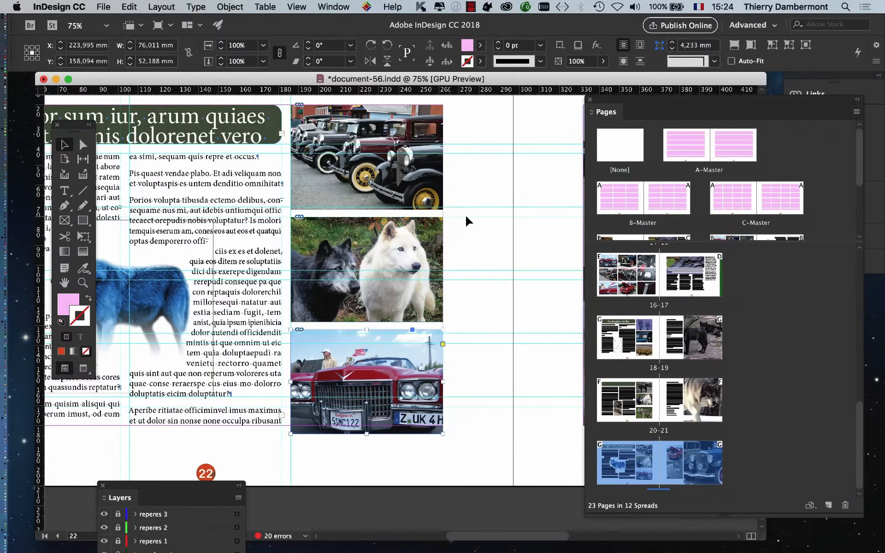
Save the document under the new name document-57.indd in document-56-Folder.
{"action": "key", "text": "super+minus"}
{"action": "left_click_drag", "start_coordinate": [452, 390], "coordinate": [285, 317]}
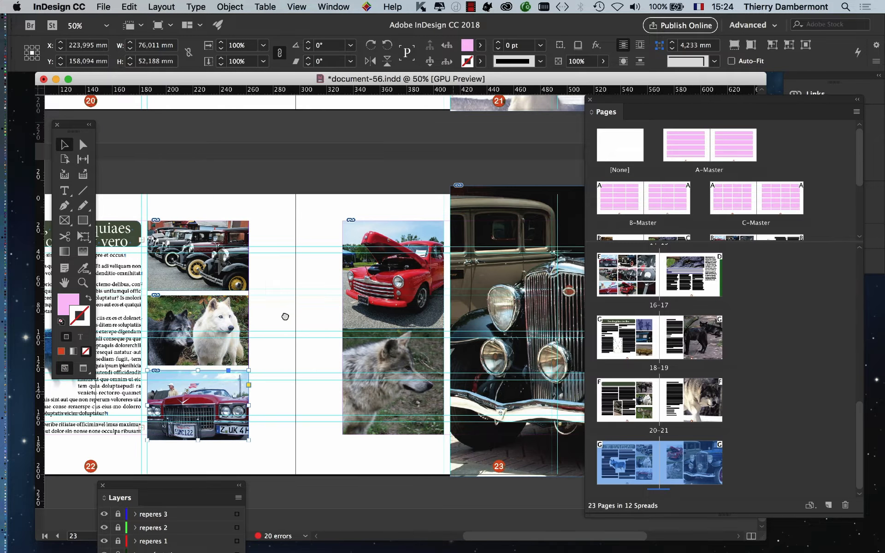
{"action": "scroll", "coordinate": [285, 317], "scroll_direction": "right", "scroll_amount": 5}
{"action": "key", "text": "super+minus"}
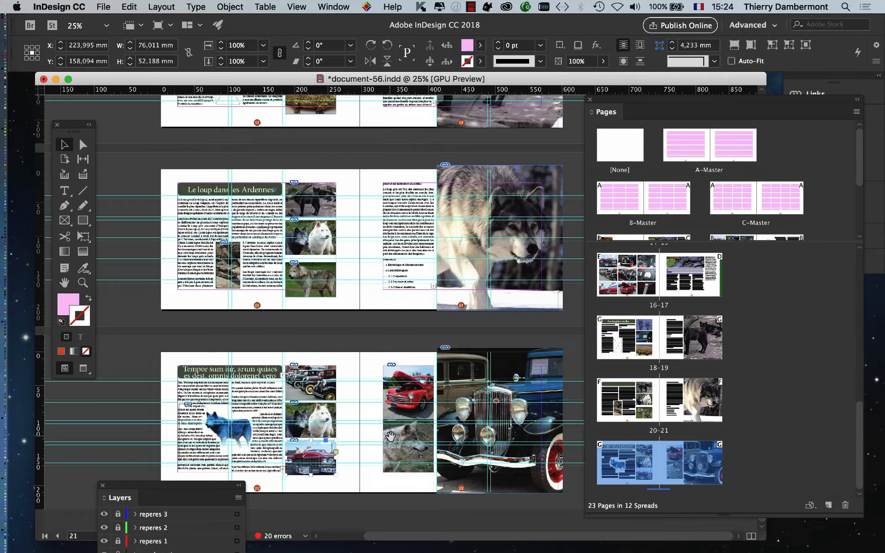
{"action": "left_click", "coordinate": [106, 3]}
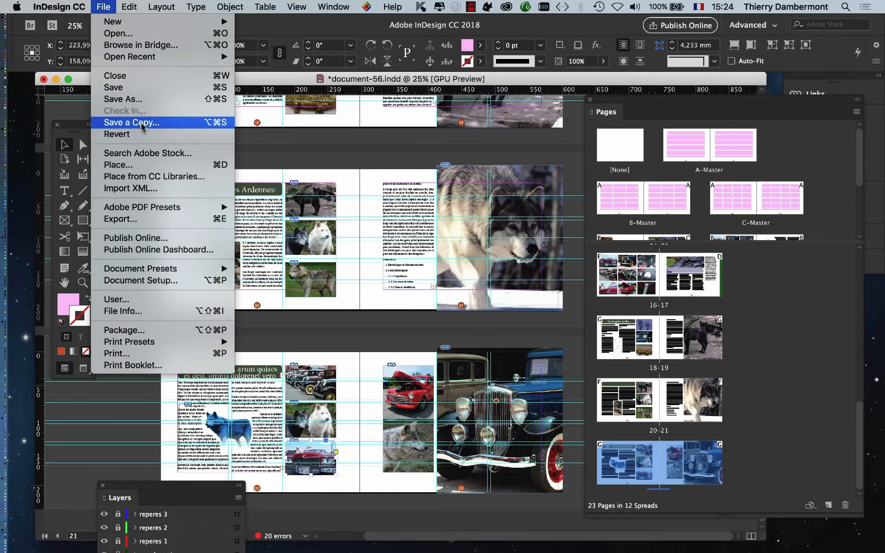
{"action": "left_click", "coordinate": [115, 97]}
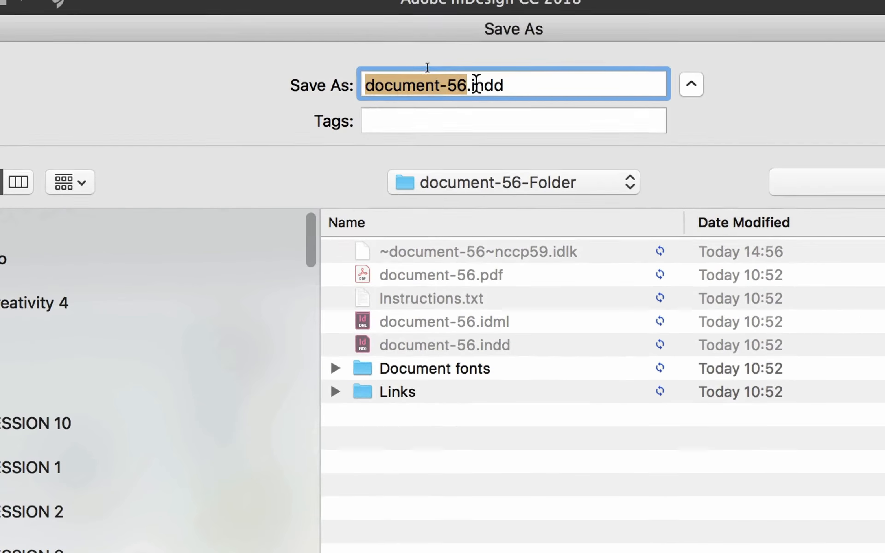
{"action": "left_click", "coordinate": [423, 69]}
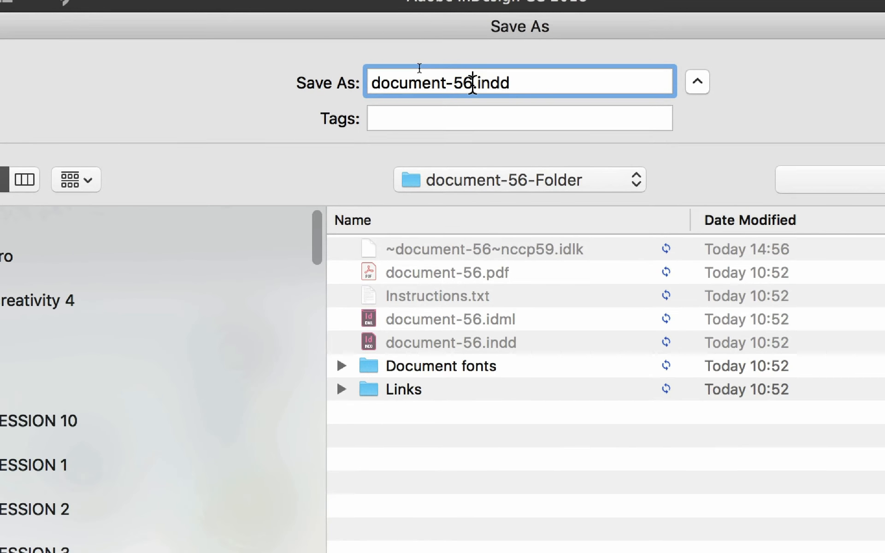
{"action": "key", "text": "shift+Left"}
{"action": "type", "text": "7"}
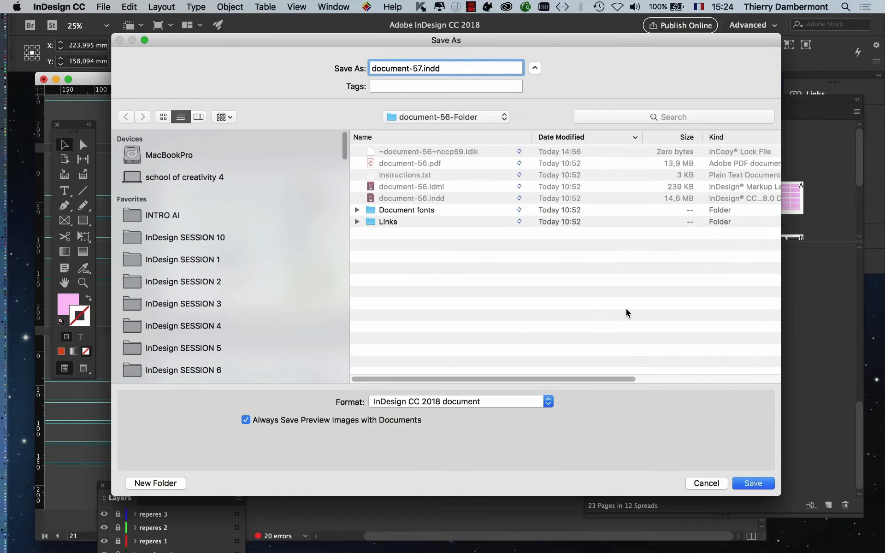
{"action": "left_click", "coordinate": [767, 481]}
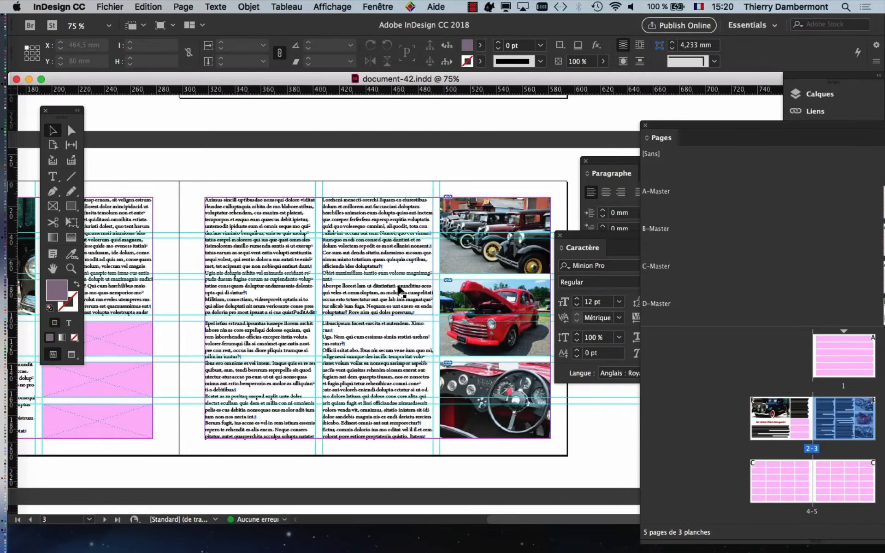
Preview document-42's spread 2–3 without guides at 50% zoom.
{"action": "key", "text": "super+minus"}
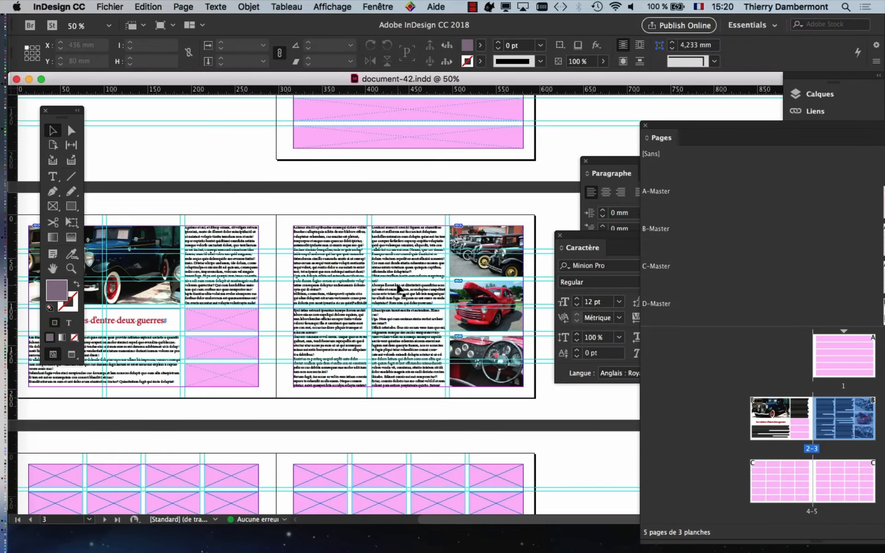
{"action": "key", "text": "super+minus"}
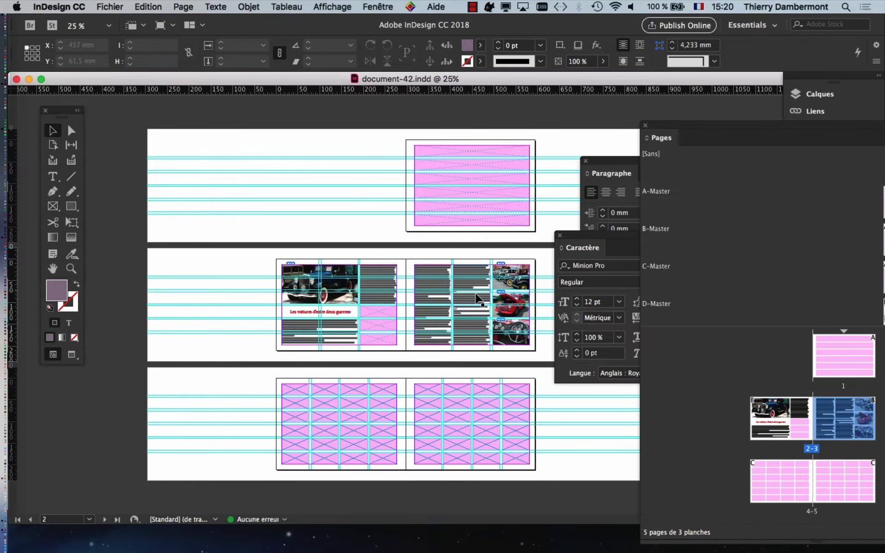
{"action": "key", "text": "super+equal"}
{"action": "key", "text": "space"}
{"action": "left_click_drag", "start_coordinate": [407, 270], "coordinate": [239, 149]}
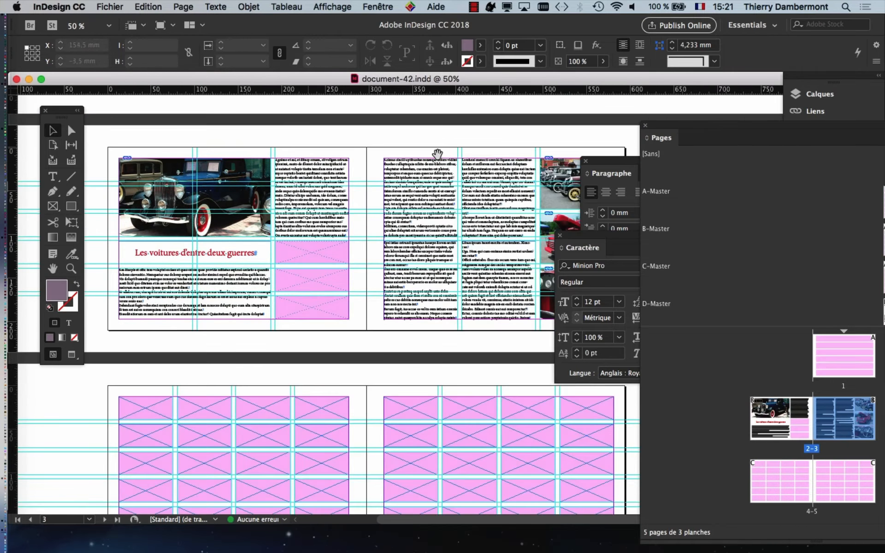
{"action": "left_click_drag", "start_coordinate": [705, 125], "coordinate": [562, 44]}
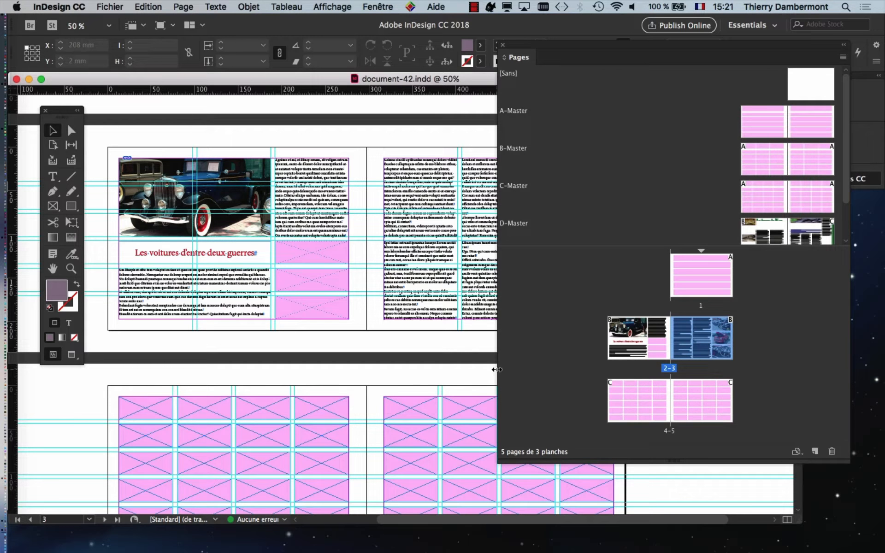
{"action": "left_click", "coordinate": [72, 355]}
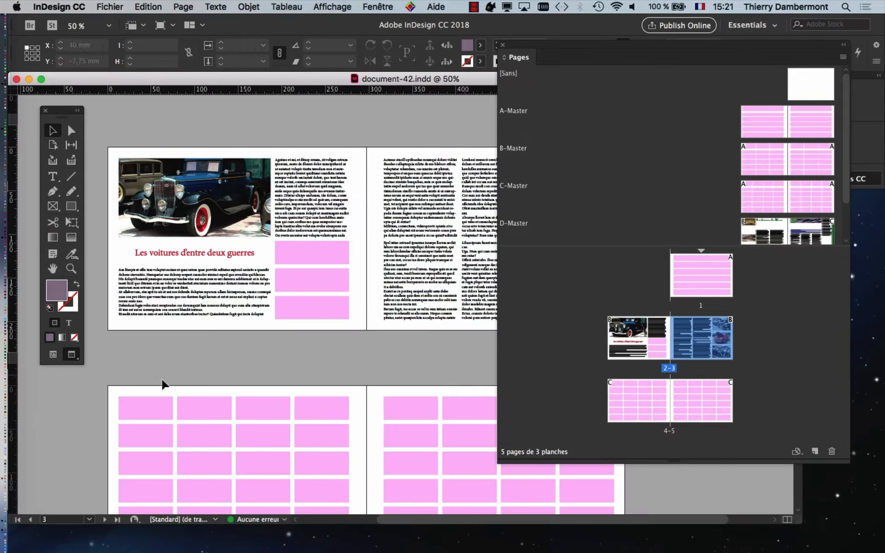
Clear the view of spread 2–3 by moving the Pages panel aside and closing the Paragraph and Character panels.
{"action": "left_click_drag", "start_coordinate": [528, 45], "coordinate": [667, 76]}
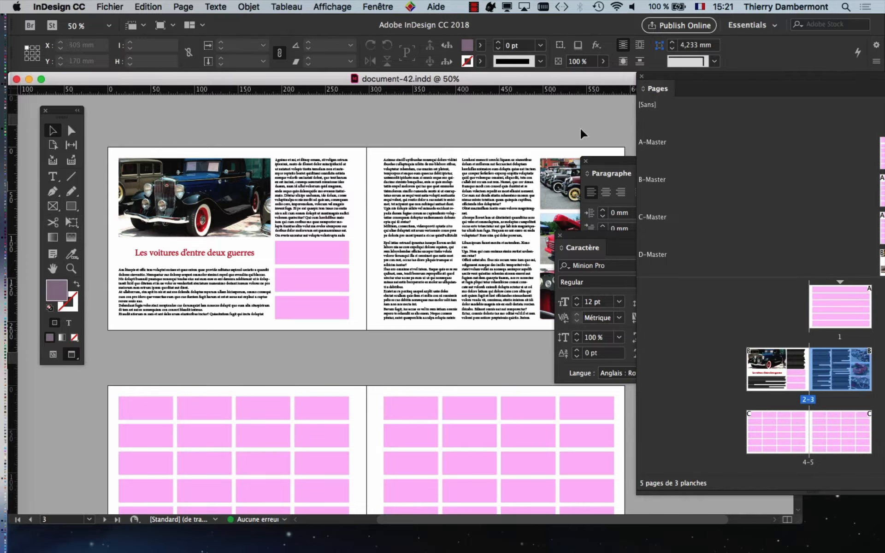
{"action": "left_click", "coordinate": [584, 162]}
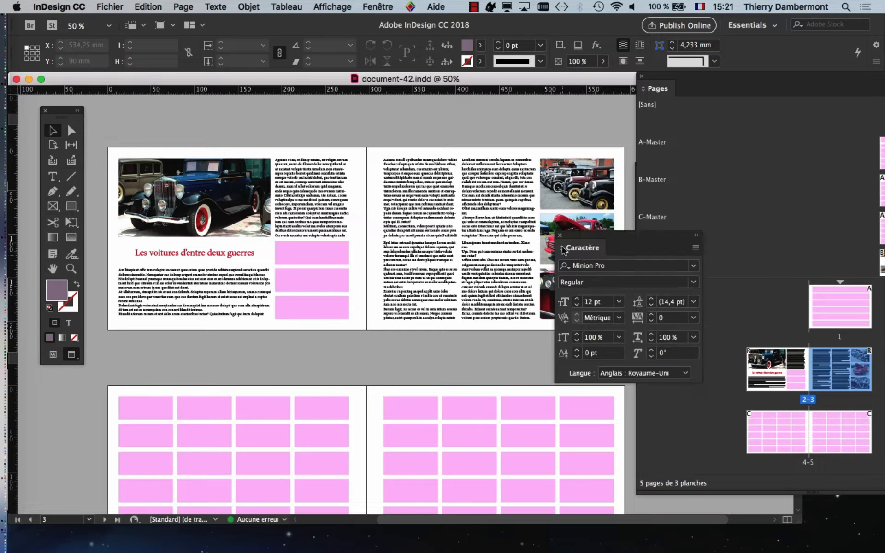
{"action": "left_click", "coordinate": [560, 236]}
{"action": "left_click_drag", "start_coordinate": [493, 221], "coordinate": [483, 224]}
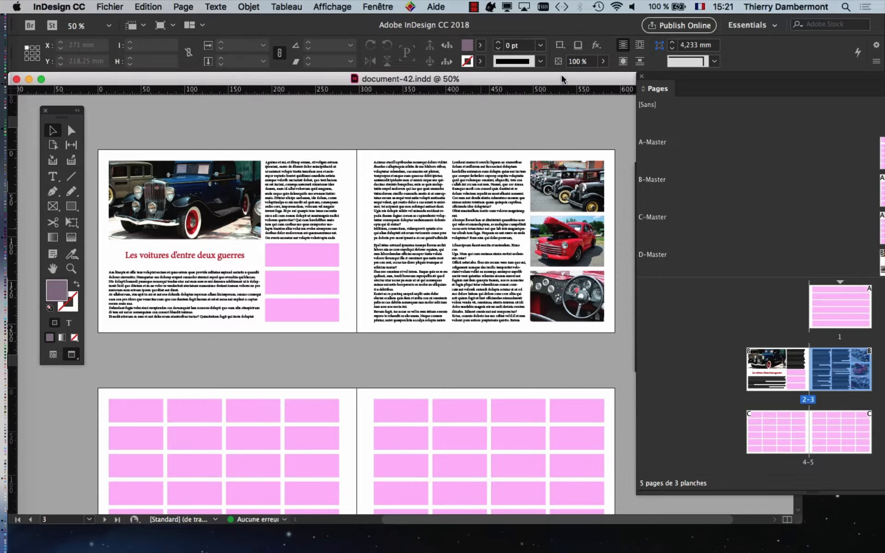
Change document-42's A4 page format to portrait orientation, 210 mm wide and 297 mm high.
{"action": "left_click", "coordinate": [110, 6]}
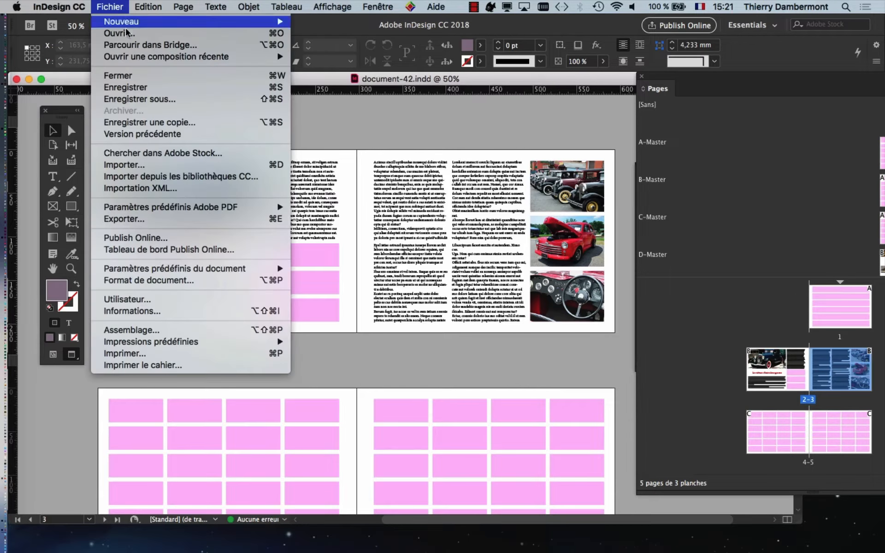
{"action": "left_click", "coordinate": [172, 281]}
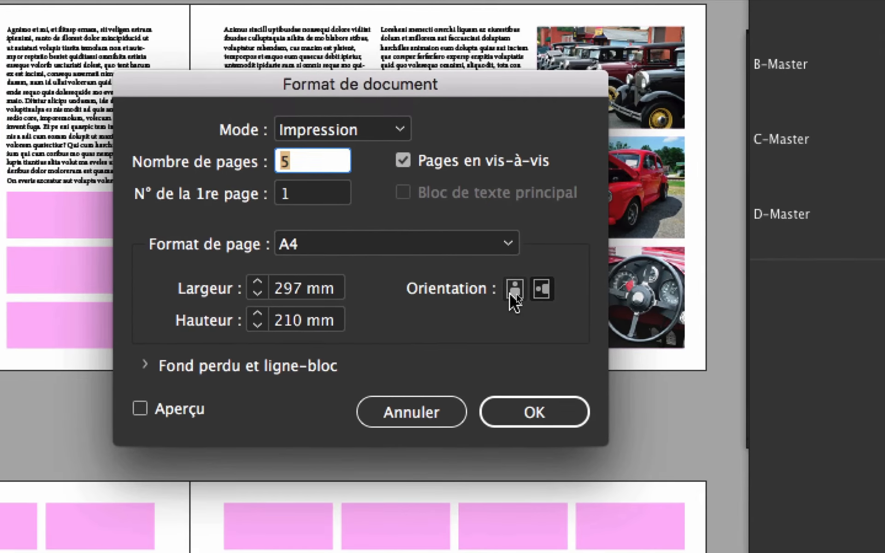
{"action": "left_click", "coordinate": [512, 291]}
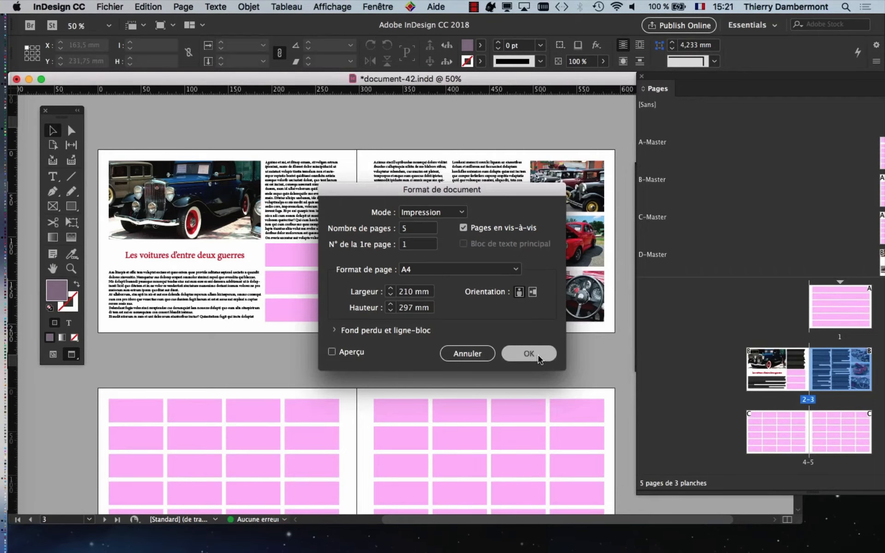
{"action": "left_click", "coordinate": [529, 354]}
Examine spread 2–3 in the portrait format at 50% zoom and turn the guides and frame edges back on.
{"action": "key", "text": "super+minus"}
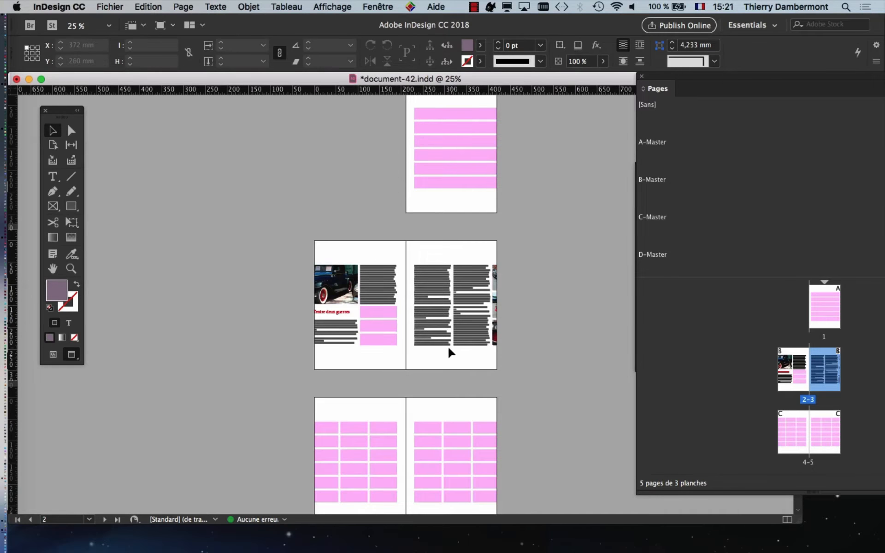
{"action": "key", "text": "super+equal"}
{"action": "scroll", "coordinate": [369, 300], "scroll_direction": "down", "scroll_amount": 2}
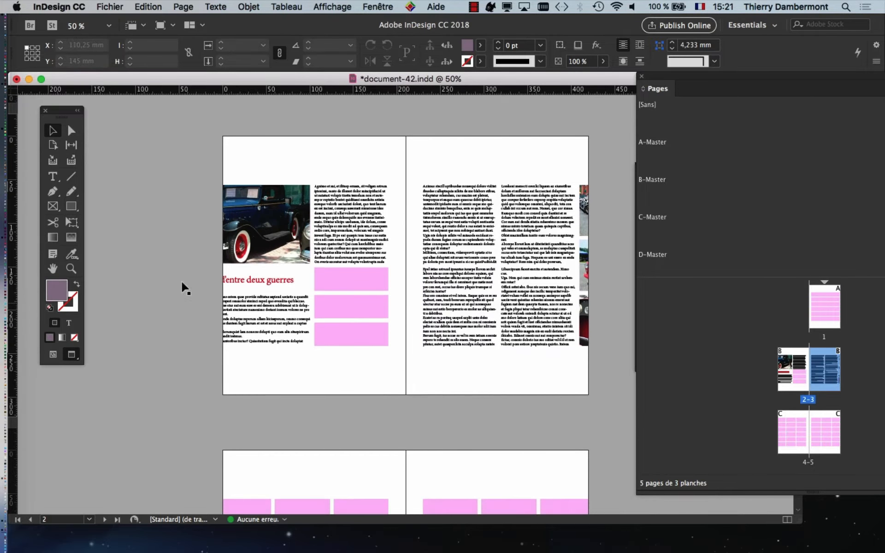
{"action": "left_click", "coordinate": [53, 355]}
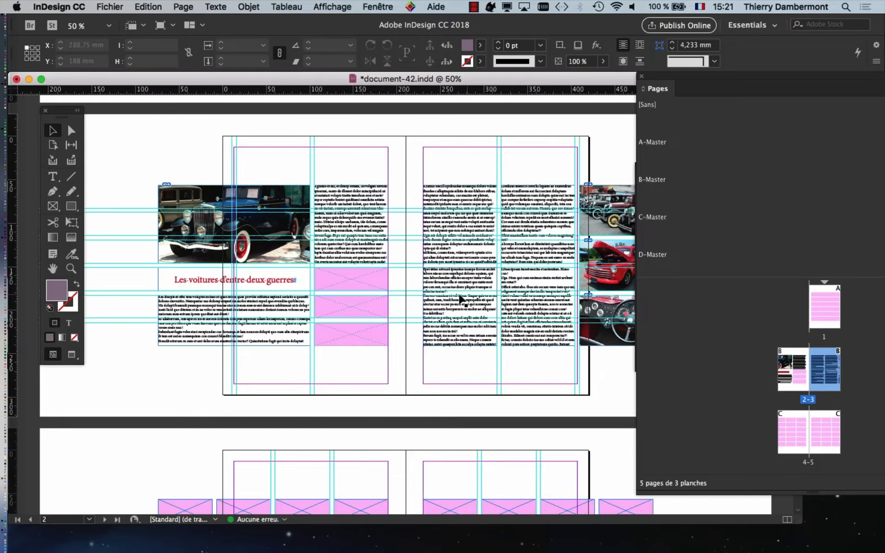
Move the Pages panel aside, close the CC Libraries panel and undo the portrait format change.
{"action": "left_click_drag", "start_coordinate": [657, 78], "coordinate": [759, 105]}
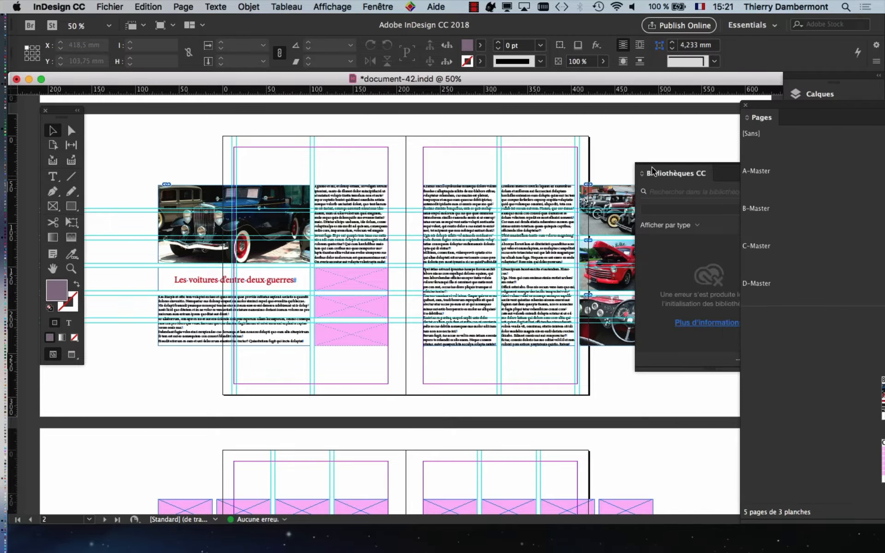
{"action": "left_click", "coordinate": [758, 173]}
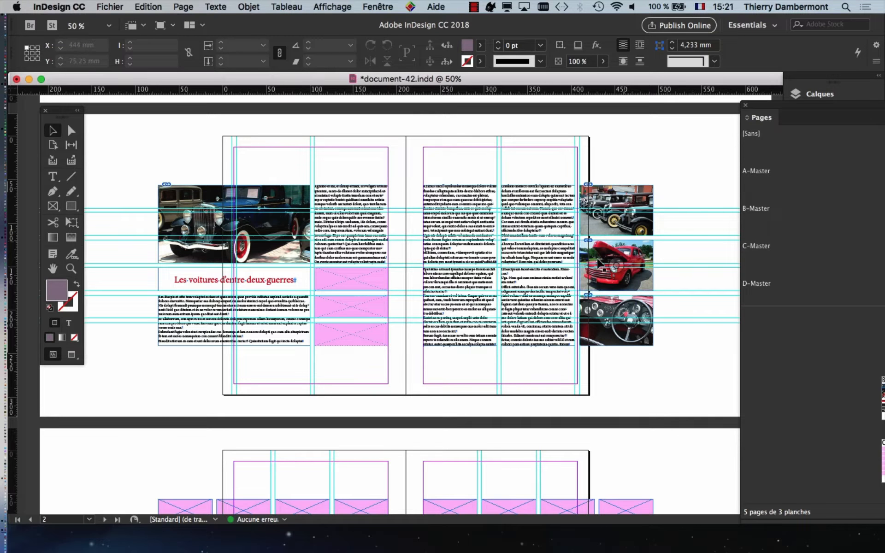
{"action": "left_click", "coordinate": [144, 5]}
{"action": "left_click", "coordinate": [150, 22]}
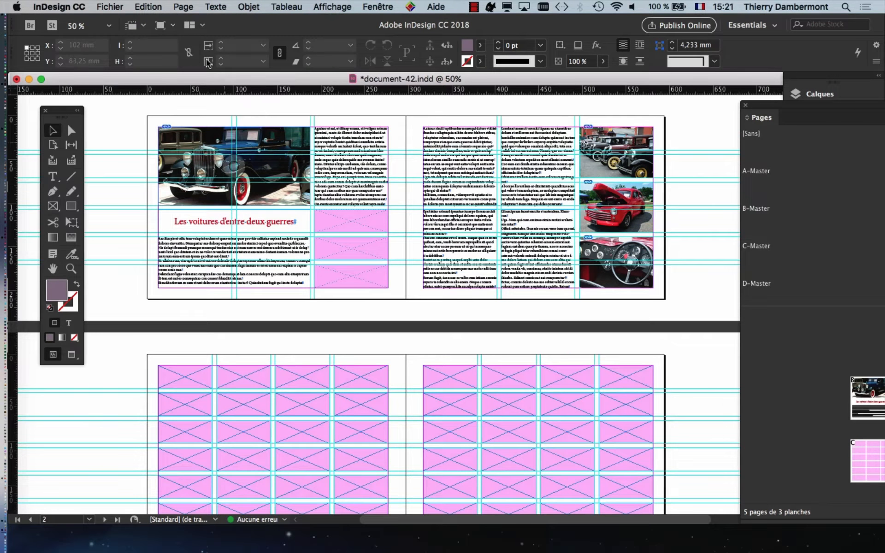
Enable layout adjustment in the Margins and Columns settings, keeping the margins and columns as they are.
{"action": "left_click", "coordinate": [180, 5]}
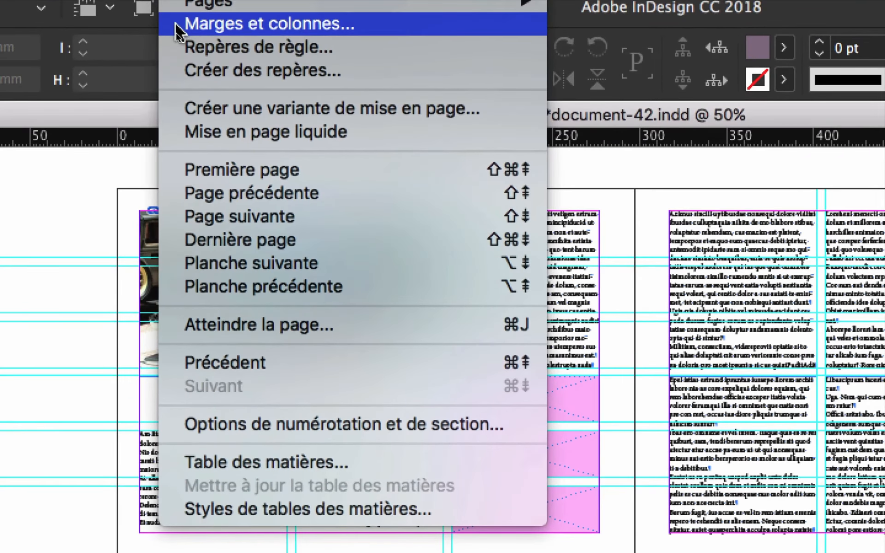
{"action": "left_click", "coordinate": [172, 66]}
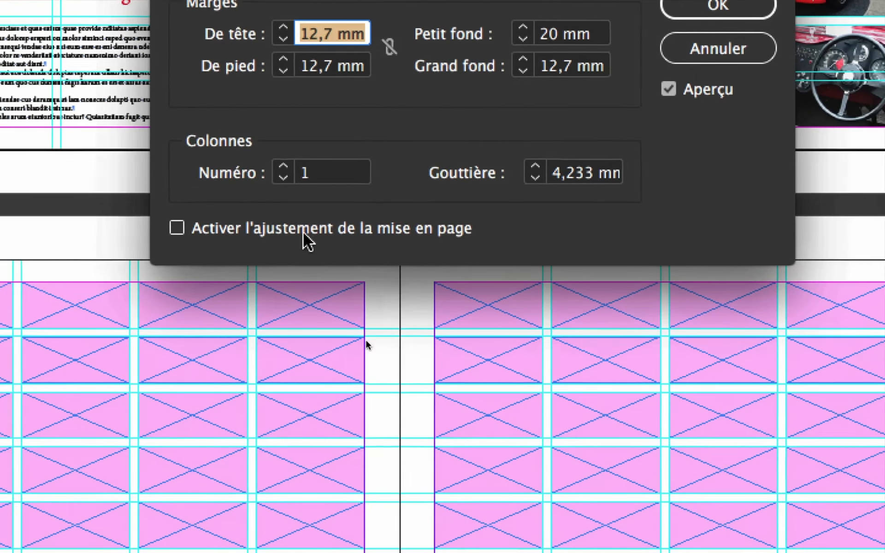
{"action": "left_click", "coordinate": [350, 233]}
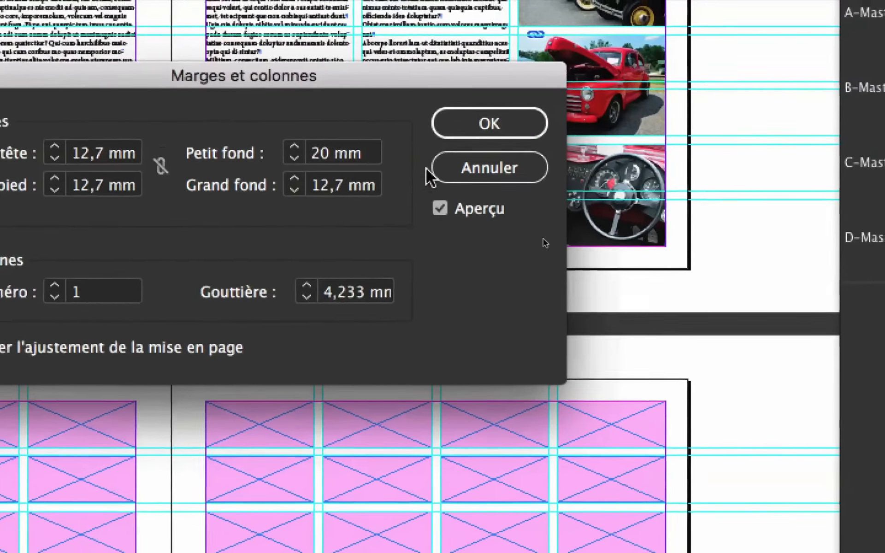
{"action": "left_click", "coordinate": [682, 14]}
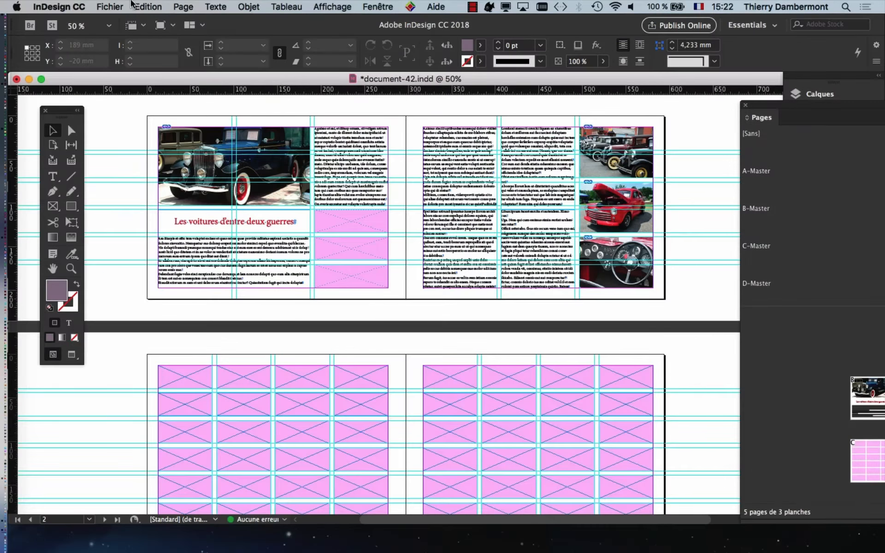
Change the A4 document format to portrait orientation, 210 mm wide and 297 mm high, with layout adjustment active.
{"action": "left_click", "coordinate": [110, 7]}
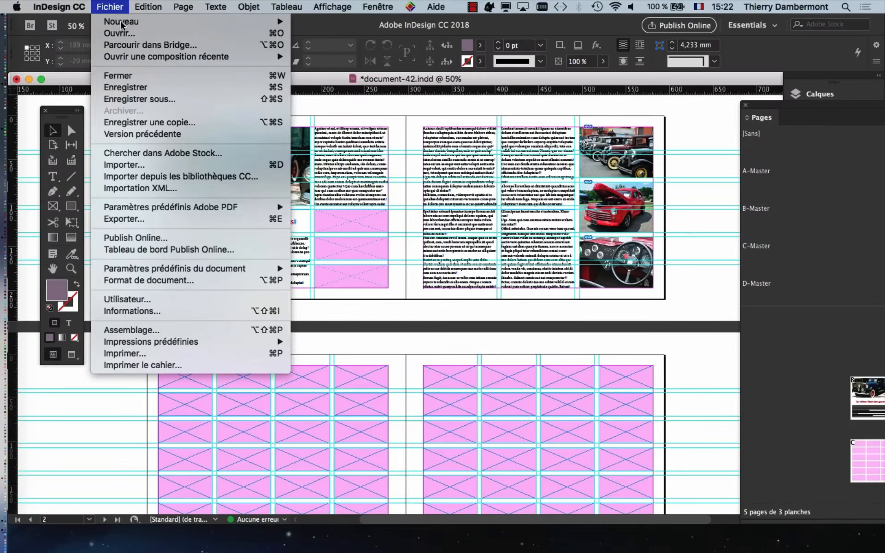
{"action": "left_click", "coordinate": [185, 280]}
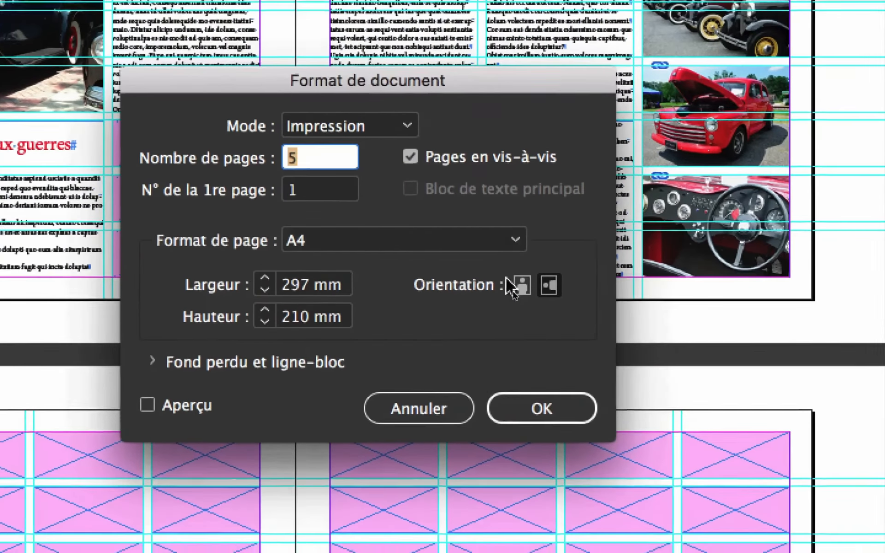
{"action": "left_click", "coordinate": [519, 291]}
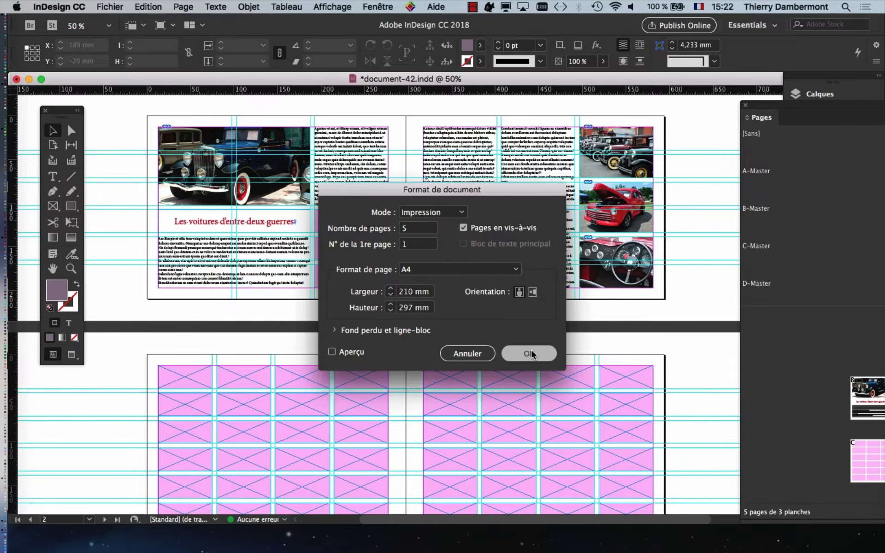
{"action": "left_click", "coordinate": [530, 354]}
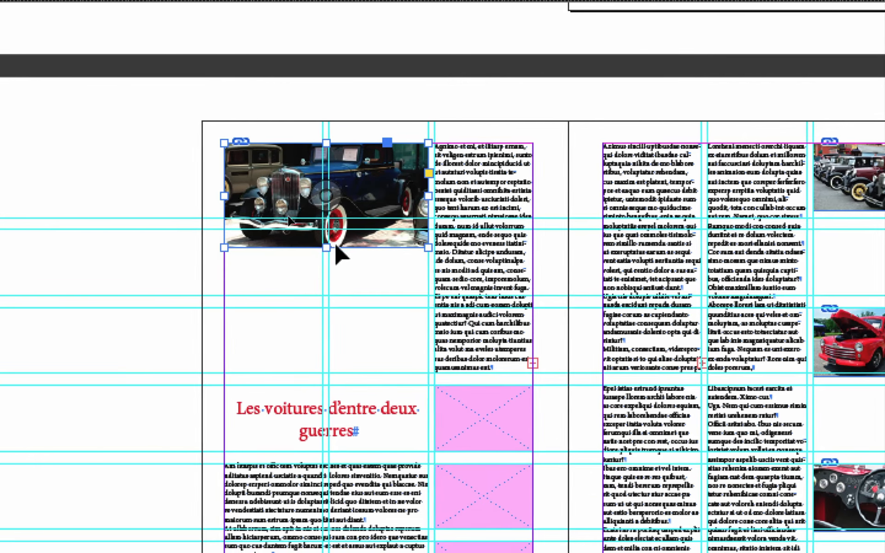
Extend the blue car photo's frame on page 2 downward to about 132 mm high and fill it proportionally.
{"action": "left_click", "coordinate": [317, 251]}
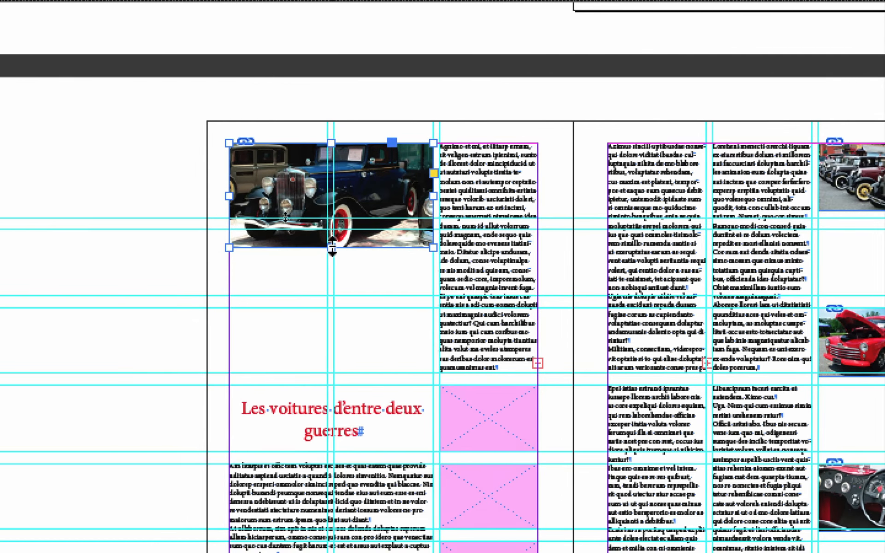
{"action": "left_click_drag", "start_coordinate": [316, 251], "coordinate": [317, 377]}
{"action": "left_click_drag", "start_coordinate": [333, 294], "coordinate": [333, 292]}
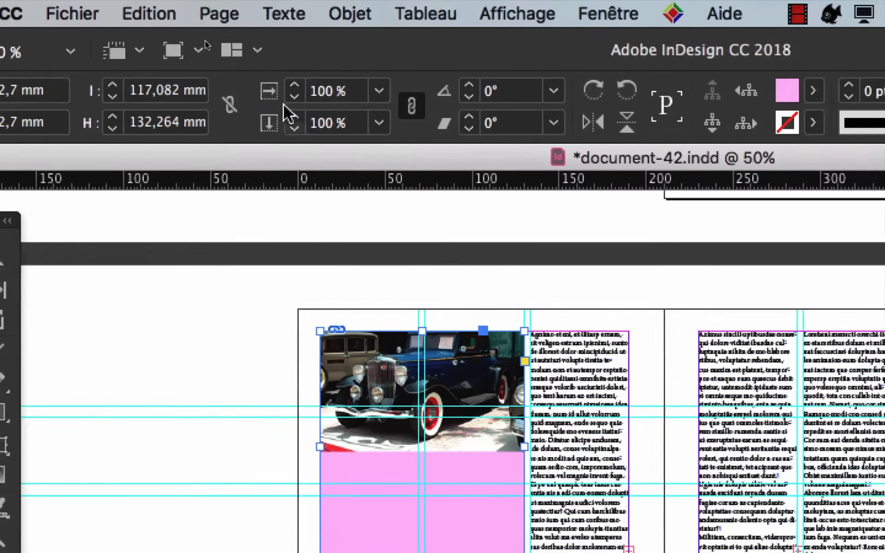
{"action": "left_click", "coordinate": [350, 13]}
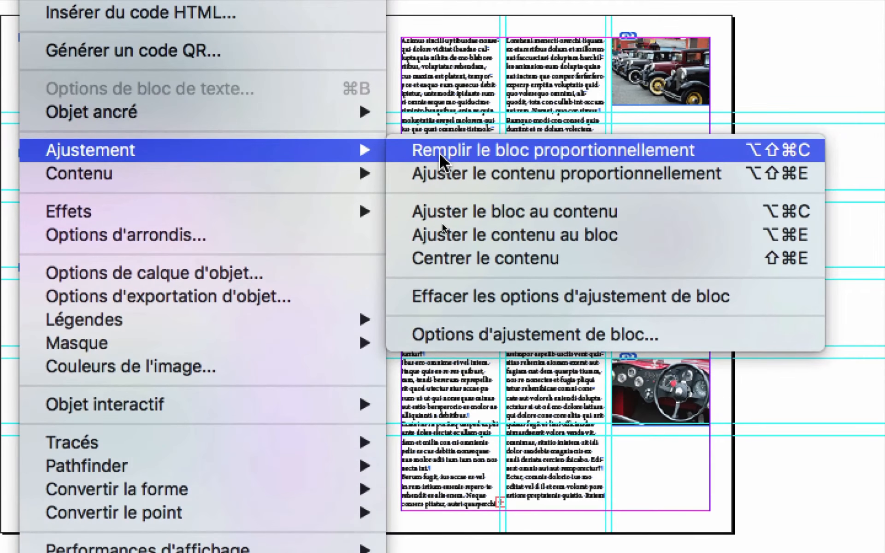
{"action": "left_click", "coordinate": [586, 152]}
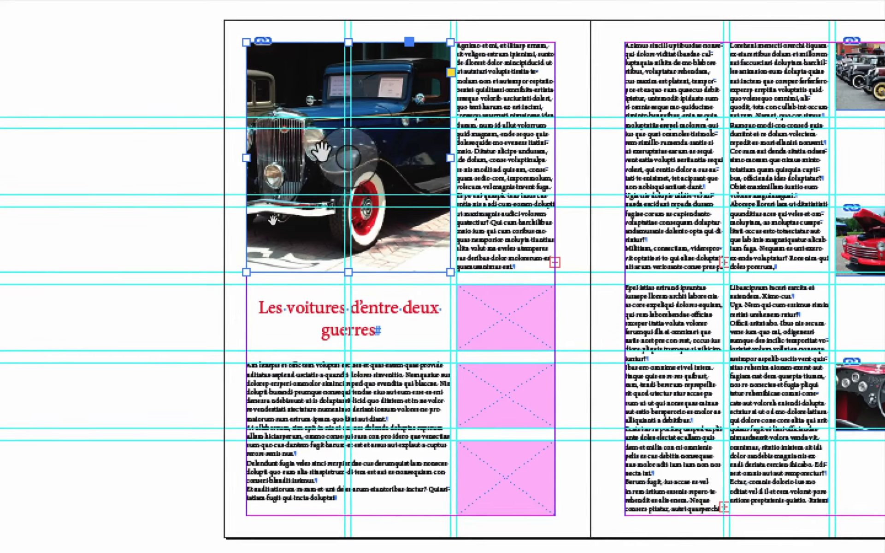
Shift the blue car image to the right inside its frame so more of the car's front shows.
{"action": "left_click", "coordinate": [124, 152]}
{"action": "left_click_drag", "start_coordinate": [323, 153], "coordinate": [364, 152]}
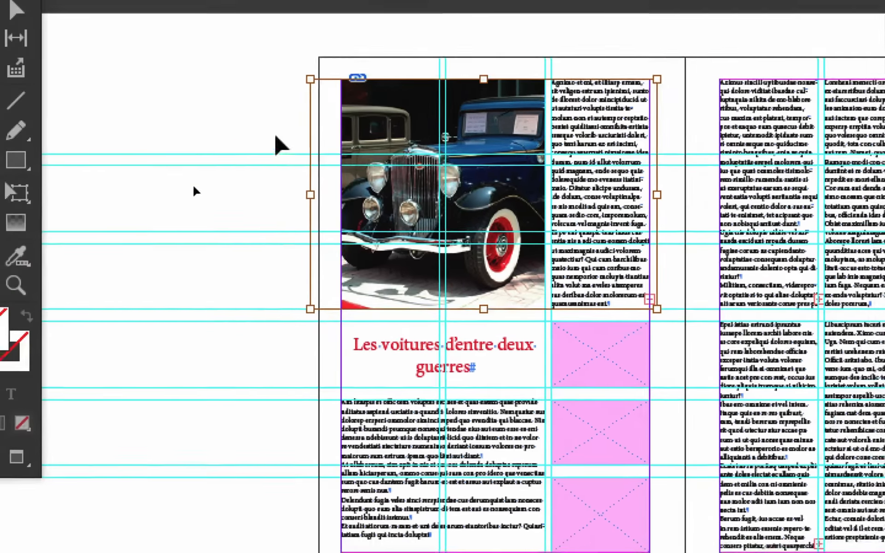
{"action": "left_click", "coordinate": [136, 80]}
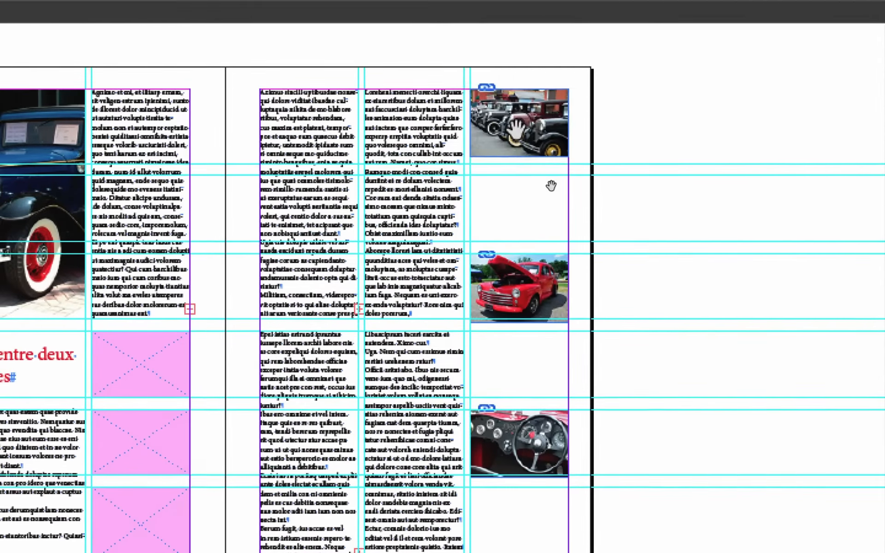
Extend the frames of the three car photos on page 3 downward to fill their grid cells.
{"action": "left_click", "coordinate": [509, 23]}
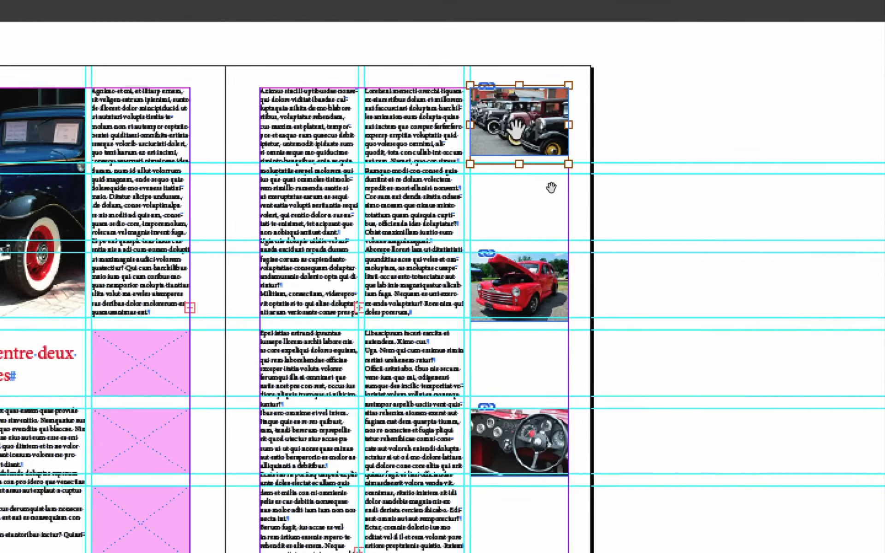
{"action": "left_click", "coordinate": [615, 44]}
{"action": "left_click", "coordinate": [527, 129]}
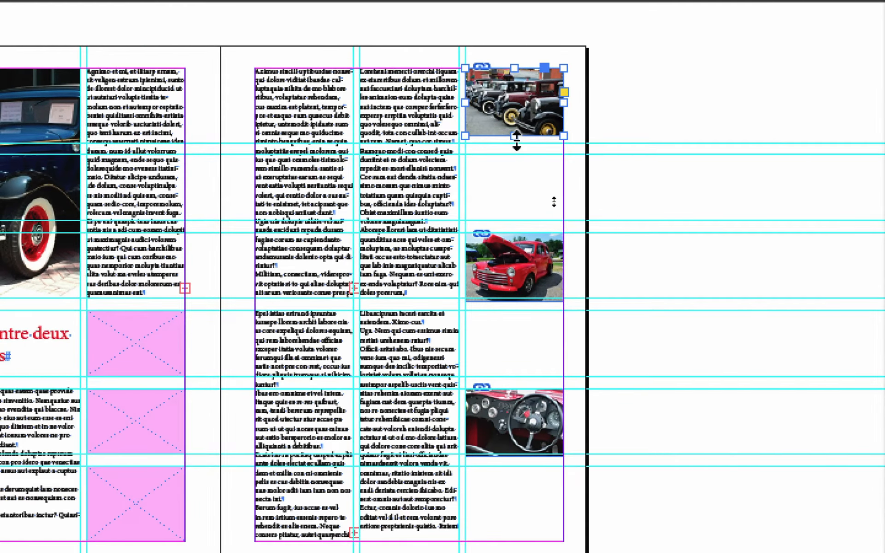
{"action": "left_click_drag", "start_coordinate": [517, 138], "coordinate": [514, 325]}
{"action": "left_click", "coordinate": [524, 190]}
{"action": "left_click", "coordinate": [514, 268]}
{"action": "left_click", "coordinate": [643, 310]}
Select the three photos on page 3 and fill their frames proportionally.
{"action": "left_click_drag", "start_coordinate": [541, 261], "coordinate": [517, 161]}
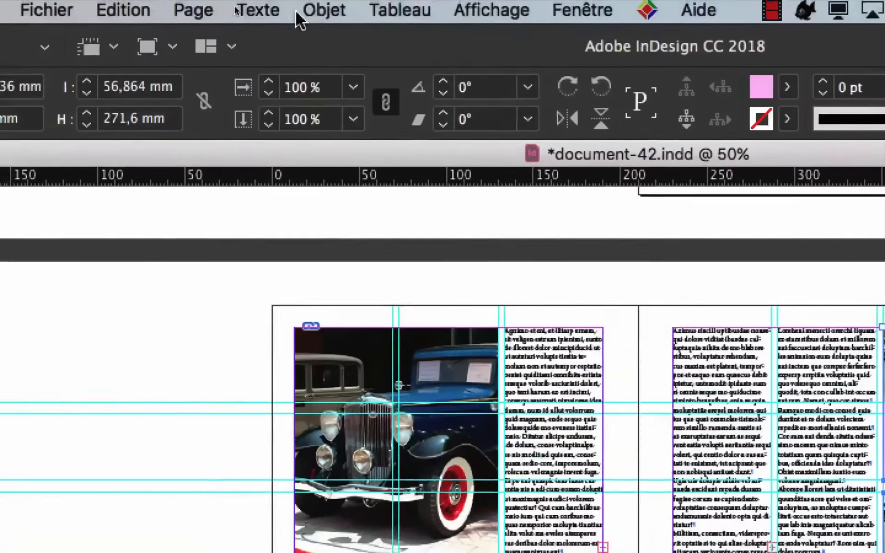
{"action": "left_click", "coordinate": [301, 12]}
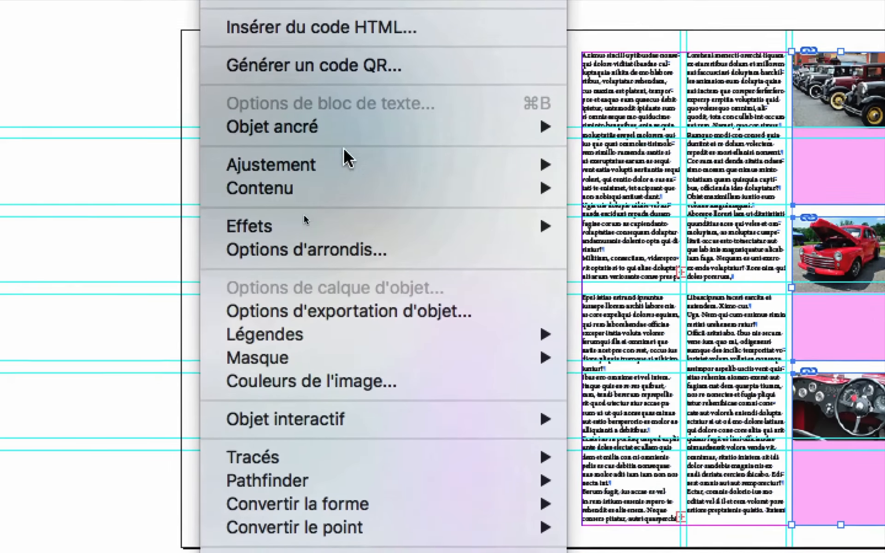
{"action": "mouse_move", "coordinate": [449, 244]}
{"action": "left_click", "coordinate": [430, 157]}
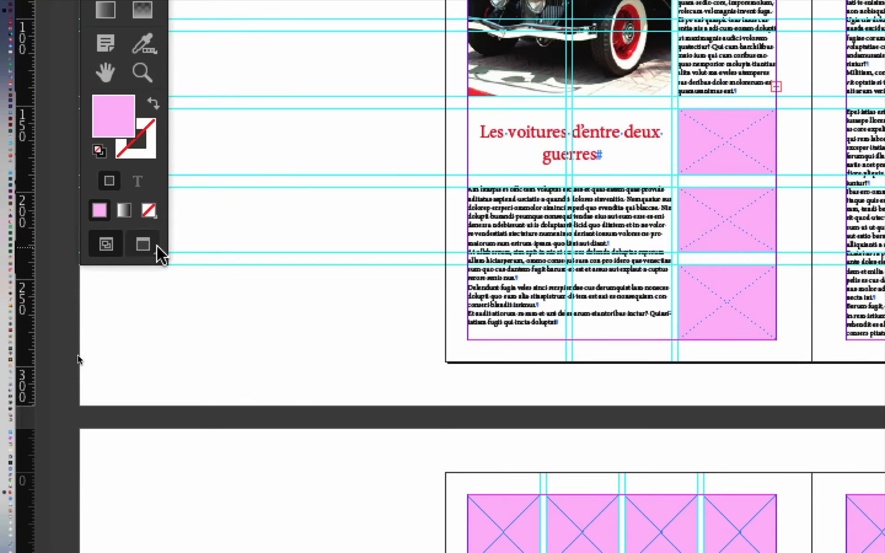
Switch to the preview display and save the document as document-43.indd in document-40_Folder.
{"action": "left_click", "coordinate": [156, 247]}
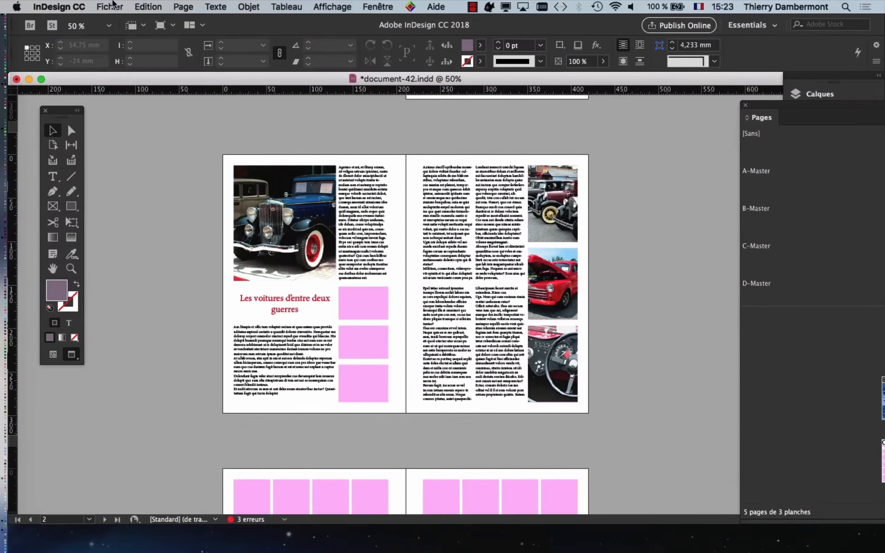
{"action": "left_click", "coordinate": [112, 6]}
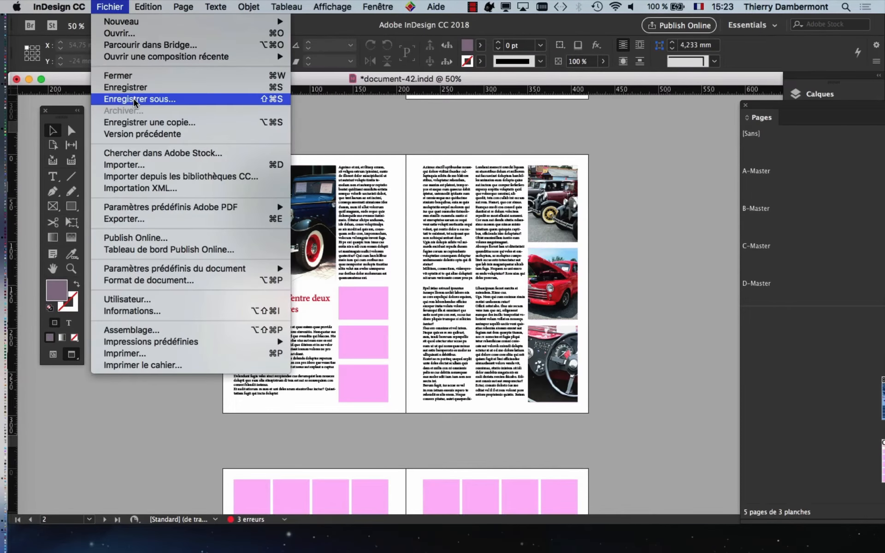
{"action": "left_click", "coordinate": [138, 101]}
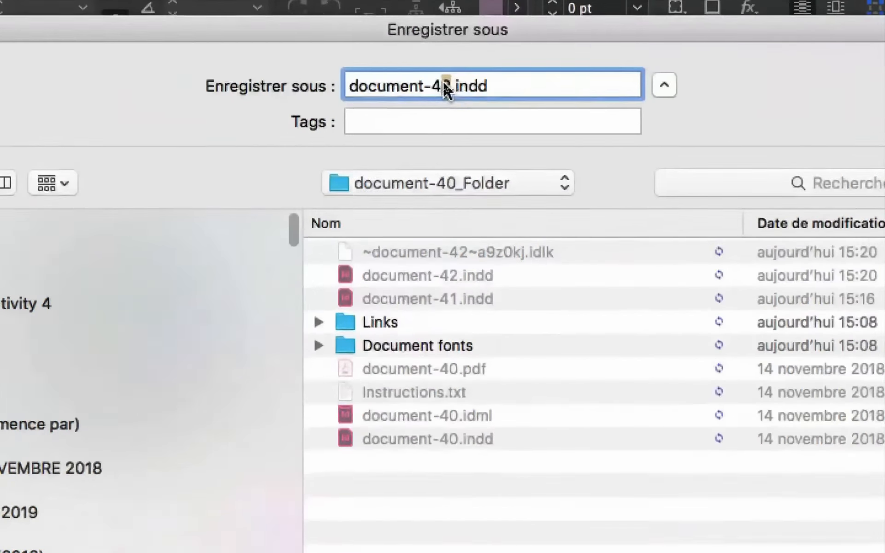
{"action": "left_click_drag", "start_coordinate": [442, 84], "coordinate": [446, 84]}
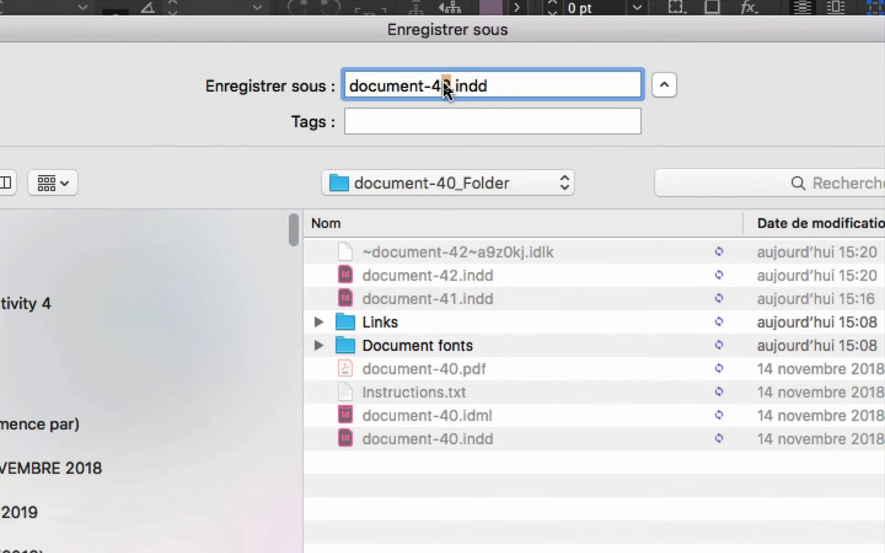
{"action": "type", "text": "3"}
{"action": "key", "text": "Return"}
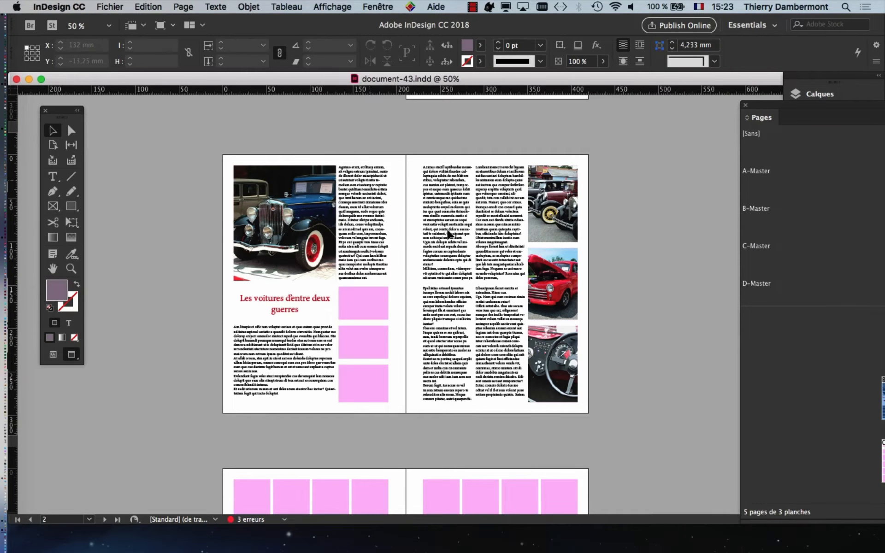
Bring the Pages panel back into view and open the A-Master spread.
{"action": "scroll", "coordinate": [184, 138], "scroll_direction": "down", "scroll_amount": 2}
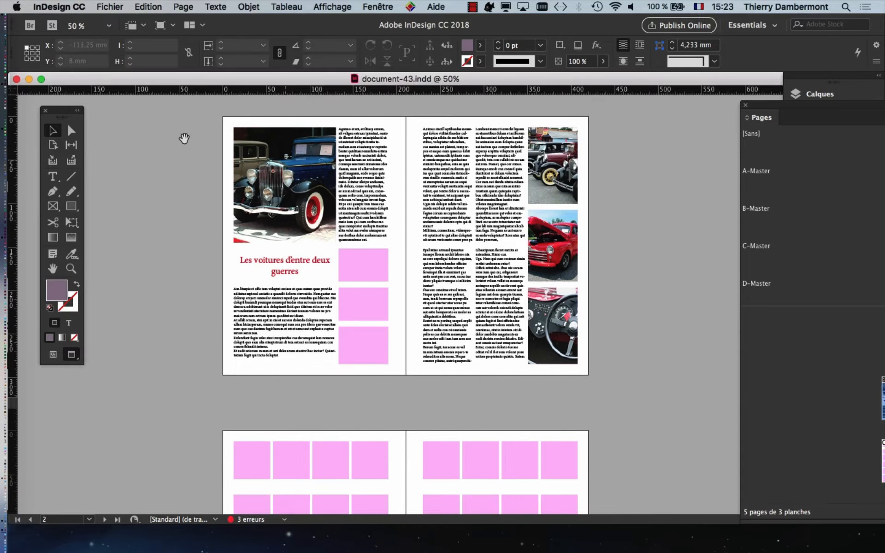
{"action": "left_click_drag", "start_coordinate": [758, 108], "coordinate": [421, 101]}
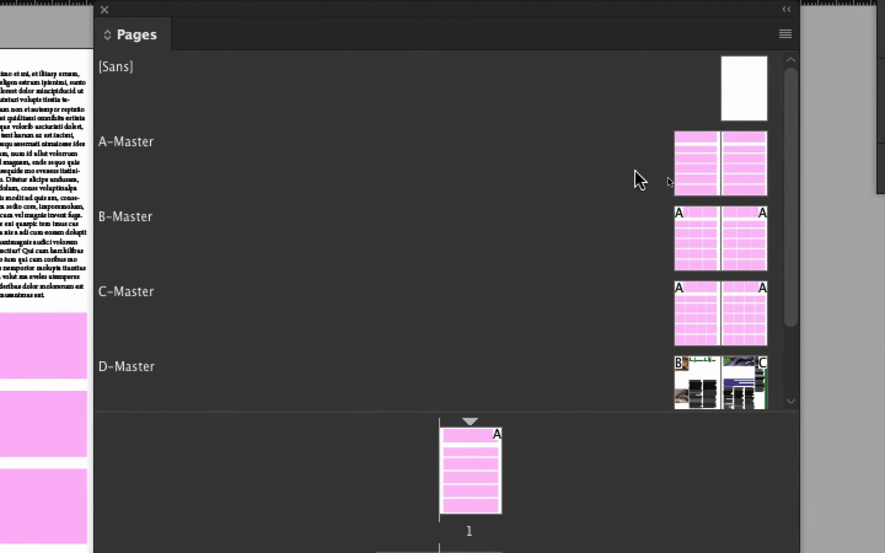
{"action": "left_click", "coordinate": [696, 169]}
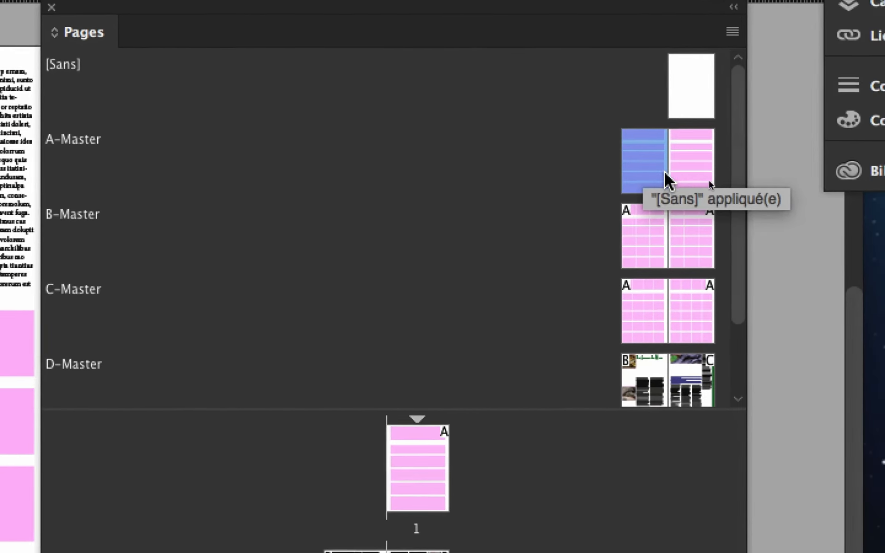
{"action": "left_click", "coordinate": [675, 174], "text": "shift"}
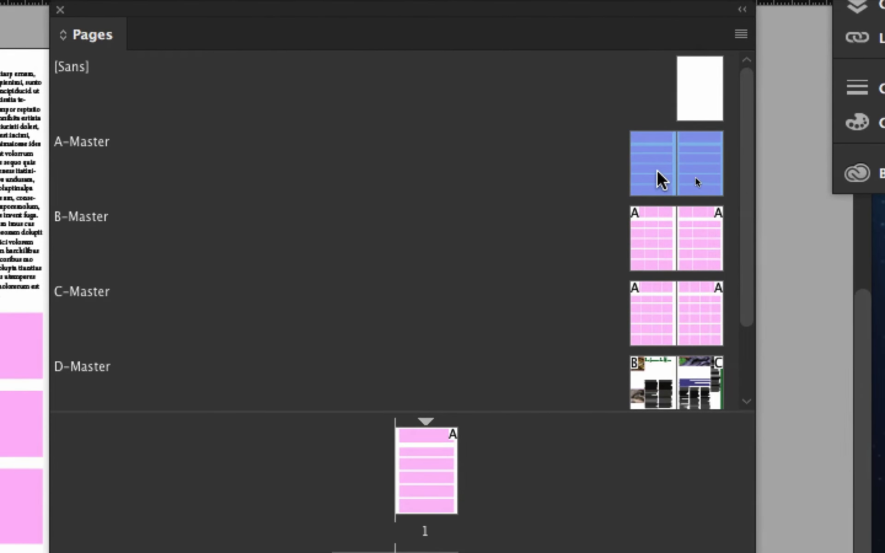
{"action": "double_click", "coordinate": [627, 167]}
{"action": "left_click", "coordinate": [697, 182], "text": "shift"}
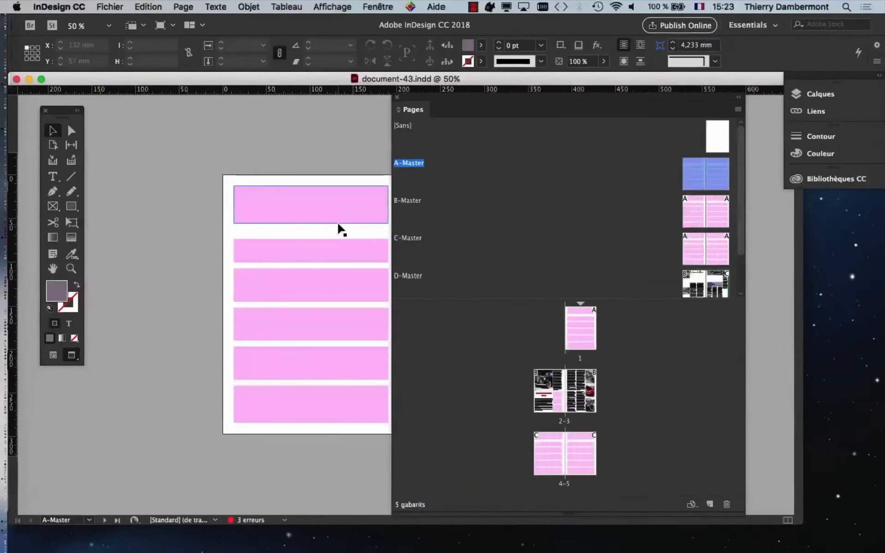
Reposition the Pages panel and set the document pages to display horizontally.
{"action": "left_click_drag", "start_coordinate": [447, 104], "coordinate": [356, 90]}
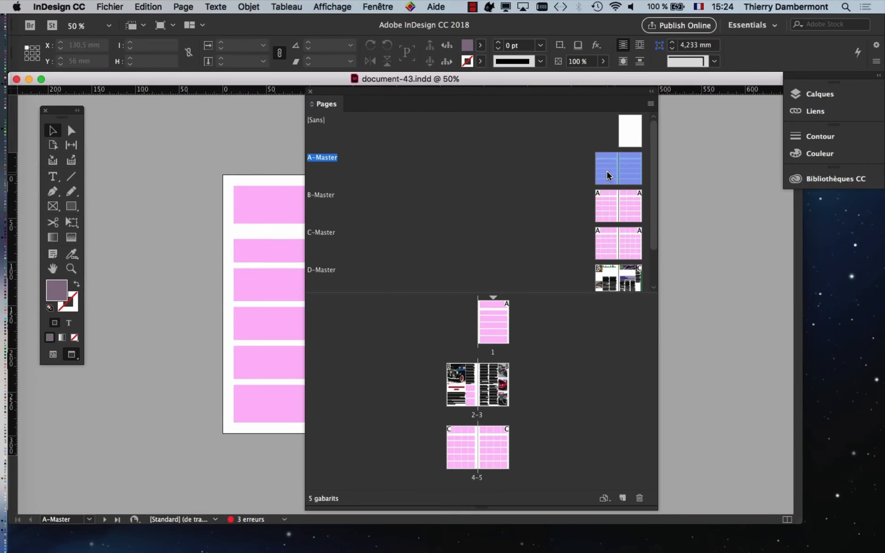
{"action": "left_click_drag", "start_coordinate": [535, 91], "coordinate": [760, 113]}
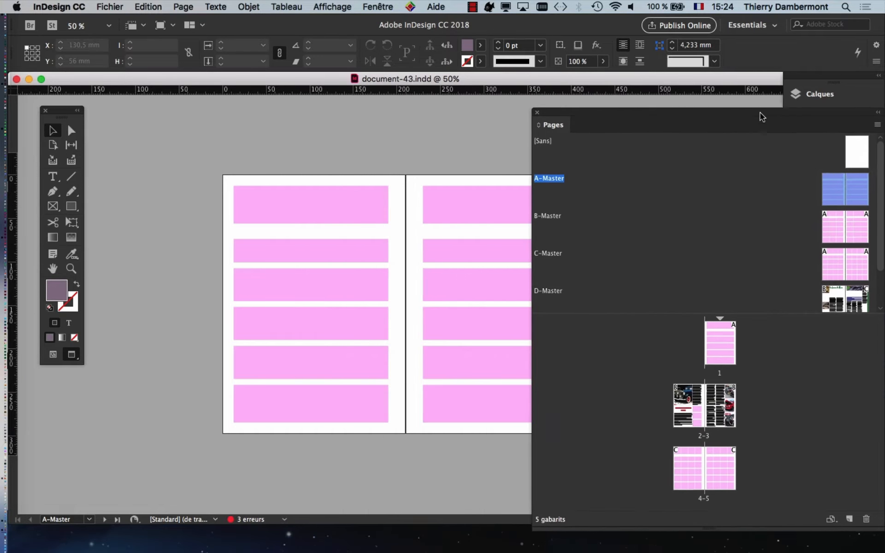
{"action": "left_click_drag", "start_coordinate": [648, 108], "coordinate": [351, 62]}
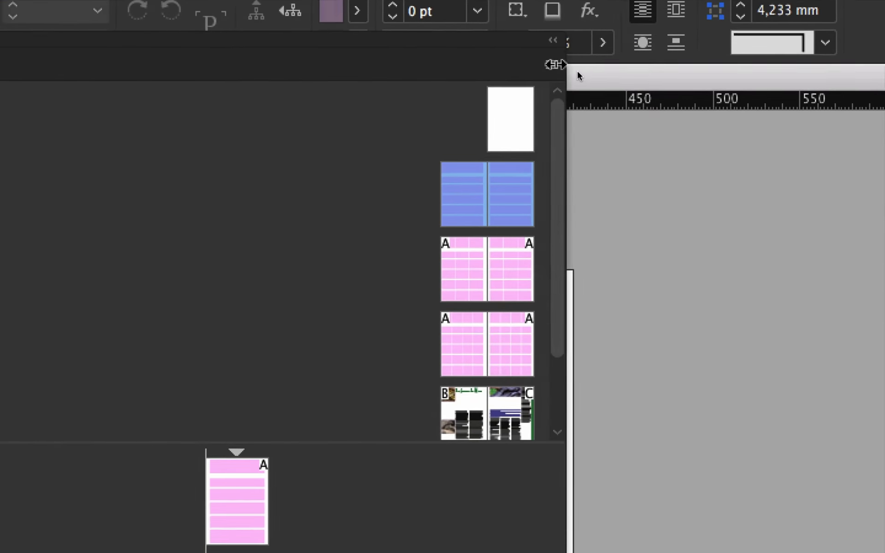
{"action": "left_click", "coordinate": [645, 50]}
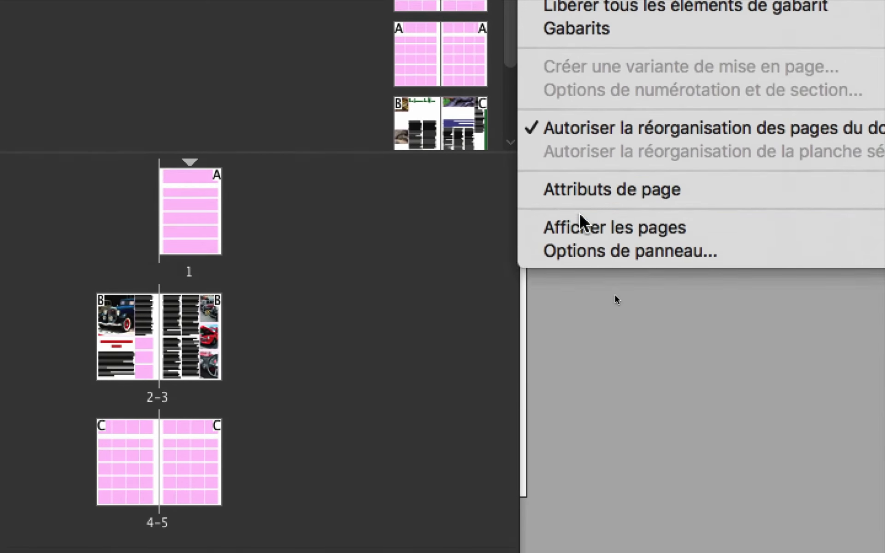
{"action": "mouse_move", "coordinate": [613, 194]}
{"action": "left_click", "coordinate": [529, 220]}
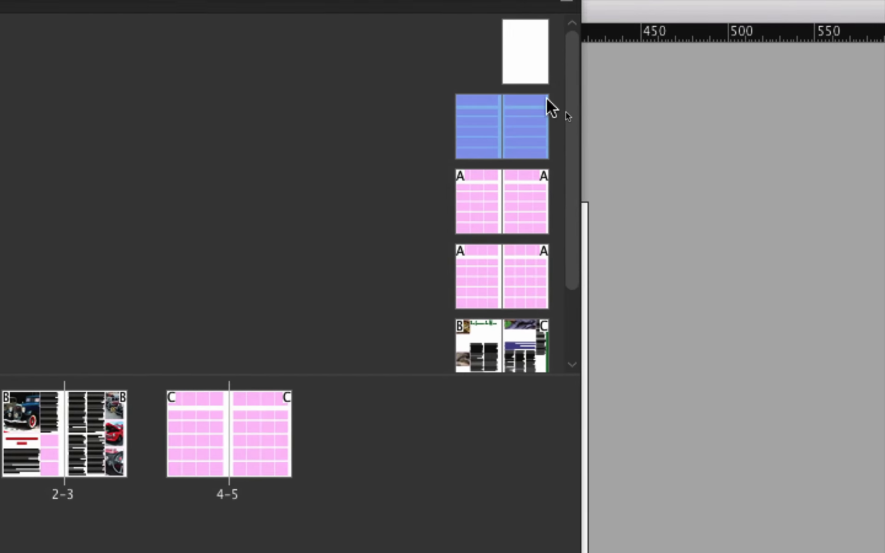
Set the size of the page thumbnails to Jumbo in the Pages panel options.
{"action": "left_click", "coordinate": [747, 0]}
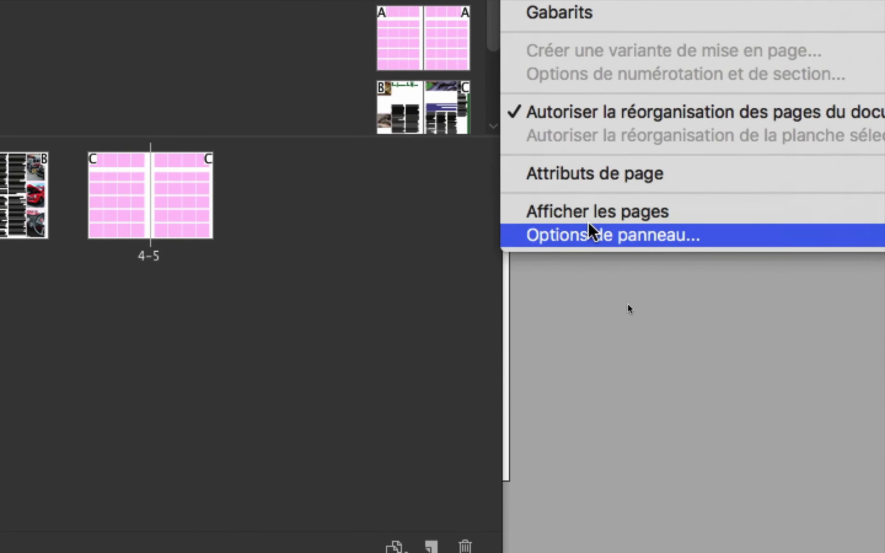
{"action": "left_click", "coordinate": [656, 536]}
{"action": "left_click", "coordinate": [453, 125]}
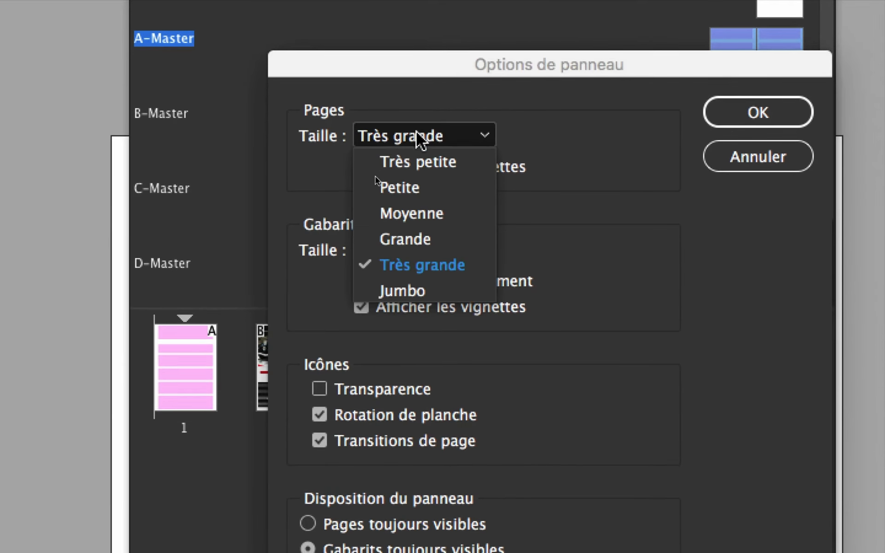
{"action": "left_click", "coordinate": [420, 188]}
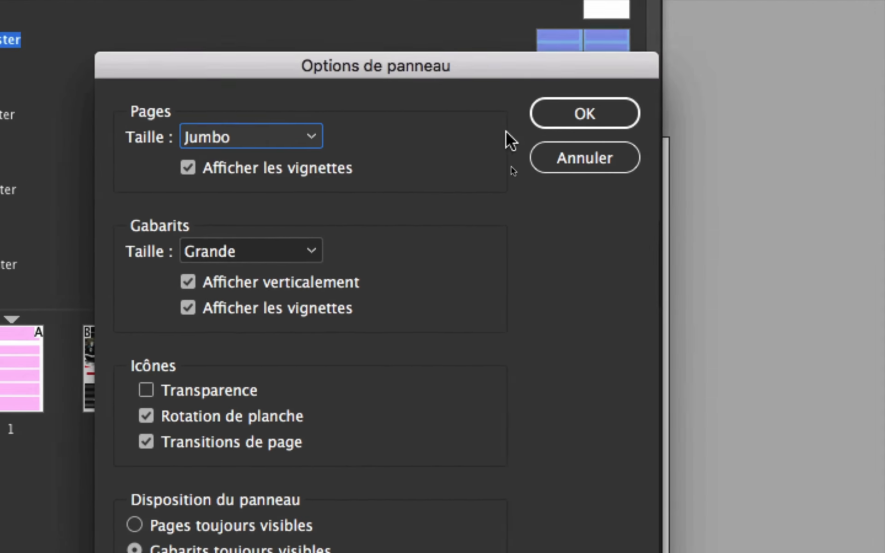
{"action": "left_click", "coordinate": [758, 9]}
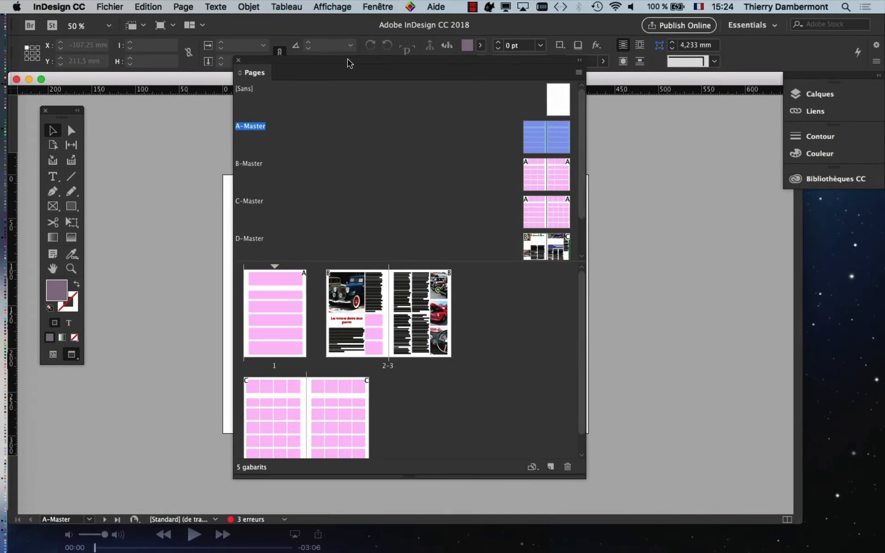
Move the Pages panel clear of the A-Master layout and open the margin and column settings for the spread.
{"action": "left_click_drag", "start_coordinate": [350, 62], "coordinate": [599, 45]}
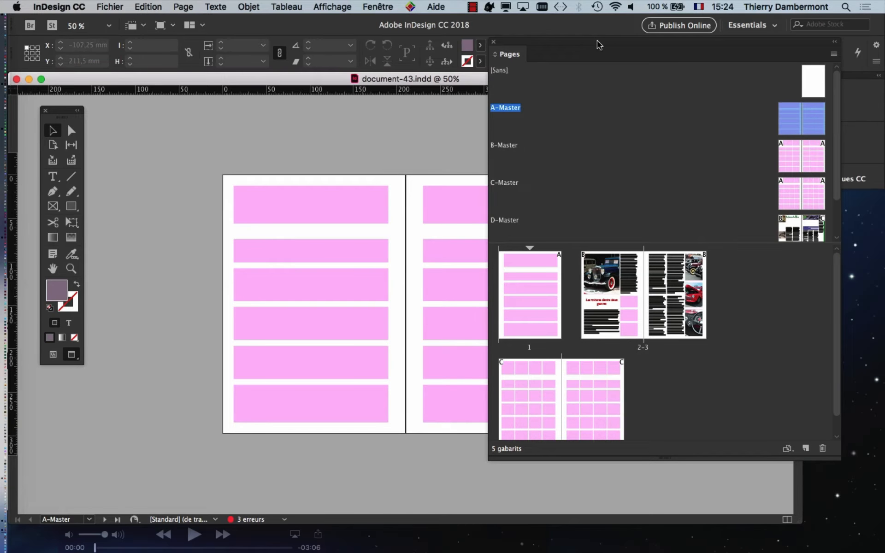
{"action": "left_click_drag", "start_coordinate": [599, 49], "coordinate": [555, 71]}
{"action": "left_click", "coordinate": [181, 7]}
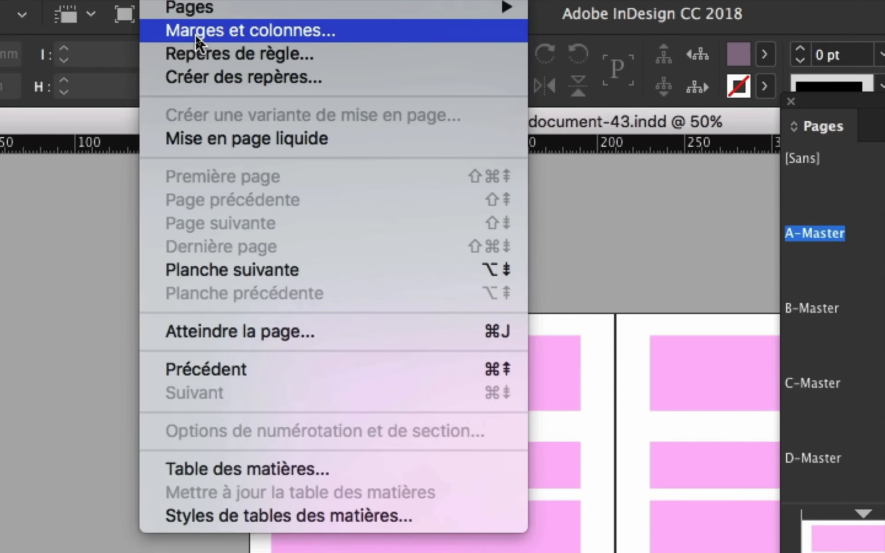
{"action": "left_click", "coordinate": [196, 36]}
{"action": "left_click_drag", "start_coordinate": [549, 375], "coordinate": [162, 128]}
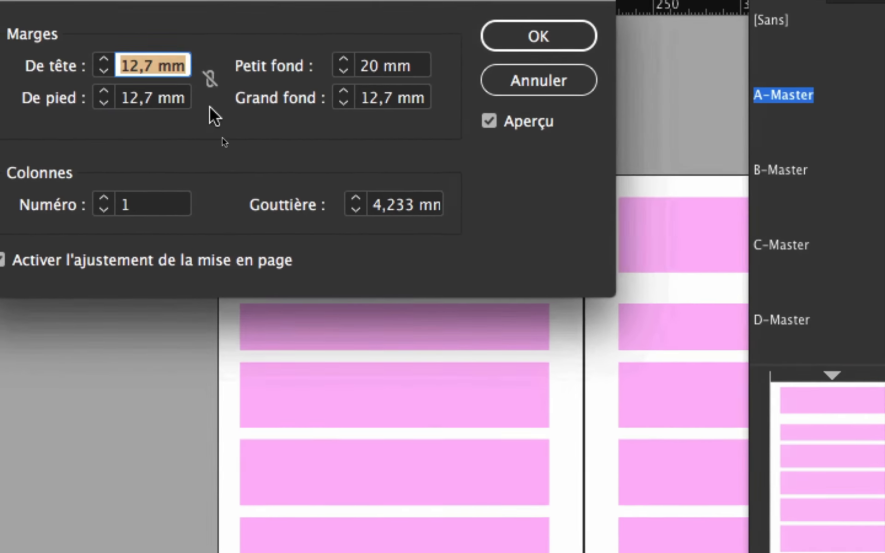
{"action": "left_click", "coordinate": [210, 79]}
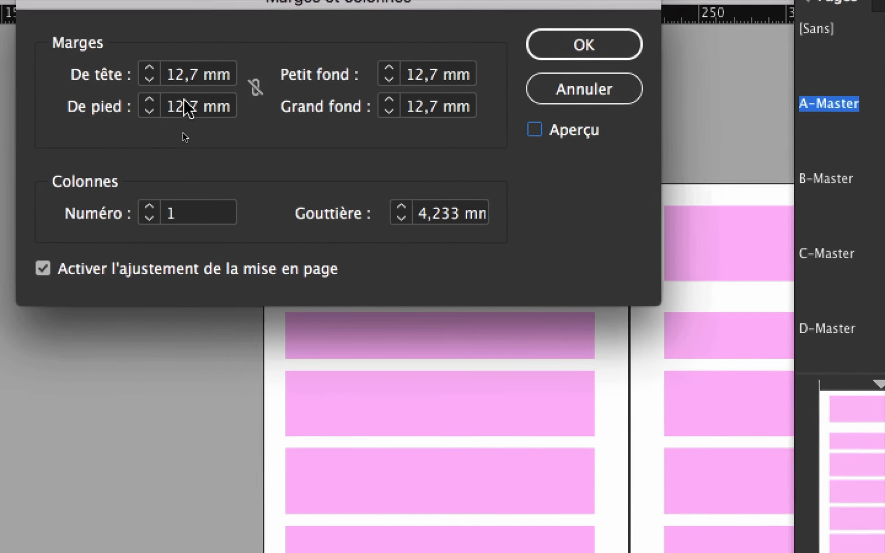
Set the A-Master margins to 20 mm top, 40 mm bottom and 15 mm inside and outside, and preview the layout change.
{"action": "double_click", "coordinate": [187, 106]}
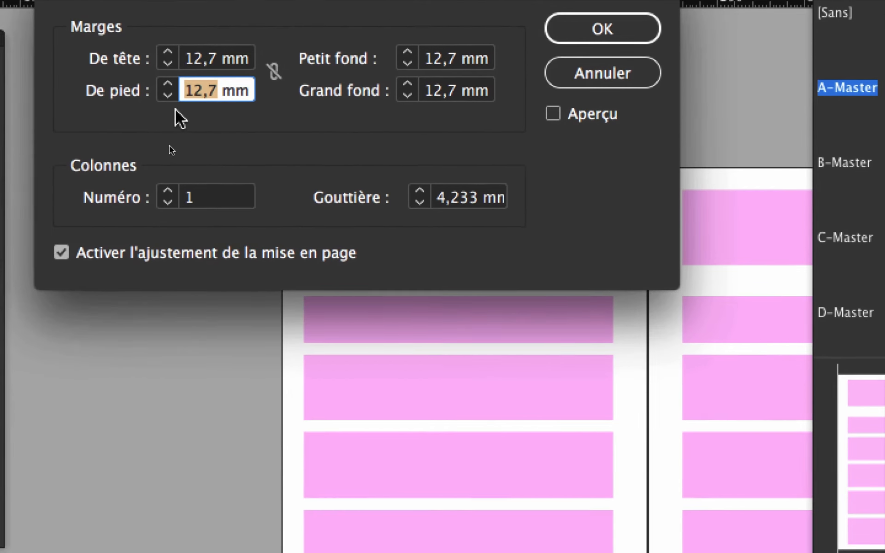
{"action": "type", "text": "40"}
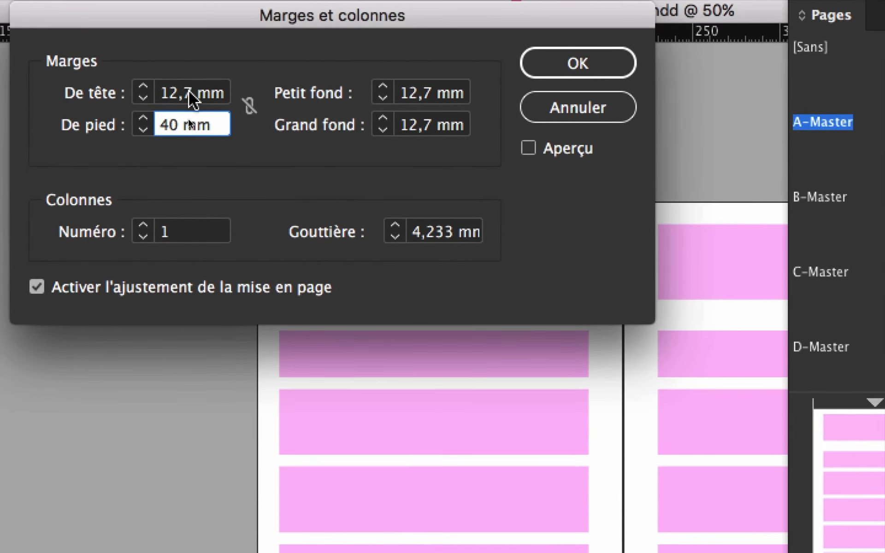
{"action": "double_click", "coordinate": [189, 60]}
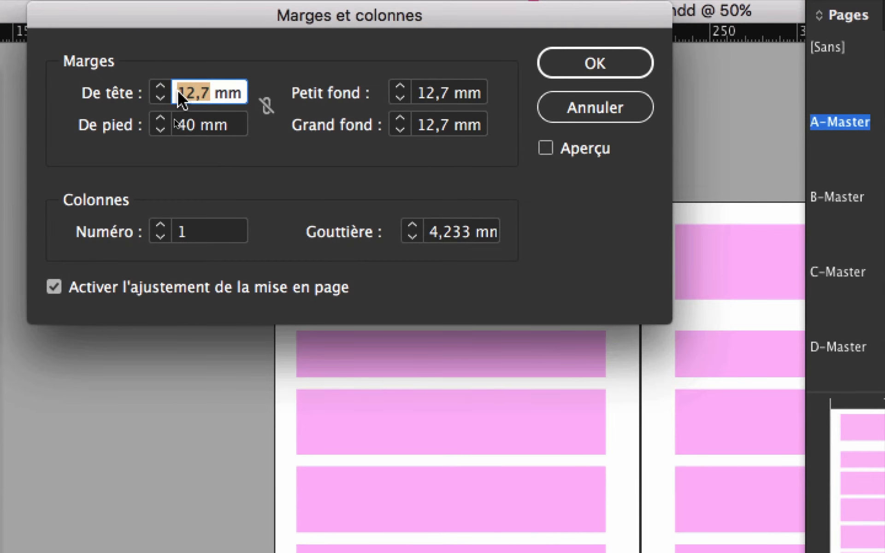
{"action": "type", "text": "20"}
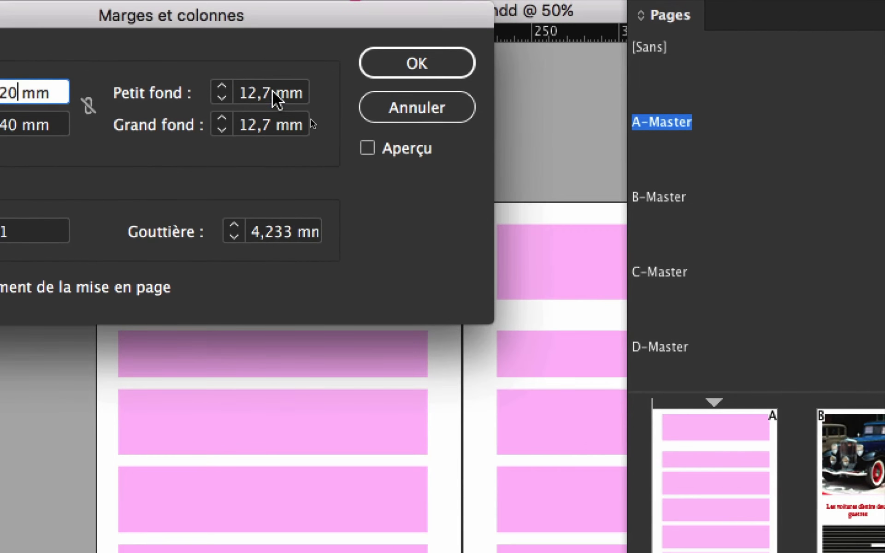
{"action": "double_click", "coordinate": [424, 93]}
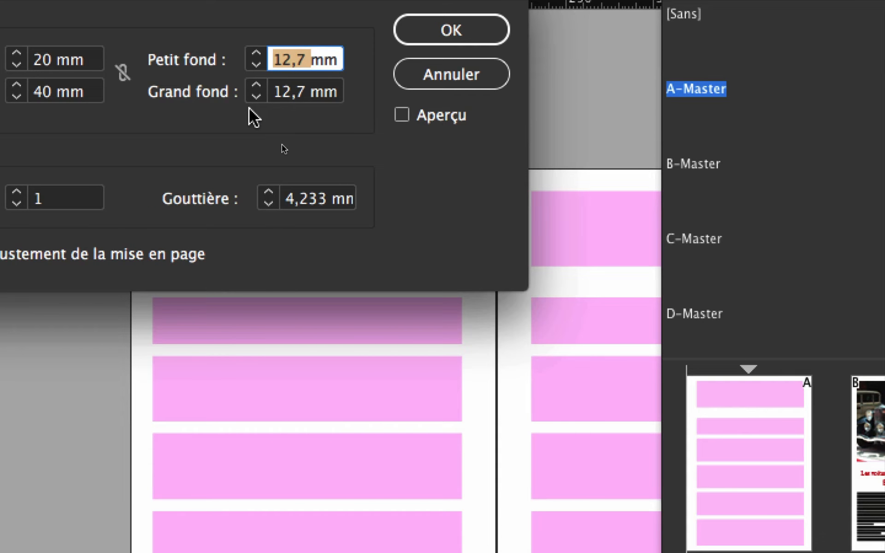
{"action": "type", "text": "15"}
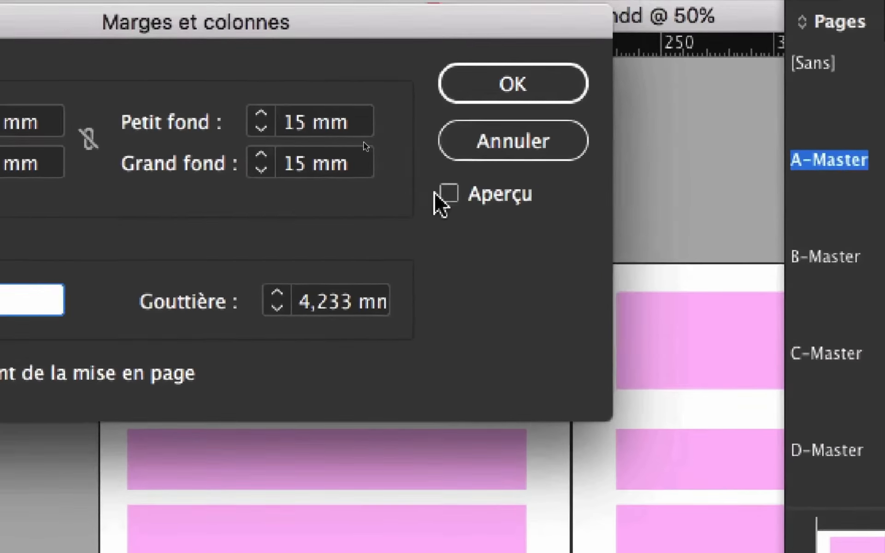
{"action": "left_click", "coordinate": [449, 193]}
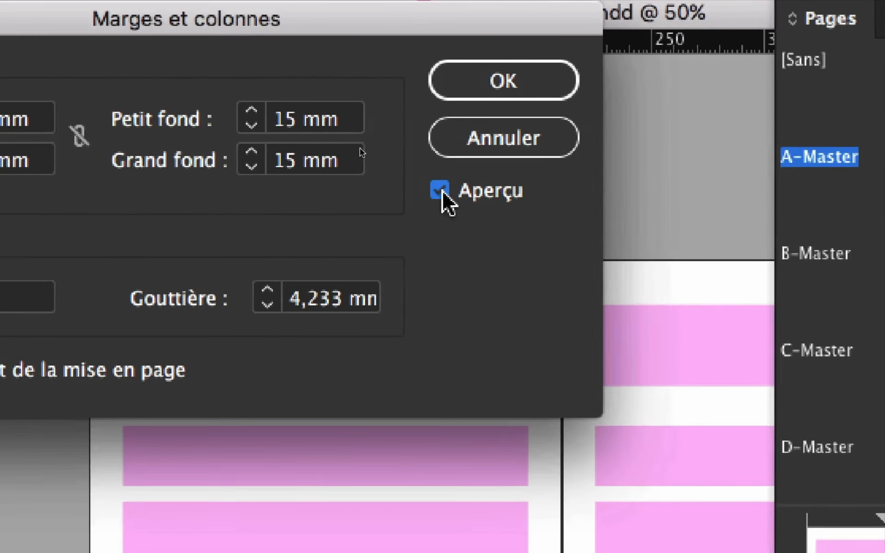
{"action": "left_click", "coordinate": [441, 192]}
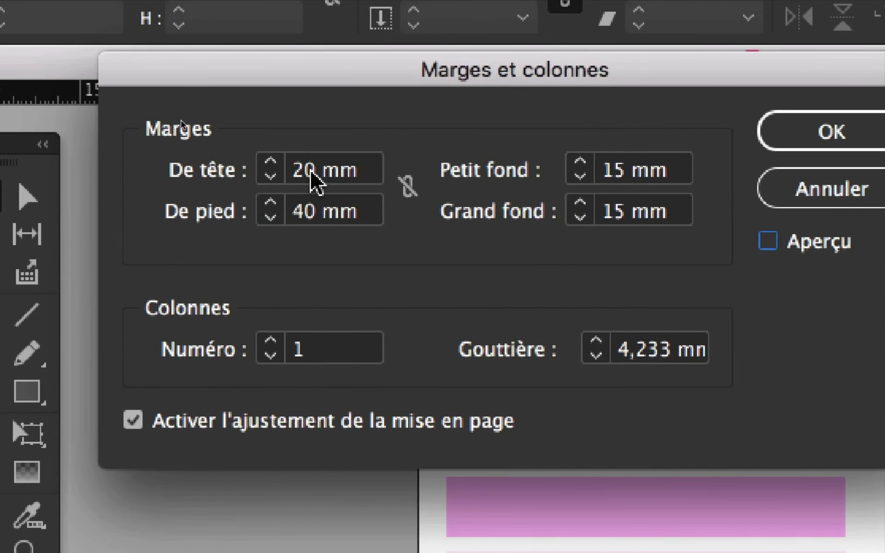
Set the A-Master margins to 40 mm top, 60 mm bottom and 25 mm inside and outside, and apply them with layout adjustment enabled.
{"action": "left_click_drag", "start_coordinate": [311, 171], "coordinate": [272, 169]}
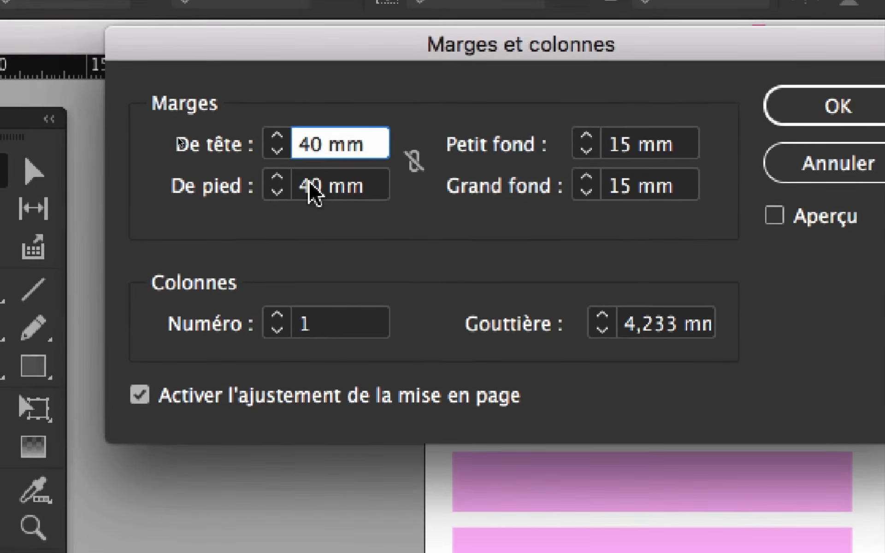
{"action": "left_click_drag", "start_coordinate": [333, 218], "coordinate": [312, 215]}
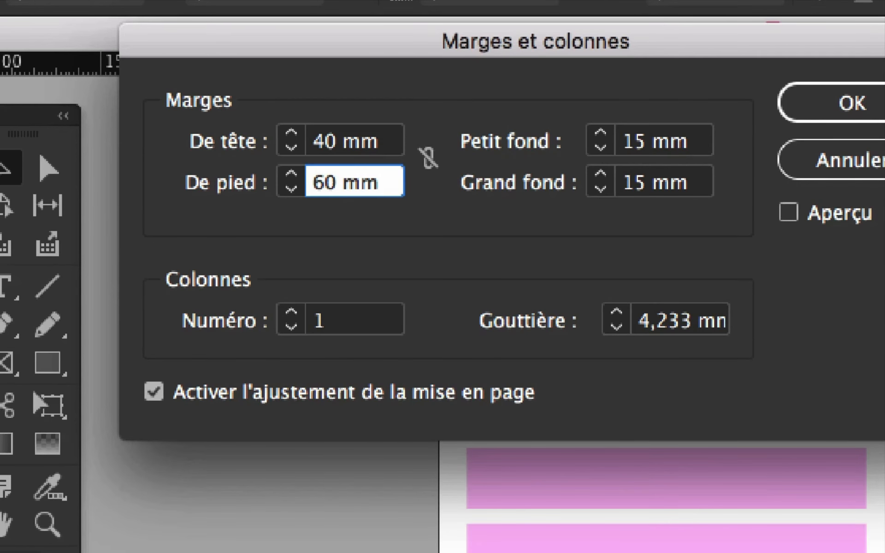
{"action": "type", "text": "6"}
{"action": "left_click", "coordinate": [646, 141]}
{"action": "left_click_drag", "start_coordinate": [646, 141], "coordinate": [614, 139]}
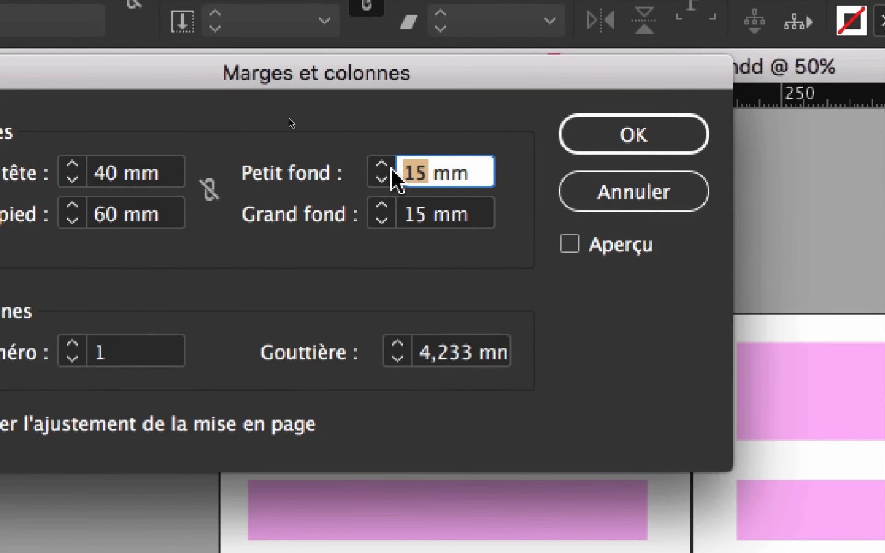
{"action": "type", "text": "25"}
{"action": "key", "text": "Tab"}
{"action": "type", "text": "2"}
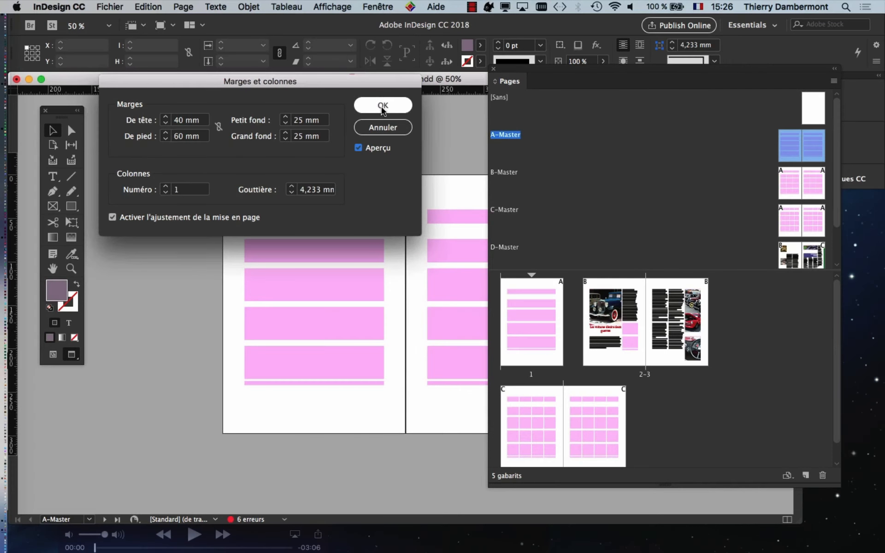
{"action": "left_click", "coordinate": [382, 106]}
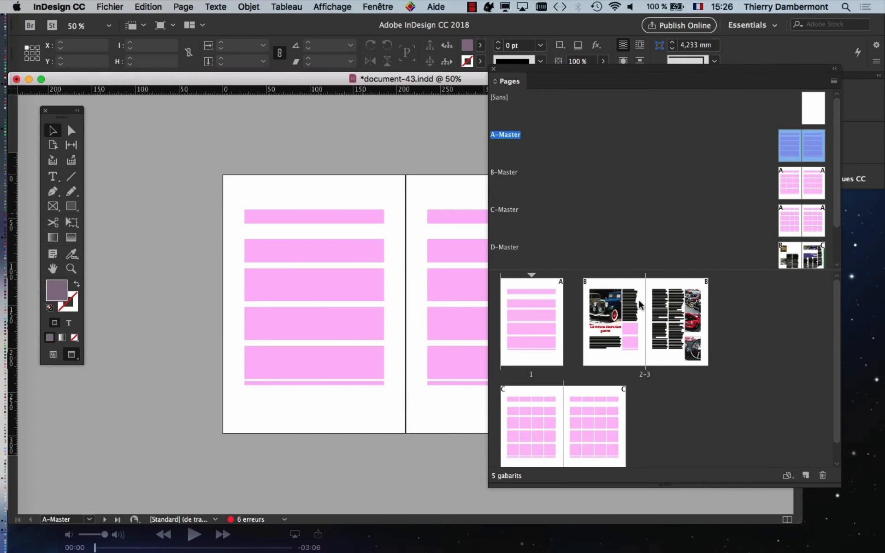
Open the spread of pages 2-3 in normal display at 100%, with the Pages panel moved out of the way.
{"action": "double_click", "coordinate": [627, 324]}
{"action": "left_click_drag", "start_coordinate": [556, 70], "coordinate": [746, 128]}
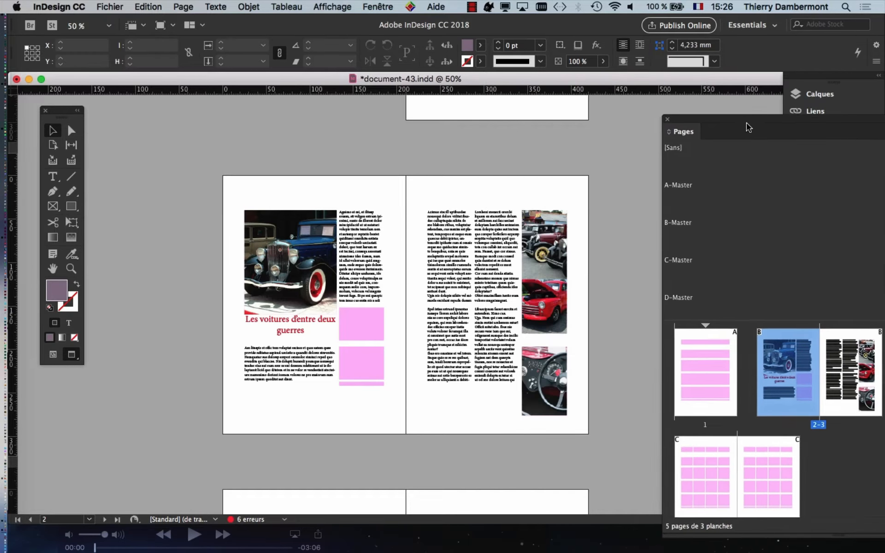
{"action": "left_click", "coordinate": [53, 355]}
{"action": "key", "text": "super+equal"}
{"action": "key", "text": "super+equal"}
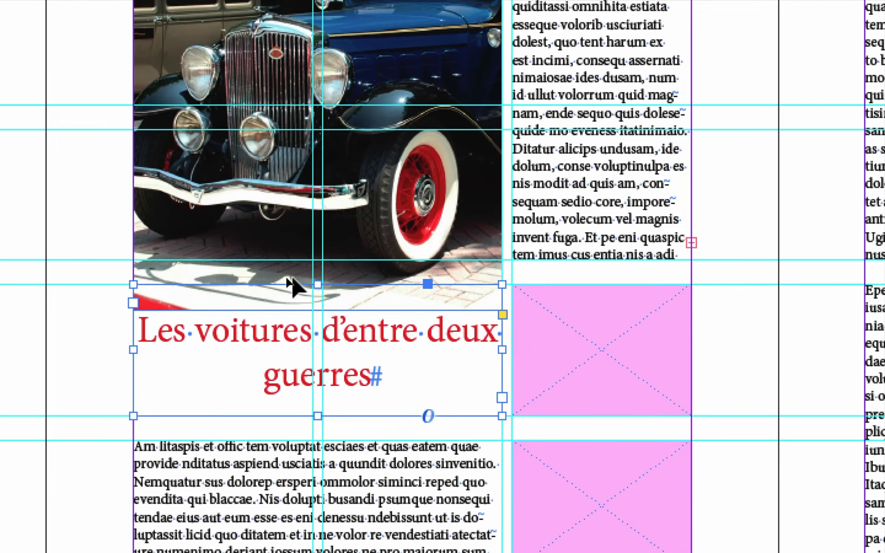
Fit the top edge of the title frame and the bottom edge of the car photo frame on page 2 to the grid guides.
{"action": "left_click_drag", "start_coordinate": [453, 260], "coordinate": [451, 274]}
{"action": "left_click_drag", "start_coordinate": [302, 288], "coordinate": [303, 241]}
{"action": "left_click", "coordinate": [265, 201]}
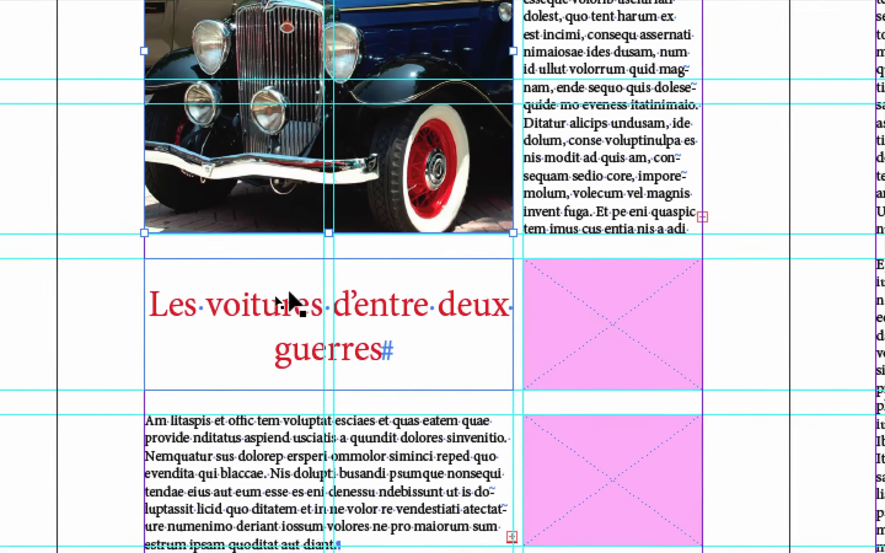
Set the font size of the title on page 2 to 25 pt and force a line break before "deux guerres".
{"action": "left_click", "coordinate": [290, 299]}
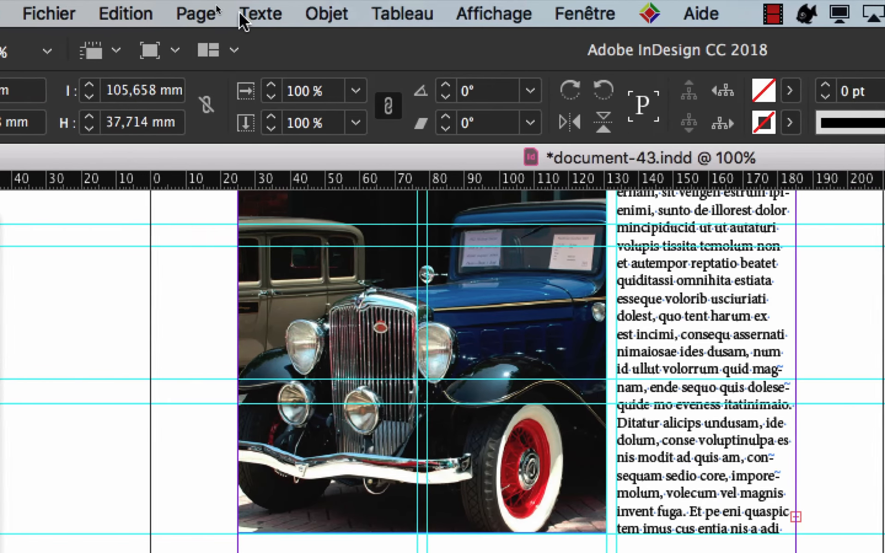
{"action": "left_click", "coordinate": [258, 13]}
{"action": "left_click", "coordinate": [271, 146]}
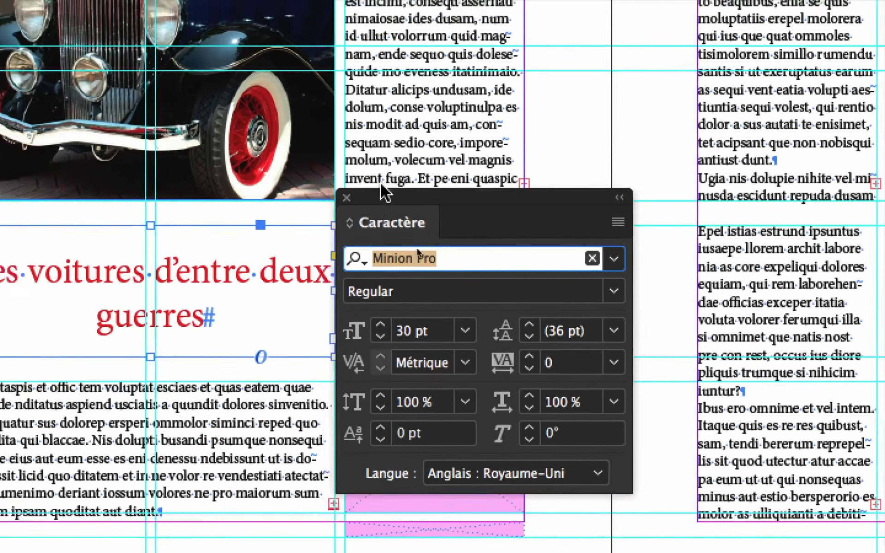
{"action": "left_click_drag", "start_coordinate": [381, 184], "coordinate": [391, 132]}
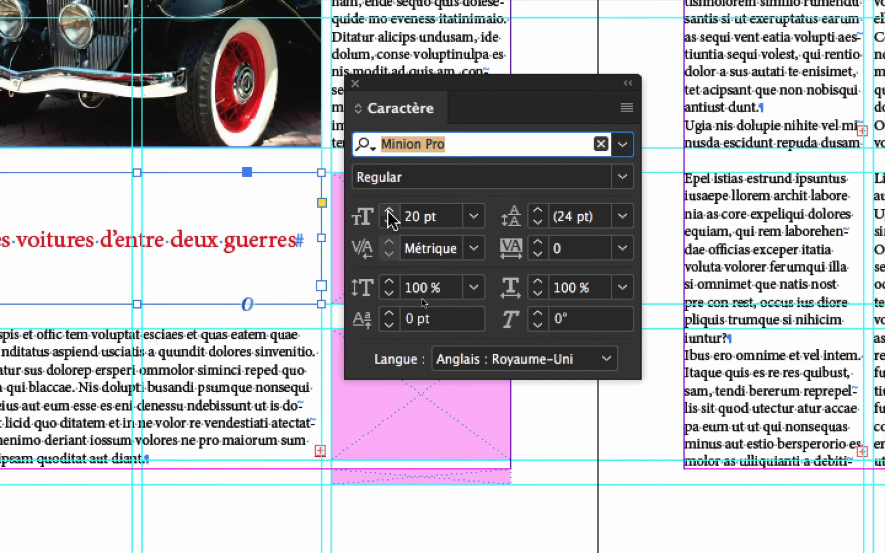
{"action": "left_click", "coordinate": [392, 297]}
{"action": "left_click", "coordinate": [393, 298]}
{"action": "left_click", "coordinate": [389, 213]}
{"action": "left_click", "coordinate": [390, 213]}
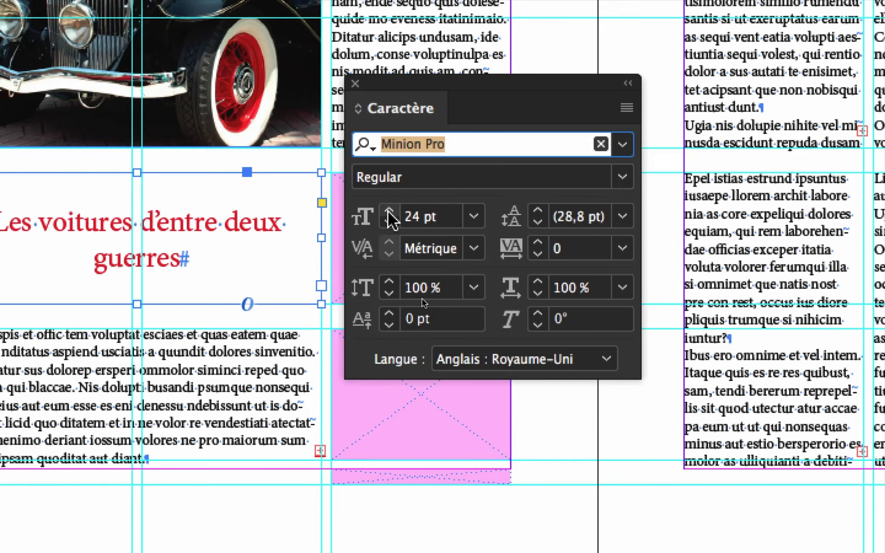
{"action": "left_click", "coordinate": [390, 213]}
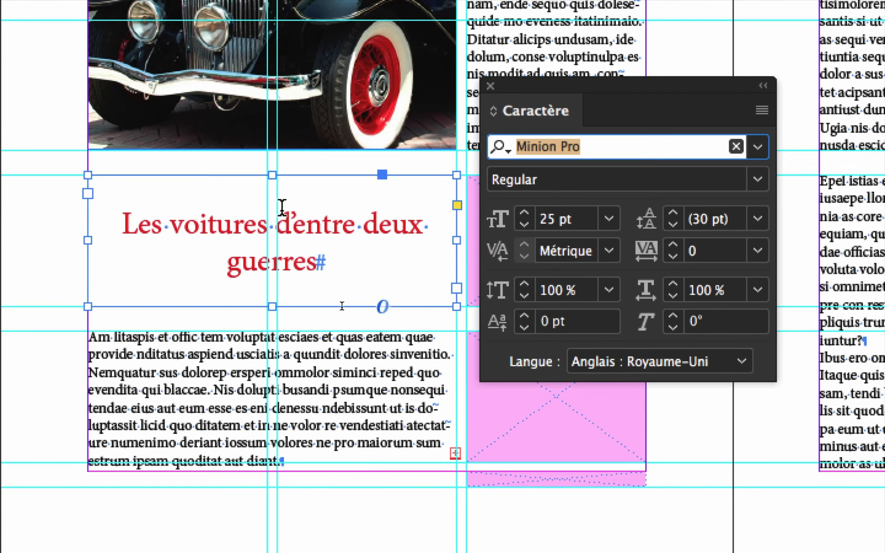
{"action": "left_click", "coordinate": [364, 229]}
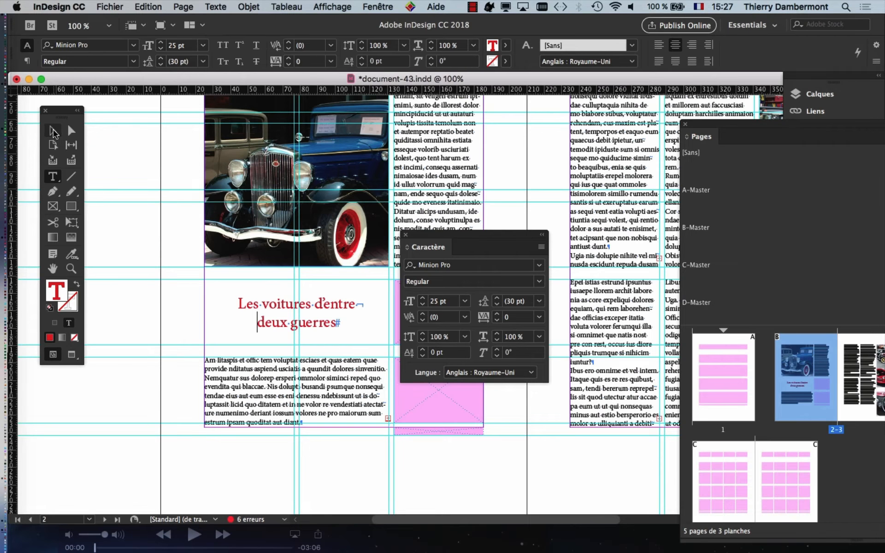
Delete the thin leftover pink frame below the grid at the foot of page 2.
{"action": "left_click", "coordinate": [53, 130]}
{"action": "left_click_drag", "start_coordinate": [527, 72], "coordinate": [884, 79]}
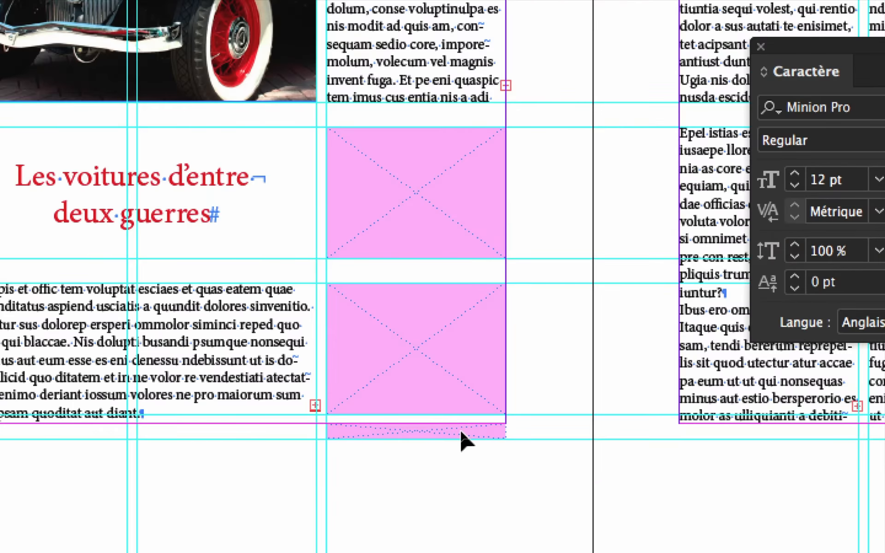
{"action": "left_click", "coordinate": [460, 429]}
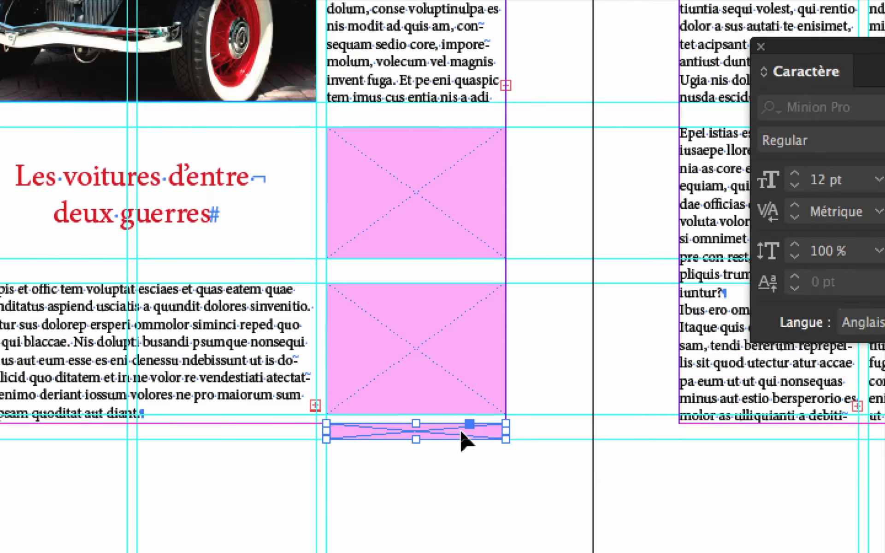
{"action": "key", "text": "Delete"}
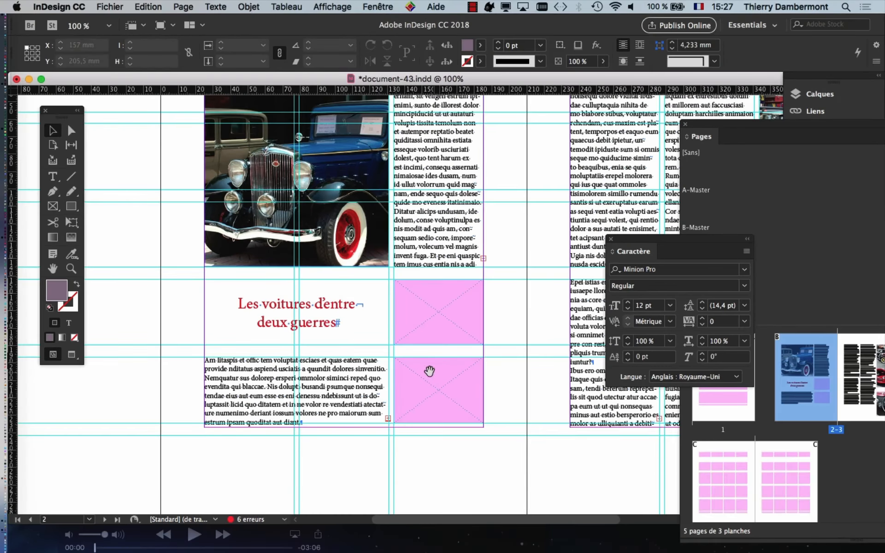
Crop the bottom edge of the dashboard photo frame on page 3 to the bottom margin.
{"action": "left_click_drag", "start_coordinate": [609, 363], "coordinate": [180, 419]}
{"action": "left_click_drag", "start_coordinate": [502, 382], "coordinate": [197, 312]}
{"action": "left_click_drag", "start_coordinate": [424, 220], "coordinate": [416, 253]}
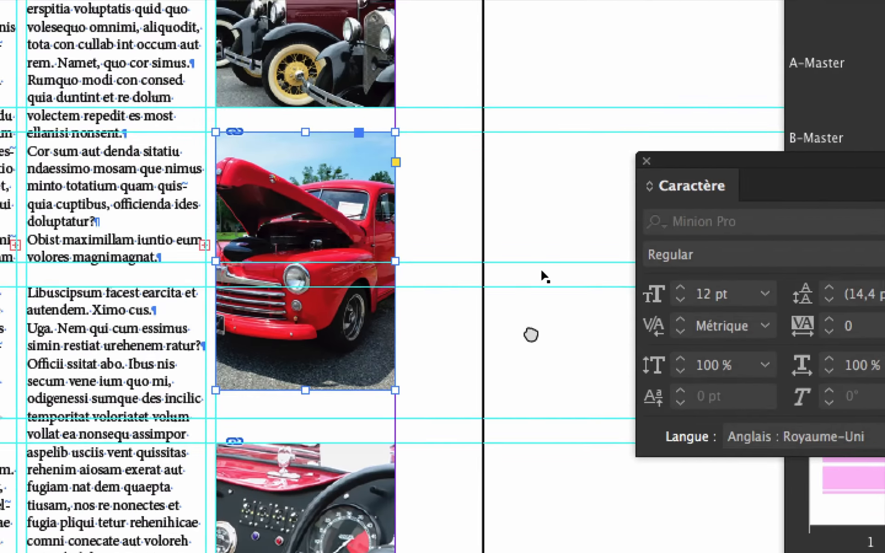
{"action": "scroll", "coordinate": [515, 352], "scroll_direction": "down", "scroll_amount": 3}
{"action": "left_click", "coordinate": [461, 405]}
{"action": "left_click_drag", "start_coordinate": [431, 456], "coordinate": [461, 330]}
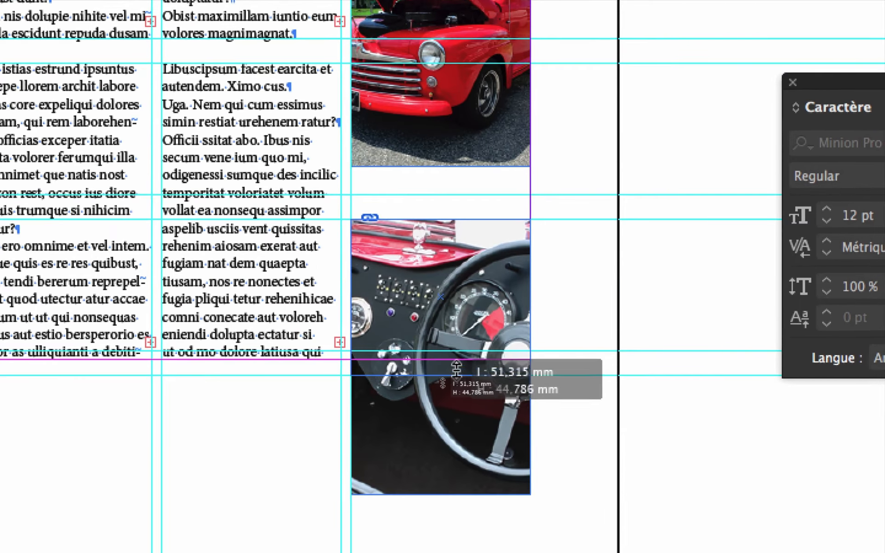
{"action": "left_click_drag", "start_coordinate": [457, 367], "coordinate": [458, 366]}
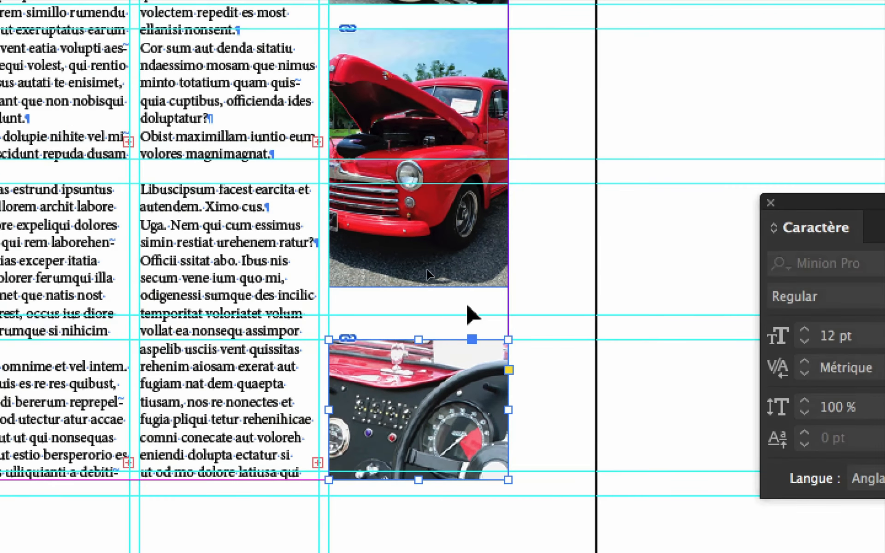
Crop the top edge of the red car photo frame on page 3 down to the grid guide just below the empty row.
{"action": "left_click_drag", "start_coordinate": [382, 239], "coordinate": [383, 252]}
{"action": "left_click_drag", "start_coordinate": [454, 303], "coordinate": [455, 303]}
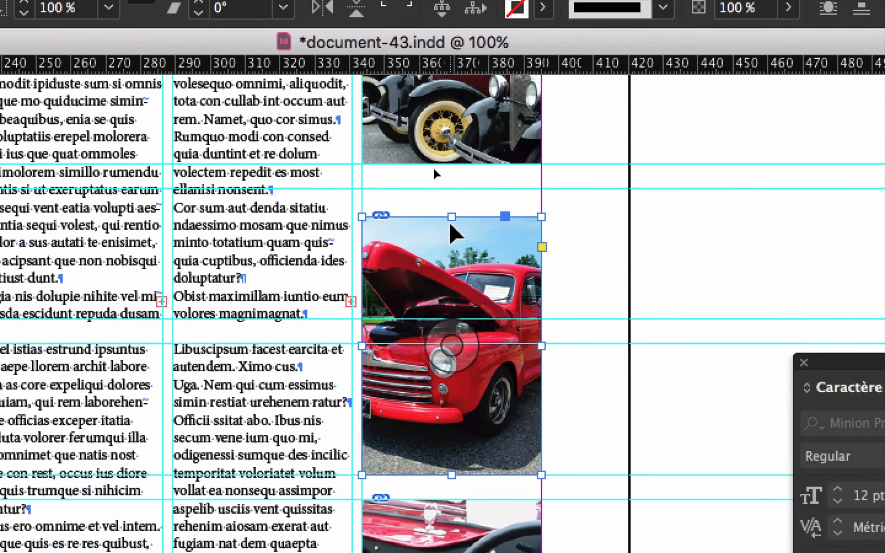
{"action": "left_click_drag", "start_coordinate": [451, 218], "coordinate": [450, 340]}
{"action": "left_click_drag", "start_coordinate": [451, 266], "coordinate": [450, 269]}
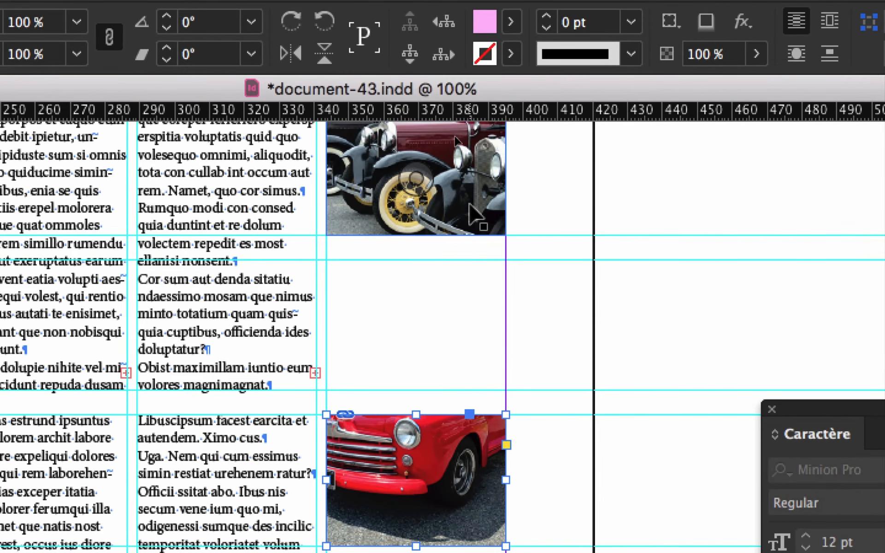
Duplicate the top photo frame on page 3 into the empty grid row below and crop its top edge to the row's guide.
{"action": "left_click", "coordinate": [469, 205]}
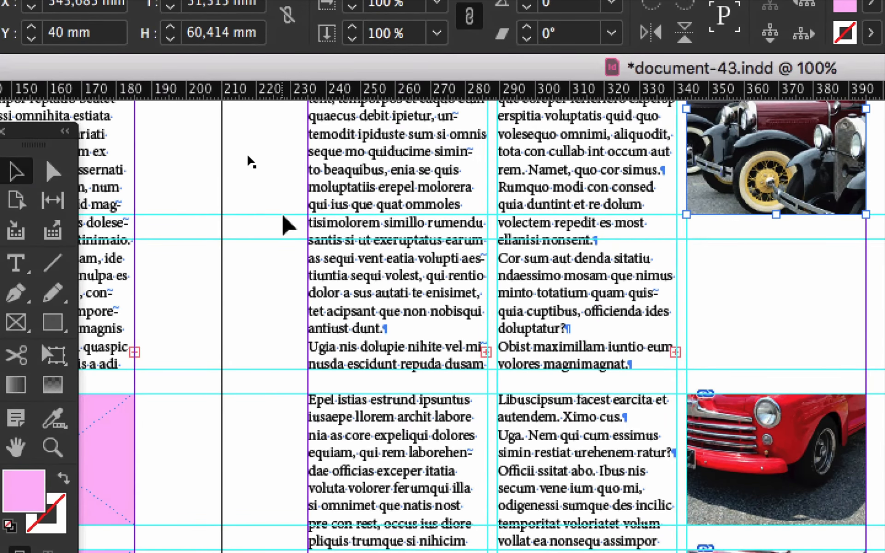
{"action": "left_click_drag", "start_coordinate": [753, 216], "coordinate": [744, 251]}
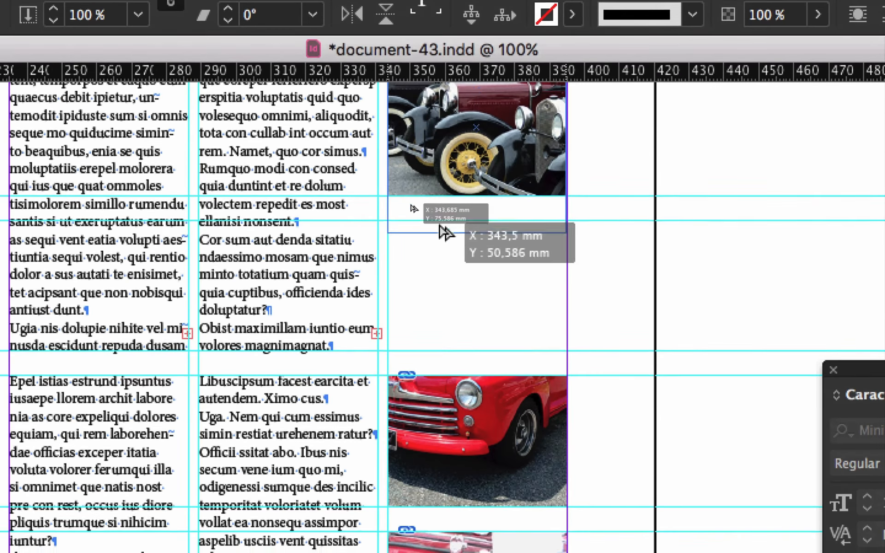
{"action": "left_click_drag", "start_coordinate": [440, 226], "coordinate": [435, 327]}
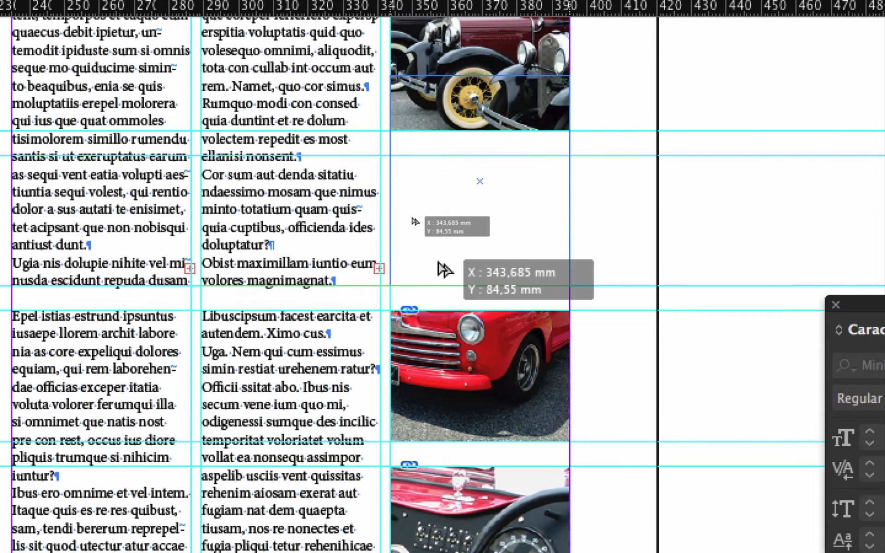
{"action": "left_click_drag", "start_coordinate": [444, 269], "coordinate": [444, 270]}
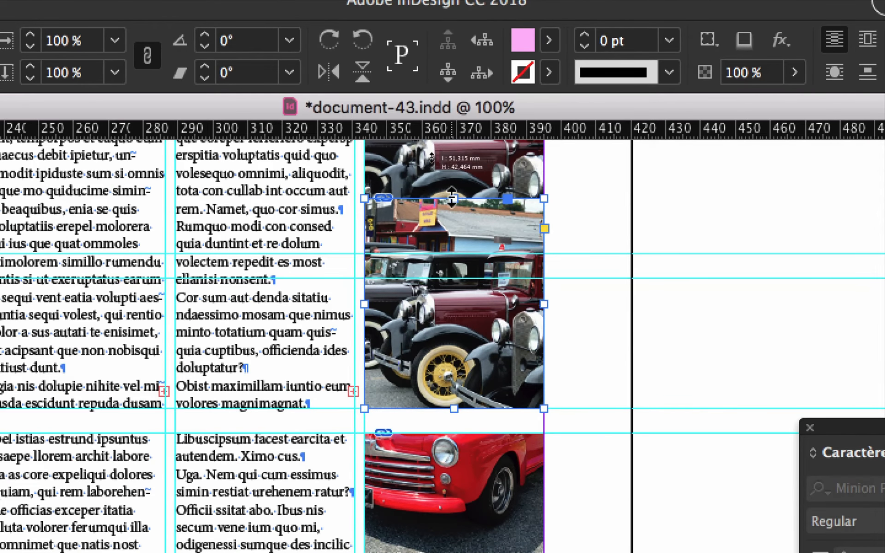
{"action": "left_click_drag", "start_coordinate": [452, 197], "coordinate": [451, 278]}
{"action": "left_click", "coordinate": [579, 326]}
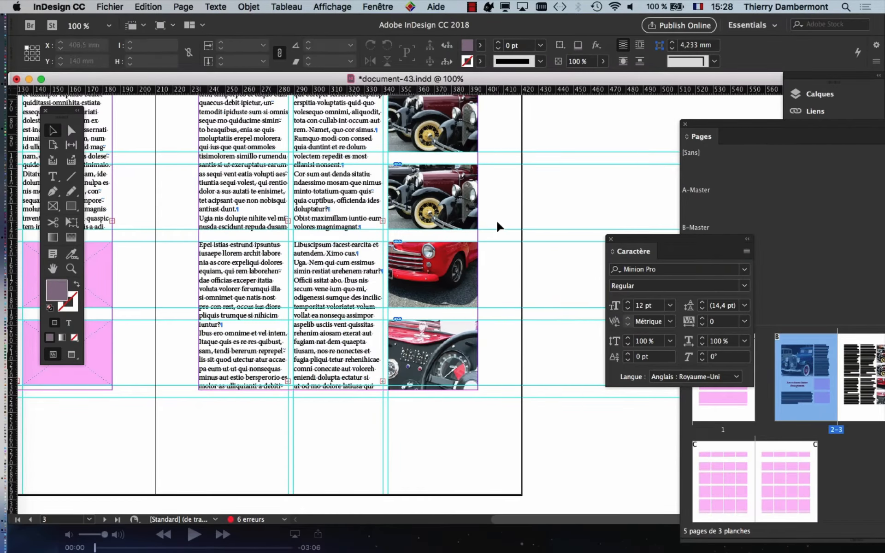
Replace the image in the duplicated frame with oldtimer-ii.PSD and fill the frame proportionally.
{"action": "left_click", "coordinate": [435, 196]}
{"action": "key", "text": "Delete"}
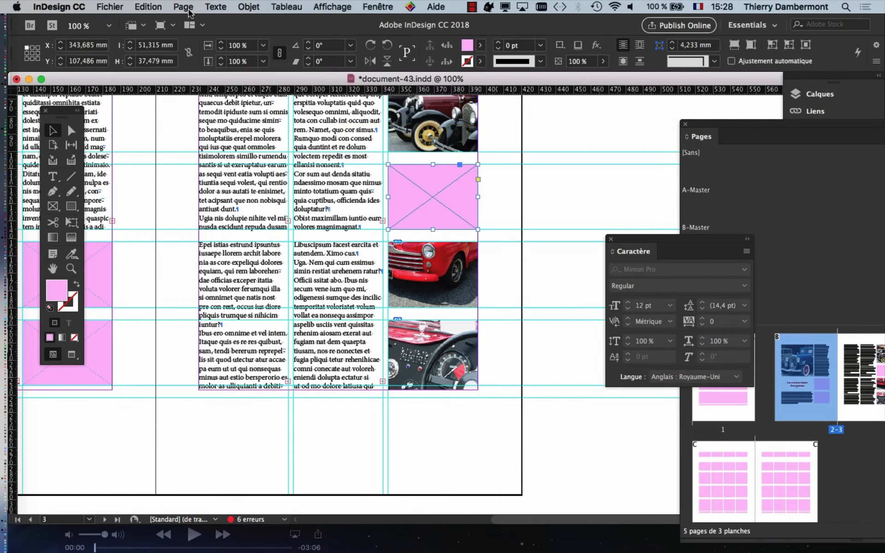
{"action": "left_click", "coordinate": [73, 7]}
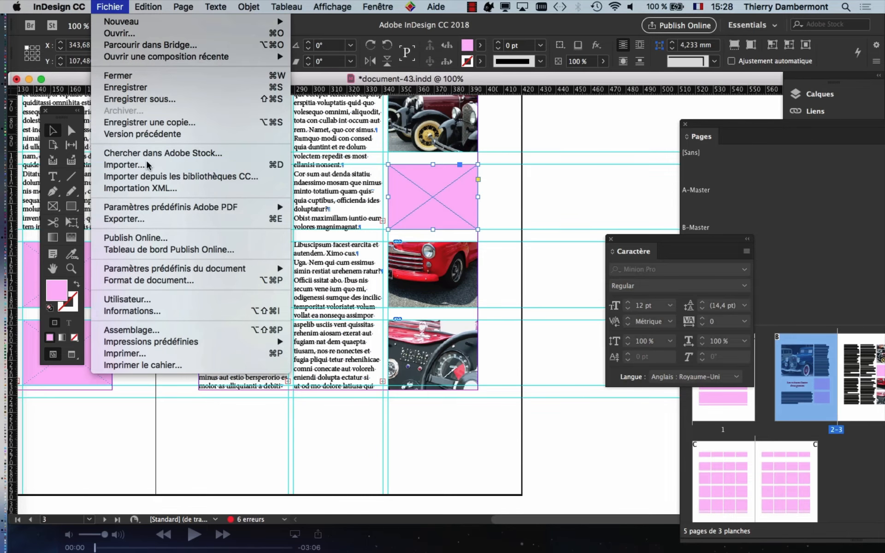
{"action": "left_click", "coordinate": [148, 165]}
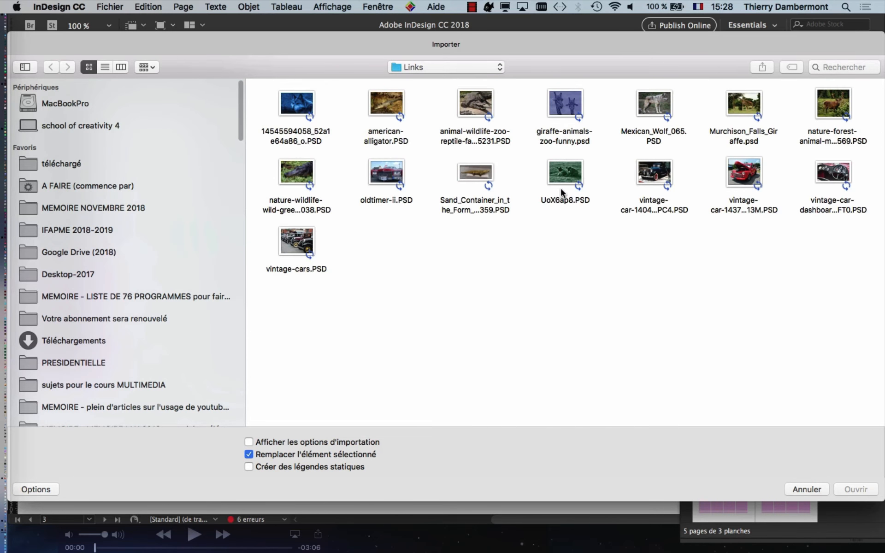
{"action": "left_click", "coordinate": [385, 177]}
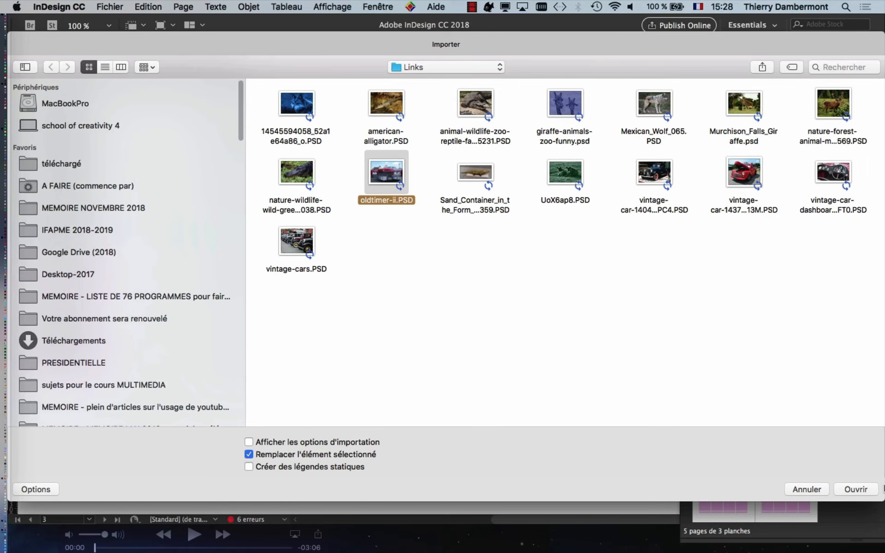
{"action": "left_click", "coordinate": [855, 489]}
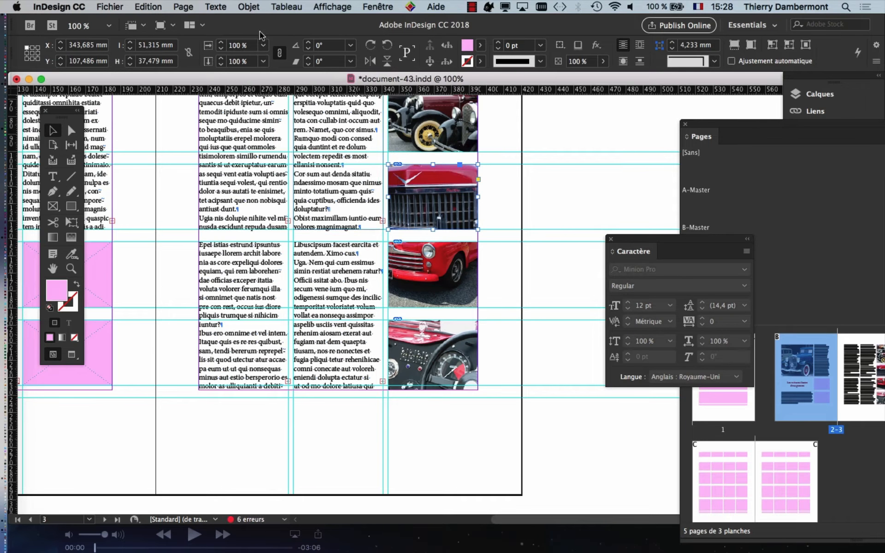
{"action": "left_click", "coordinate": [249, 7]}
{"action": "mouse_move", "coordinate": [316, 222]}
{"action": "left_click", "coordinate": [429, 222]}
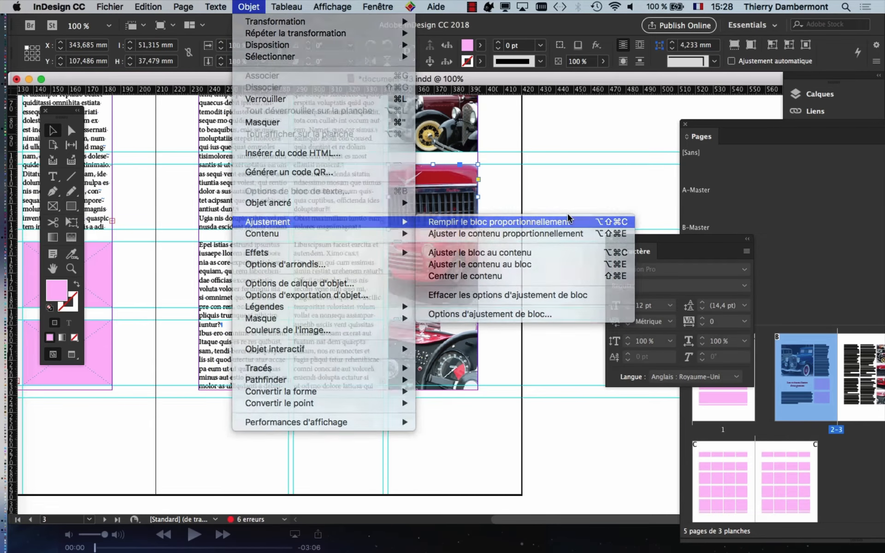
Preview the corrected spread of pages 2-3 without guides at 50%.
{"action": "left_click", "coordinate": [69, 355]}
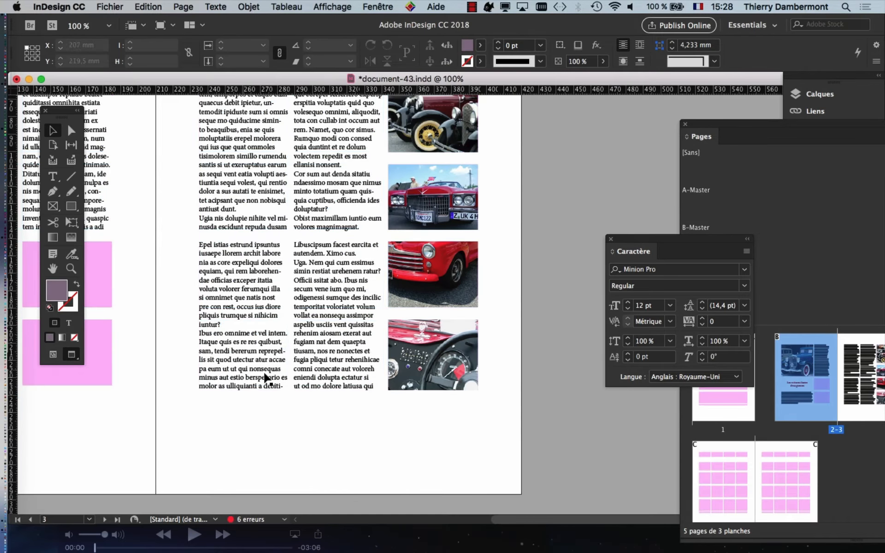
{"action": "key", "text": "super+minus"}
{"action": "left_click_drag", "start_coordinate": [380, 423], "coordinate": [507, 432]}
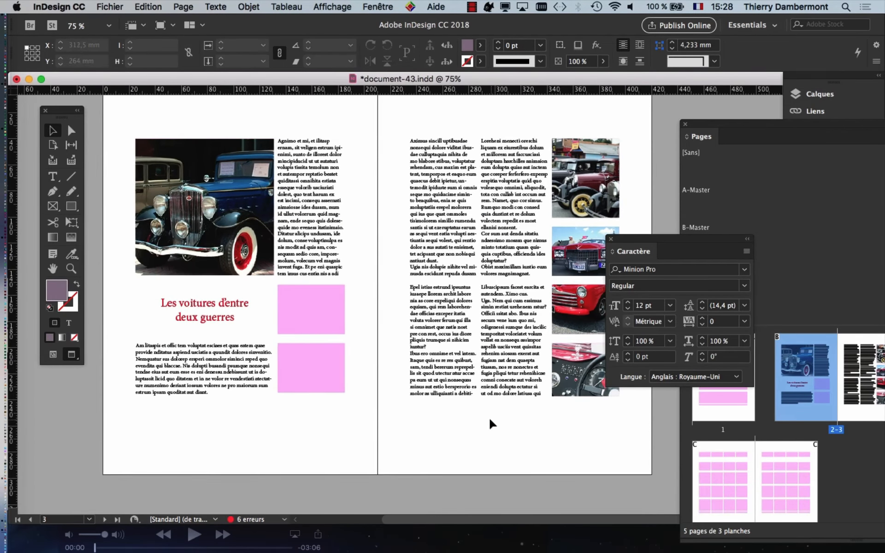
{"action": "key", "text": "super+minus"}
{"action": "scroll", "coordinate": [346, 364], "scroll_direction": "down", "scroll_amount": 2}
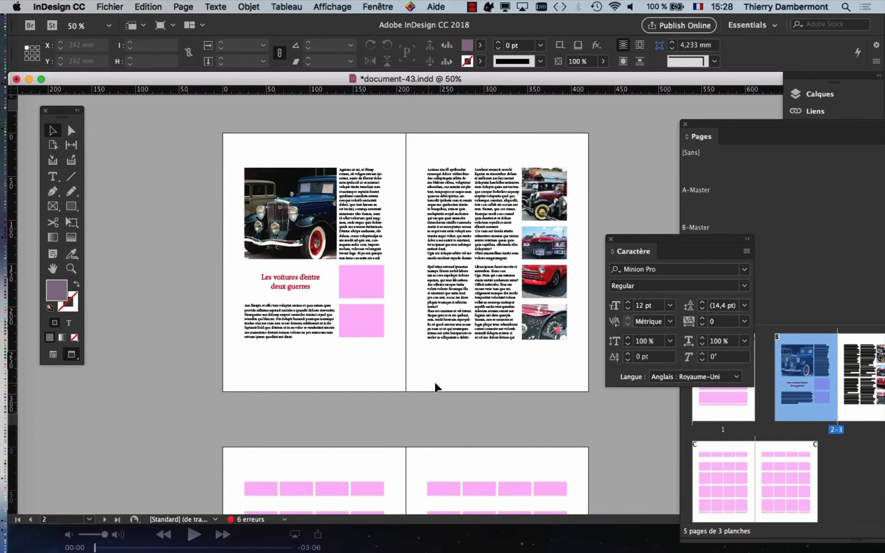
Save the document as a new InDesign CC 2018 file in document-40_Folder.
{"action": "left_click", "coordinate": [125, 6]}
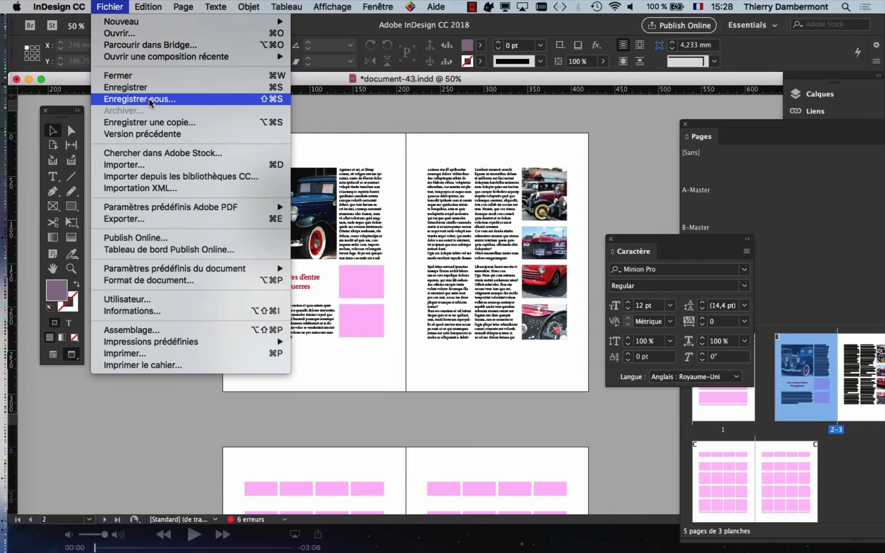
{"action": "left_click", "coordinate": [147, 96]}
{"action": "left_click", "coordinate": [448, 85]}
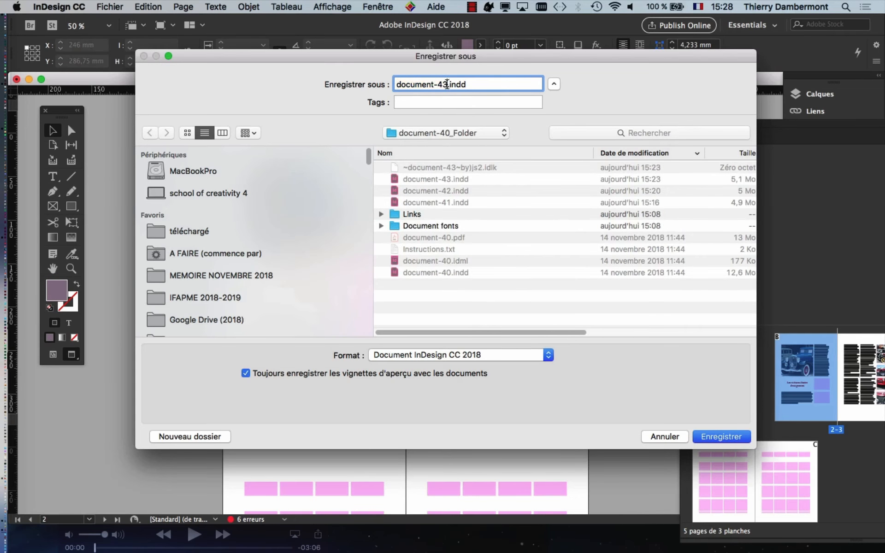
{"action": "key", "text": "Return"}
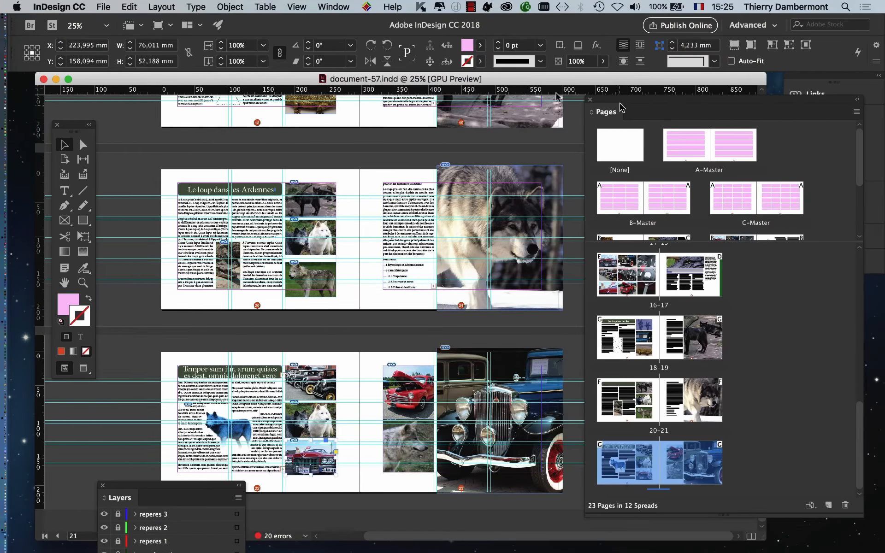
Widen the Pages panel in document-57.indd and open the A-Master spread.
{"action": "left_click_drag", "start_coordinate": [622, 107], "coordinate": [517, 117]}
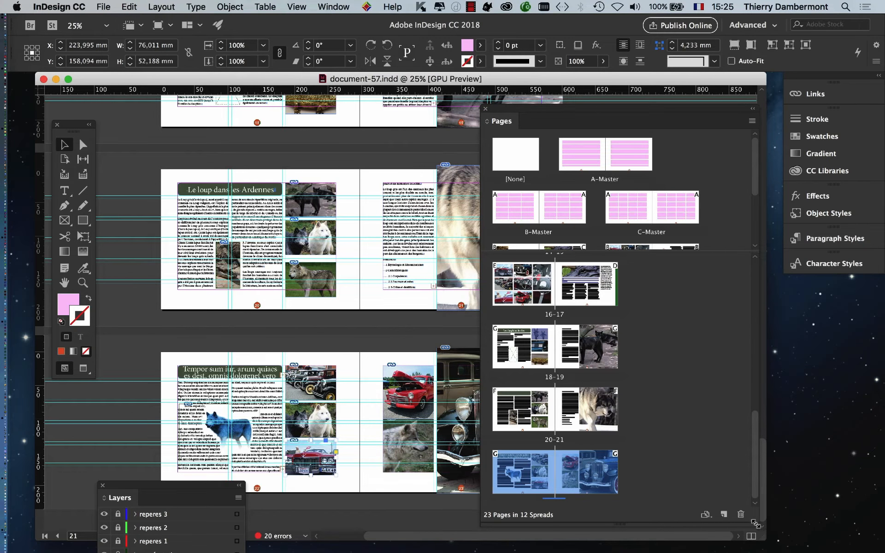
{"action": "left_click_drag", "start_coordinate": [755, 523], "coordinate": [856, 502]}
{"action": "left_click", "coordinate": [571, 161]}
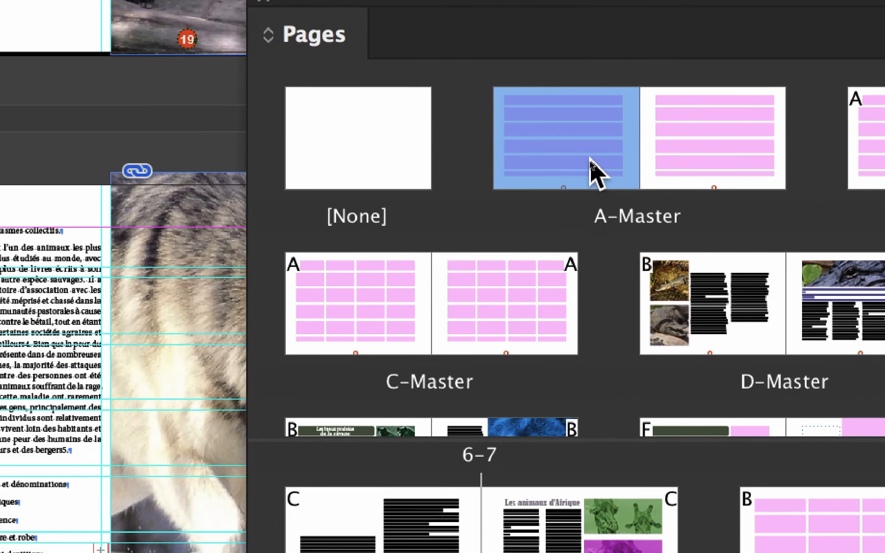
{"action": "double_click", "coordinate": [593, 162]}
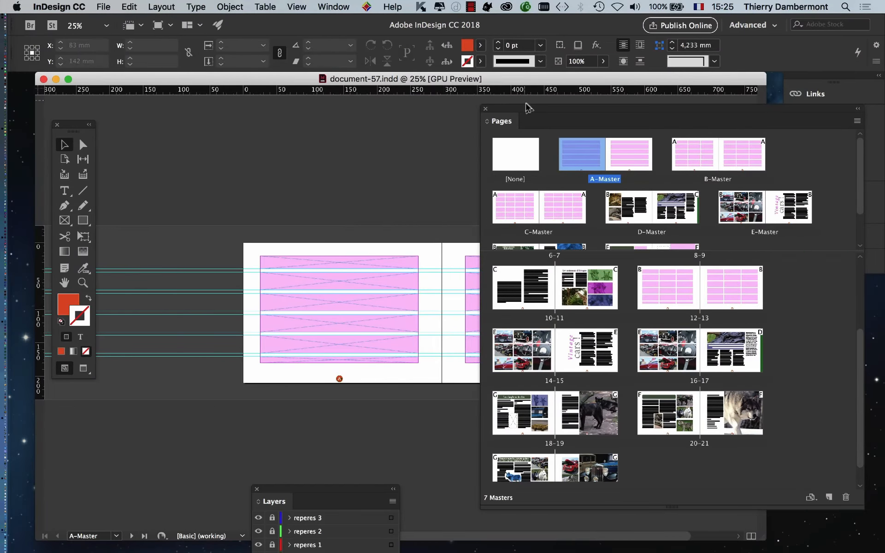
Examine the page number marker in the red circle at the foot of A-Master's left page at 600%.
{"action": "left_click_drag", "start_coordinate": [526, 106], "coordinate": [694, 180]}
{"action": "left_click_drag", "start_coordinate": [399, 286], "coordinate": [318, 346]}
{"action": "scroll", "coordinate": [303, 371], "scroll_direction": "up", "scroll_amount": 1}
{"action": "scroll", "coordinate": [312, 389], "scroll_direction": "up", "scroll_amount": 1}
{"action": "left_click_drag", "start_coordinate": [297, 396], "coordinate": [404, 125]}
{"action": "scroll", "coordinate": [306, 467], "scroll_direction": "up", "scroll_amount": 2}
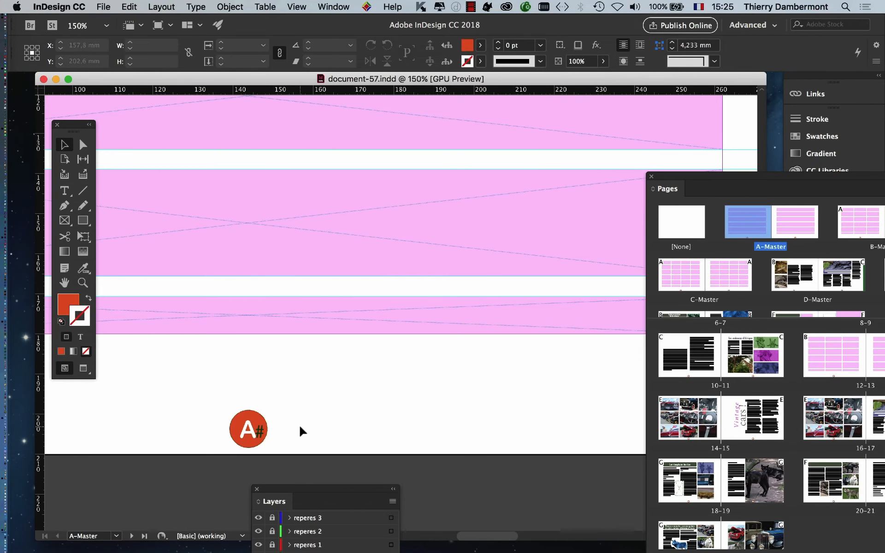
{"action": "scroll", "coordinate": [300, 431], "scroll_direction": "up", "scroll_amount": 1}
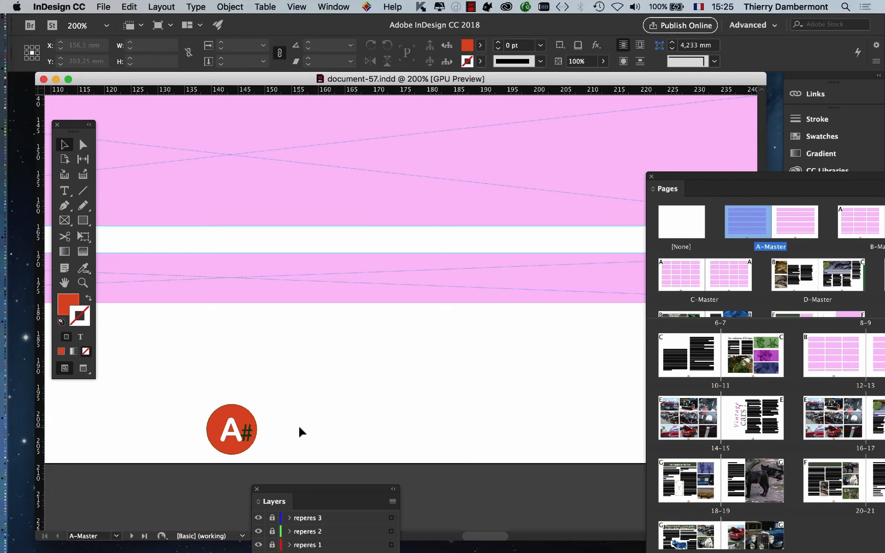
{"action": "scroll", "coordinate": [301, 430], "scroll_direction": "down", "scroll_amount": 3}
{"action": "scroll", "coordinate": [272, 366], "scroll_direction": "up", "scroll_amount": 4}
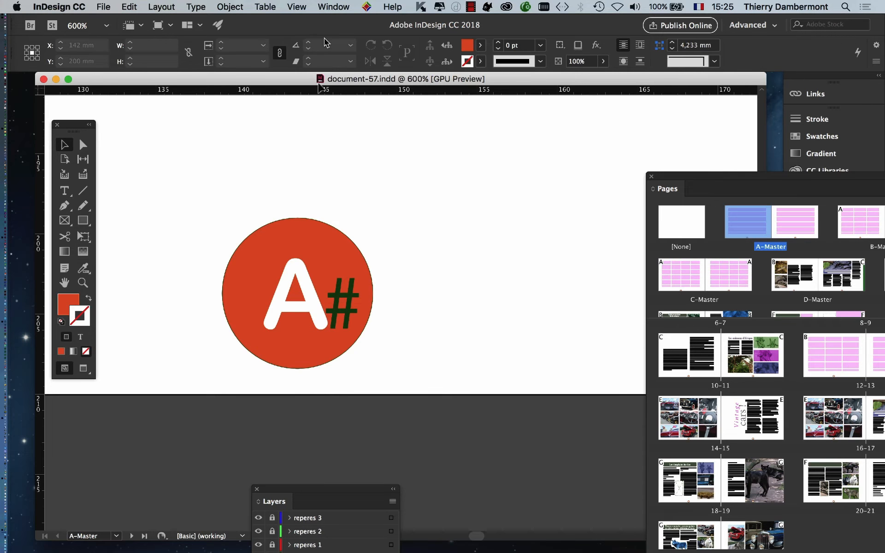
Unlock and activate the numérotation layer, lock habillage and images et texte, and select the red page number circle.
{"action": "left_click_drag", "start_coordinate": [289, 495], "coordinate": [480, 172]}
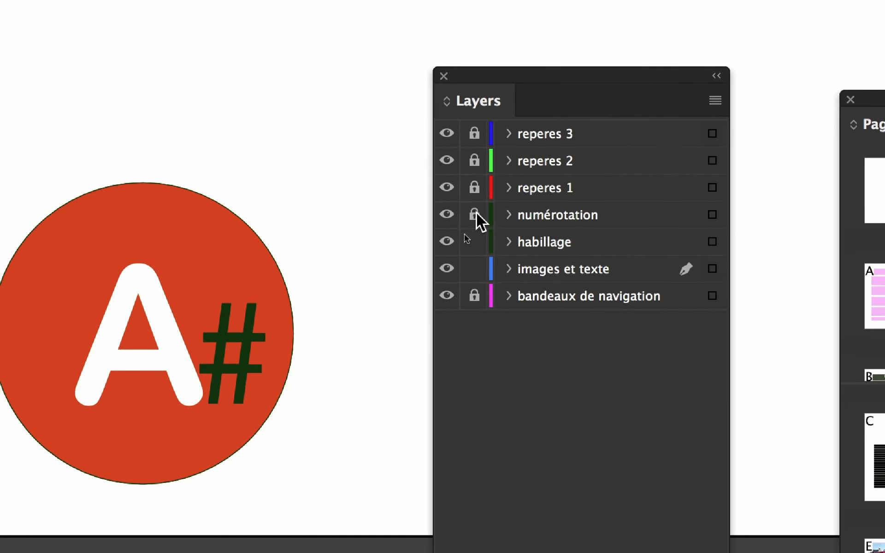
{"action": "left_click", "coordinate": [461, 216]}
{"action": "left_click", "coordinate": [476, 218]}
{"action": "left_click", "coordinate": [475, 245]}
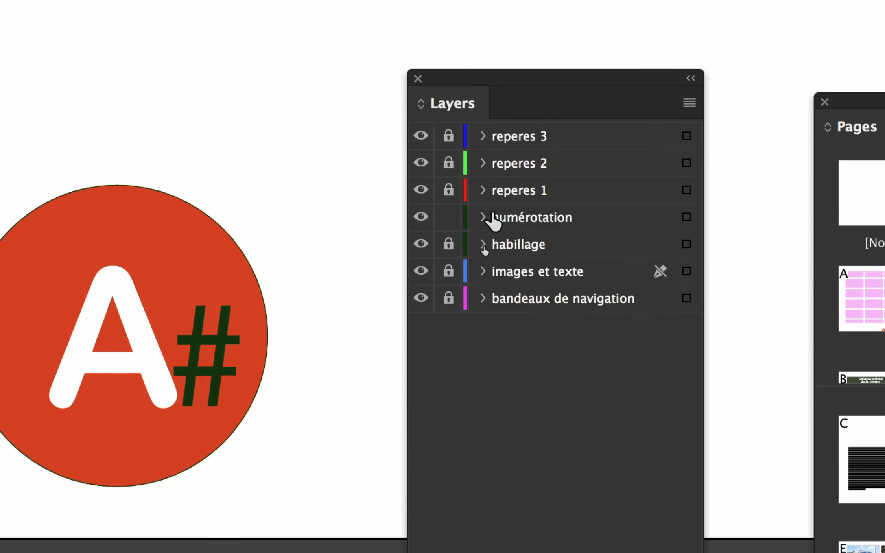
{"action": "left_click", "coordinate": [506, 216]}
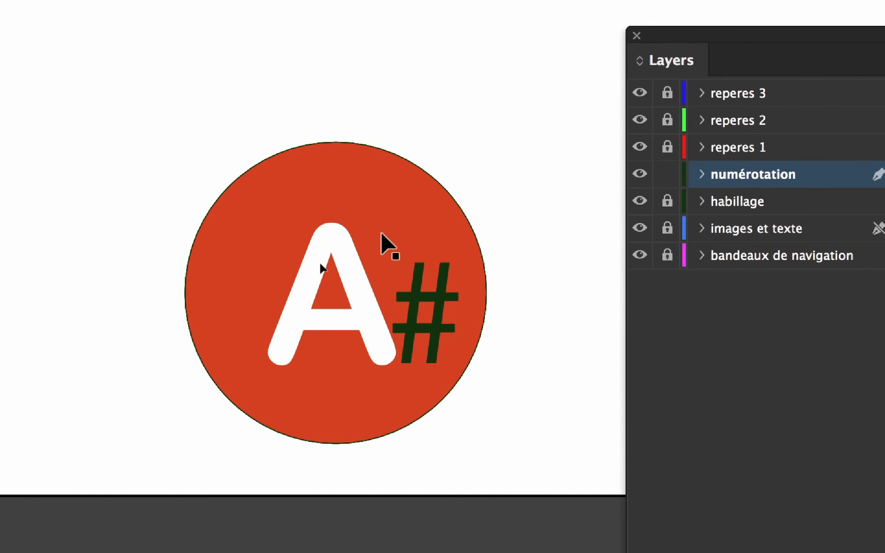
{"action": "left_click", "coordinate": [143, 270]}
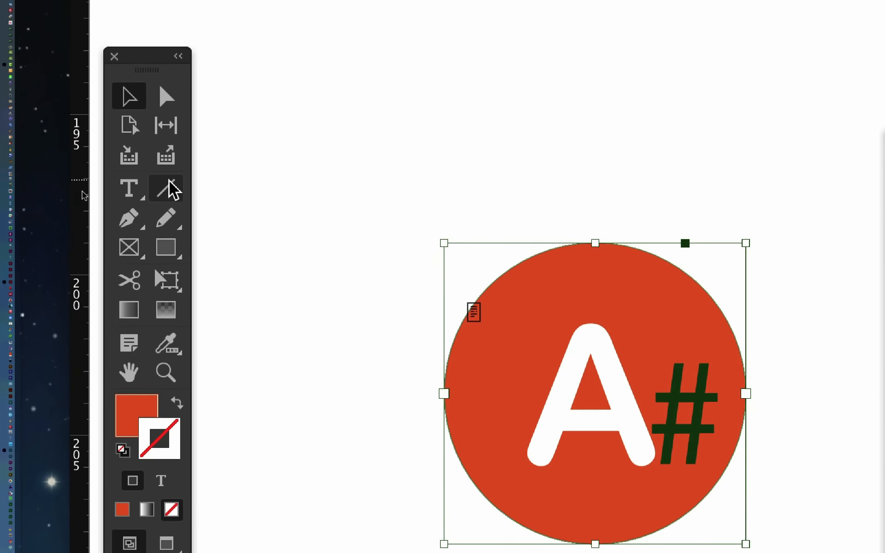
{"action": "left_click", "coordinate": [141, 185]}
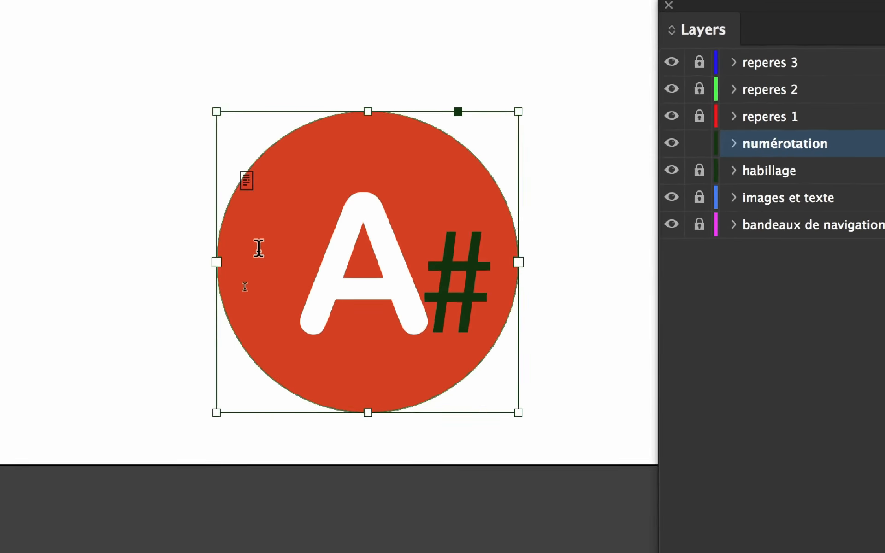
{"action": "double_click", "coordinate": [585, 382]}
{"action": "left_click", "coordinate": [130, 136]}
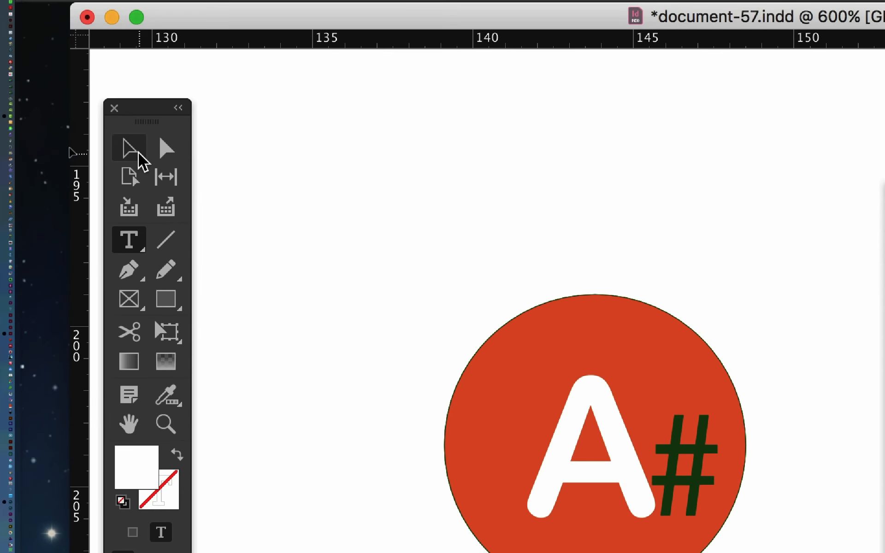
{"action": "left_click", "coordinate": [224, 451]}
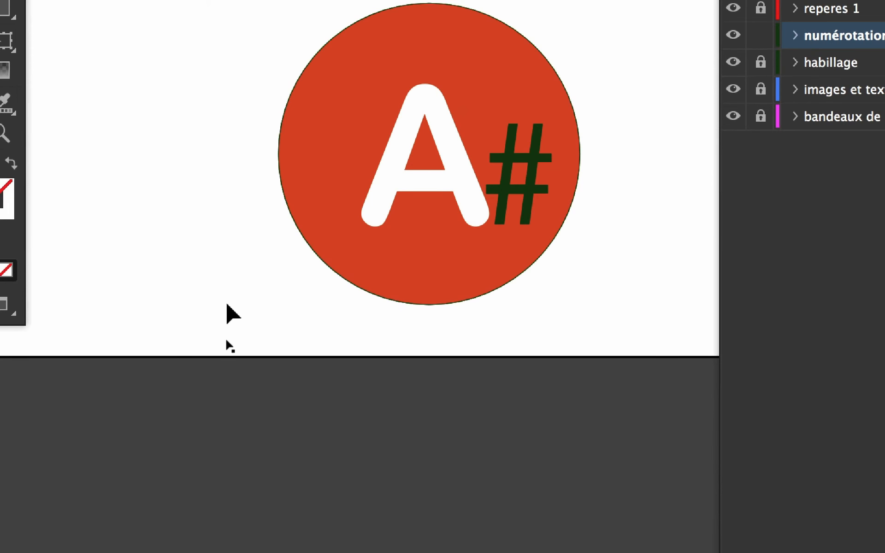
{"action": "left_click", "coordinate": [310, 207]}
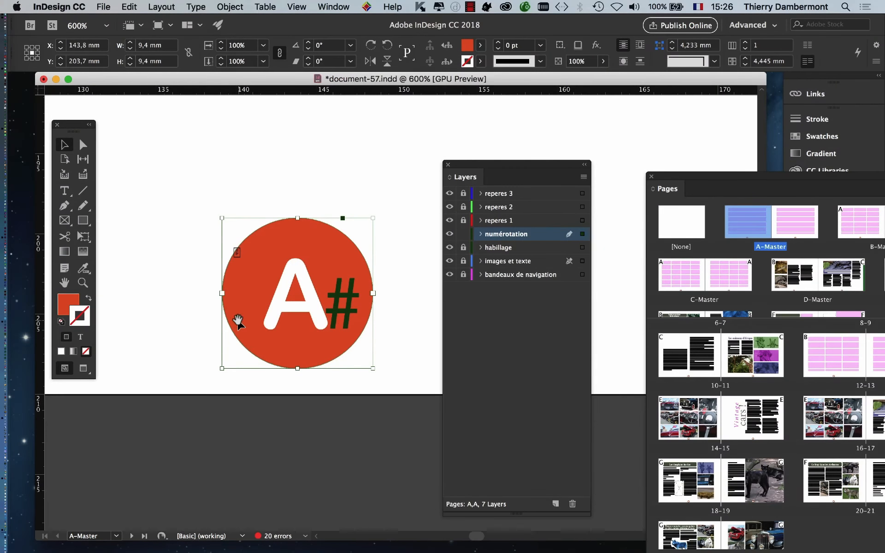
Change the font of the page number in the selected red circle to Bernard MT Condensed.
{"action": "scroll", "coordinate": [223, 245], "scroll_direction": "down", "scroll_amount": 3}
{"action": "scroll", "coordinate": [224, 245], "scroll_direction": "right", "scroll_amount": 3}
{"action": "left_click", "coordinate": [196, 7]}
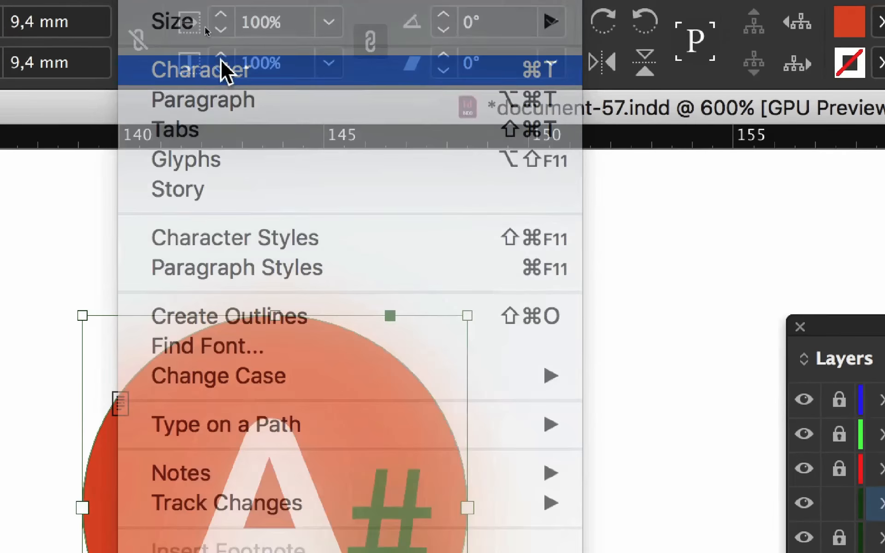
{"action": "left_click", "coordinate": [225, 67]}
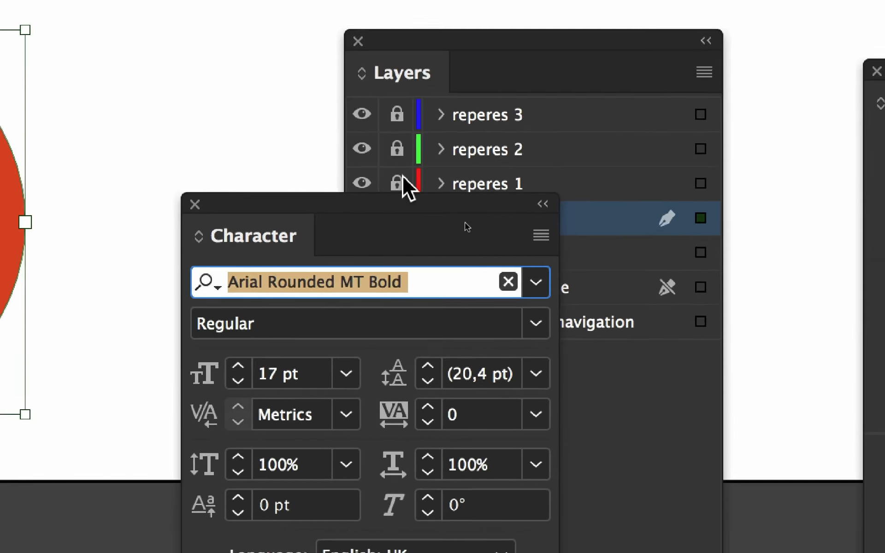
{"action": "left_click_drag", "start_coordinate": [621, 331], "coordinate": [484, 110]}
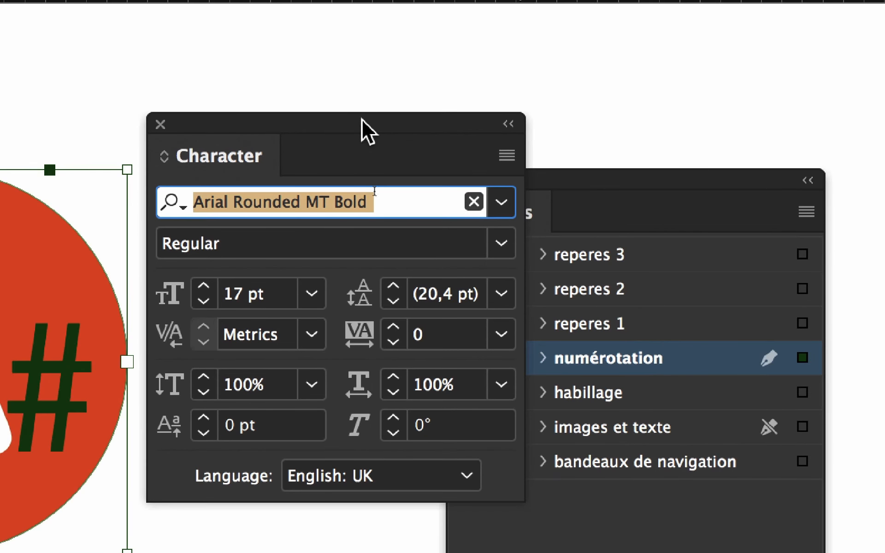
{"action": "left_click", "coordinate": [382, 202]}
{"action": "left_click_drag", "start_coordinate": [396, 118], "coordinate": [72, 107]}
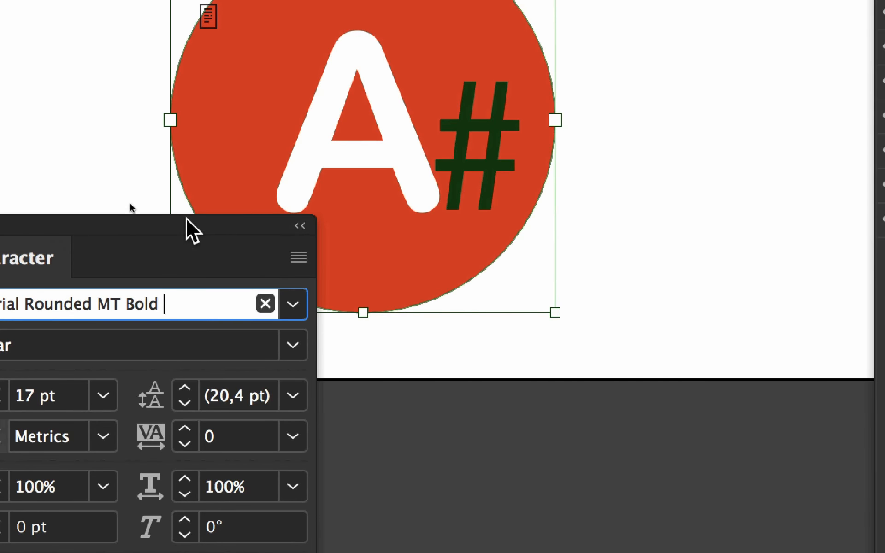
{"action": "key", "text": "Down"}
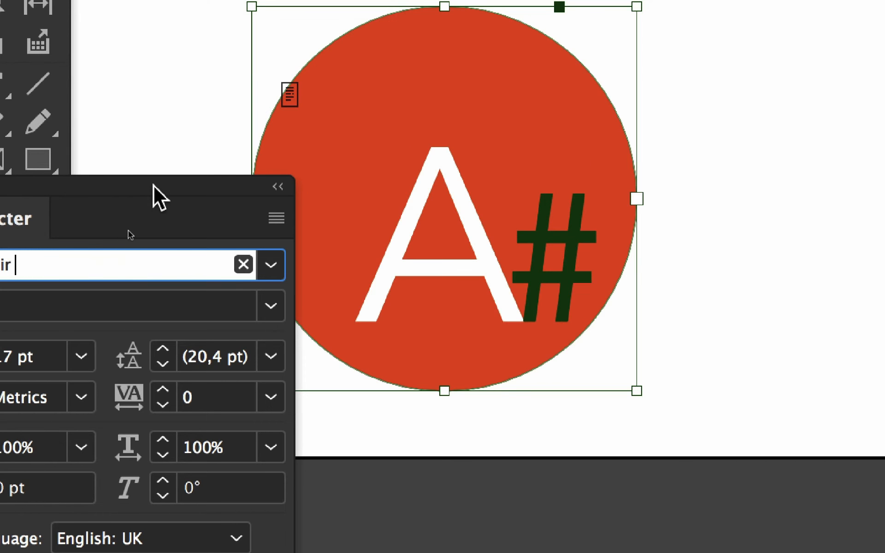
{"action": "key", "text": "Down"}
{"action": "key", "text": "Down"}
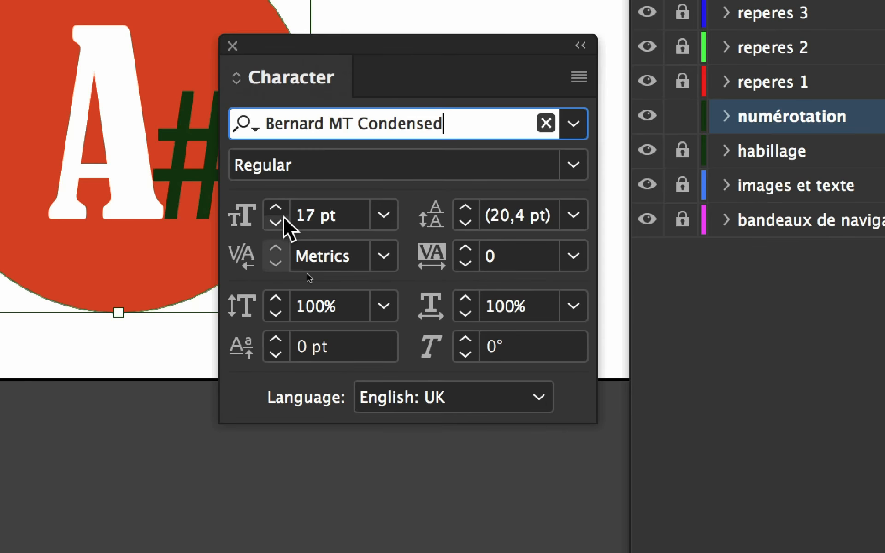
Set the page number's font size to 16 pt and close the character settings.
{"action": "left_click", "coordinate": [184, 302]}
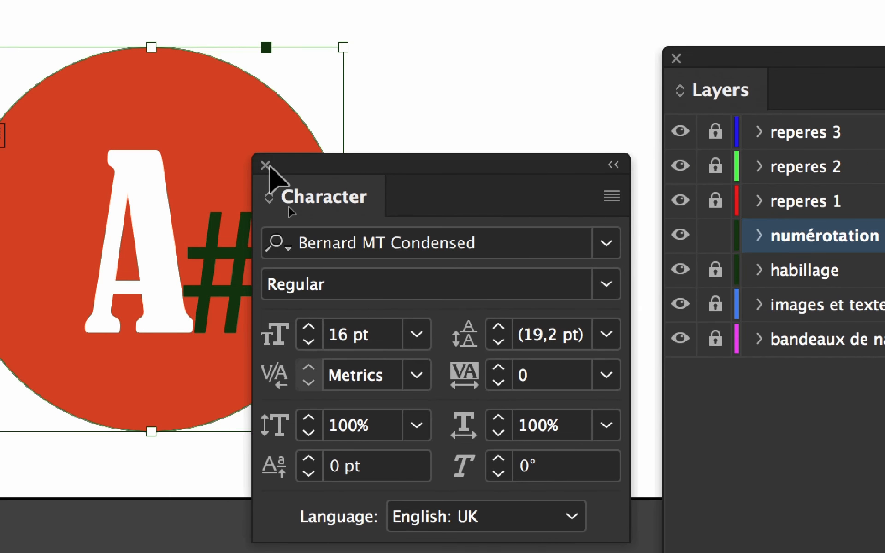
{"action": "left_click", "coordinate": [247, 116]}
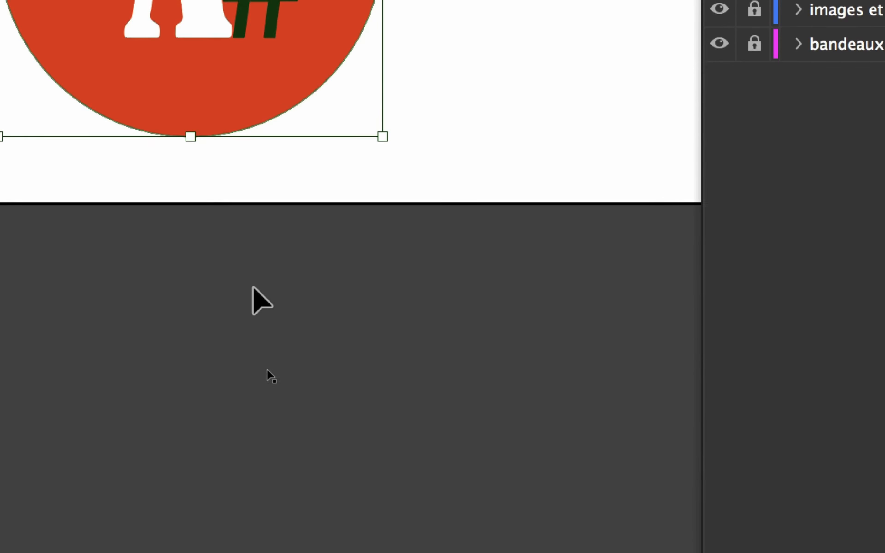
{"action": "left_click", "coordinate": [253, 287]}
{"action": "left_click", "coordinate": [236, 61]}
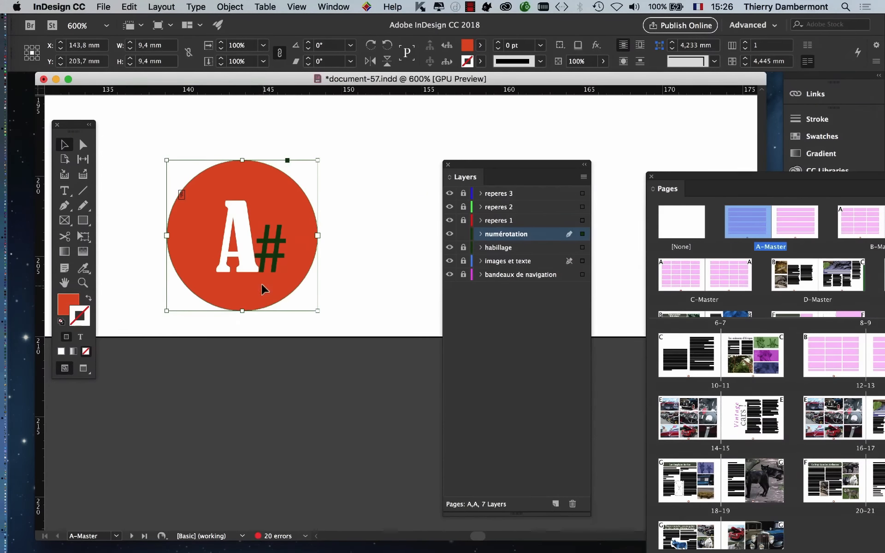
Convert the shape of the red circular page number frame to a rectangle.
{"action": "left_click", "coordinate": [230, 7]}
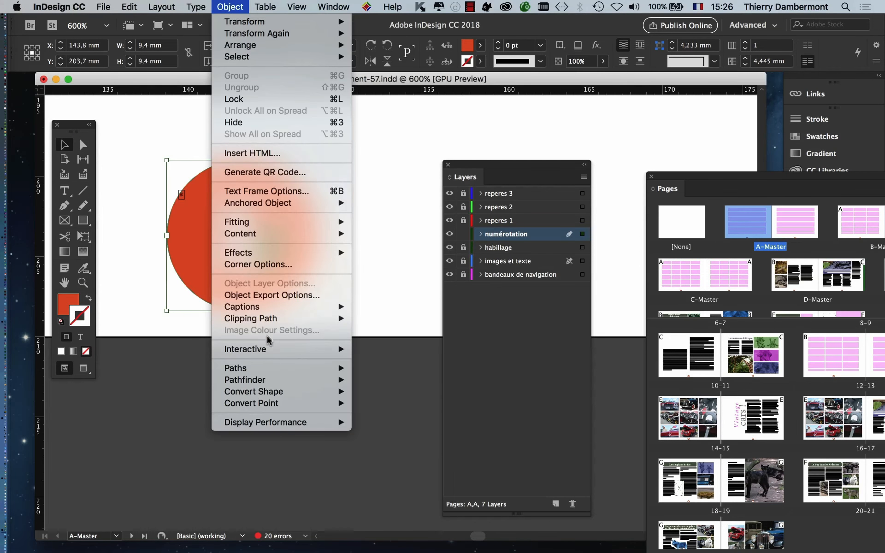
{"action": "mouse_move", "coordinate": [267, 353]}
{"action": "mouse_move", "coordinate": [297, 394]}
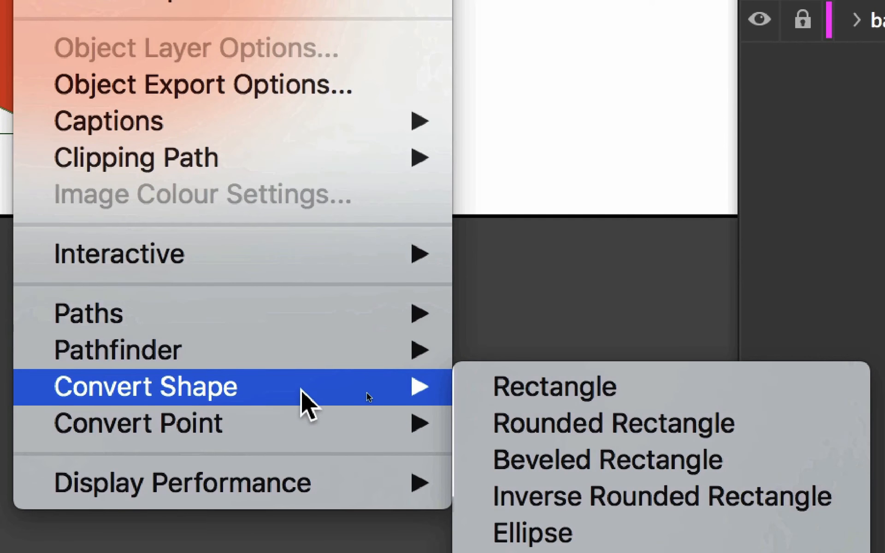
{"action": "key", "text": "Escape"}
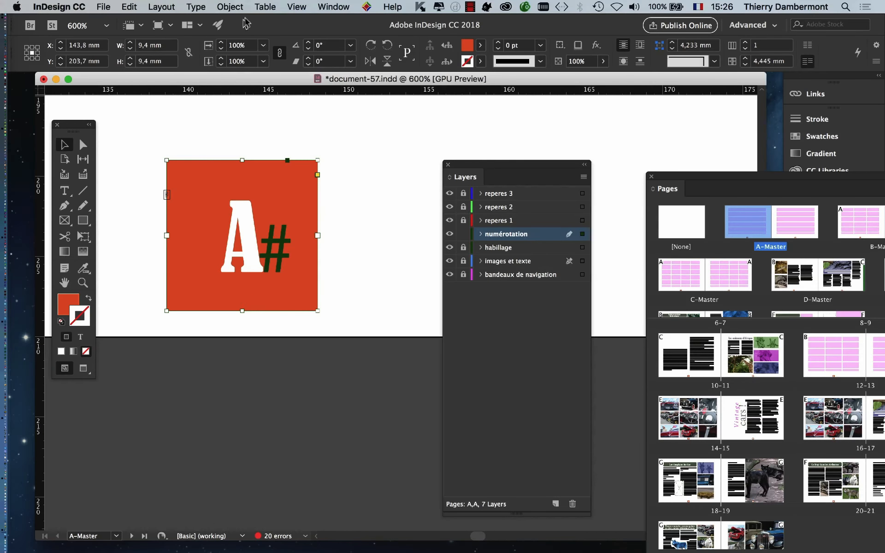
Open Corner Options for the red square frame, enable the preview and choose the Rounded shape for all corners.
{"action": "left_click", "coordinate": [229, 7]}
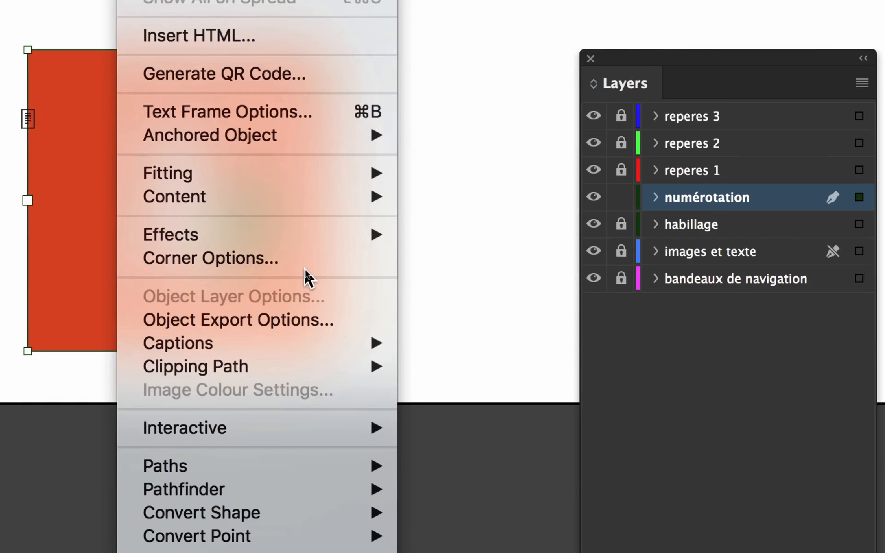
{"action": "left_click", "coordinate": [305, 266]}
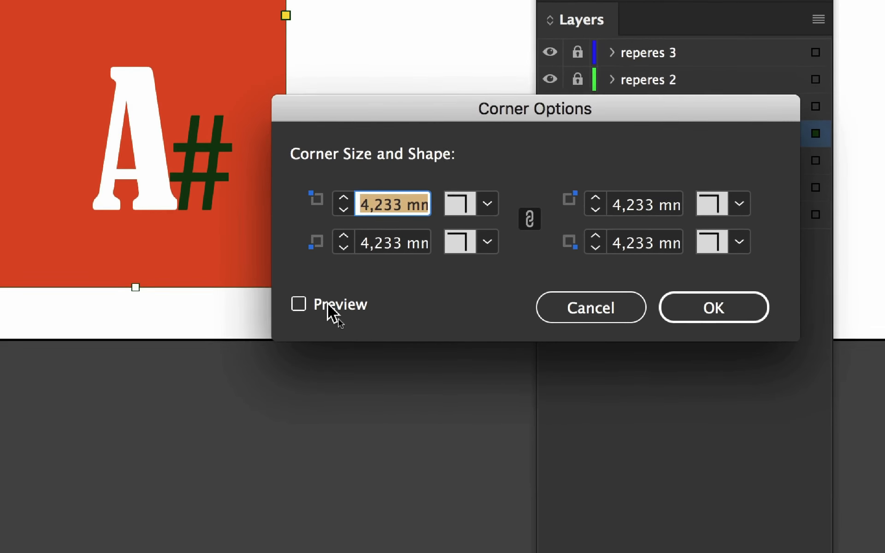
{"action": "left_click", "coordinate": [329, 305]}
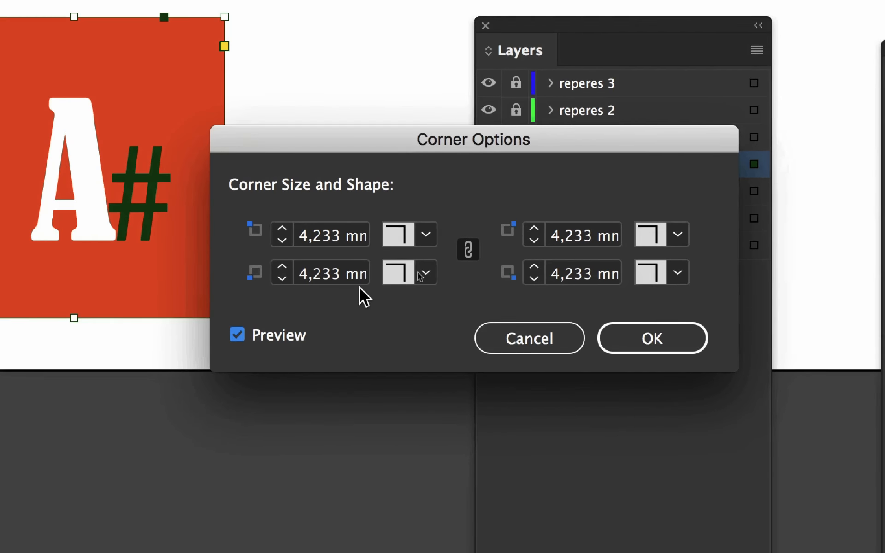
{"action": "left_click", "coordinate": [487, 241]}
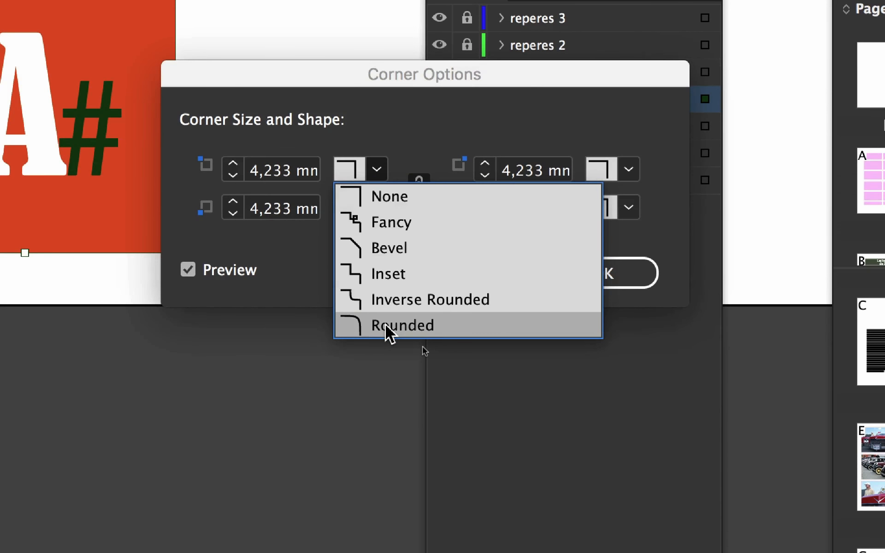
{"action": "left_click", "coordinate": [385, 324]}
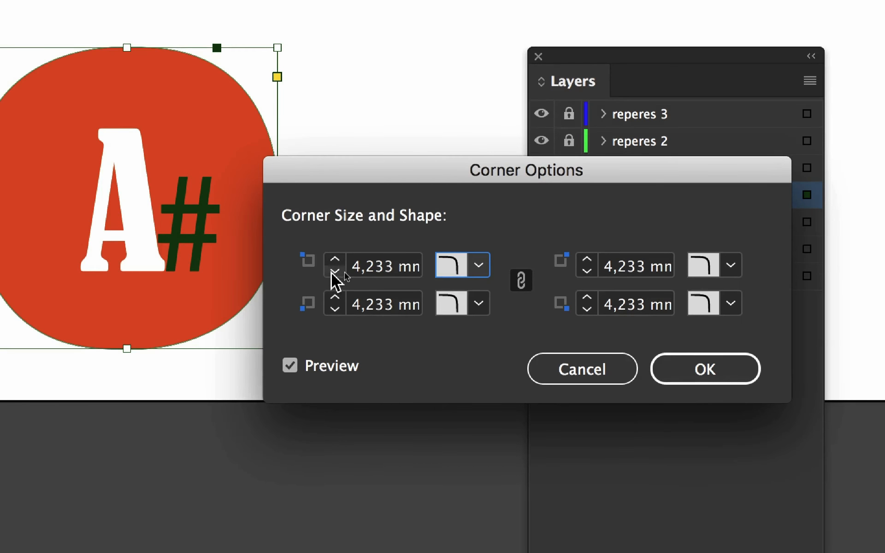
Set the corner size of the red page number frame to 1 mm, apply it and deselect the frame.
{"action": "left_click", "coordinate": [333, 269]}
{"action": "left_click", "coordinate": [334, 269]}
{"action": "left_click", "coordinate": [334, 269]}
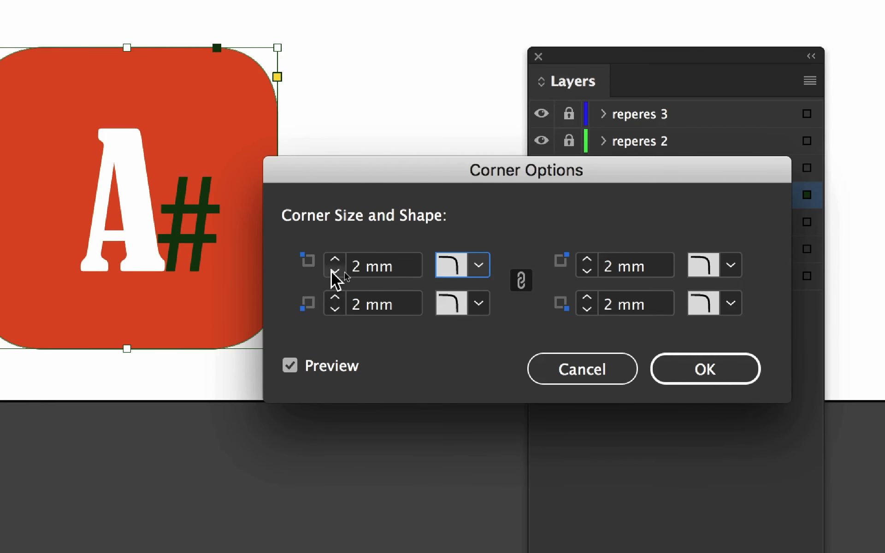
{"action": "left_click", "coordinate": [334, 271]}
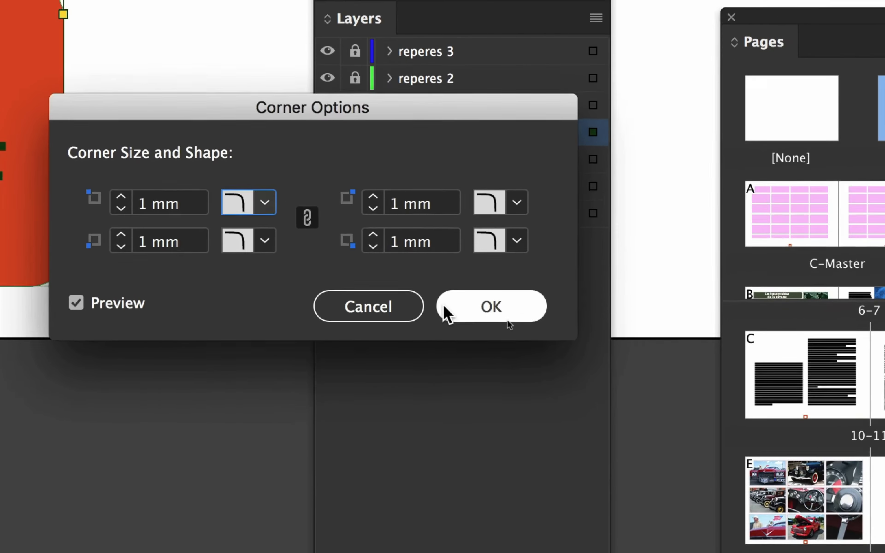
{"action": "left_click", "coordinate": [664, 369]}
{"action": "left_click", "coordinate": [301, 305]}
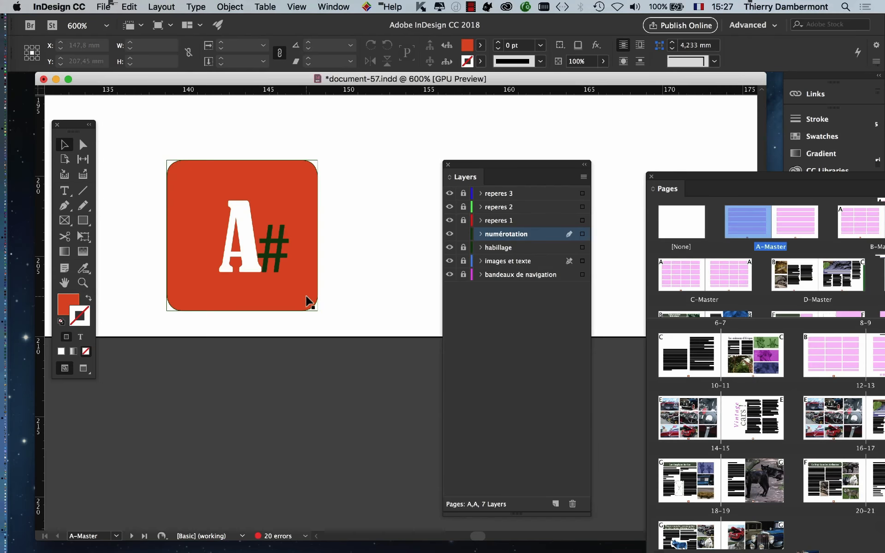
Move the Layers and Tools panels closer to view at 150% and check the fill of the red page number frame.
{"action": "key", "text": "super+minus"}
{"action": "key", "text": "super+minus"}
{"action": "key", "text": "super+minus"}
{"action": "key", "text": "super+minus"}
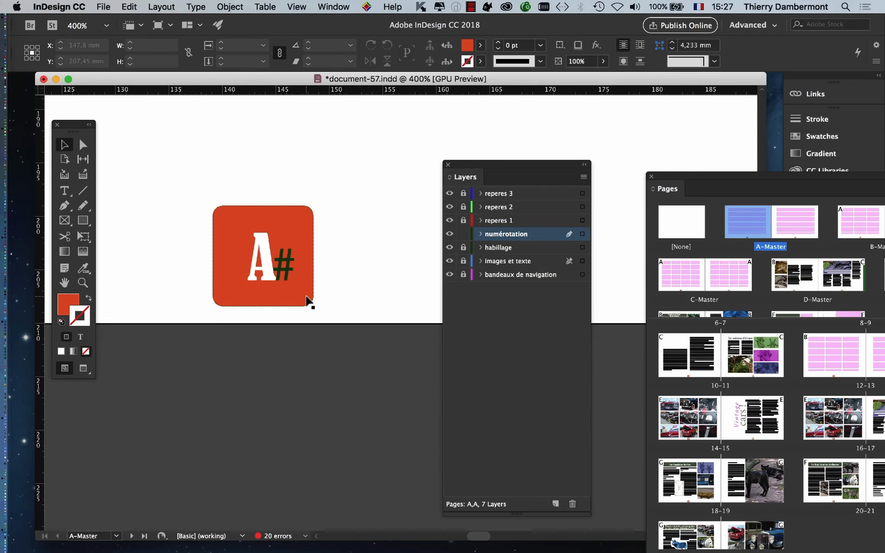
{"action": "key", "text": "super+minus"}
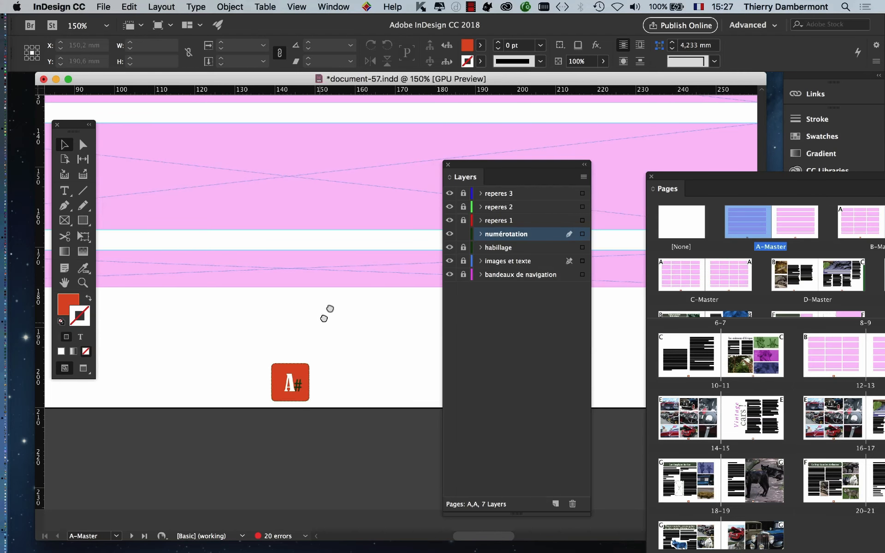
{"action": "left_click_drag", "start_coordinate": [331, 173], "coordinate": [408, 173]}
{"action": "left_click_drag", "start_coordinate": [474, 169], "coordinate": [544, 164]}
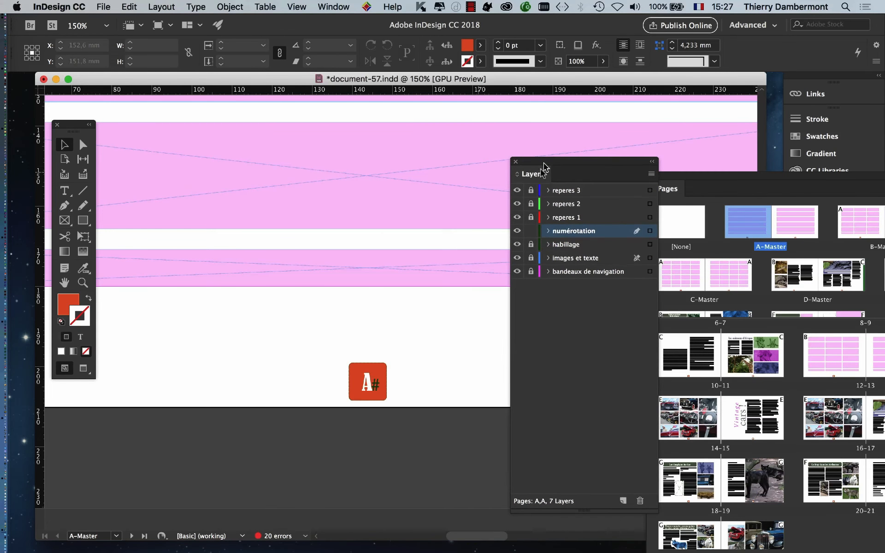
{"action": "left_click", "coordinate": [351, 378]}
{"action": "left_click_drag", "start_coordinate": [72, 125], "coordinate": [291, 189]}
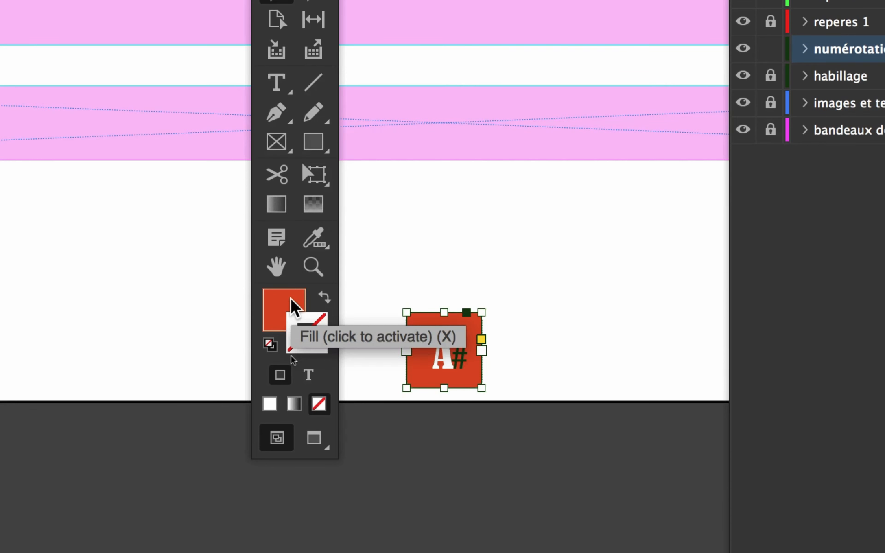
{"action": "left_click", "coordinate": [382, 286]}
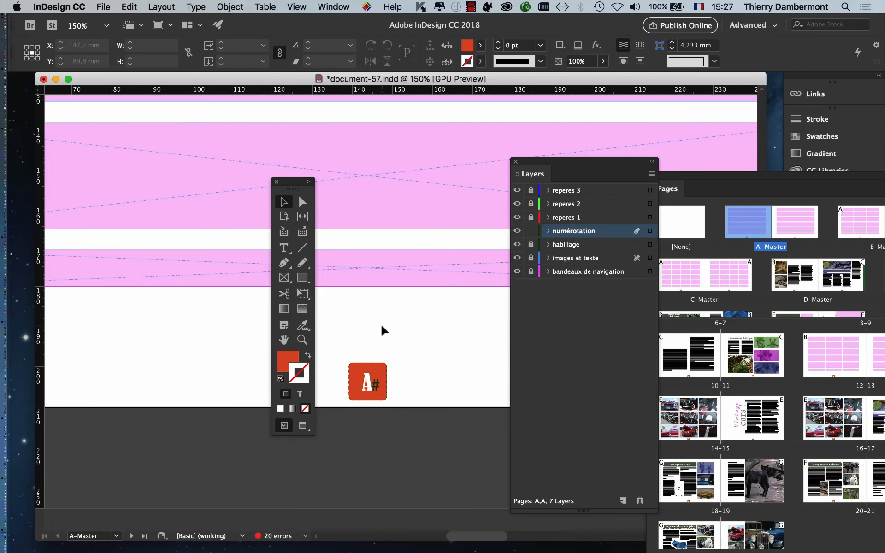
Move the red page number frame just below the pink frames, aligned with their left edge on A-Master's left page.
{"action": "key", "text": "super+5"}
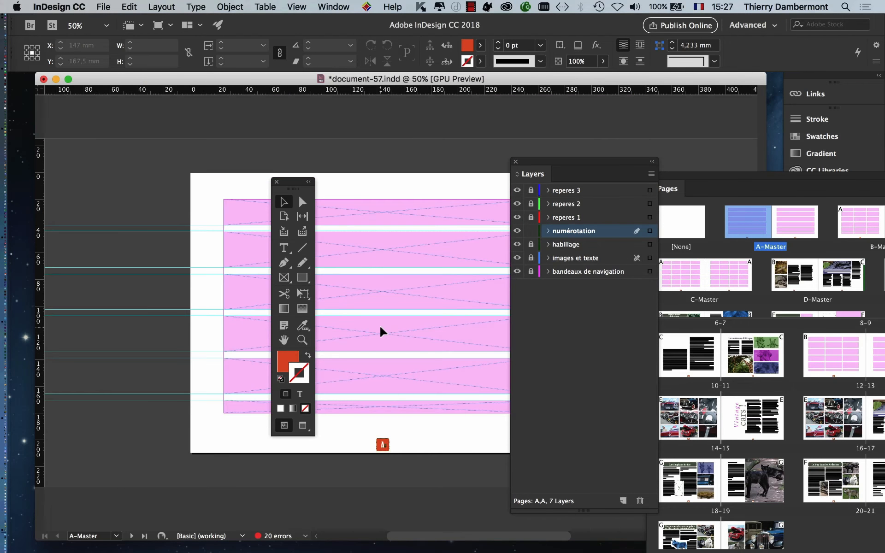
{"action": "left_click_drag", "start_coordinate": [295, 185], "coordinate": [137, 348]}
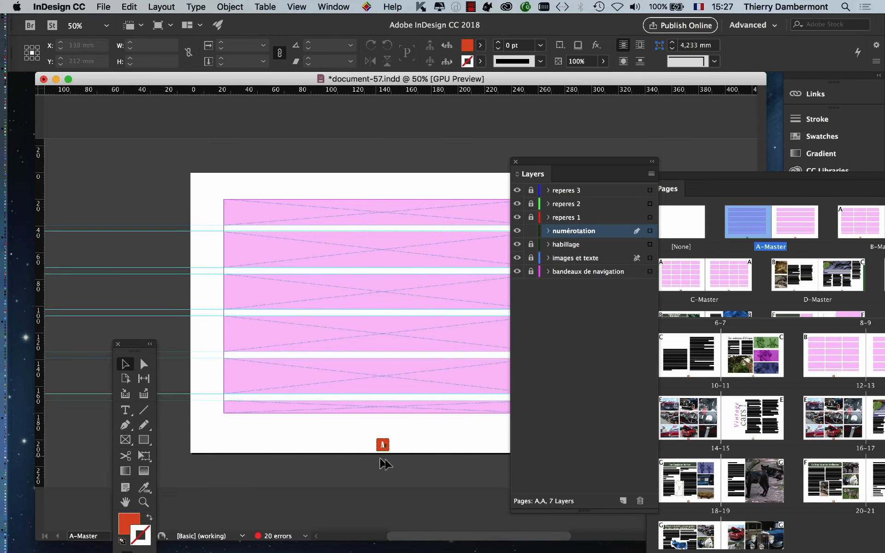
{"action": "left_click_drag", "start_coordinate": [383, 446], "coordinate": [230, 428]}
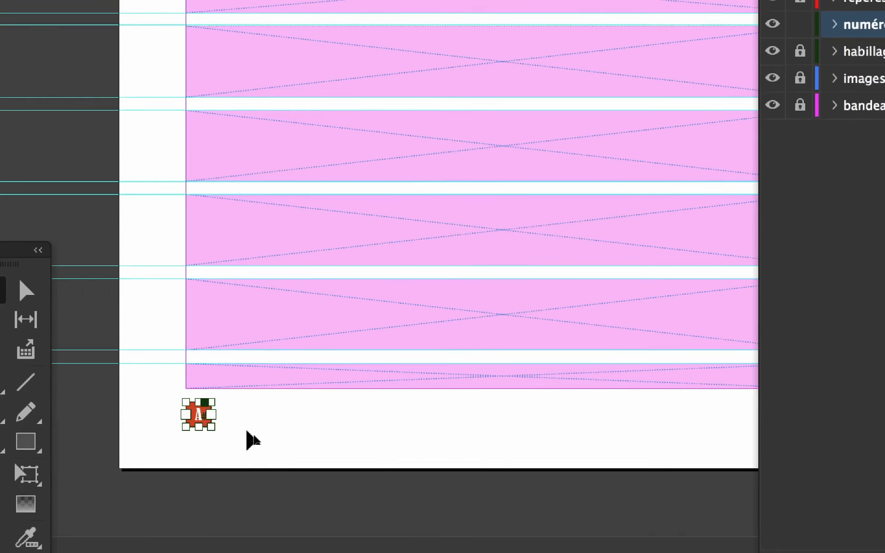
{"action": "left_click", "coordinate": [249, 436]}
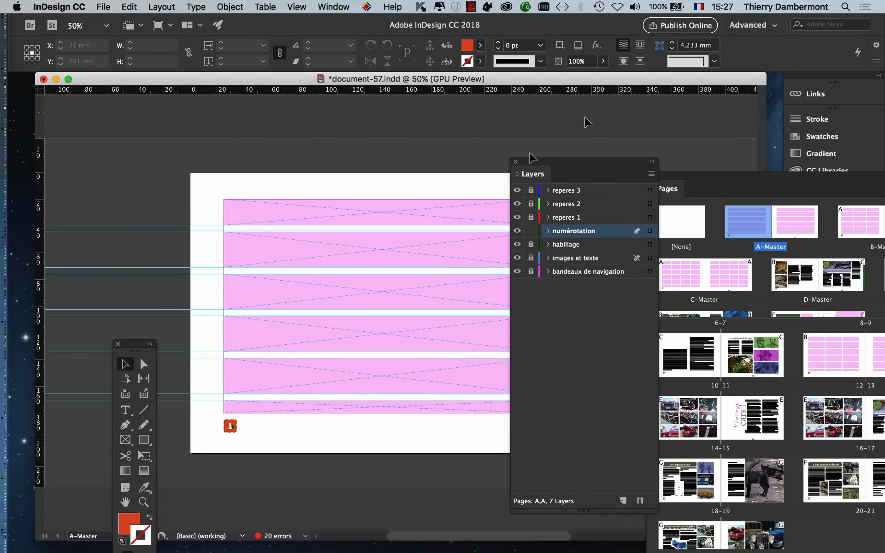
Close the Layers and Pages panels and bring the page number circle on A-Master's right page into view.
{"action": "left_click", "coordinate": [516, 161]}
{"action": "left_click", "coordinate": [652, 177]}
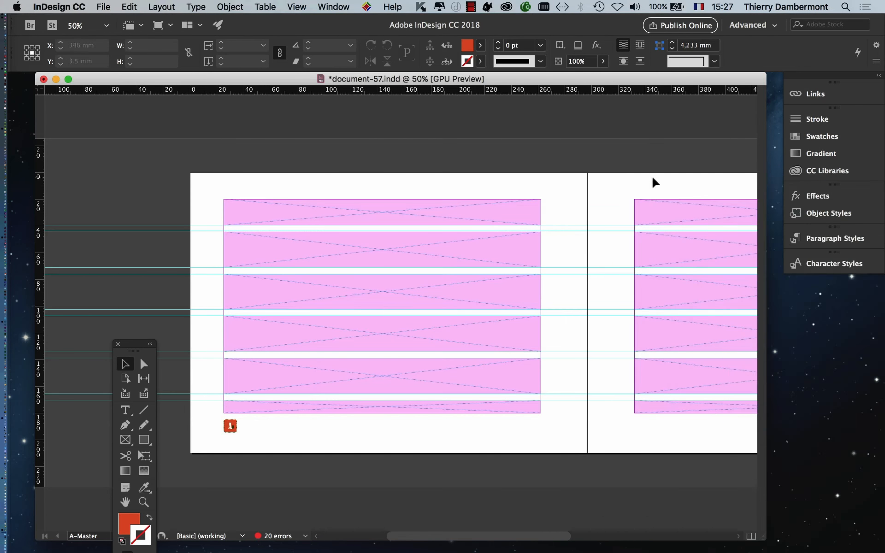
{"action": "scroll", "coordinate": [422, 213], "scroll_direction": "right", "scroll_amount": 5}
{"action": "scroll", "coordinate": [629, 406], "scroll_direction": "right", "scroll_amount": 5}
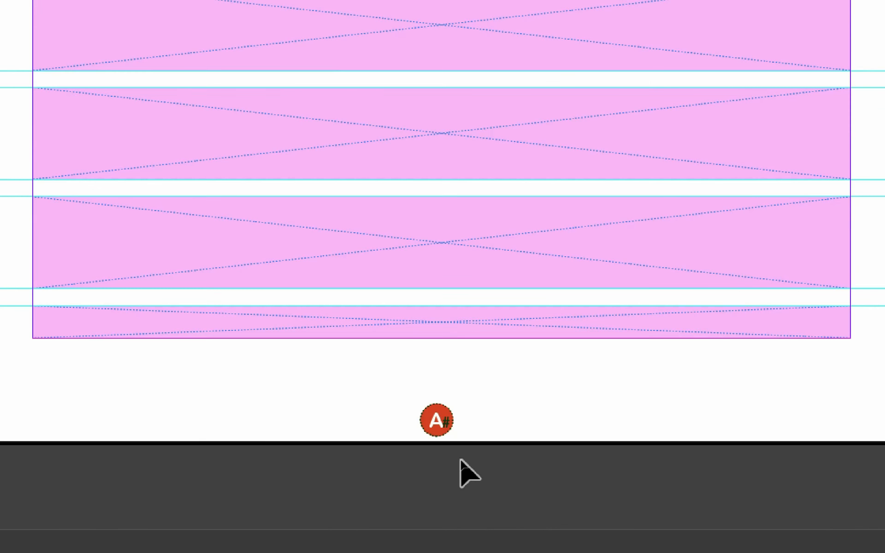
Replace the page number circle on A-Master's right page with a copy of the left page's red frame, aligned with the pink frames' right edge.
{"action": "left_click", "coordinate": [453, 447]}
{"action": "key", "text": "Delete"}
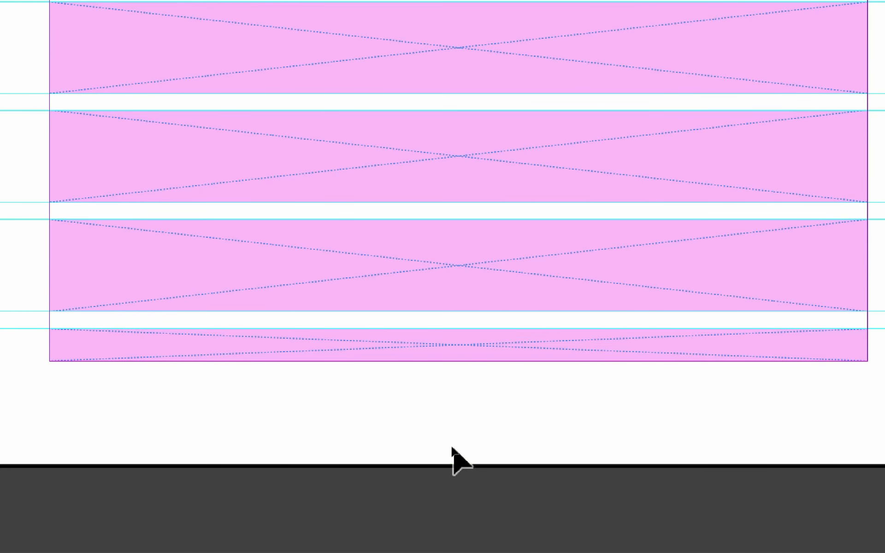
{"action": "key", "text": "space"}
{"action": "left_click_drag", "start_coordinate": [305, 379], "coordinate": [294, 380]}
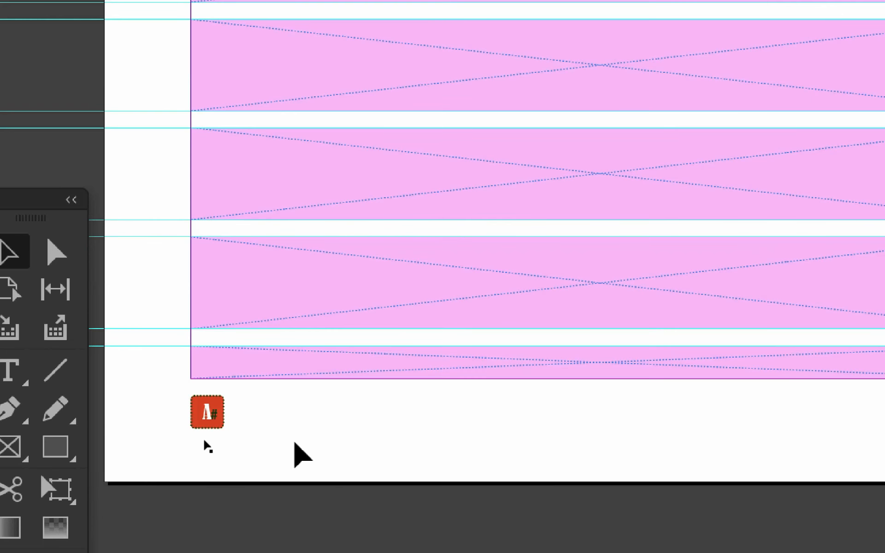
{"action": "left_click", "coordinate": [207, 411]}
{"action": "left_click_drag", "start_coordinate": [271, 438], "coordinate": [637, 433]}
{"action": "key", "text": "space"}
{"action": "left_click_drag", "start_coordinate": [540, 451], "coordinate": [224, 454]}
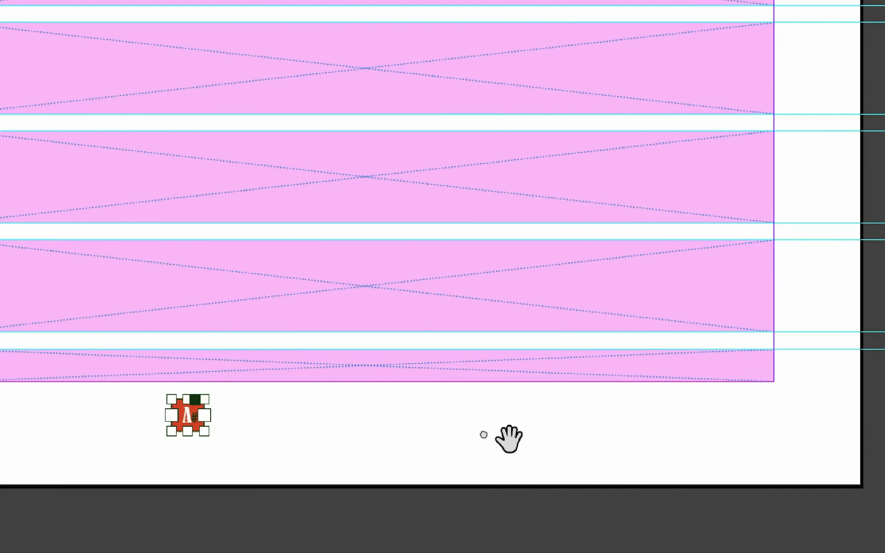
{"action": "left_click_drag", "start_coordinate": [382, 436], "coordinate": [552, 435]}
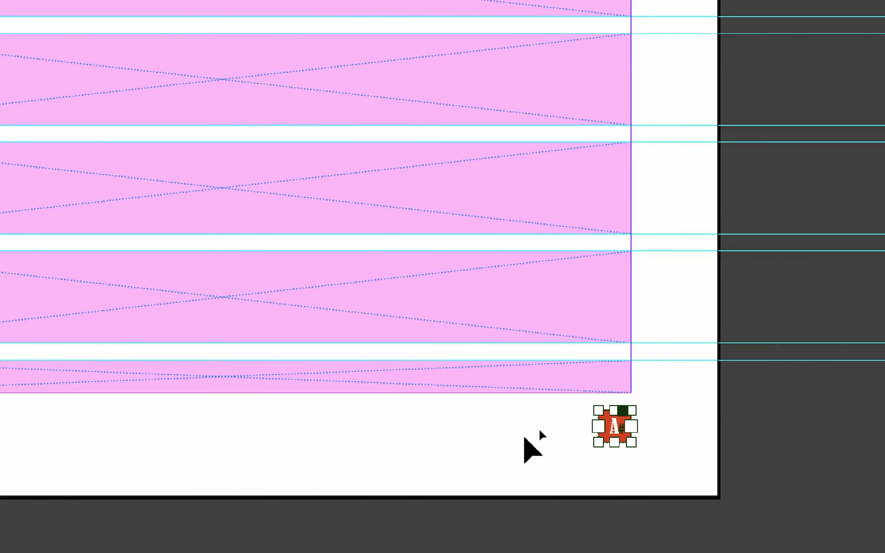
{"action": "left_click", "coordinate": [475, 462]}
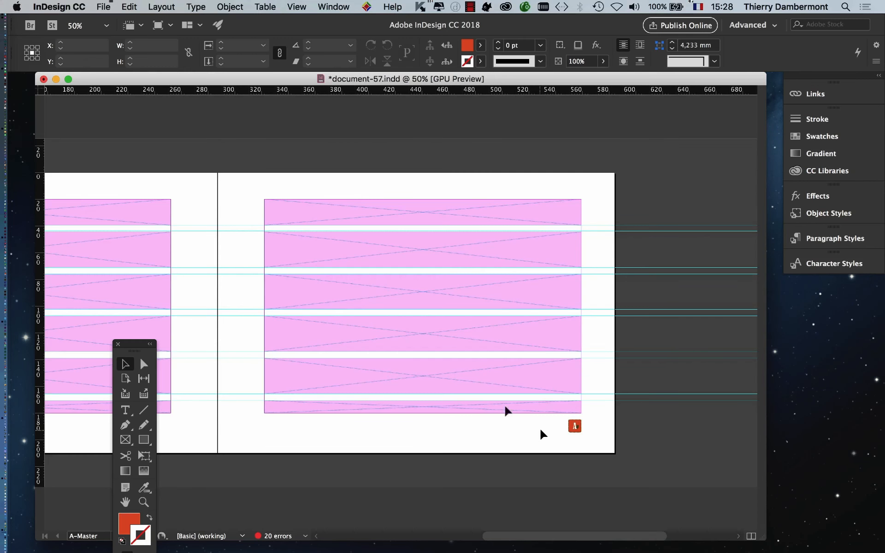
Reopen the Pages panel and go to spread 6-7, keeping the Tools and Pages panels clear of the spread.
{"action": "key", "text": "super+minus"}
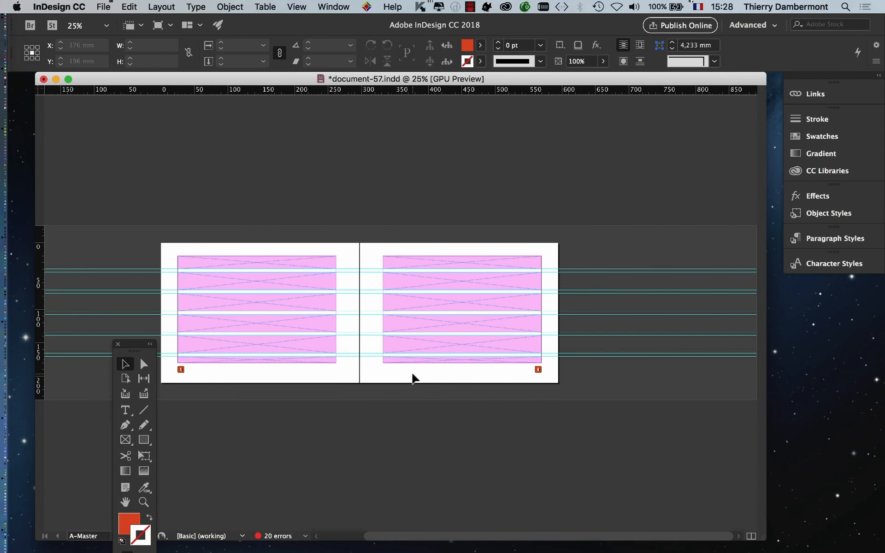
{"action": "left_click_drag", "start_coordinate": [132, 344], "coordinate": [78, 186]}
{"action": "scroll", "coordinate": [322, 226], "scroll_direction": "left", "scroll_amount": 3}
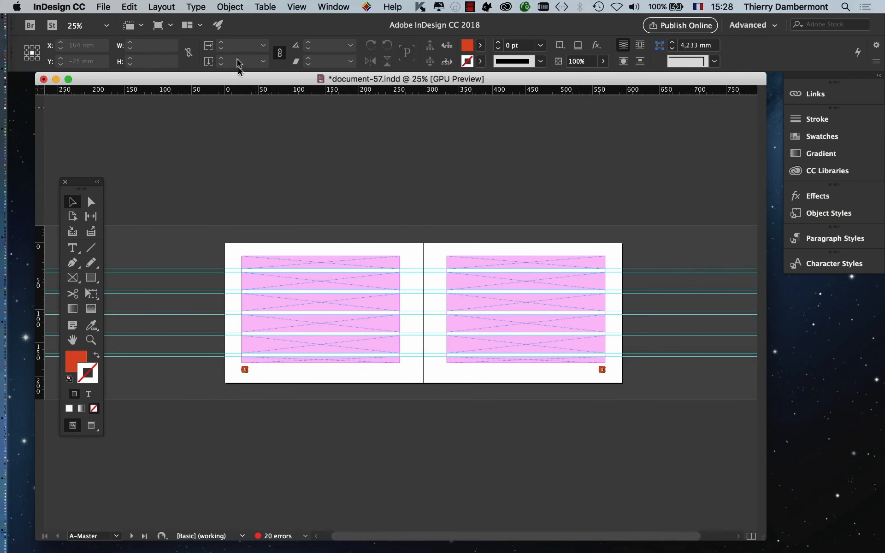
{"action": "left_click", "coordinate": [331, 7]}
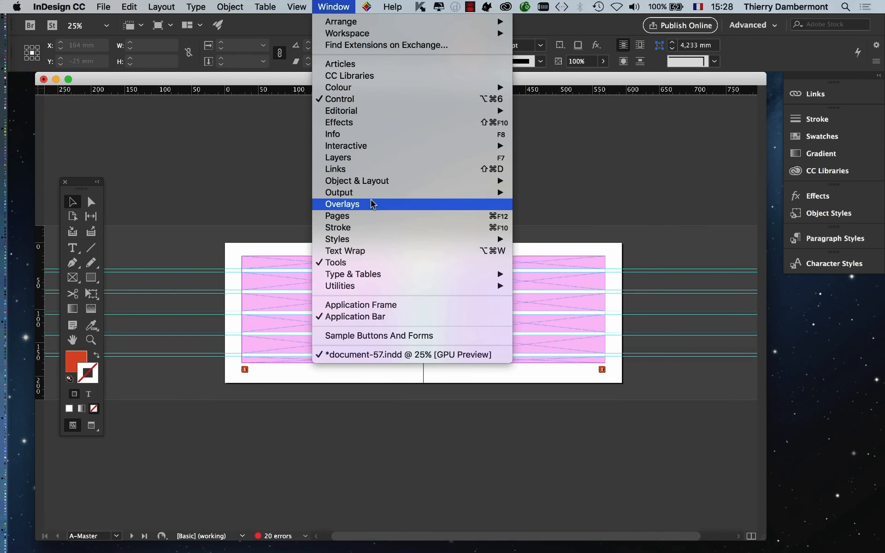
{"action": "left_click", "coordinate": [374, 217]}
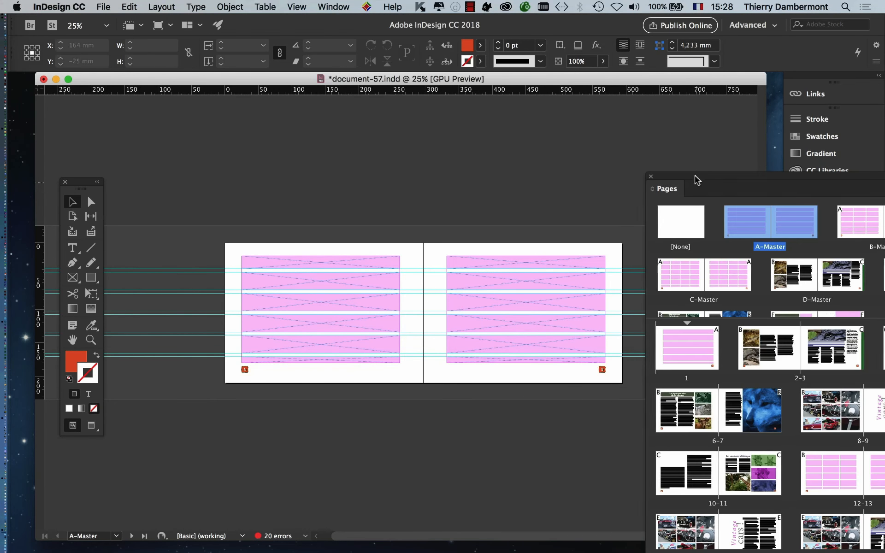
{"action": "double_click", "coordinate": [598, 311]}
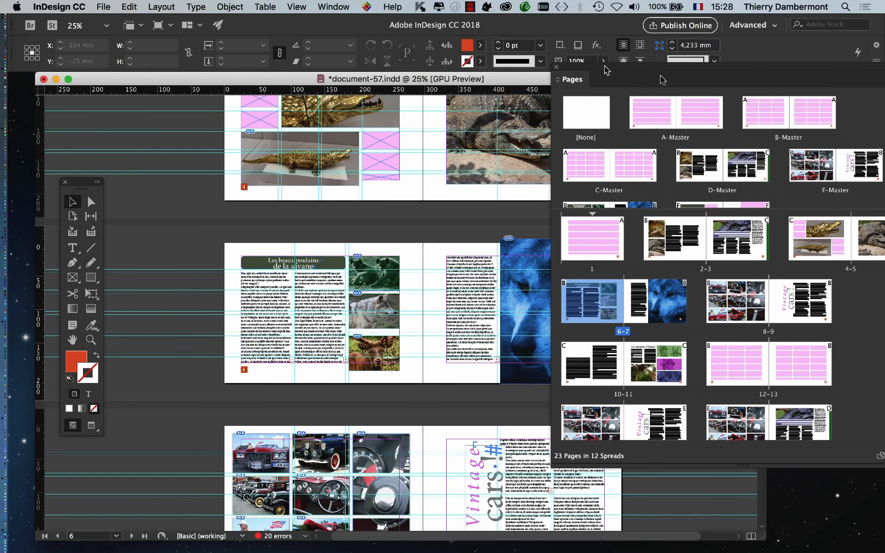
{"action": "left_click_drag", "start_coordinate": [662, 76], "coordinate": [789, 106]}
Examine the restyled page number markers across the document spreads, especially on pages 6 and 7.
{"action": "scroll", "coordinate": [417, 427], "scroll_direction": "down", "scroll_amount": 3}
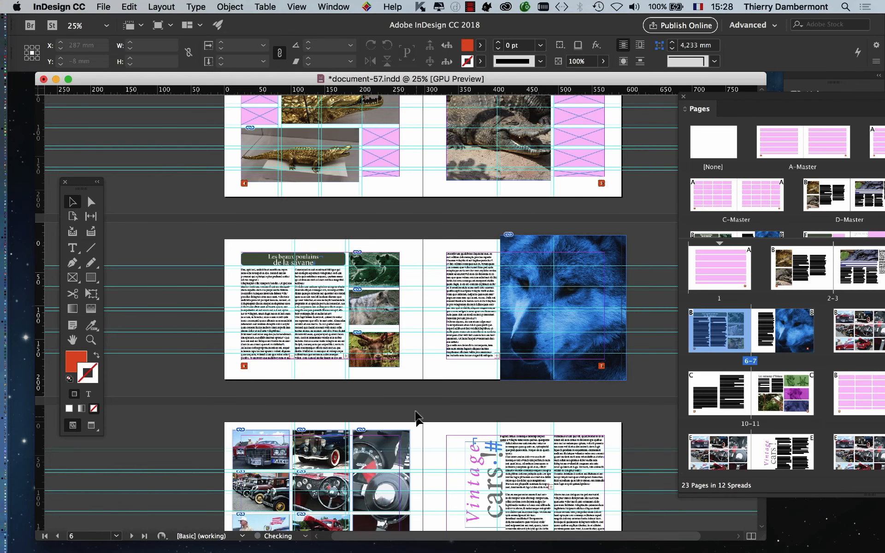
{"action": "scroll", "coordinate": [416, 414], "scroll_direction": "down", "scroll_amount": 13}
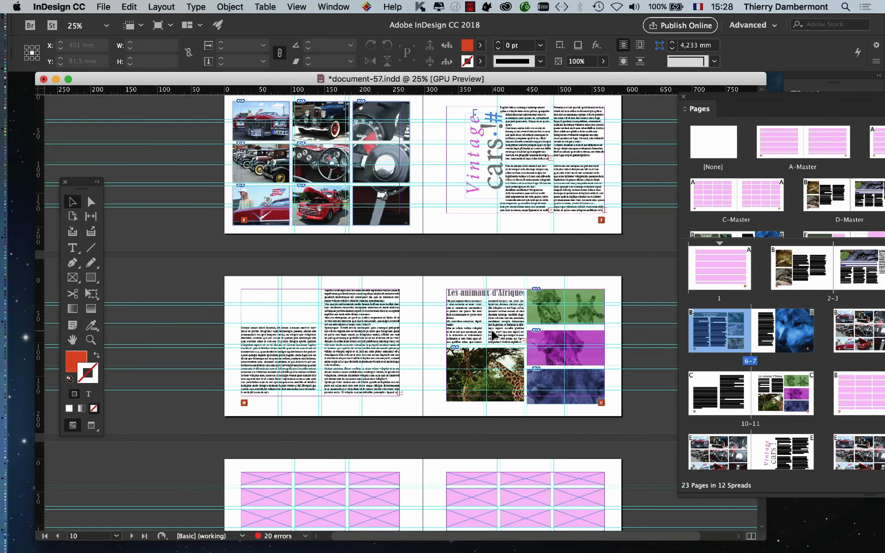
{"action": "scroll", "coordinate": [492, 333], "scroll_direction": "up", "scroll_amount": 8}
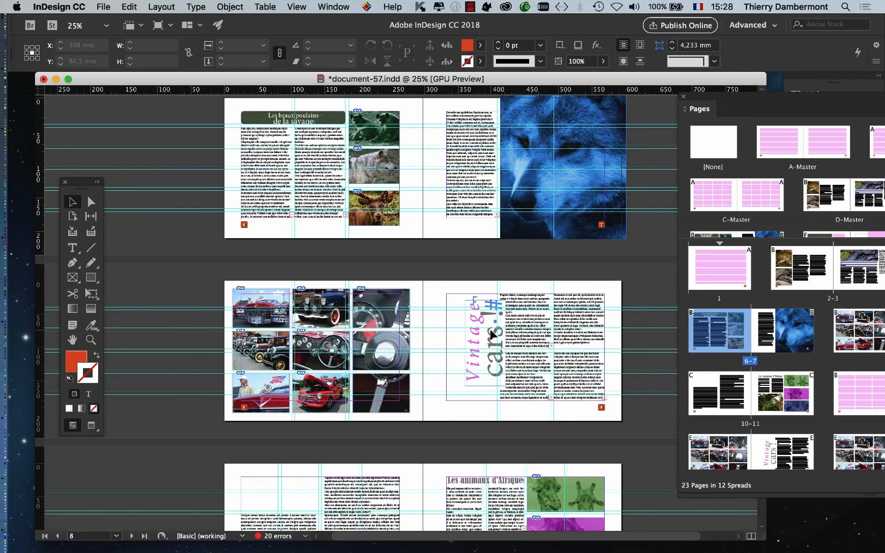
{"action": "scroll", "coordinate": [518, 317], "scroll_direction": "up", "scroll_amount": 3}
{"action": "scroll", "coordinate": [518, 316], "scroll_direction": "right", "scroll_amount": 3}
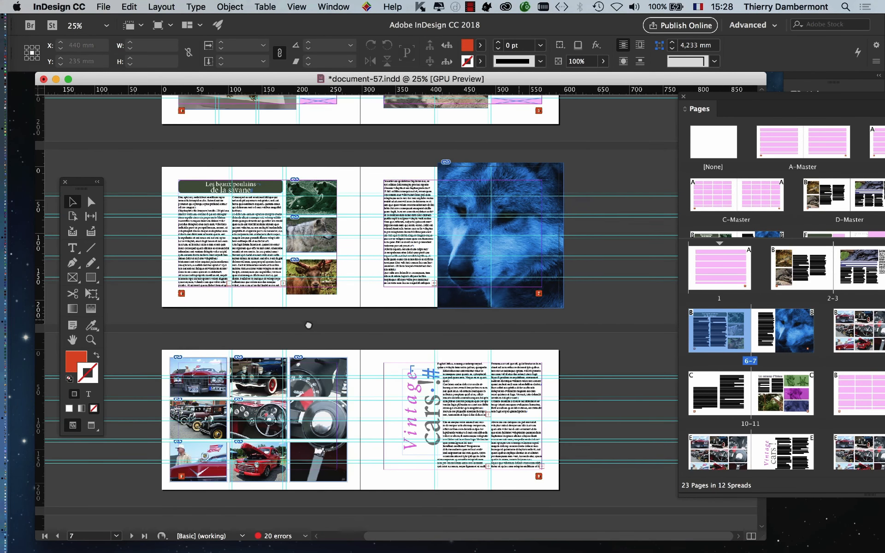
{"action": "scroll", "coordinate": [551, 300], "scroll_direction": "up", "scroll_amount": 4}
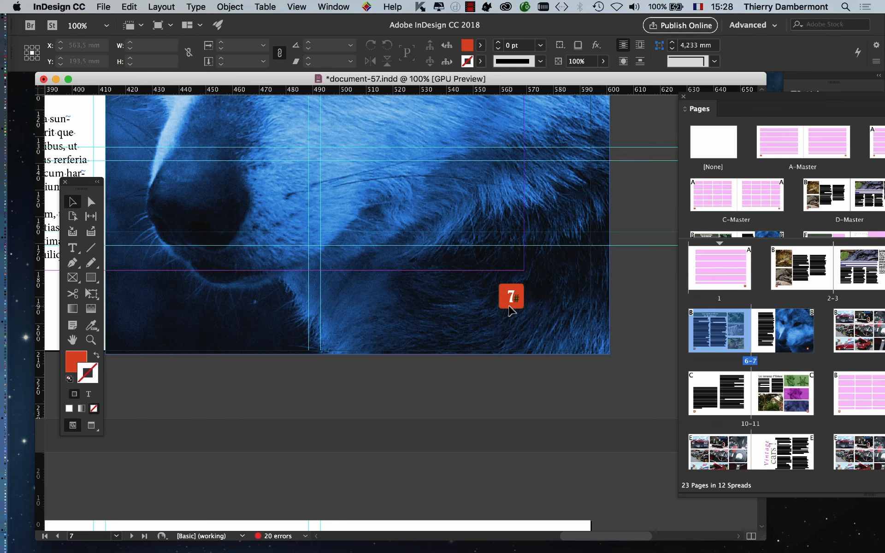
{"action": "scroll", "coordinate": [526, 454], "scroll_direction": "down", "scroll_amount": 1}
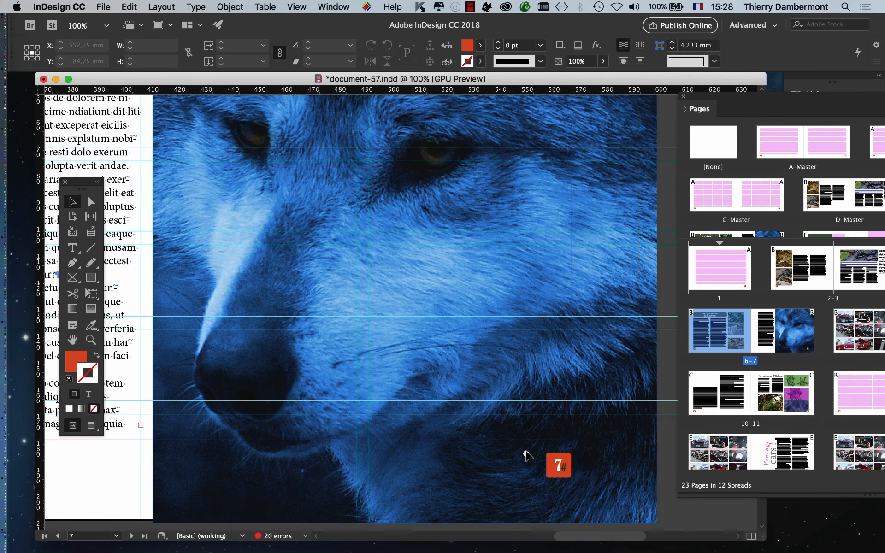
{"action": "scroll", "coordinate": [537, 465], "scroll_direction": "left", "scroll_amount": 15}
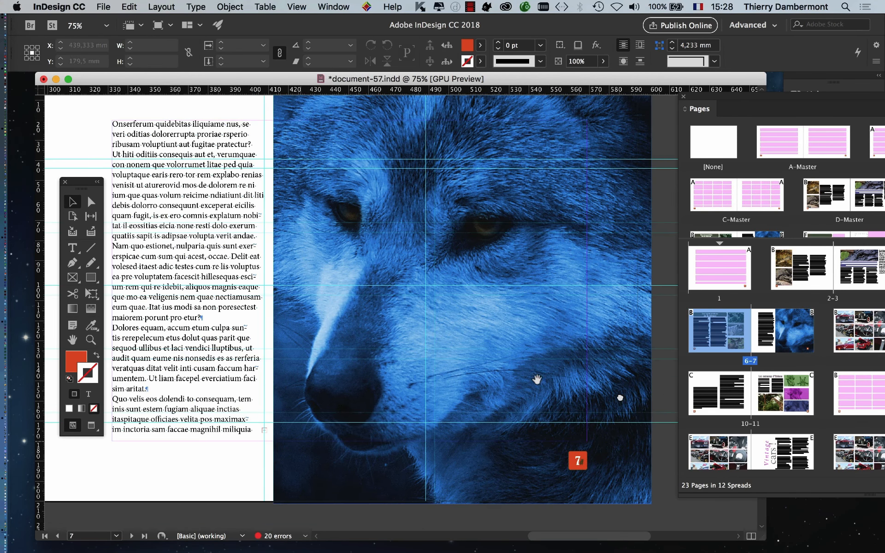
{"action": "scroll", "coordinate": [409, 408], "scroll_direction": "left", "scroll_amount": 8}
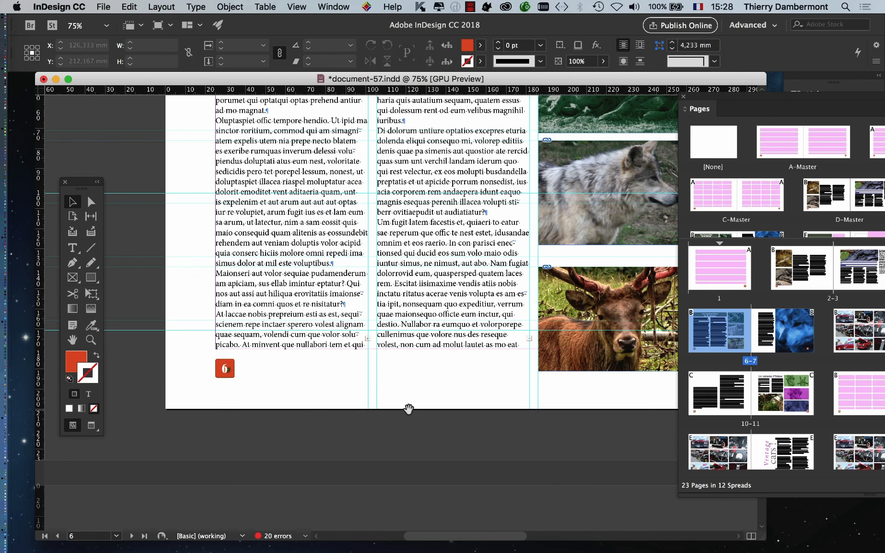
{"action": "scroll", "coordinate": [409, 409], "scroll_direction": "right", "scroll_amount": 12}
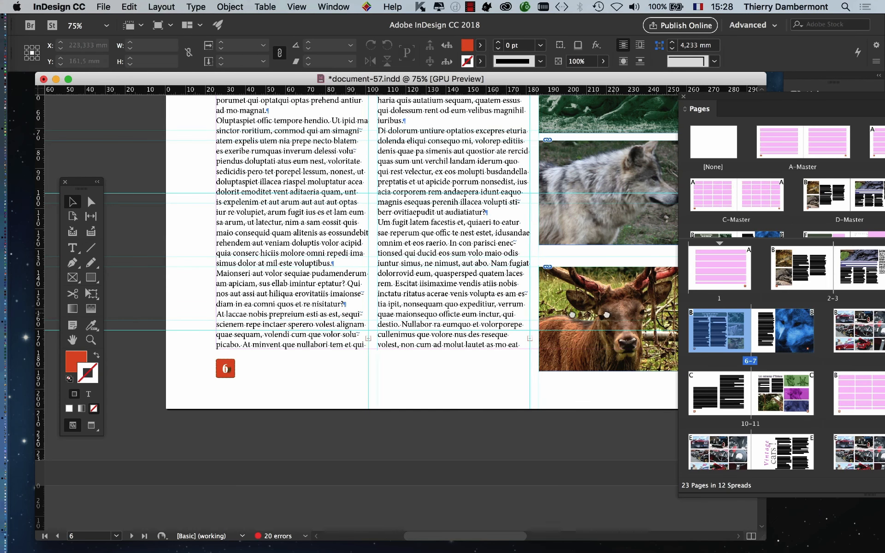
{"action": "scroll", "coordinate": [559, 266], "scroll_direction": "right", "scroll_amount": 15}
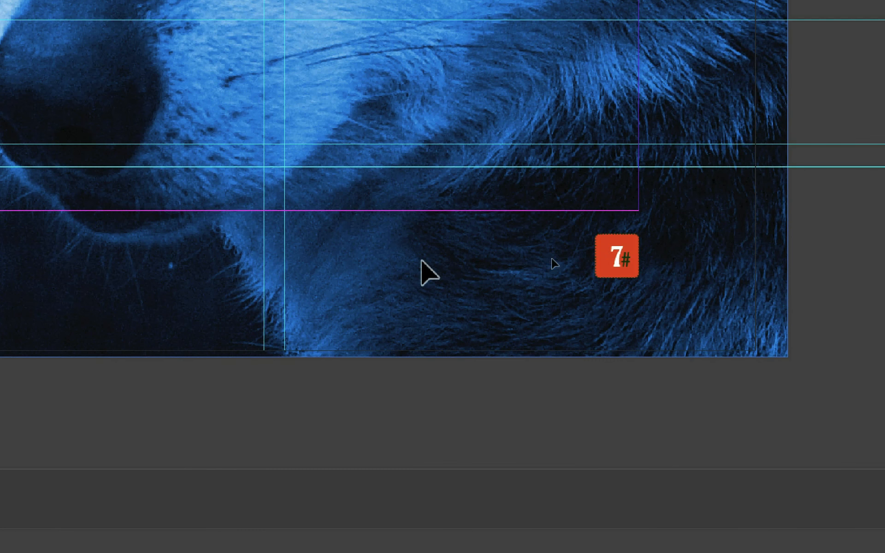
Set the opacity of the red page number frame over the wolf photo on page 7 to 0% with the Transparency effect.
{"action": "left_click", "coordinate": [617, 258]}
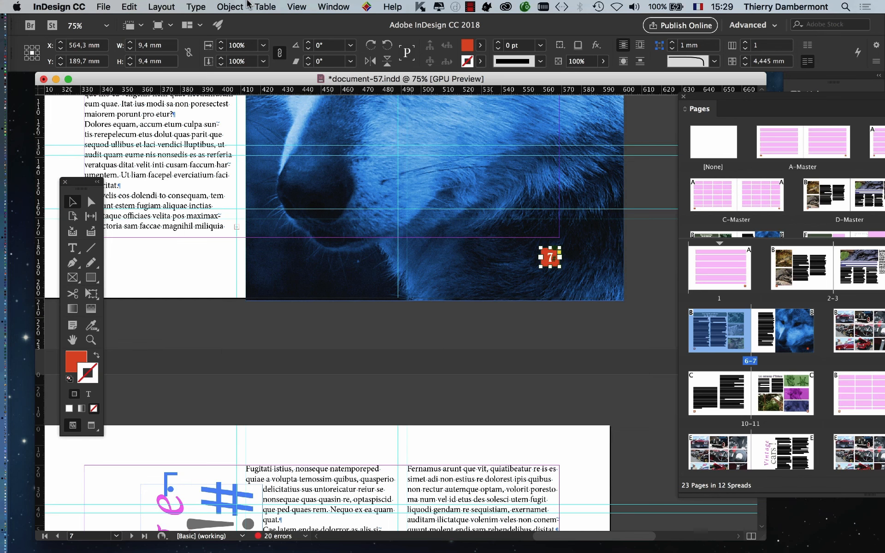
{"action": "left_click", "coordinate": [244, 6]}
{"action": "mouse_move", "coordinate": [261, 253]}
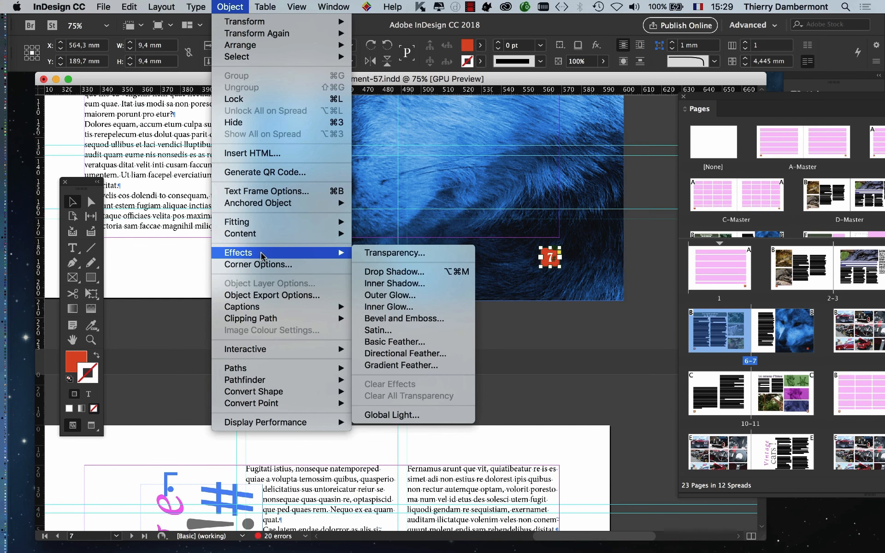
{"action": "left_click", "coordinate": [379, 254]}
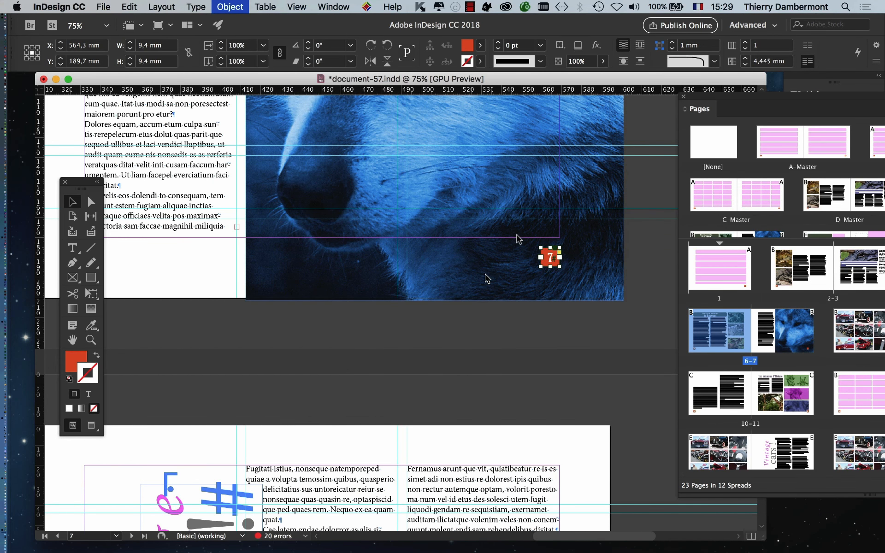
{"action": "left_click_drag", "start_coordinate": [524, 153], "coordinate": [402, 100]}
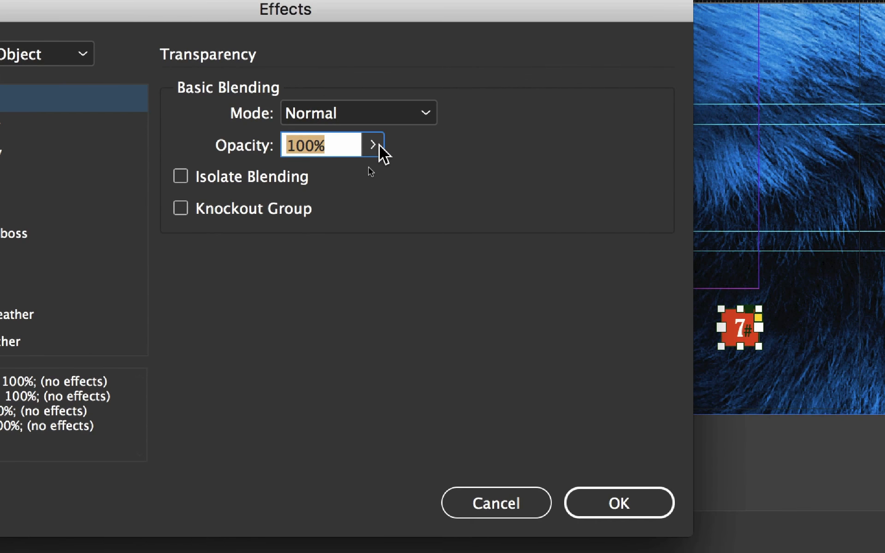
{"action": "type", "text": "0"}
{"action": "left_click", "coordinate": [379, 145]}
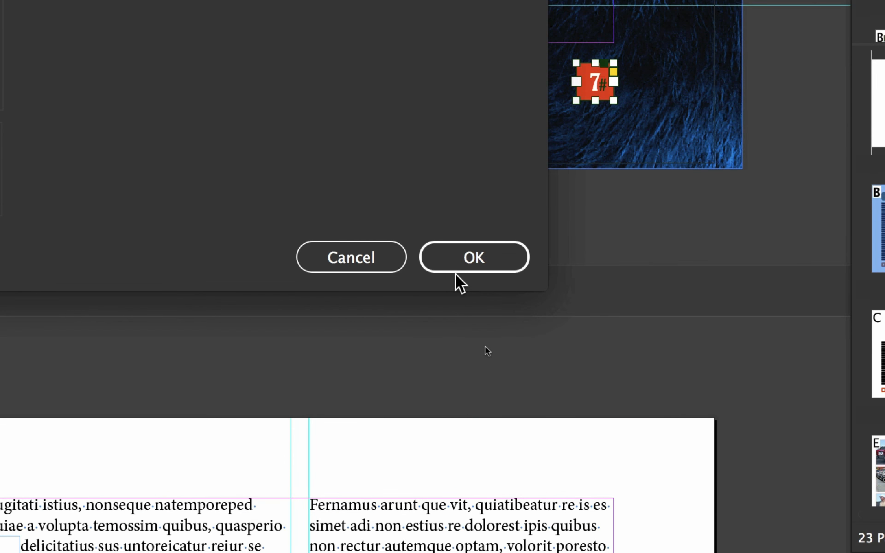
{"action": "left_click", "coordinate": [461, 272]}
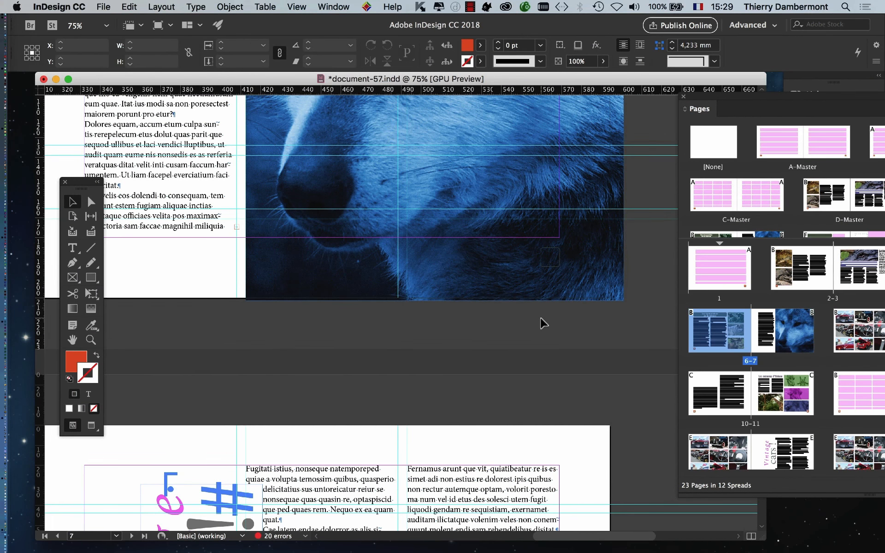
Inspect the page number marker over the red car photo on page 8.
{"action": "key", "text": "super+minus"}
{"action": "key", "text": "super+minus"}
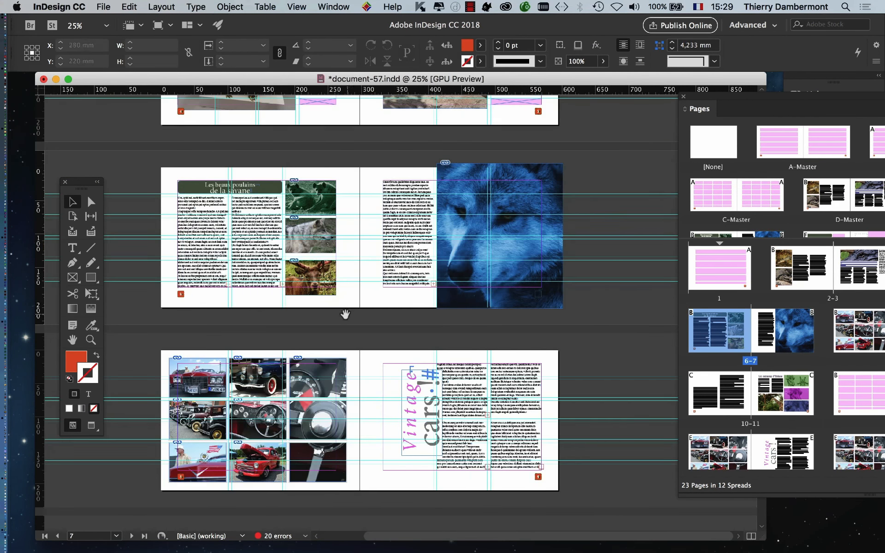
{"action": "left_click_drag", "start_coordinate": [348, 316], "coordinate": [393, 317]}
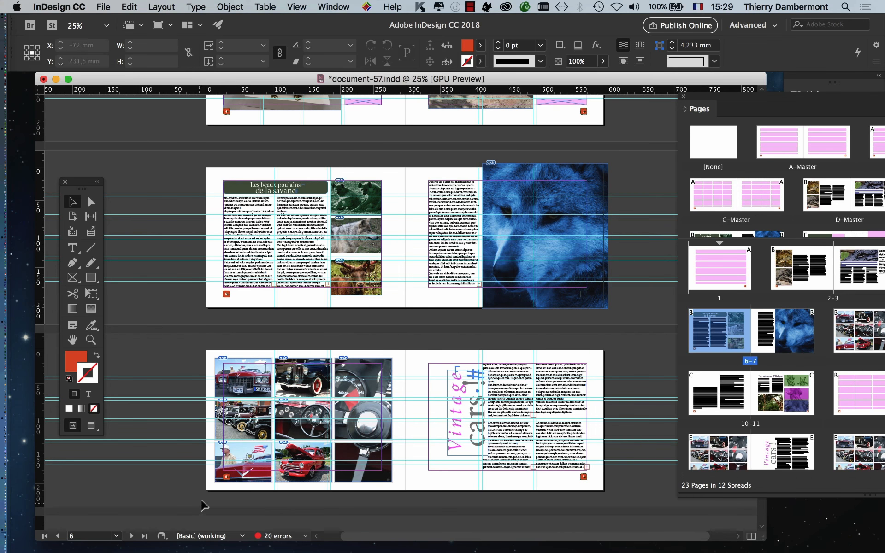
{"action": "scroll", "coordinate": [206, 496], "scroll_direction": "up", "scroll_amount": 1}
{"action": "scroll", "coordinate": [206, 496], "scroll_direction": "up", "scroll_amount": 2}
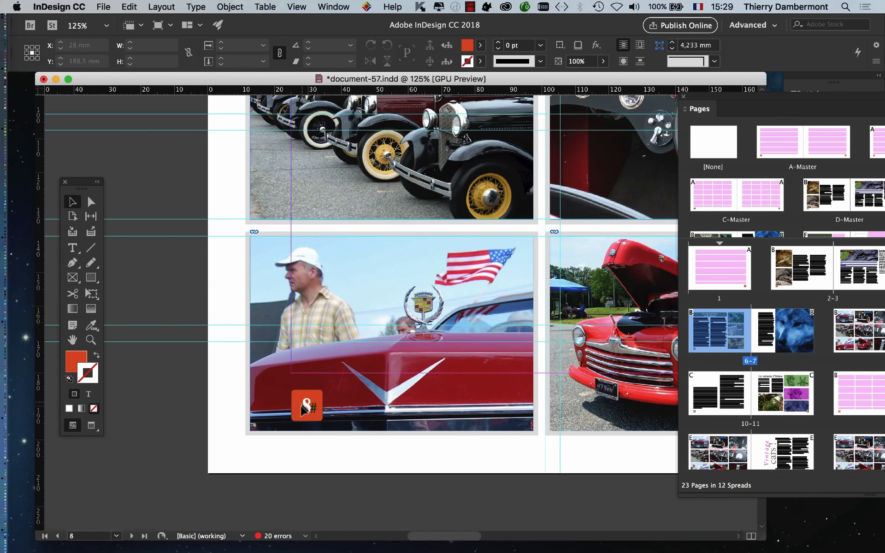
{"action": "scroll", "coordinate": [429, 422], "scroll_direction": "down", "scroll_amount": 1}
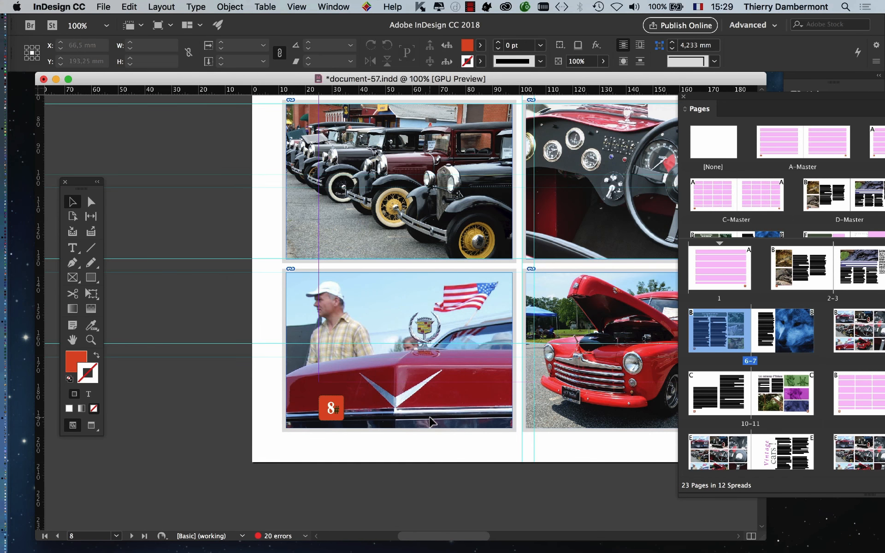